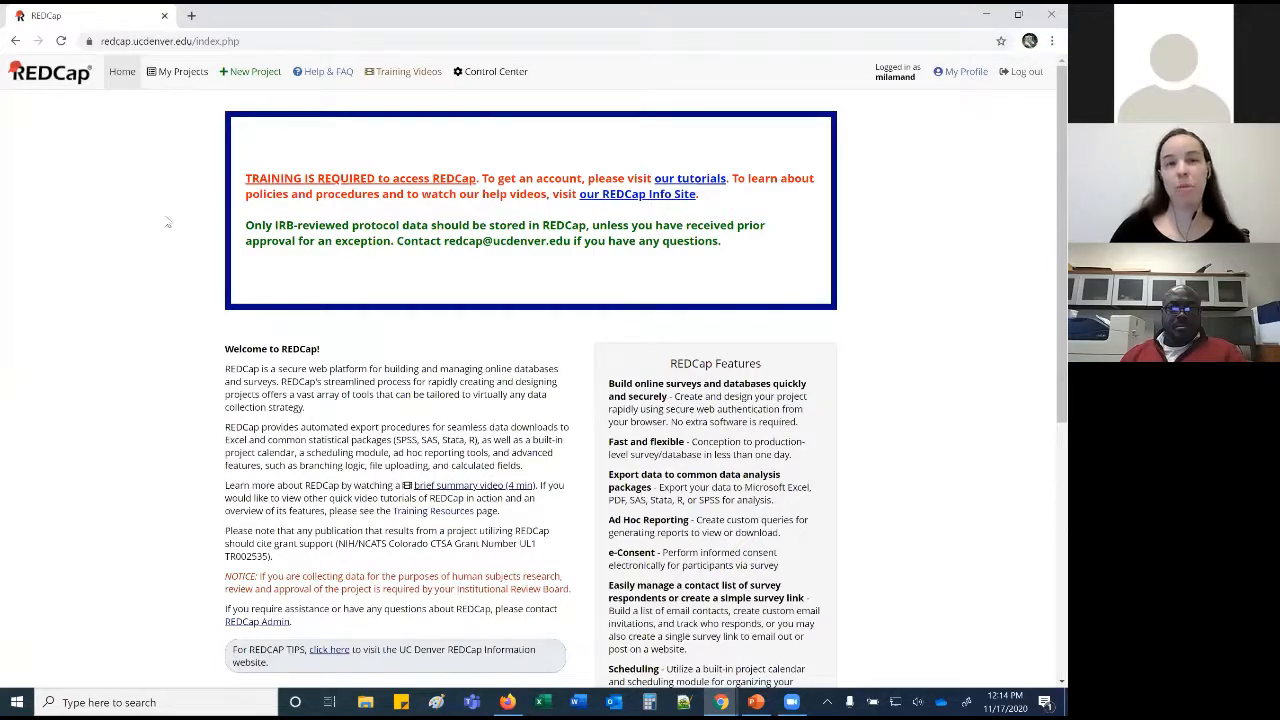
Skim the home page's welcome and features list, then go to My Projects.
scroll(168, 362, "down", 3)
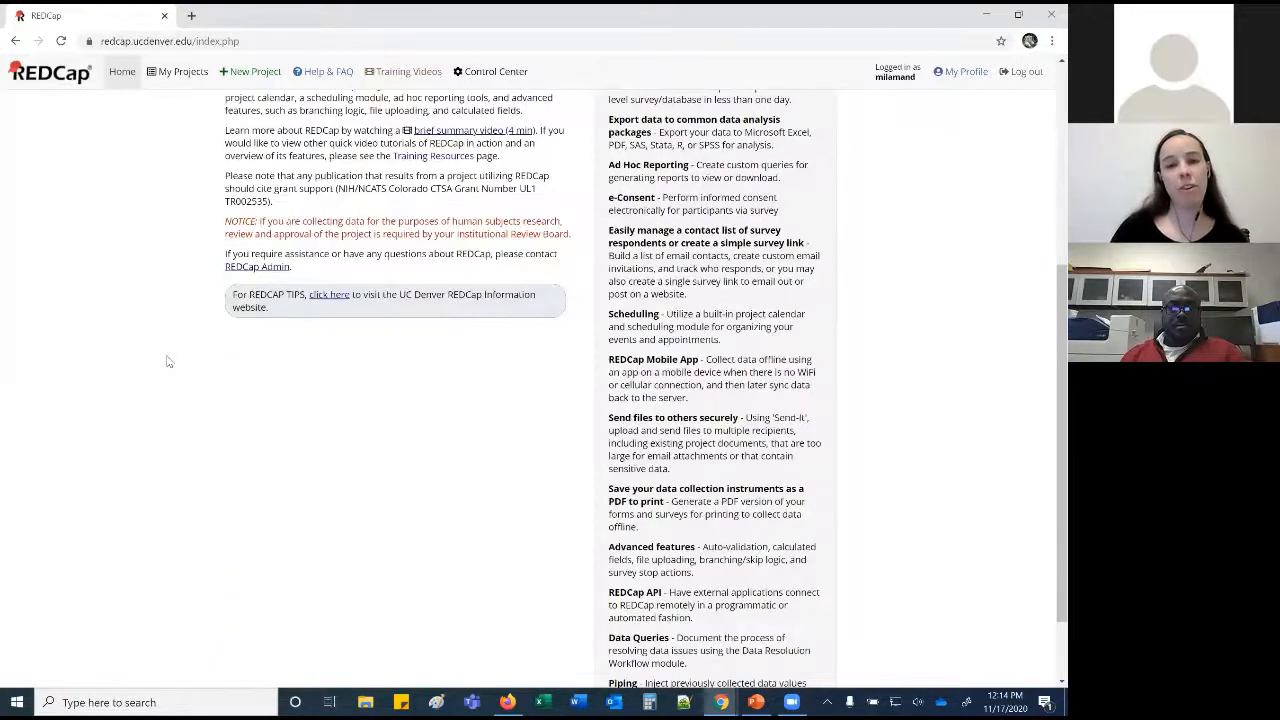
scroll(168, 362, "up", 1)
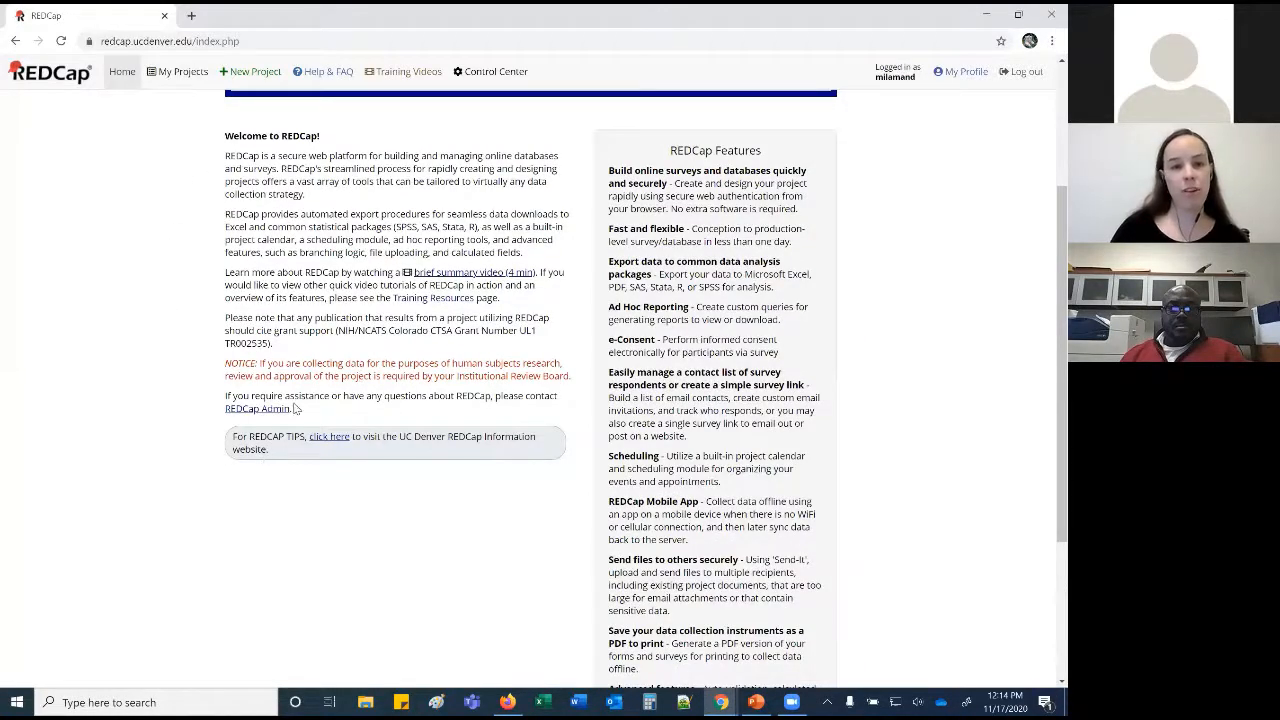
scroll(269, 380, "up", 2)
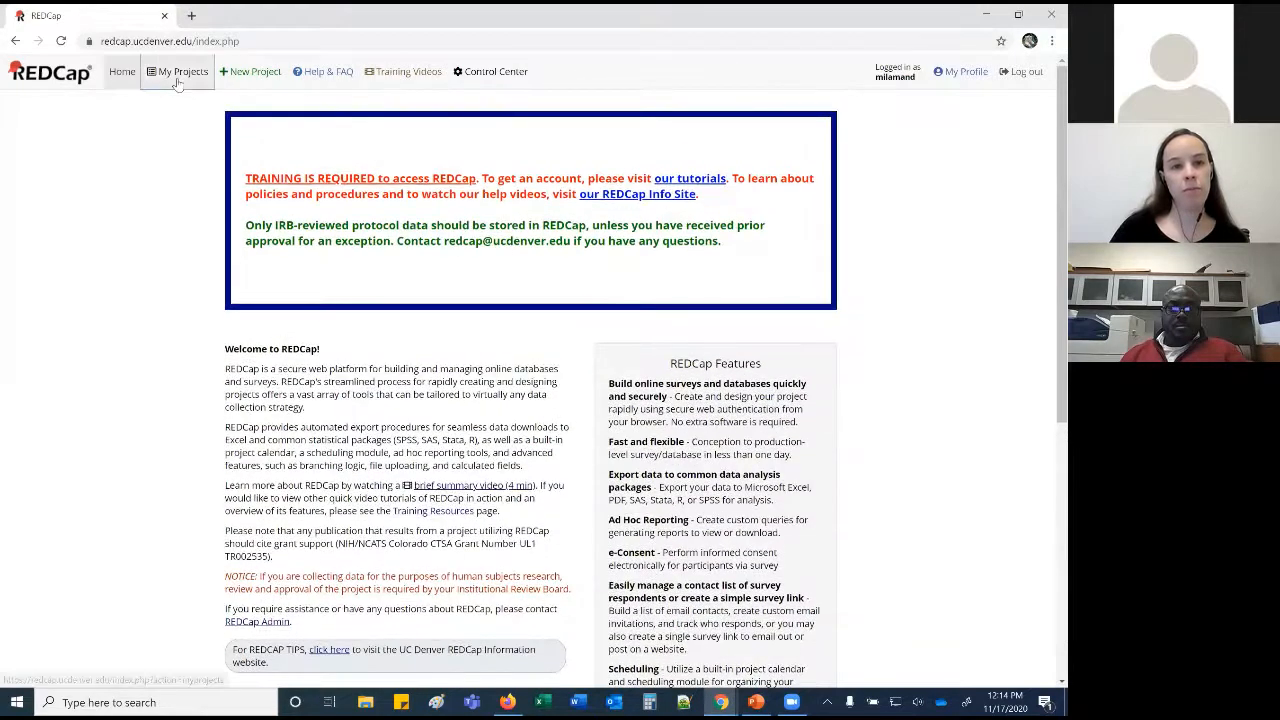
left_click(176, 80)
Browse the My Projects list and open the Organize projects folder dialog.
scroll(143, 162, "down", 2)
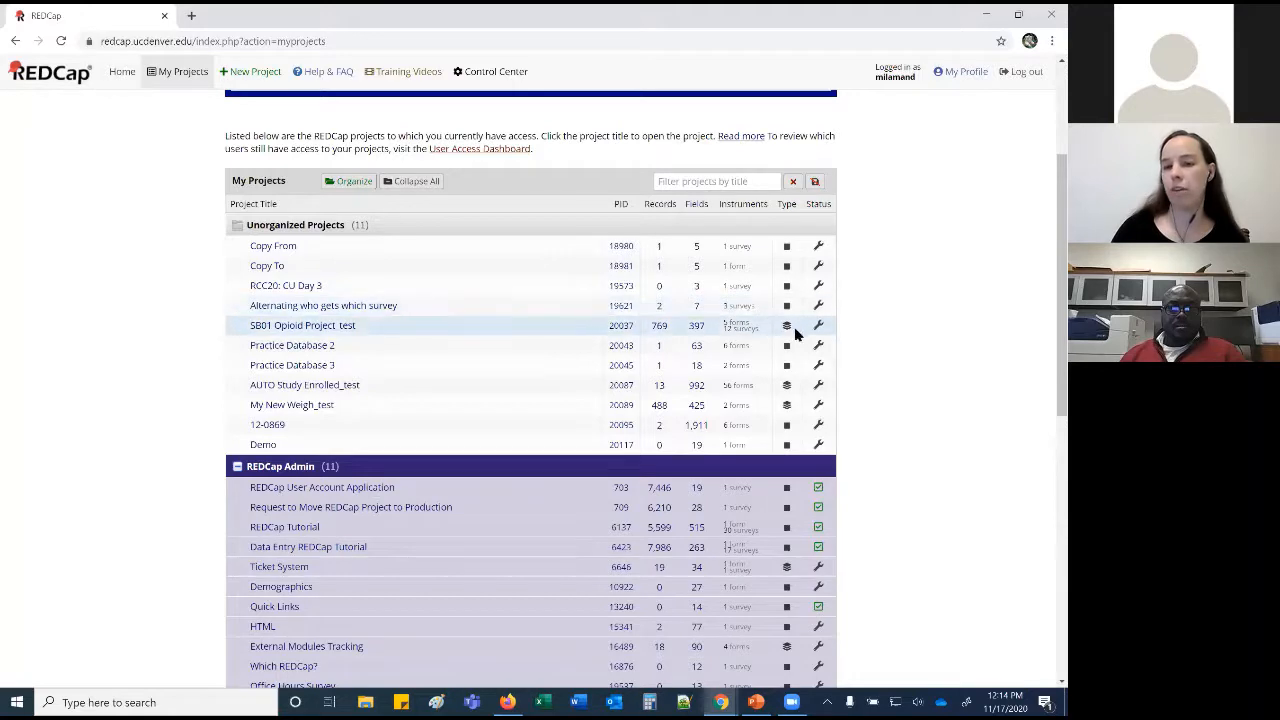
scroll(795, 335, "down", 1)
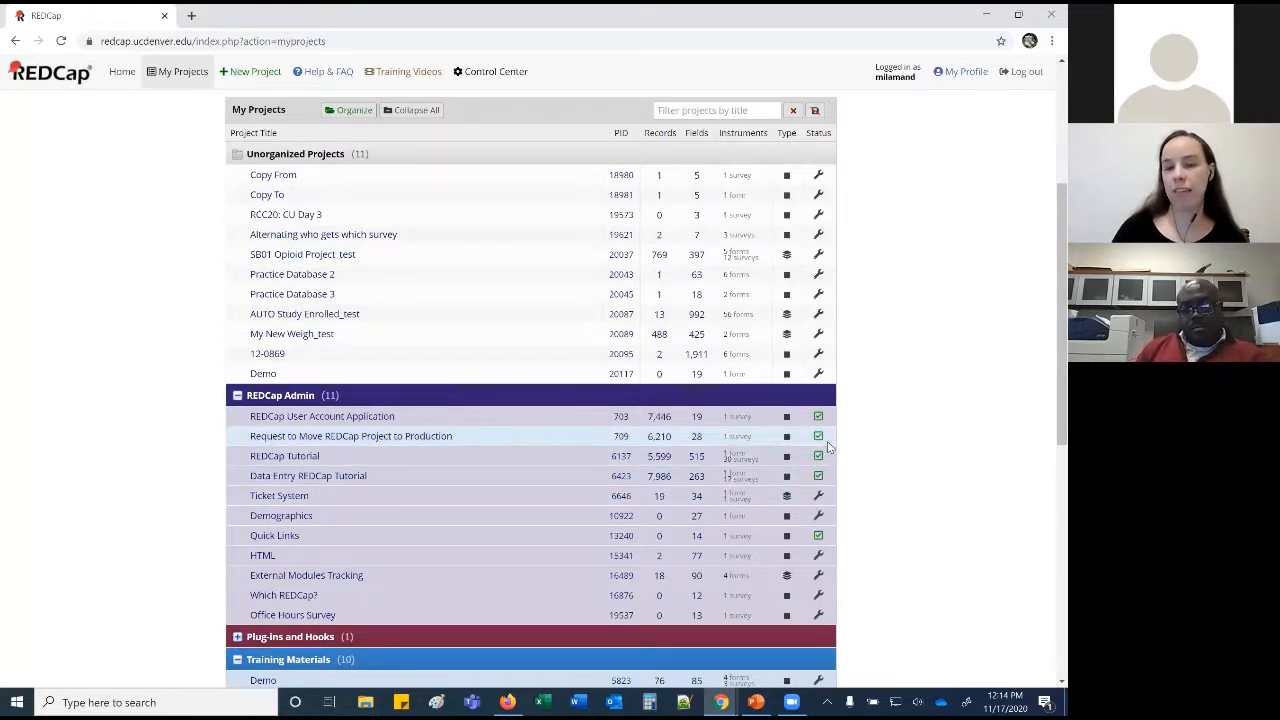
scroll(322, 262, "up", 2)
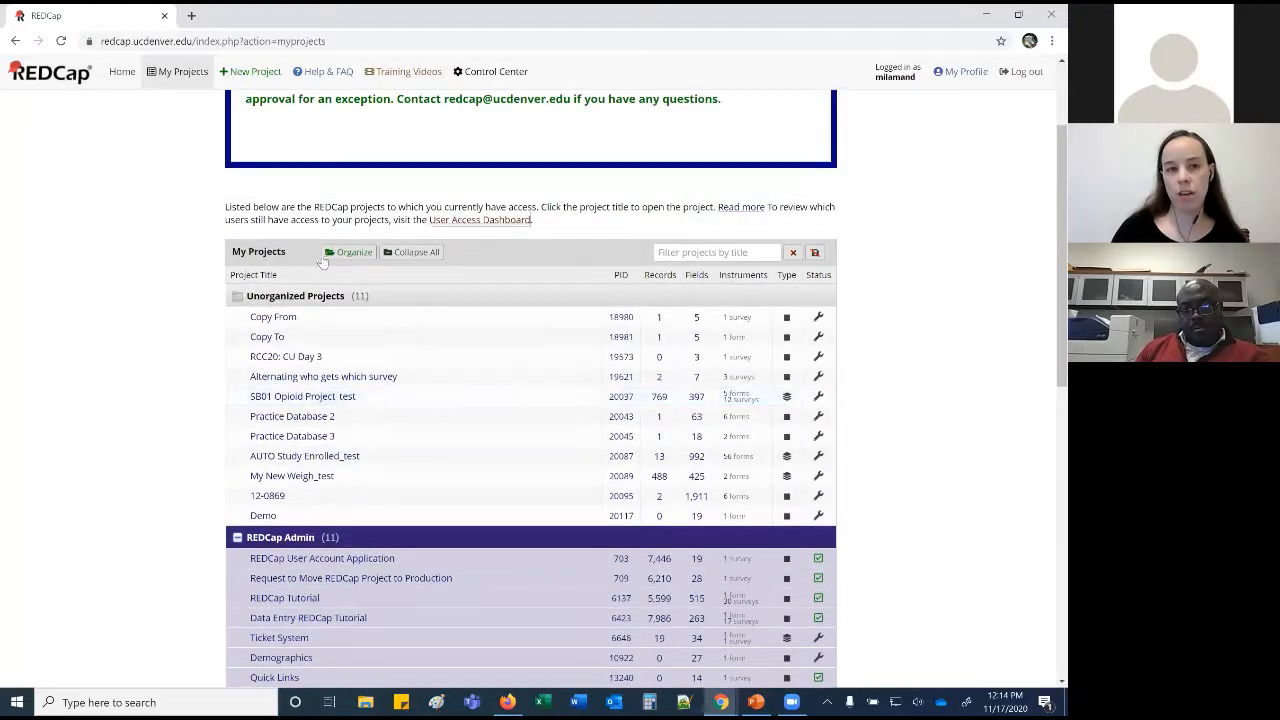
left_click(333, 253)
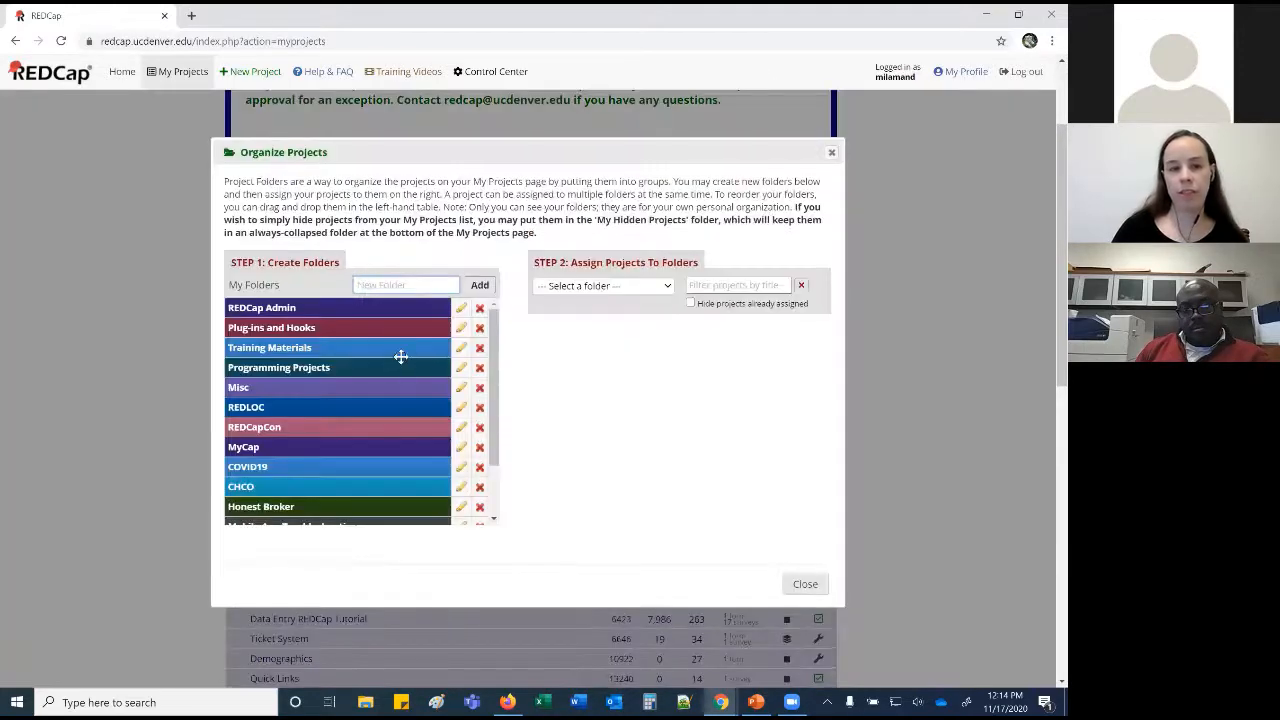
Assign External Modules Tracking to the REDCap Admin folder, hiding already-assigned projects.
scroll(414, 434, "down", 2)
scroll(414, 432, "up", 2)
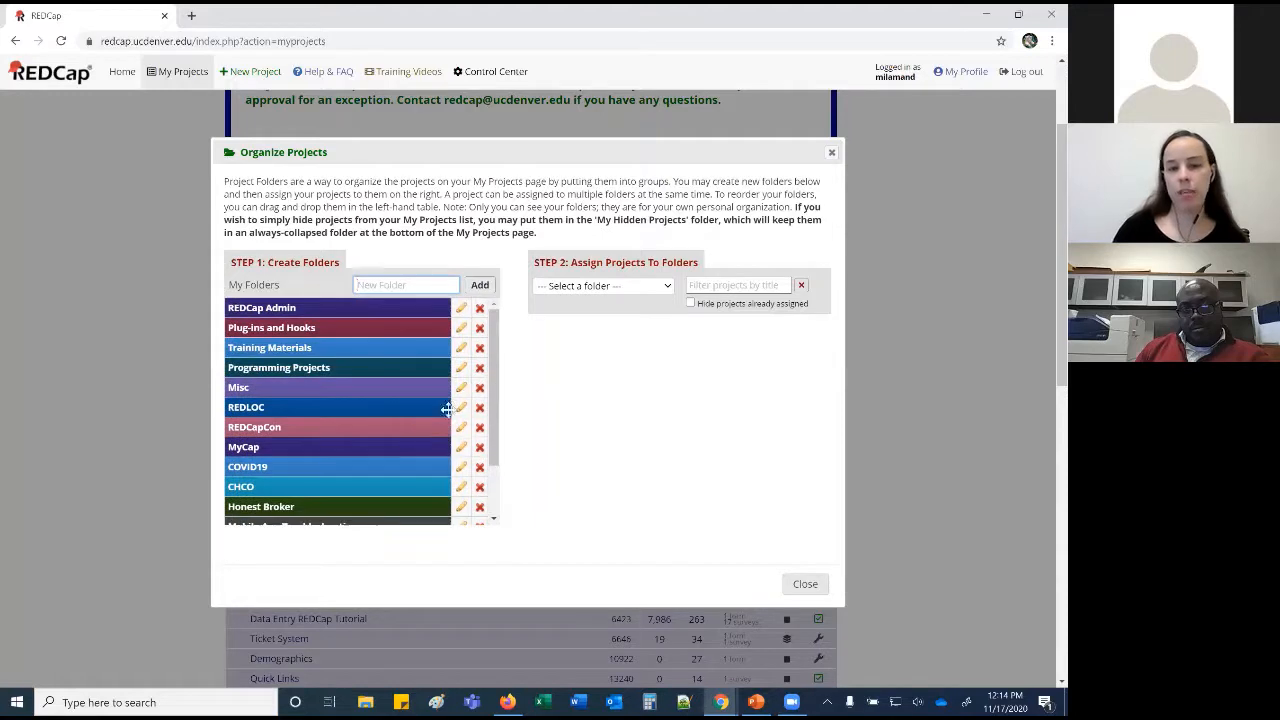
left_click(615, 288)
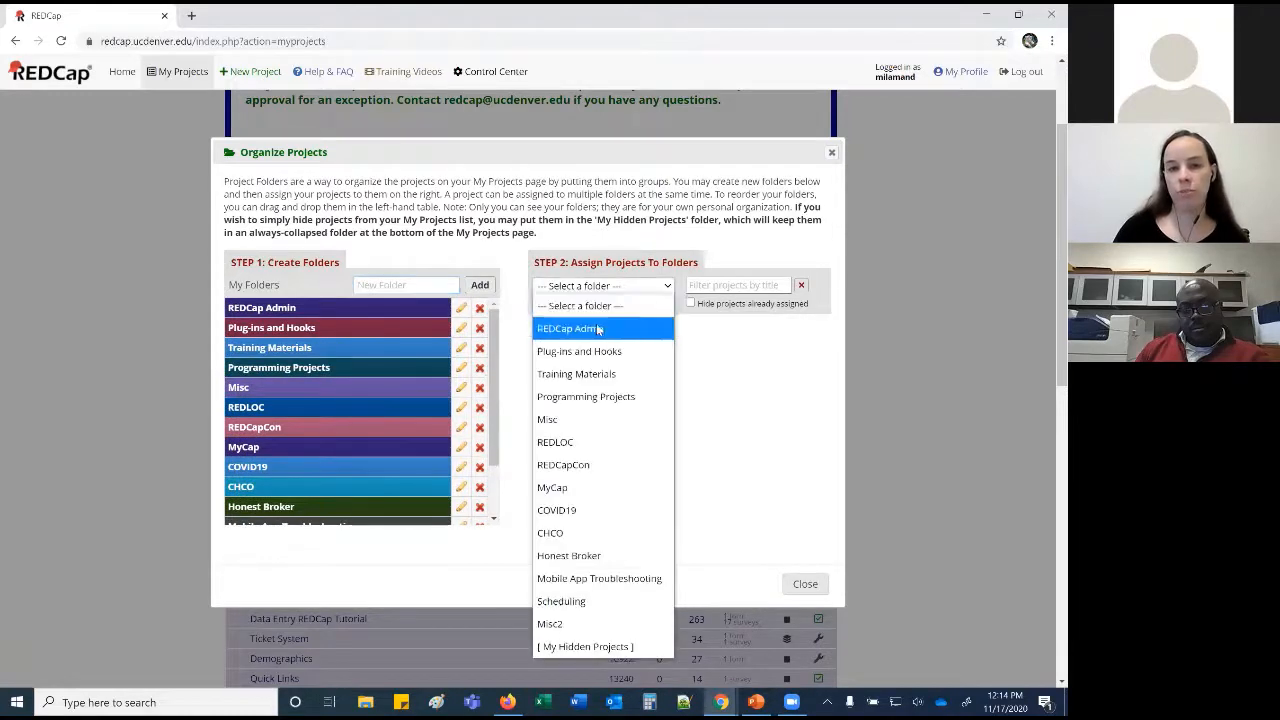
left_click(659, 320)
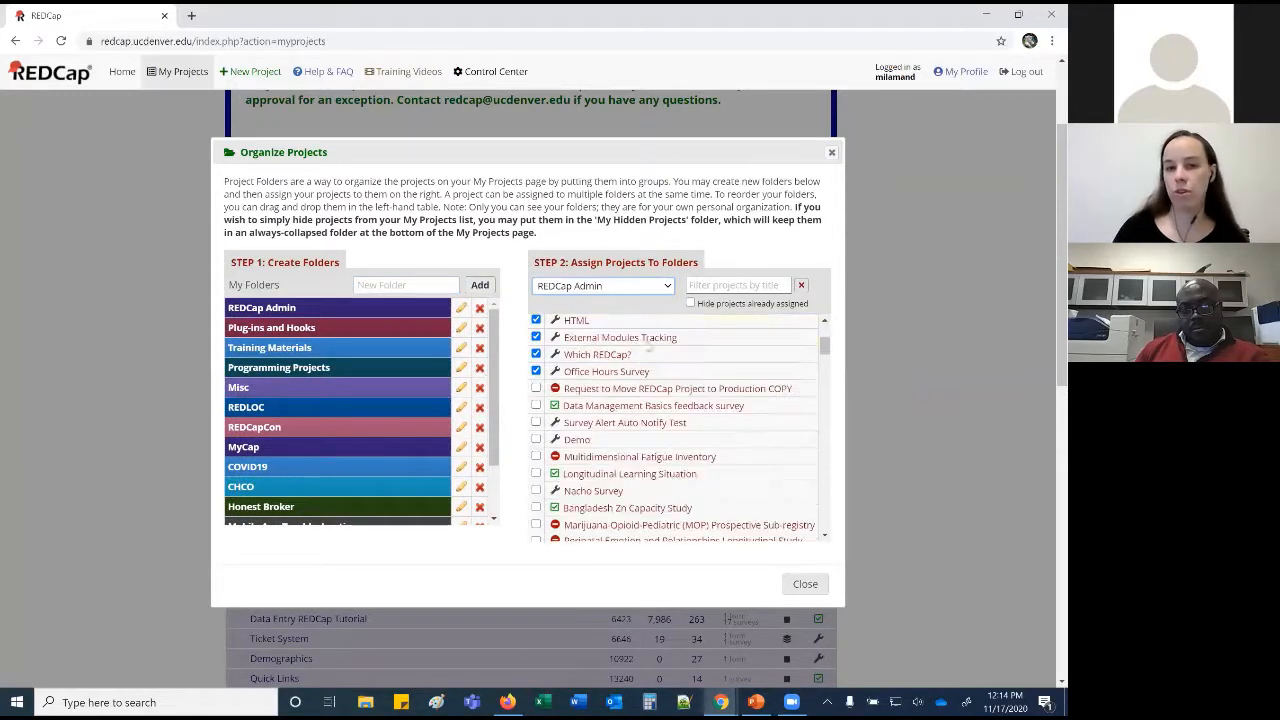
left_click(689, 304)
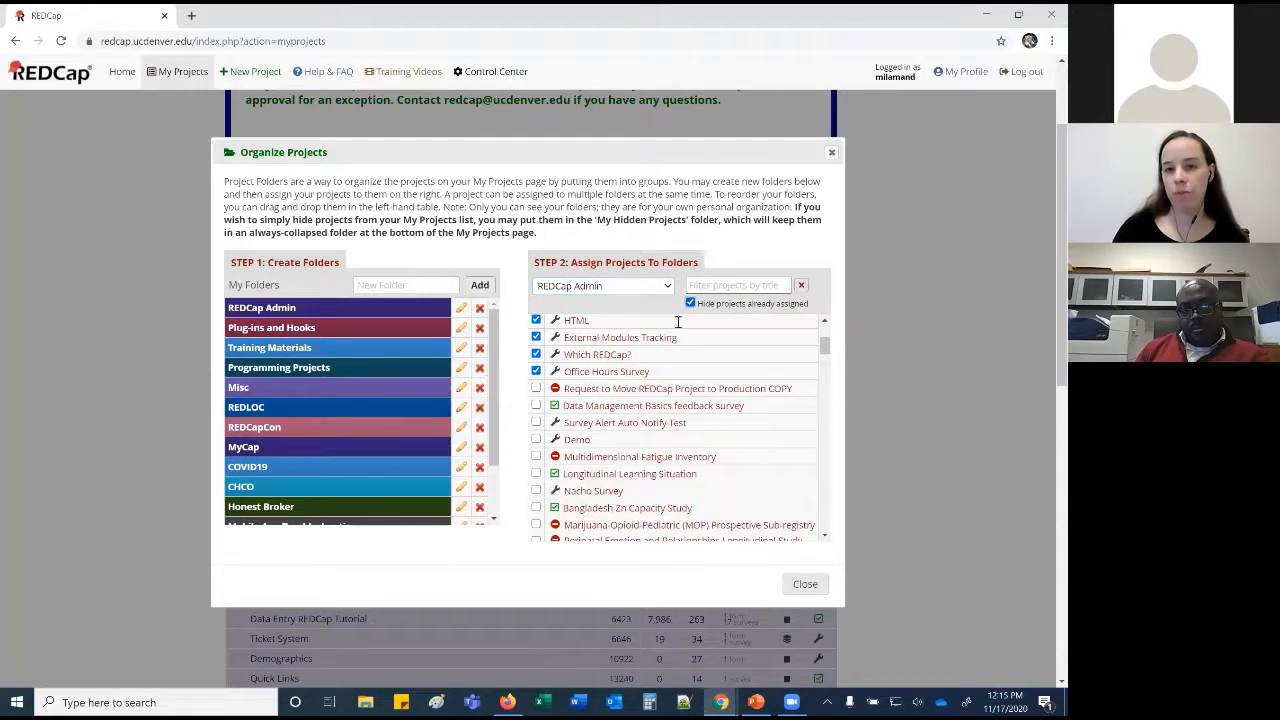
scroll(537, 412, "down", 1)
scroll(536, 420, "up", 2)
left_click(536, 419)
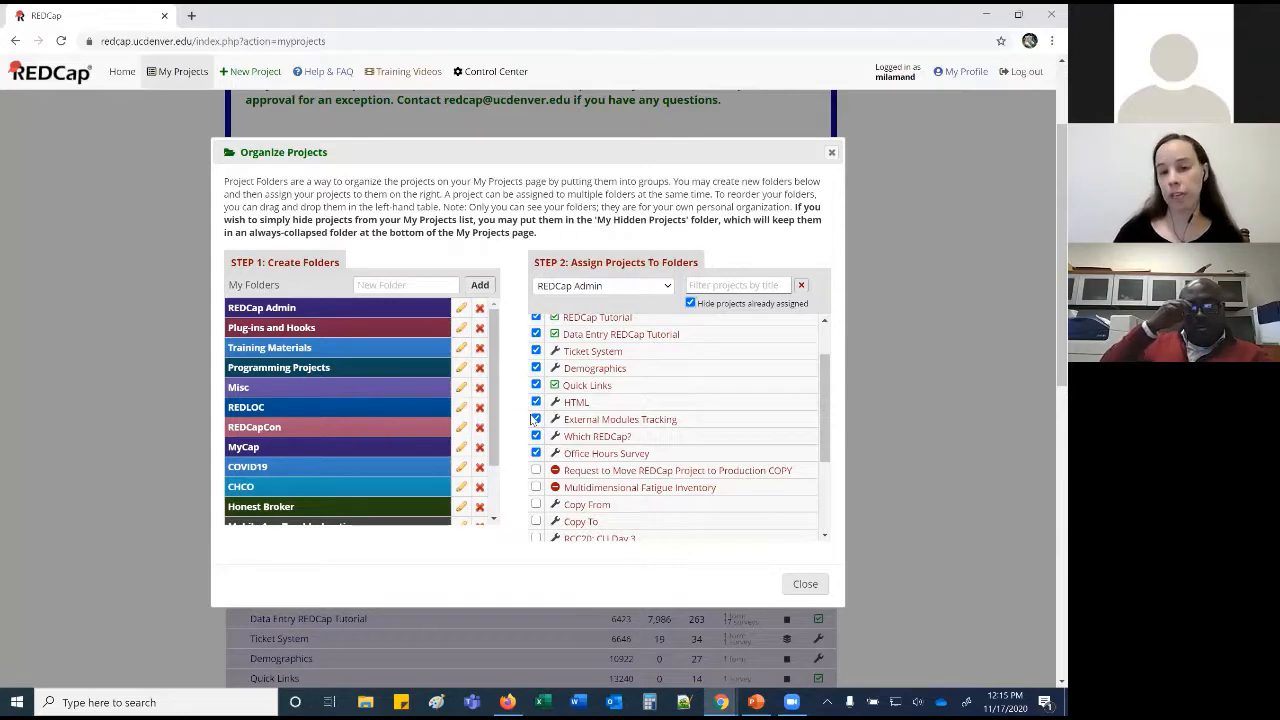
Close the folder organizer and move on to the Help & FAQ page.
left_click(805, 584)
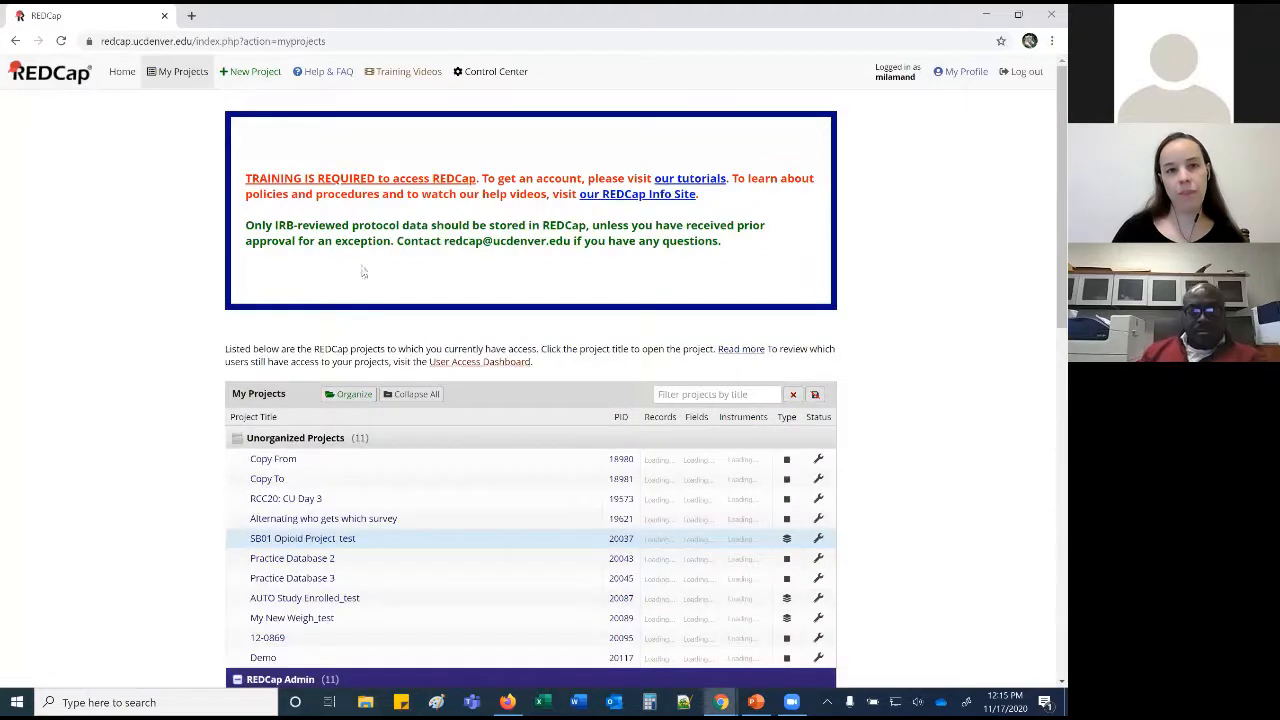
left_click(258, 75)
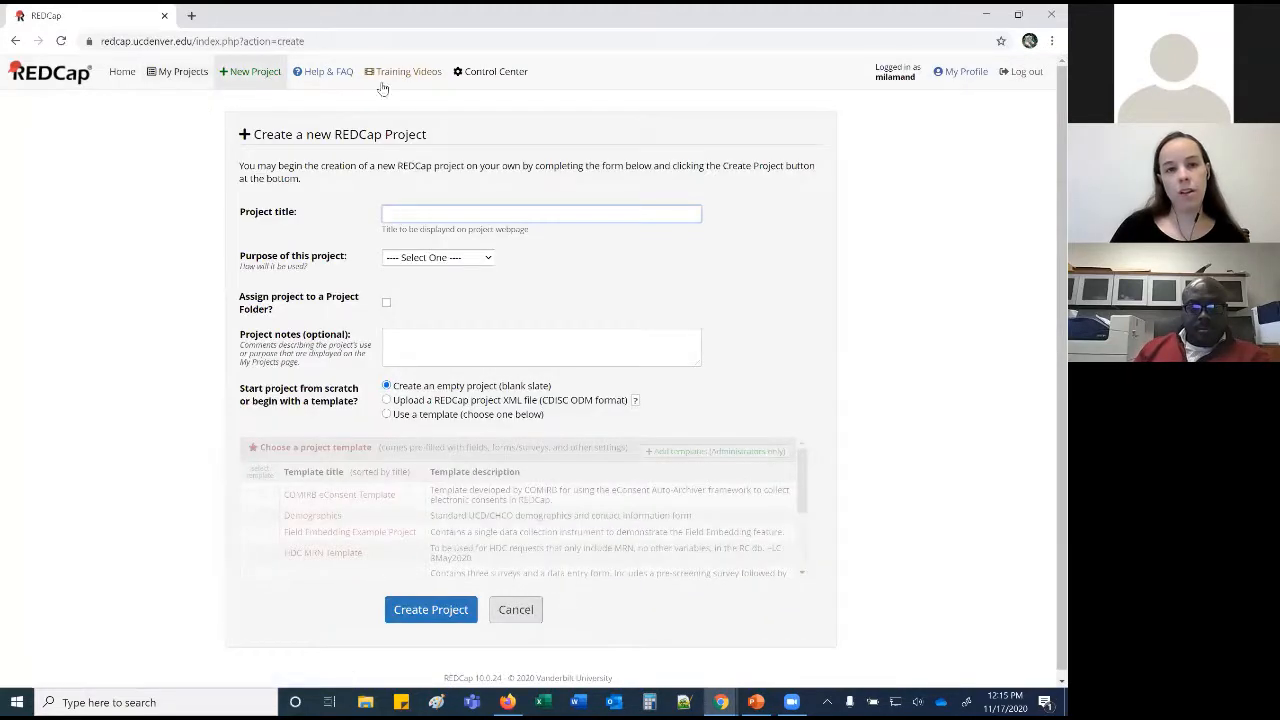
left_click(312, 88)
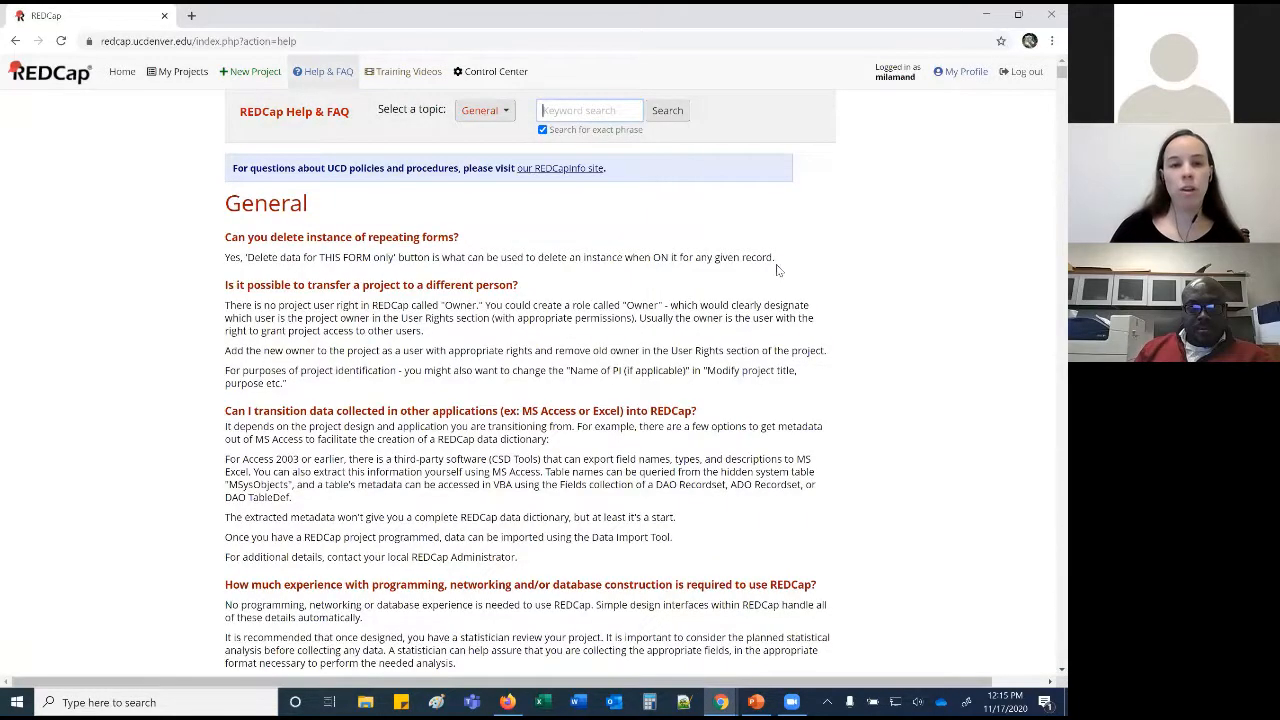
Browse the FAQ topics and type 'datediff' into the keyword search.
scroll(775, 253, "down", 10)
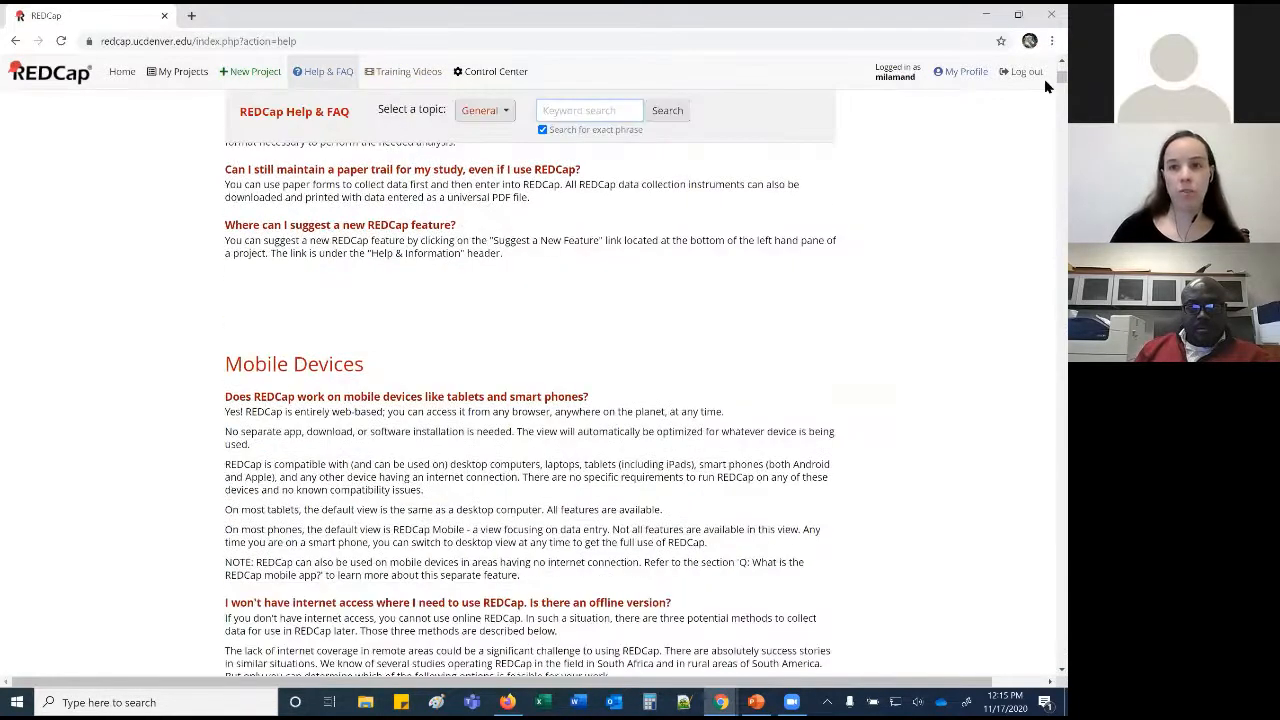
scroll(1045, 118, "down", 20)
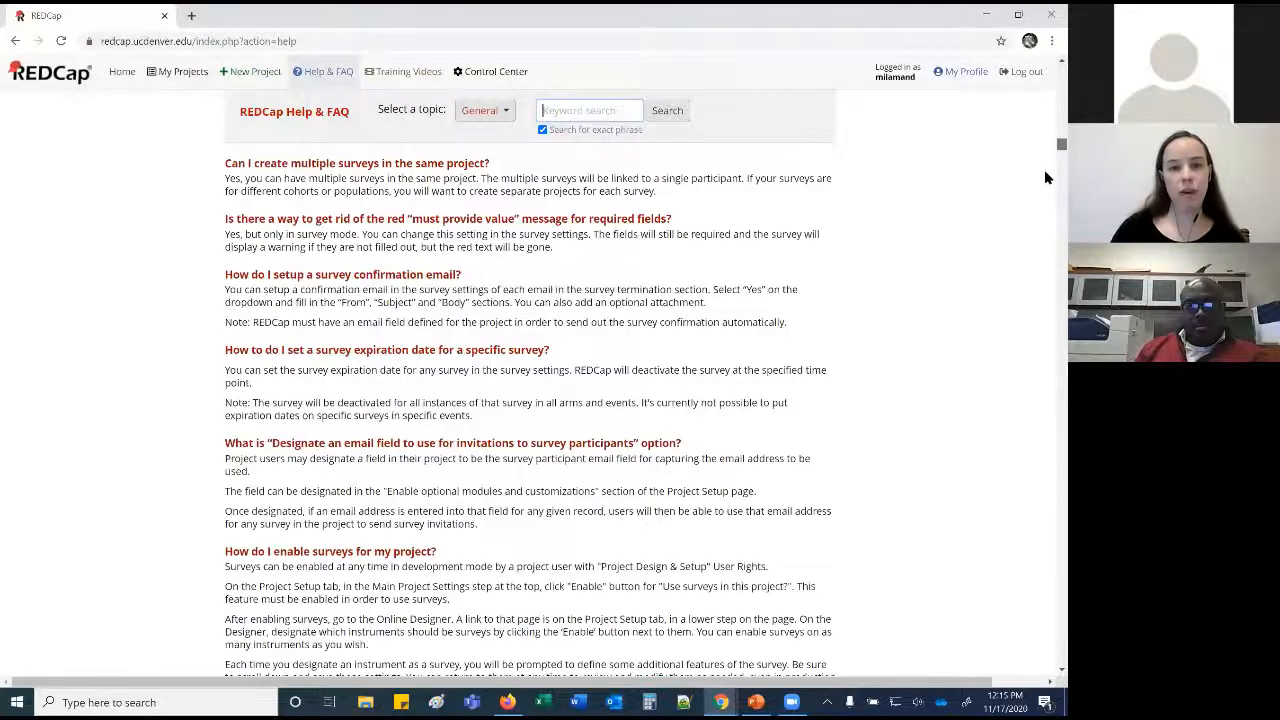
scroll(1044, 95, "up", 20)
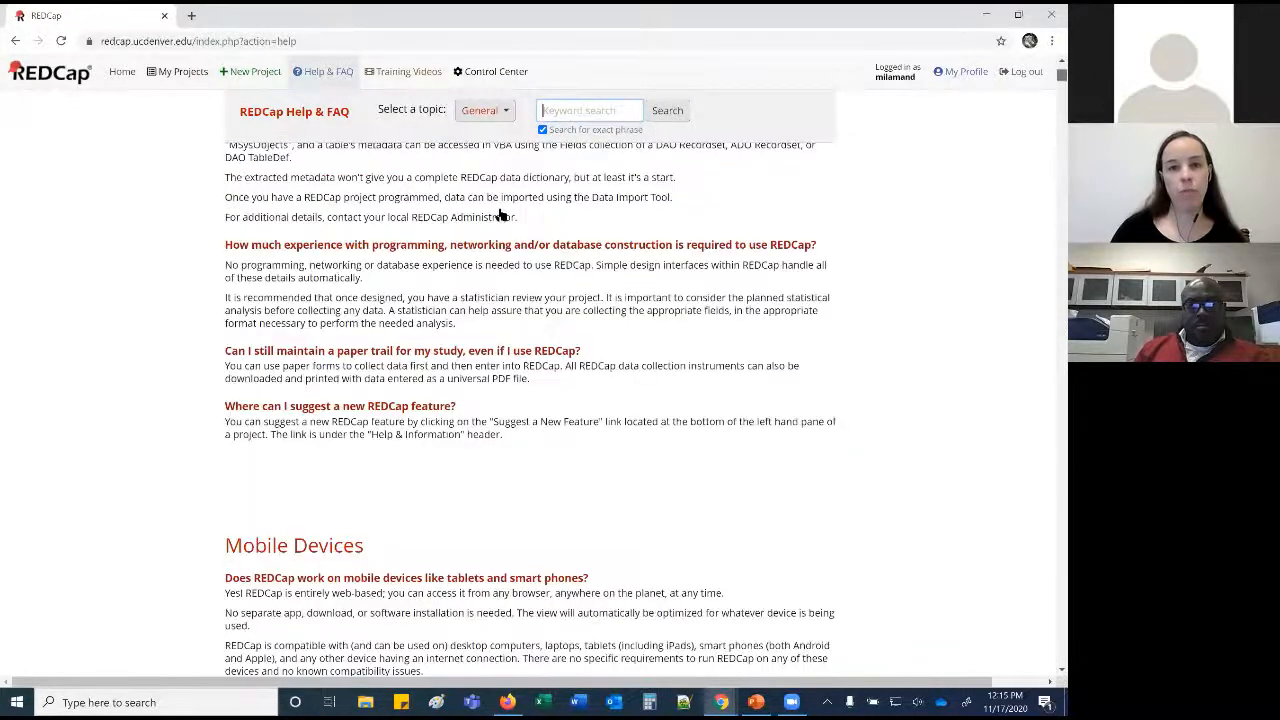
left_click(485, 210)
scroll(560, 400, "down", 5)
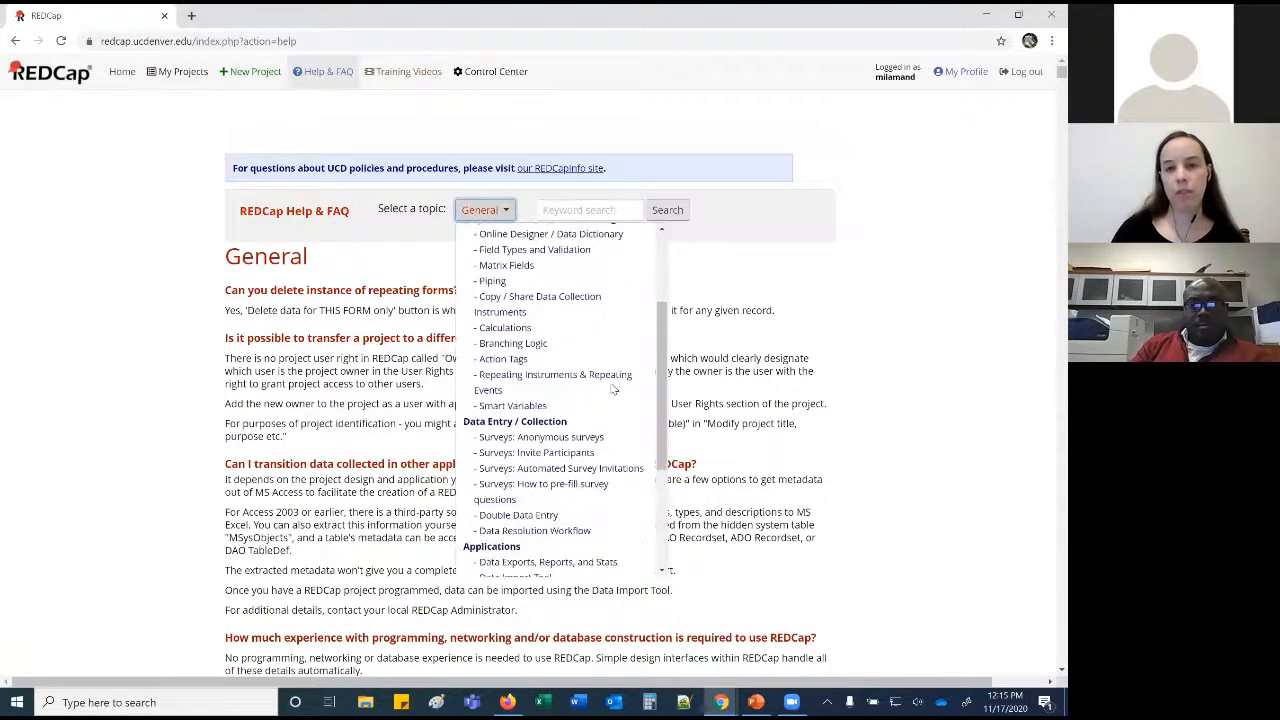
scroll(613, 390, "down", 2)
left_click(590, 210)
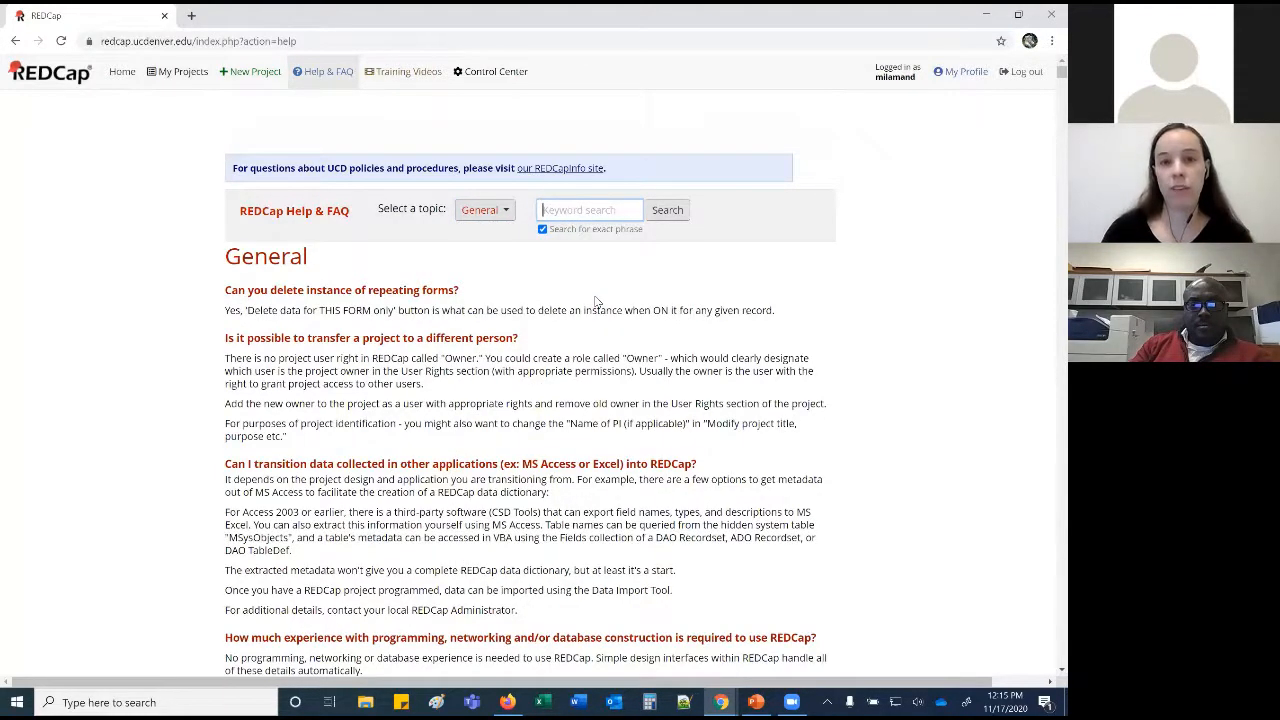
type("date")
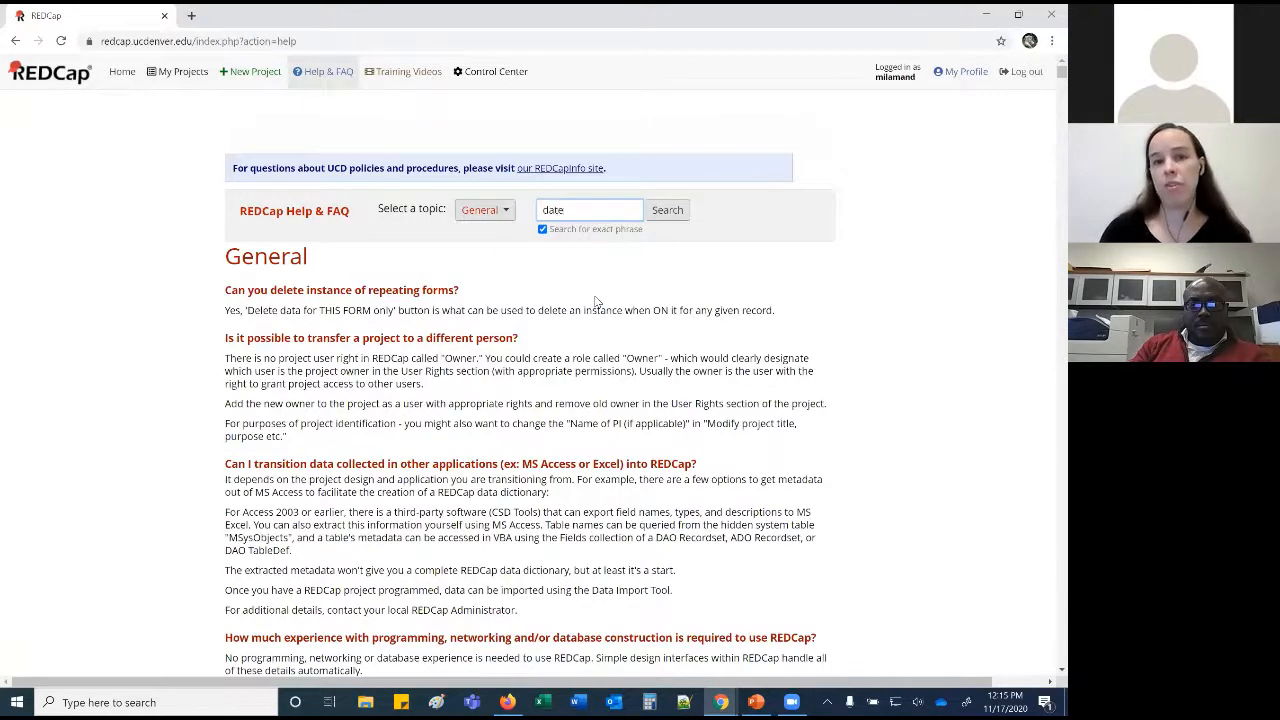
type("diff")
Run the datediff FAQ search, read the calculation examples, then open Training Videos.
key("Return")
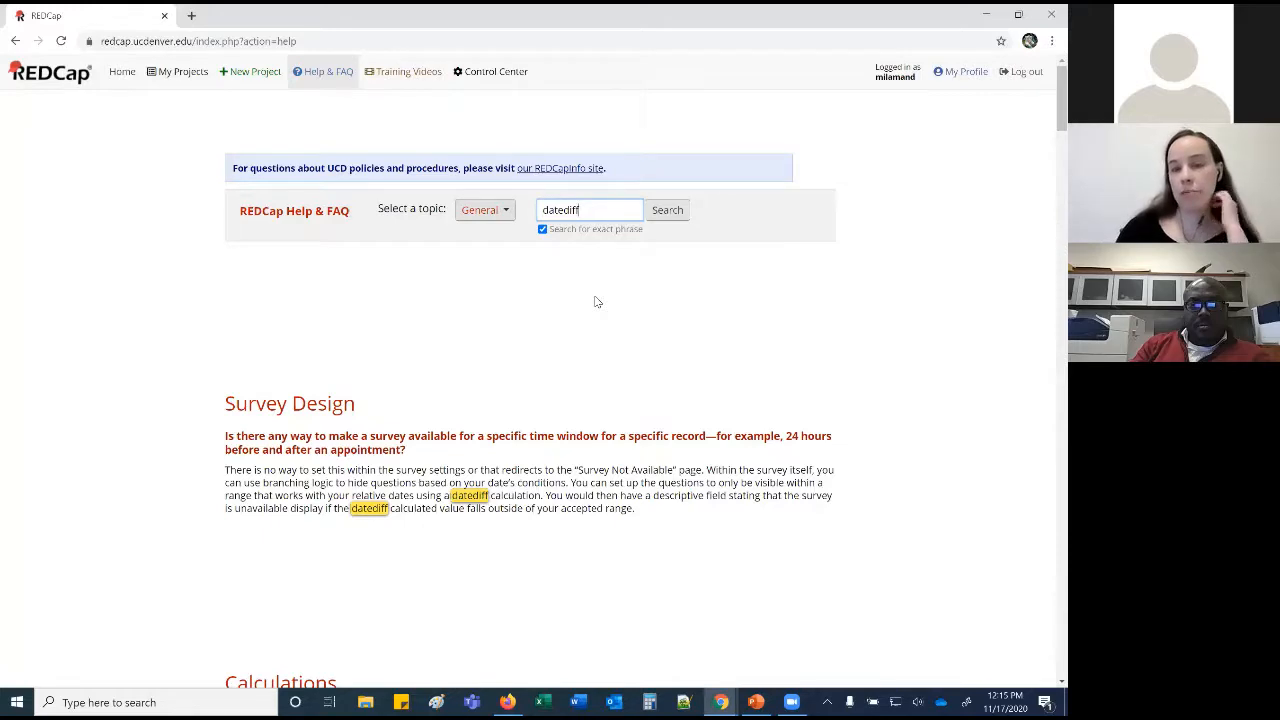
scroll(595, 305, "down", 4)
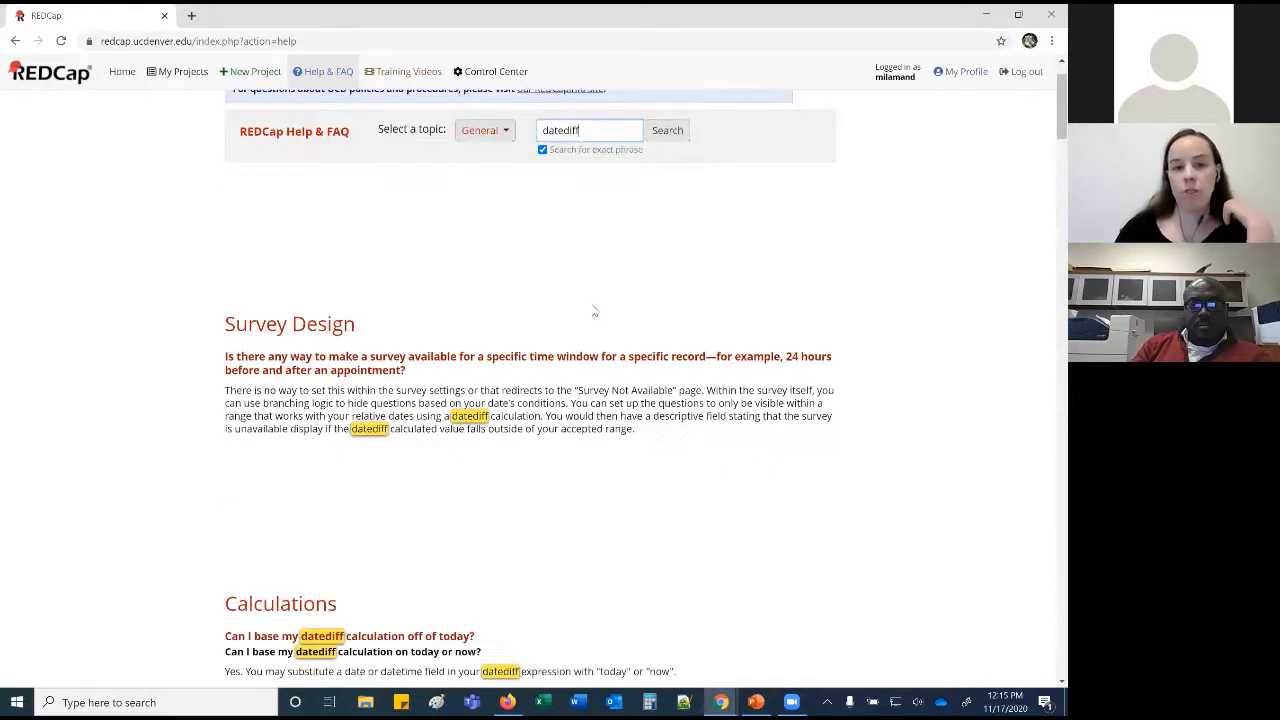
scroll(568, 457, "down", 1)
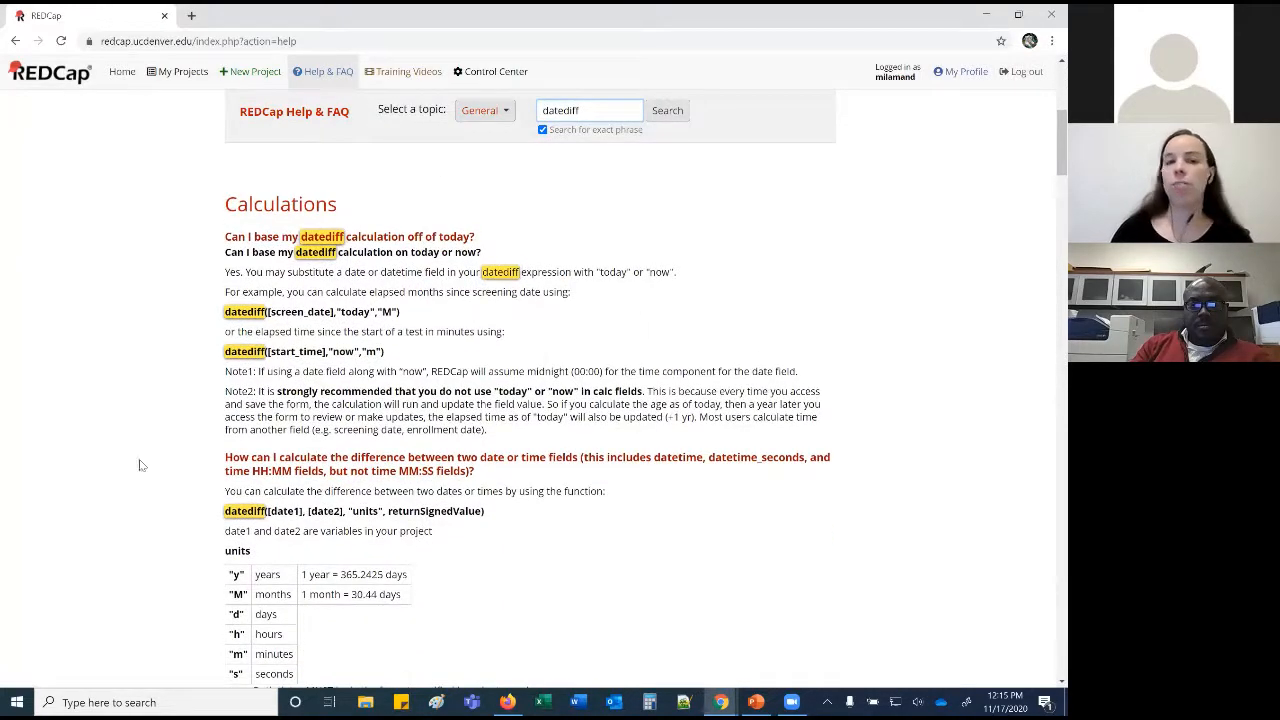
scroll(541, 522, "down", 1)
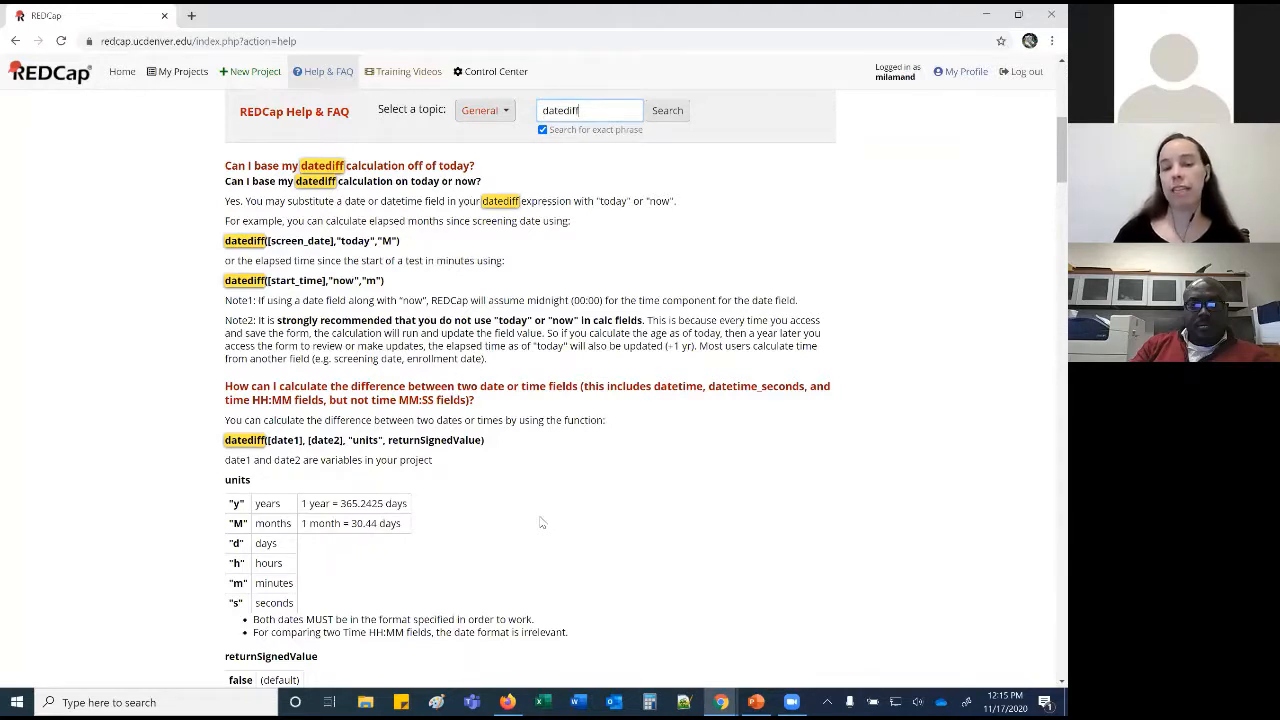
left_click(426, 76)
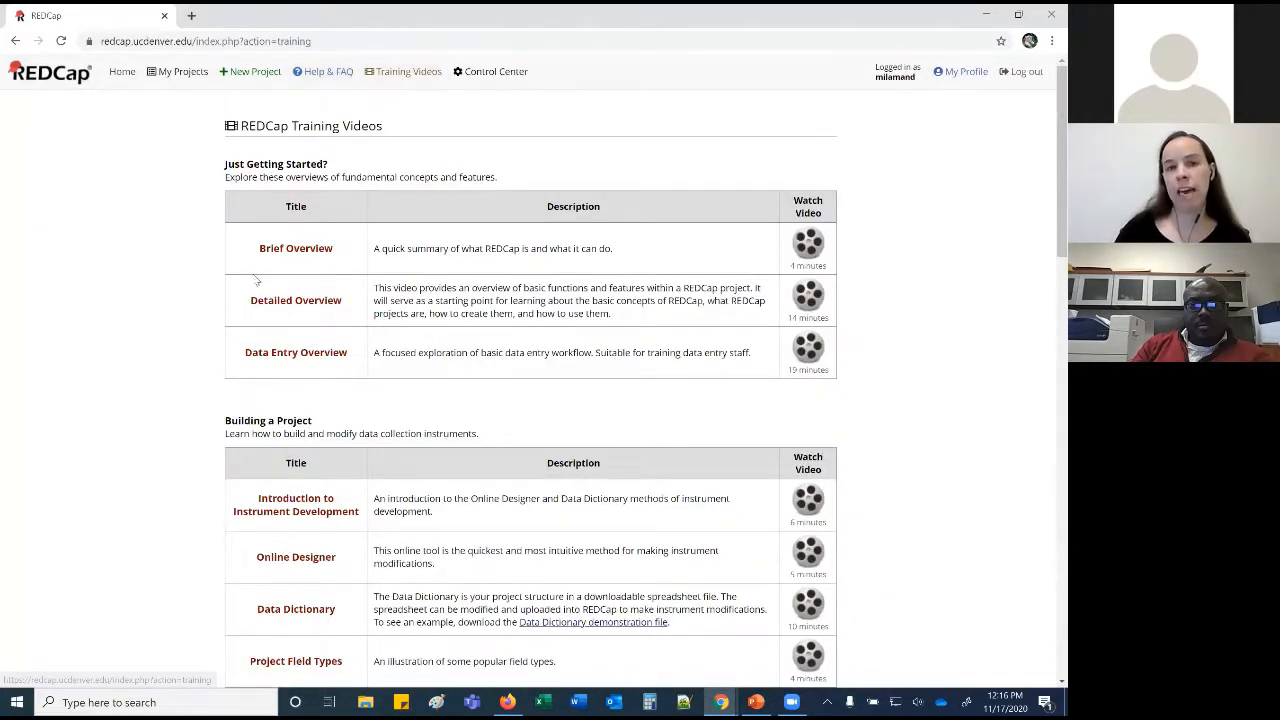
Scan the overview training videos, then start a new project.
scroll(213, 358, "down", 1)
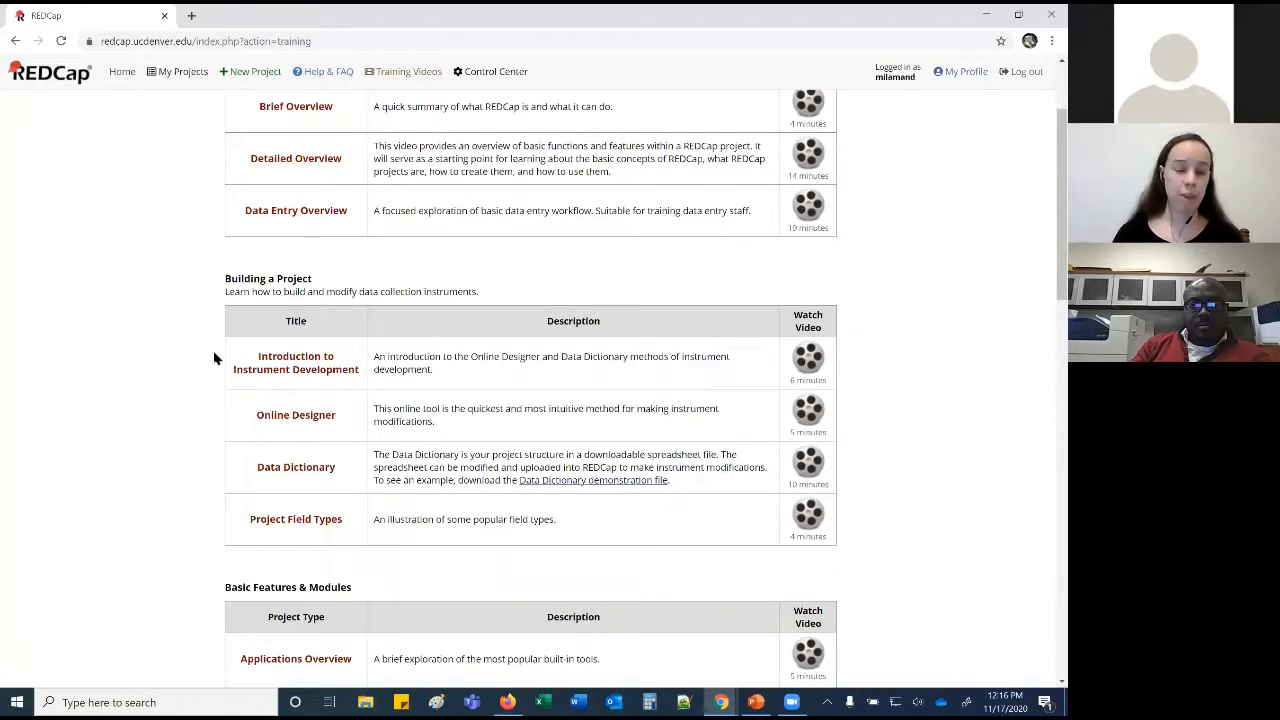
scroll(214, 358, "down", 1)
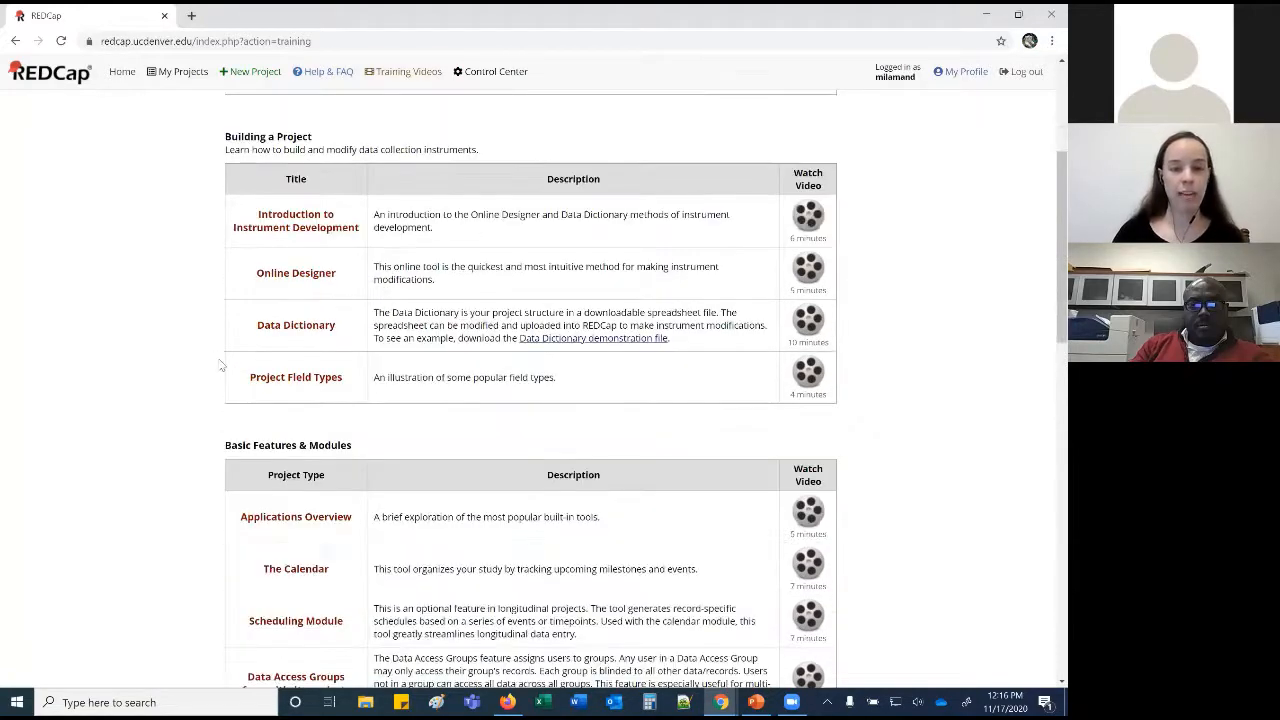
scroll(221, 366, "down", 1)
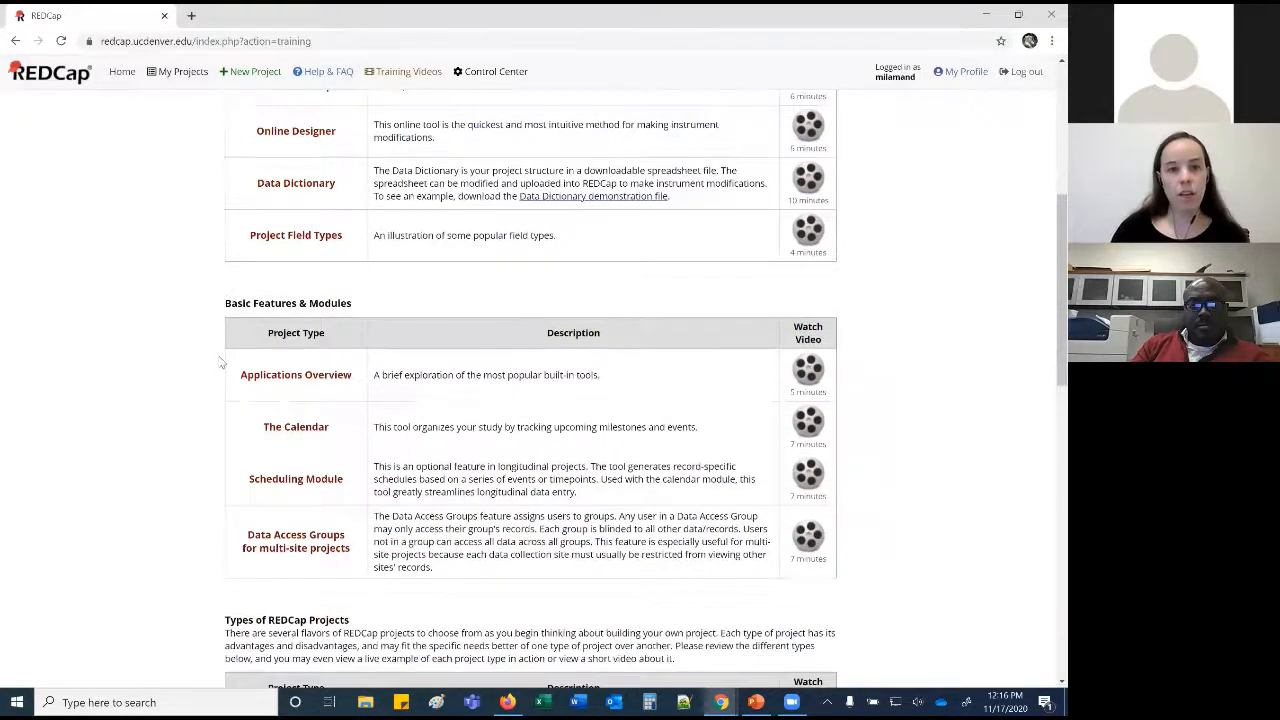
scroll(223, 363, "up", 3)
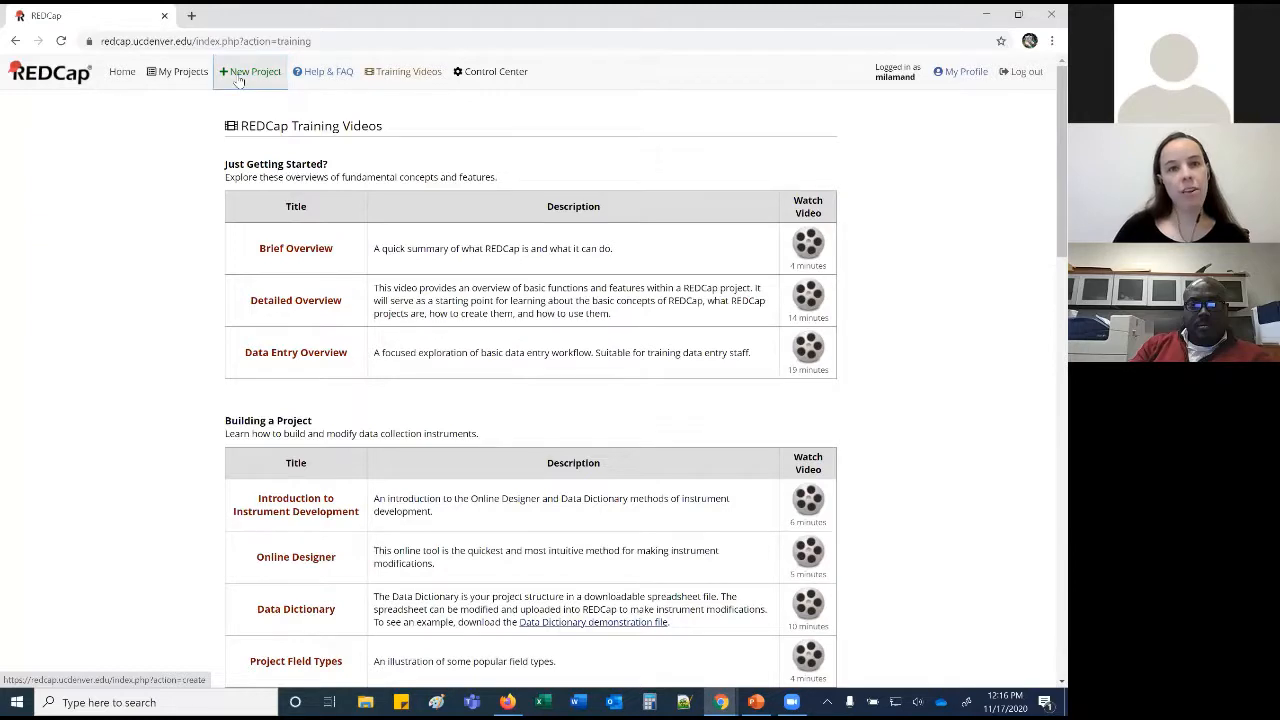
left_click(240, 80)
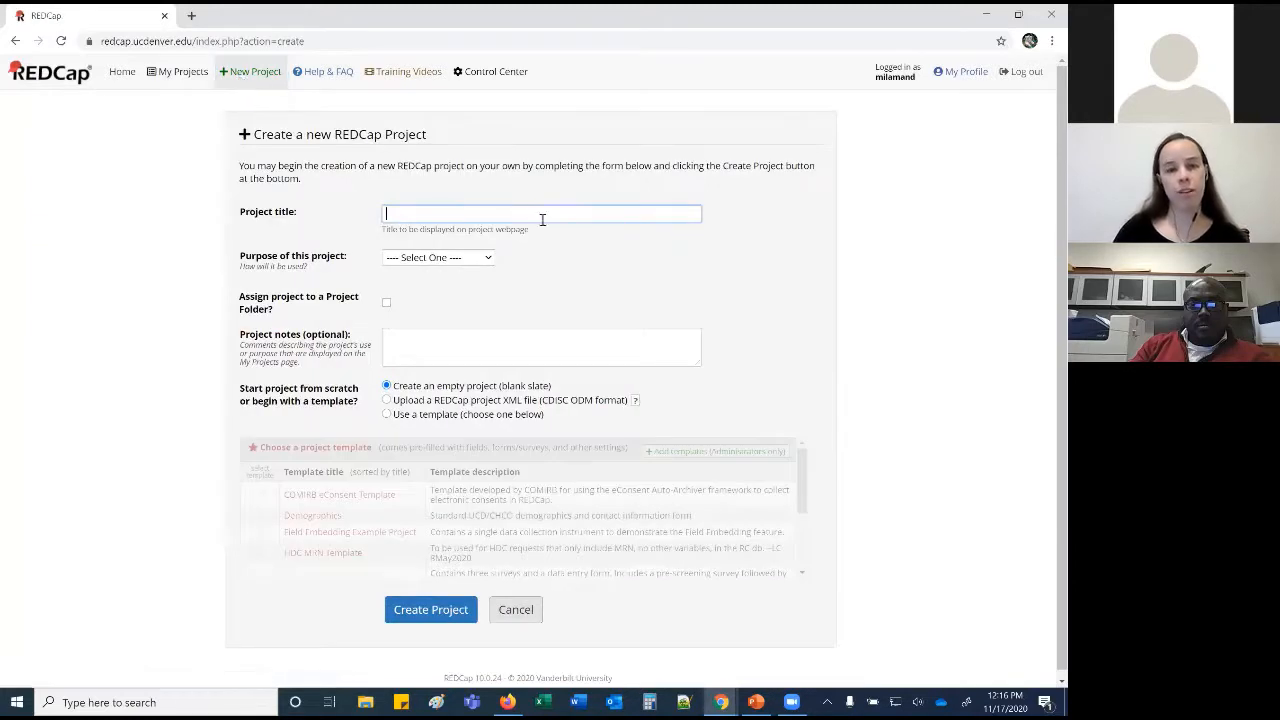
Title the new project 'Test' and set its purpose to Research.
left_click(542, 218)
type("Test")
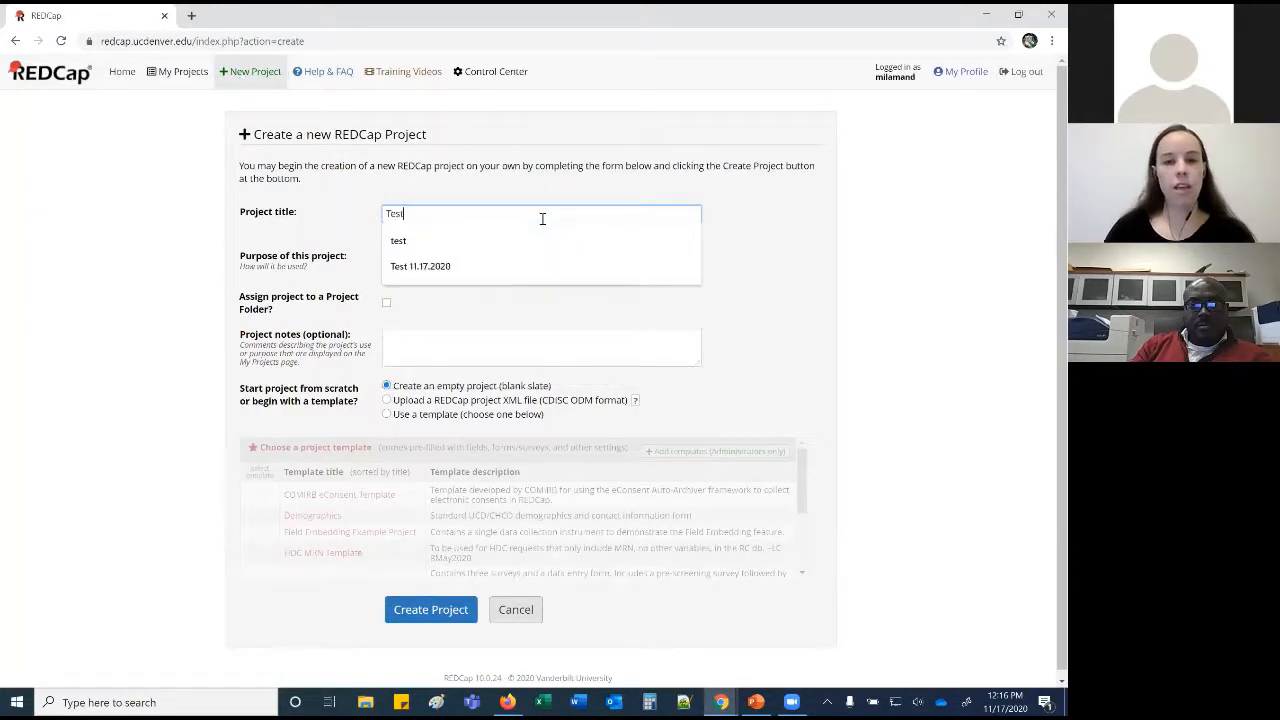
left_click(840, 258)
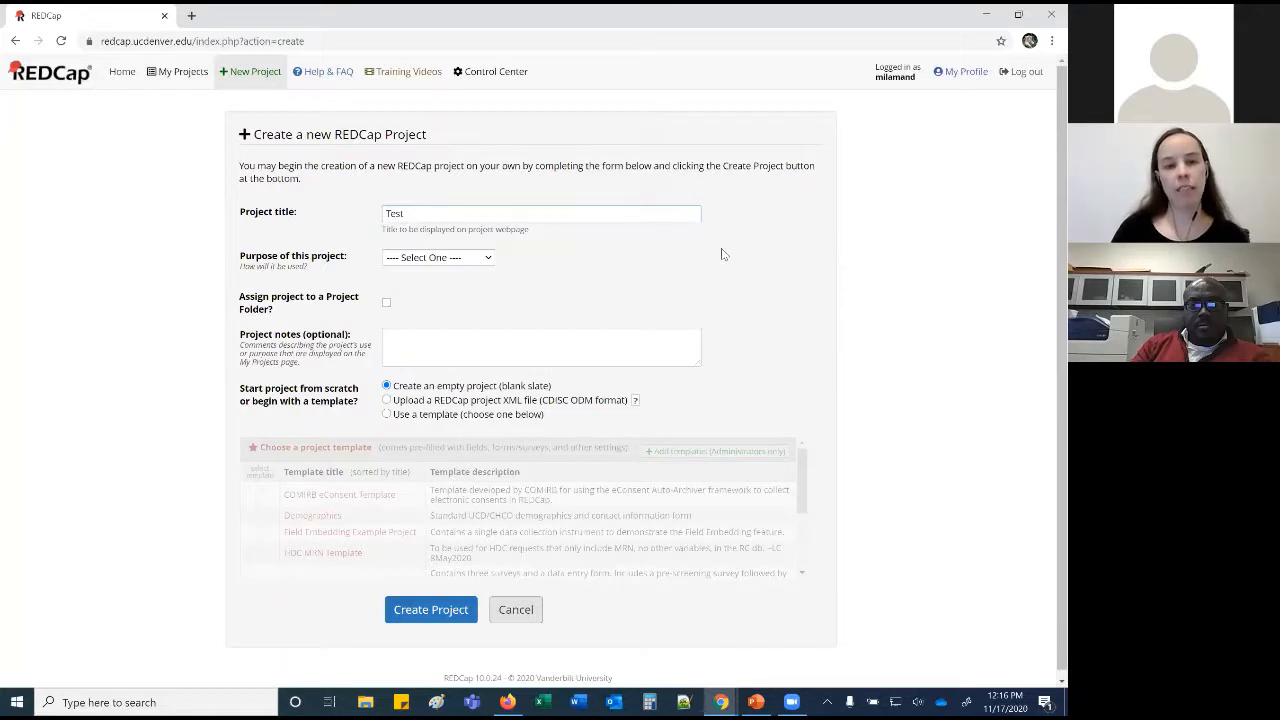
left_click(447, 258)
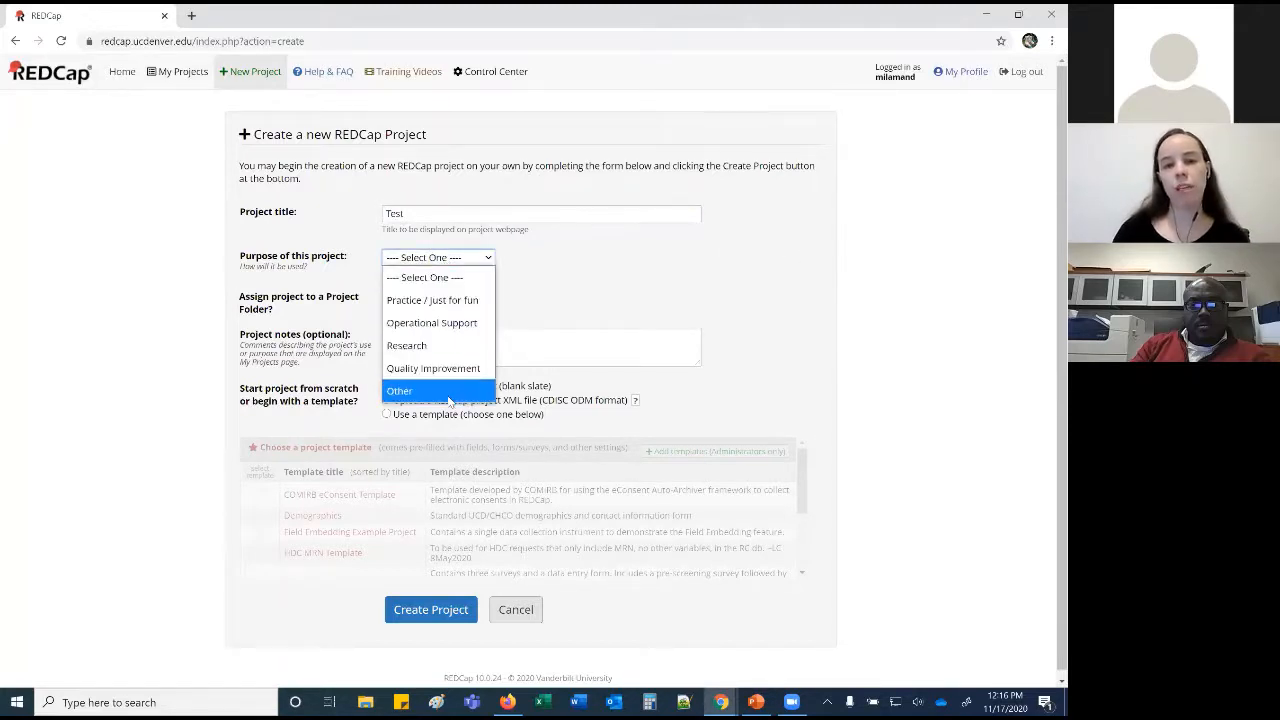
left_click(462, 347)
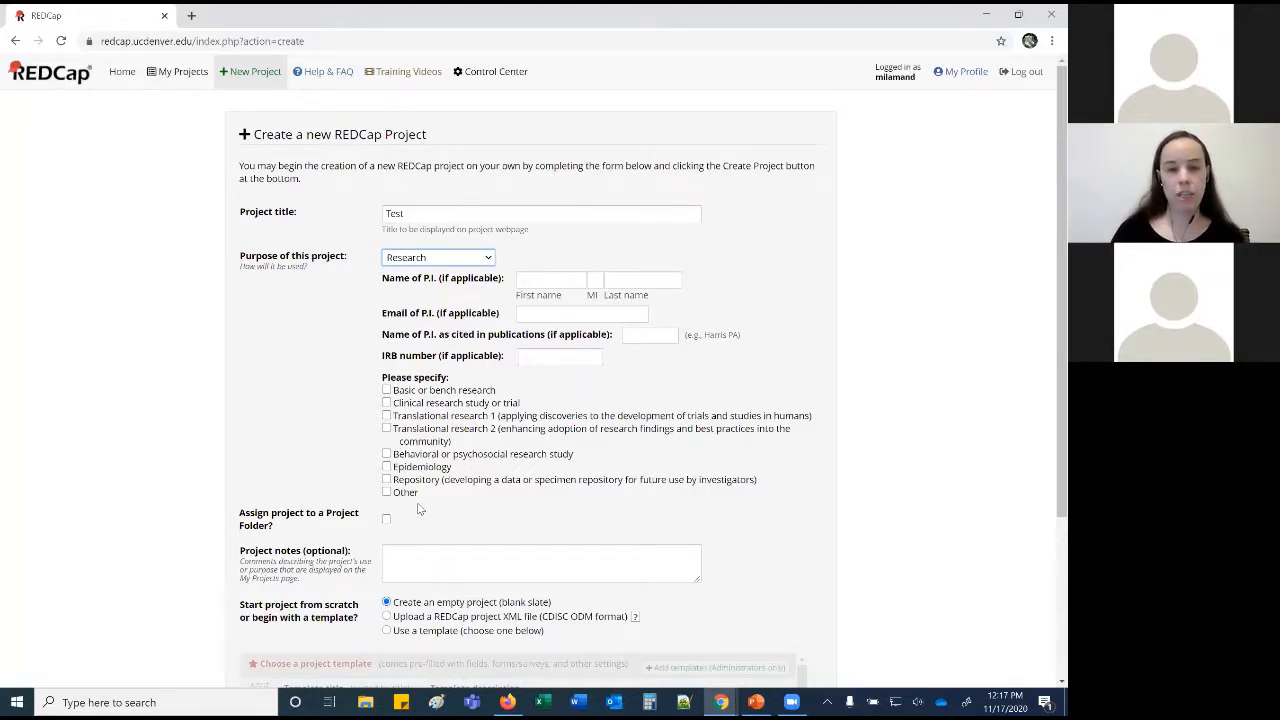
left_click(458, 262)
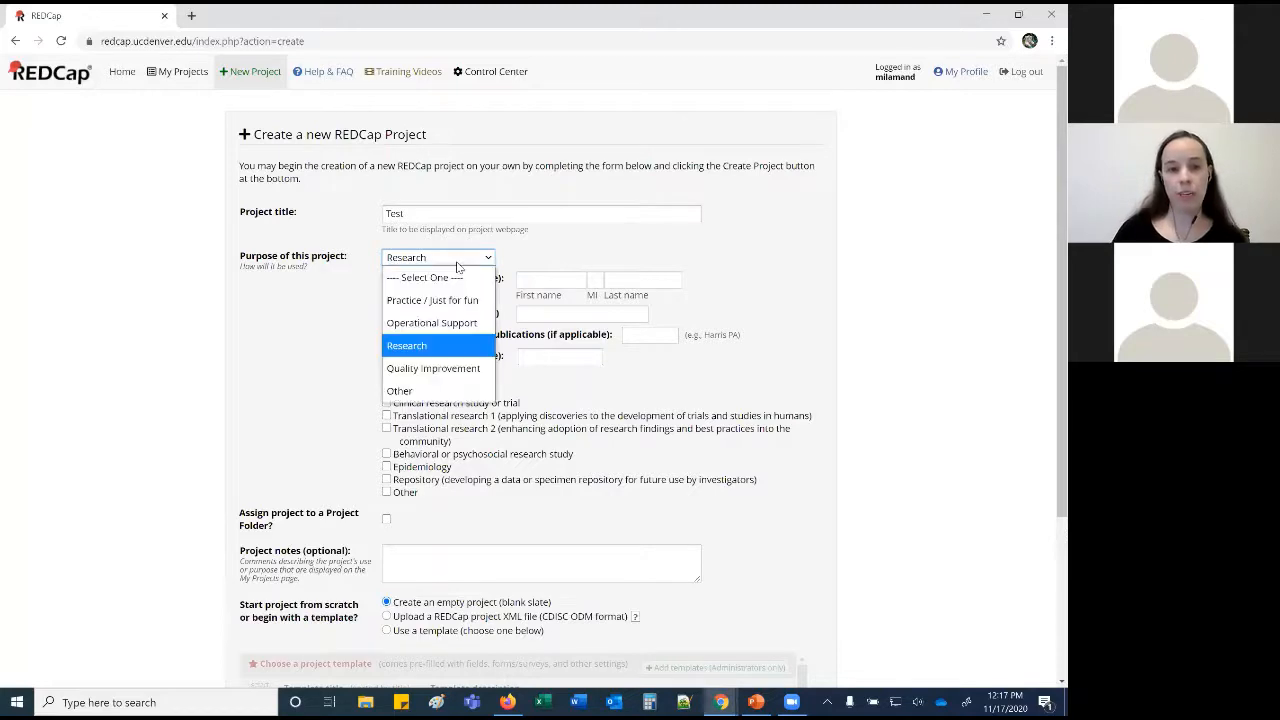
scroll(864, 325, "down", 3)
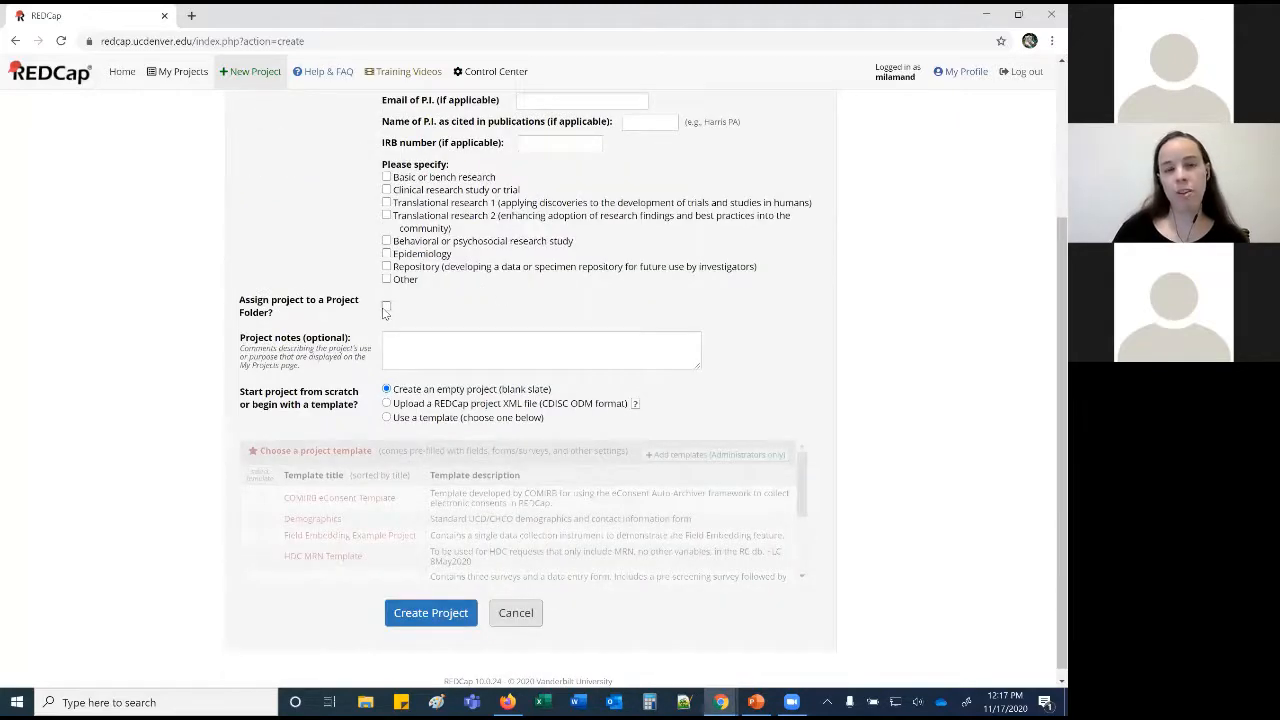
Tick project-folder assignment, then choose to start from an uploaded REDCap XML file.
left_click(386, 307)
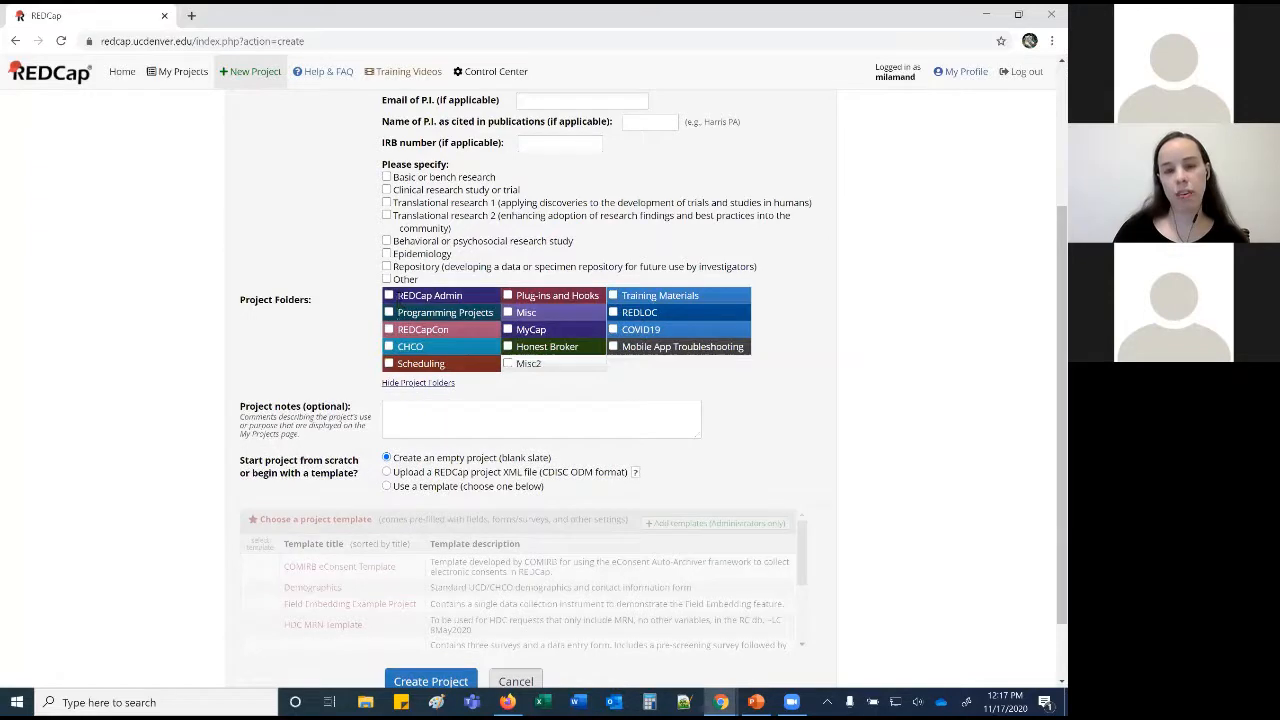
left_click(398, 418)
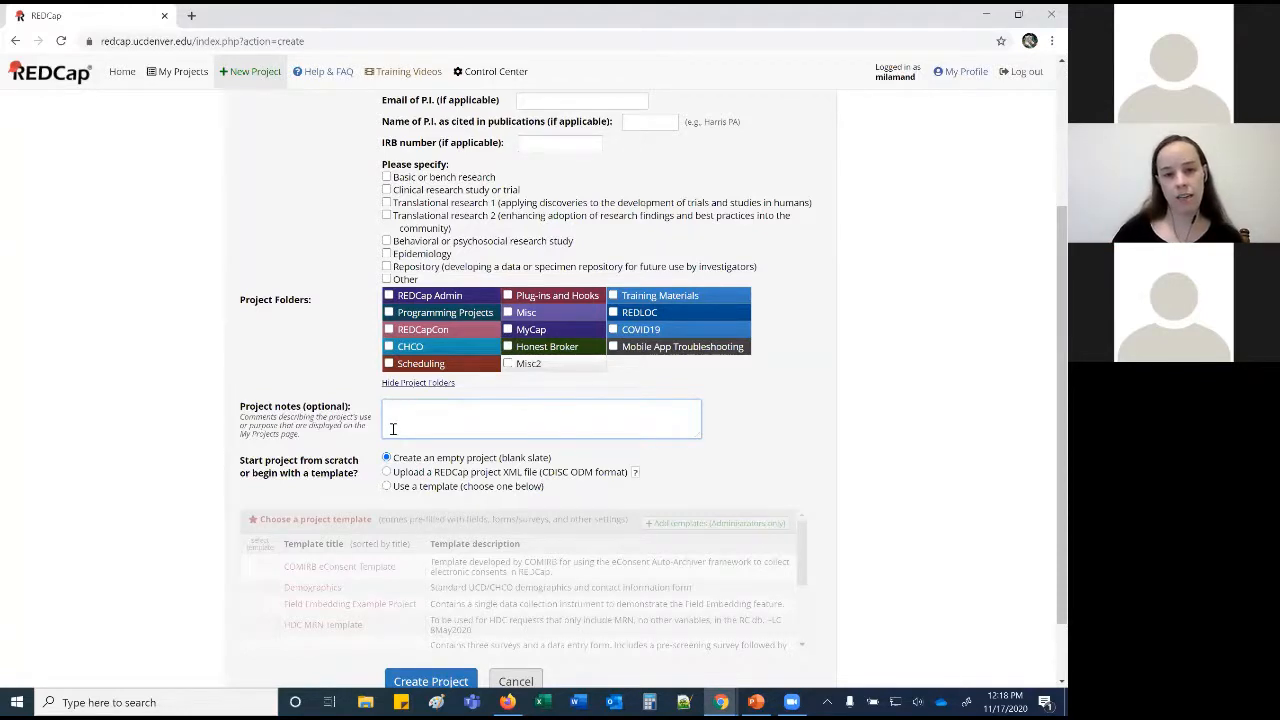
scroll(836, 400, "down", 2)
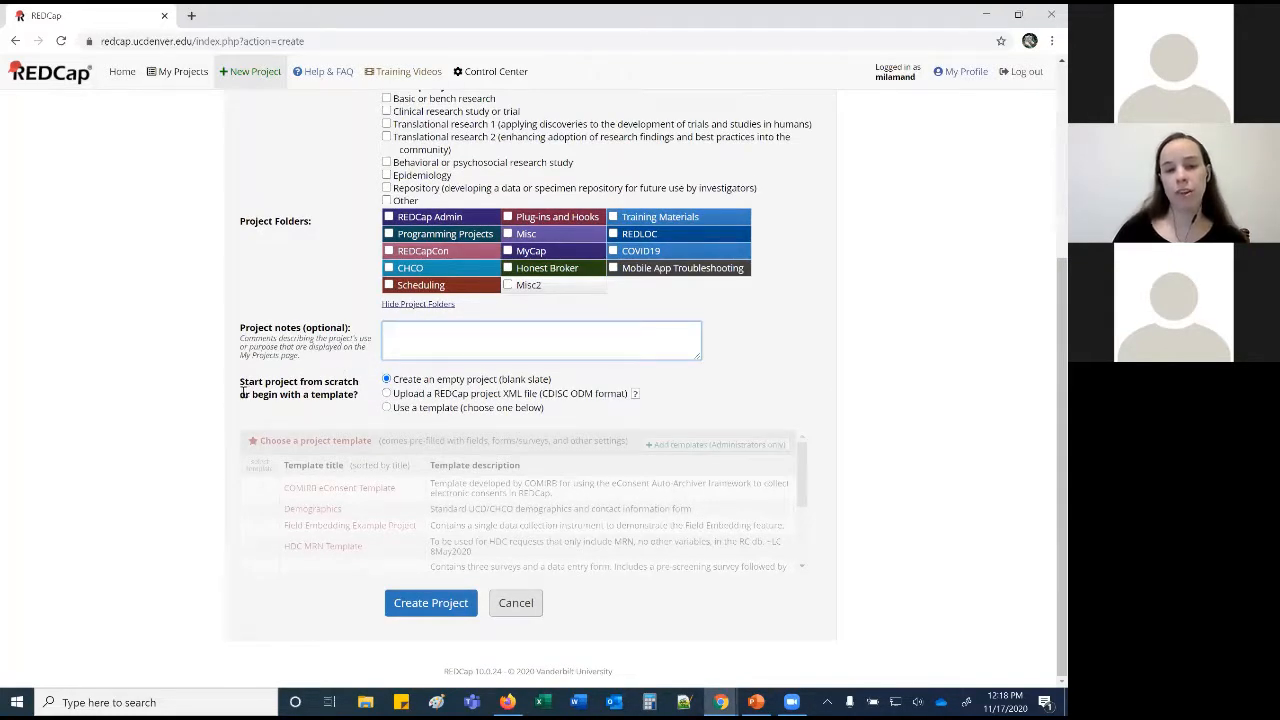
left_click(386, 394)
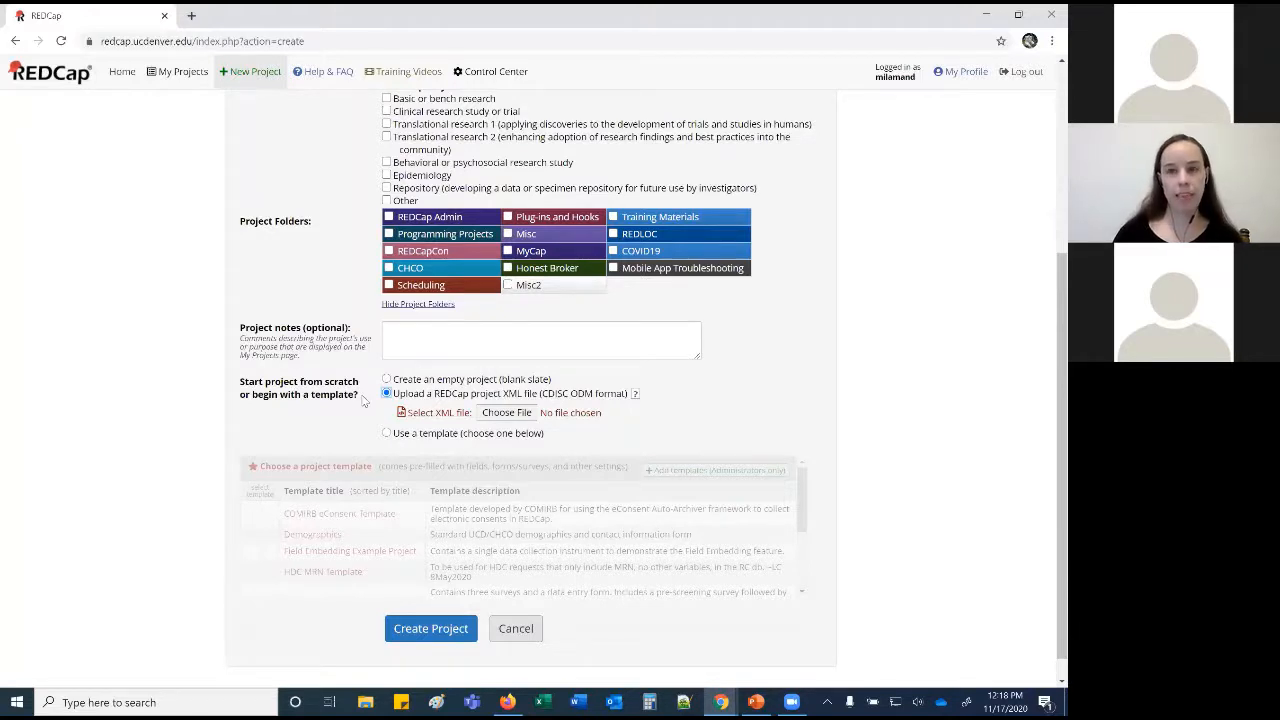
Browse the template list, then settle on an empty blank-slate project instead.
left_click(386, 433)
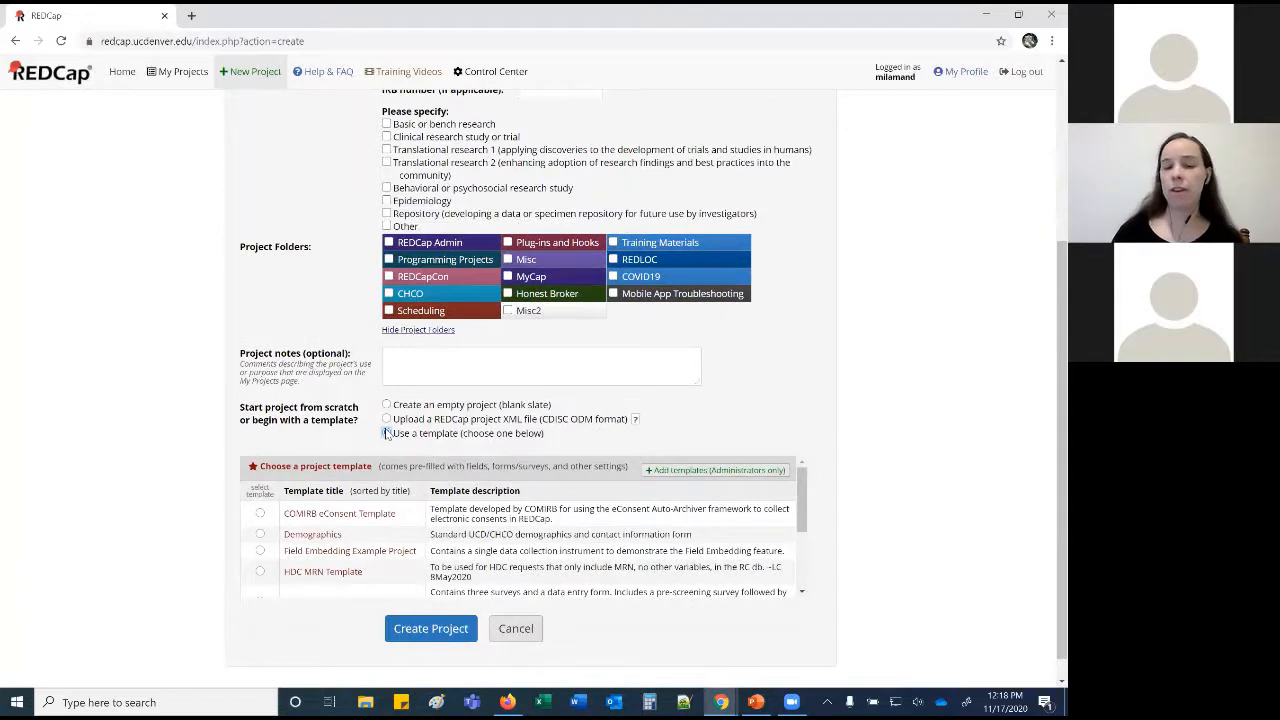
scroll(302, 524, "down", 2)
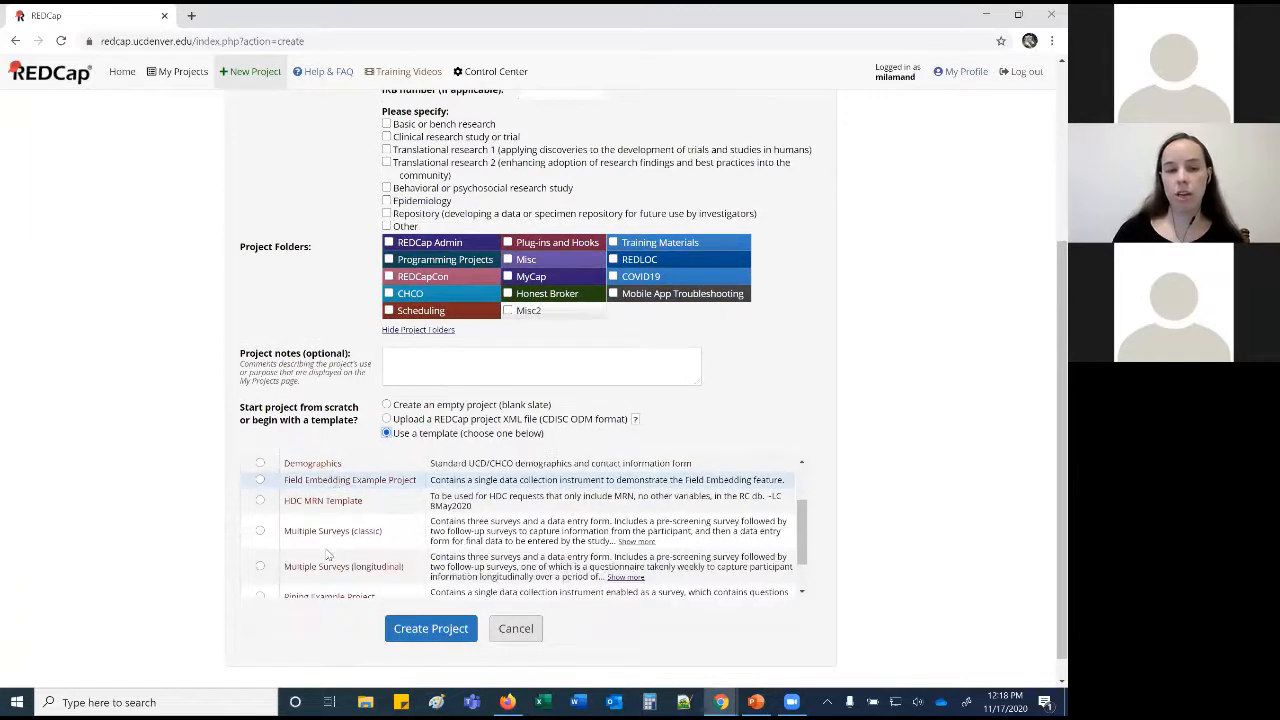
scroll(302, 524, "down", 1)
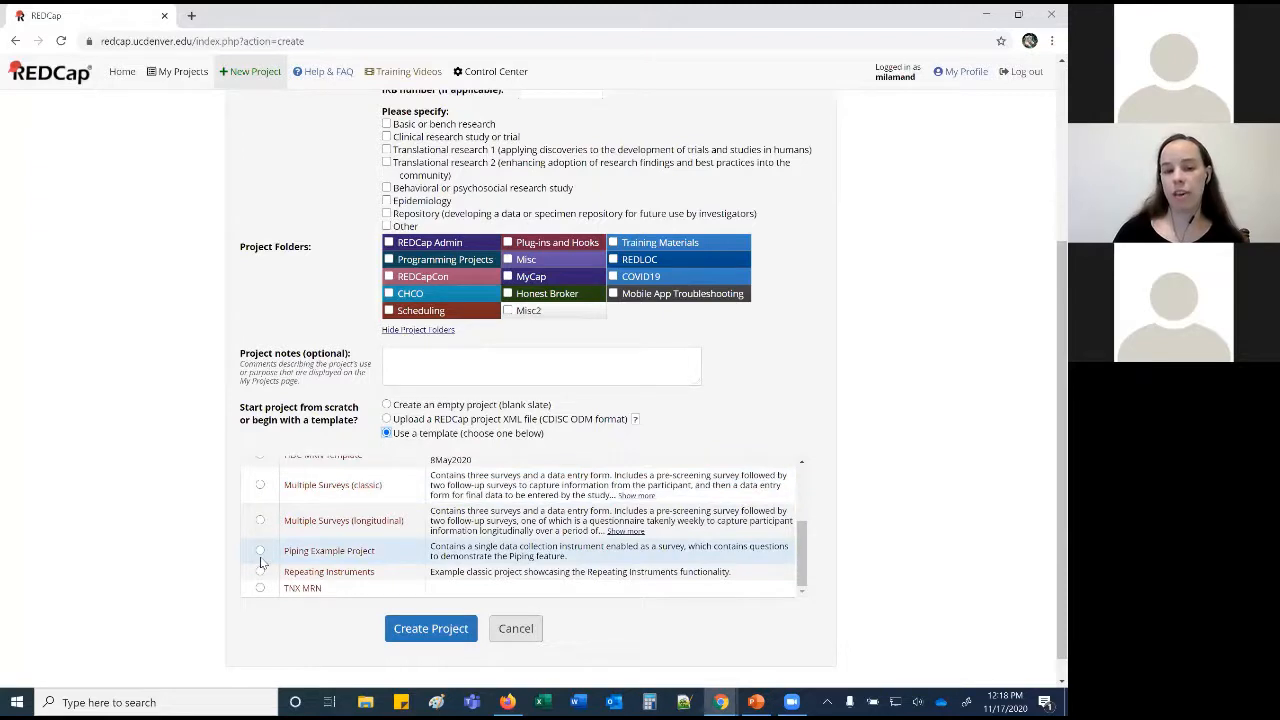
scroll(260, 562, "up", 5)
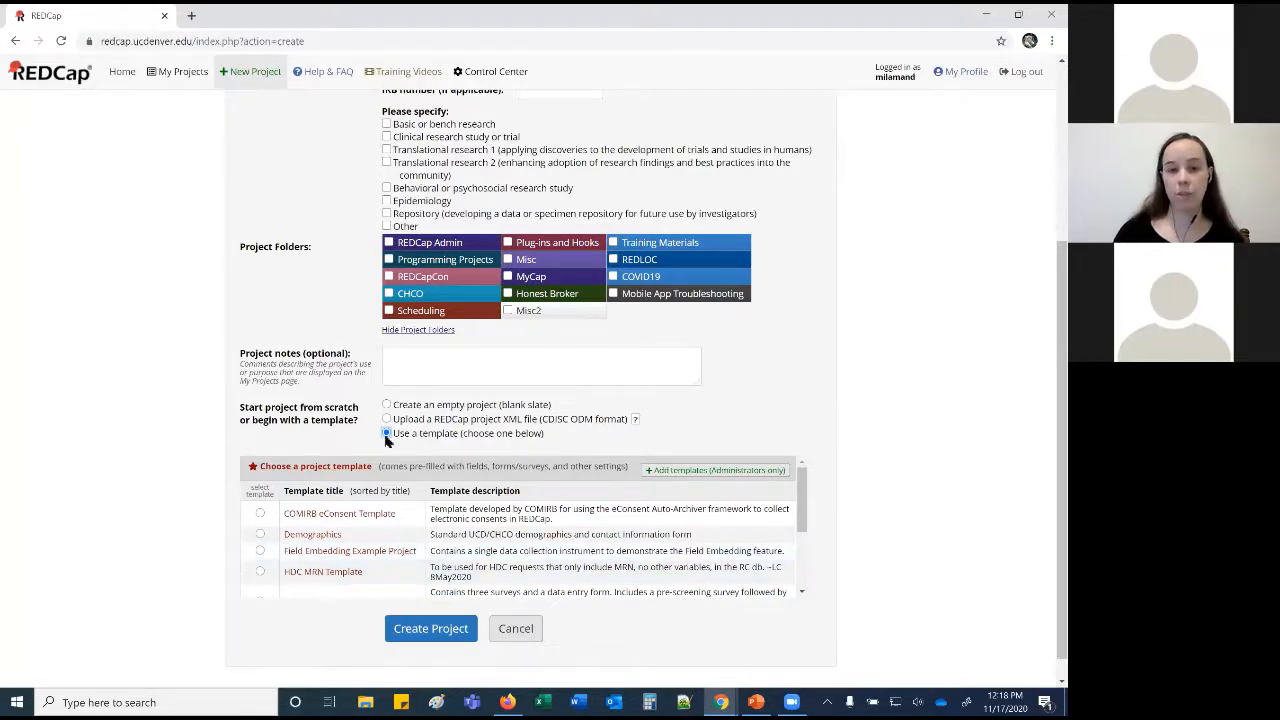
left_click(386, 406)
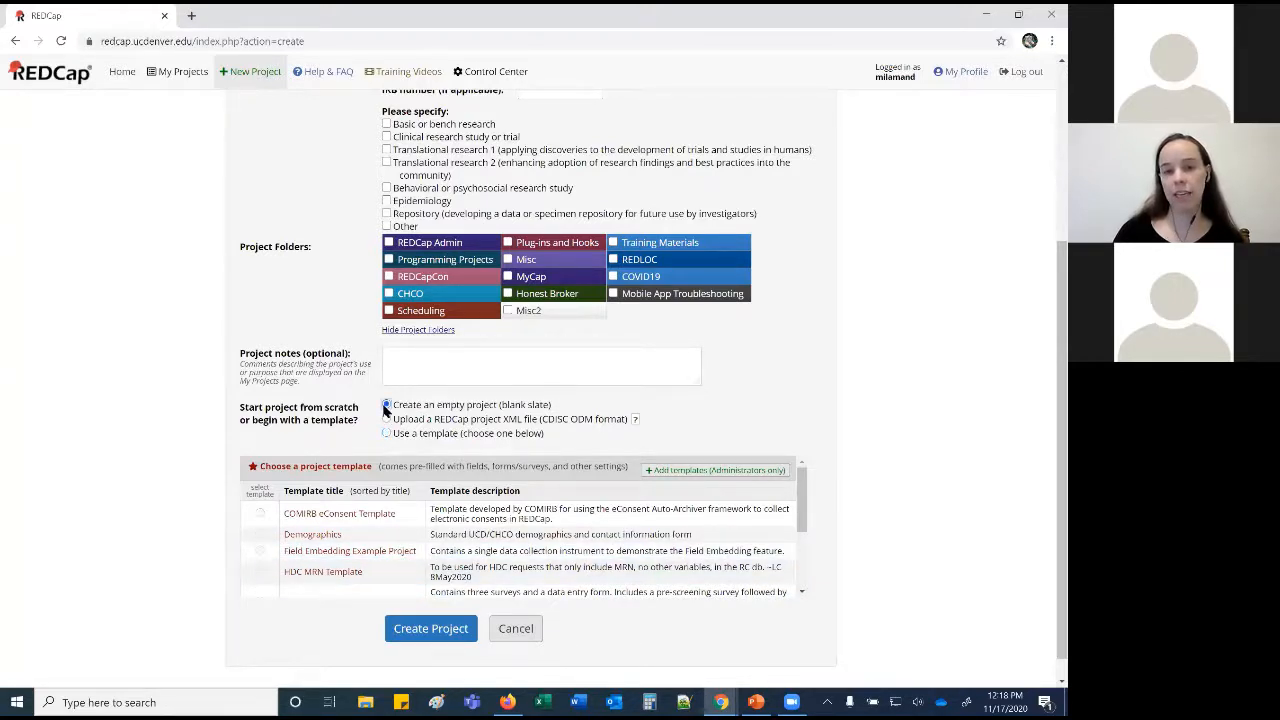
After the research-area warning, switch purpose to Practice / Just for fun and create 'Test'.
left_click(431, 629)
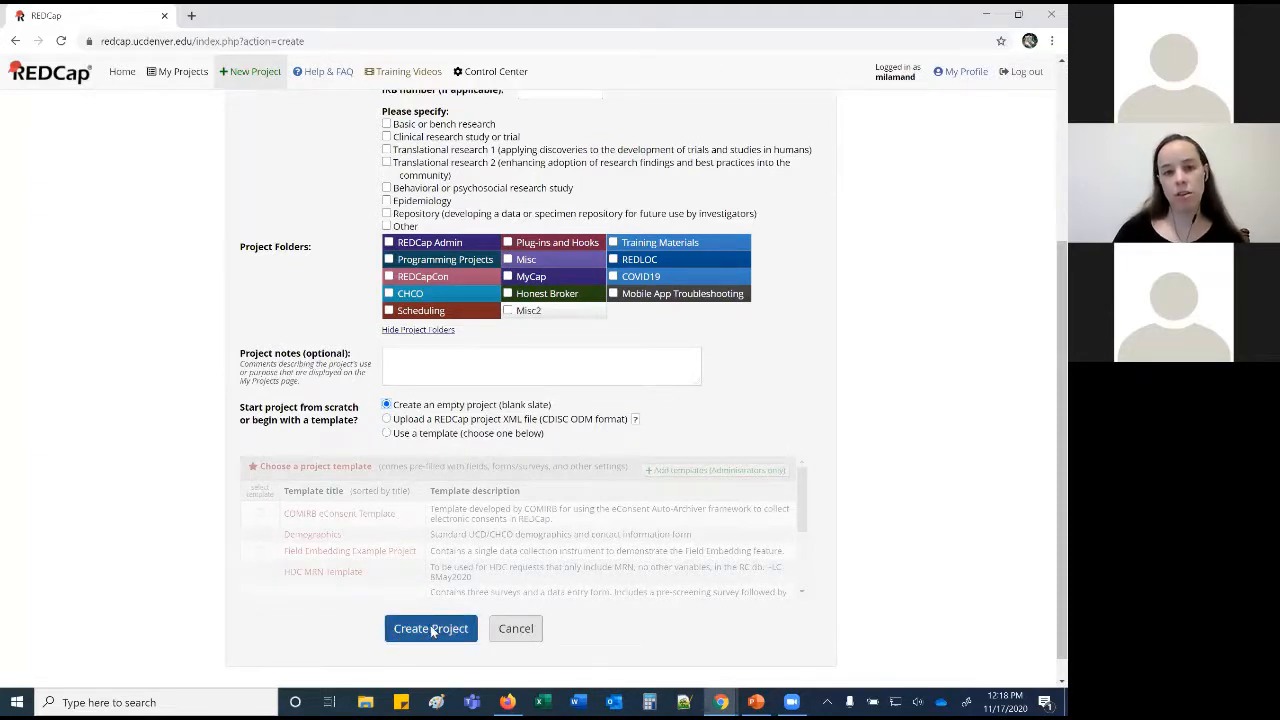
left_click(660, 400)
scroll(440, 618, "up", 2)
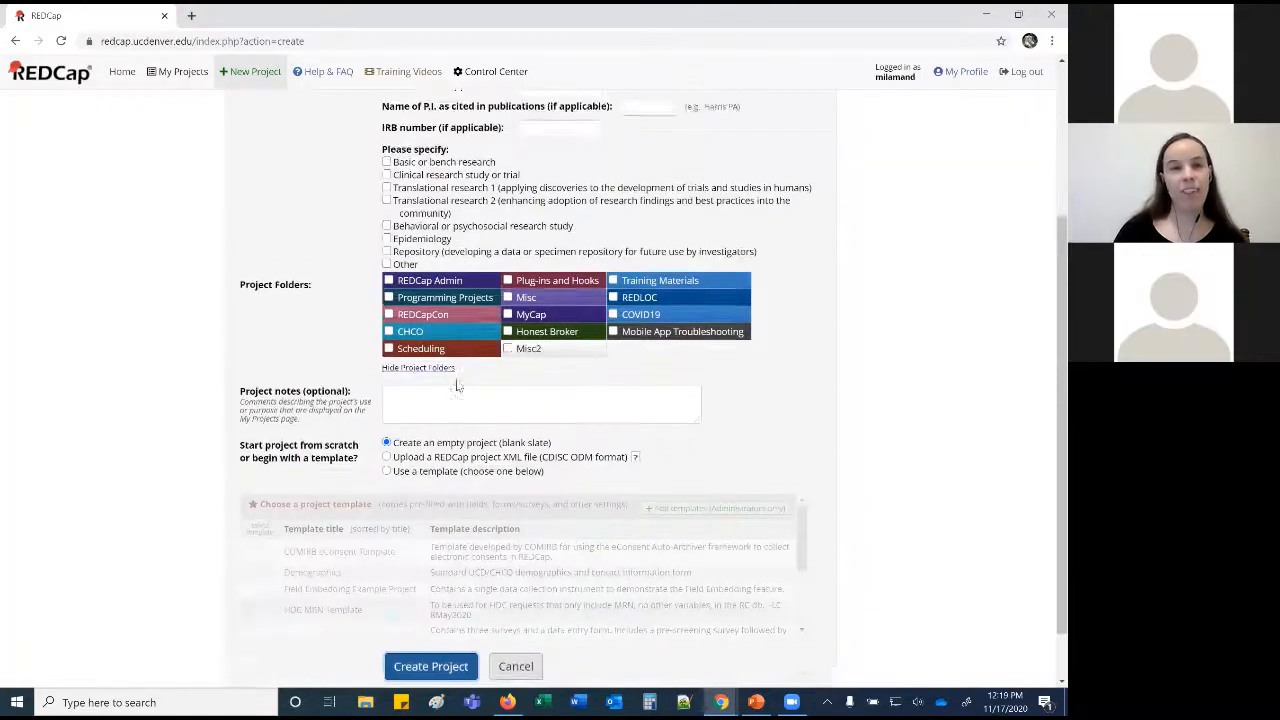
left_click(465, 135)
left_click(440, 176)
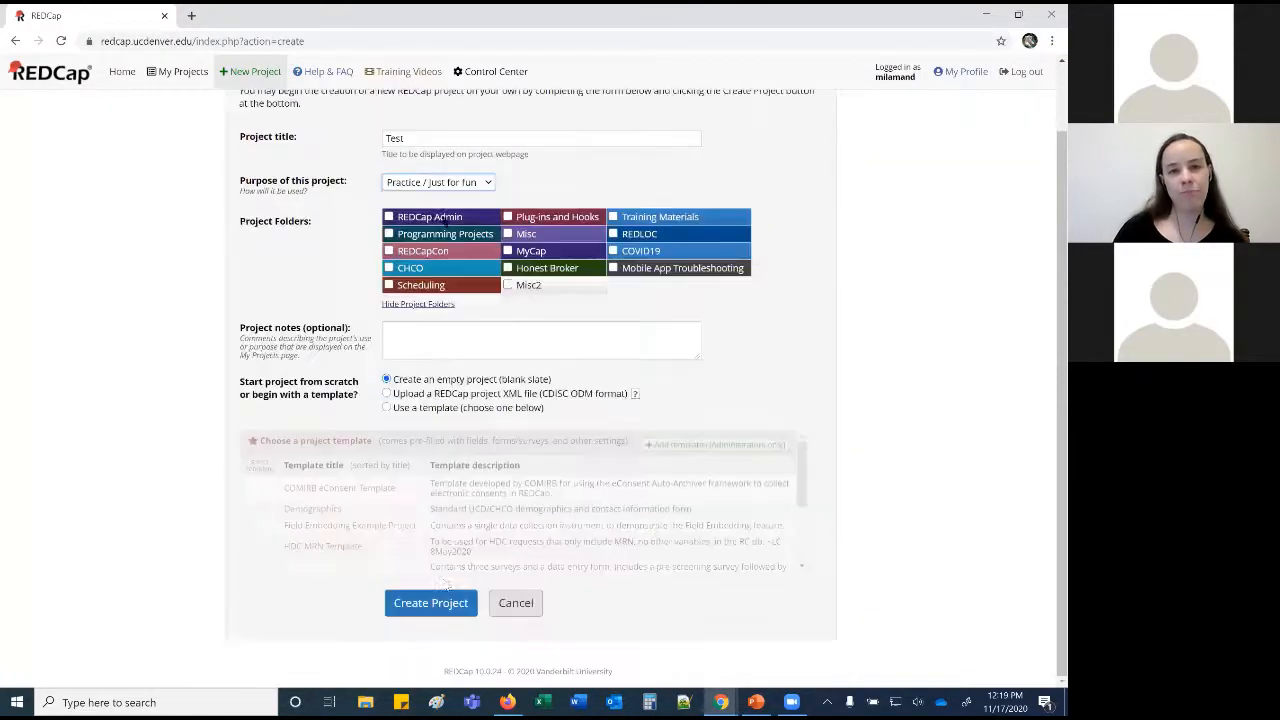
left_click(436, 608)
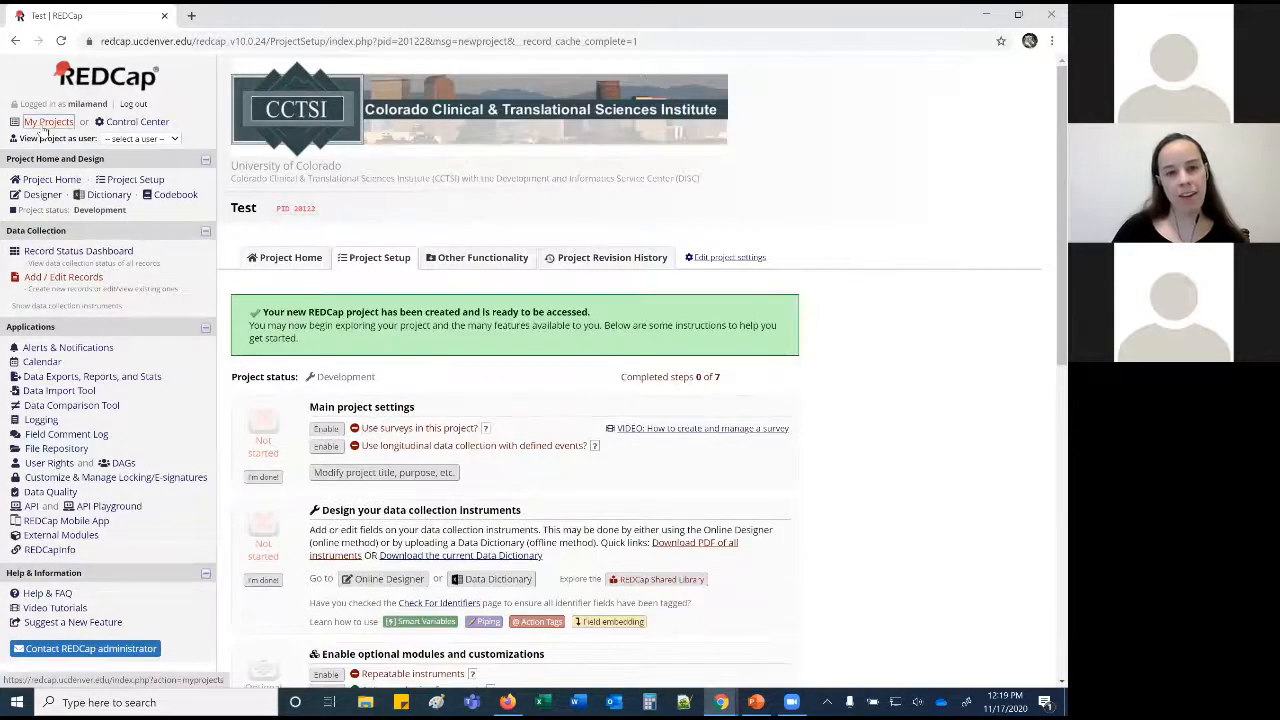
left_click(46, 123)
Go to the Demo project's Project Home dashboard, showing current users and 0 records.
left_click(263, 657)
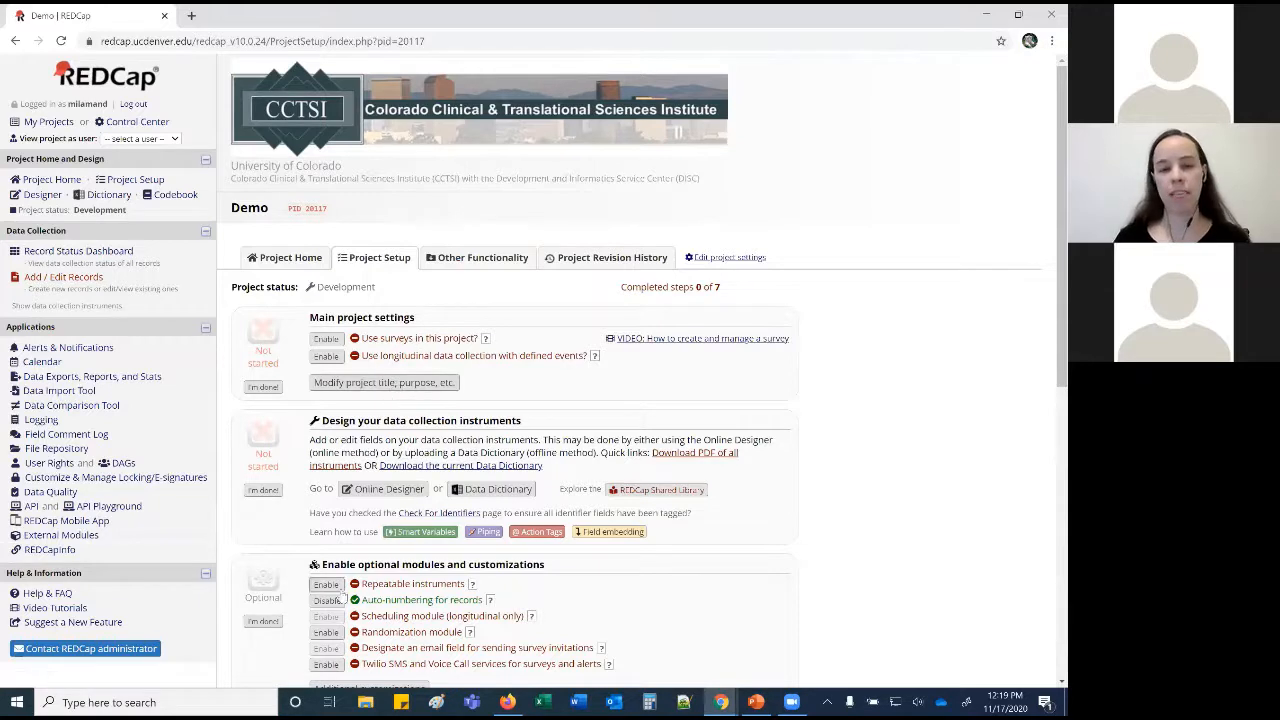
left_click(268, 262)
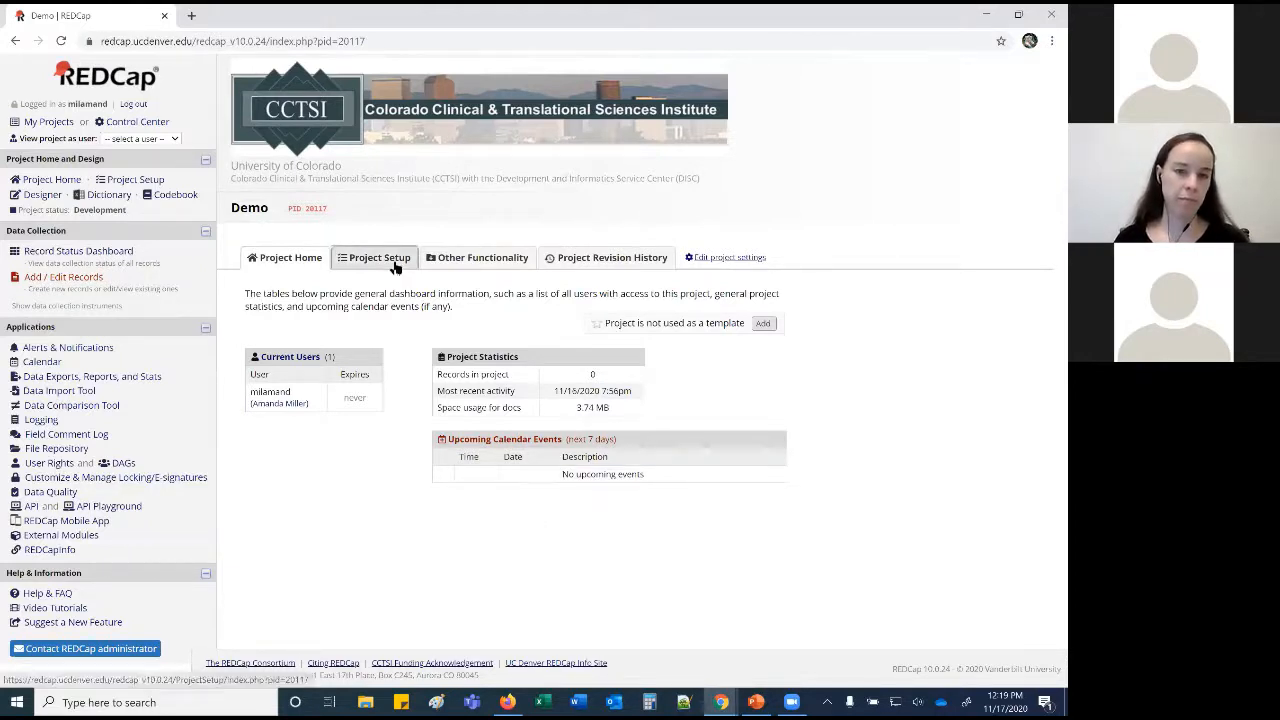
Browse the Demo project's Other Functionality page, including data management, copy/backup and API options.
left_click(460, 260)
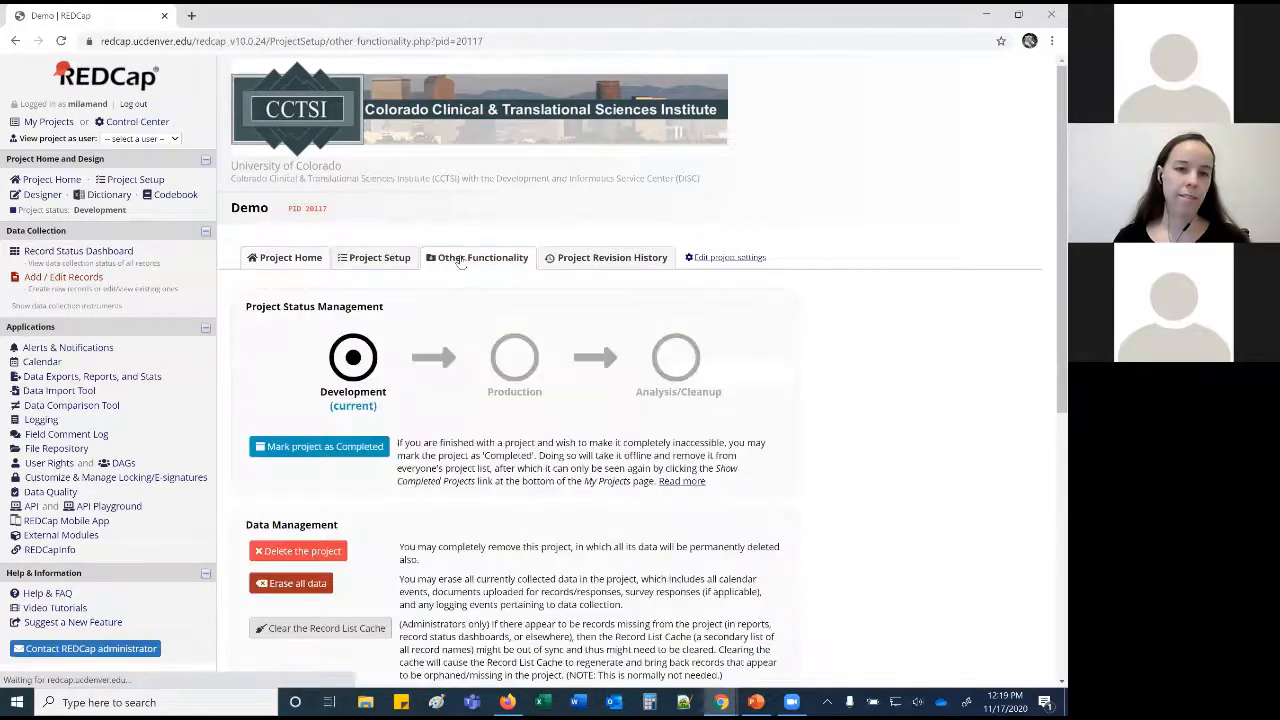
scroll(463, 281, "down", 1)
scroll(463, 281, "down", 2)
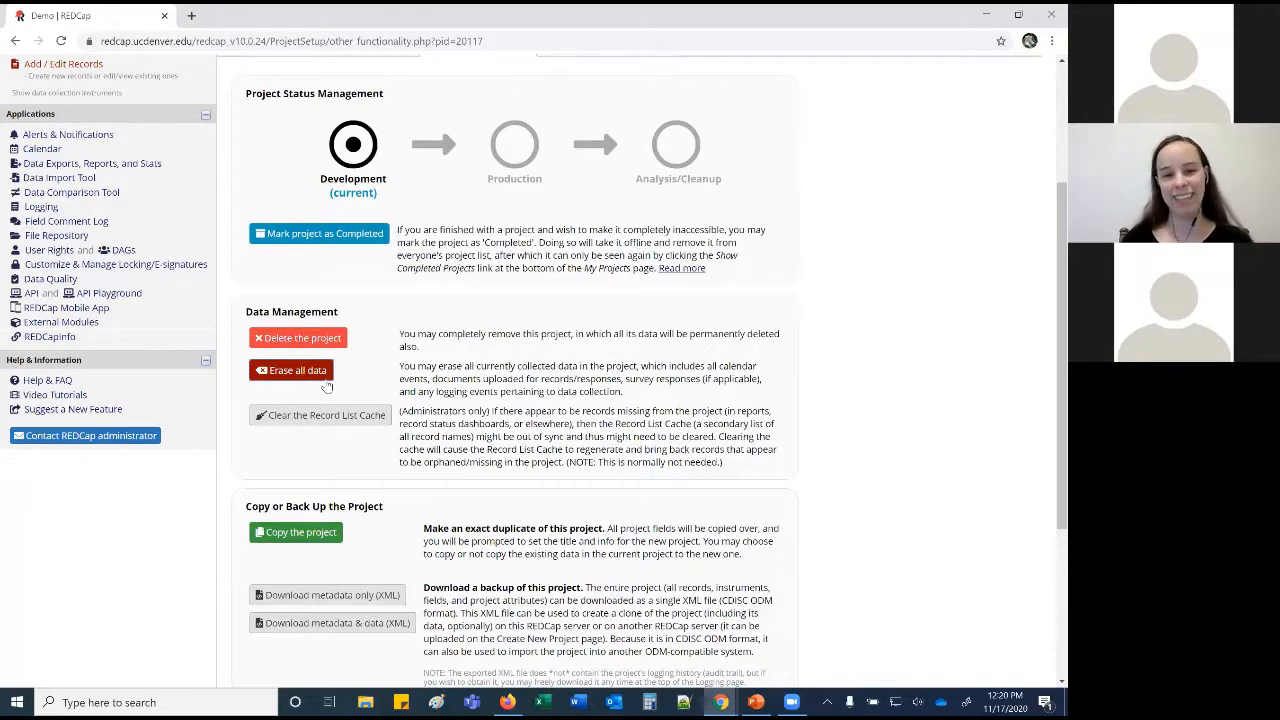
scroll(318, 380, "down", 5)
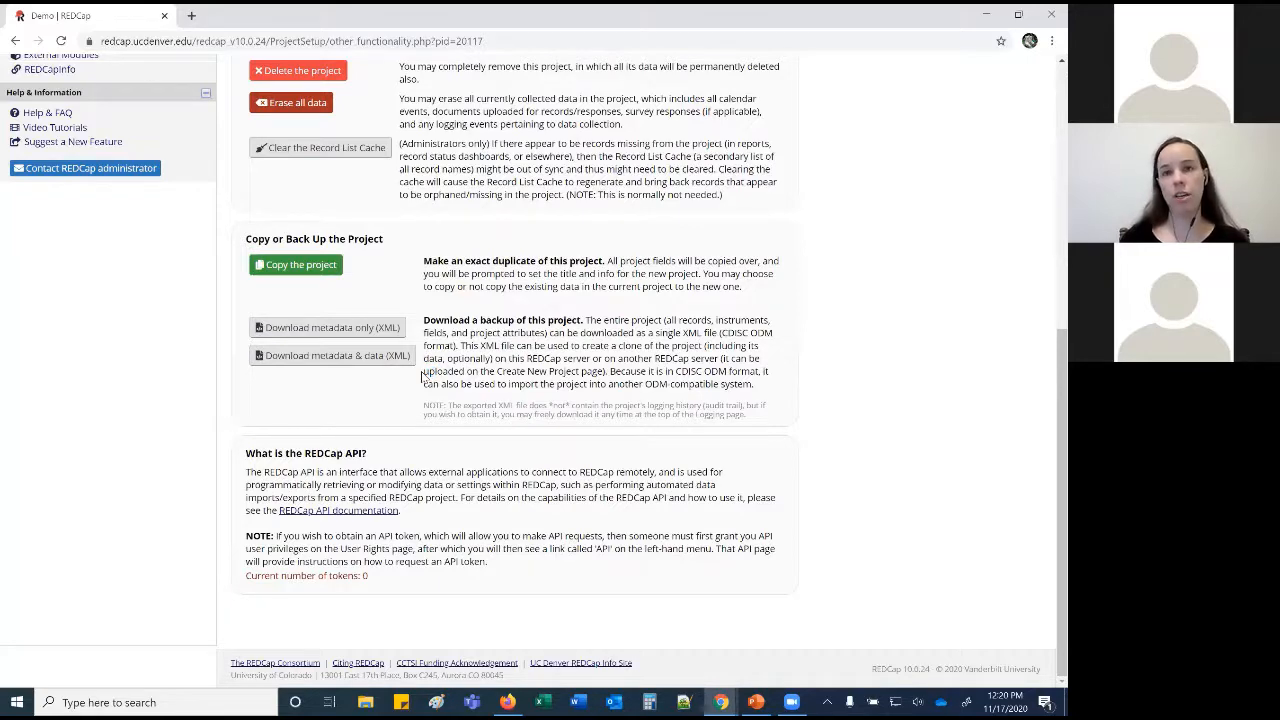
scroll(422, 377, "up", 5)
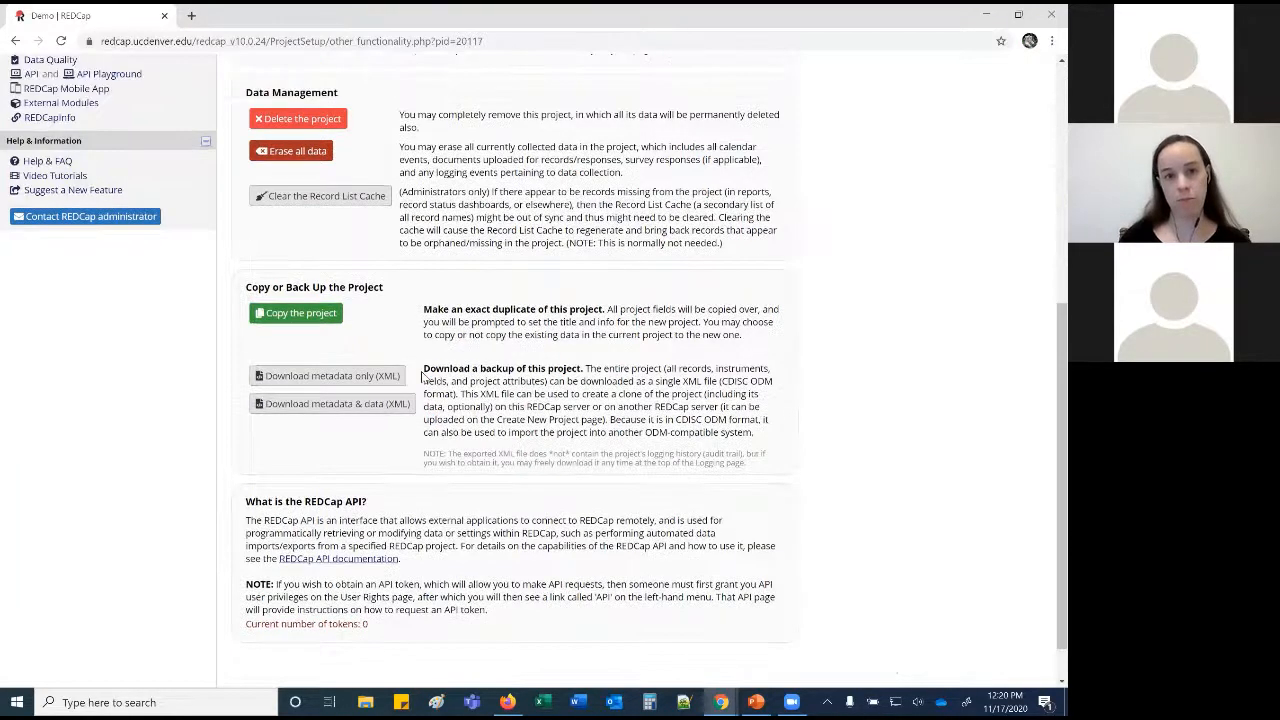
View the Demo project's Project Revision History with creation date and development status.
left_click(582, 257)
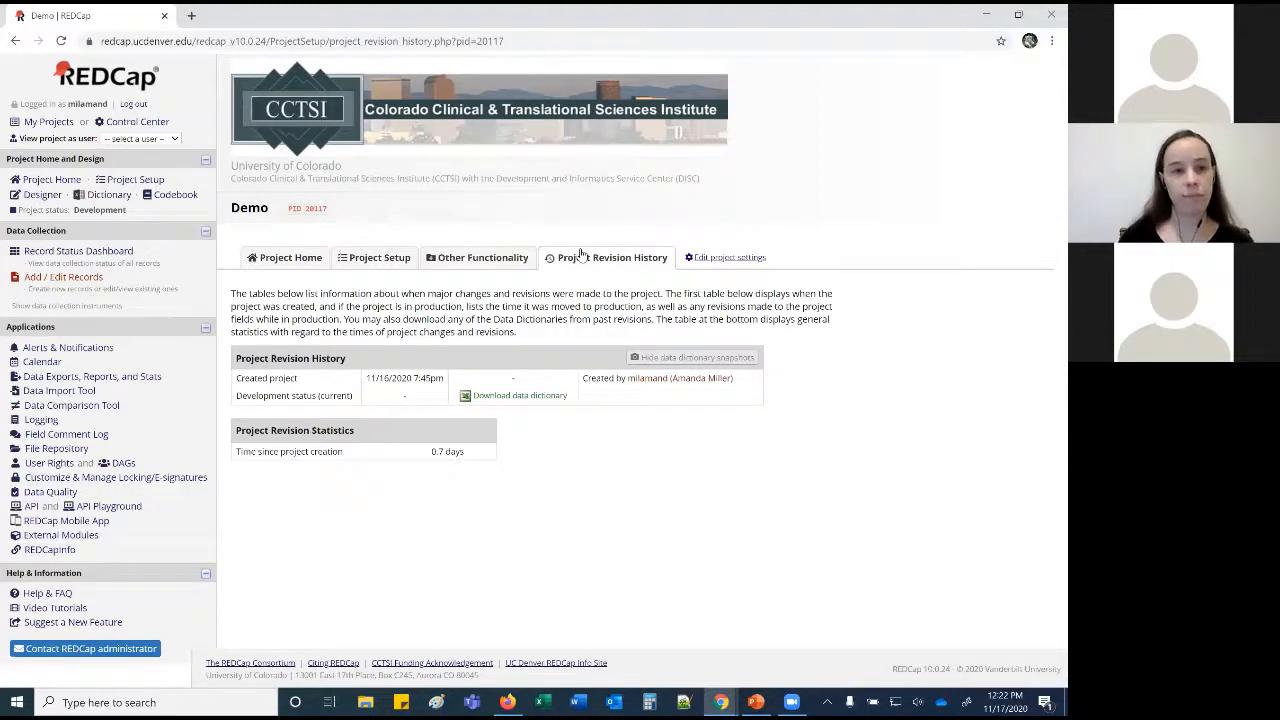
left_click(378, 258)
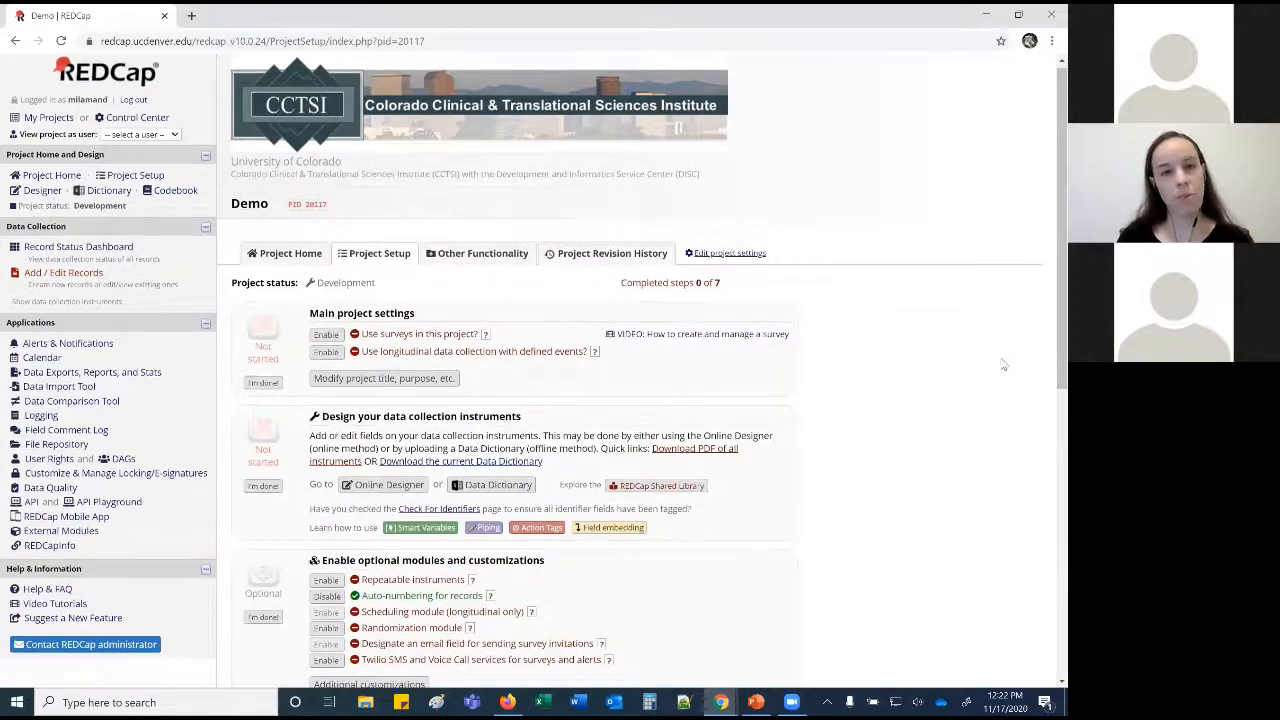
scroll(1003, 363, "down", 3)
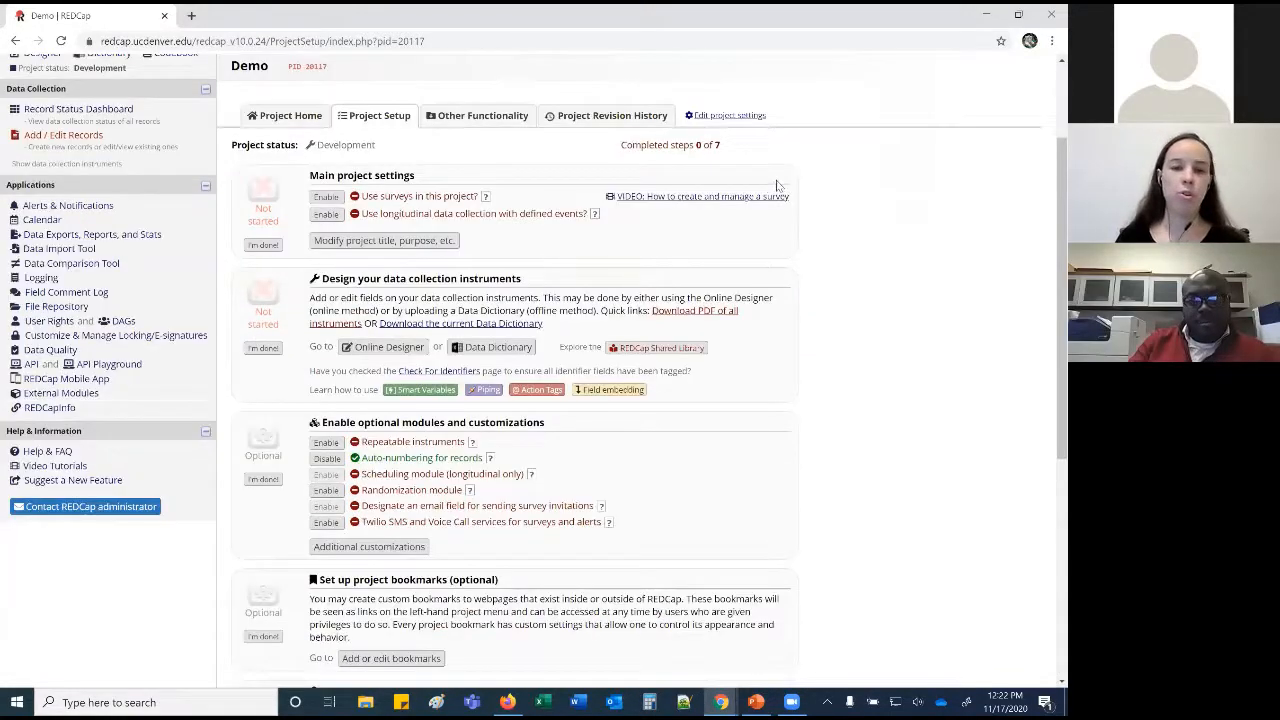
scroll(845, 327, "down", 1)
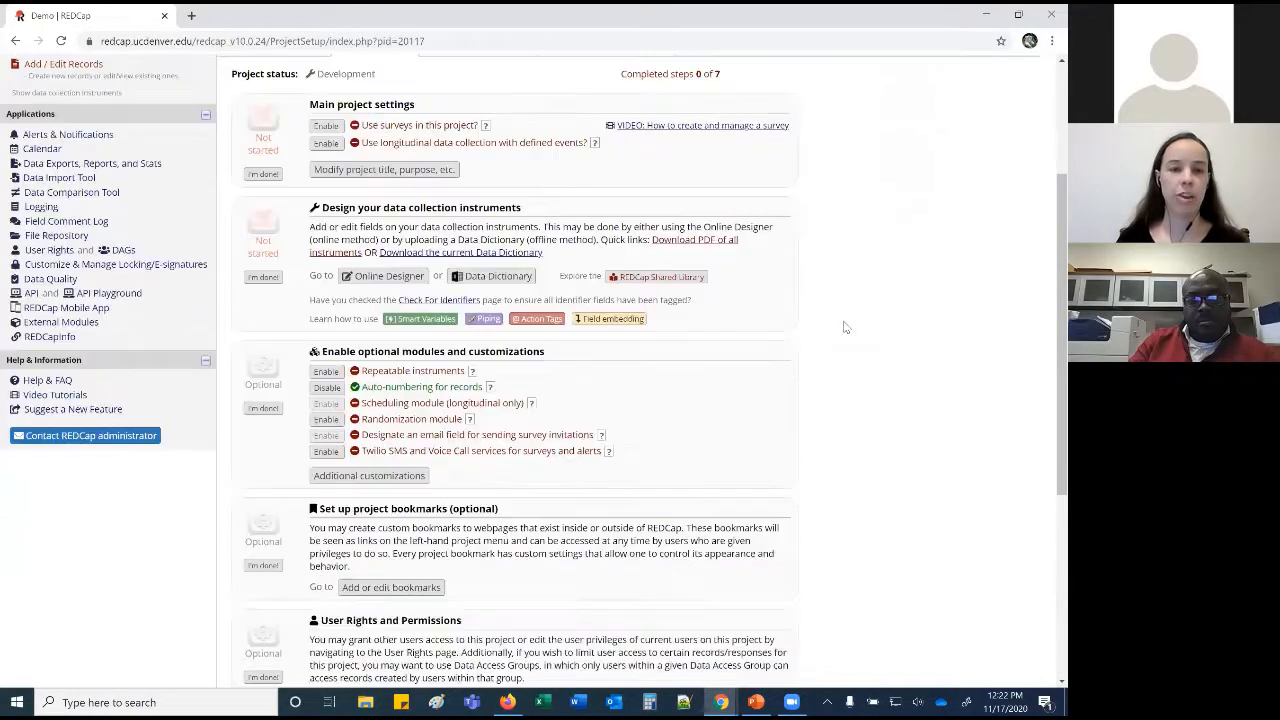
scroll(845, 323, "up", 1)
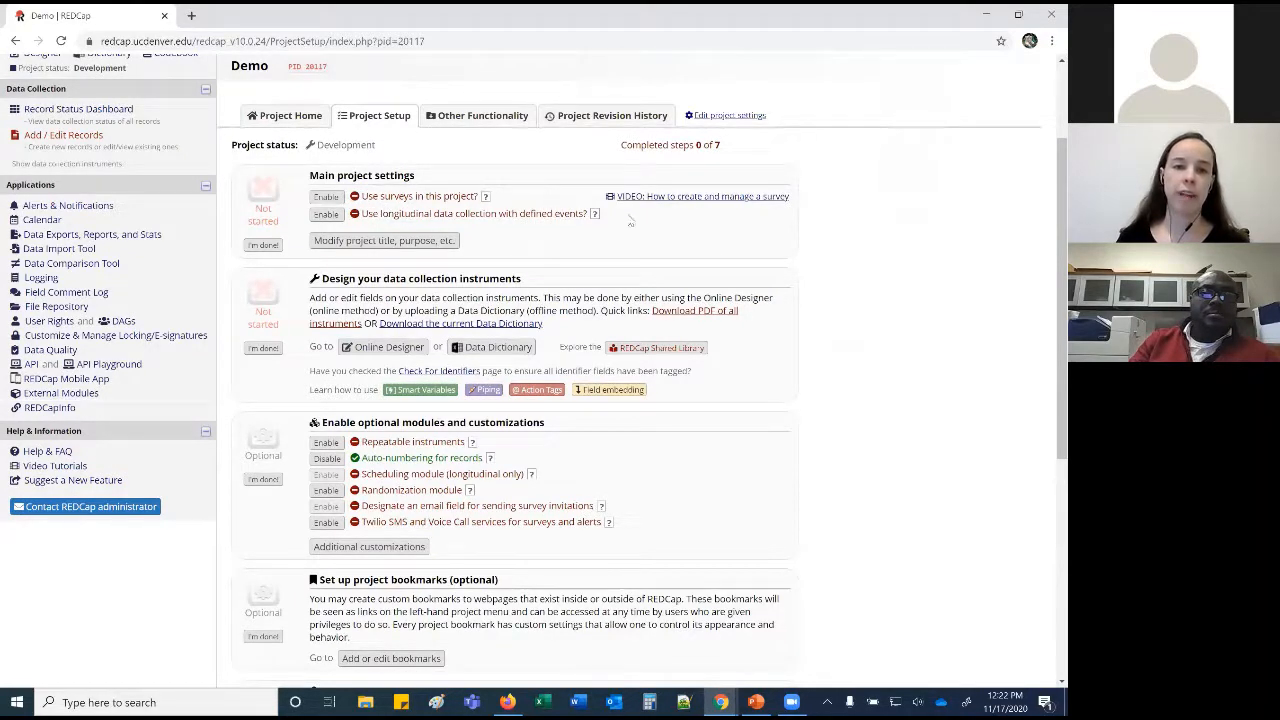
left_click(418, 242)
left_click(470, 356)
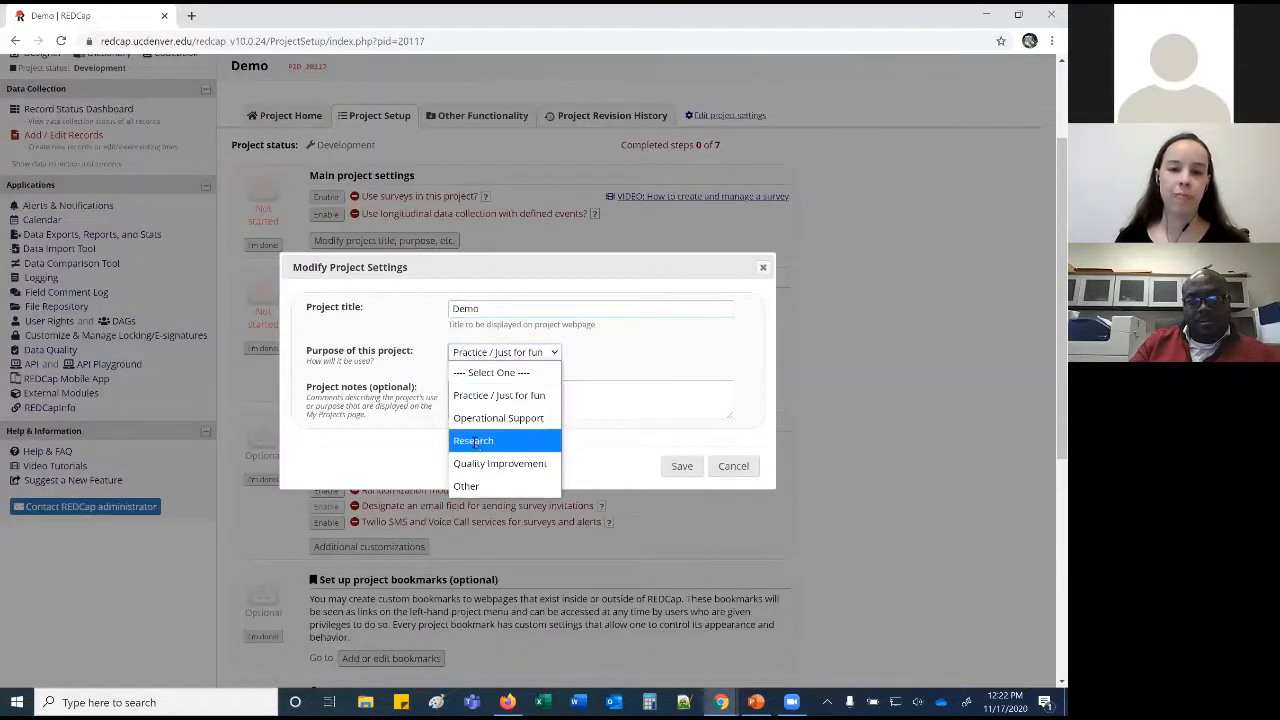
left_click(472, 437)
scroll(437, 405, "down", 1)
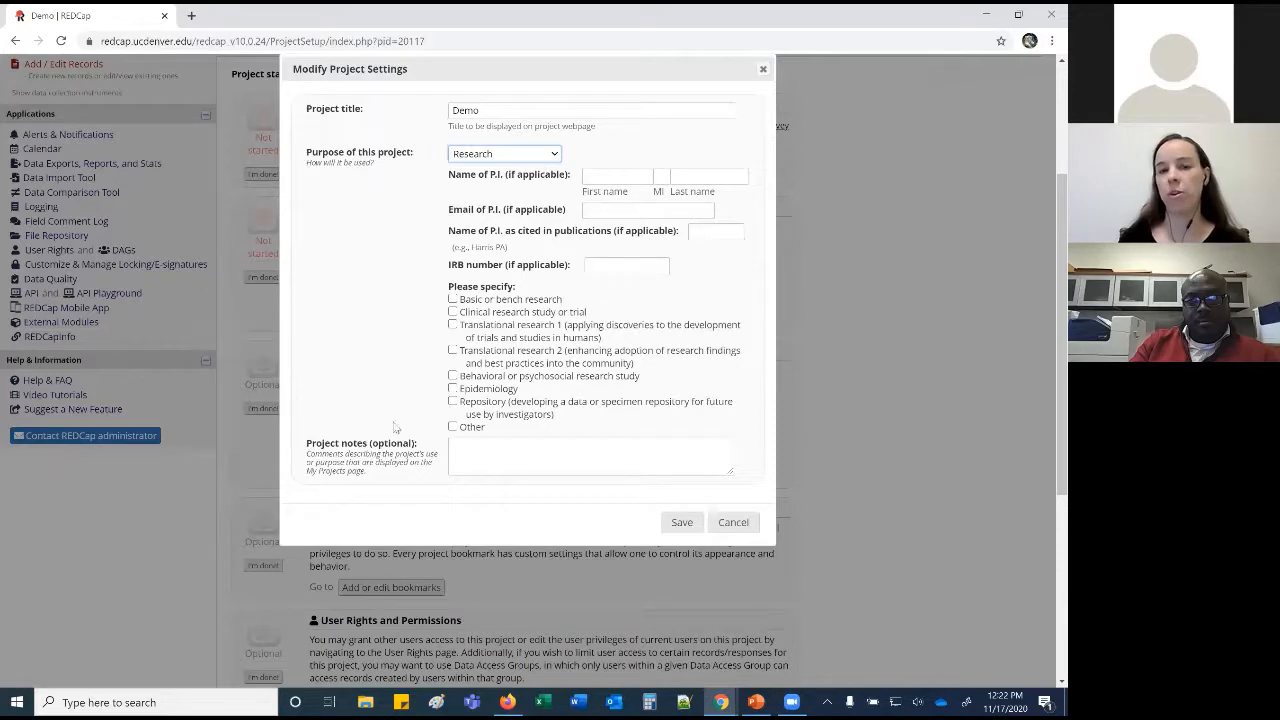
left_click(746, 530)
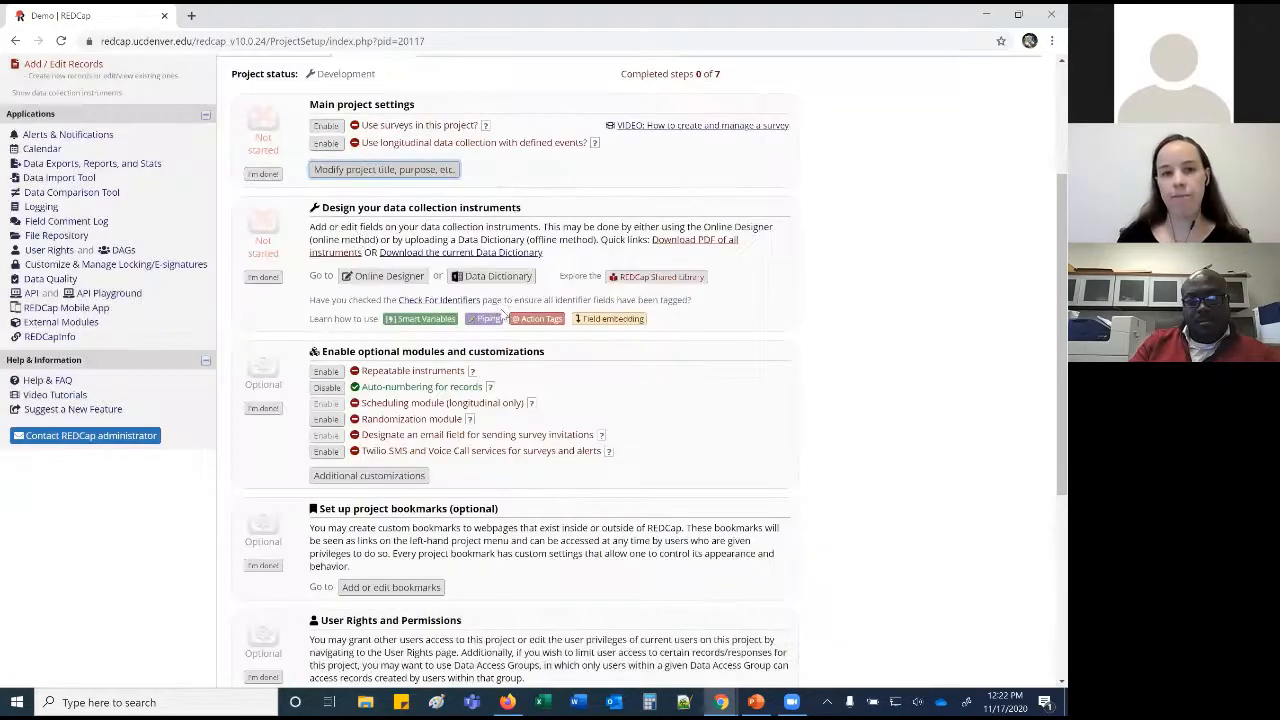
Bring up the Additional customizations dialog under 'Enable optional modules and customizations'.
left_click_drag(321, 208, 537, 222)
left_click(534, 240)
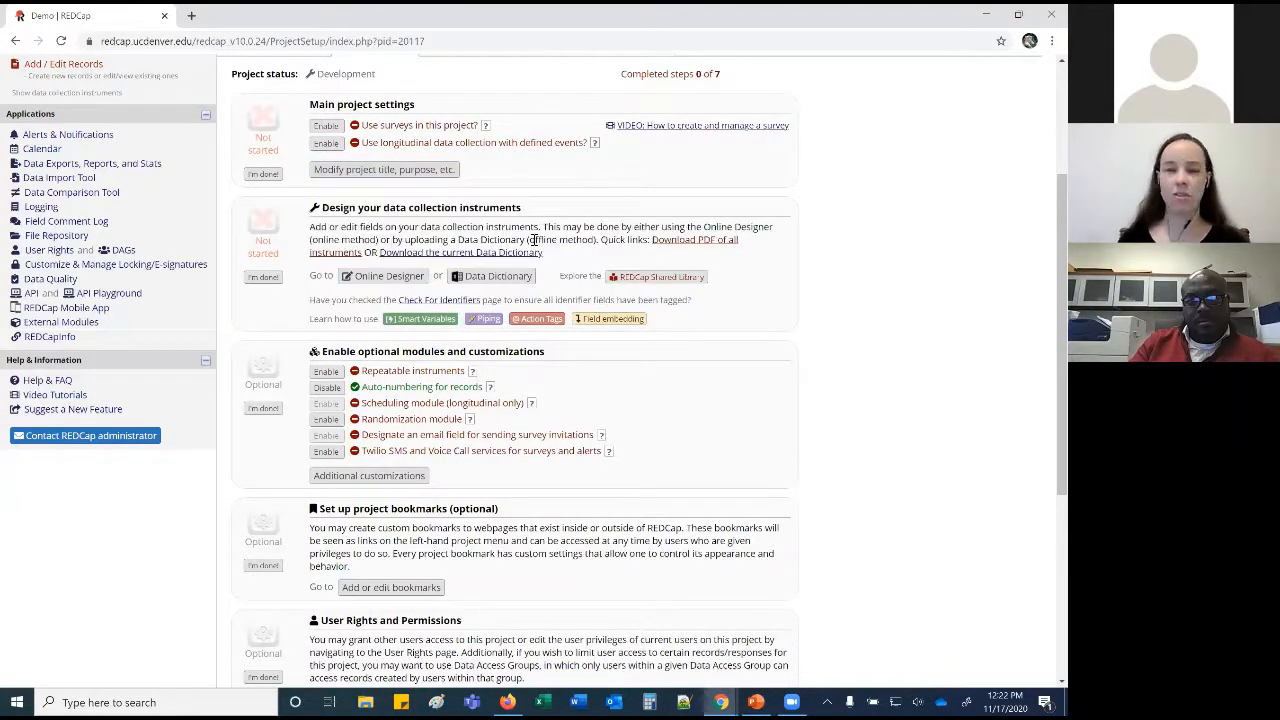
scroll(555, 320, "down", 1)
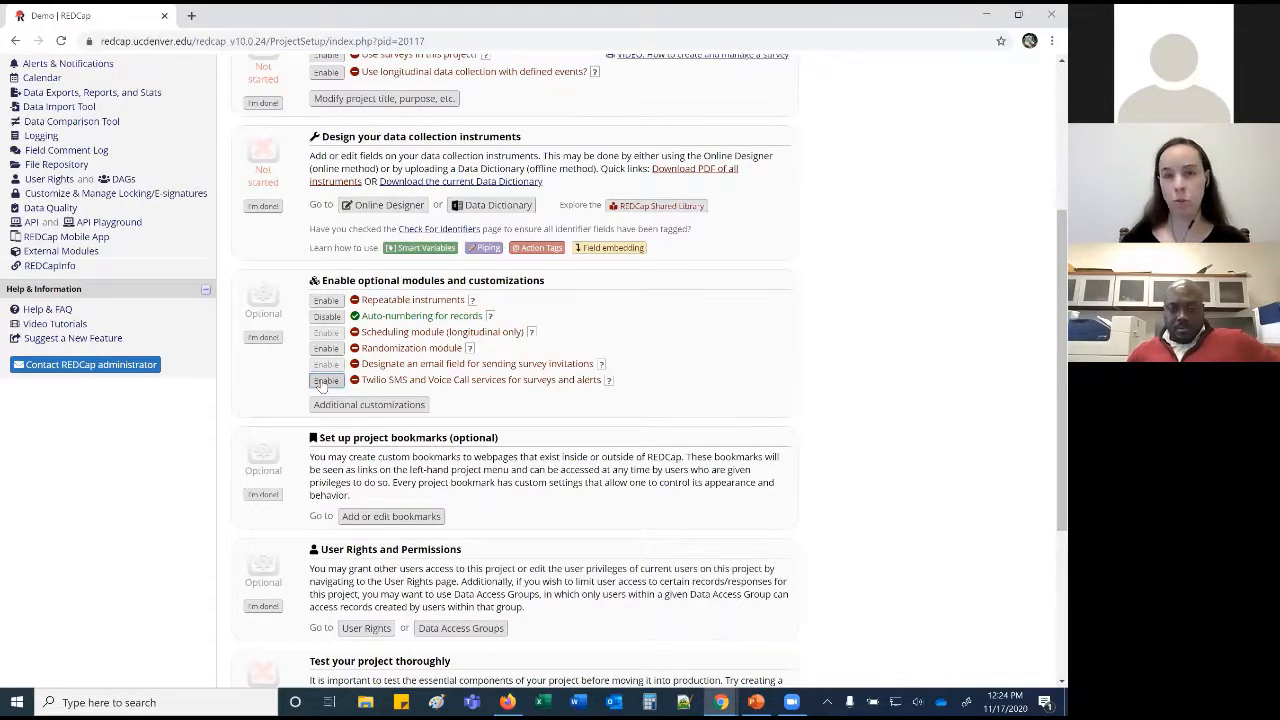
left_click(374, 405)
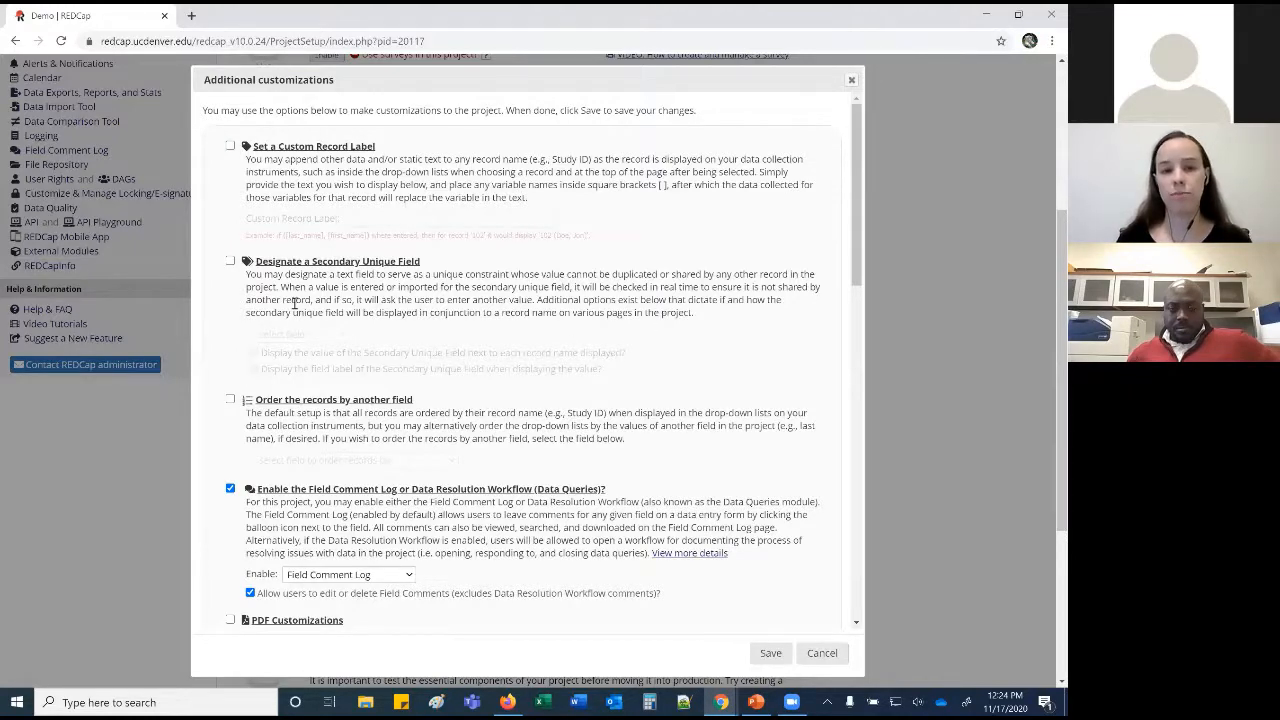
Order the project's records by the 'lname - Last name' field.
scroll(295, 303, "down", 1)
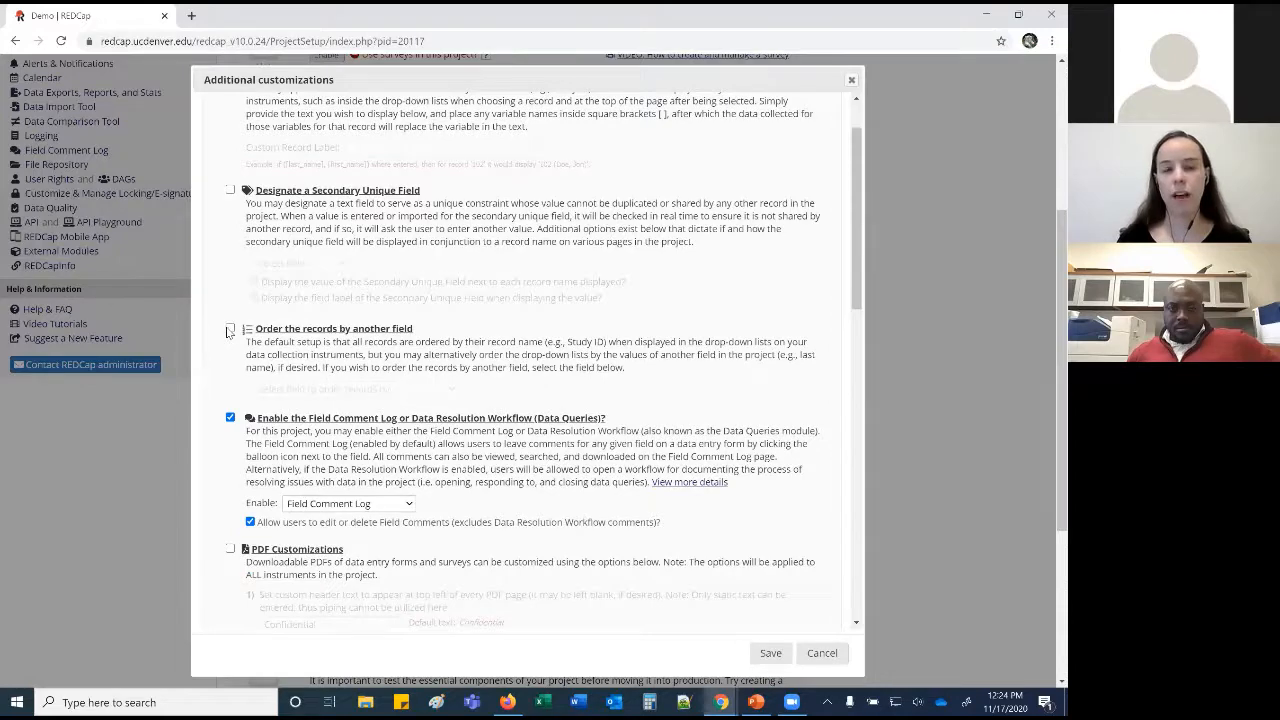
left_click(229, 332)
left_click(350, 389)
left_click(697, 358)
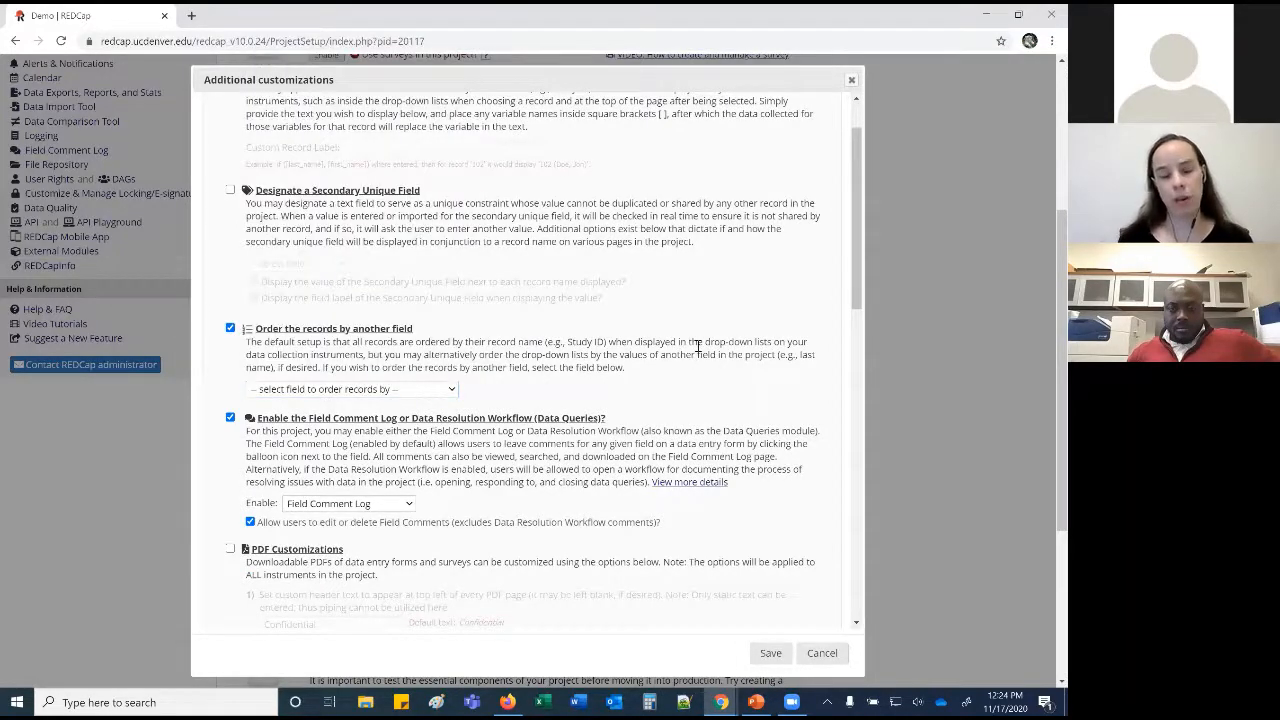
left_click(350, 389)
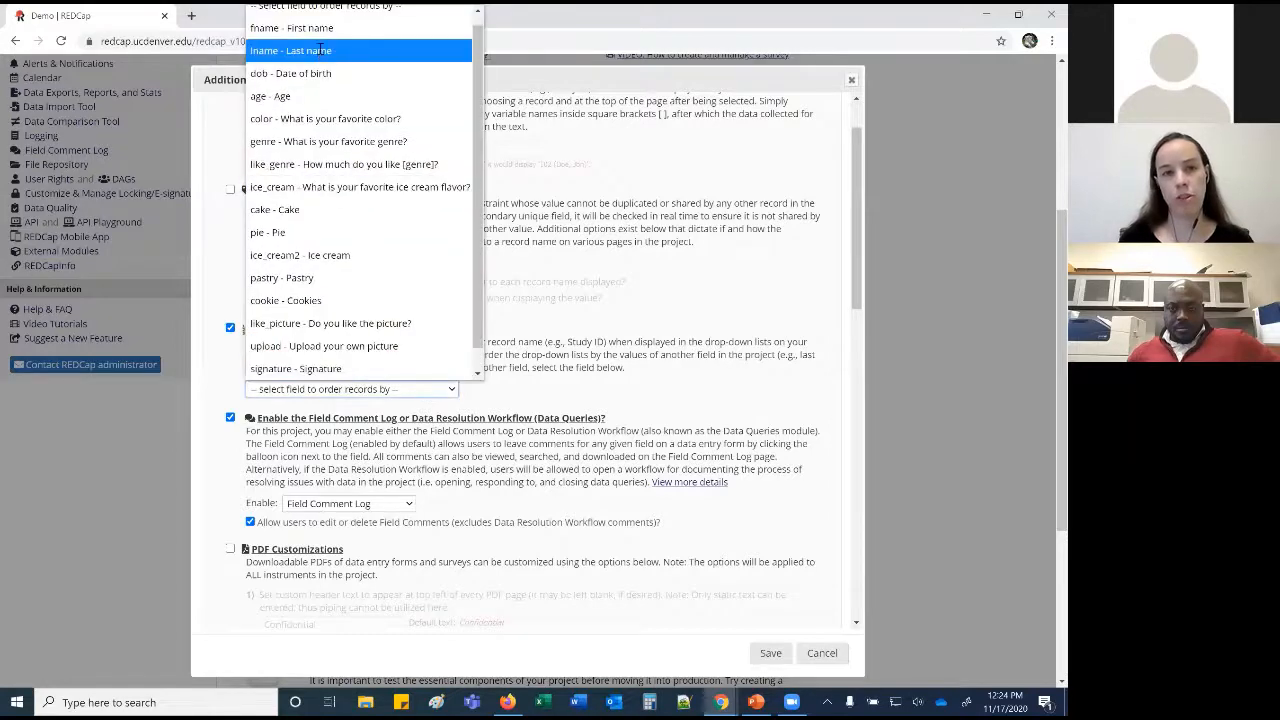
left_click(322, 50)
left_click(562, 339)
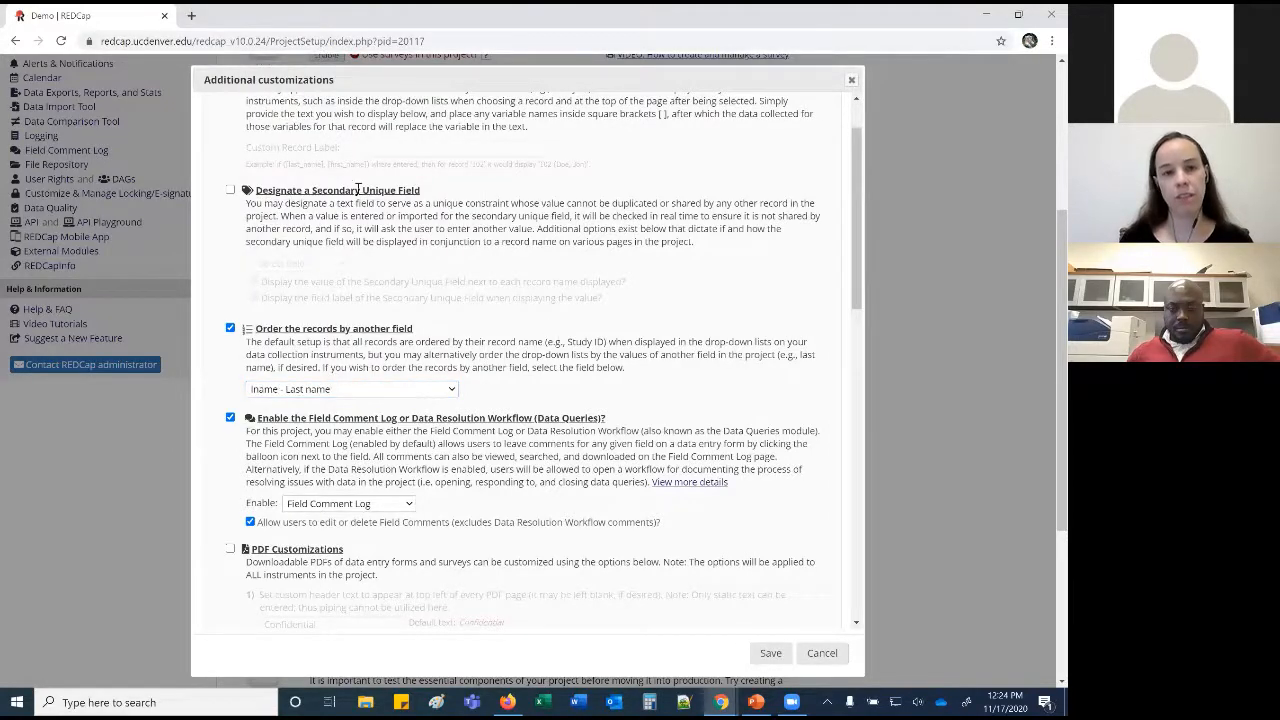
Enable a custom record label reading ([lname], [fname]).
scroll(305, 187, "up", 1)
left_click(230, 146)
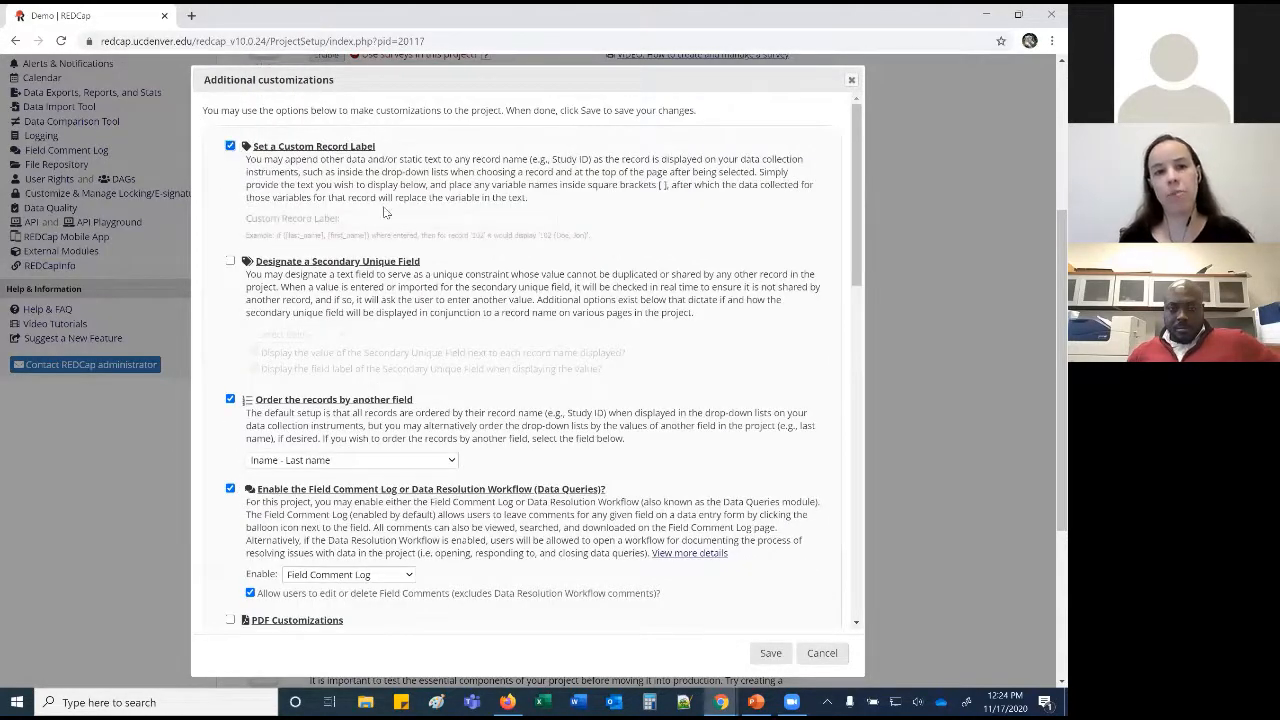
left_click(390, 219)
type("(")
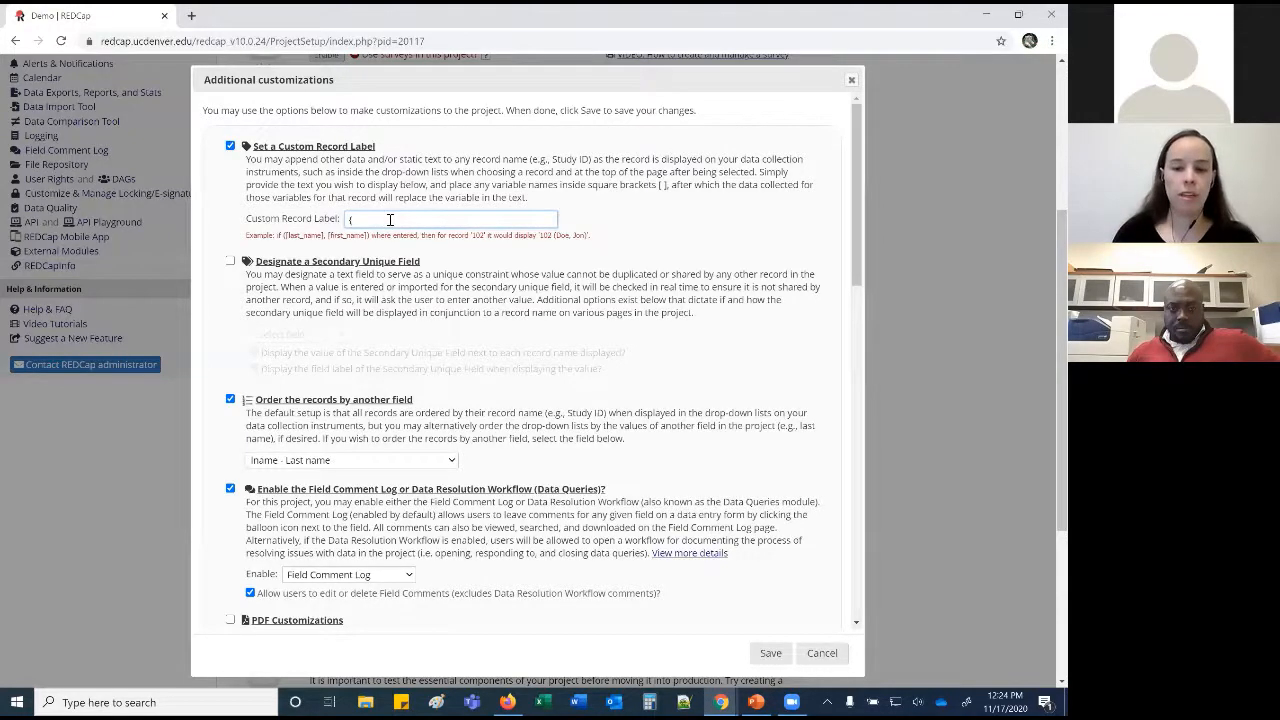
type("[lname],")
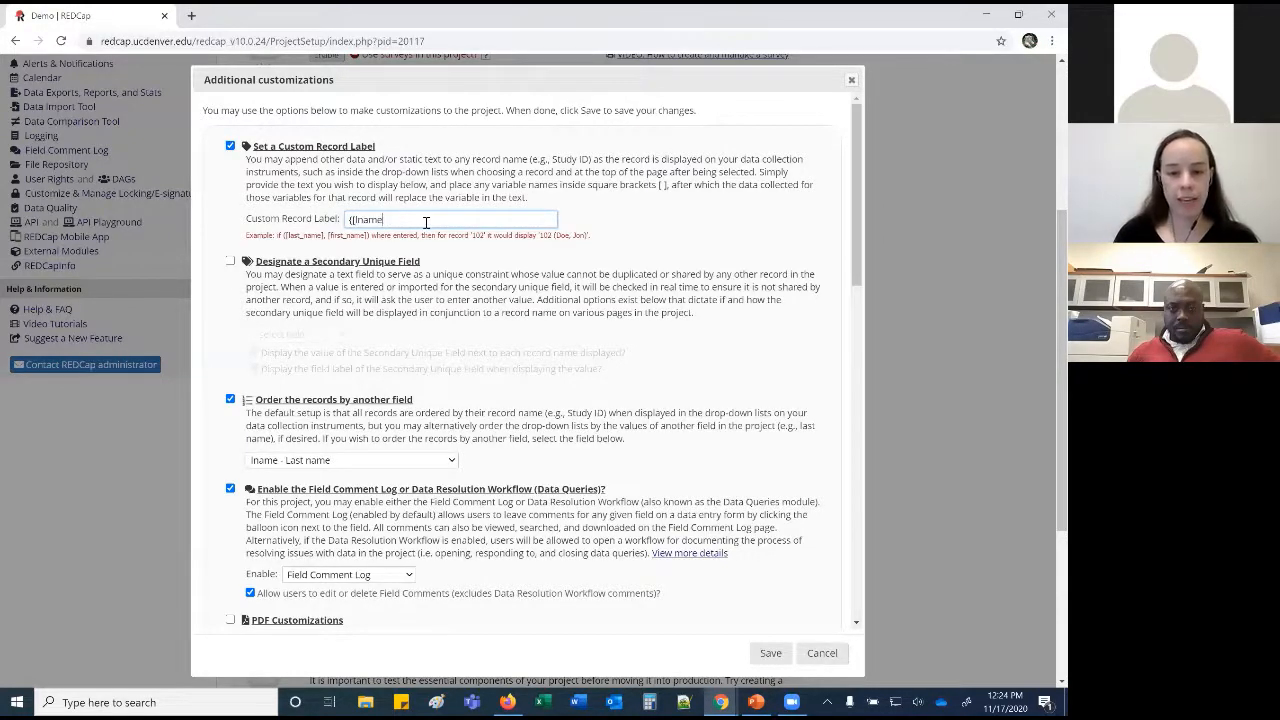
type(" [fname])")
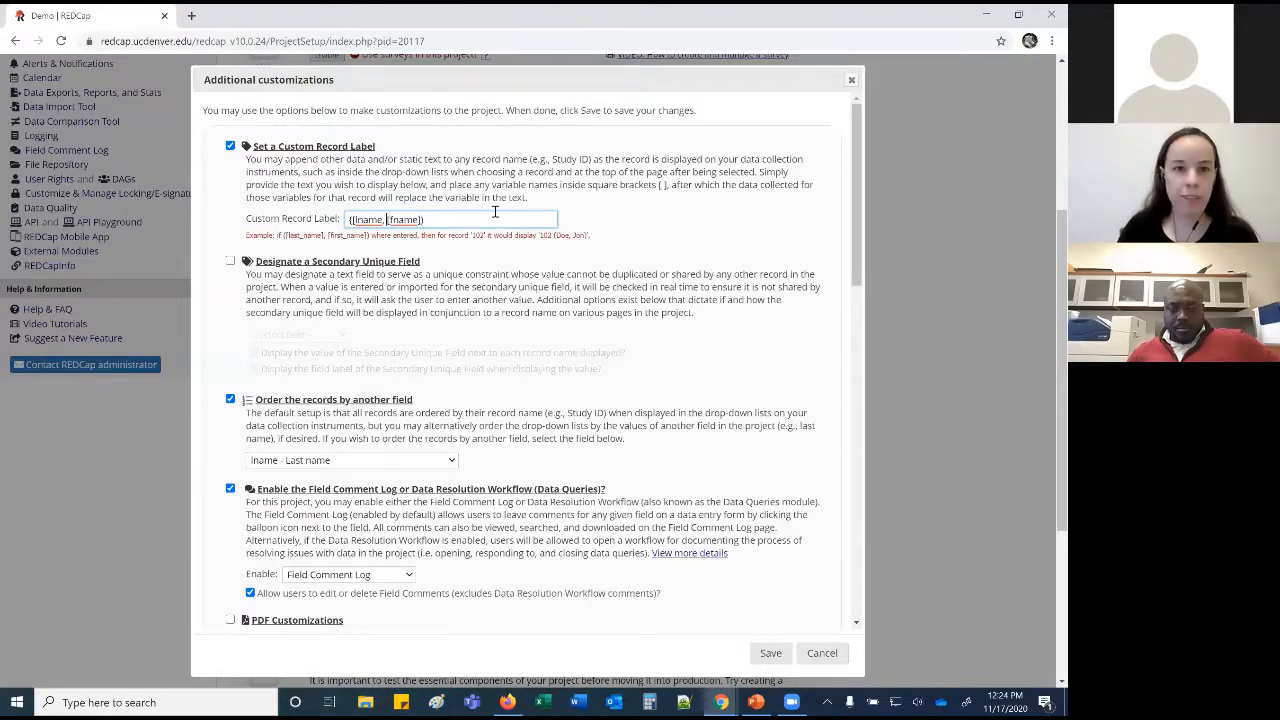
key("BackSpace")
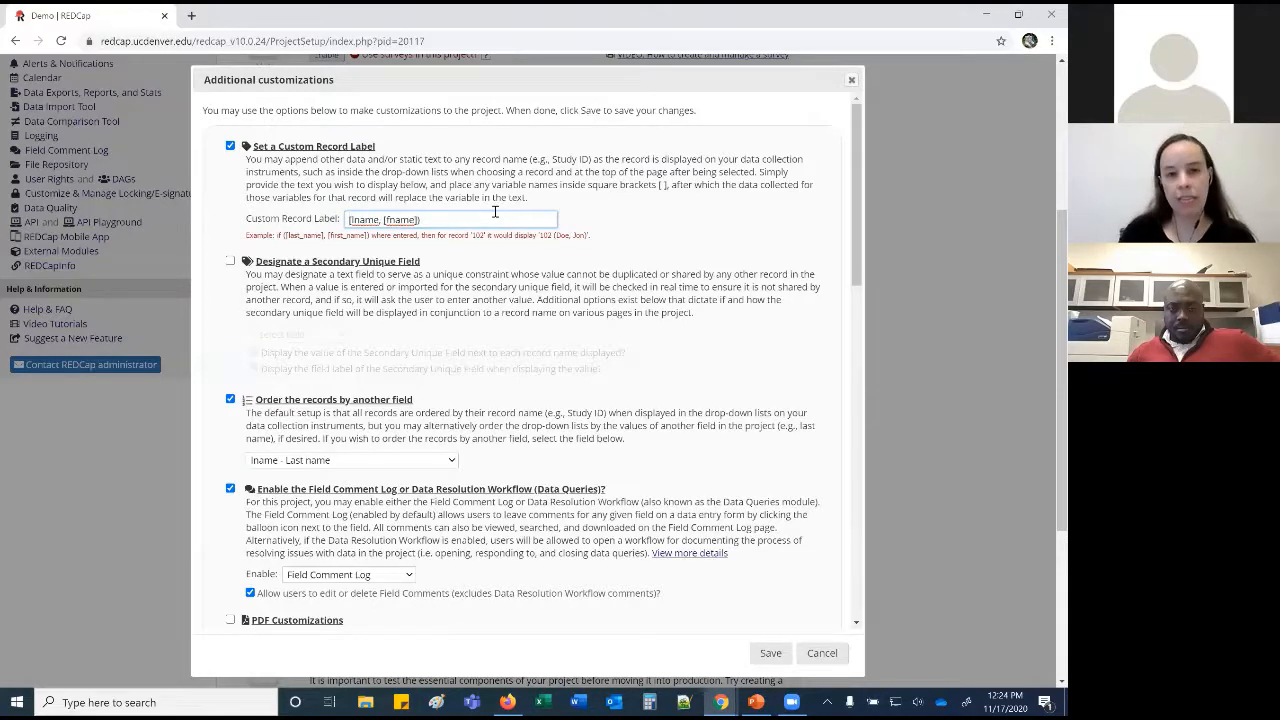
Restore the label's opening parenthesis, enable PDF Customizations, and save the customization settings.
type("(")
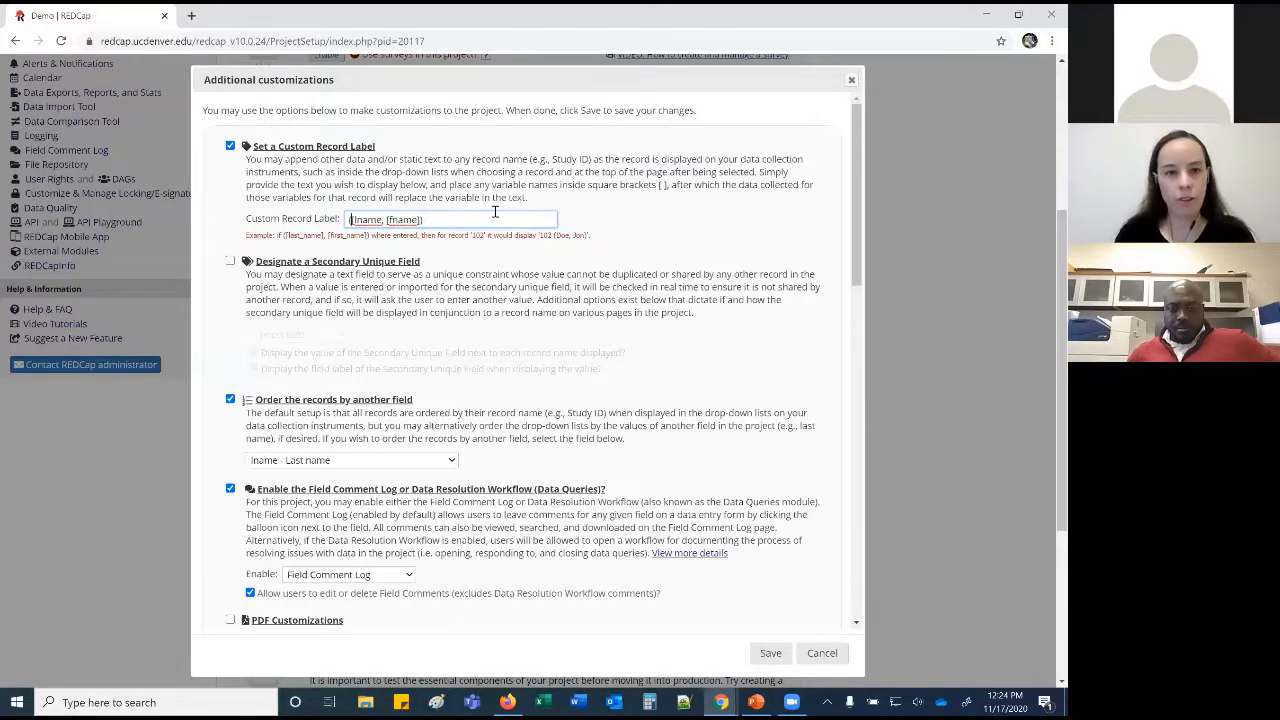
scroll(530, 390, "down", 2)
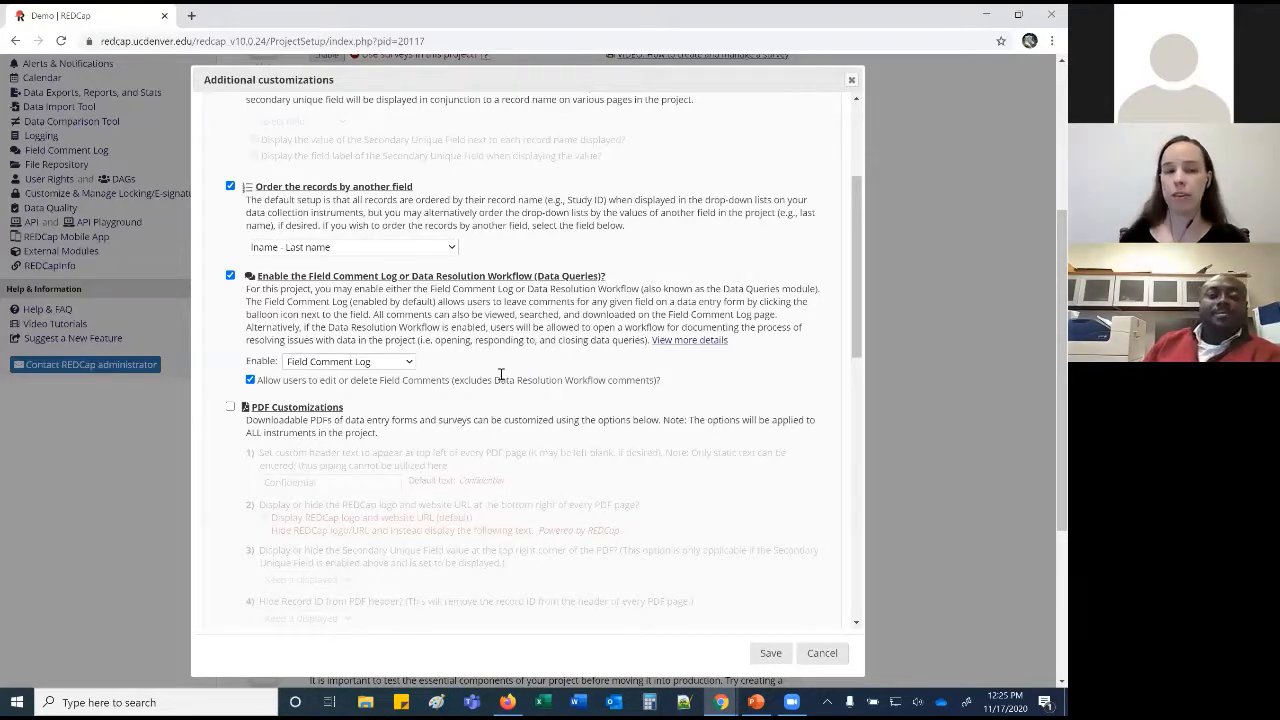
scroll(500, 375, "down", 1)
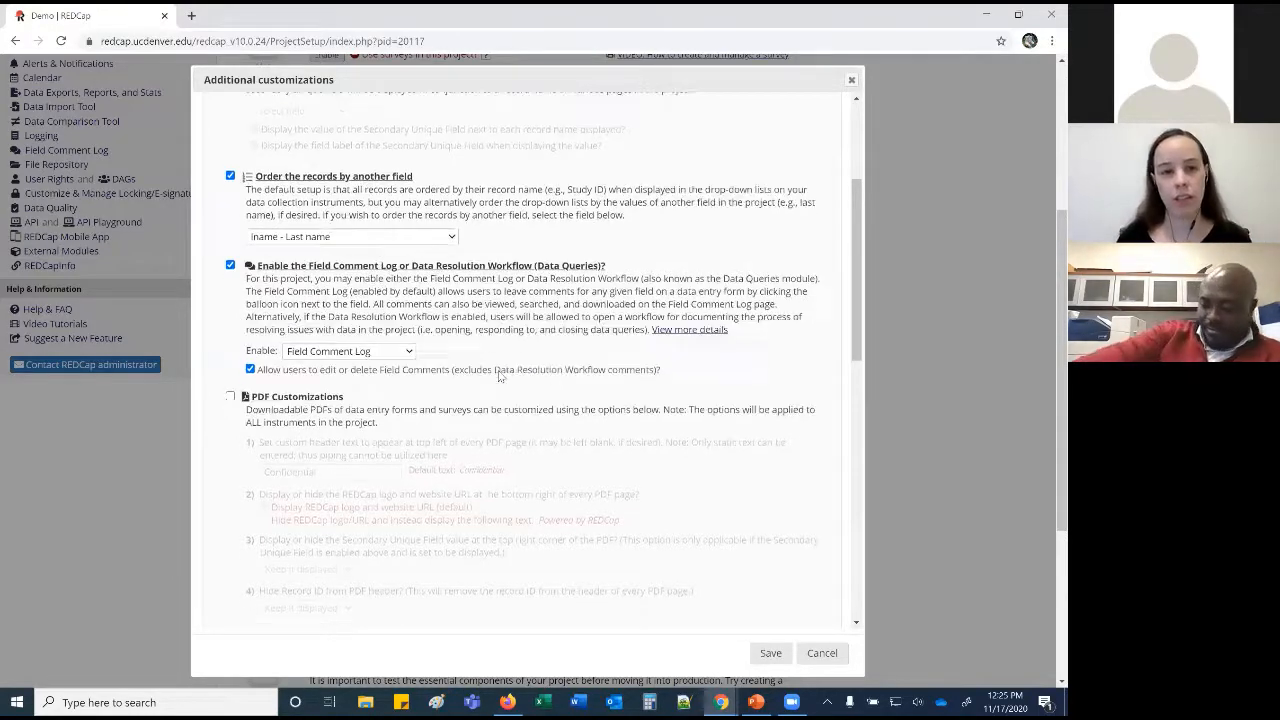
left_click(230, 336)
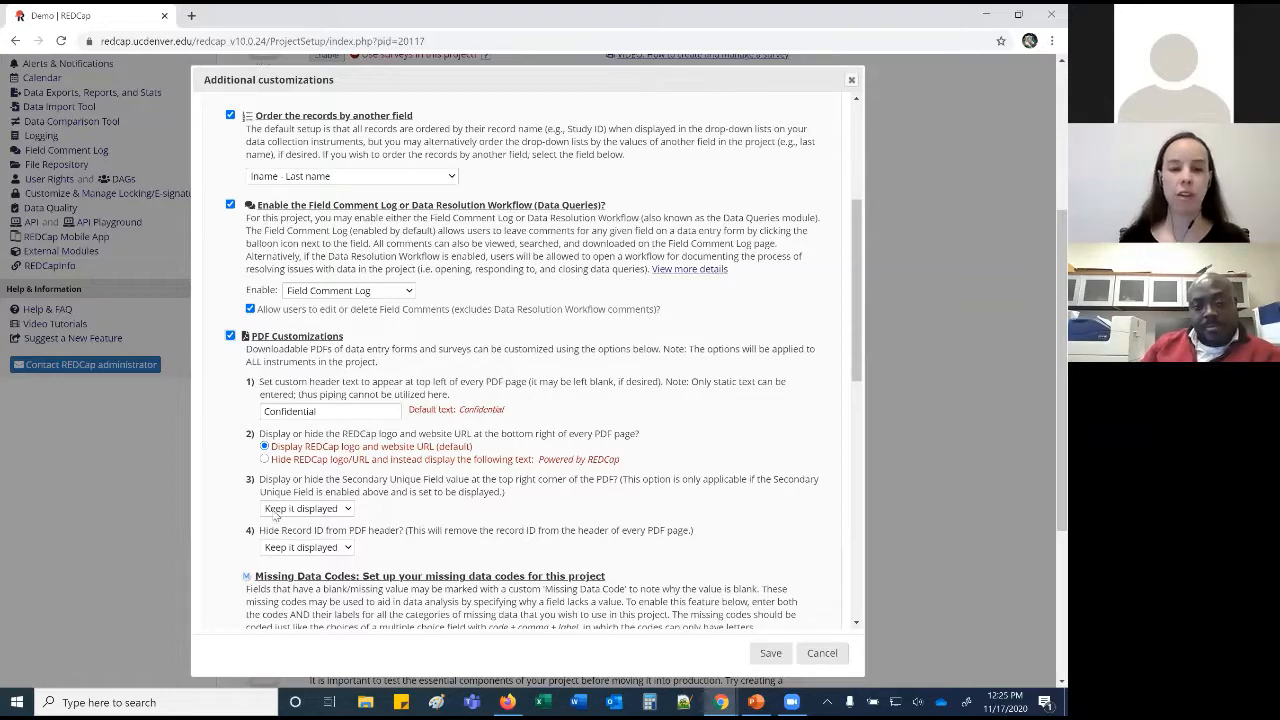
scroll(506, 453, "down", 1)
scroll(506, 453, "down", 5)
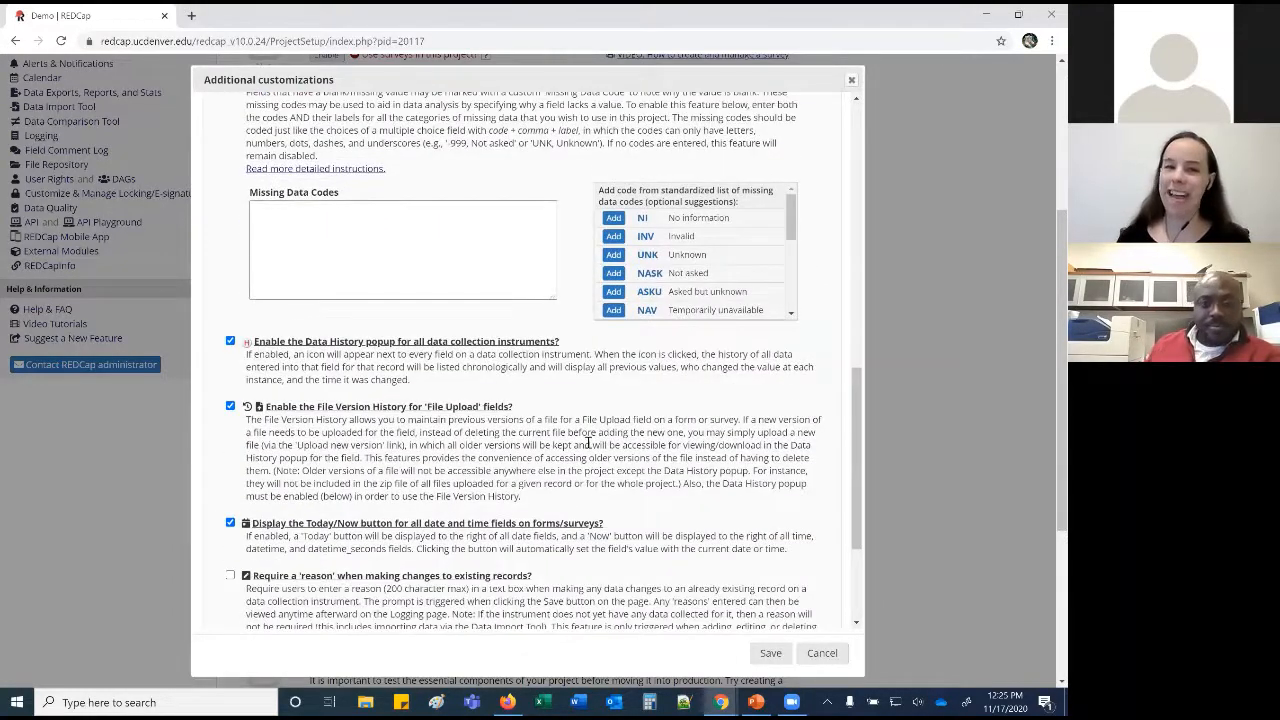
scroll(588, 443, "down", 4)
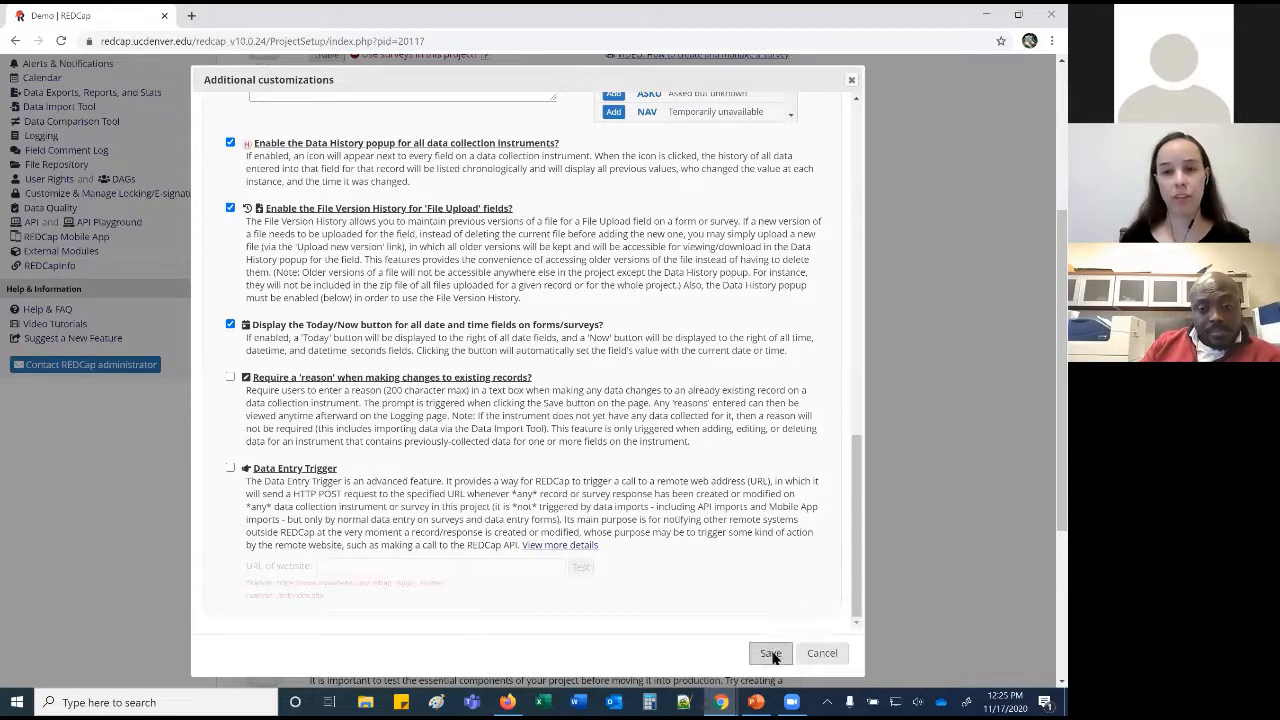
left_click(771, 654)
Go to the Demo project's User Rights page.
scroll(654, 585, "down", 8)
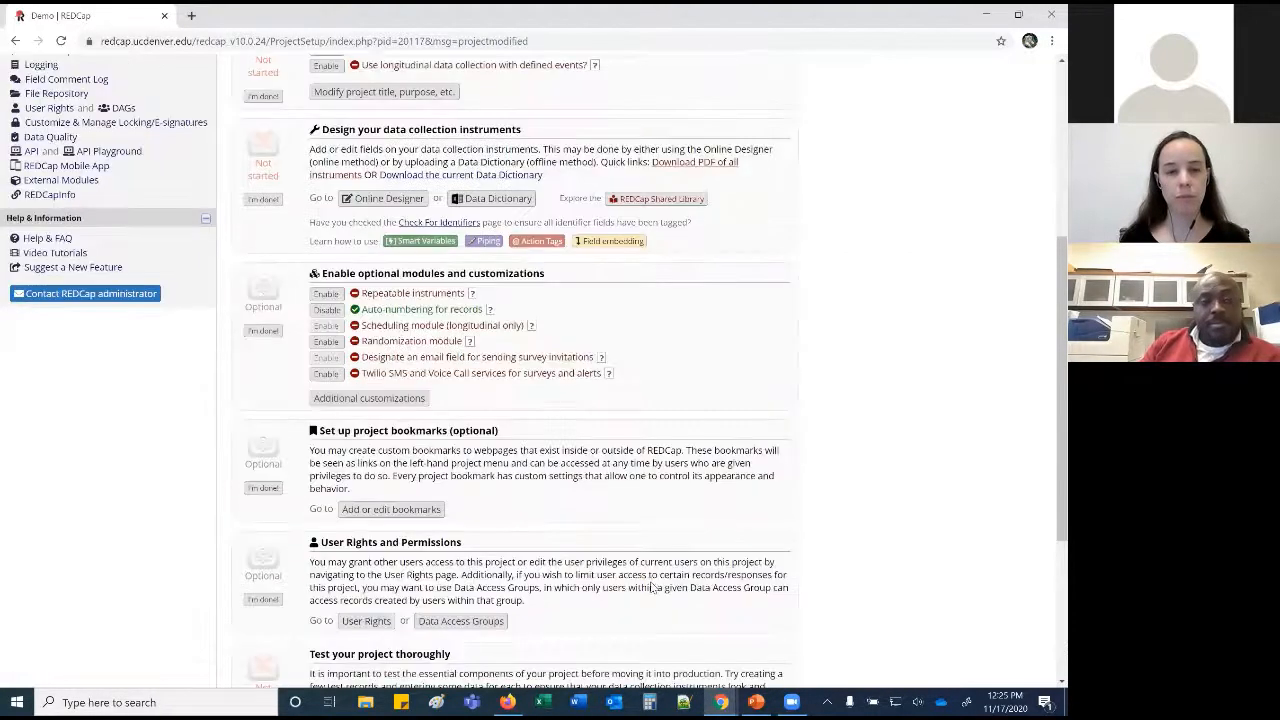
scroll(520, 390, "up", 2)
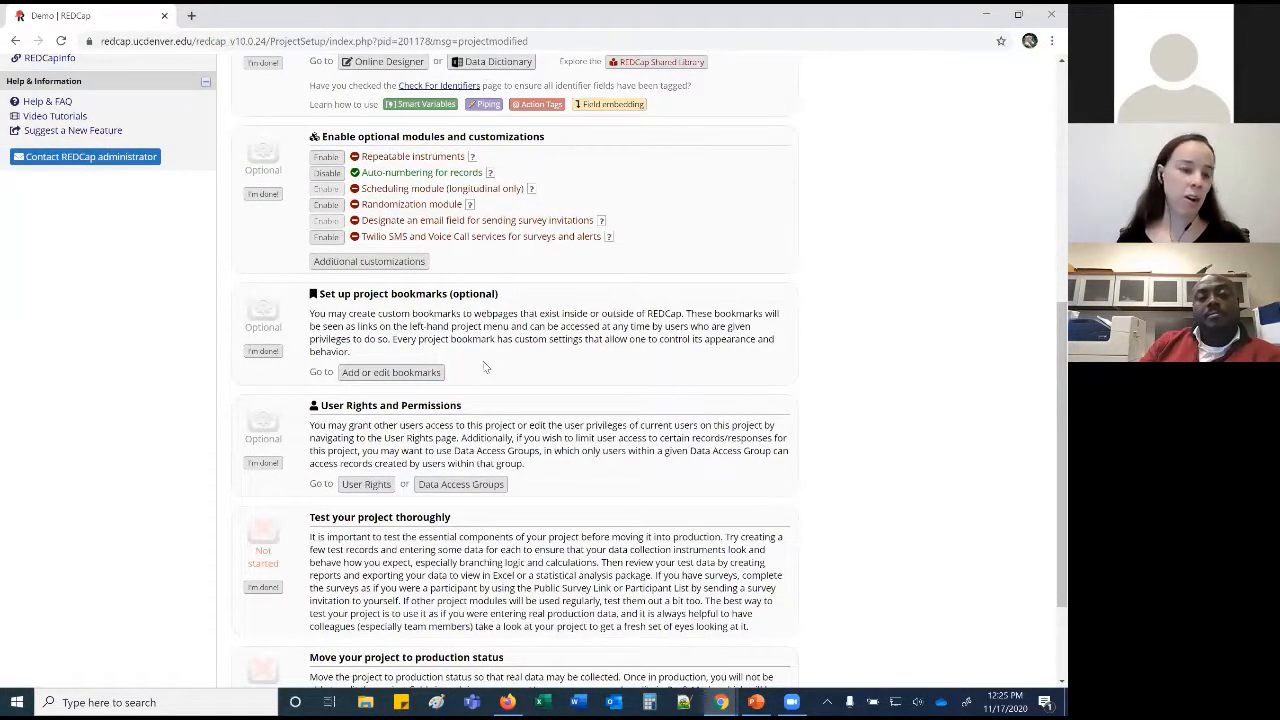
scroll(484, 367, "down", 1)
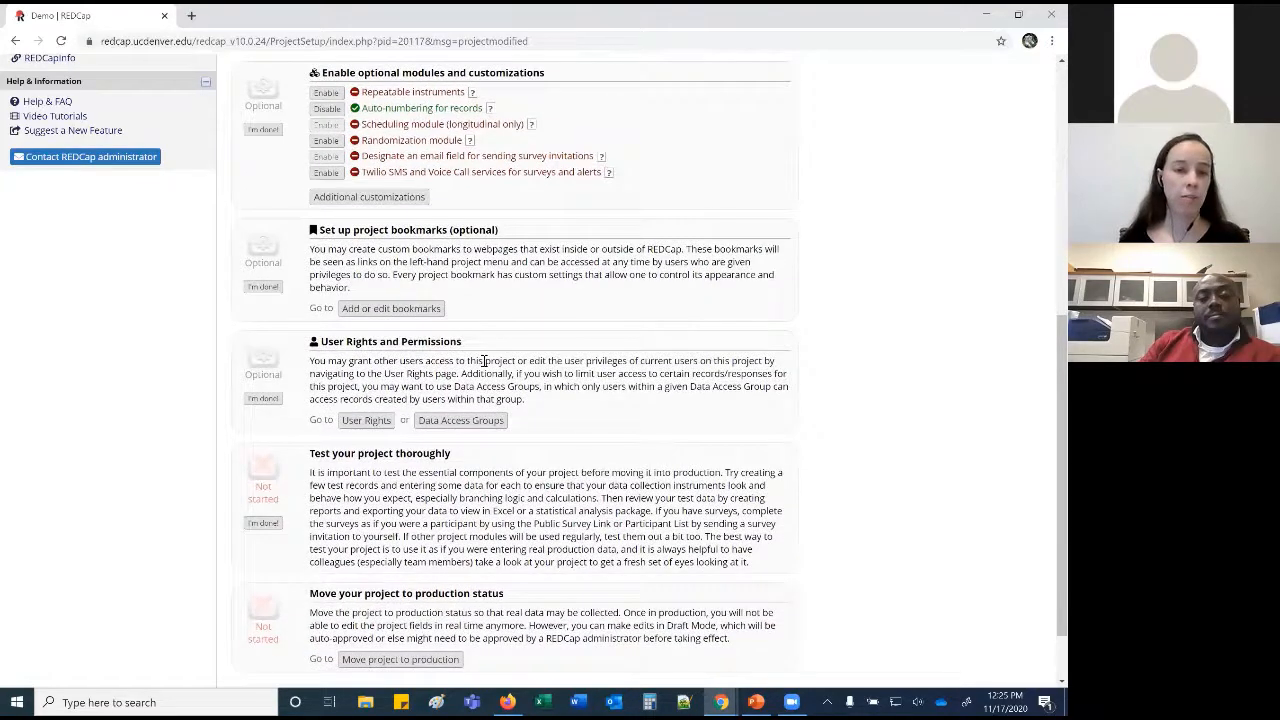
left_click(370, 421)
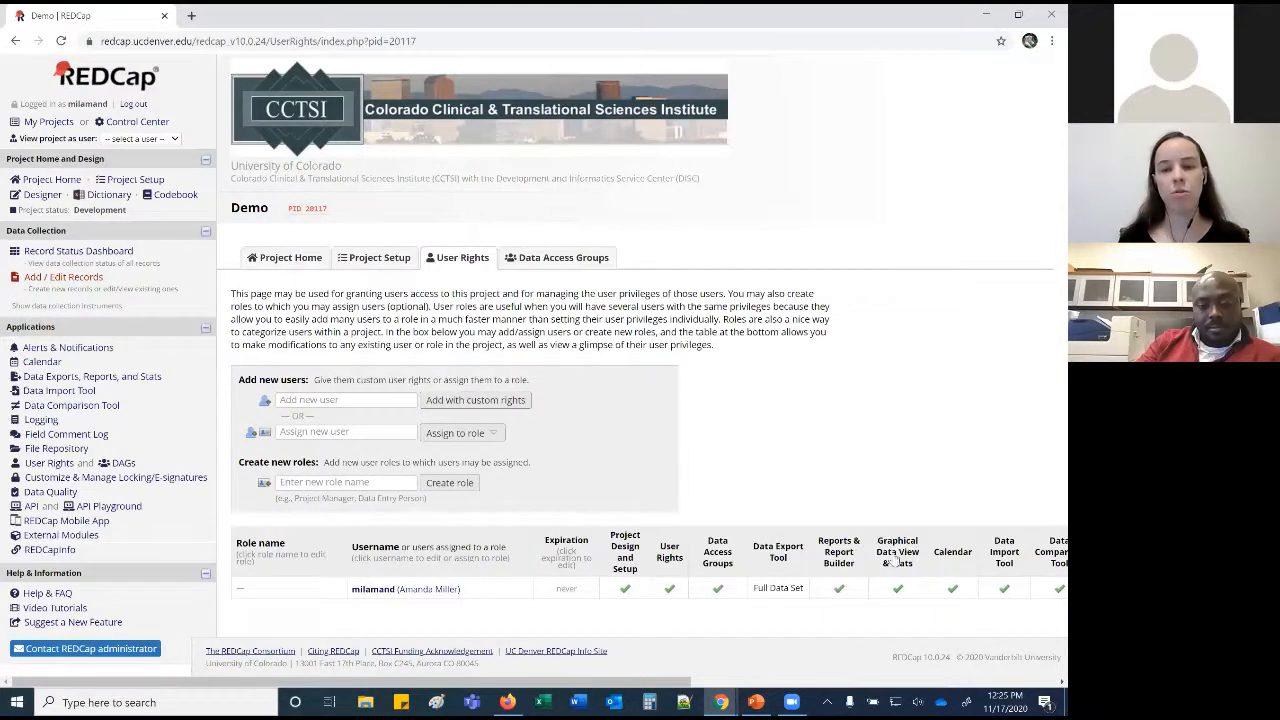
Enter the test user account as a new user and add it with custom rights.
left_click(372, 401)
type("amanda.test")
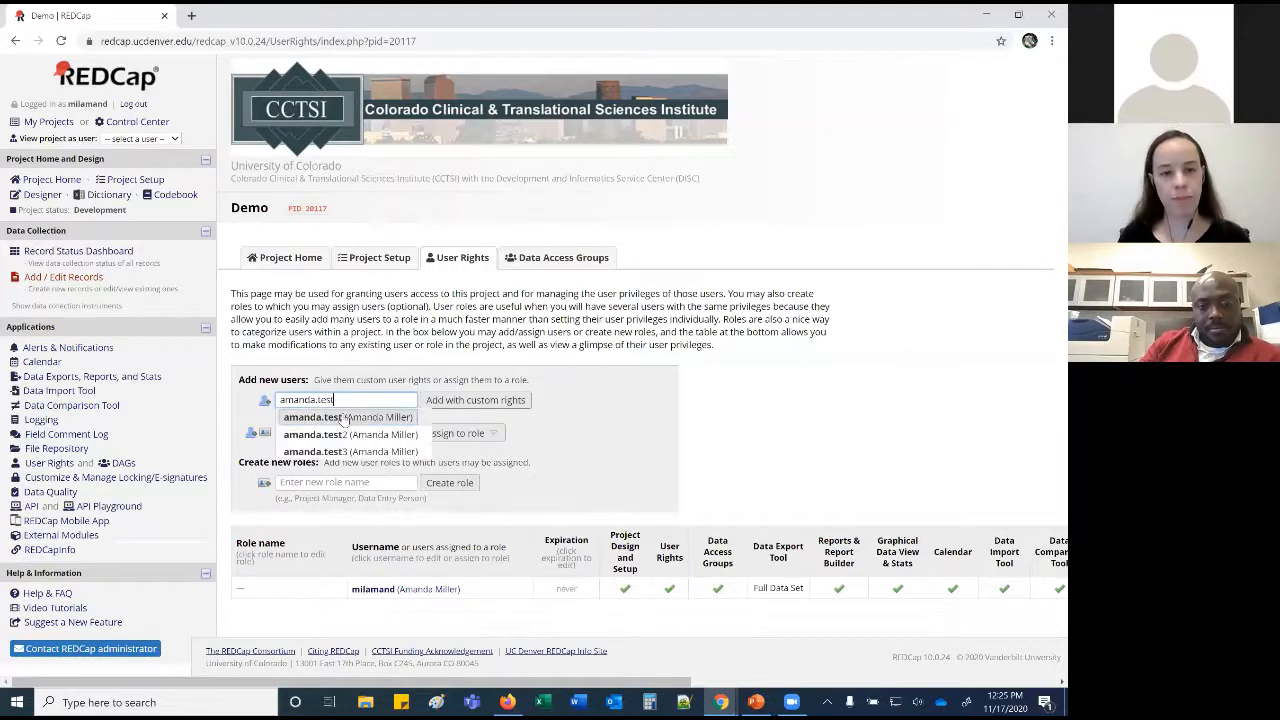
left_click(346, 418)
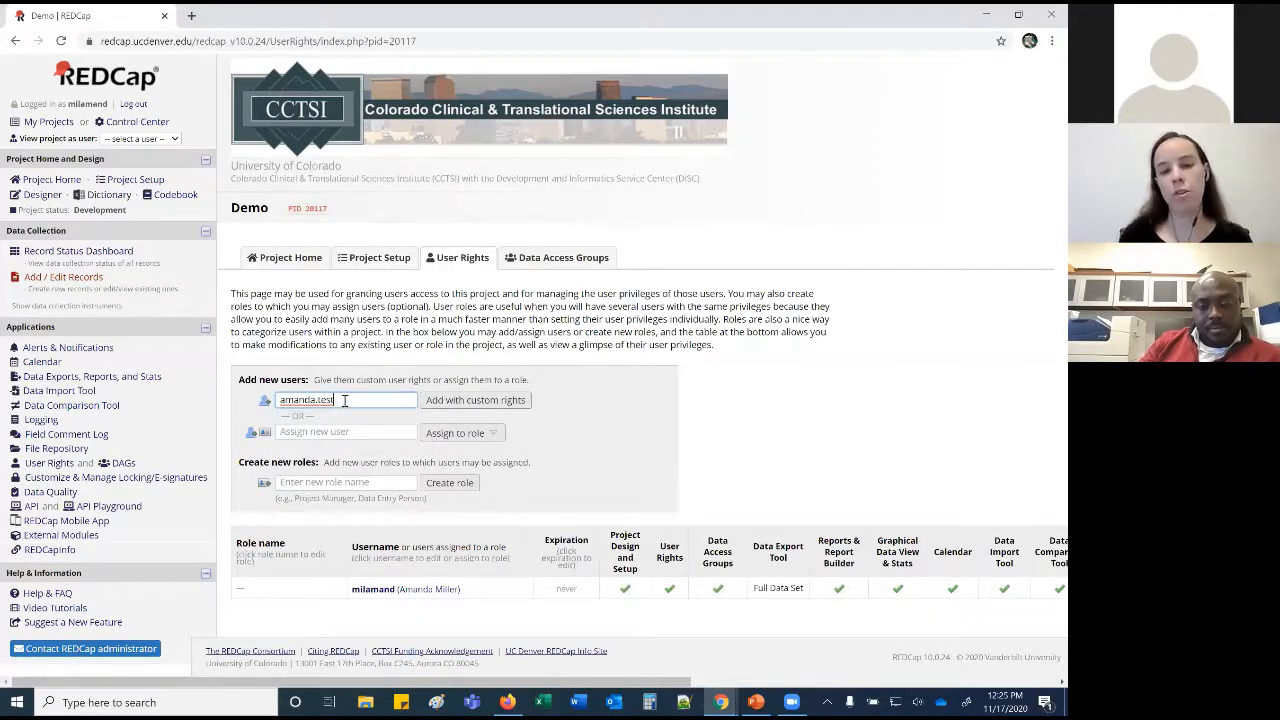
left_click_drag(344, 399, 279, 404)
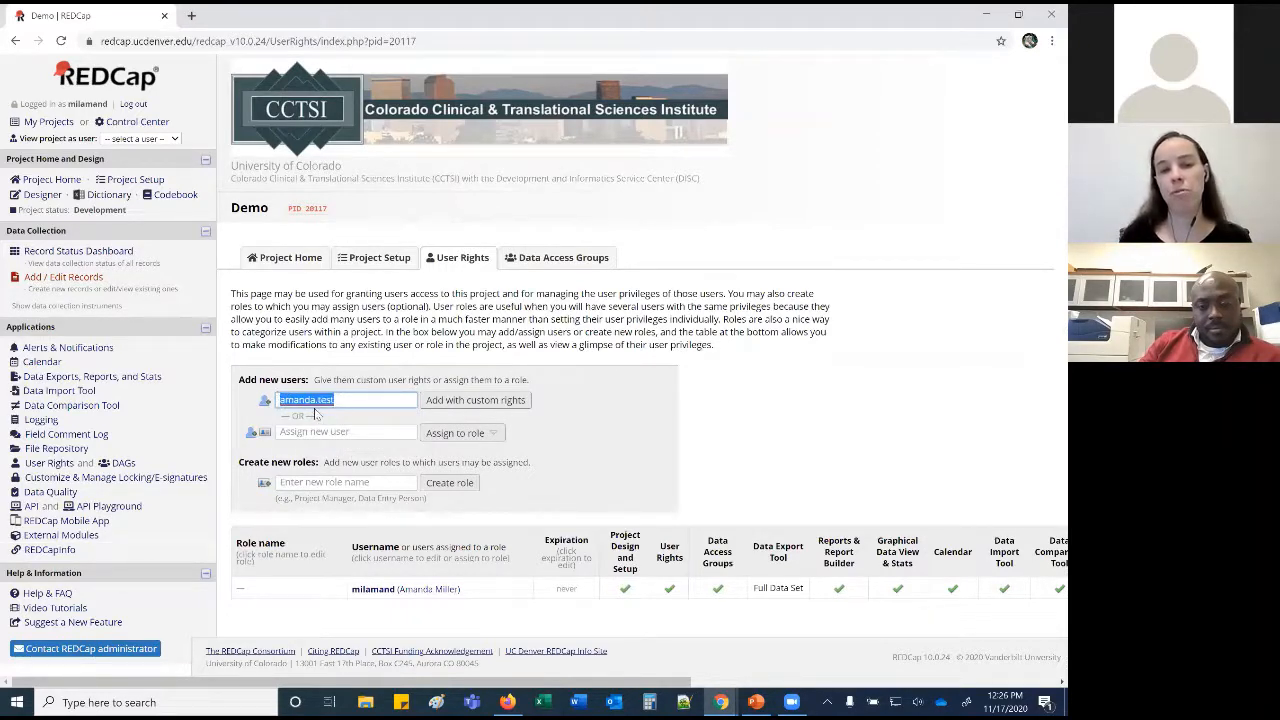
left_click(361, 403)
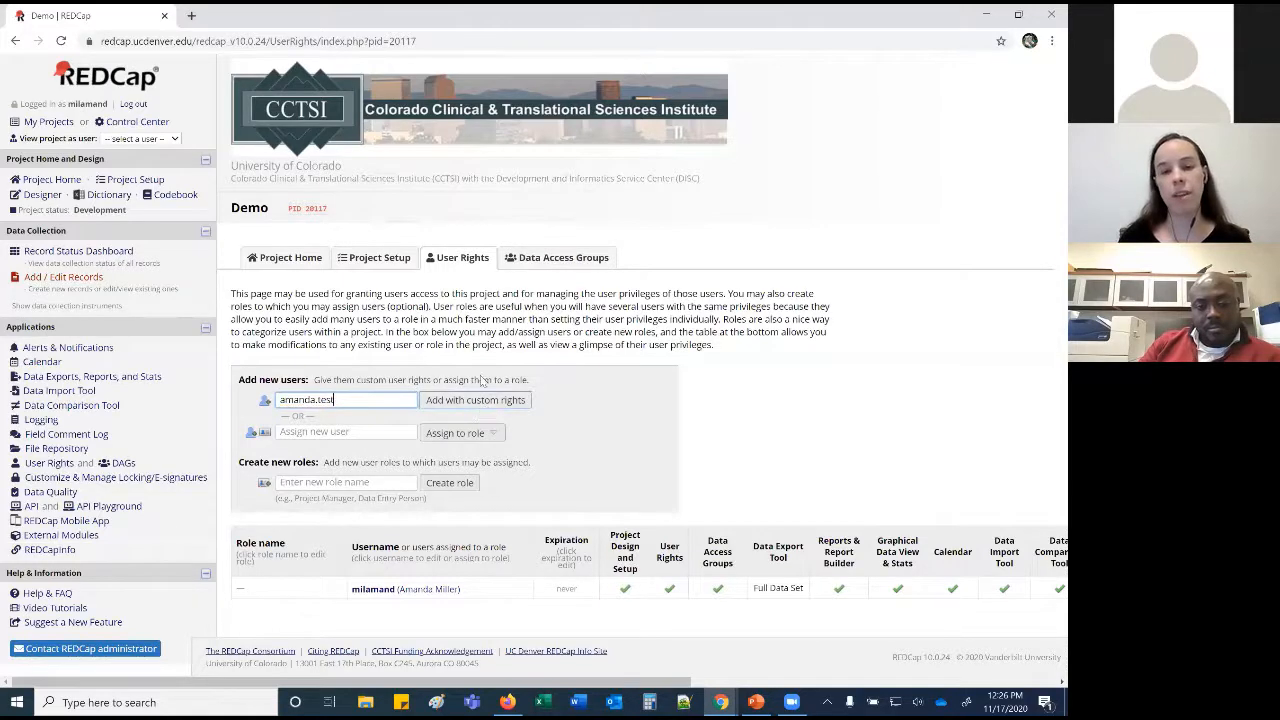
key("Return")
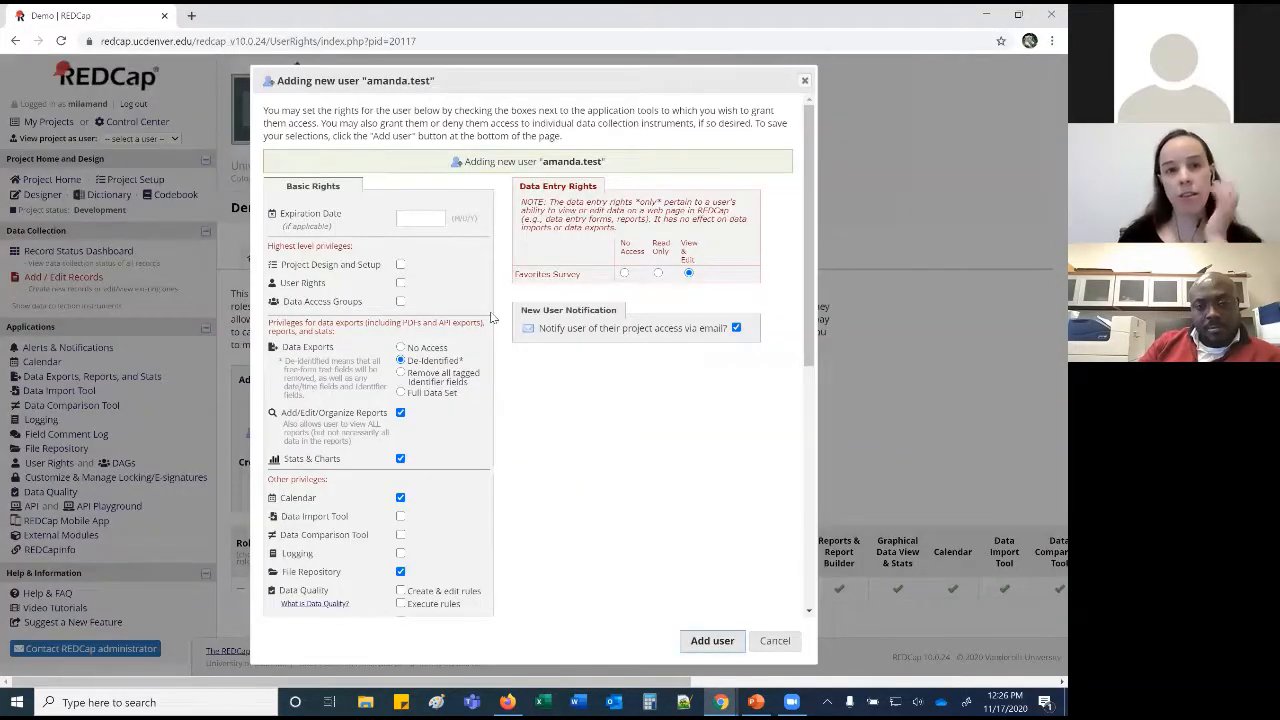
left_click(434, 220)
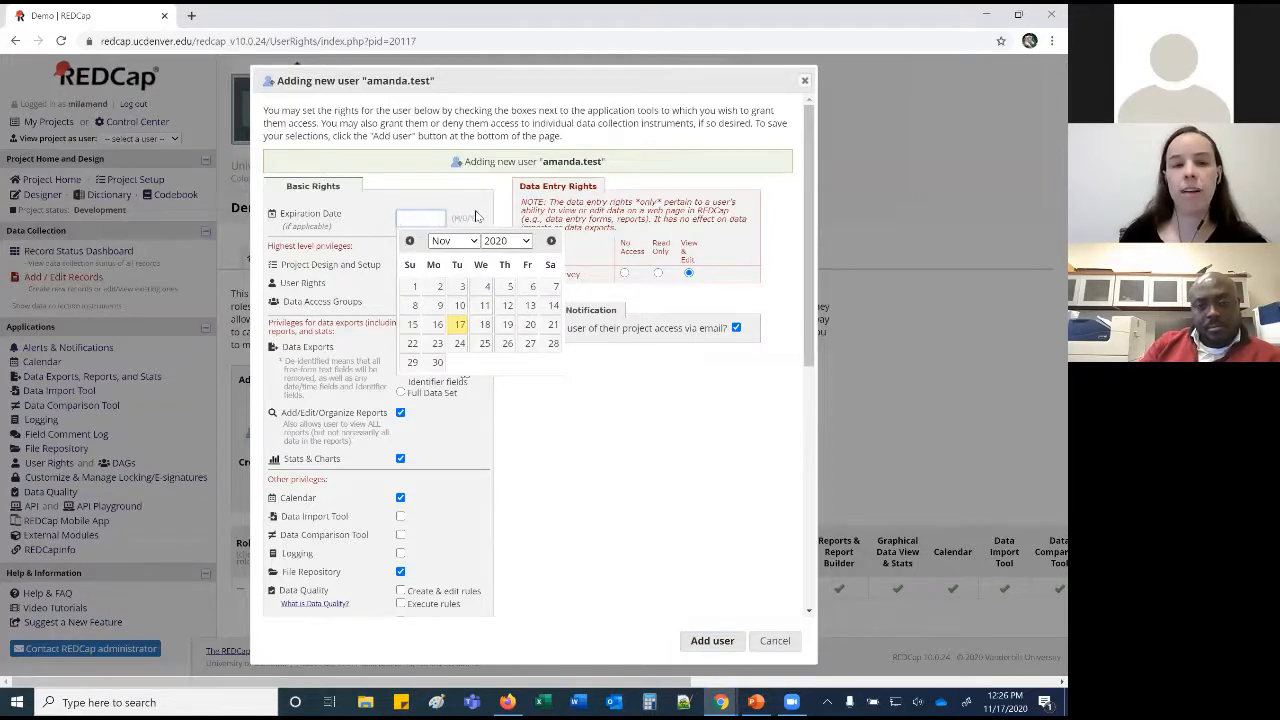
left_click(476, 216)
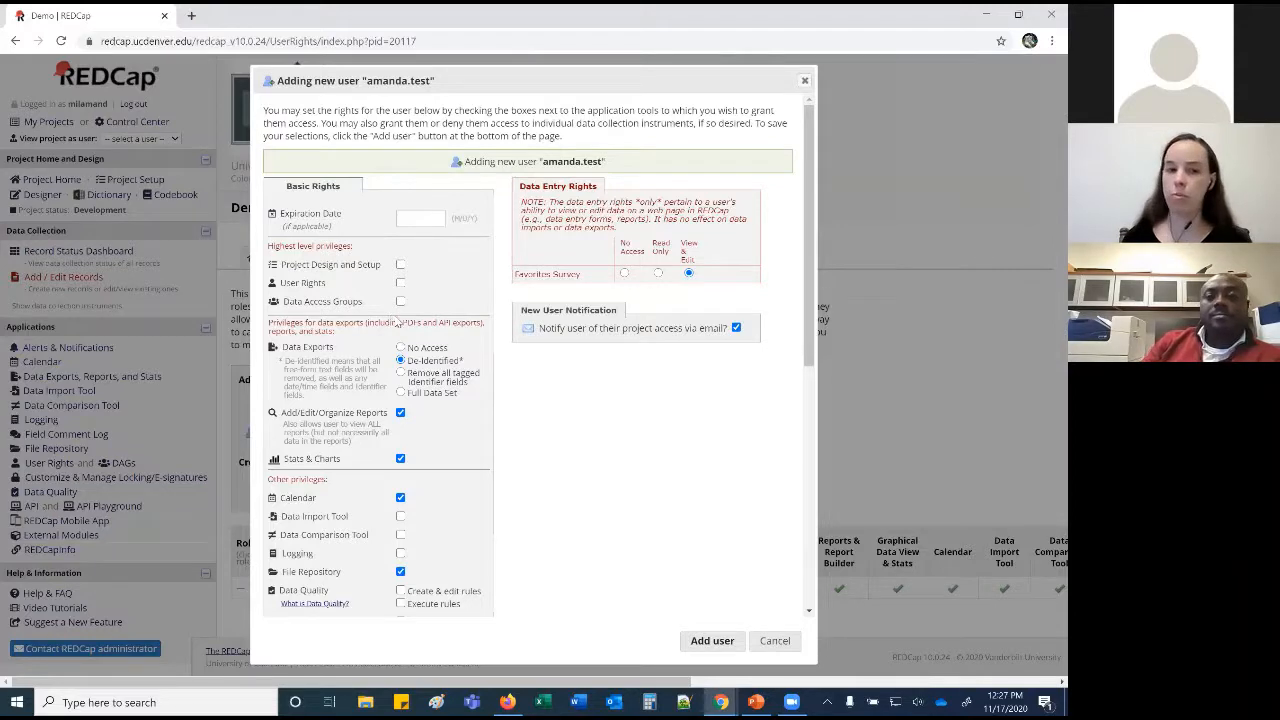
scroll(491, 296, "down", 3)
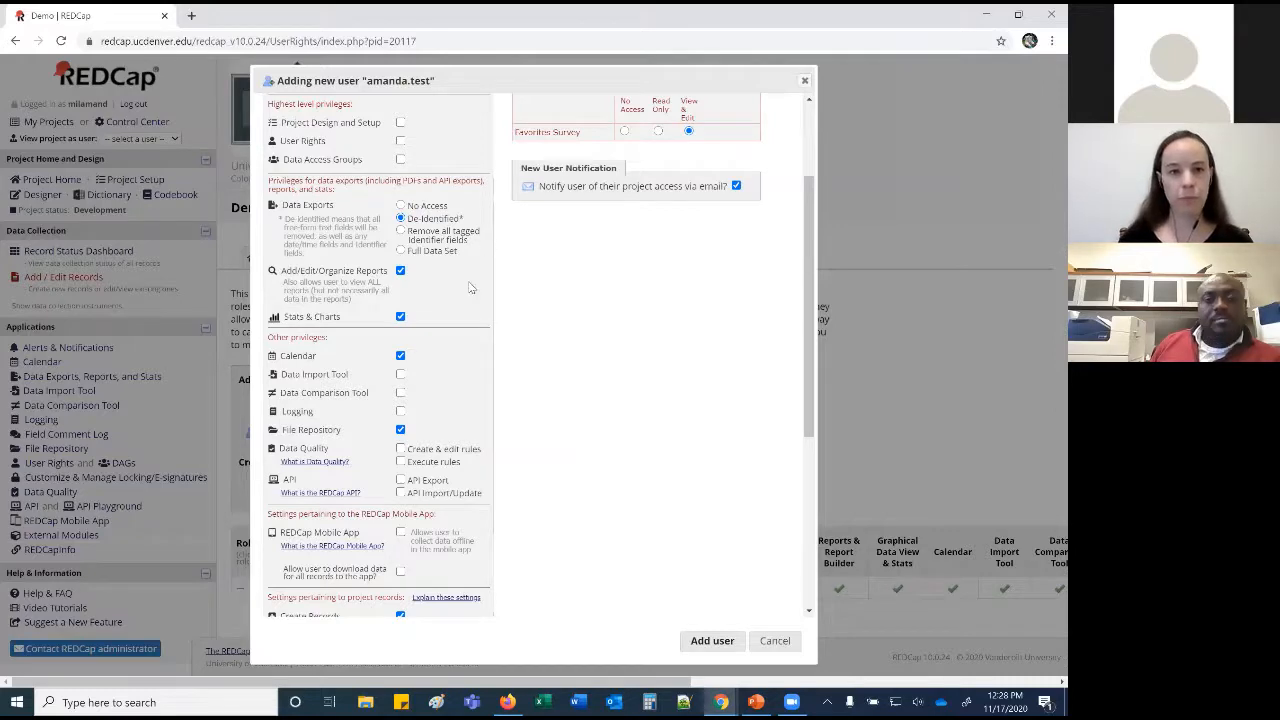
scroll(470, 290, "down", 3)
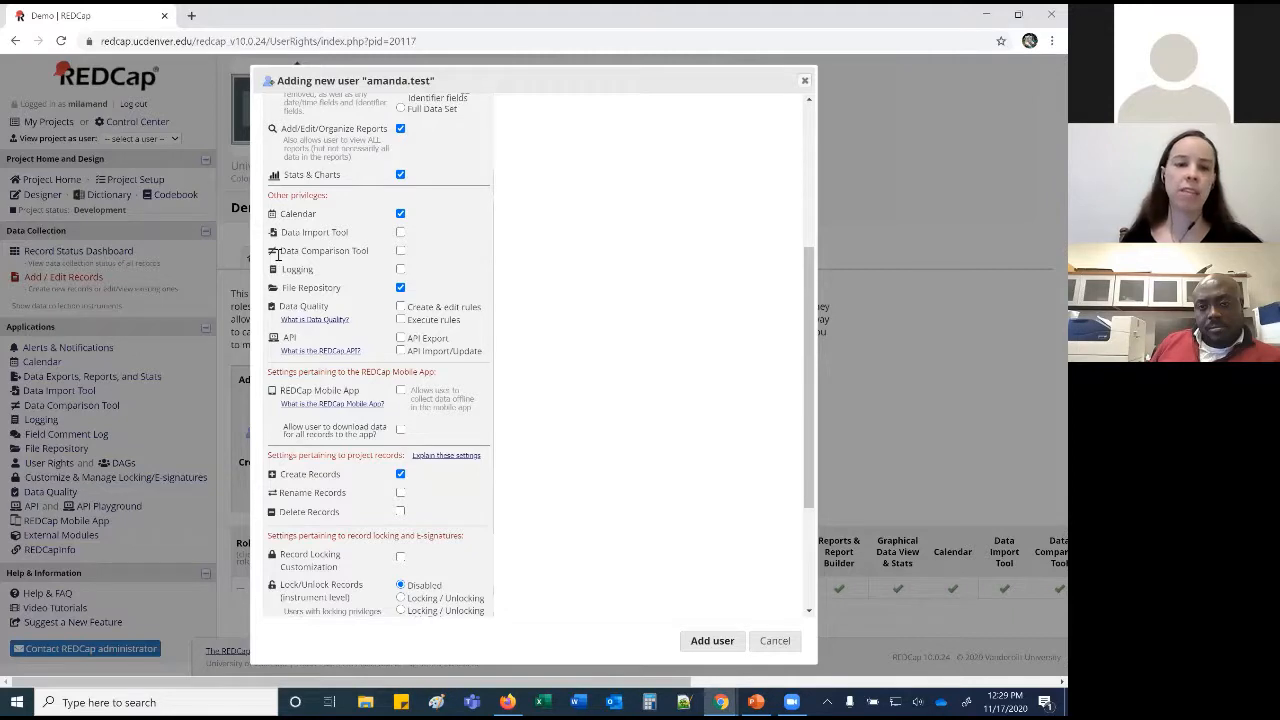
left_click_drag(284, 268, 329, 276)
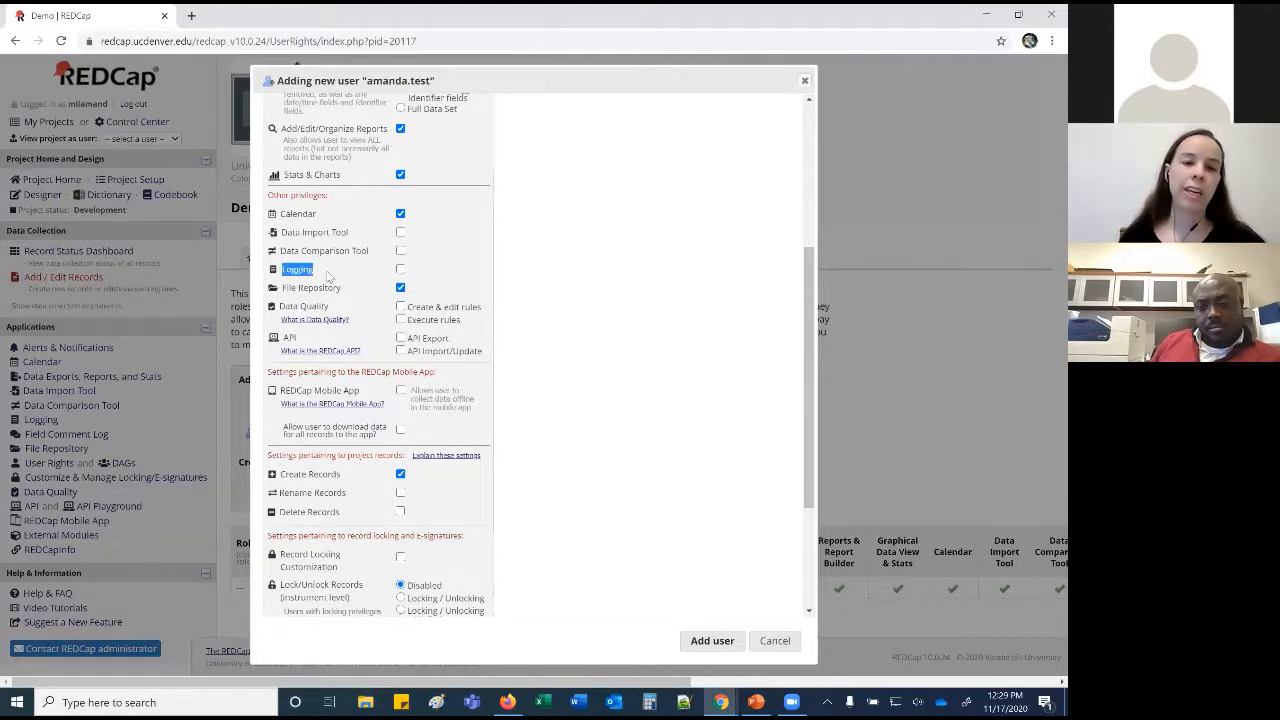
left_click(329, 276)
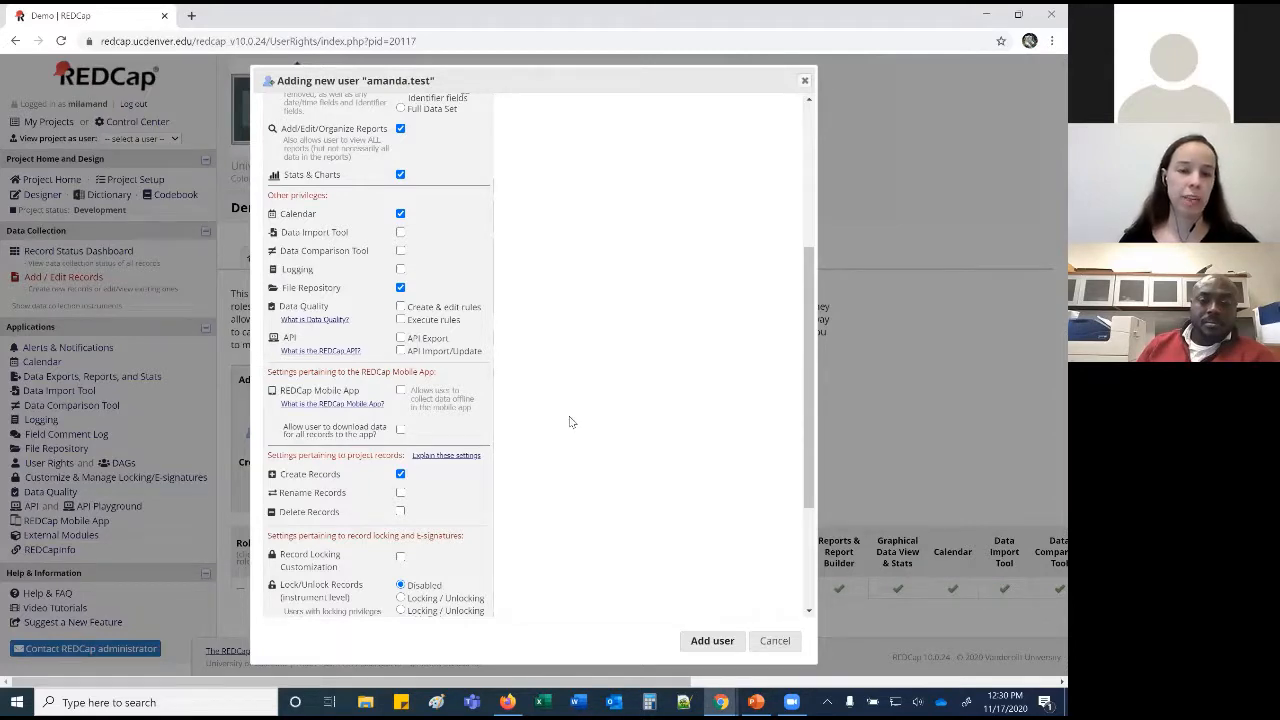
scroll(570, 422, "down", 3)
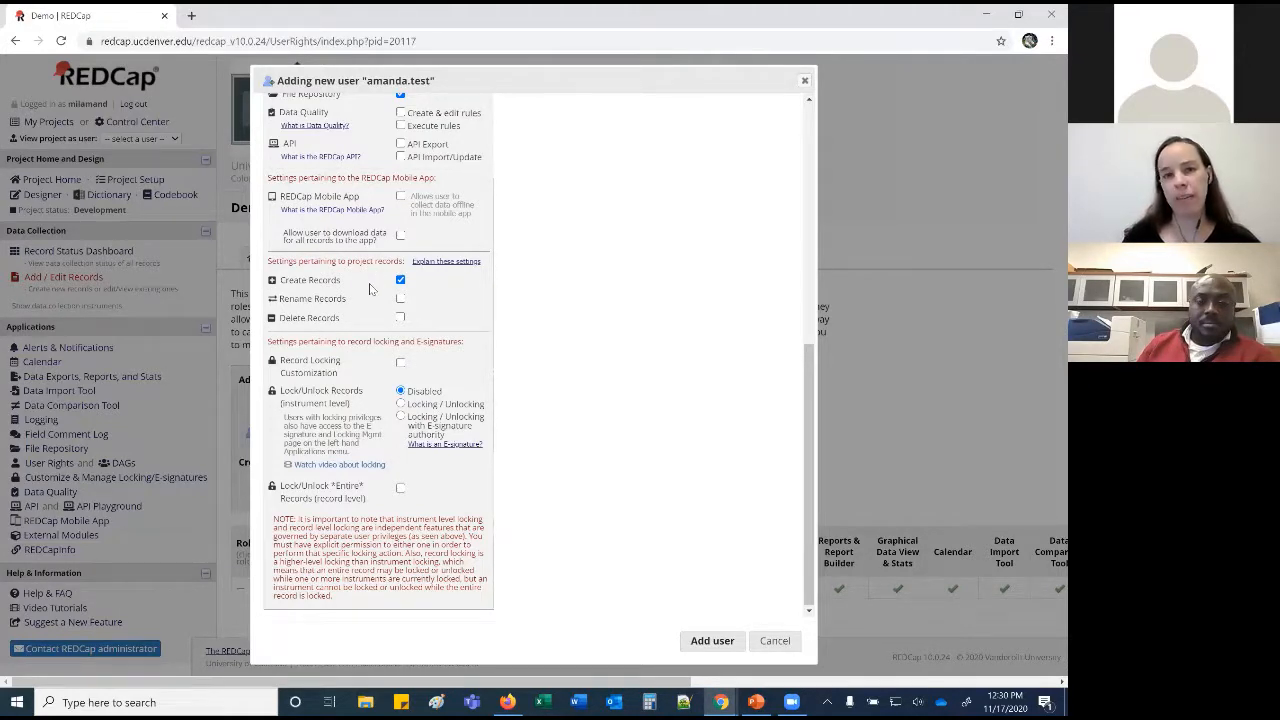
left_click_drag(350, 300, 316, 295)
left_click(326, 297)
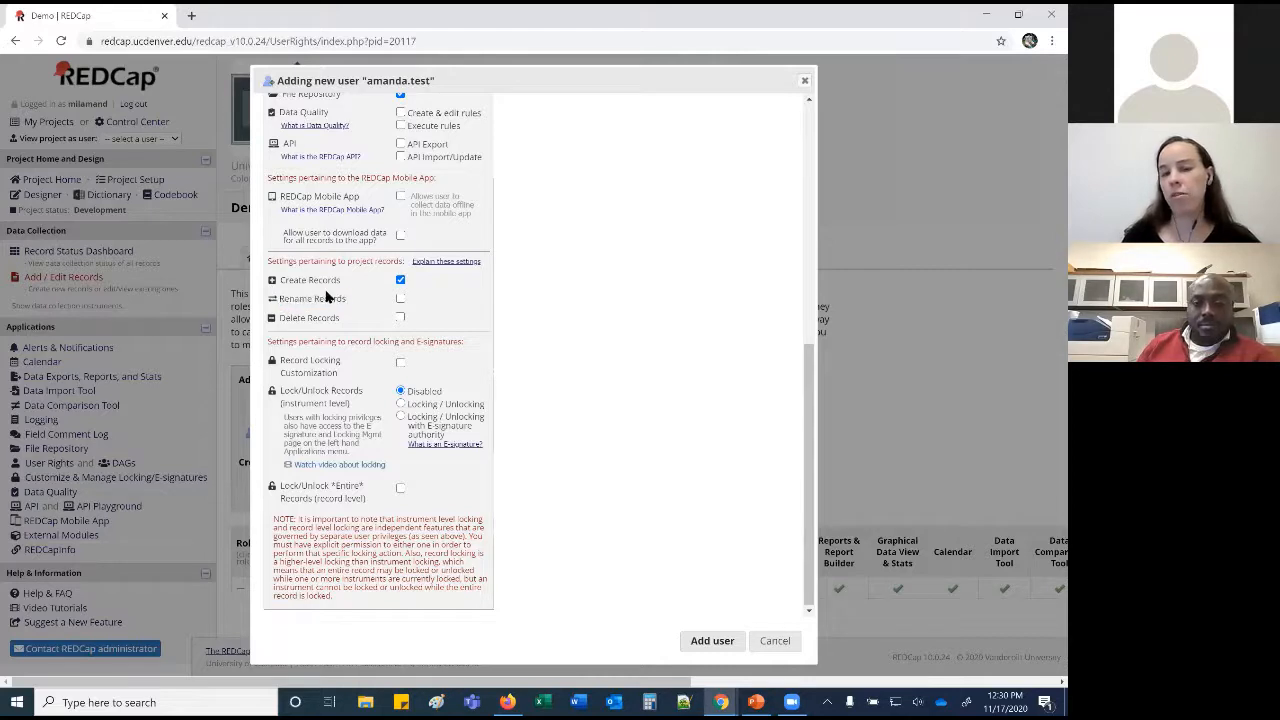
left_click_drag(343, 318, 283, 328)
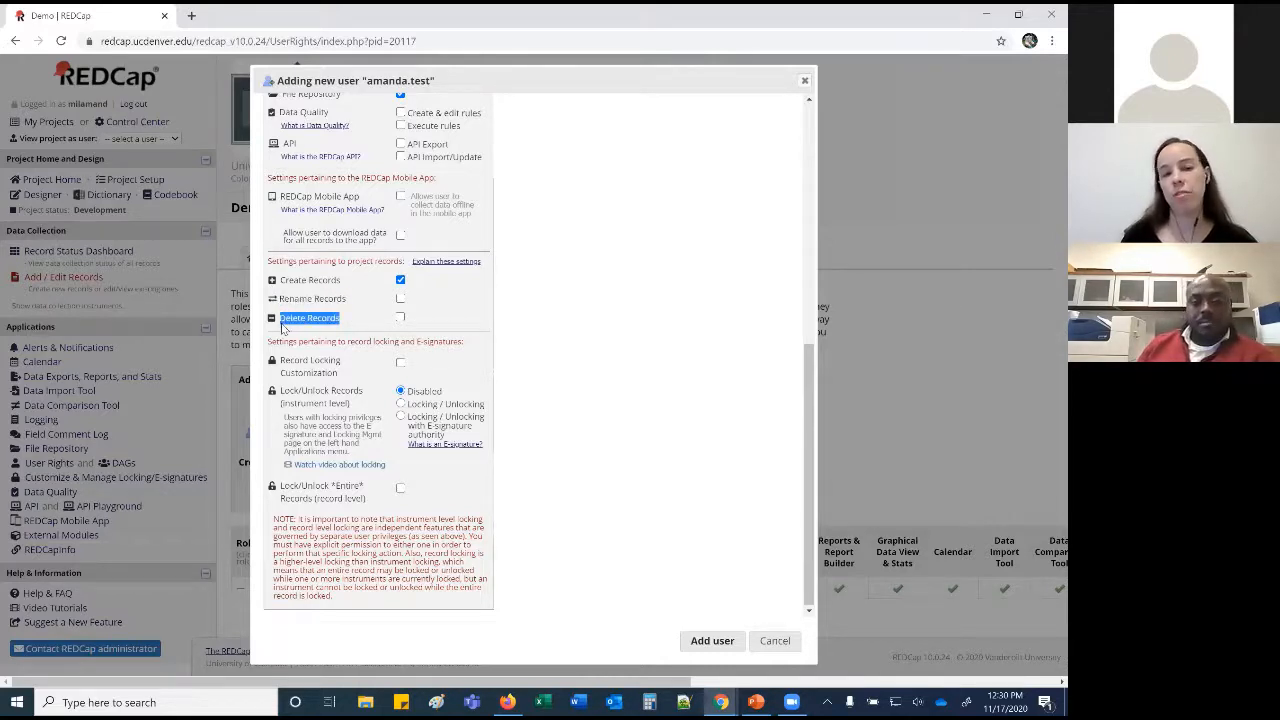
left_click(375, 324)
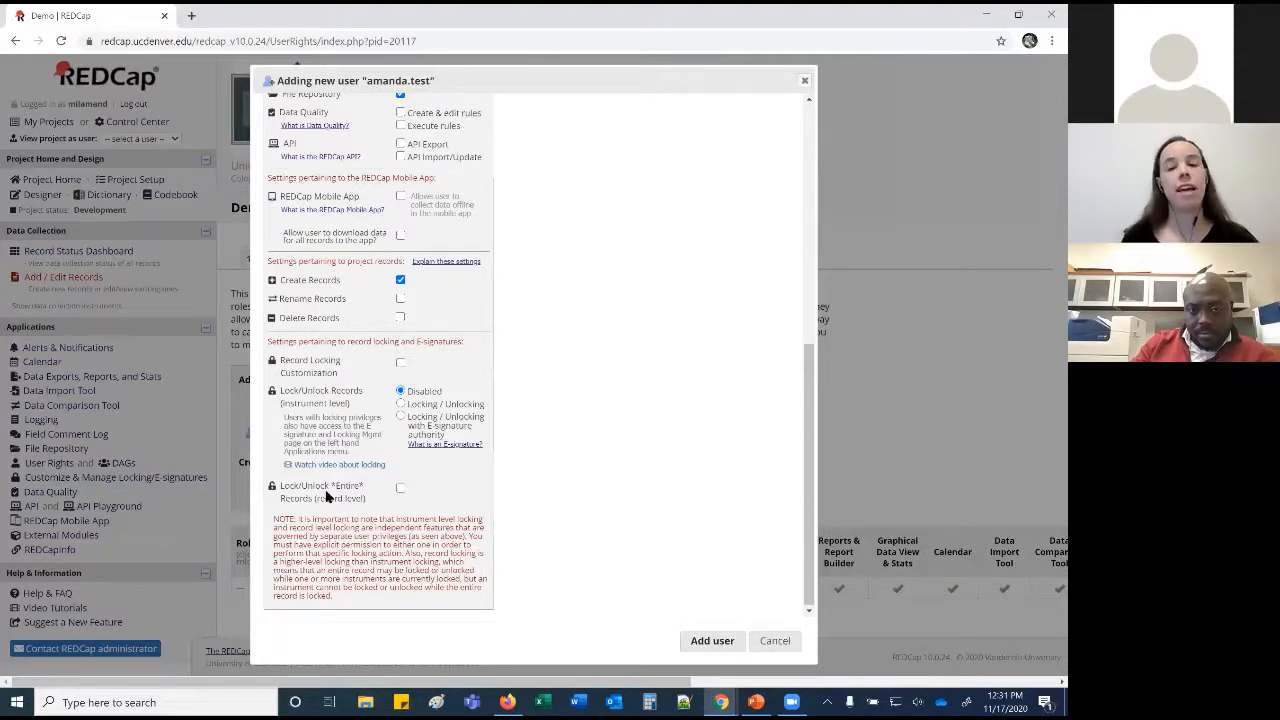
Cancel the new user's rights dialog without adding them, returning to User Rights.
scroll(325, 497, "up", 5)
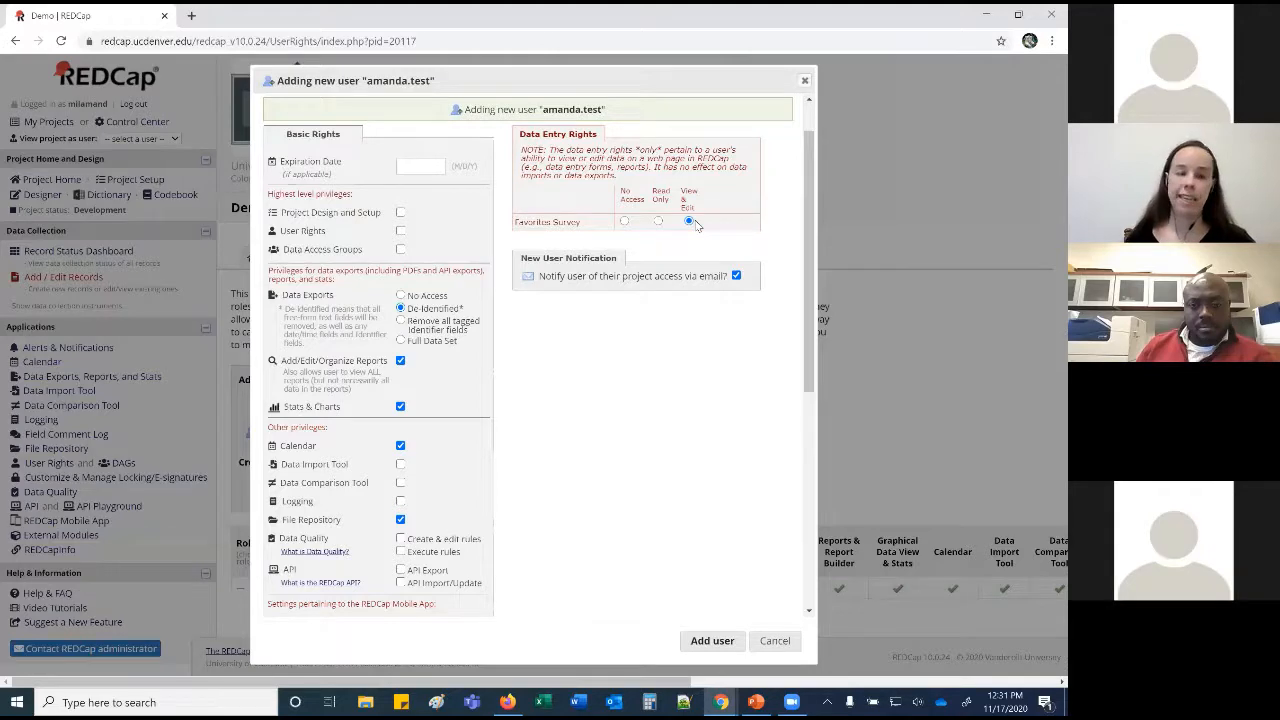
left_click(766, 642)
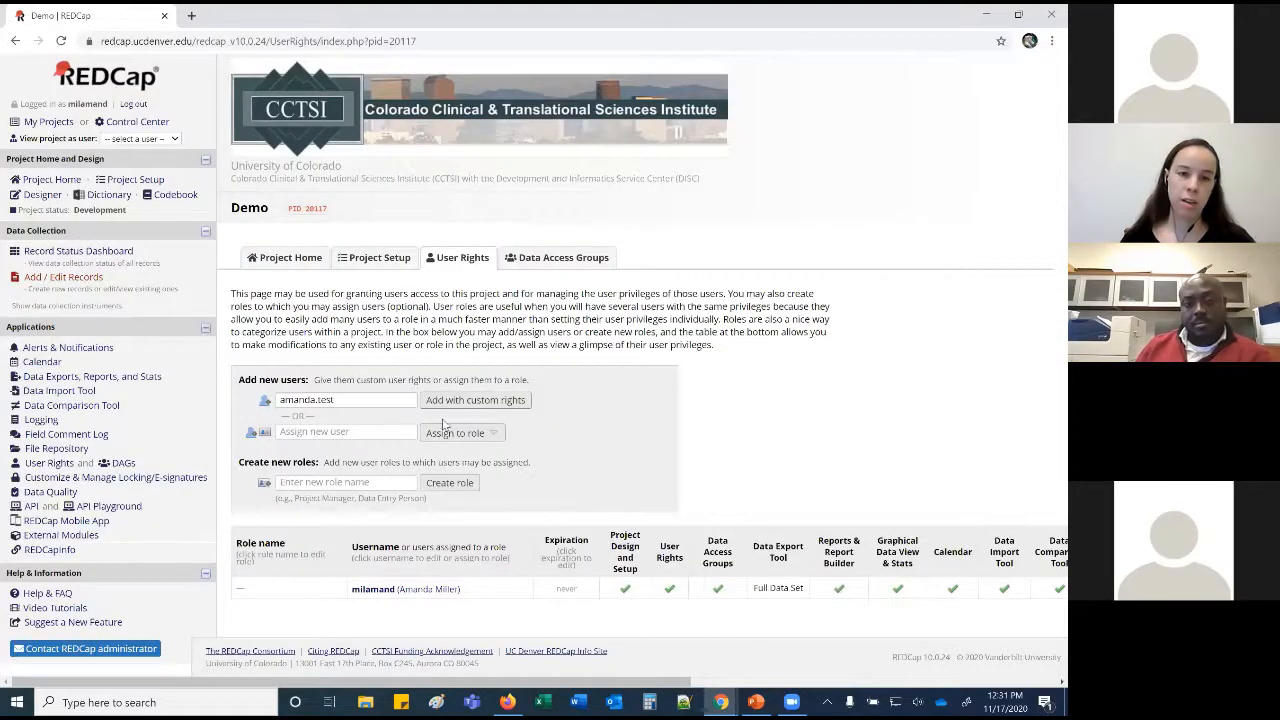
Create a new user role named 'Data Entry'.
left_click(336, 435)
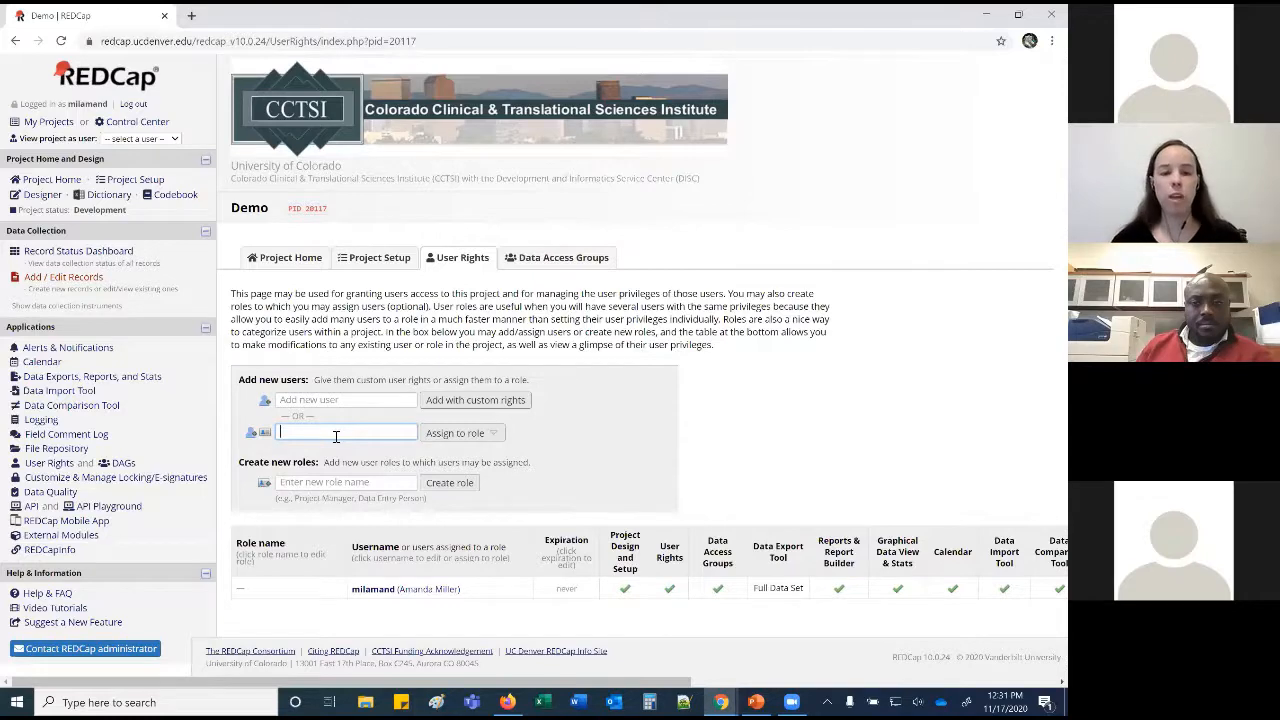
type("Data Entry")
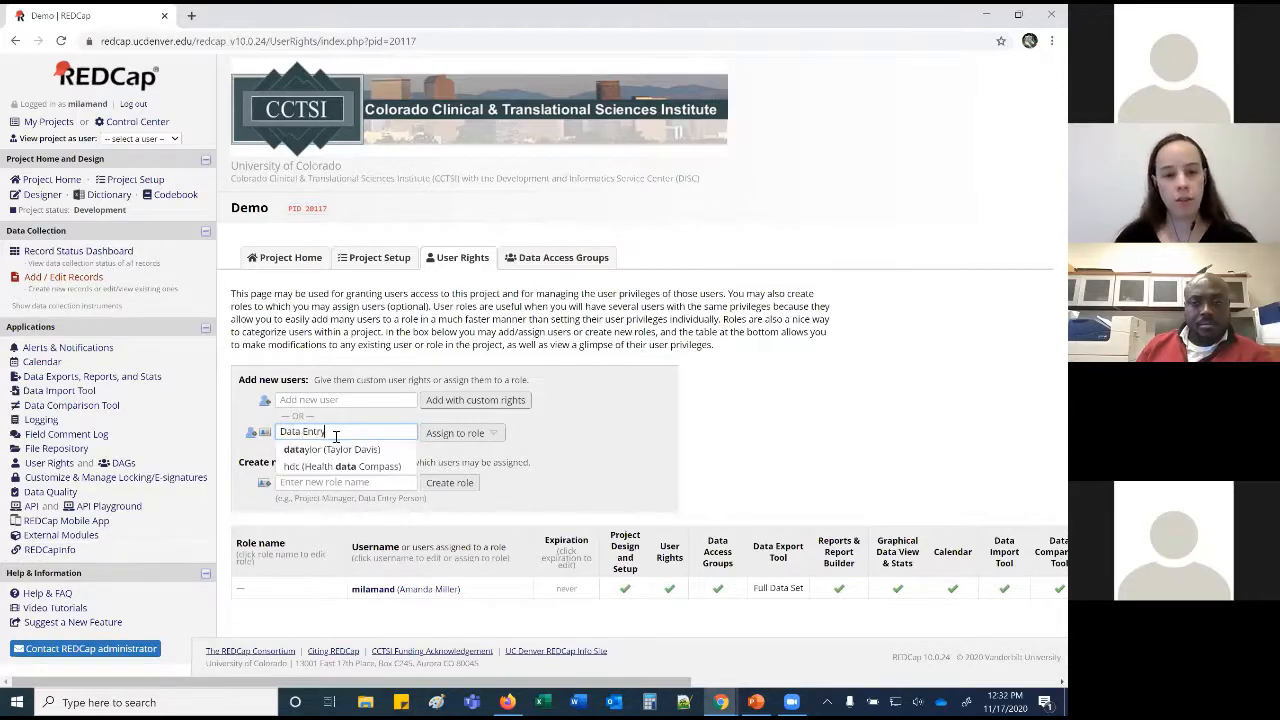
left_click(460, 433)
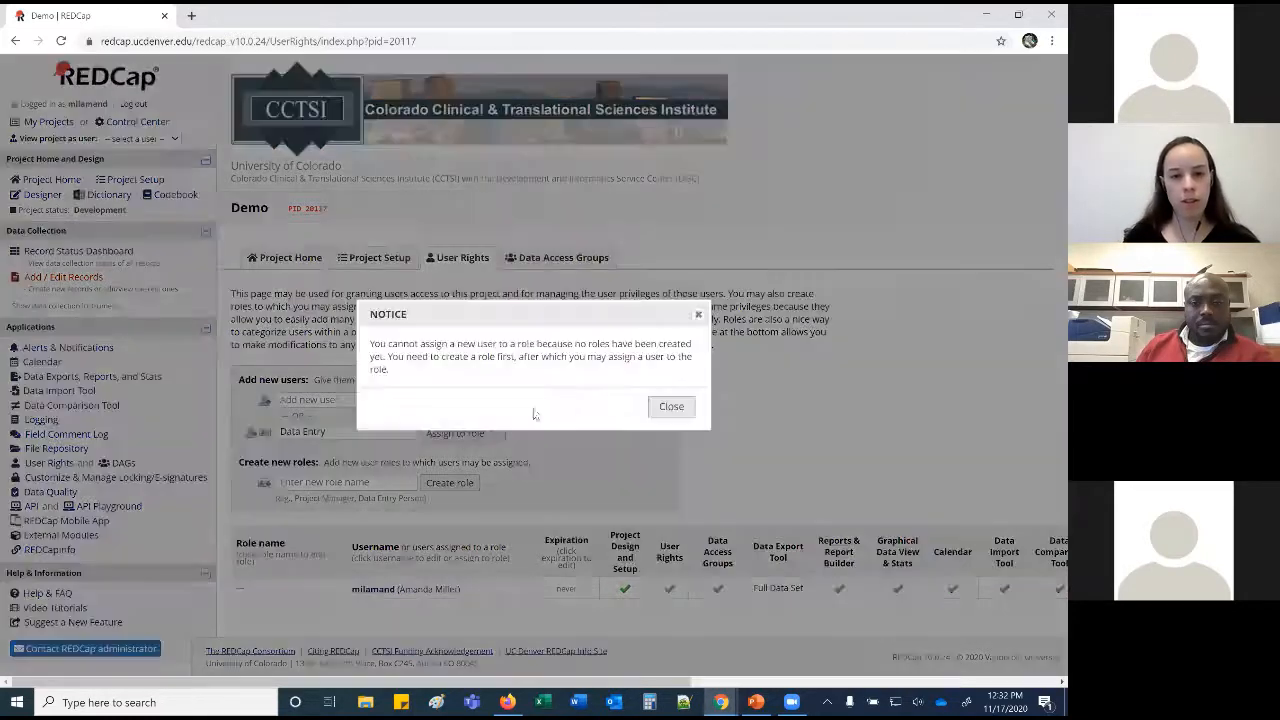
left_click(668, 407)
left_click_drag(330, 431, 277, 431)
key("ctrl+c")
key("BackSpace")
left_click(314, 481)
key("ctrl+v")
left_click(442, 482)
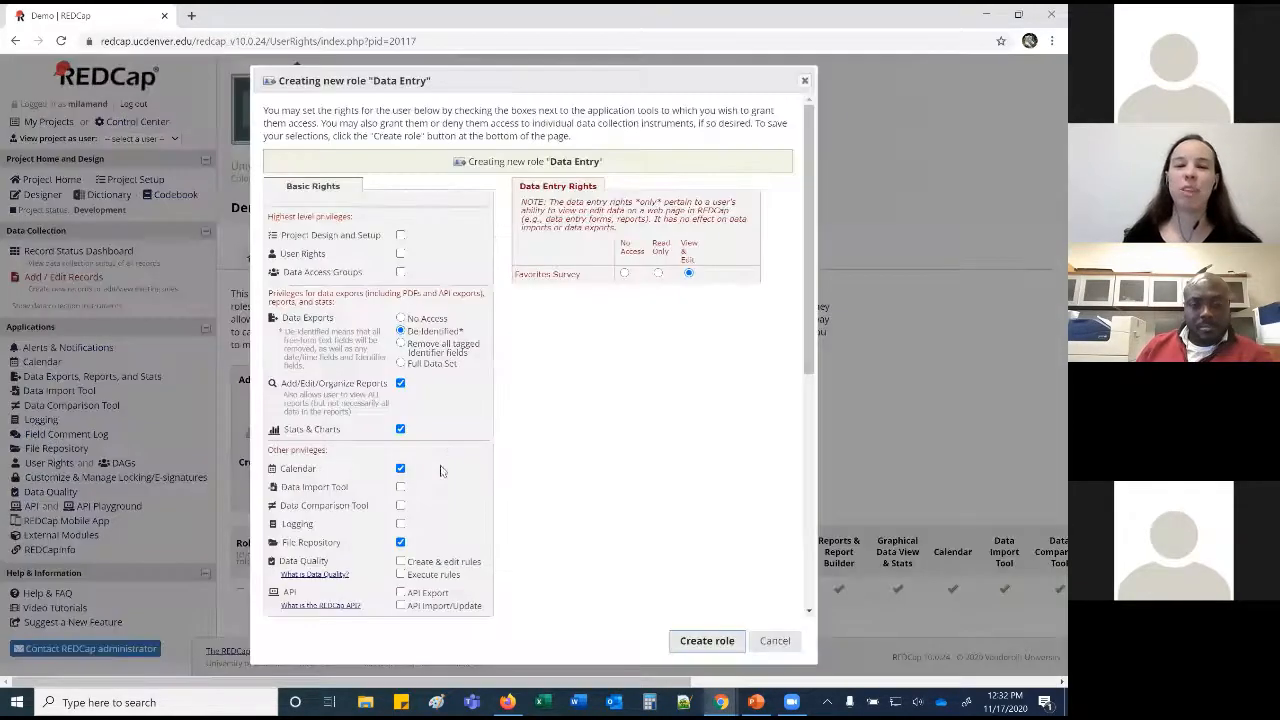
scroll(533, 410, "down", 2)
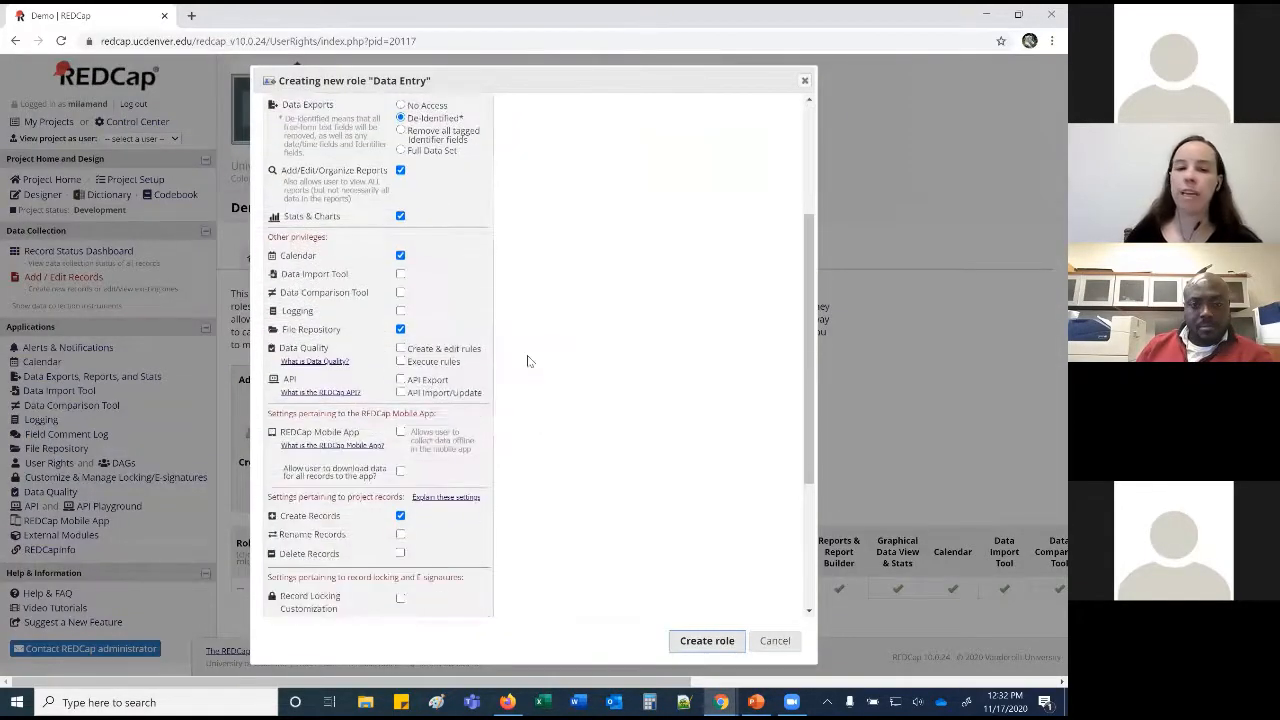
left_click(705, 640)
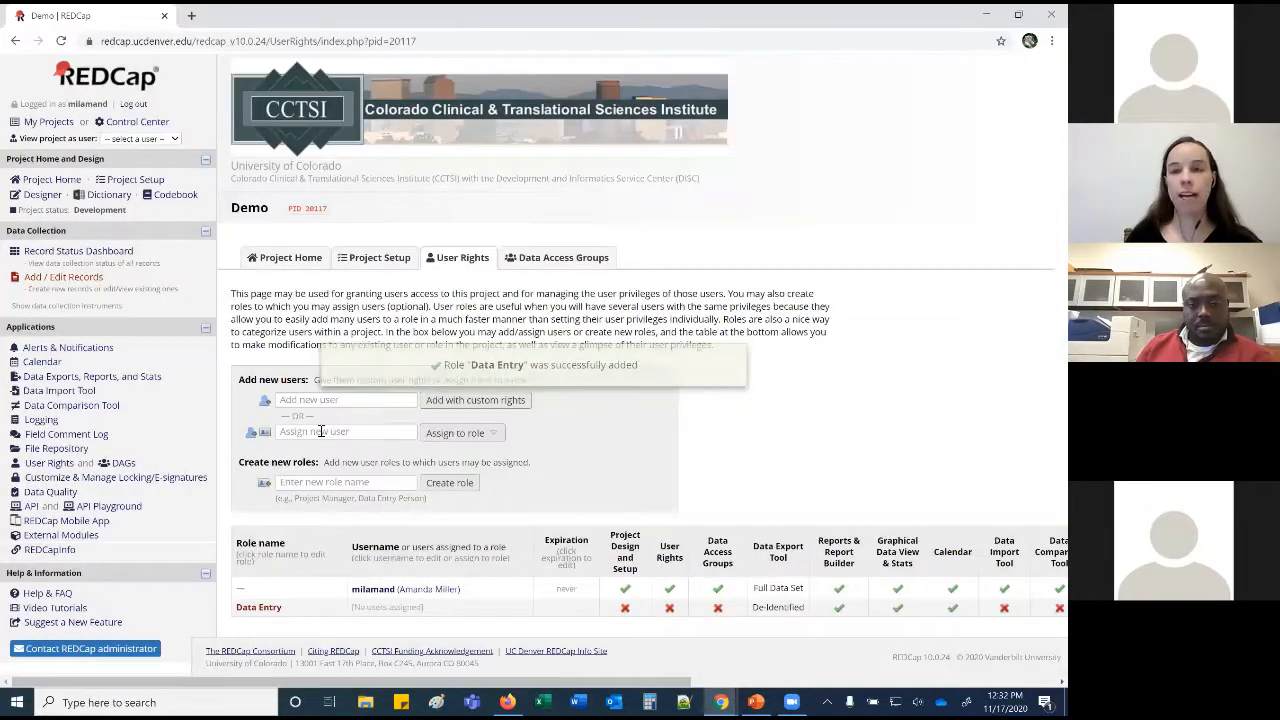
Assign the test user account to the Data Entry role.
left_click(321, 431)
type("amanda")
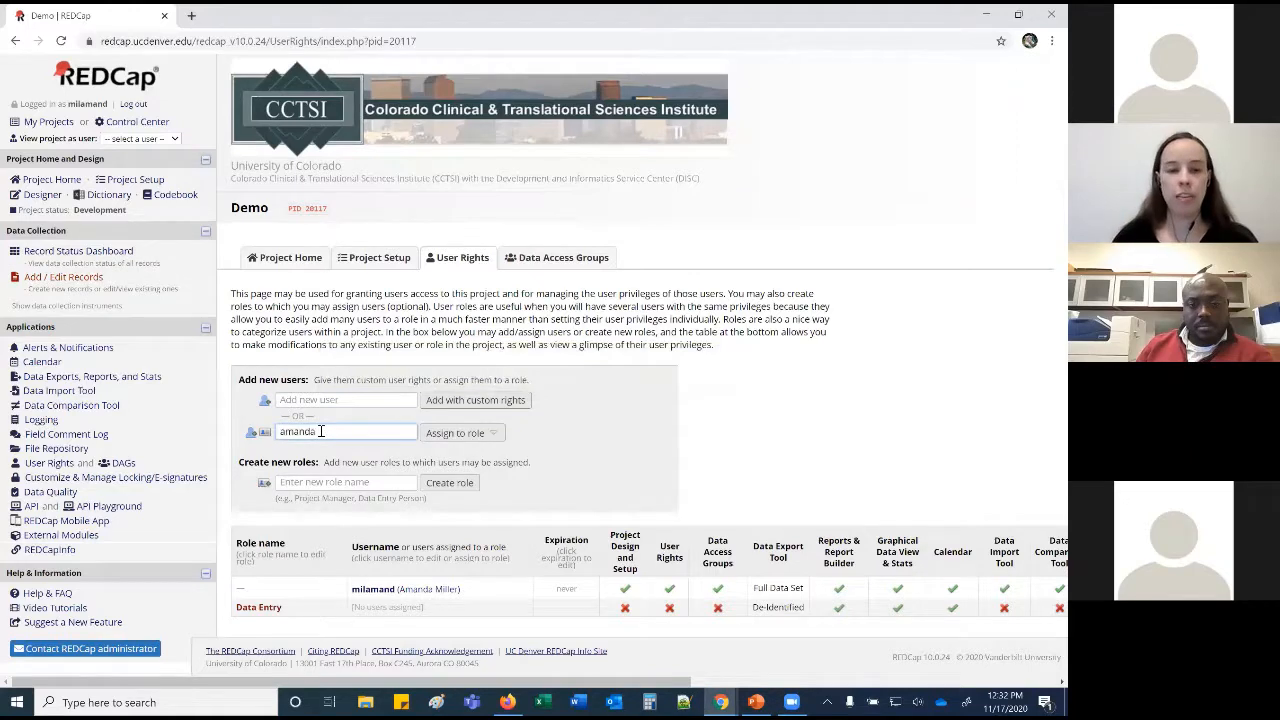
type(".test")
left_click(314, 449)
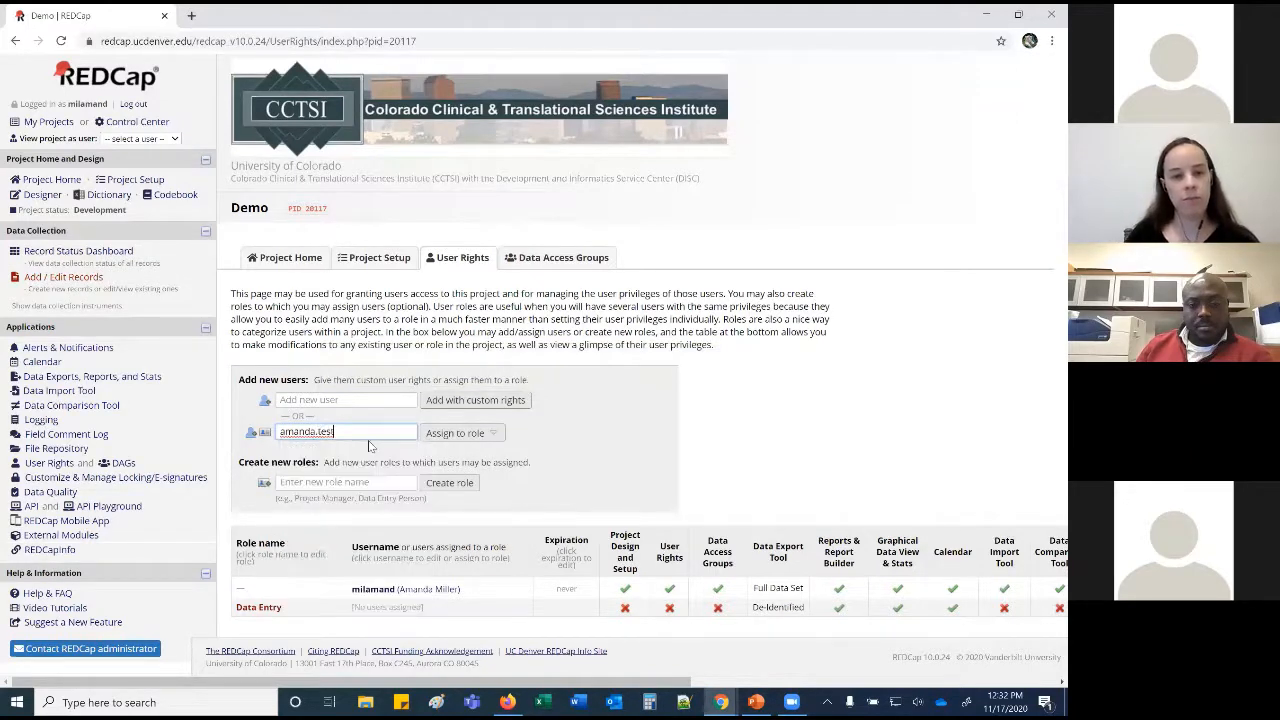
left_click(452, 437)
left_click(448, 464)
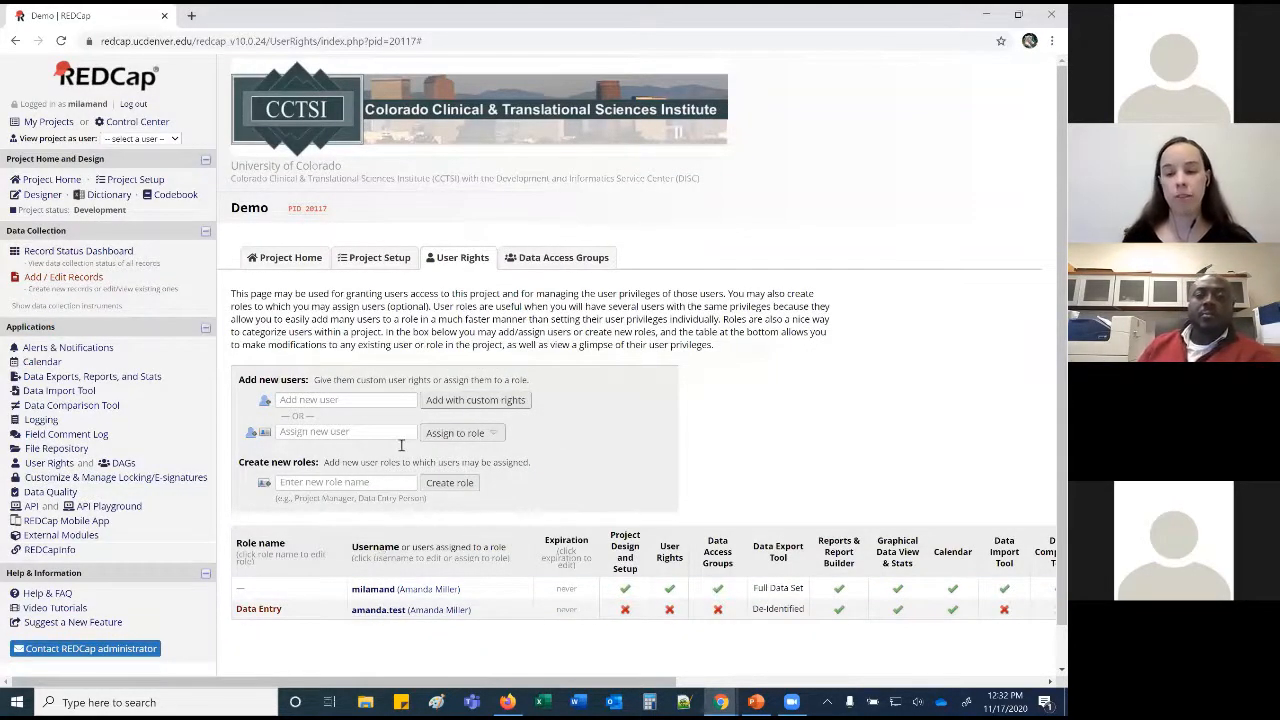
left_click(533, 259)
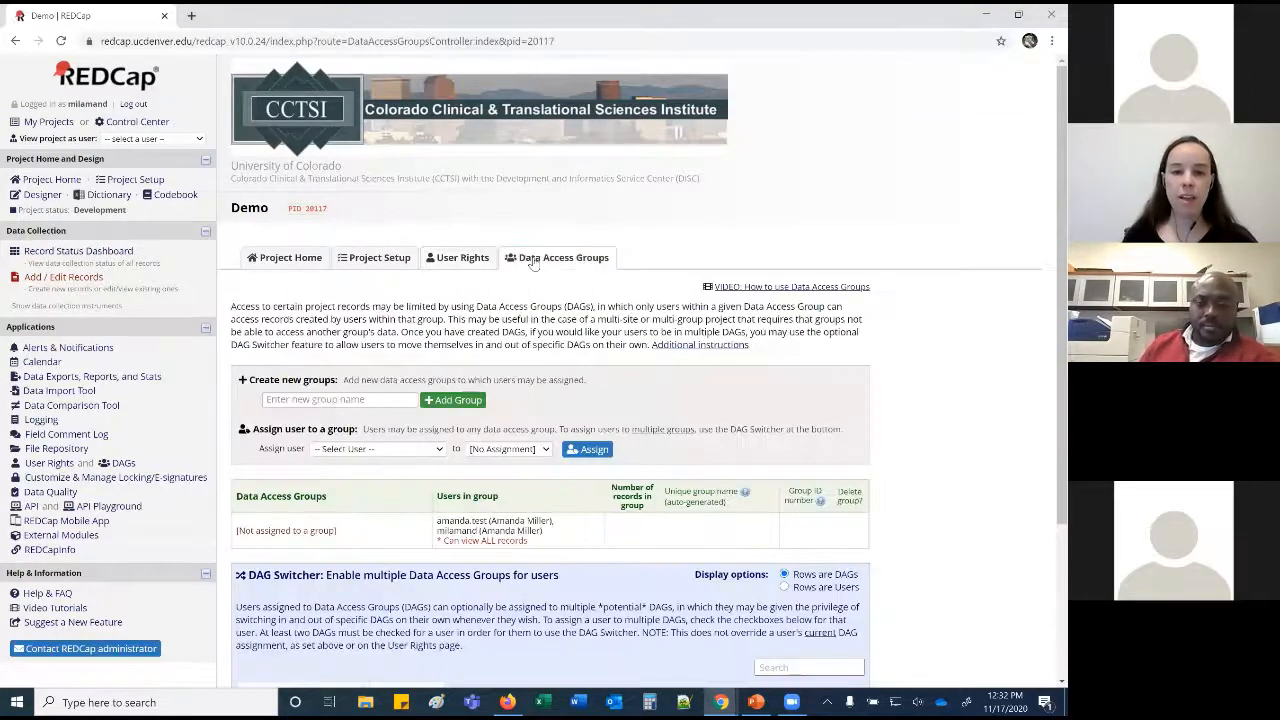
Create a data access group named 'UCD'.
scroll(533, 262, "down", 1)
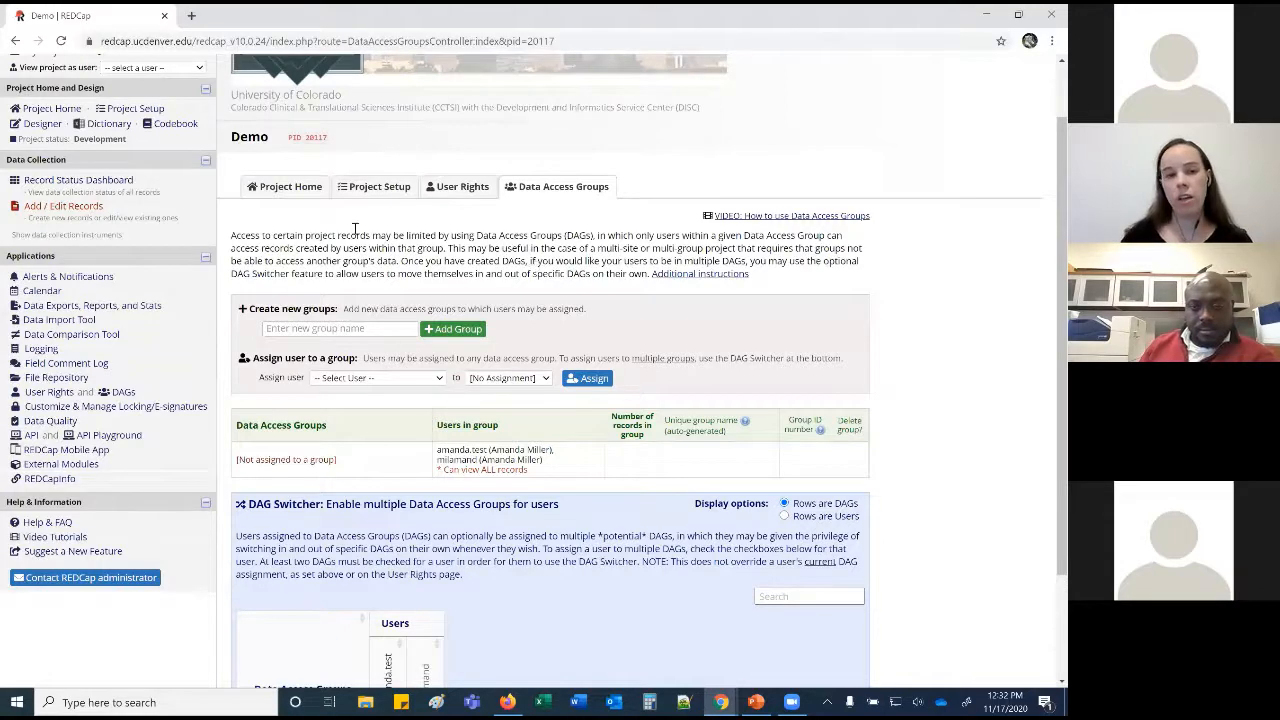
left_click(335, 329)
type("UCD")
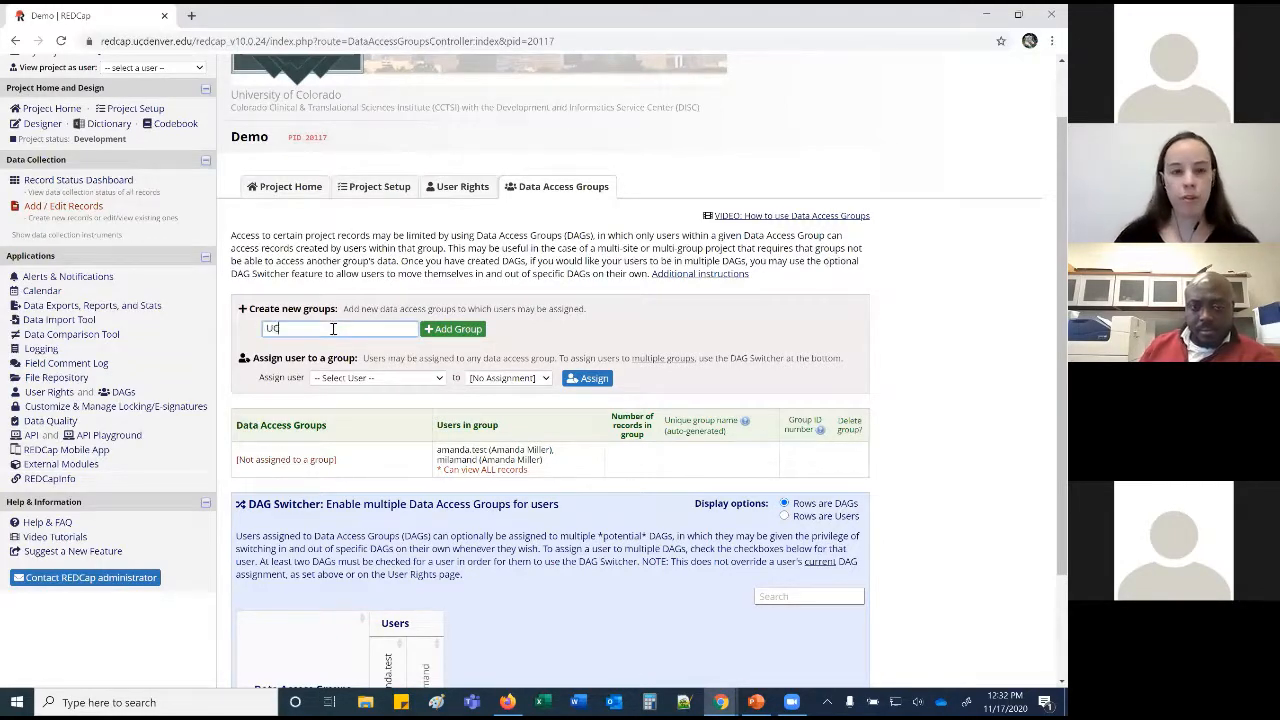
left_click(468, 332)
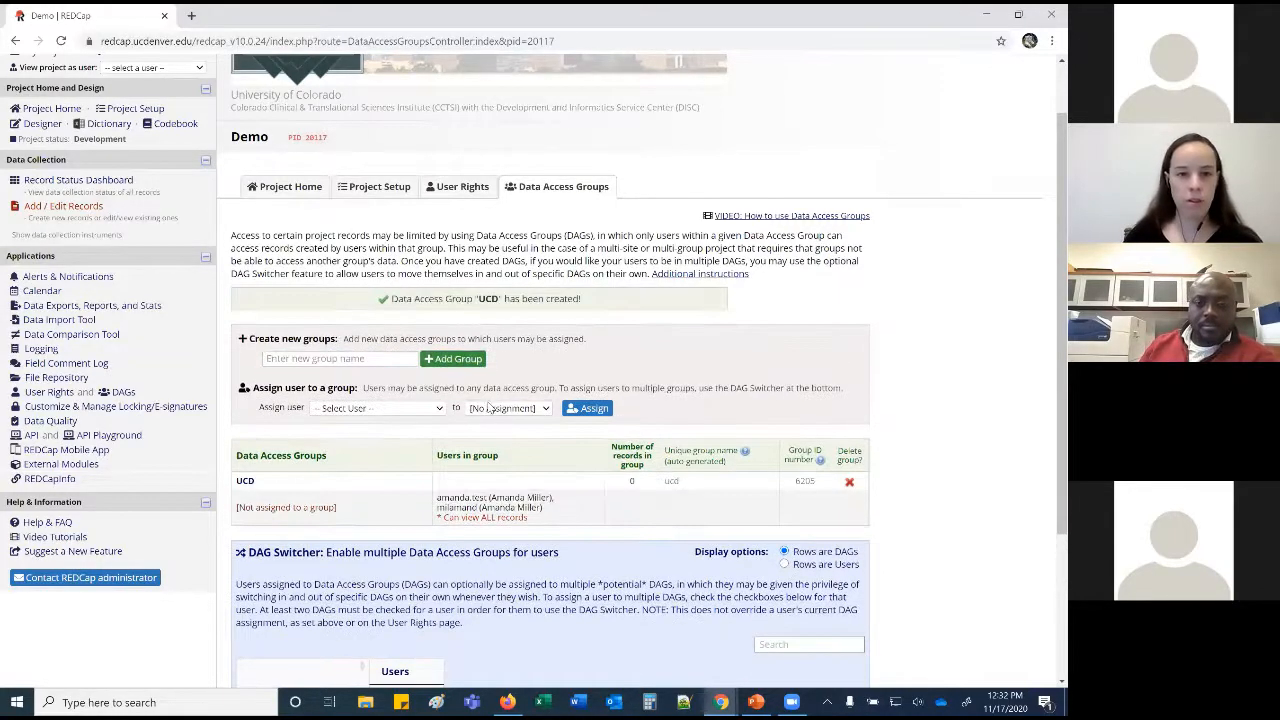
Assign the test user account to the UCD data access group.
left_click(405, 410)
left_click(372, 450)
left_click(508, 408)
left_click(505, 451)
left_click(586, 413)
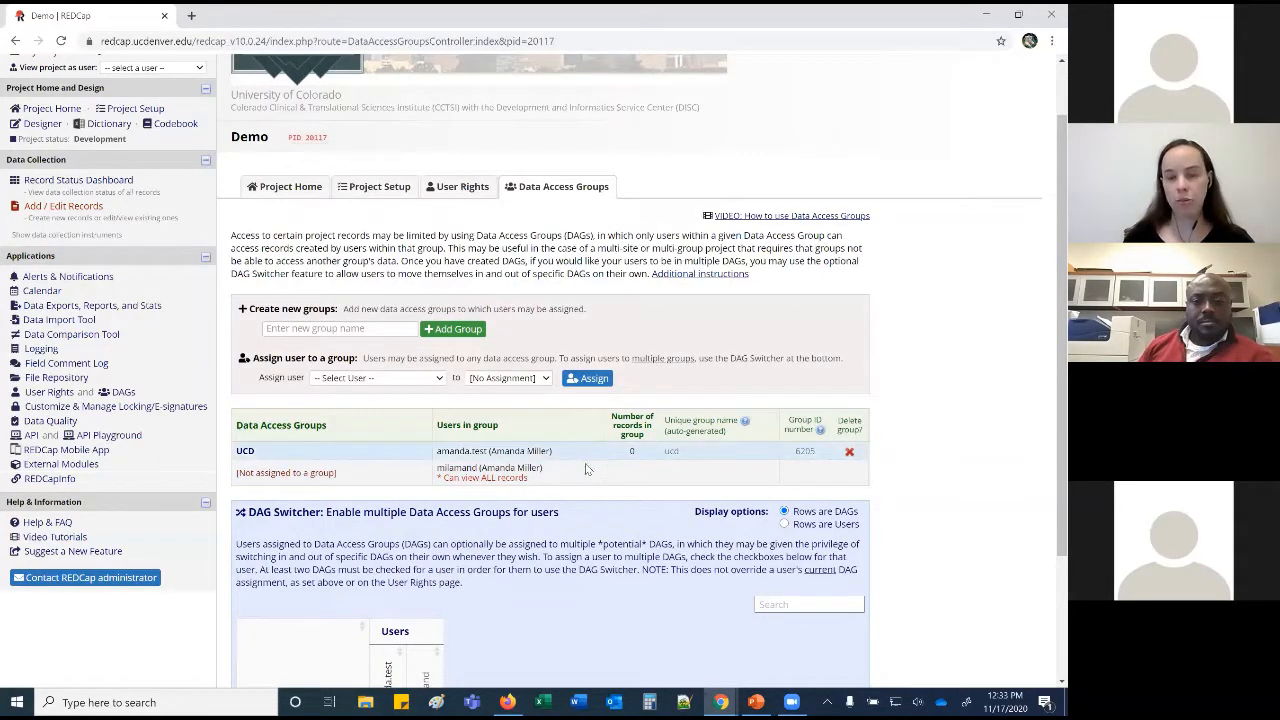
scroll(590, 455, "down", 3)
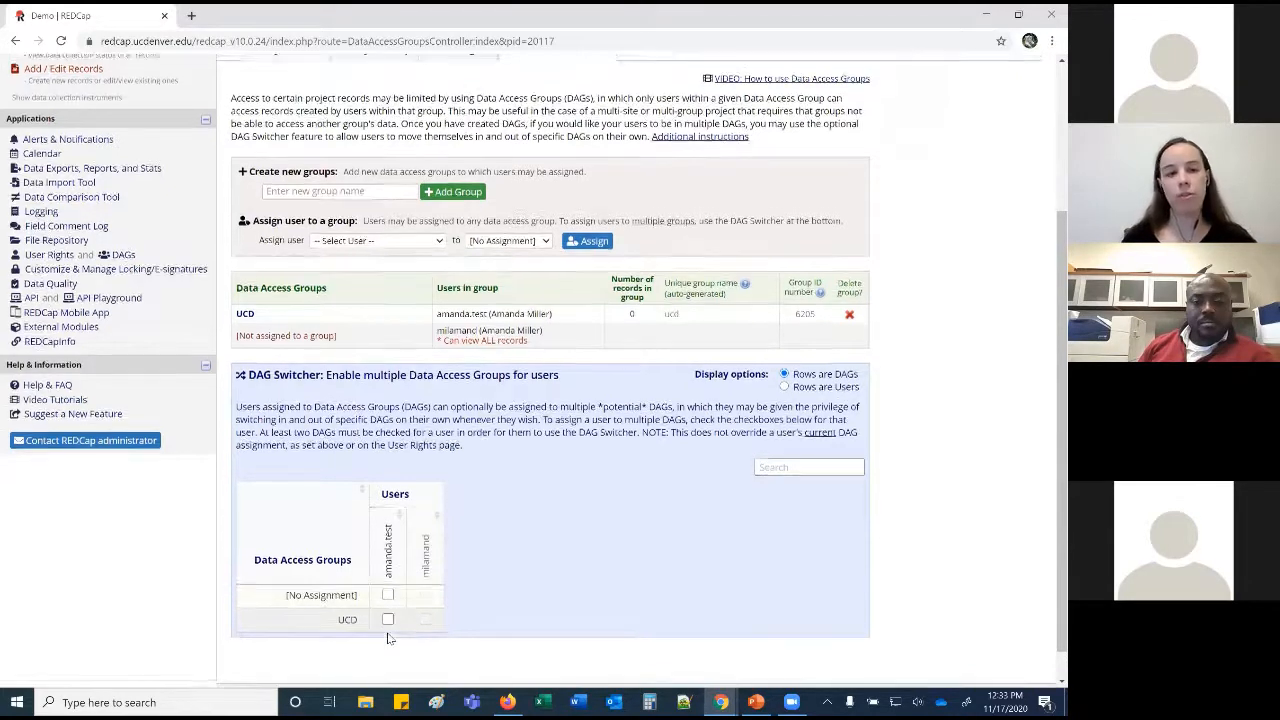
scroll(380, 500, "up", 3)
Scroll through the setup steps on the Demo project's Project Setup page.
left_click(372, 258)
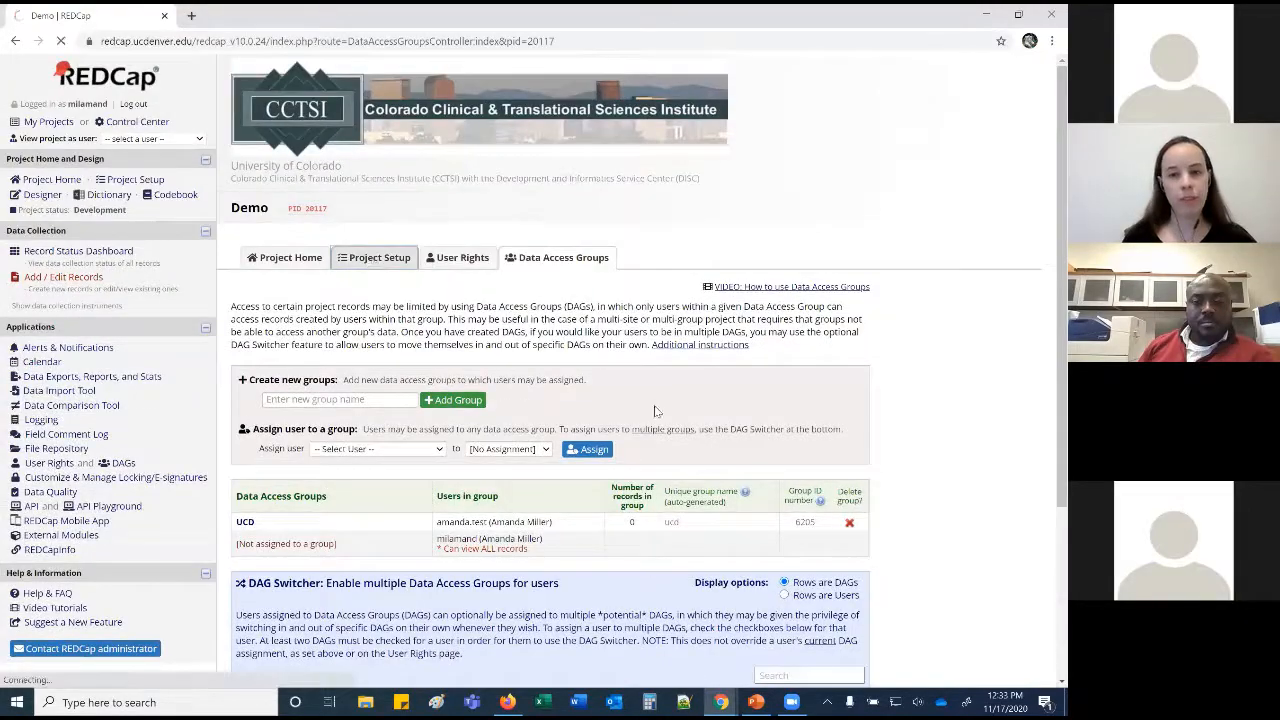
scroll(687, 461, "down", 2)
scroll(687, 461, "down", 5)
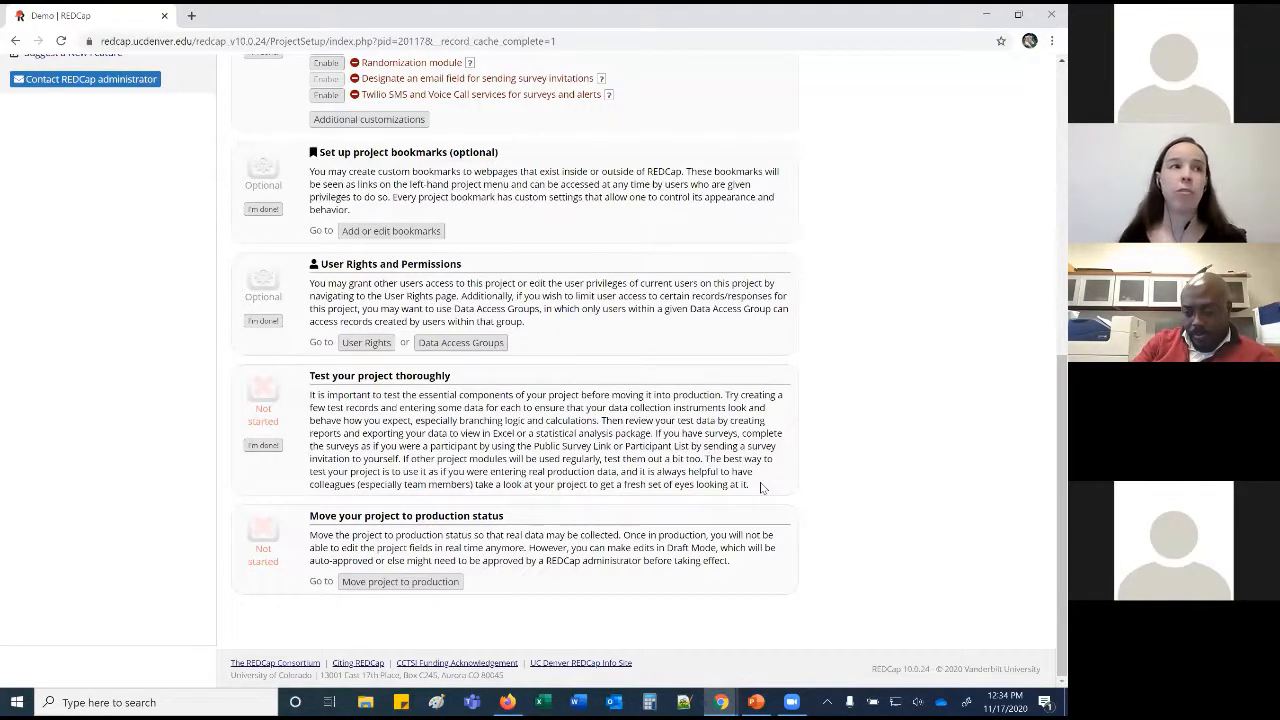
Review the move-to-production data options, then cancel so the project stays in development.
left_click(426, 584)
left_click(329, 383)
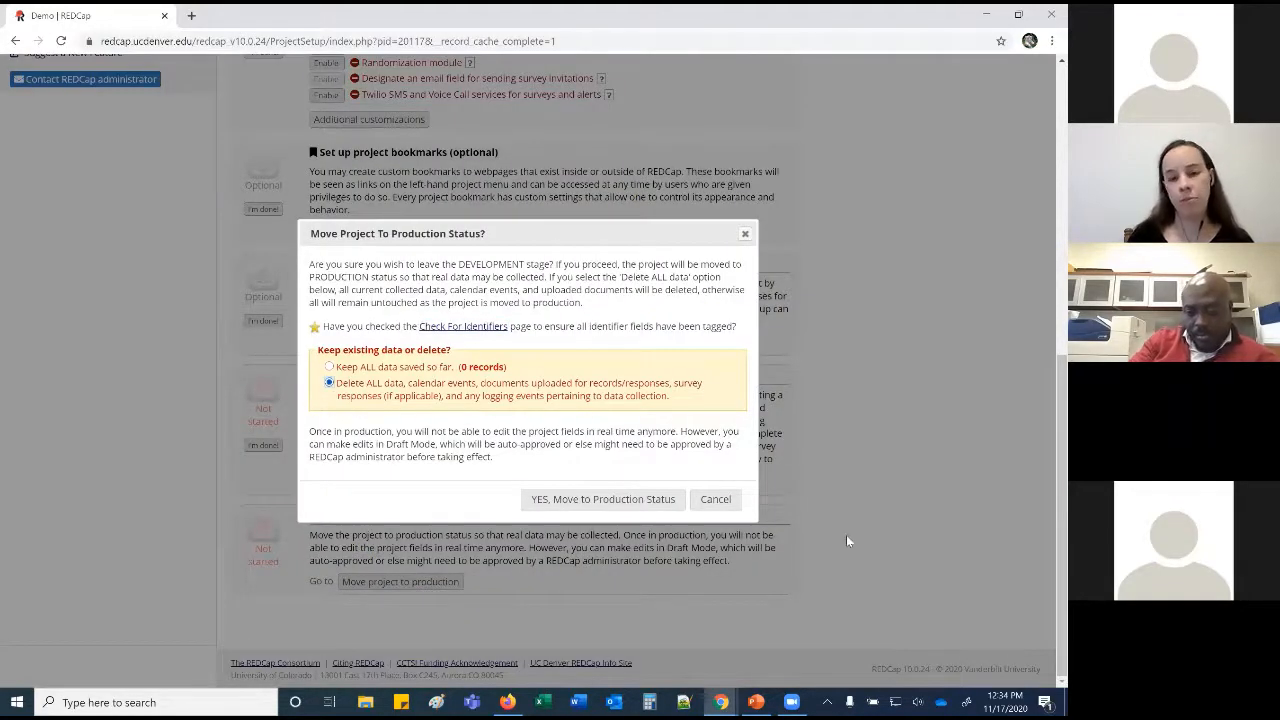
left_click(716, 500)
scroll(718, 502, "up", 2)
scroll(718, 502, "up", 5)
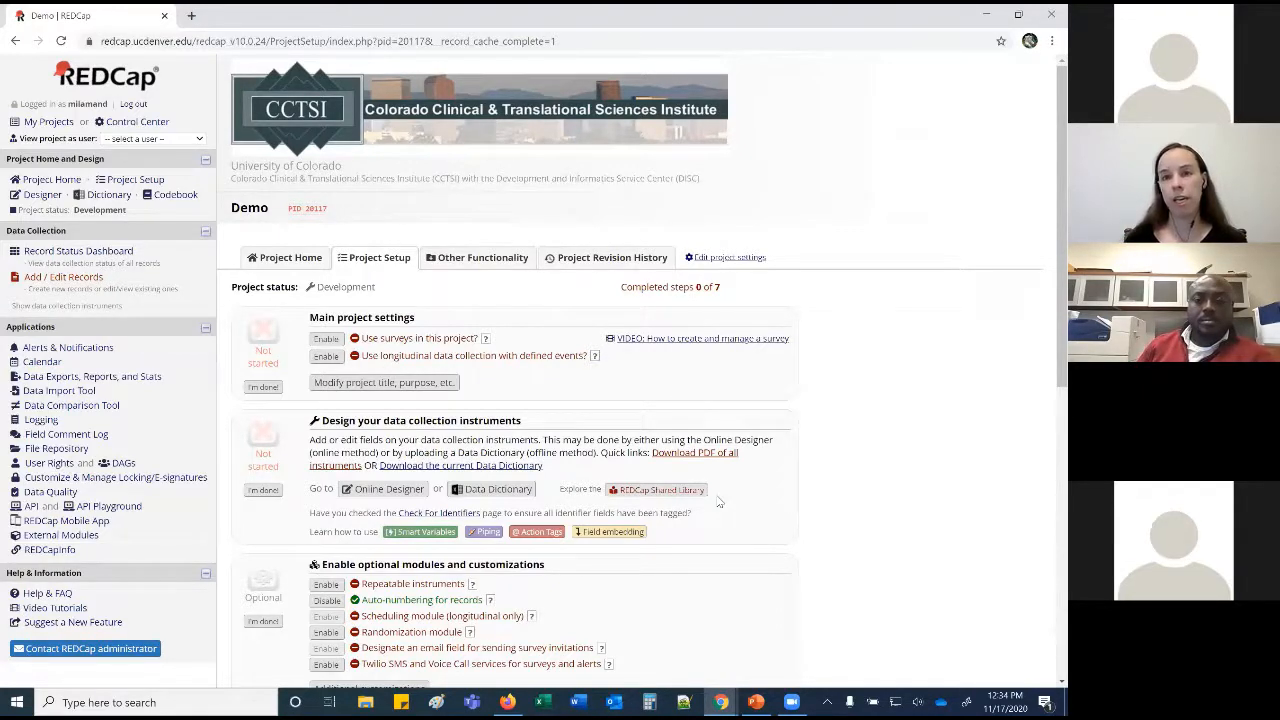
Start a new Favorites Survey record from the Record Status Dashboard.
left_click(97, 254)
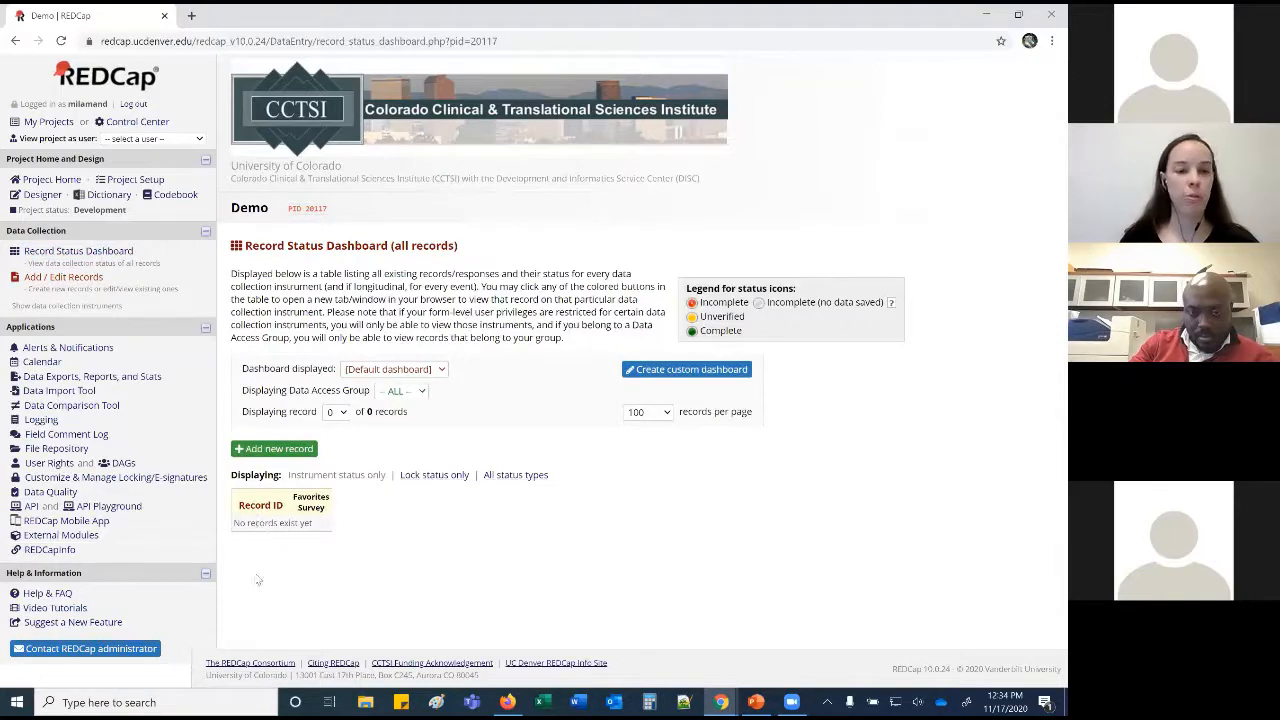
left_click(86, 280)
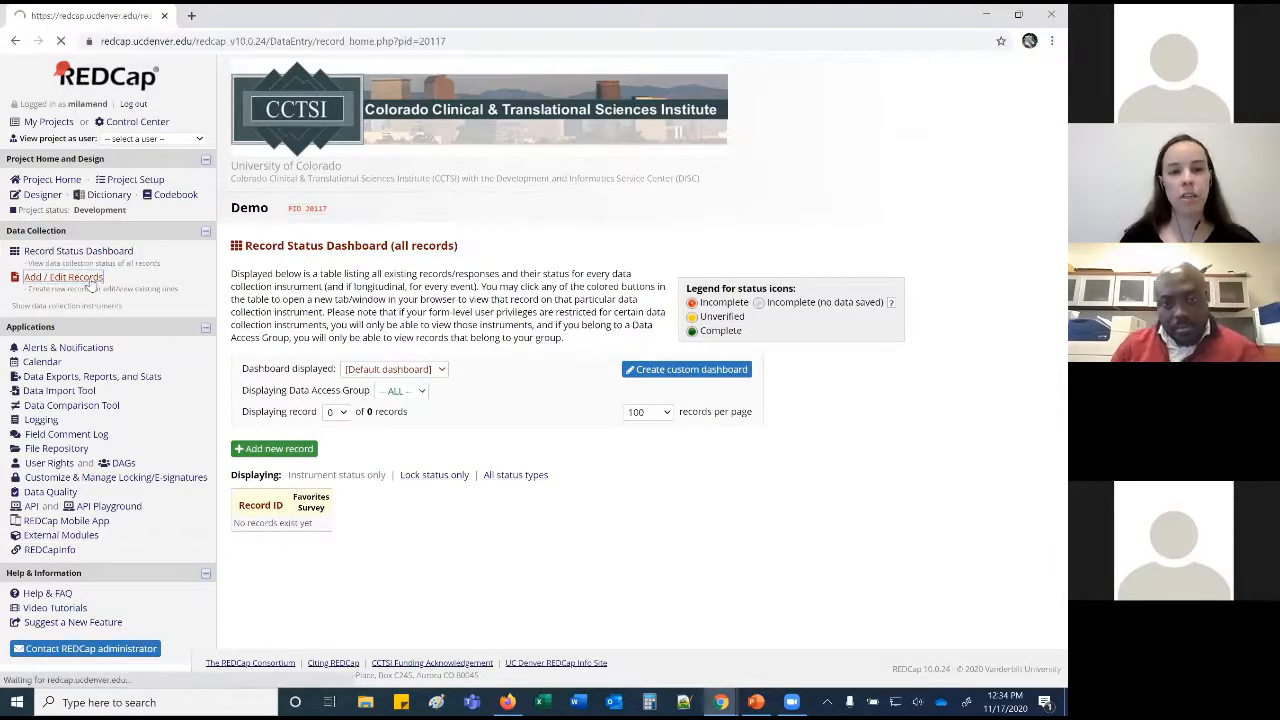
left_click(546, 417)
Fill in the first and last name and set date of birth to today, 11-17-2020.
left_click(633, 369)
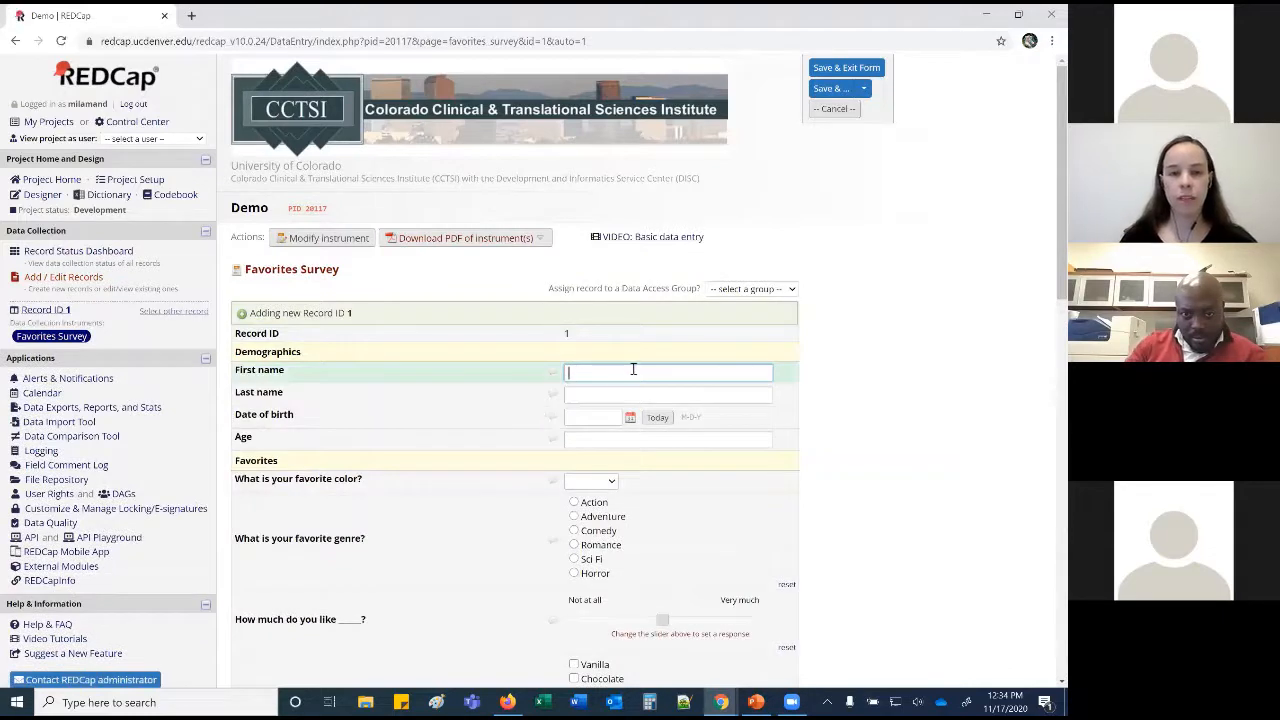
left_click(633, 369)
left_click(632, 402)
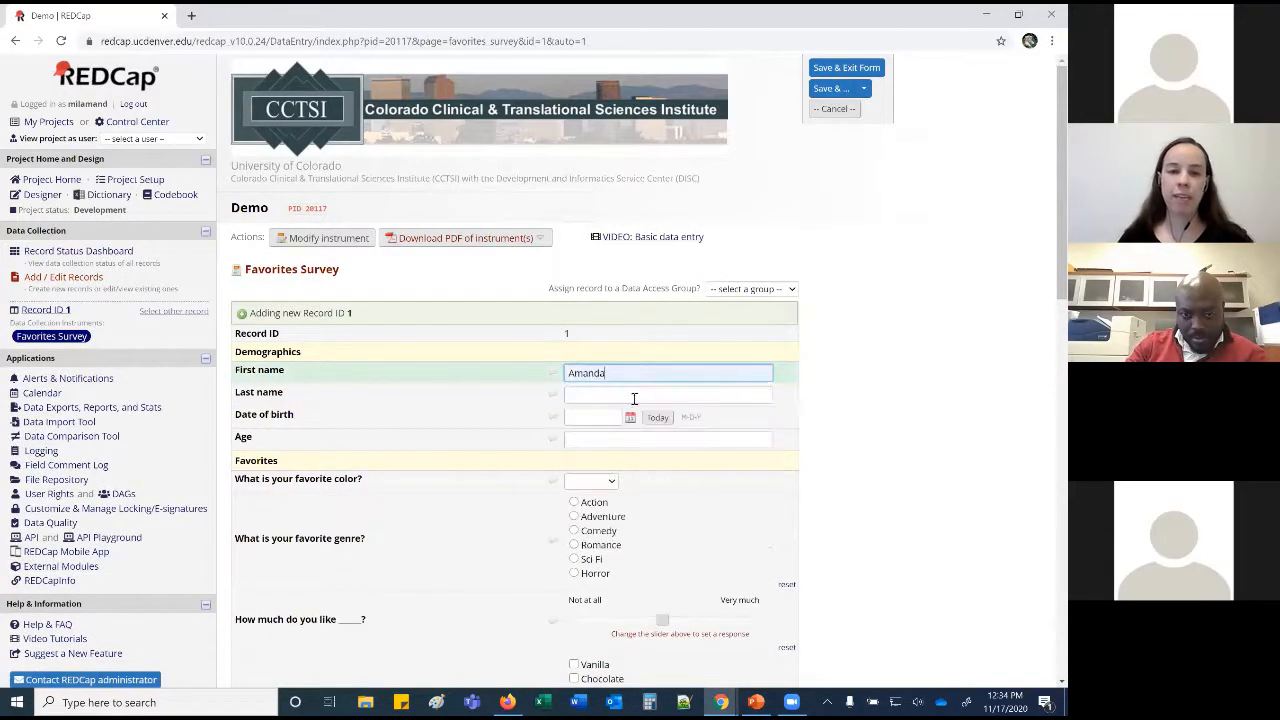
left_click(639, 395)
type("Miller")
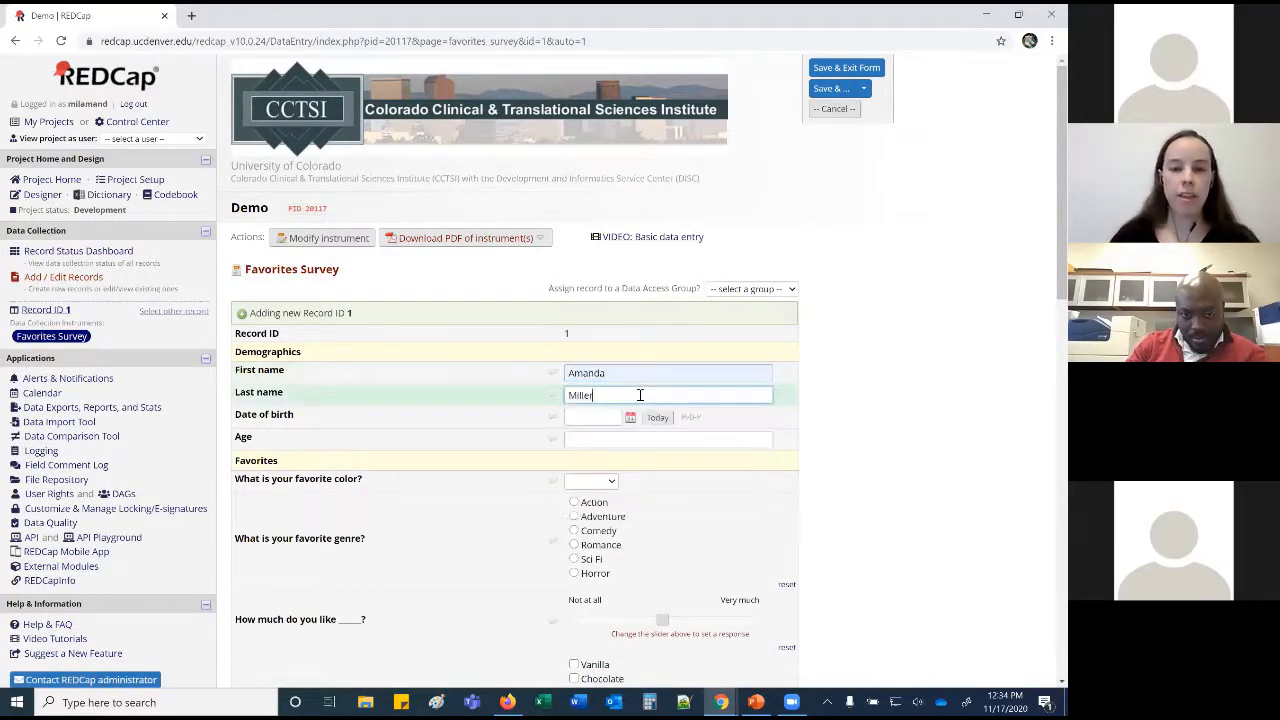
key("Tab")
left_click(657, 417)
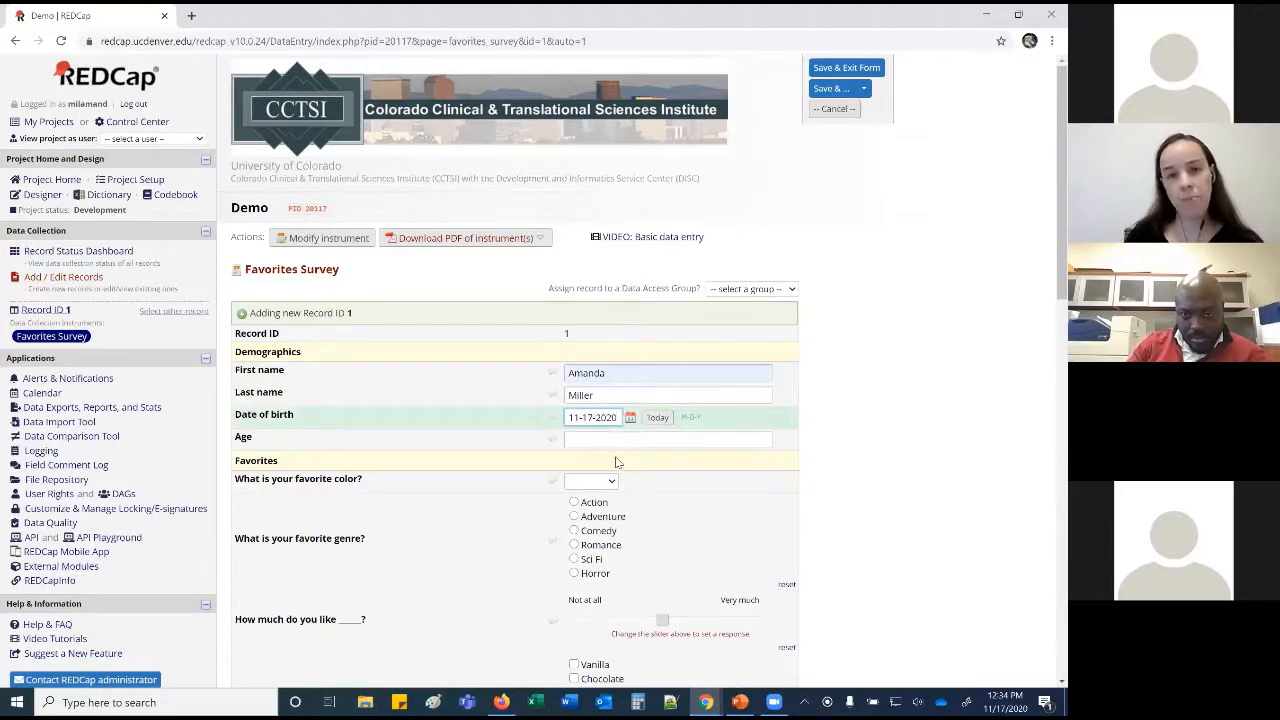
Enter 'asdf' as Age and dismiss the not-a-number warning.
left_click(615, 442)
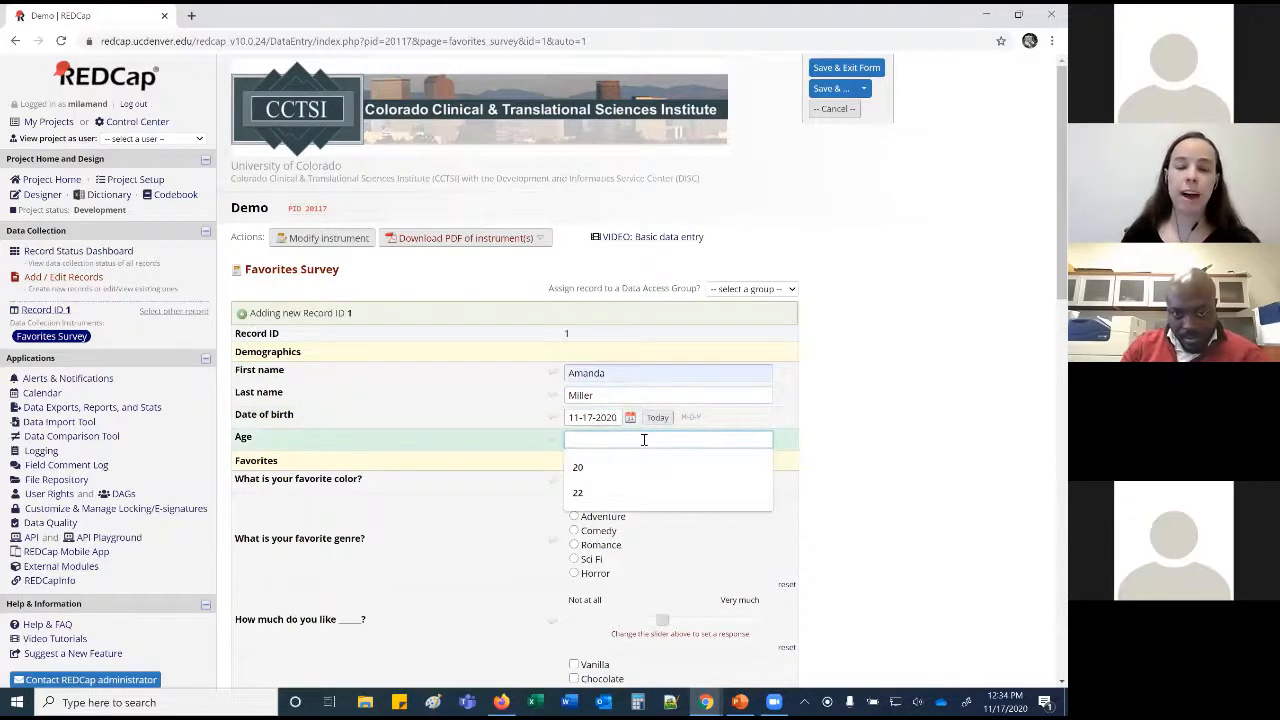
type("asdf")
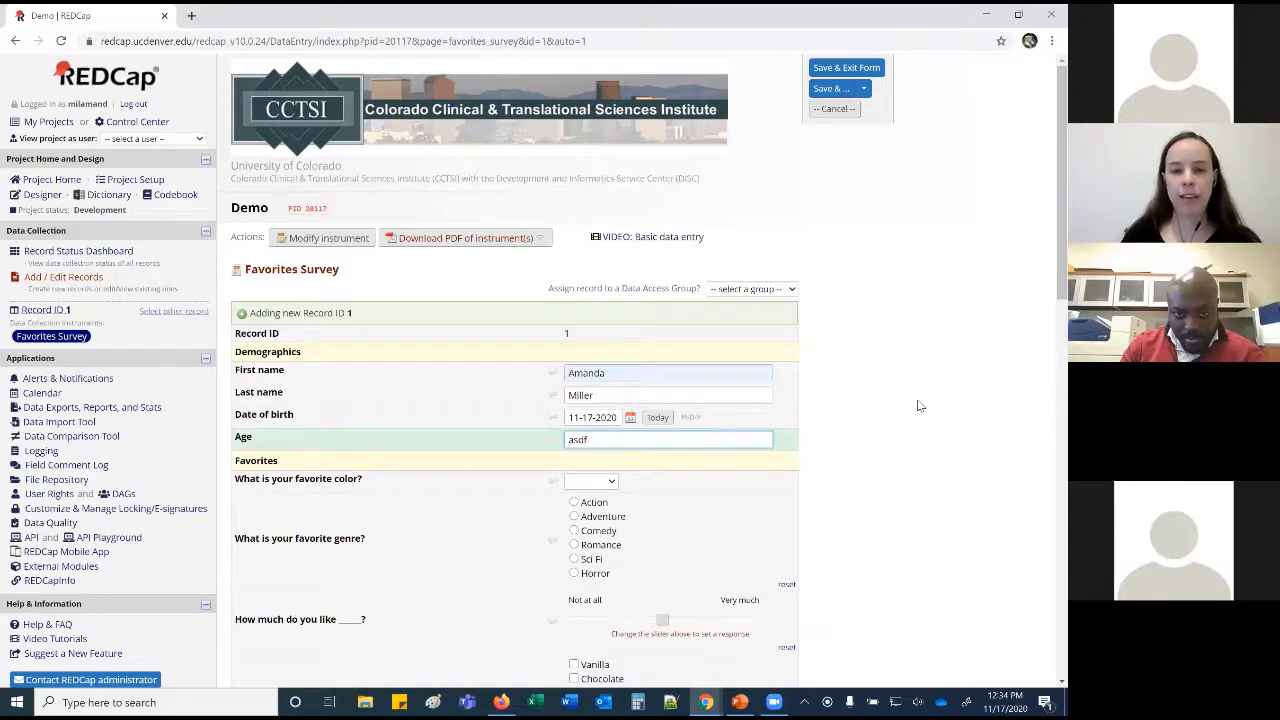
left_click(918, 405)
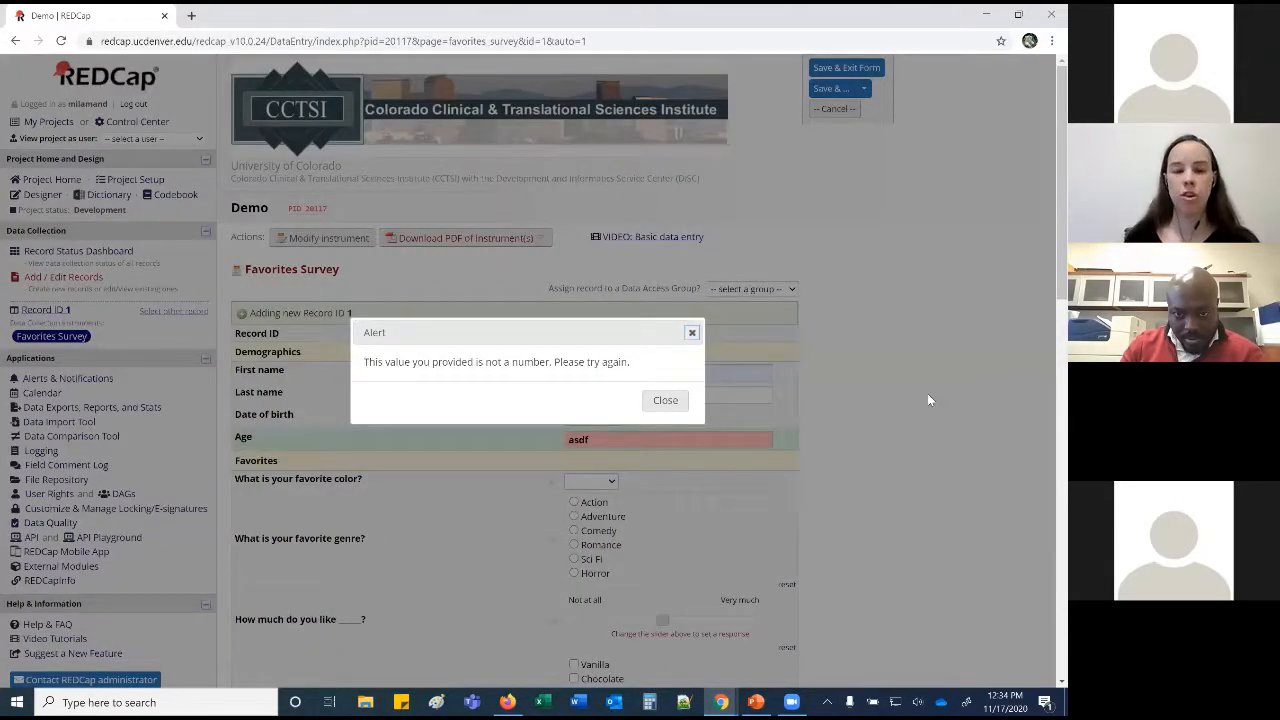
key("Return")
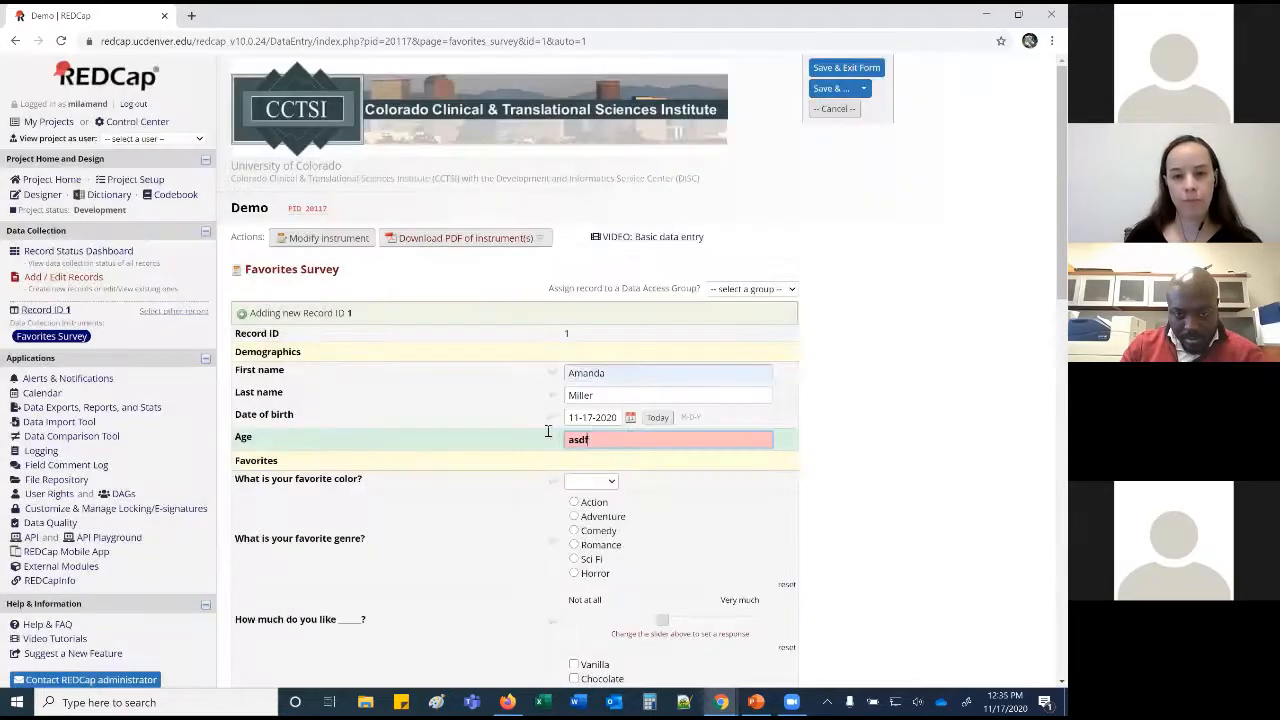
Enter age 111, dismiss the out-of-range warning, then correct the age to 20.
type("111")
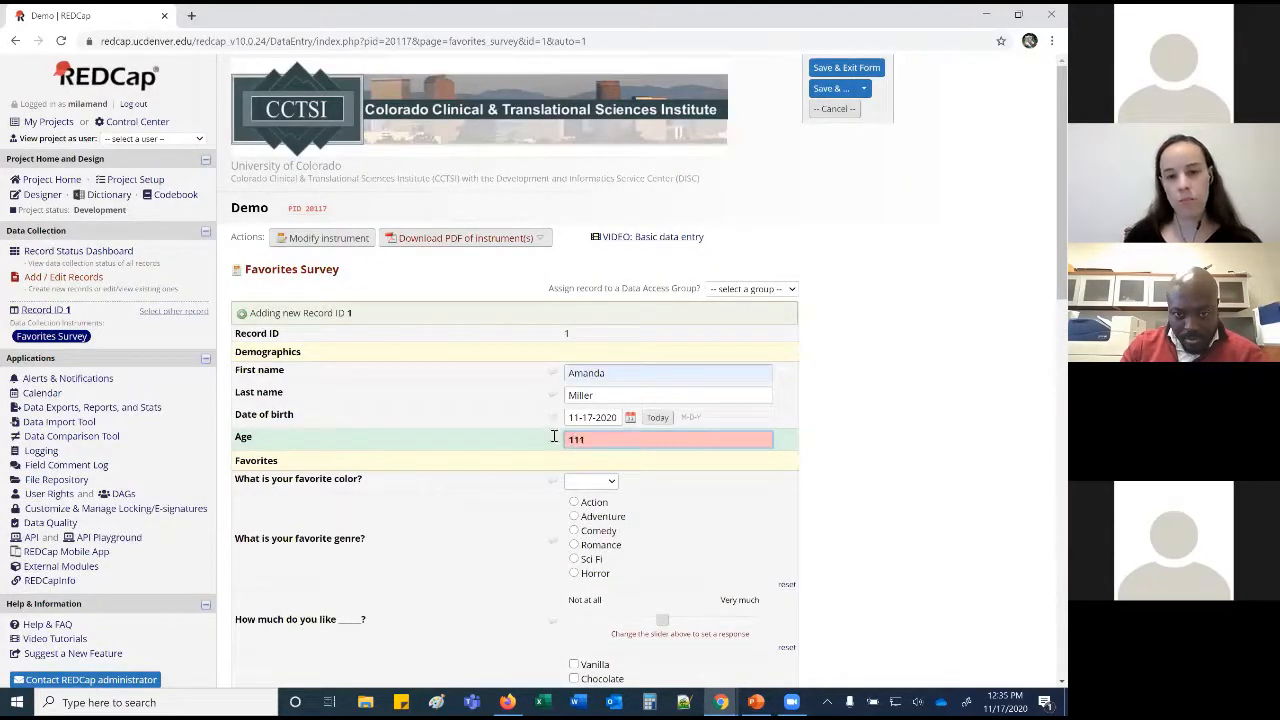
left_click(849, 455)
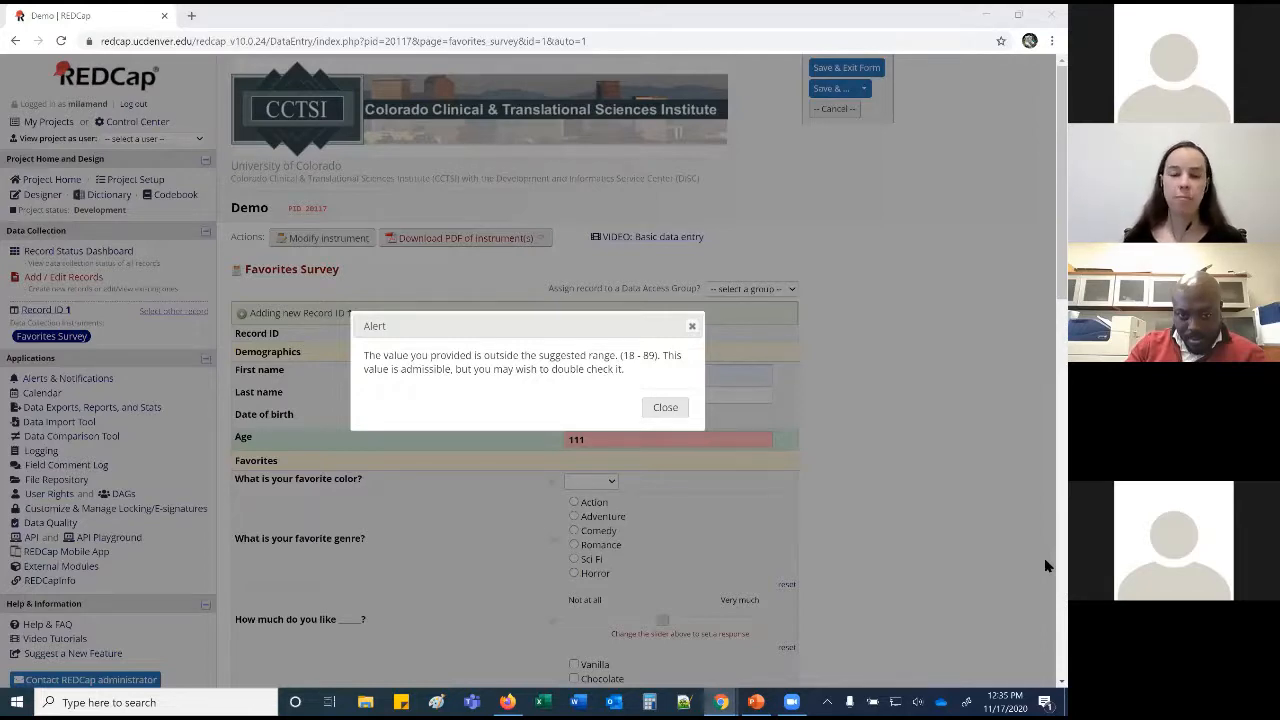
left_click(665, 407)
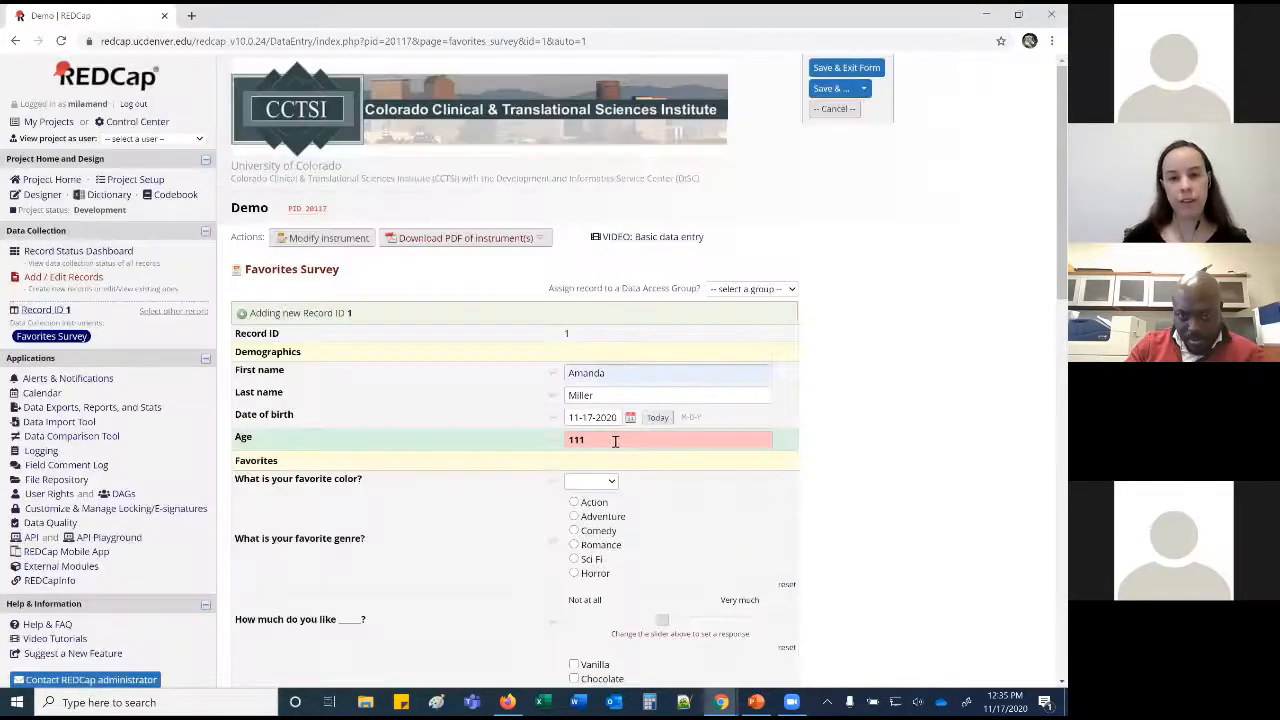
key("BackSpace")
key("BackSpace")
key("BackSpace")
type("20")
left_click(822, 393)
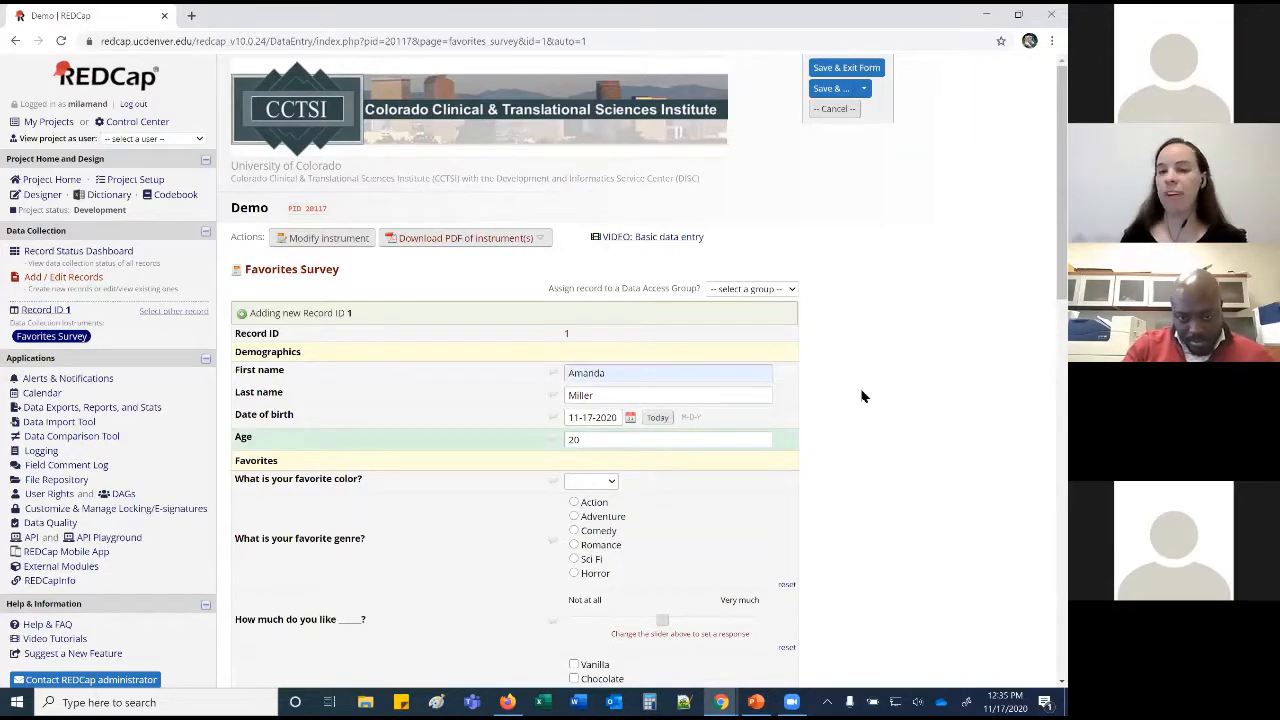
Choose Red as favorite color and Horror as genre, rating liking Horror Very much.
scroll(860, 397, "down", 1)
scroll(858, 397, "down", 4)
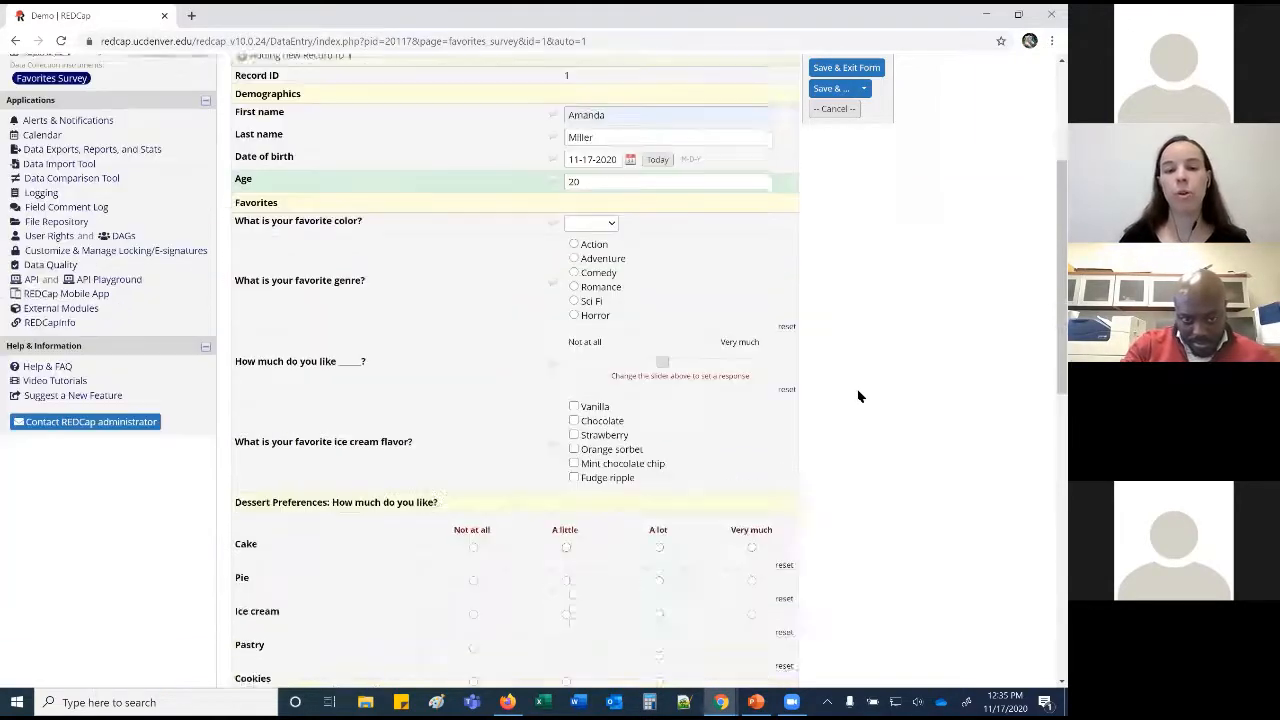
left_click(612, 199)
left_click(592, 242)
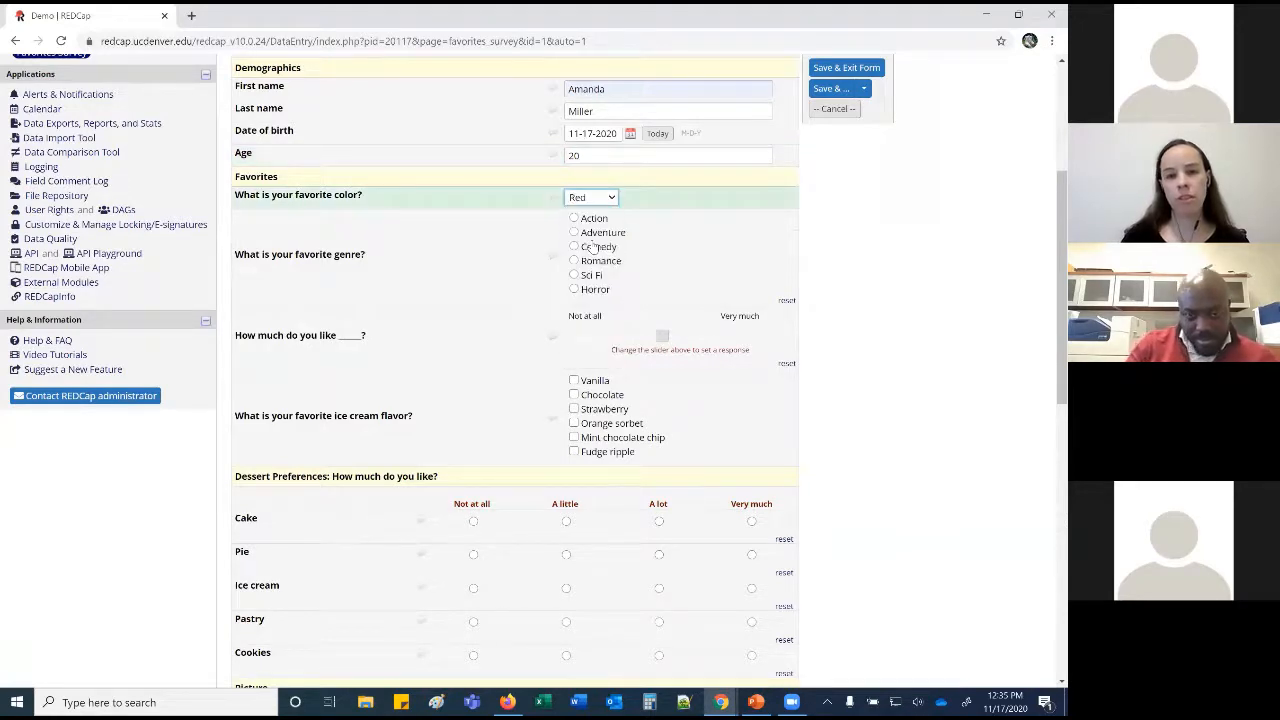
left_click(592, 222)
left_click(593, 233)
left_click(591, 250)
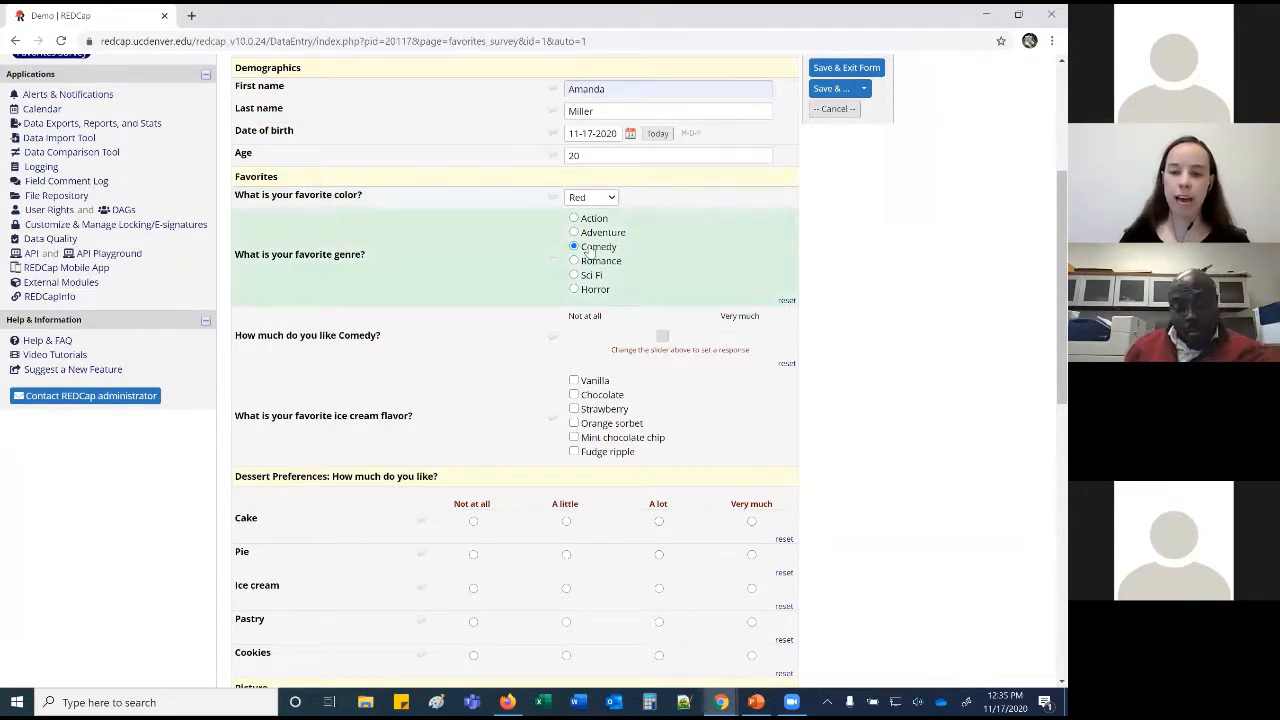
left_click(591, 221)
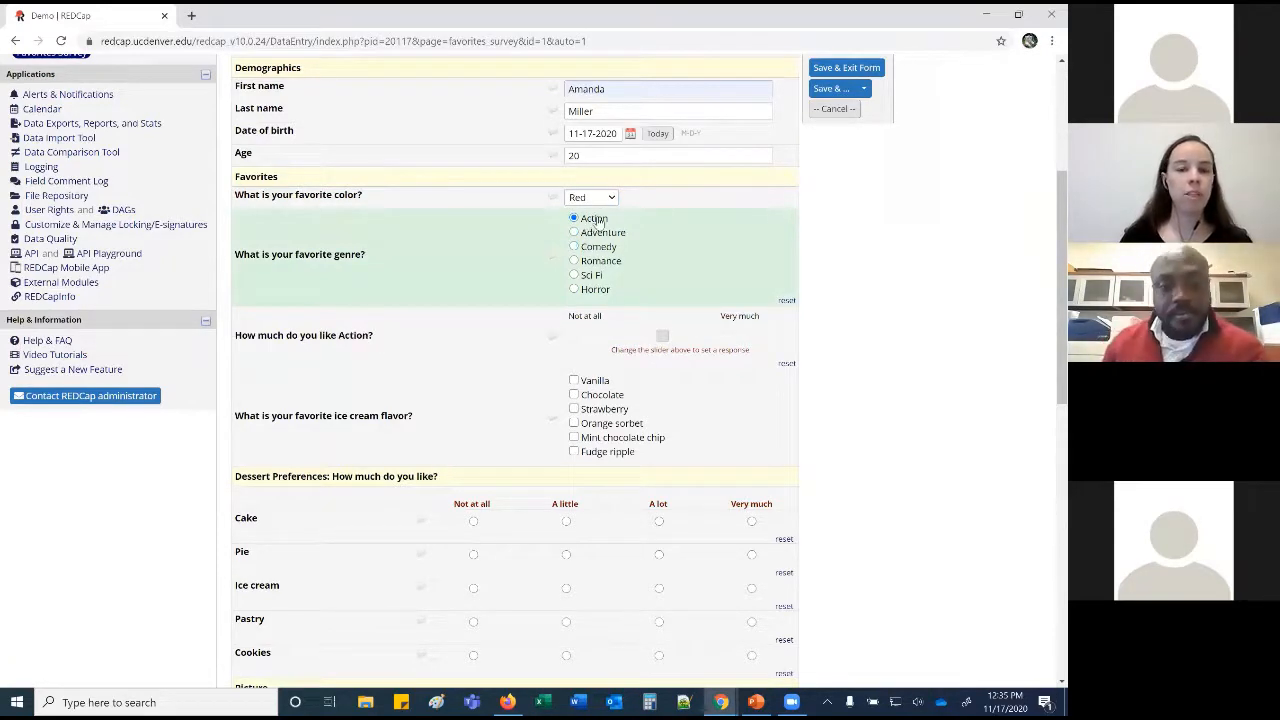
left_click(601, 233)
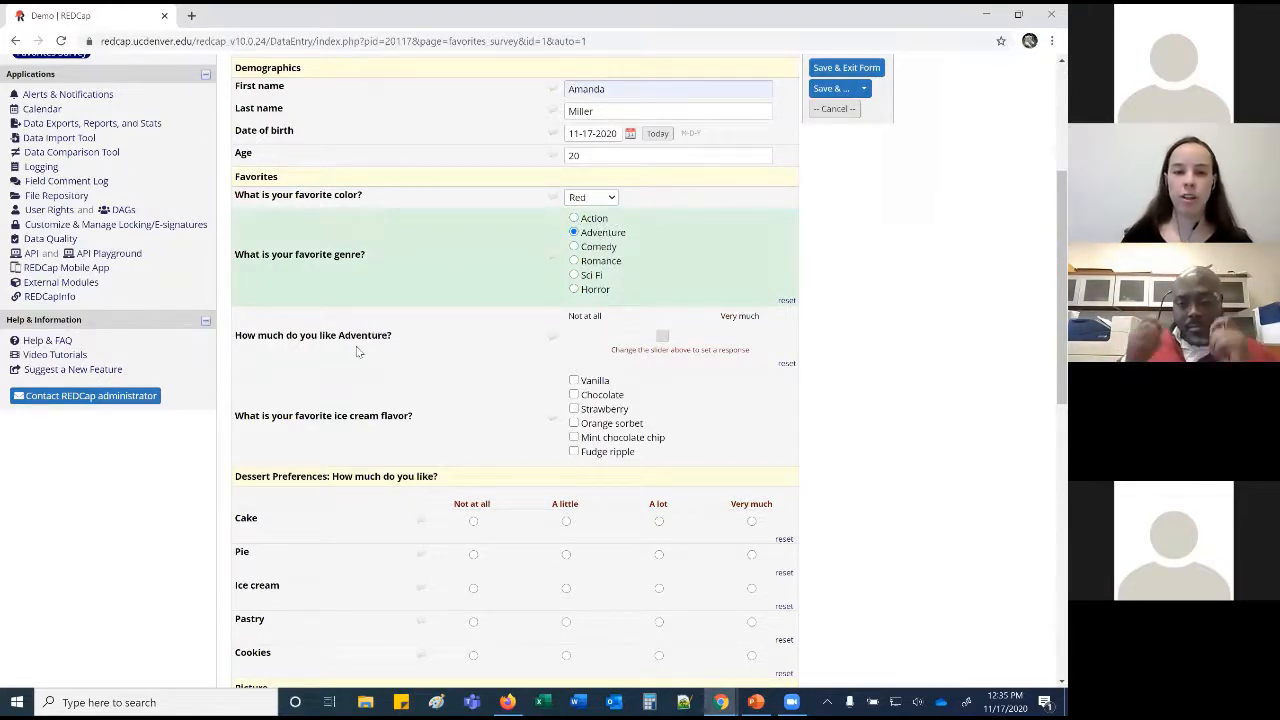
left_click(574, 246)
left_click(574, 261)
left_click(574, 275)
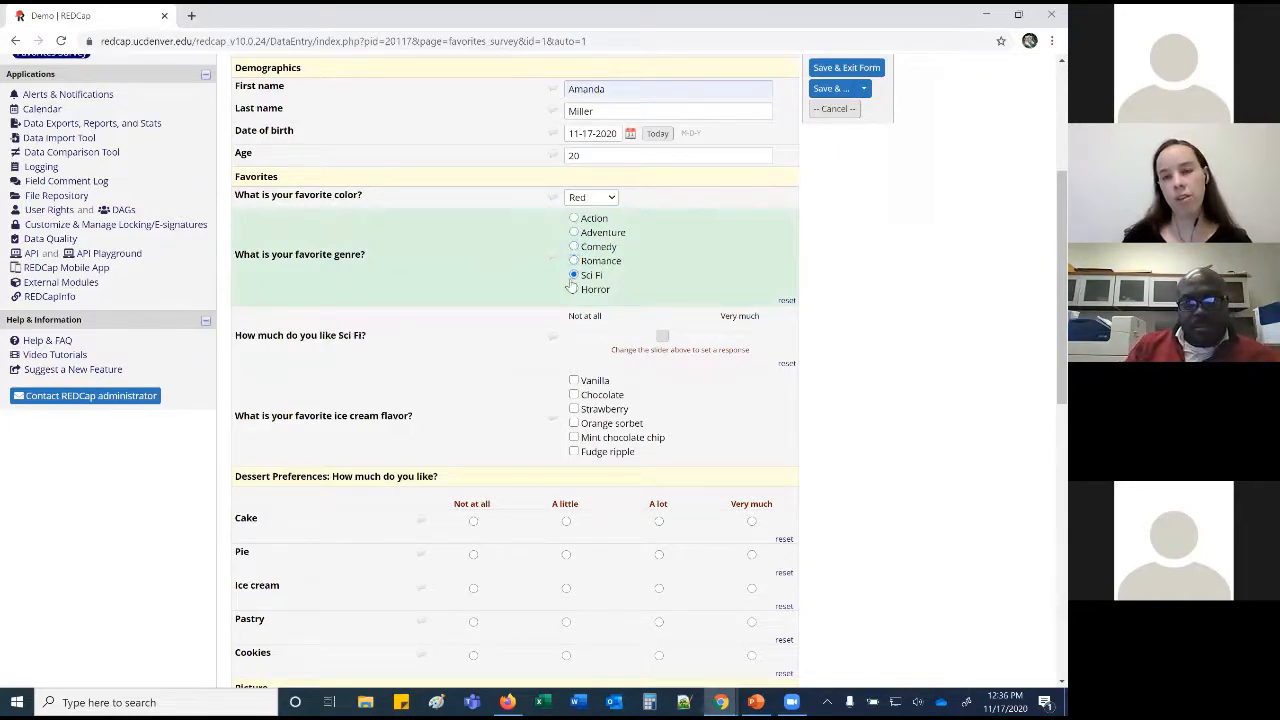
left_click(574, 289)
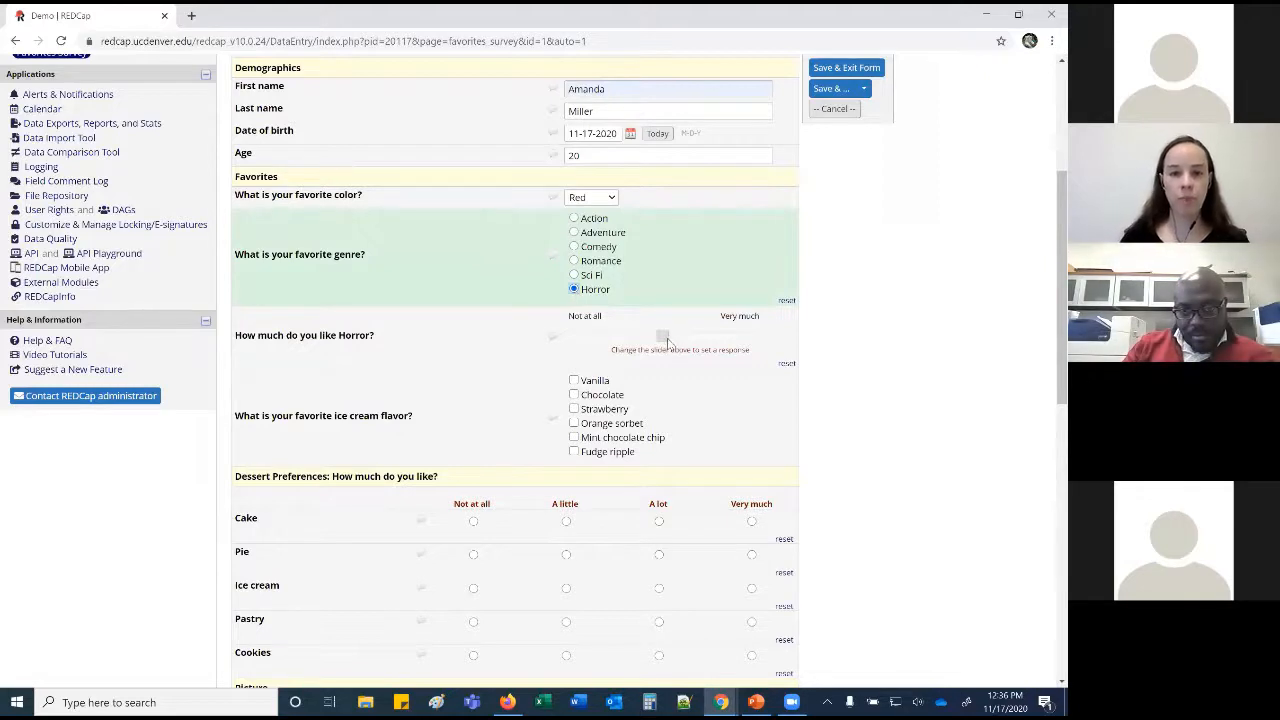
left_click(664, 337)
left_click_drag(665, 337, 711, 337)
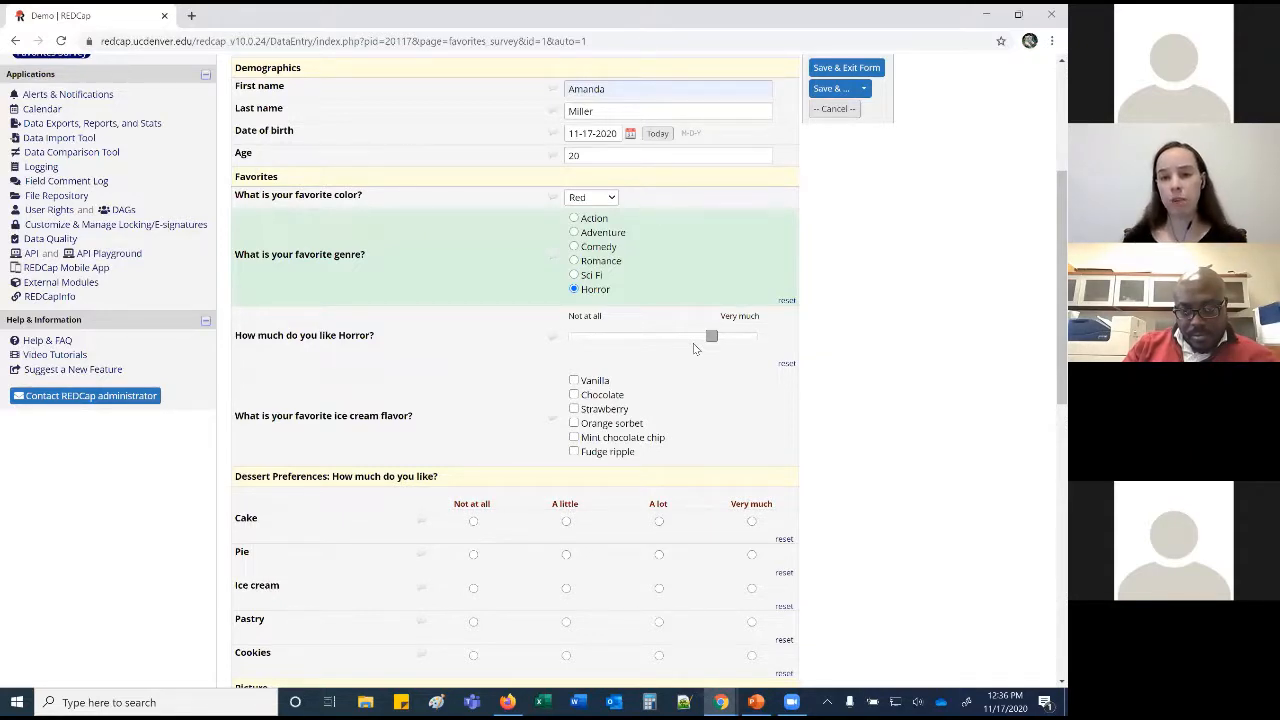
Tick Vanilla, Chocolate, Strawberry and Orange sorbet as favourite ice creams.
scroll(693, 347, "down", 1)
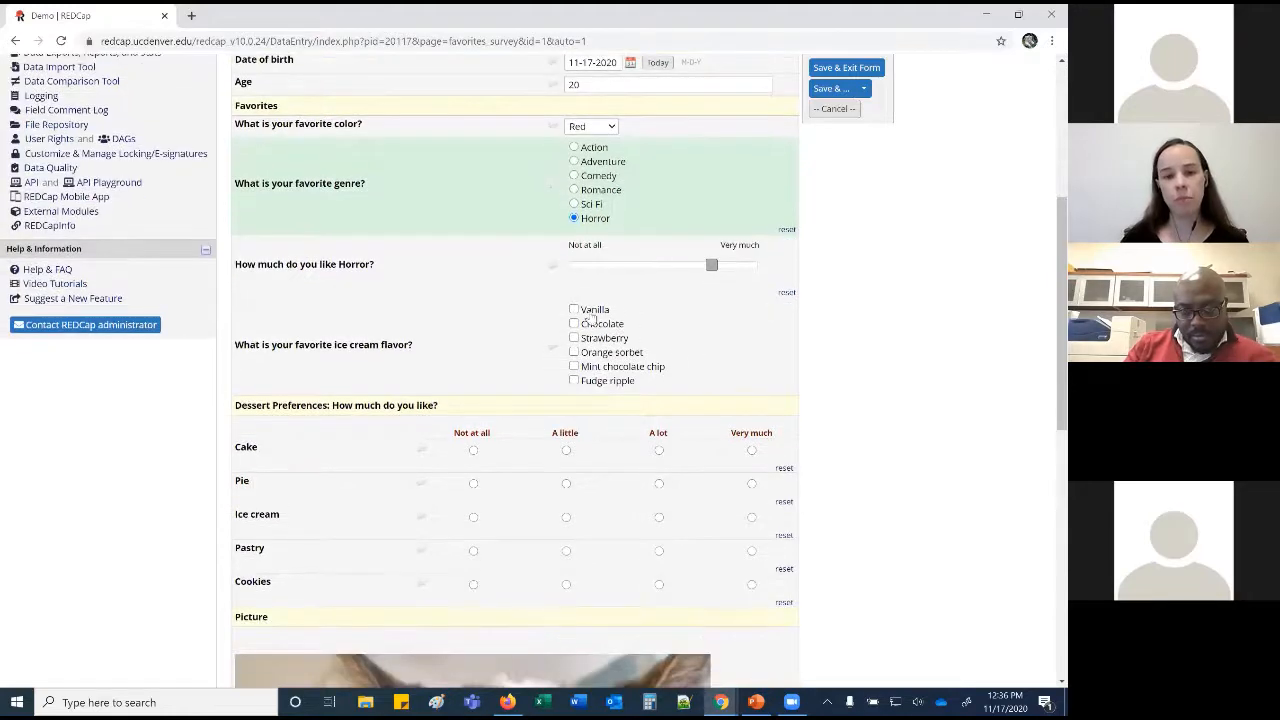
left_click(574, 310)
left_click(574, 324)
left_click(574, 338)
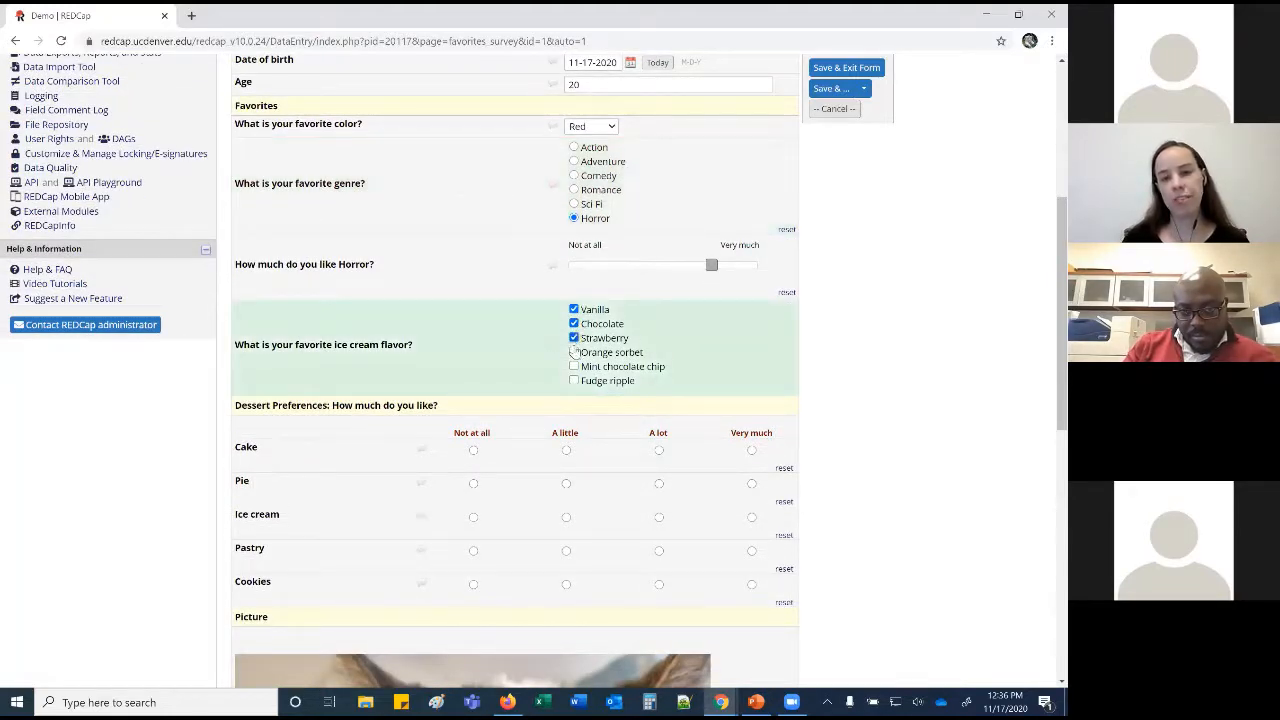
left_click(574, 352)
Rate desserts: Cake Very much, Pie A lot, Ice cream A little, Pastry Not at all, Cookies A little.
scroll(478, 278, "down", 2)
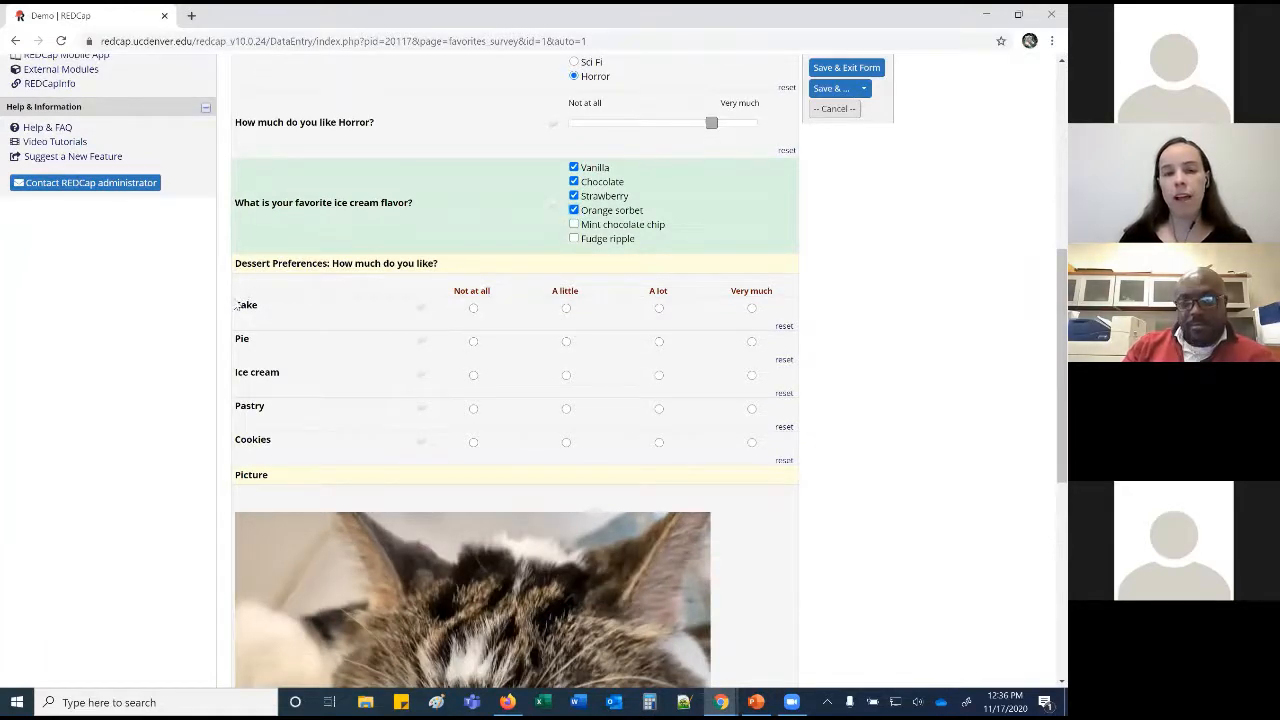
left_click(751, 308)
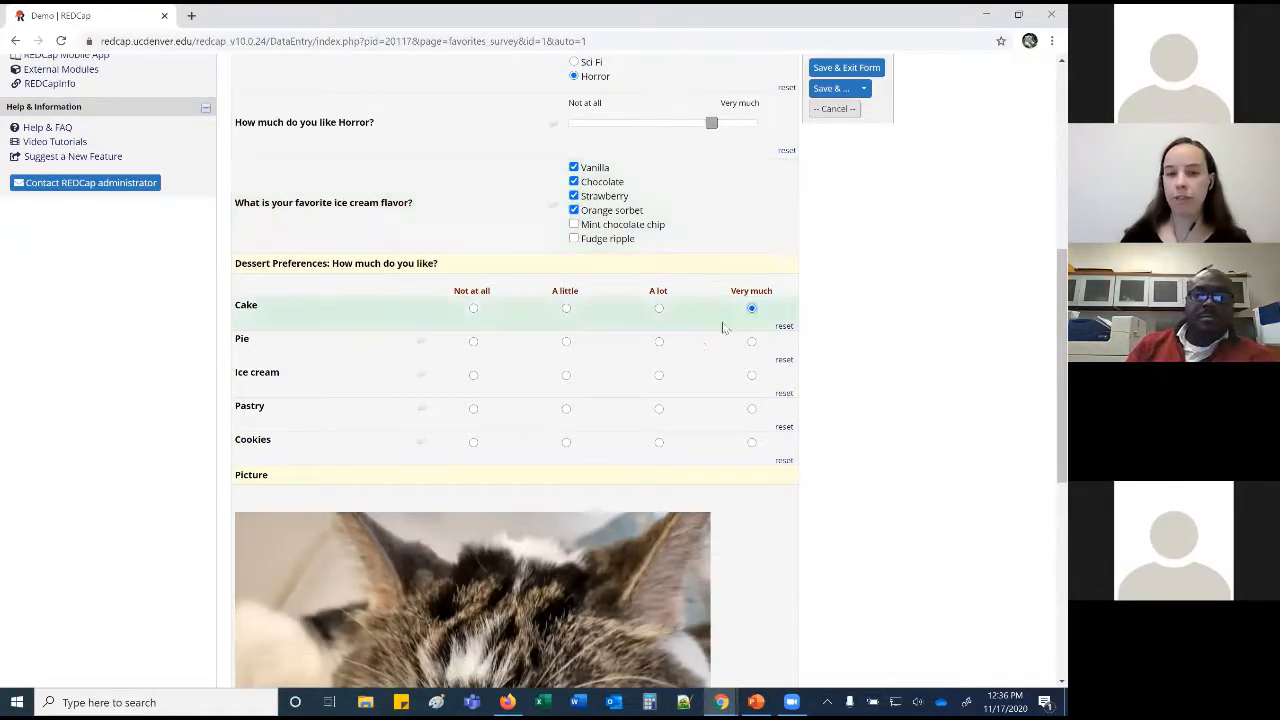
left_click(659, 341)
left_click(566, 376)
left_click(473, 408)
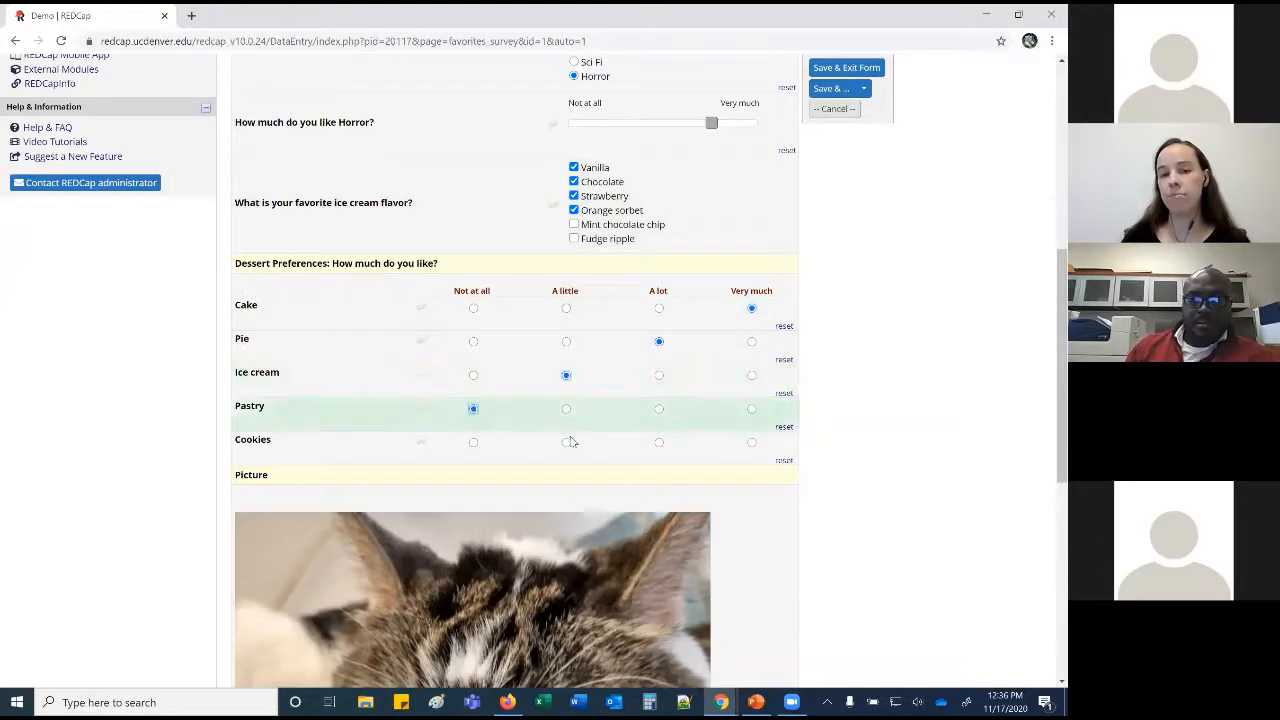
left_click(568, 447)
left_click(567, 446)
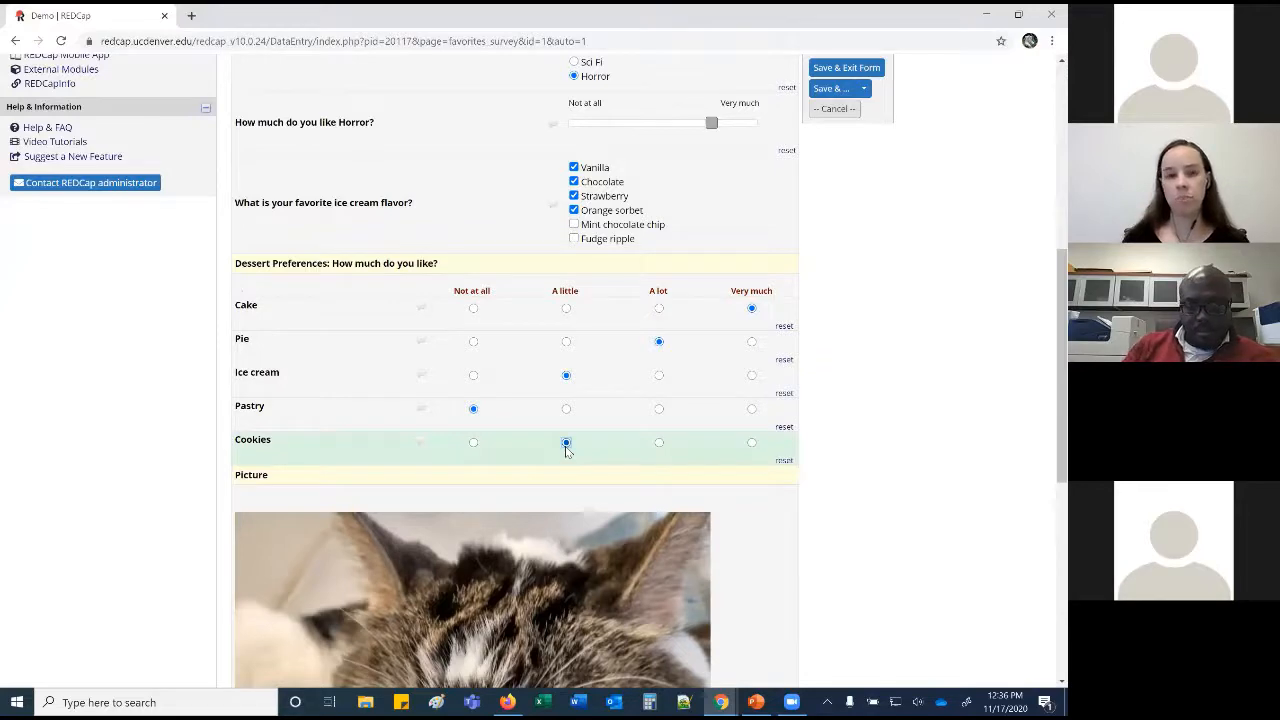
scroll(565, 446, "down", 4)
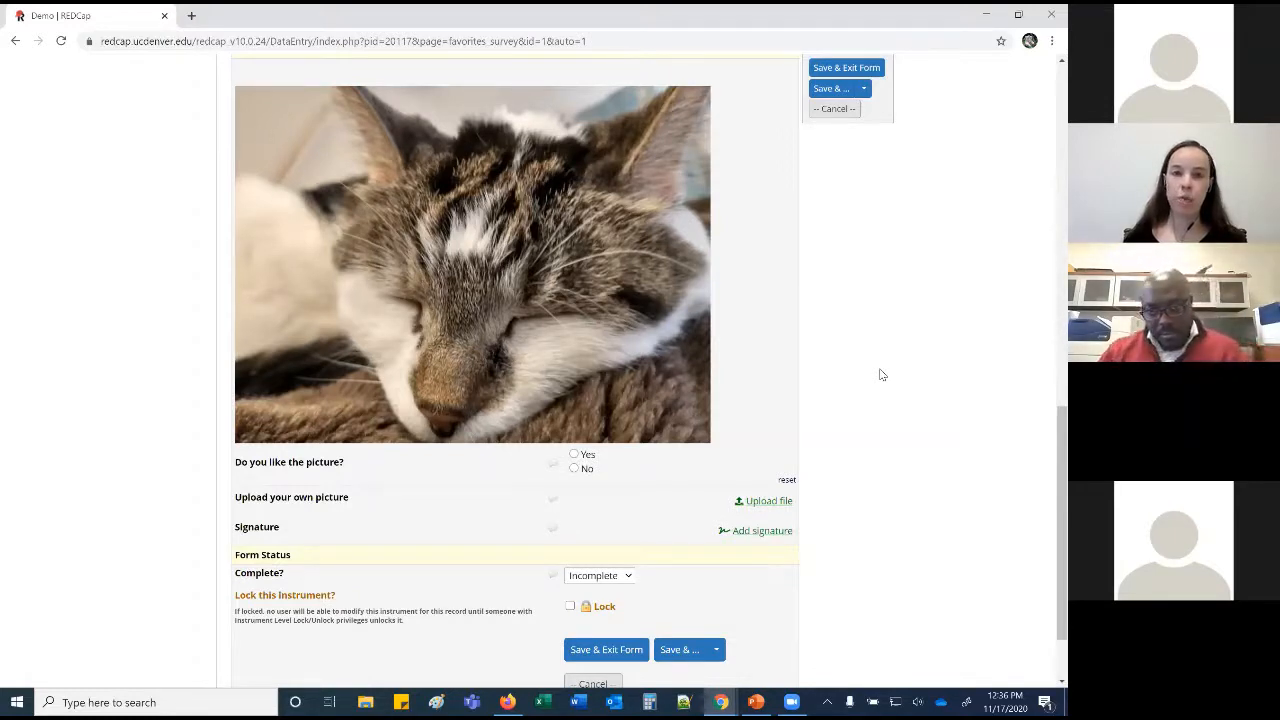
Answer No to liking the picture and close the file upload without a file.
left_click(574, 454)
left_click(575, 470)
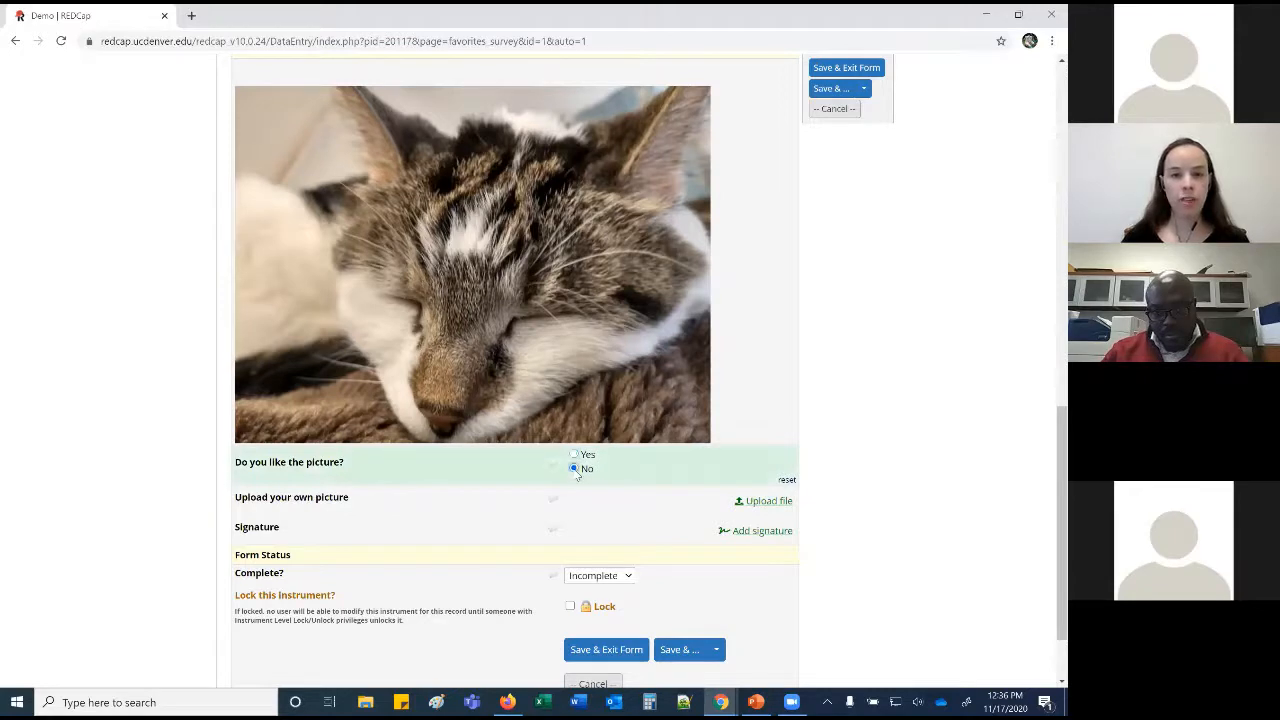
left_click(778, 501)
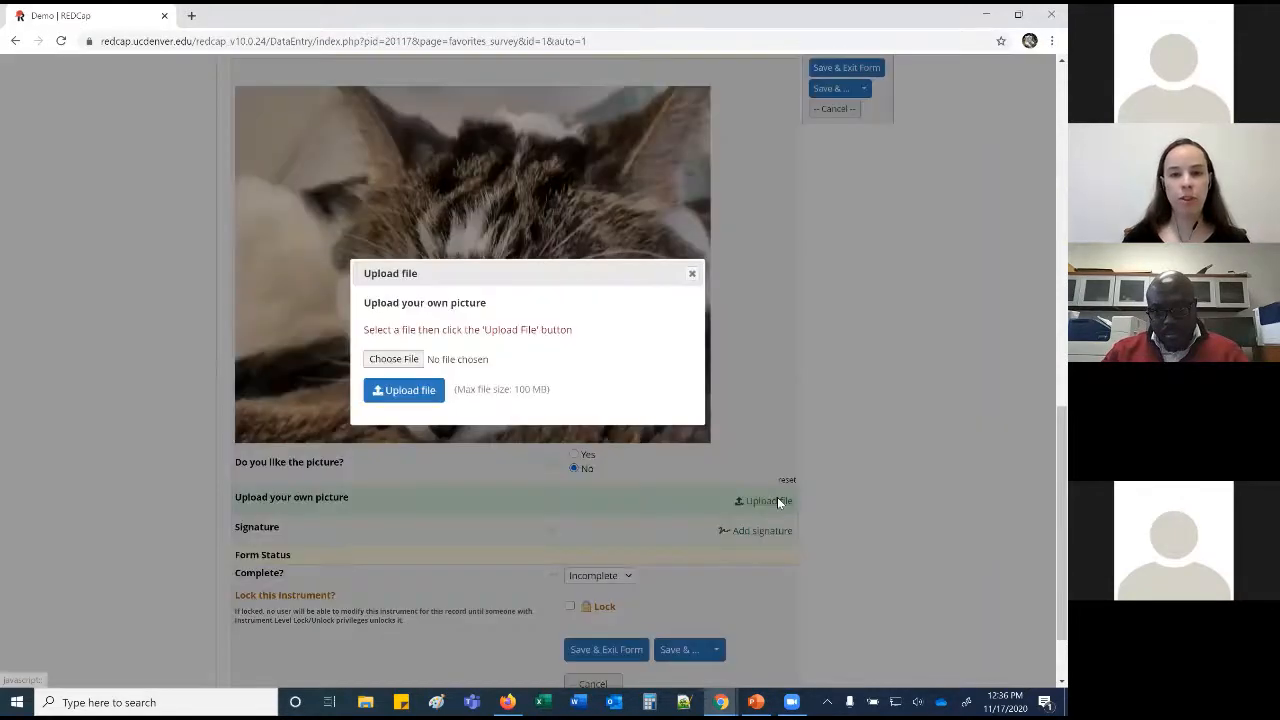
left_click(691, 274)
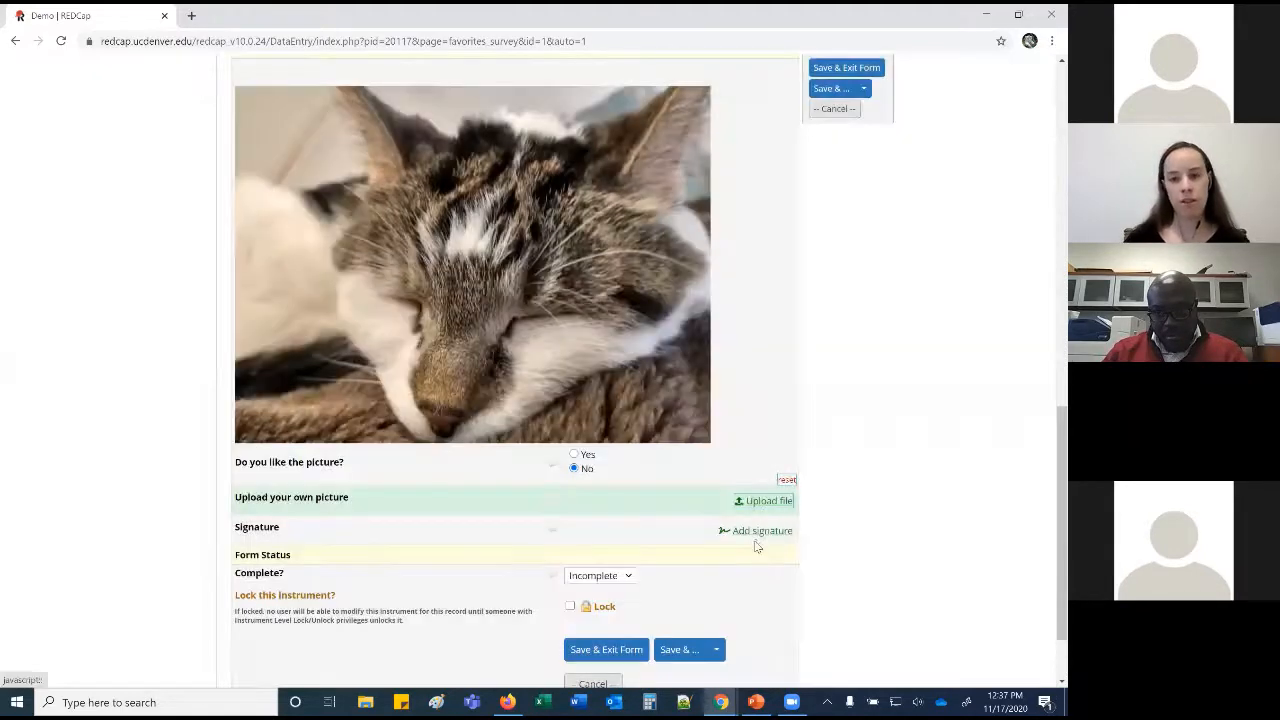
Draw a two-stroke signature and save it to the record.
left_click(757, 531)
left_click_drag(467, 252, 593, 286)
left_click_drag(454, 302, 581, 248)
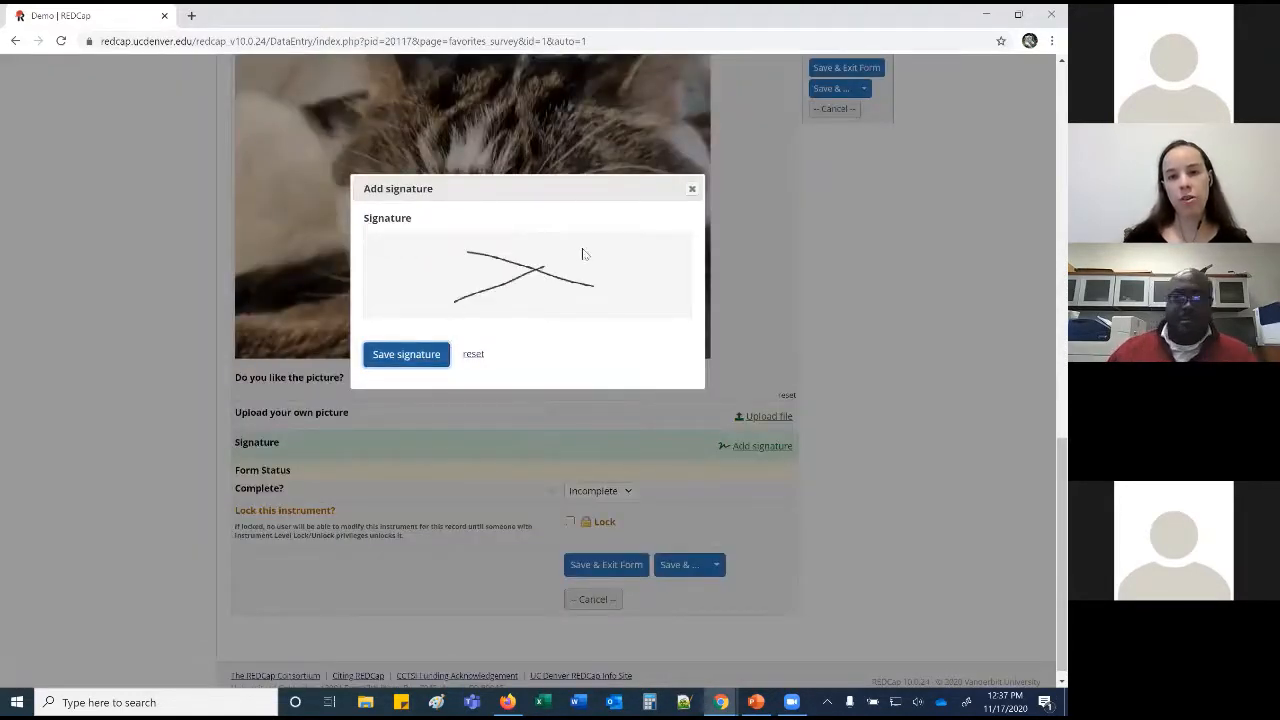
left_click(407, 355)
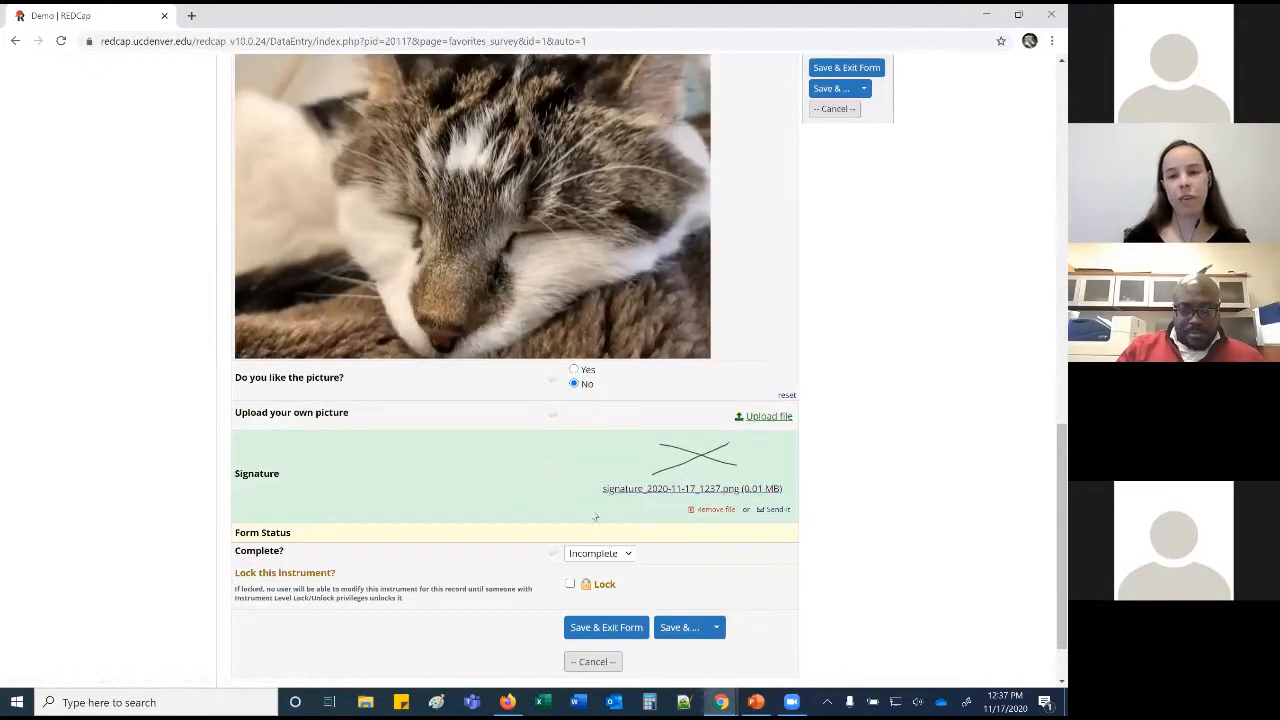
Set the form status to Complete and save the record with Save & Exit Form.
left_click(590, 554)
left_click(590, 618)
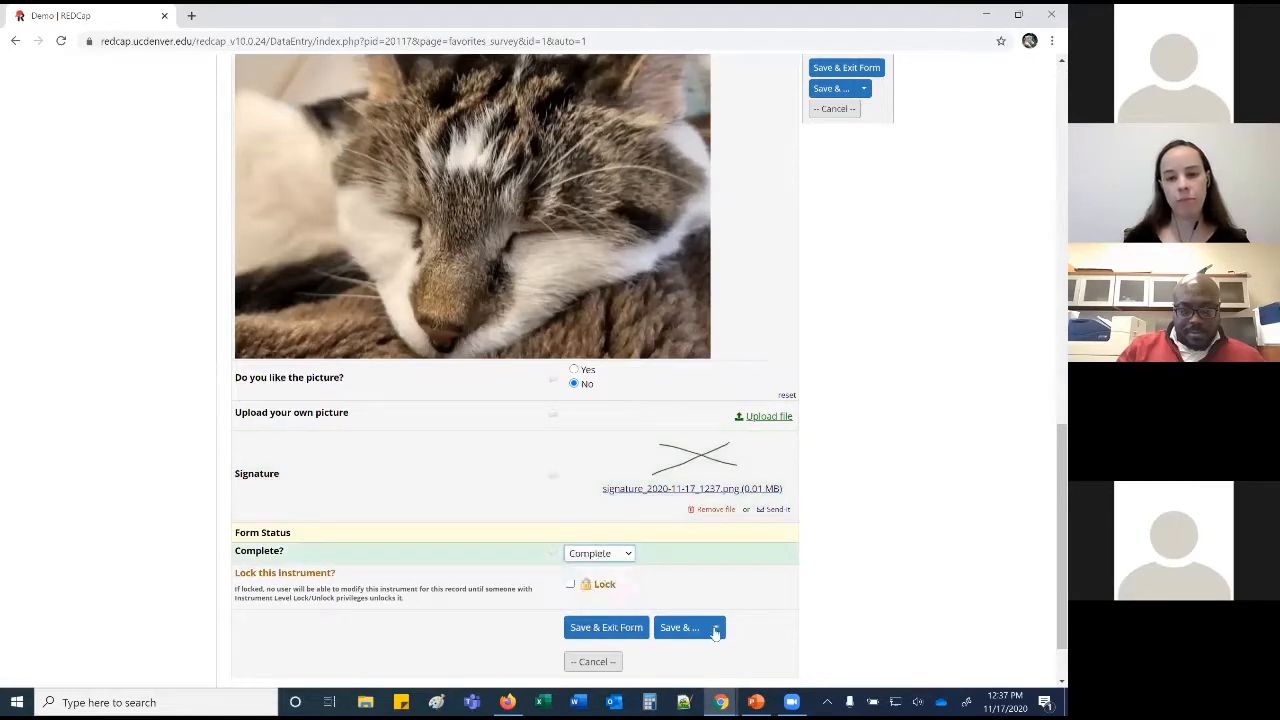
left_click(634, 634)
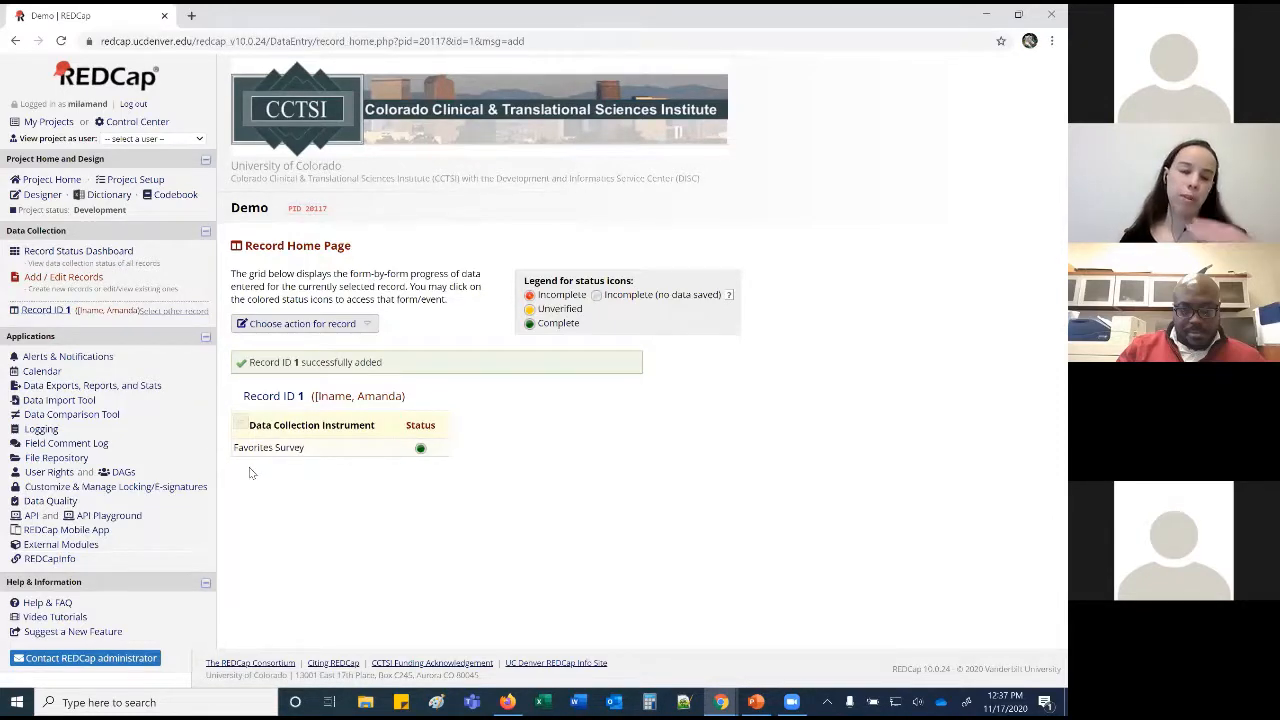
From the Online Designer, choose to import a new instrument from the REDCap Shared Library.
left_click(30, 195)
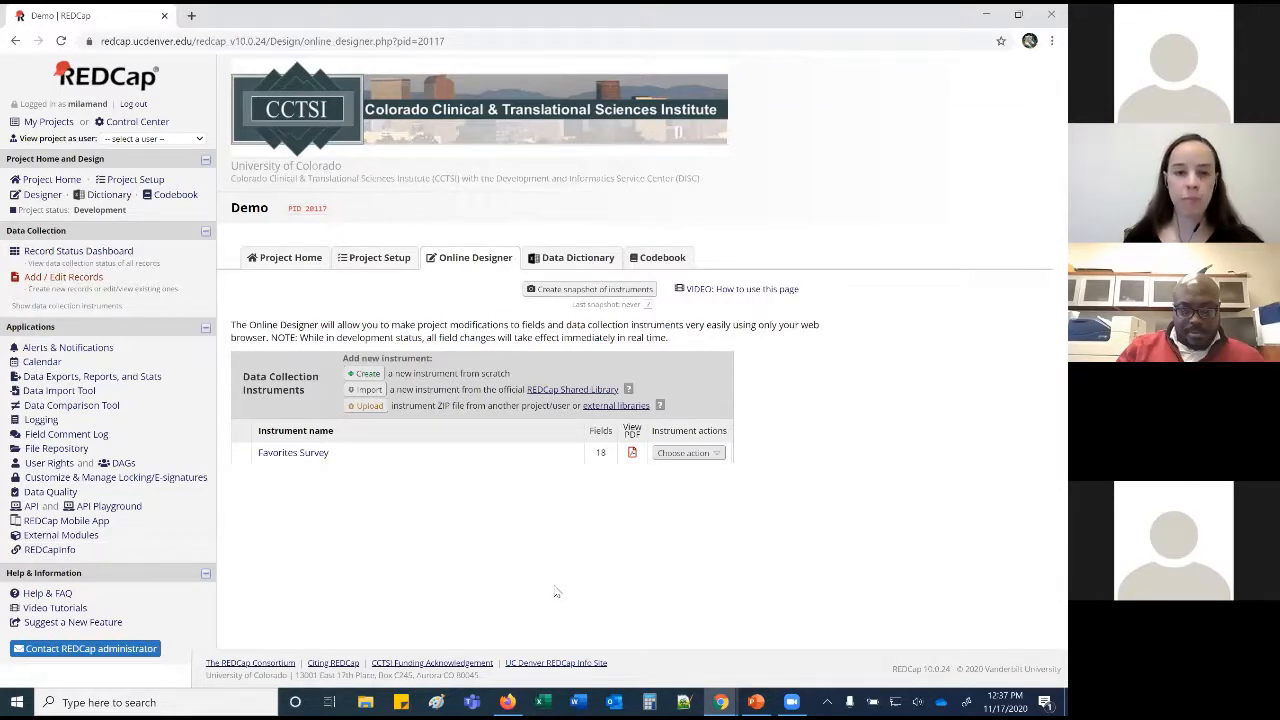
left_click(369, 375)
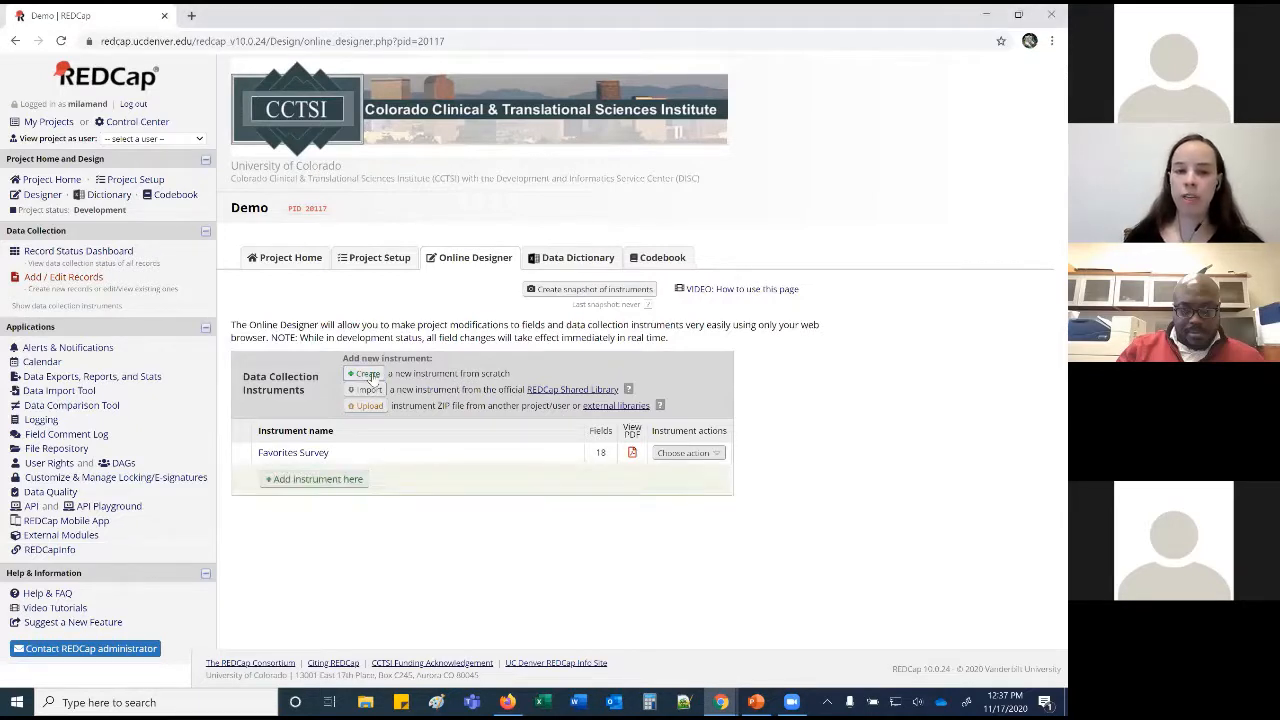
left_click(366, 391)
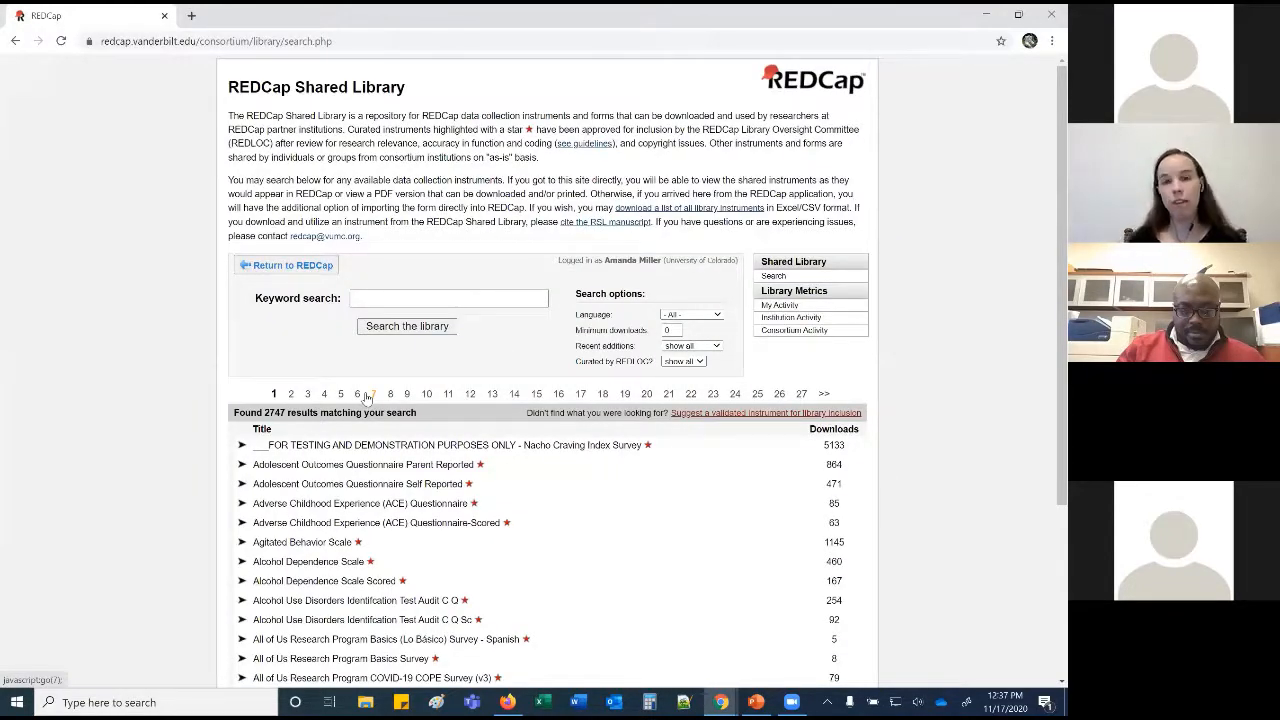
Search the Shared Library by keyword, refining the term from 'PHQ' to 'PHQ-9'.
left_click(392, 297)
type("PHQ")
key("Return")
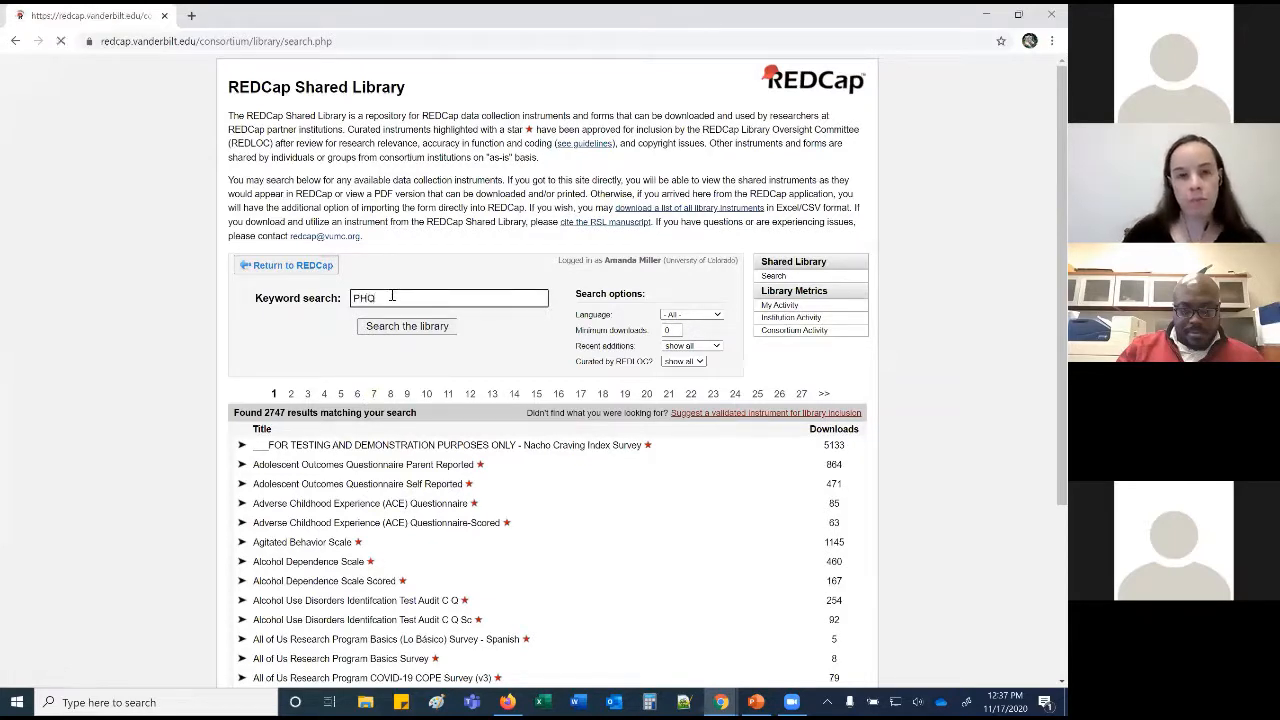
left_click(398, 299)
type("9")
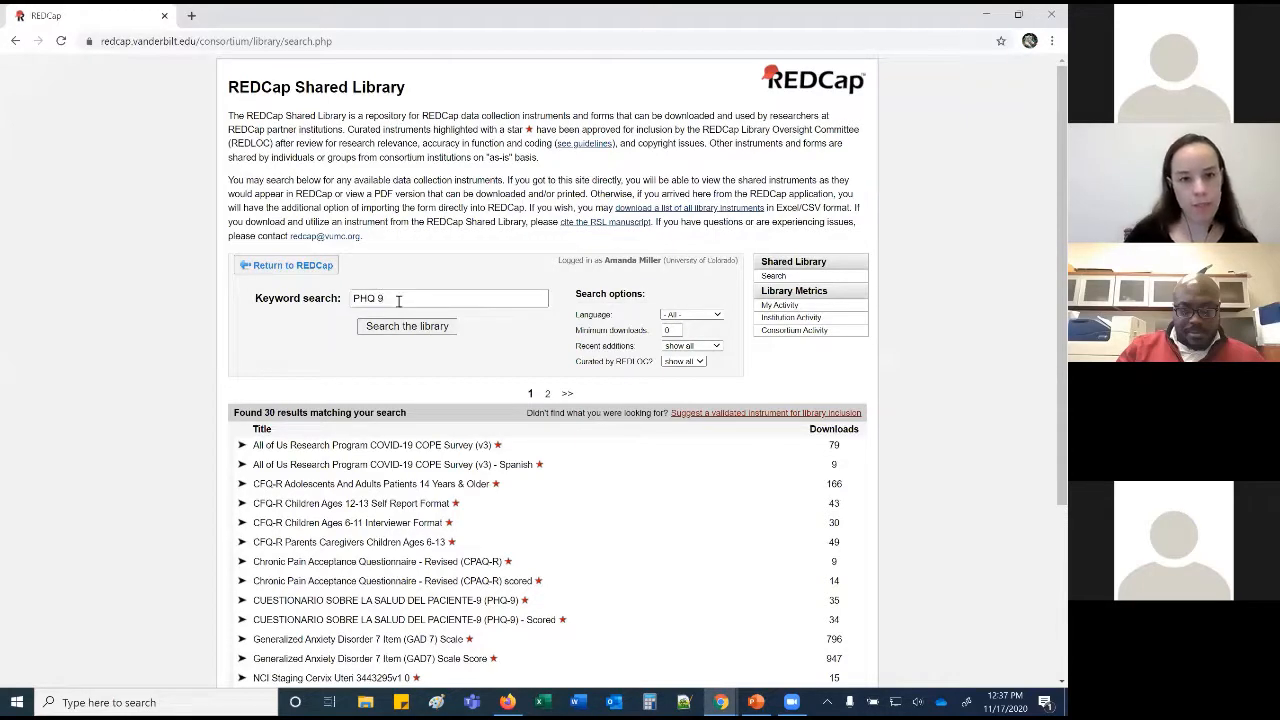
scroll(430, 400, "down", 3)
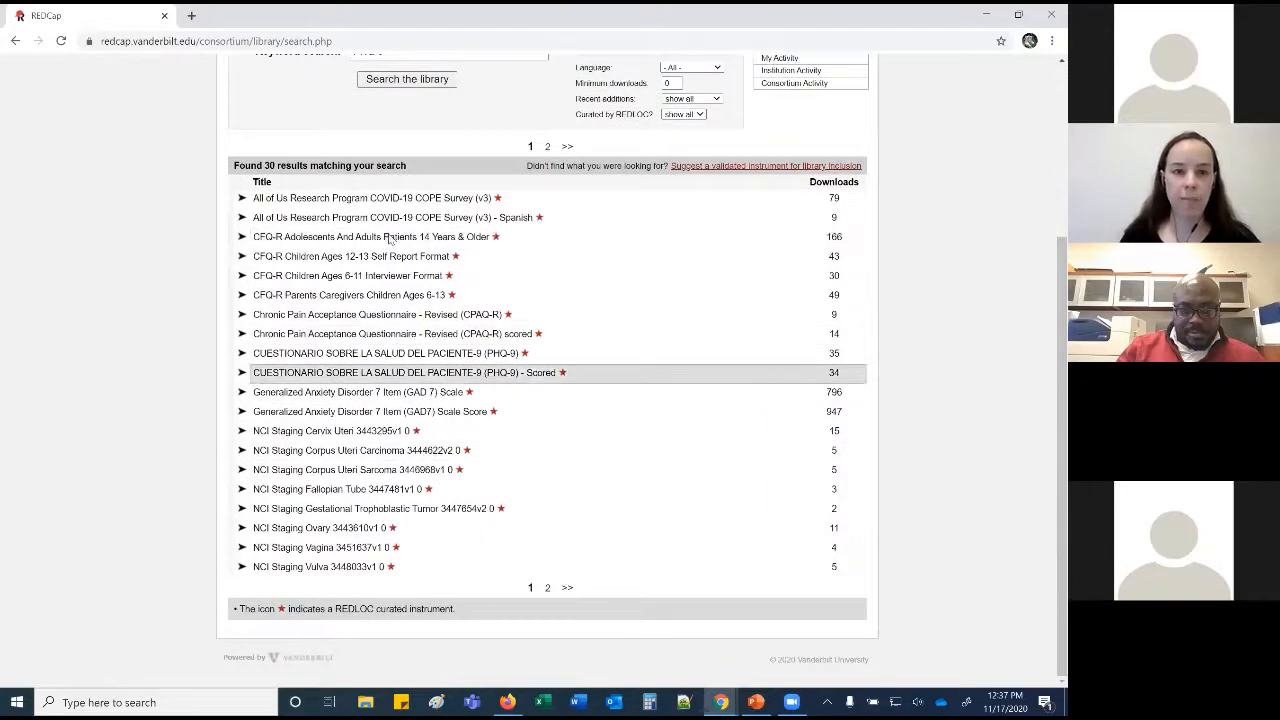
scroll(390, 183, "up", 2)
left_click(390, 186)
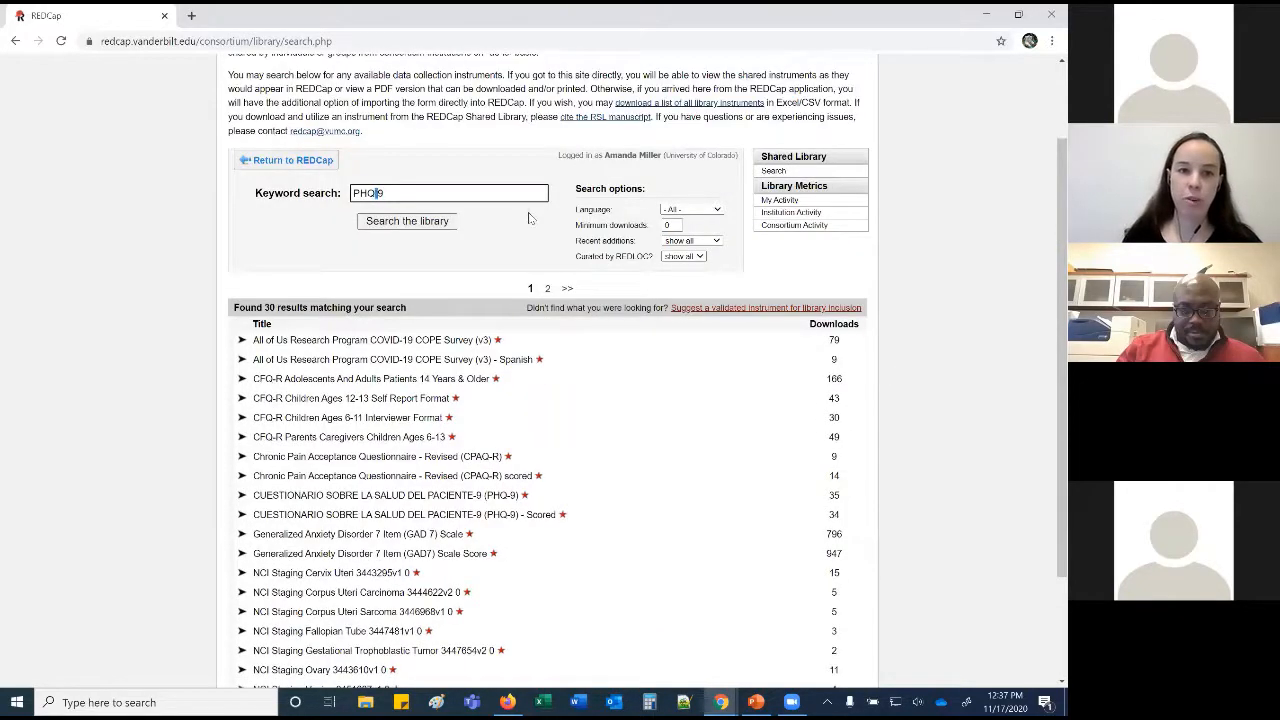
key("BackSpace")
type("-")
left_click(423, 221)
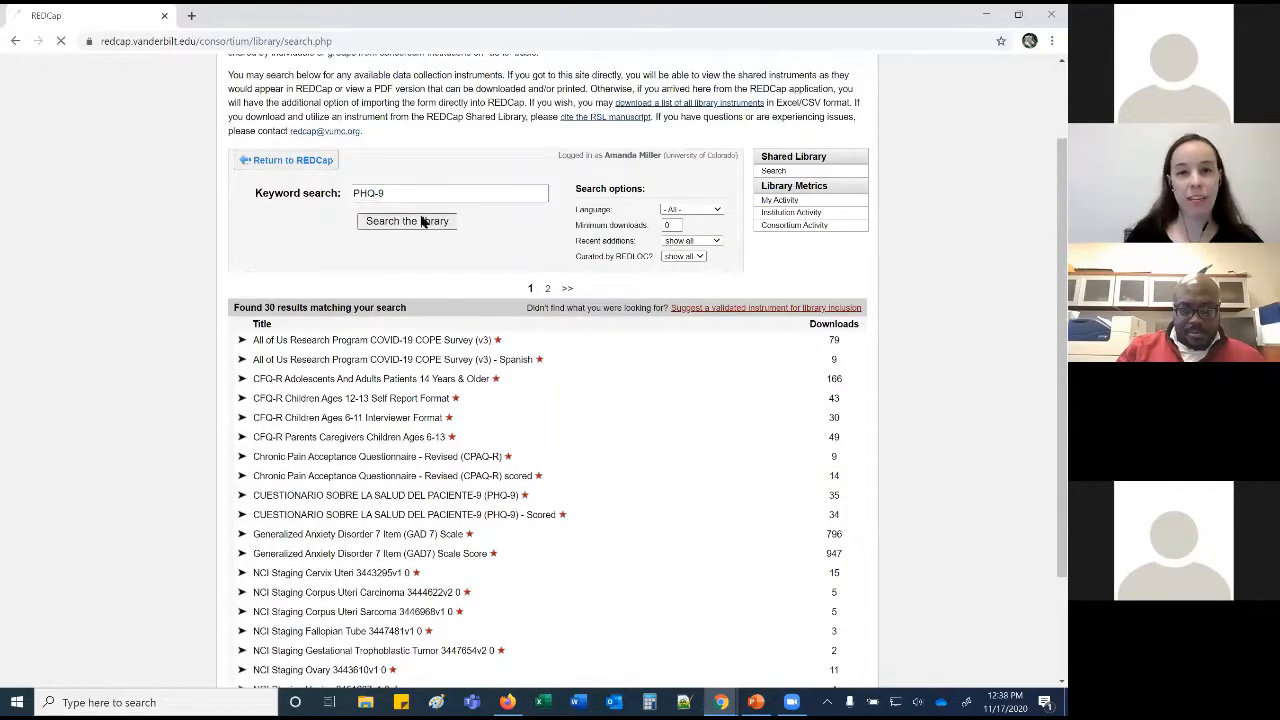
Expand the Spanish PHQ-9 questionnaire, import it into the project, and accept the agreement.
scroll(506, 424, "down", 1)
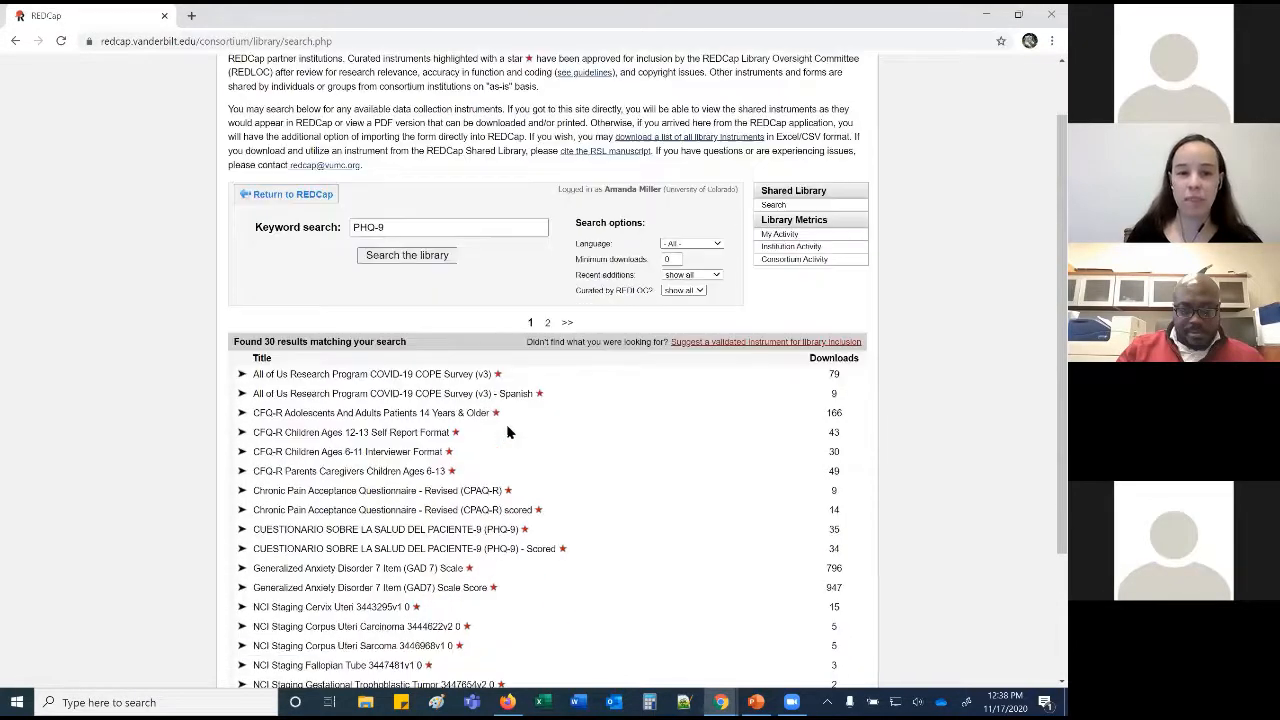
scroll(506, 432, "down", 1)
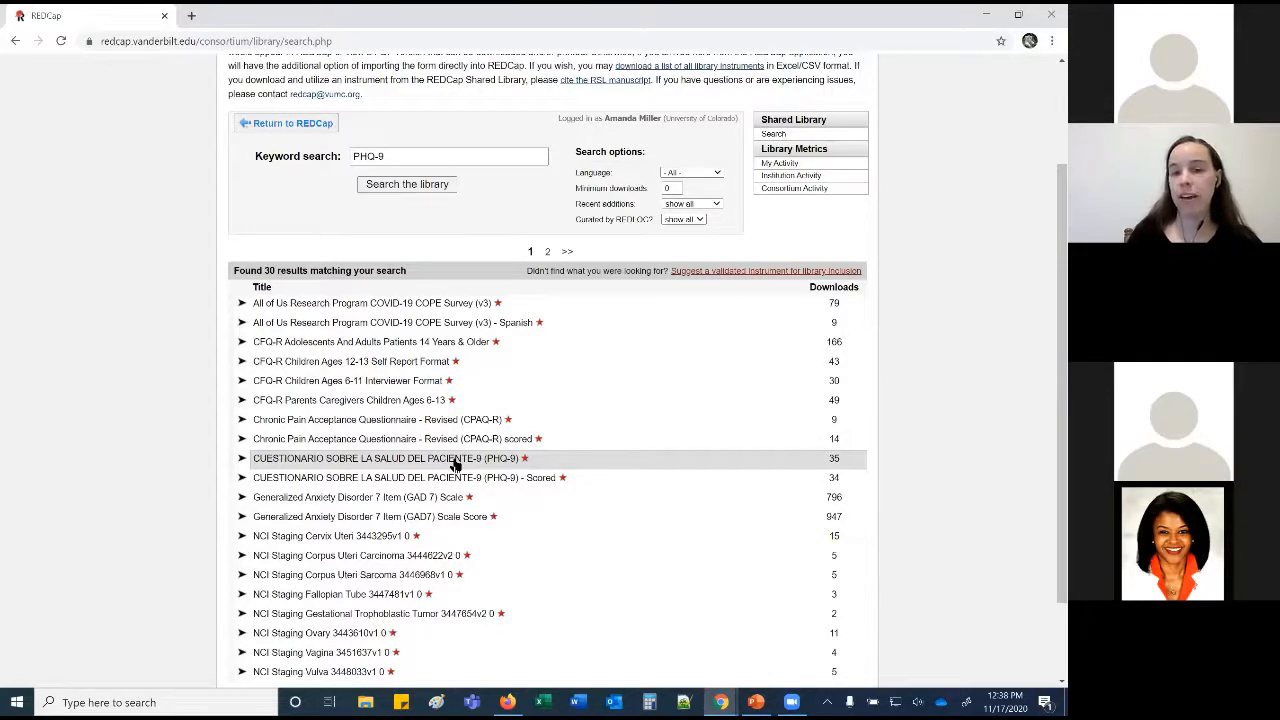
left_click(457, 462)
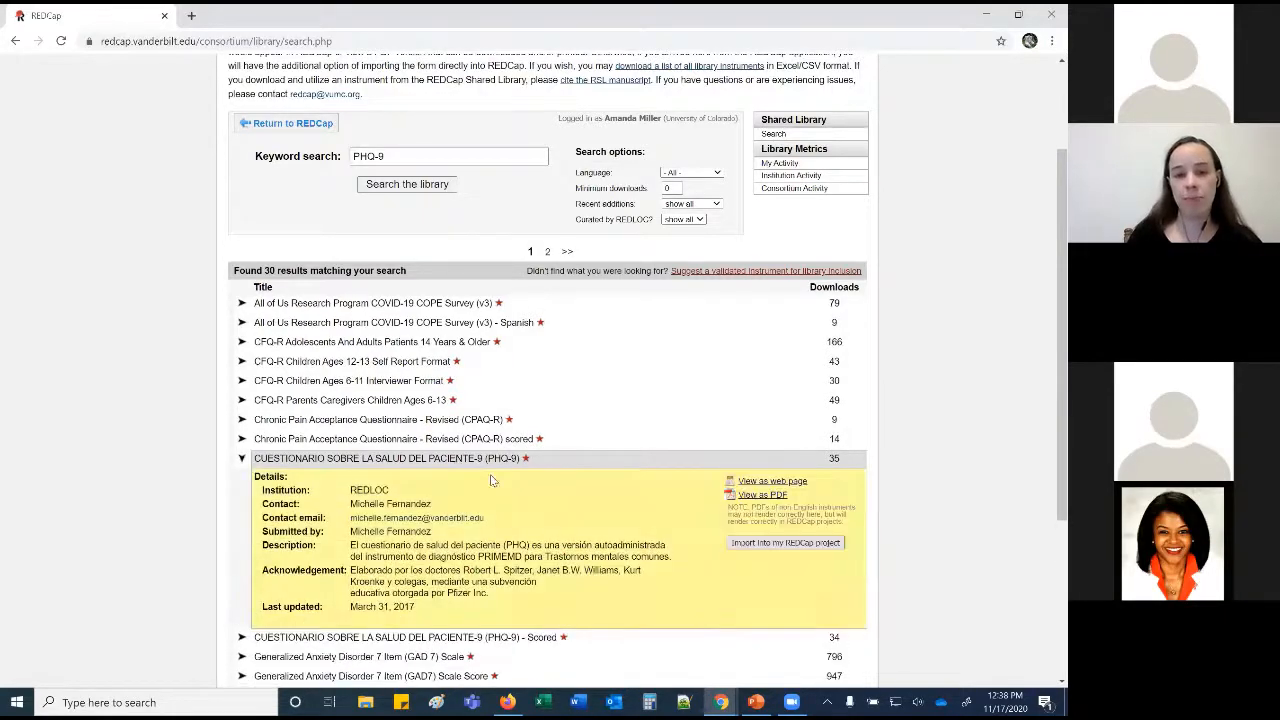
left_click(743, 543)
left_click(650, 563)
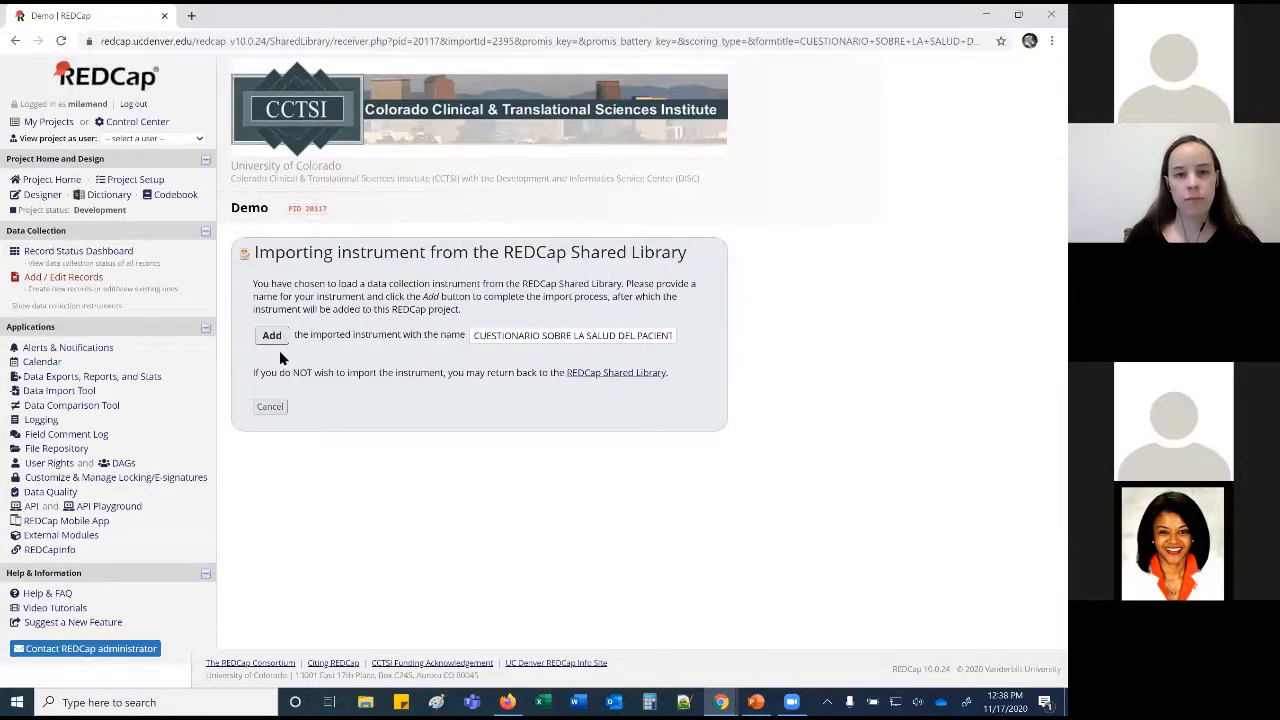
Add the PHQ-9 instrument under its suggested name and return to the Online Designer list.
left_click(282, 336)
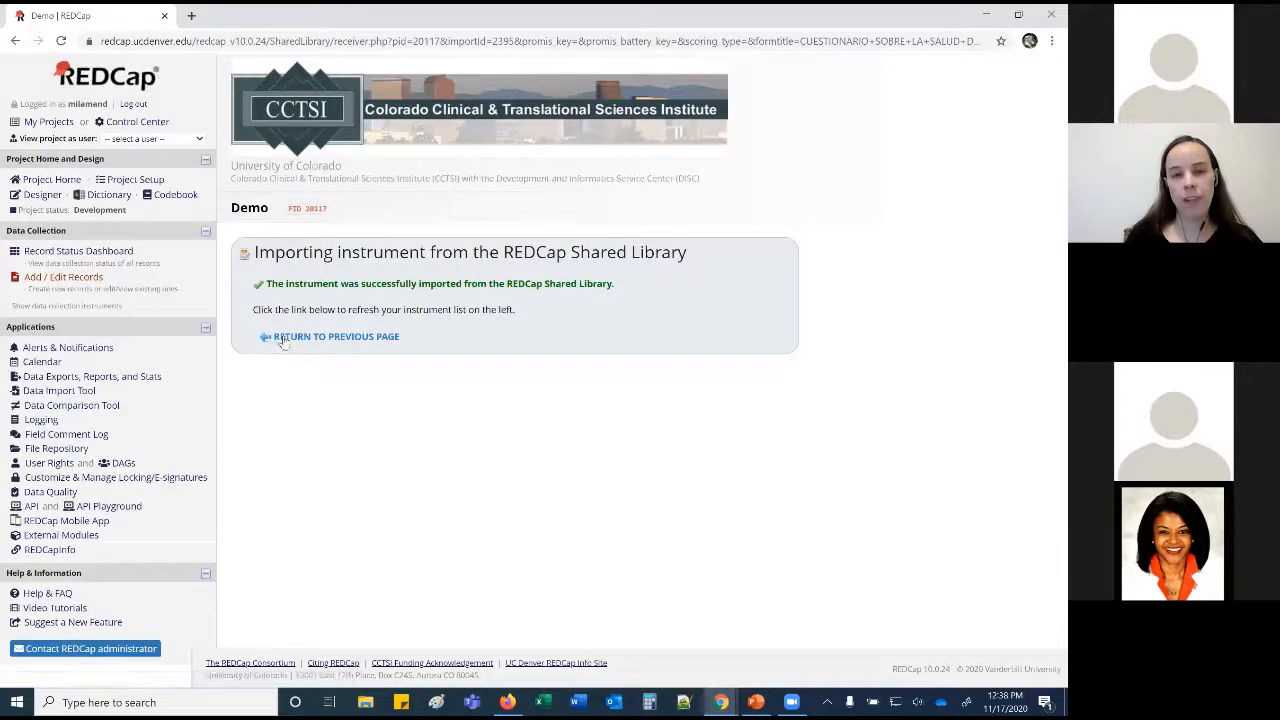
left_click(284, 337)
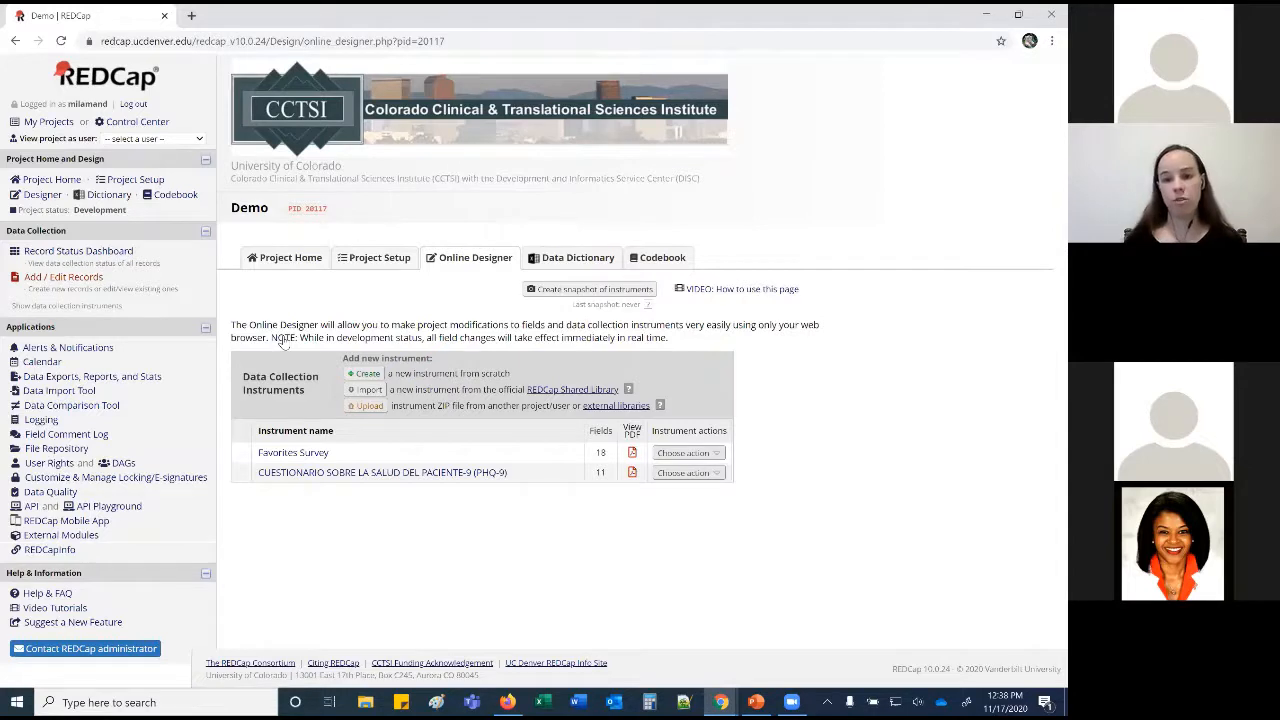
left_click(1045, 452)
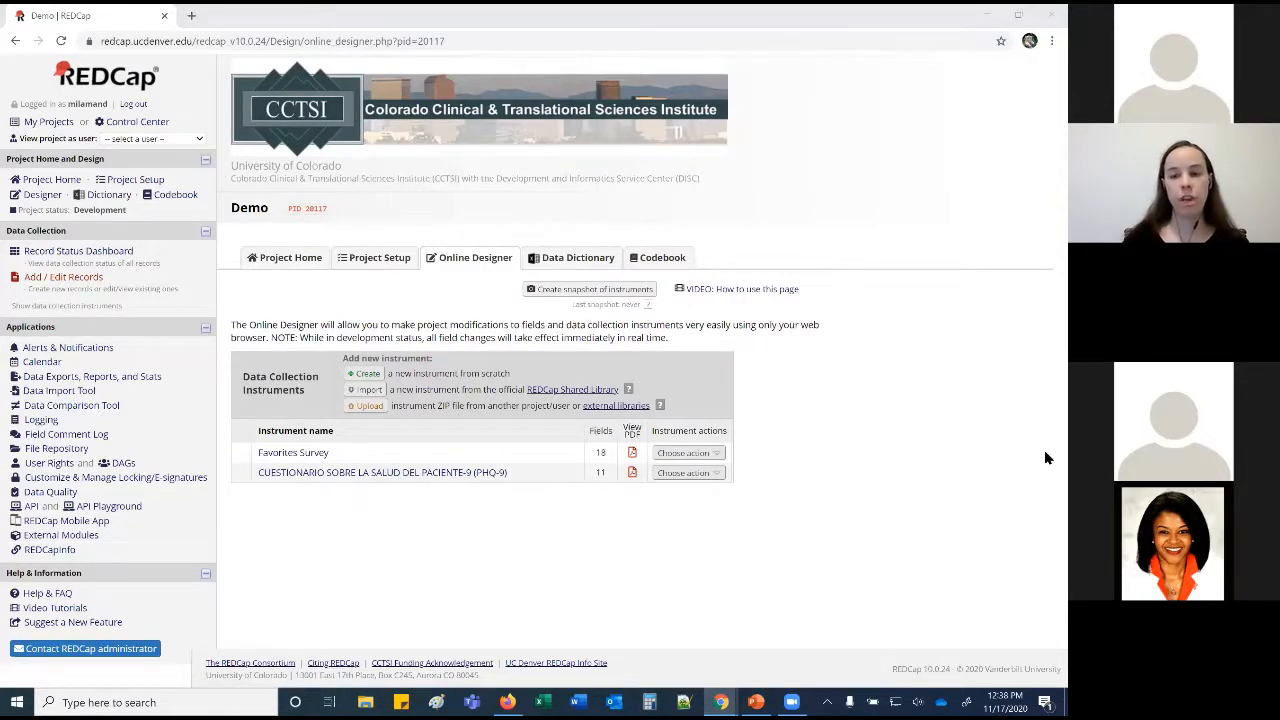
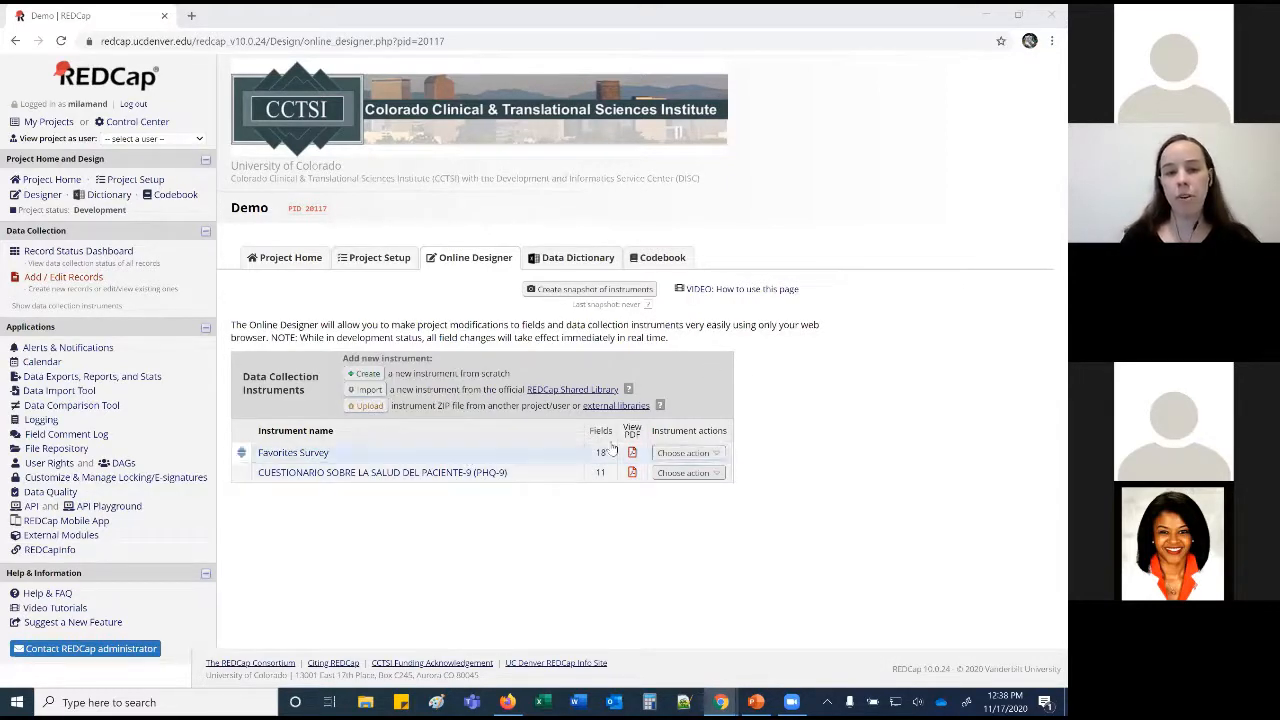
Download the Favorites Survey ZIP, view and close the ZIP upload form, then open Favorites Survey.
left_click(689, 453)
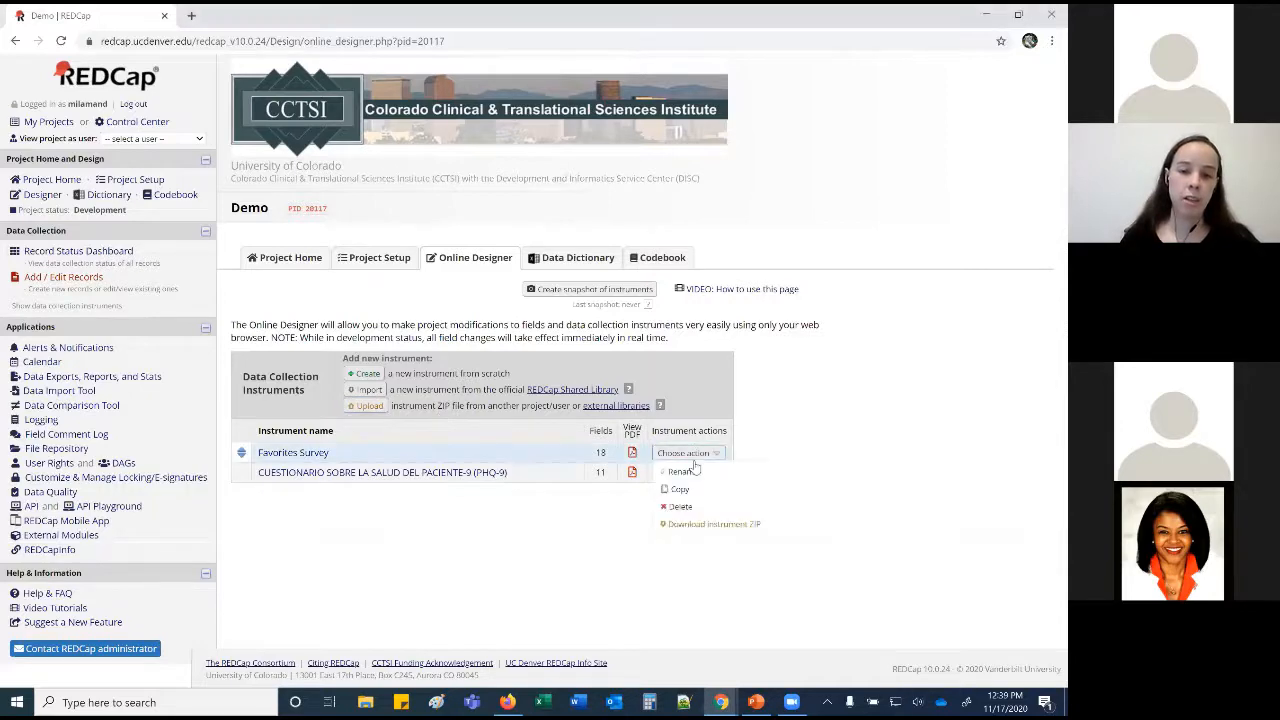
left_click(688, 524)
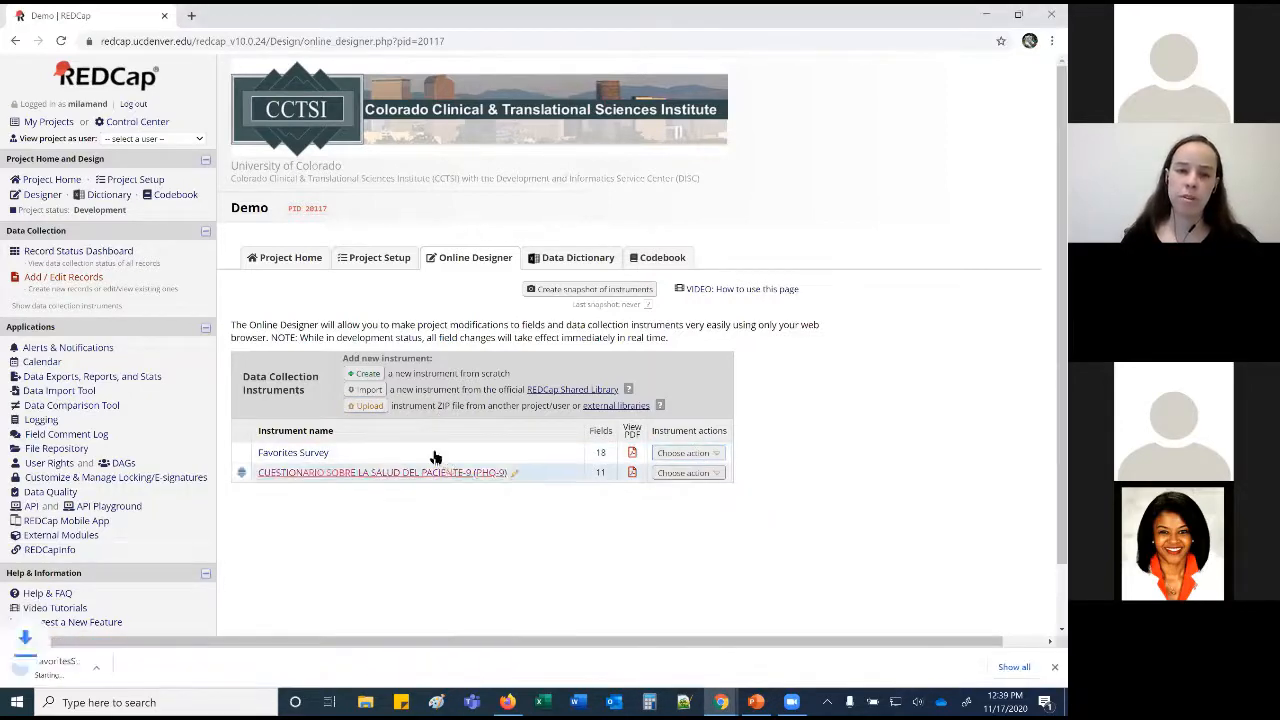
left_click(366, 405)
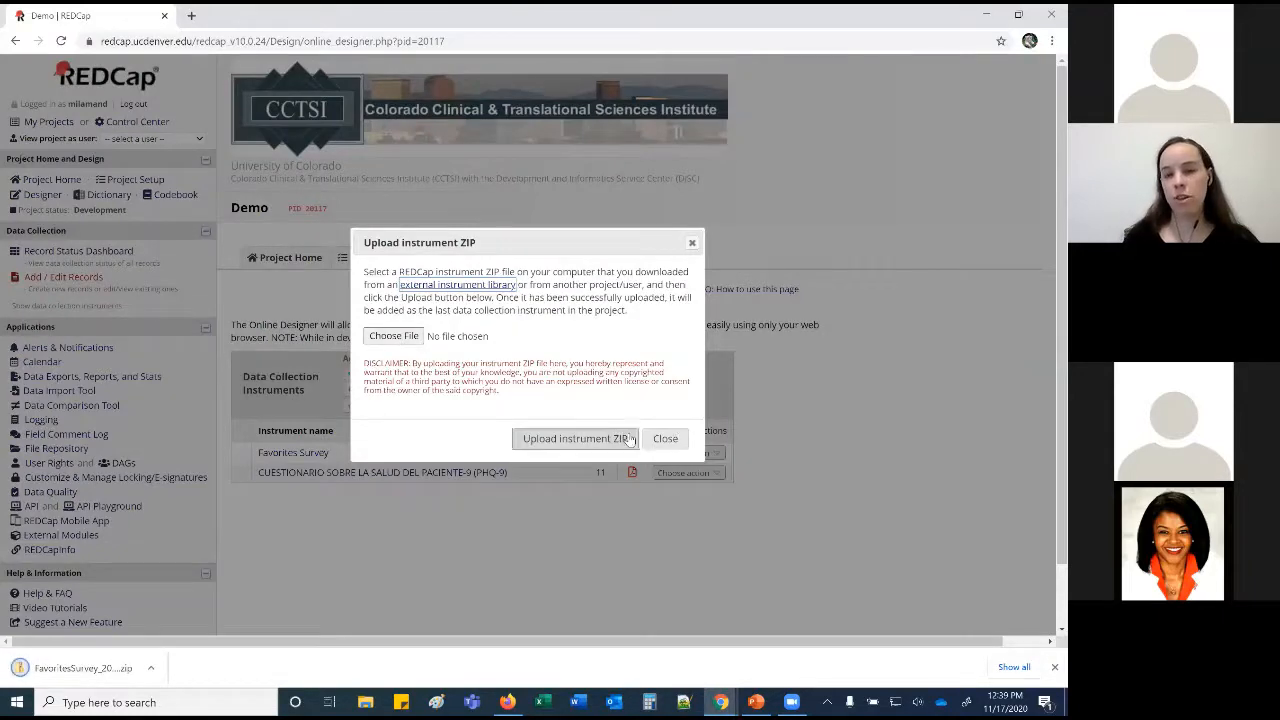
left_click(660, 438)
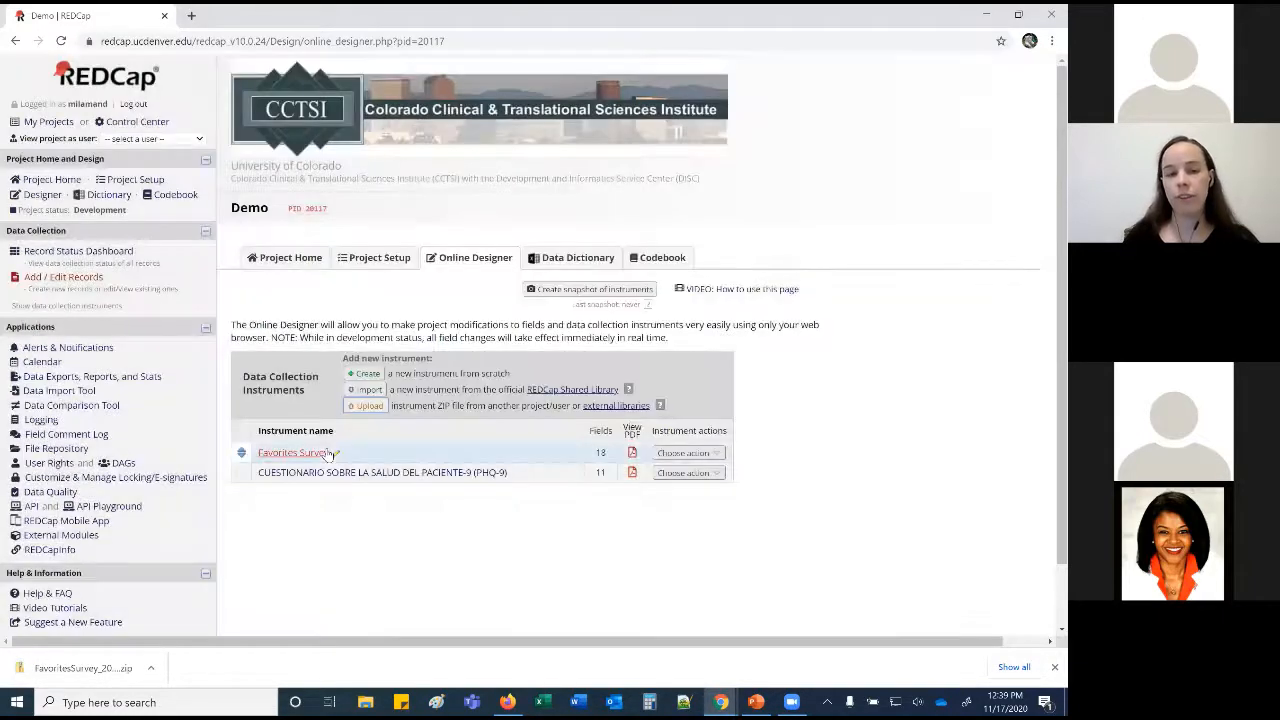
left_click(329, 453)
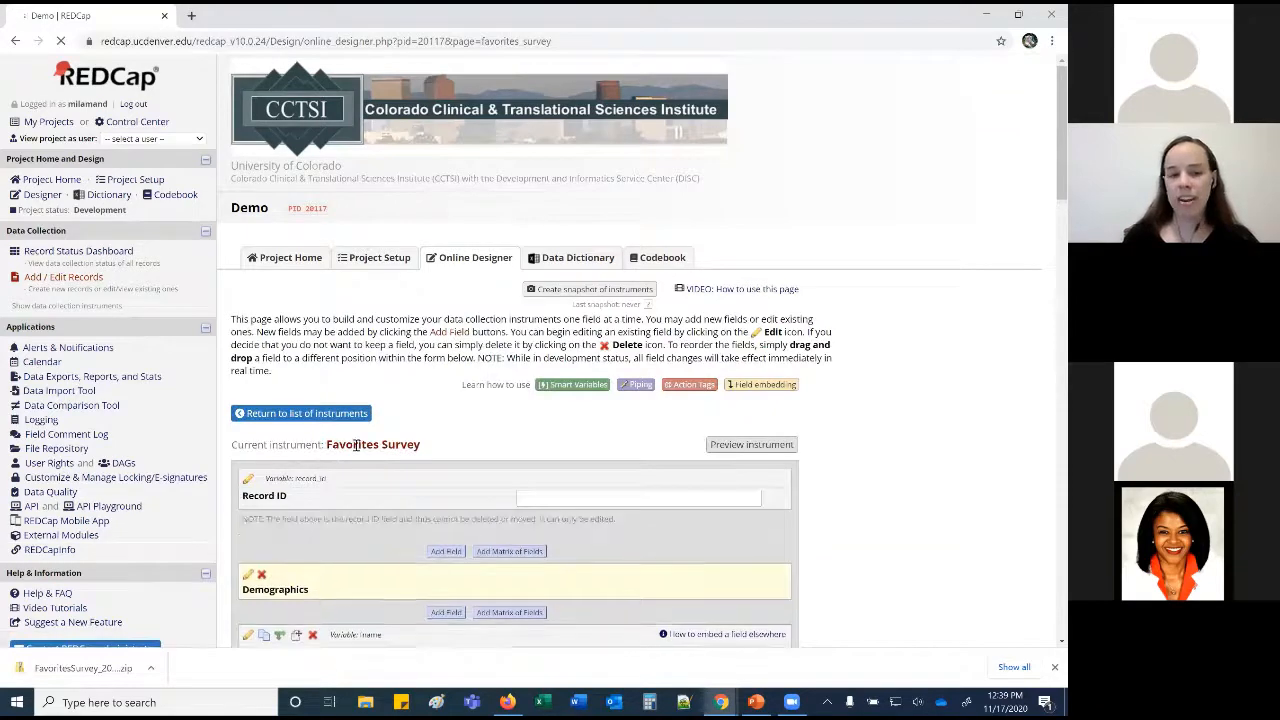
Open the First name field's edit form and keep its field type as Text Box.
scroll(355, 445, "down", 4)
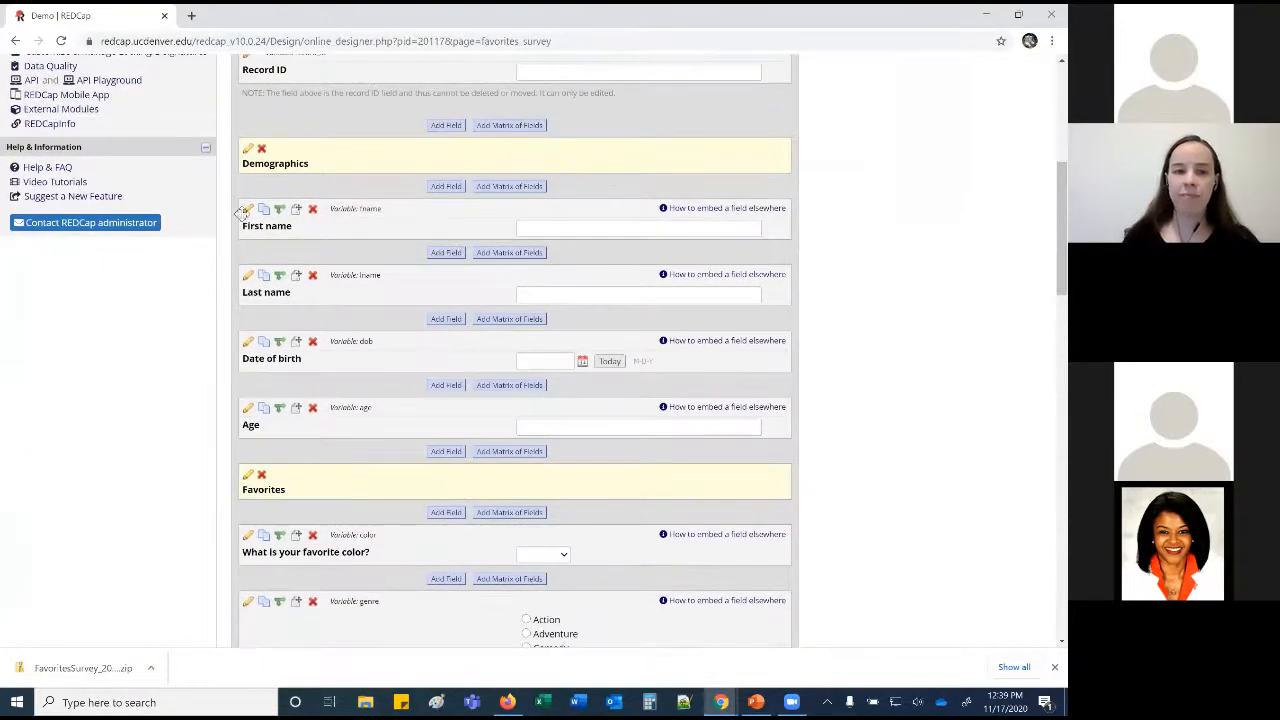
left_click(247, 209)
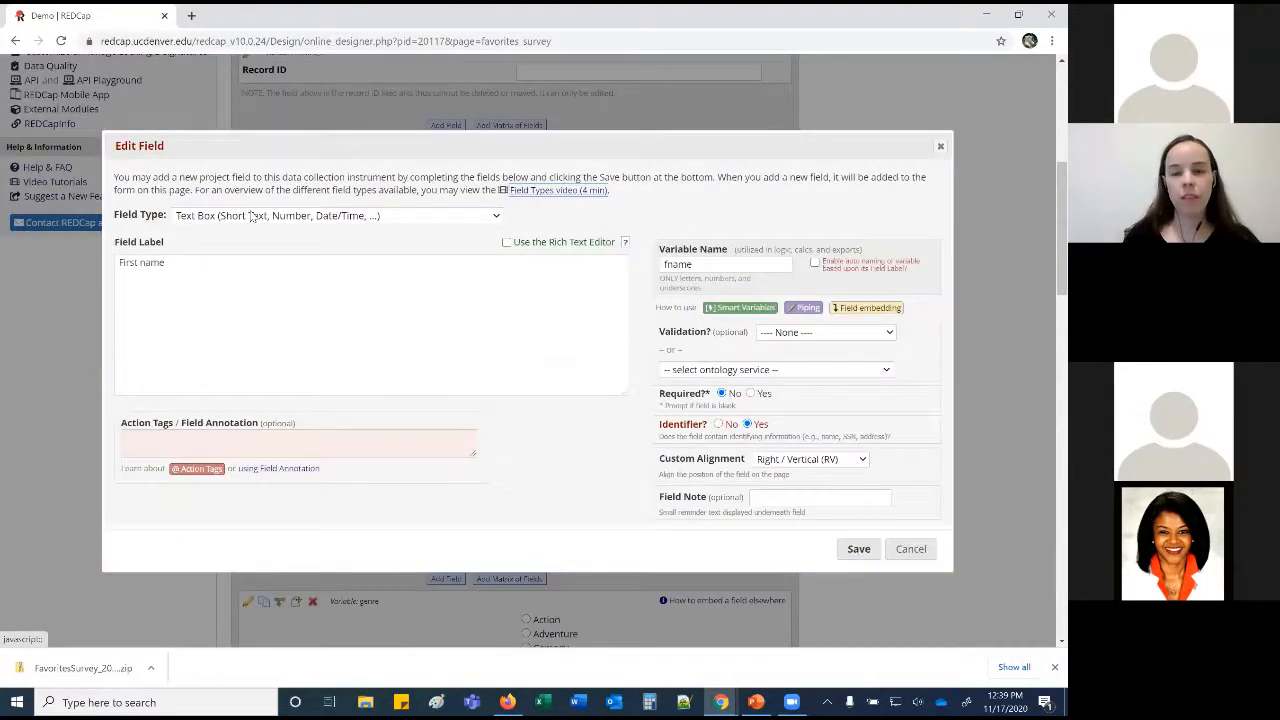
left_click(496, 217)
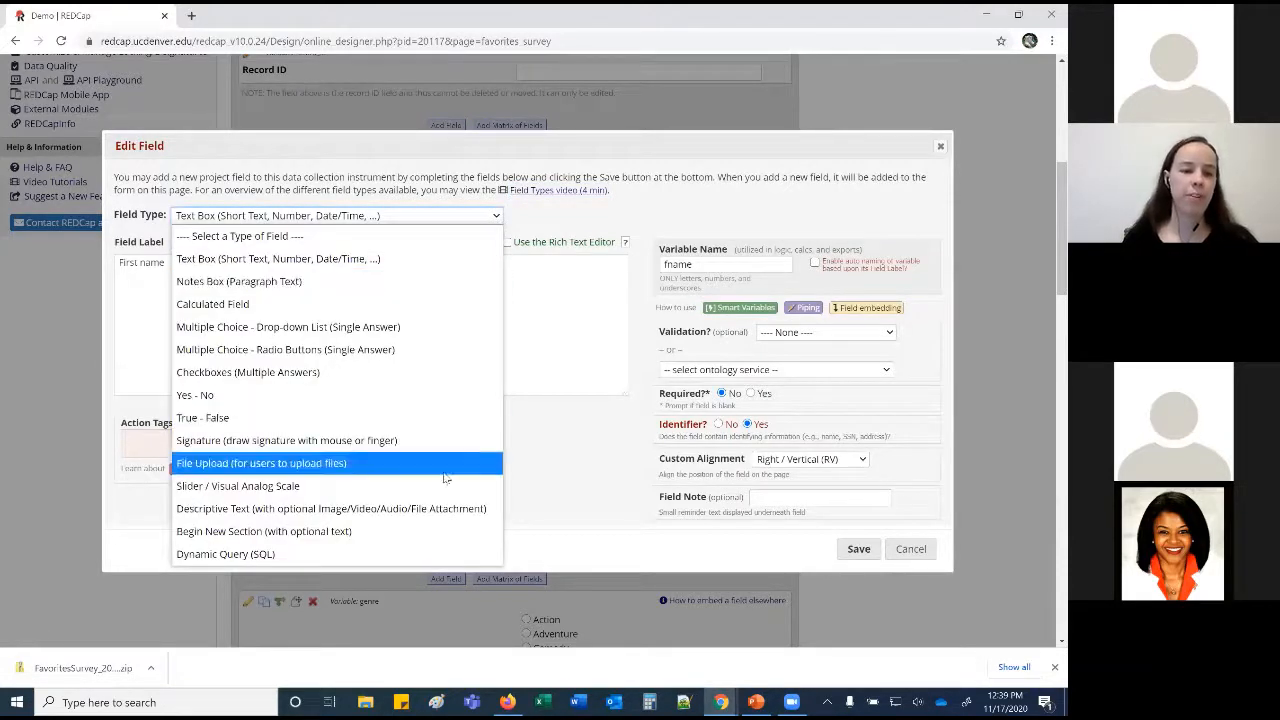
left_click(425, 268)
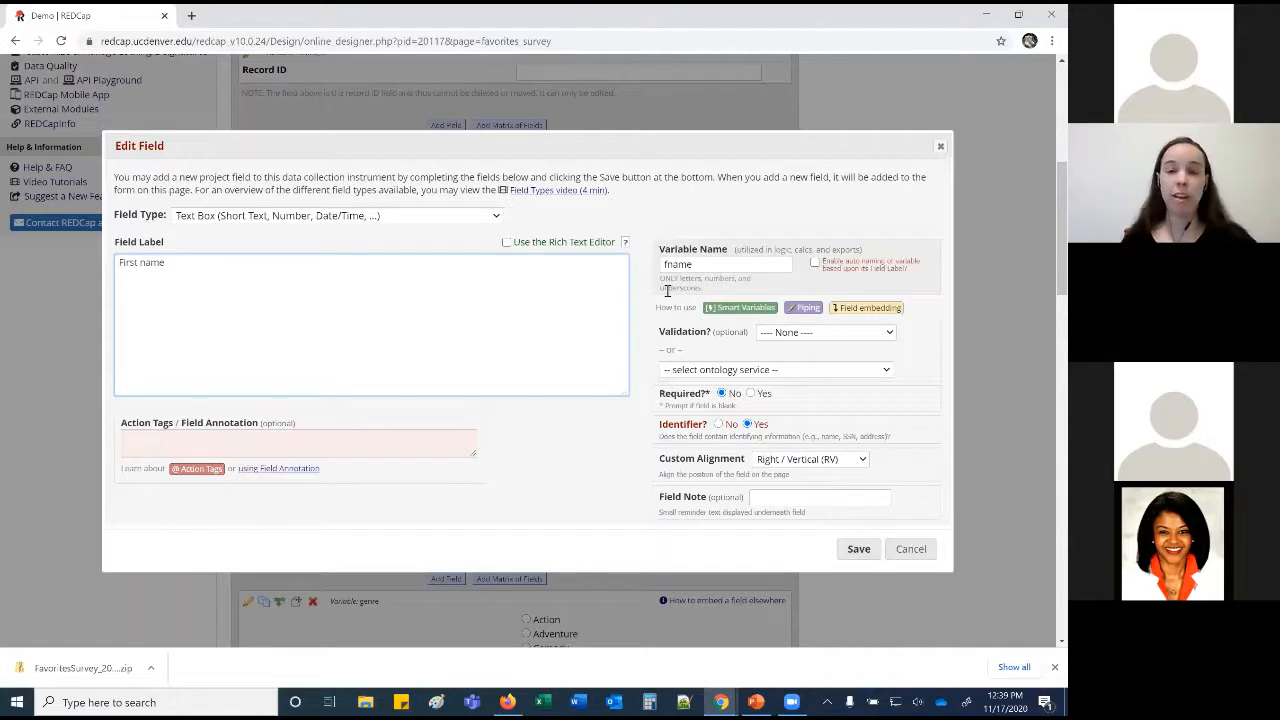
Browse the First name field's Validation options without choosing one.
left_click(889, 333)
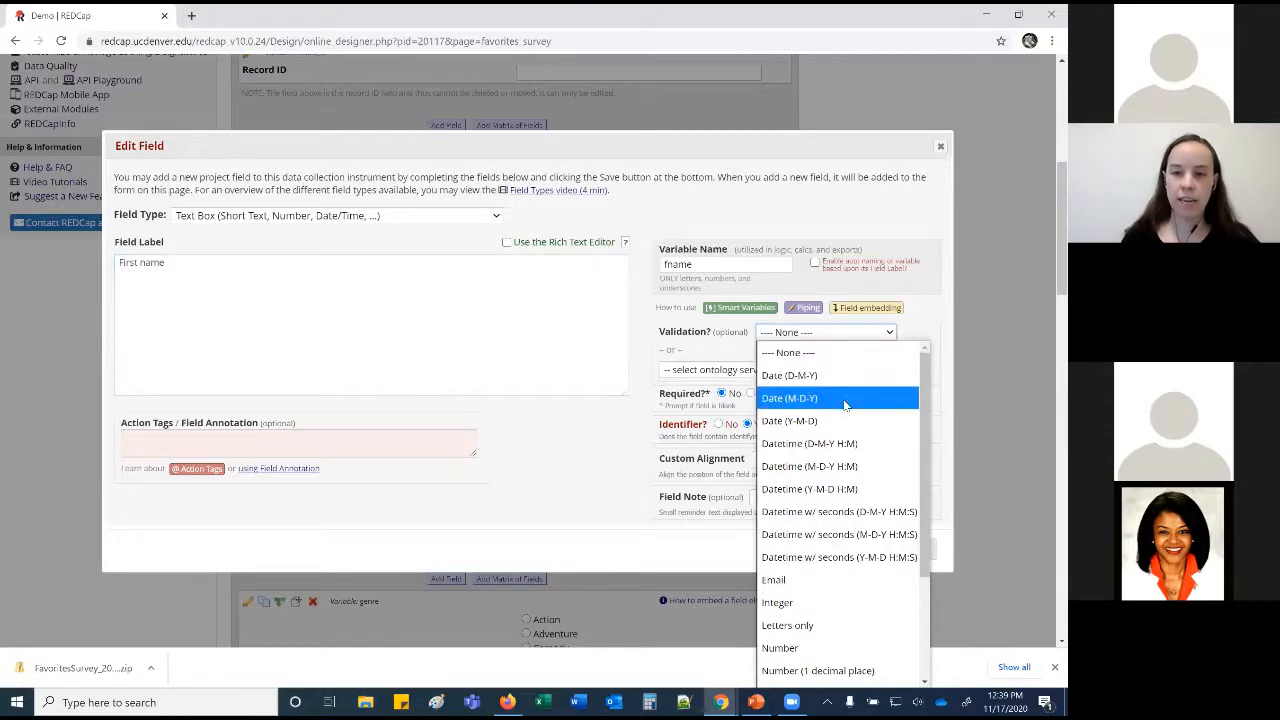
scroll(846, 514, "down", 3)
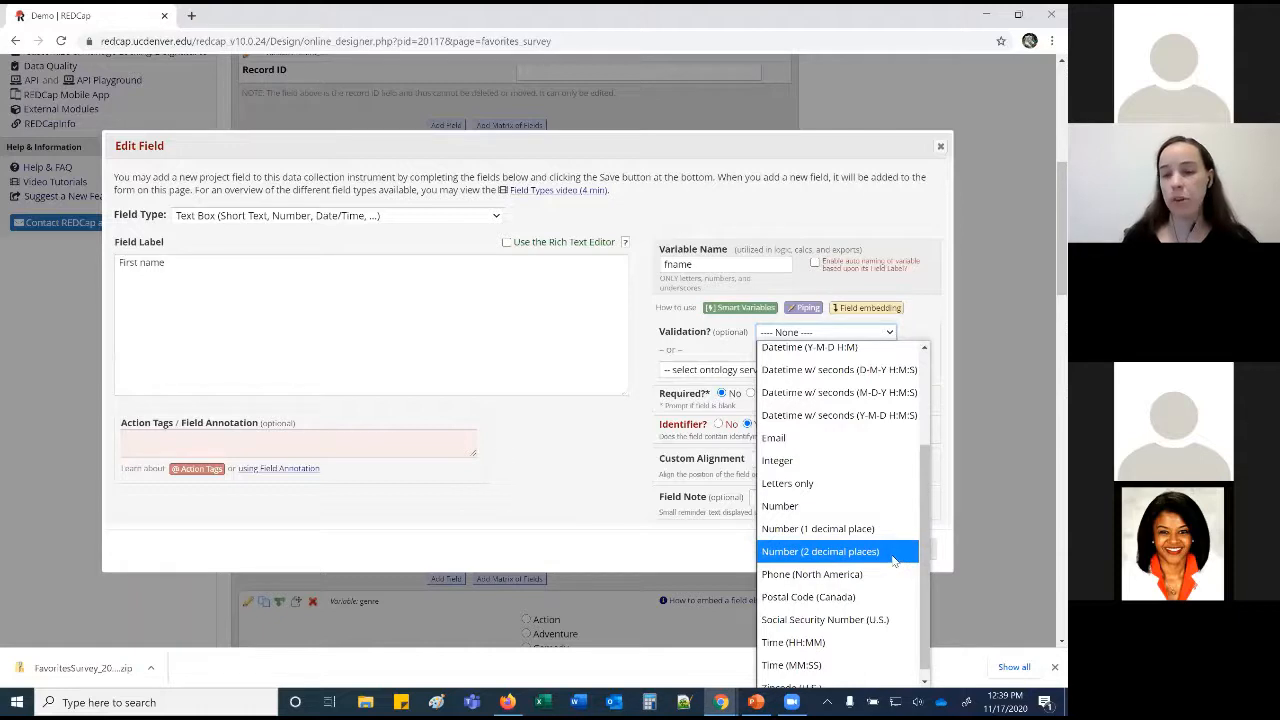
left_click(583, 505)
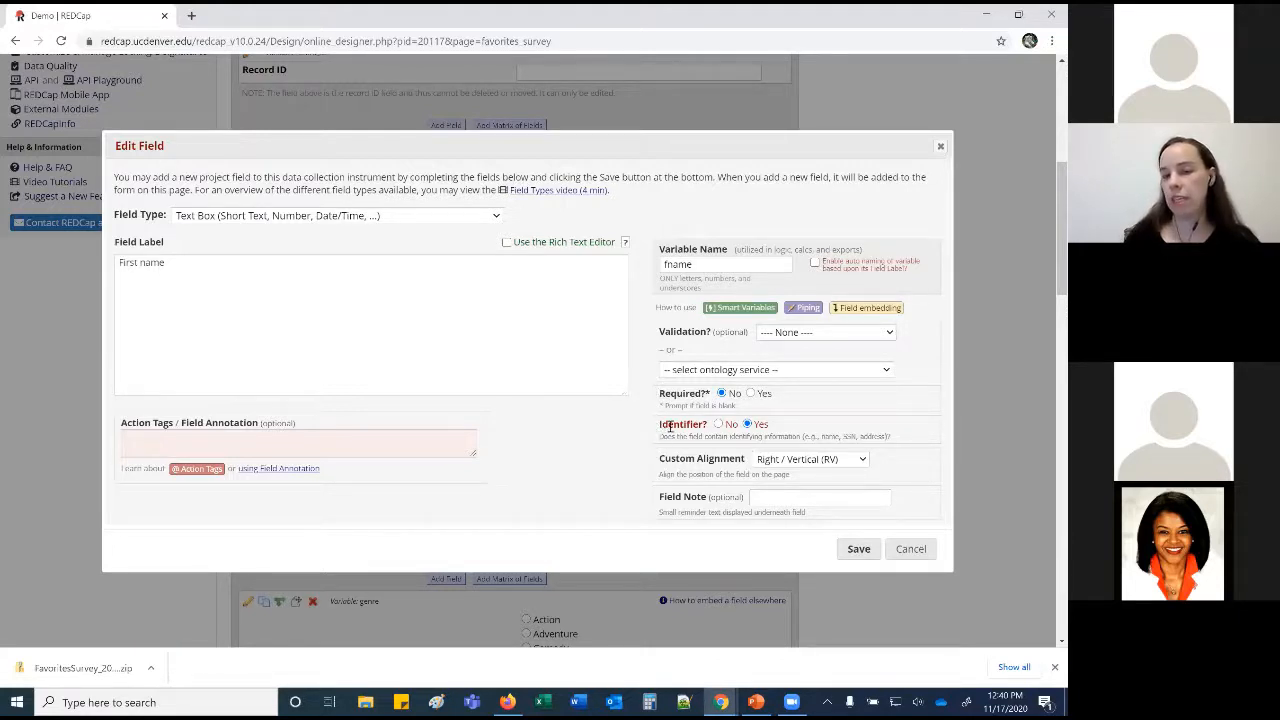
Try Left / Horizontal alignment and Action Tags, then cancel the edit without saving.
left_click(835, 464)
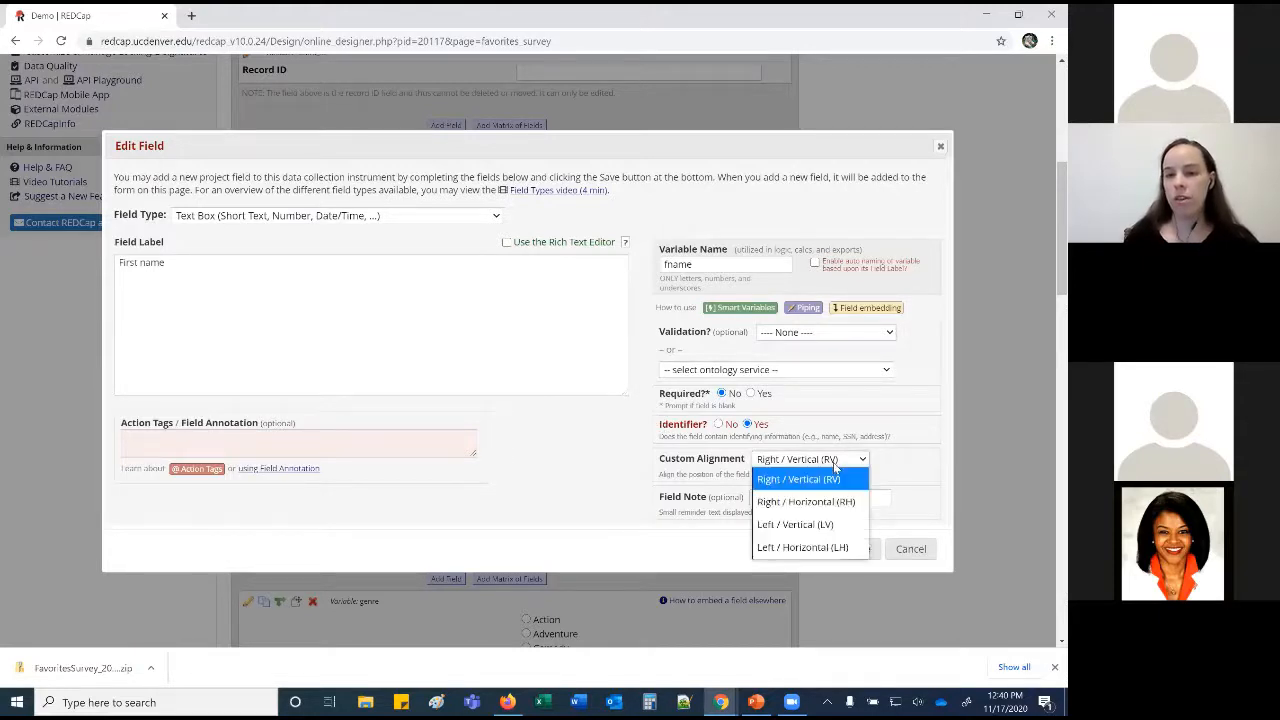
left_click(808, 548)
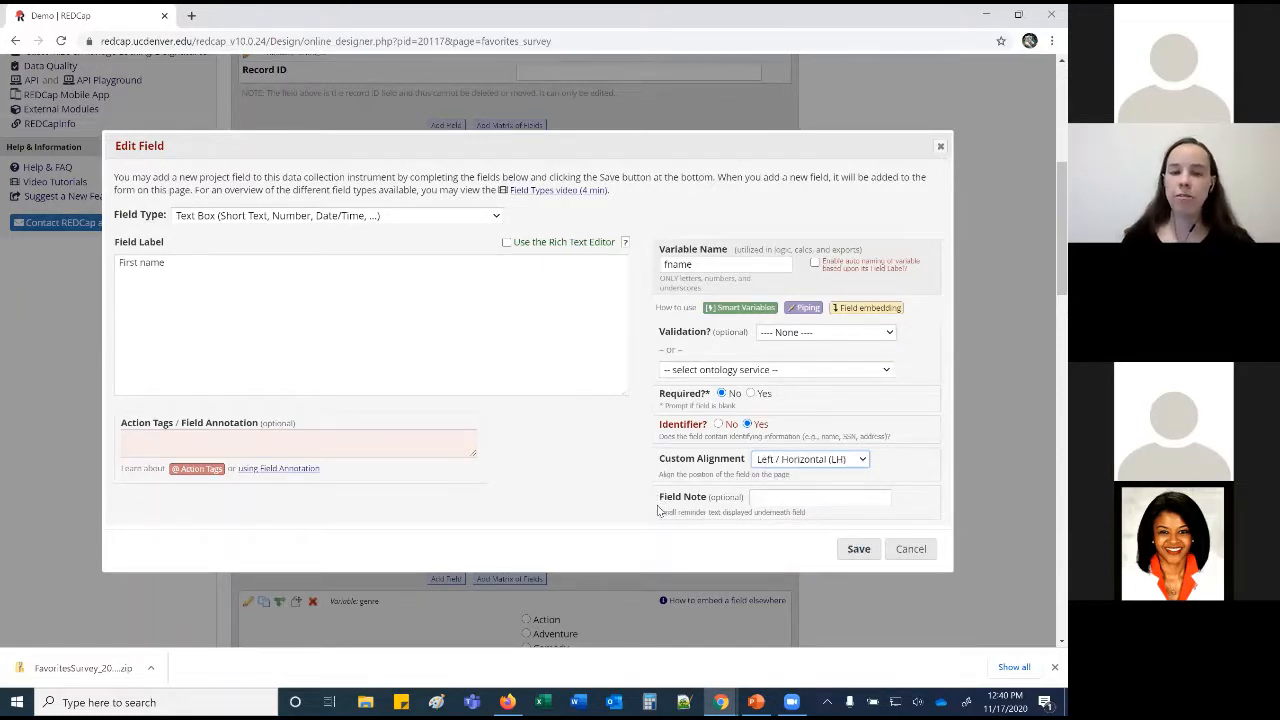
left_click_drag(660, 513, 812, 524)
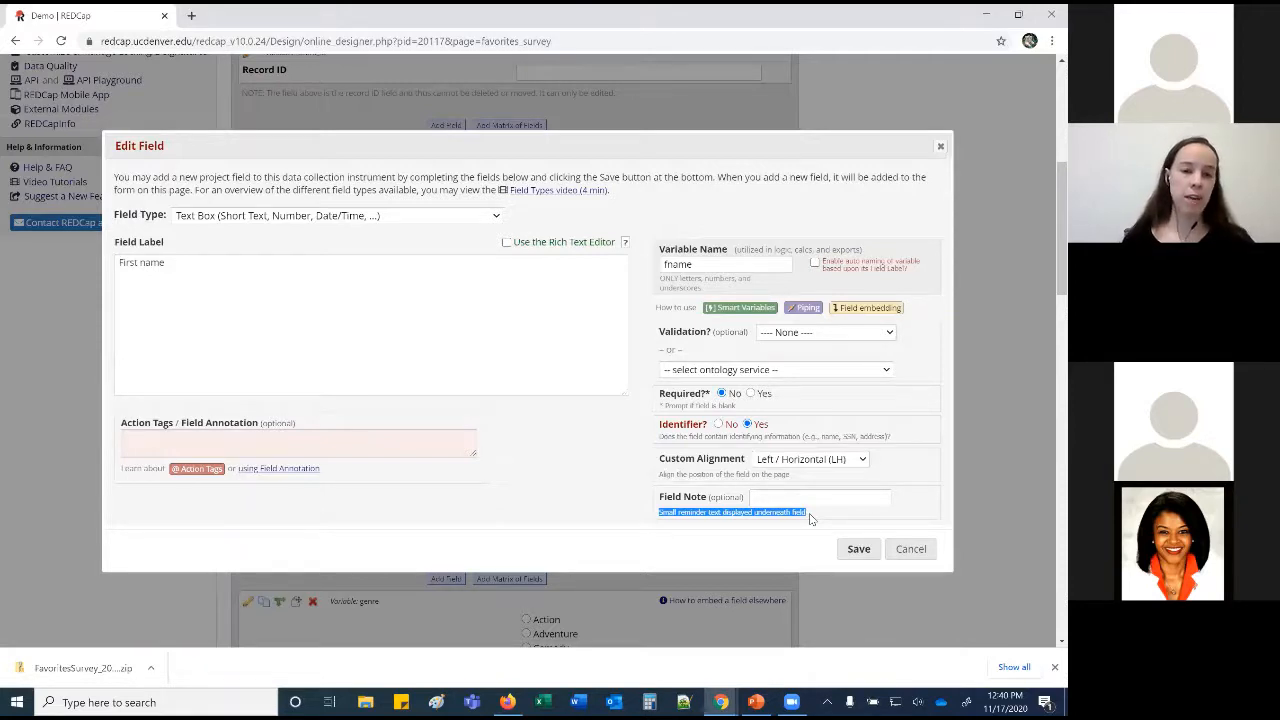
left_click(397, 445)
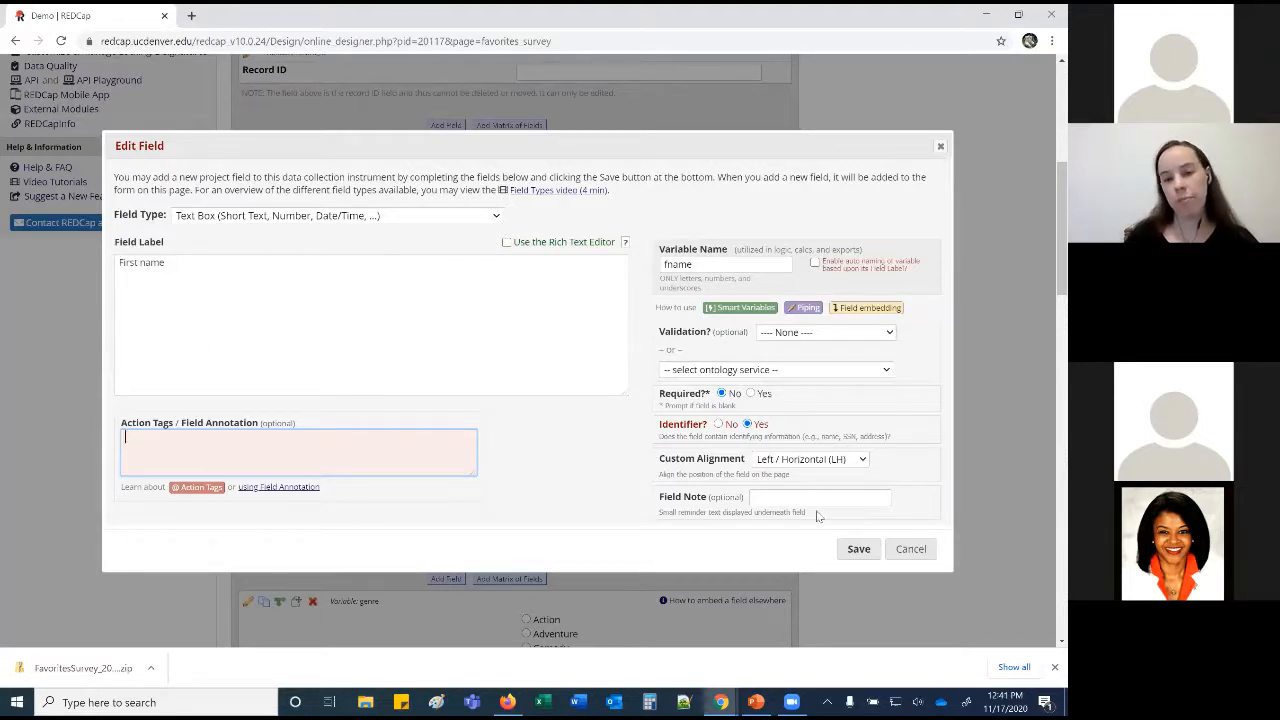
left_click(908, 549)
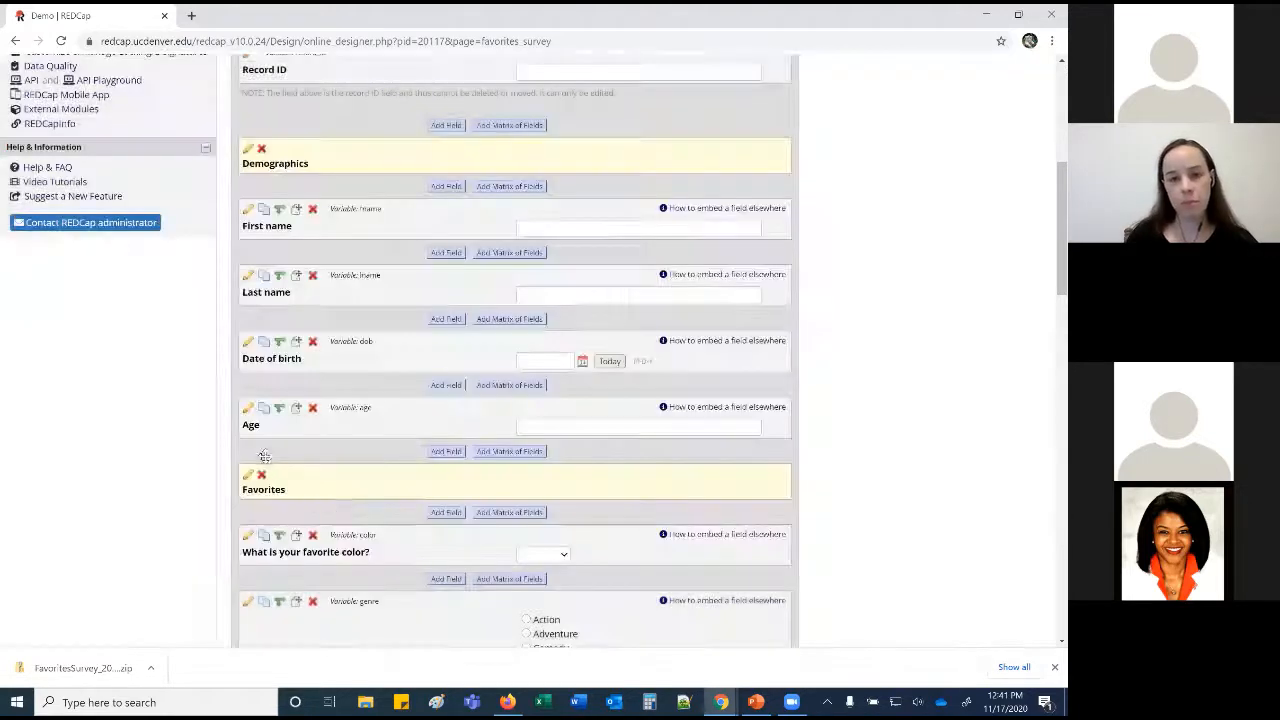
left_click(249, 408)
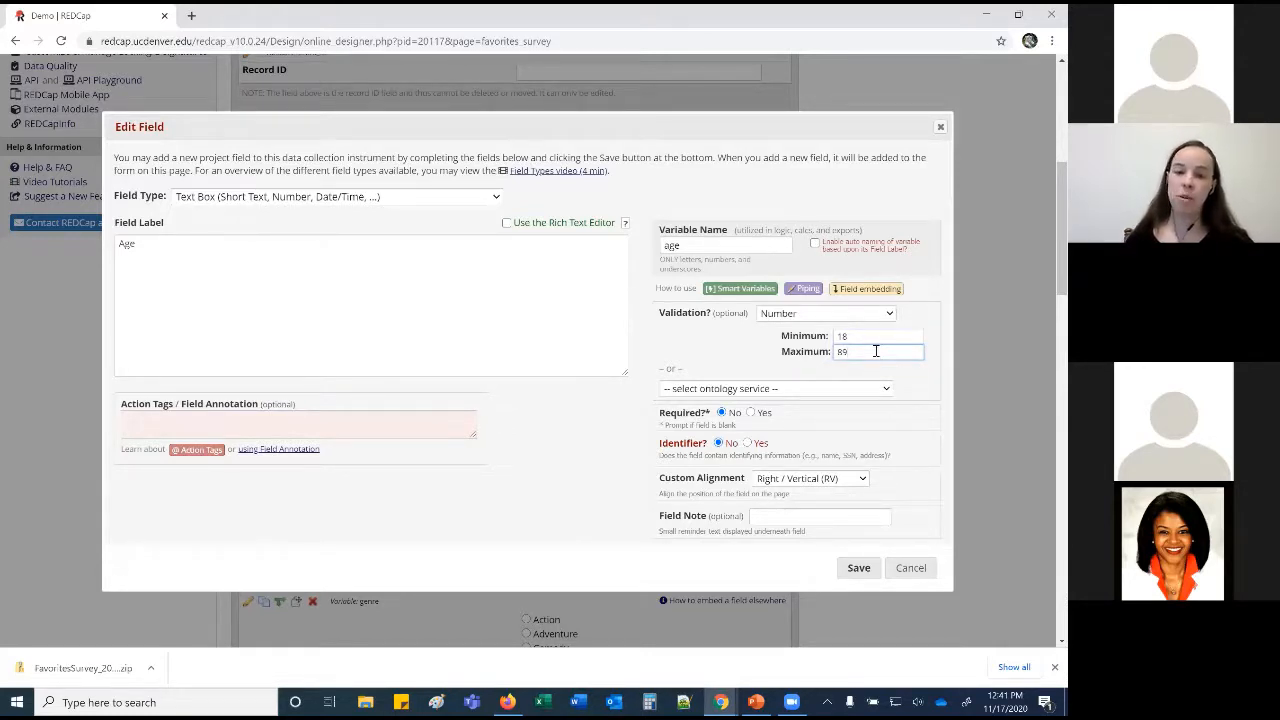
left_click(910, 568)
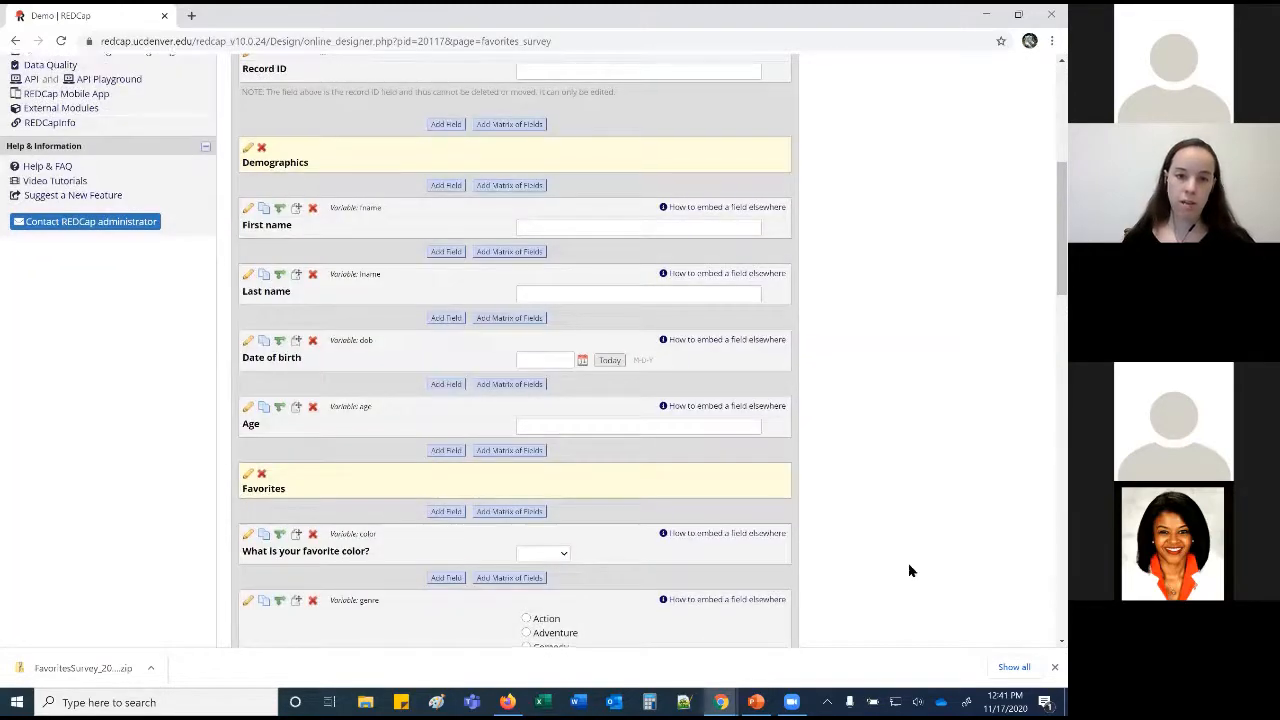
scroll(905, 565, "down", 3)
Open the color field's edit form and inspect its label, variable name color and six choices.
left_click(249, 245)
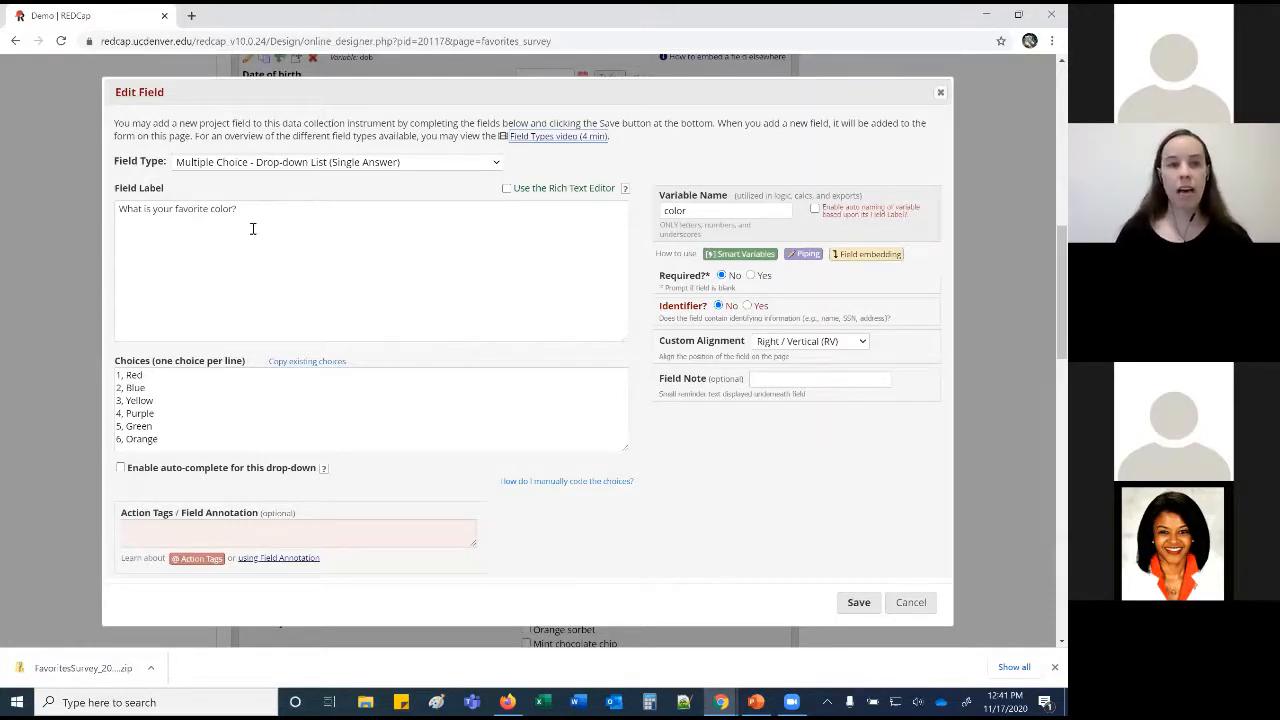
left_click_drag(250, 214, 112, 210)
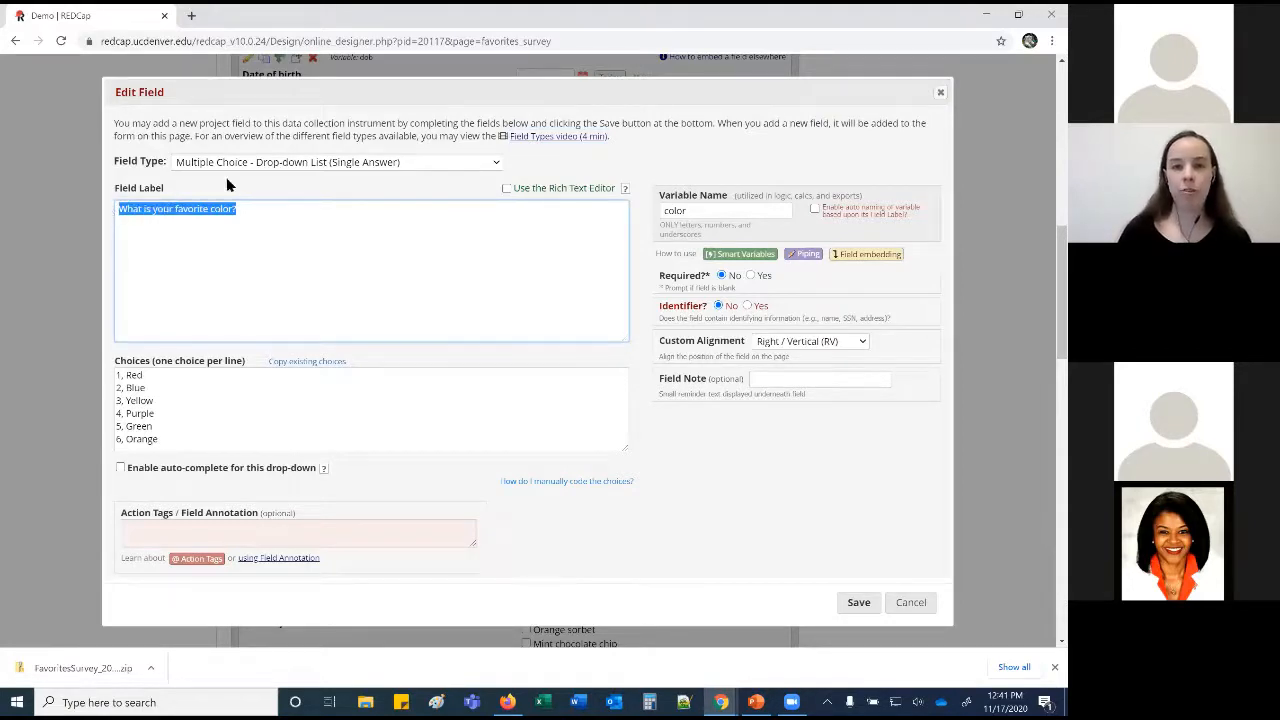
left_click(722, 208)
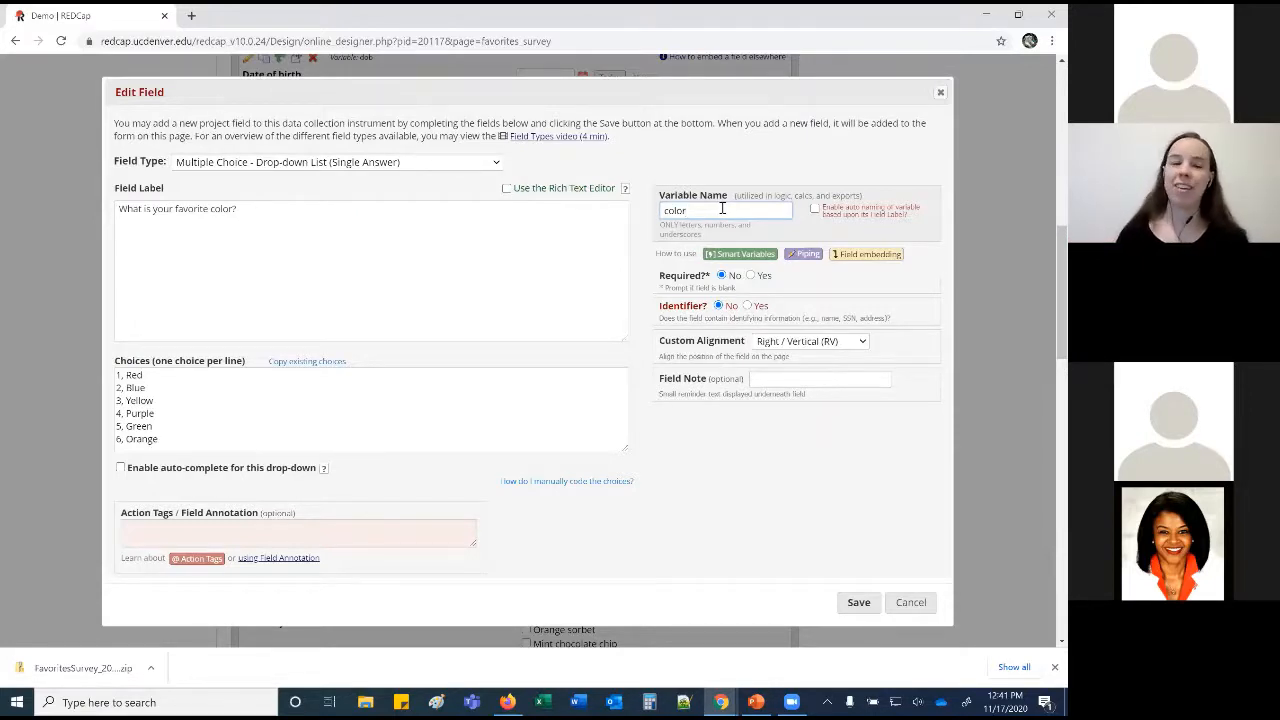
scroll(264, 409, "down", 1)
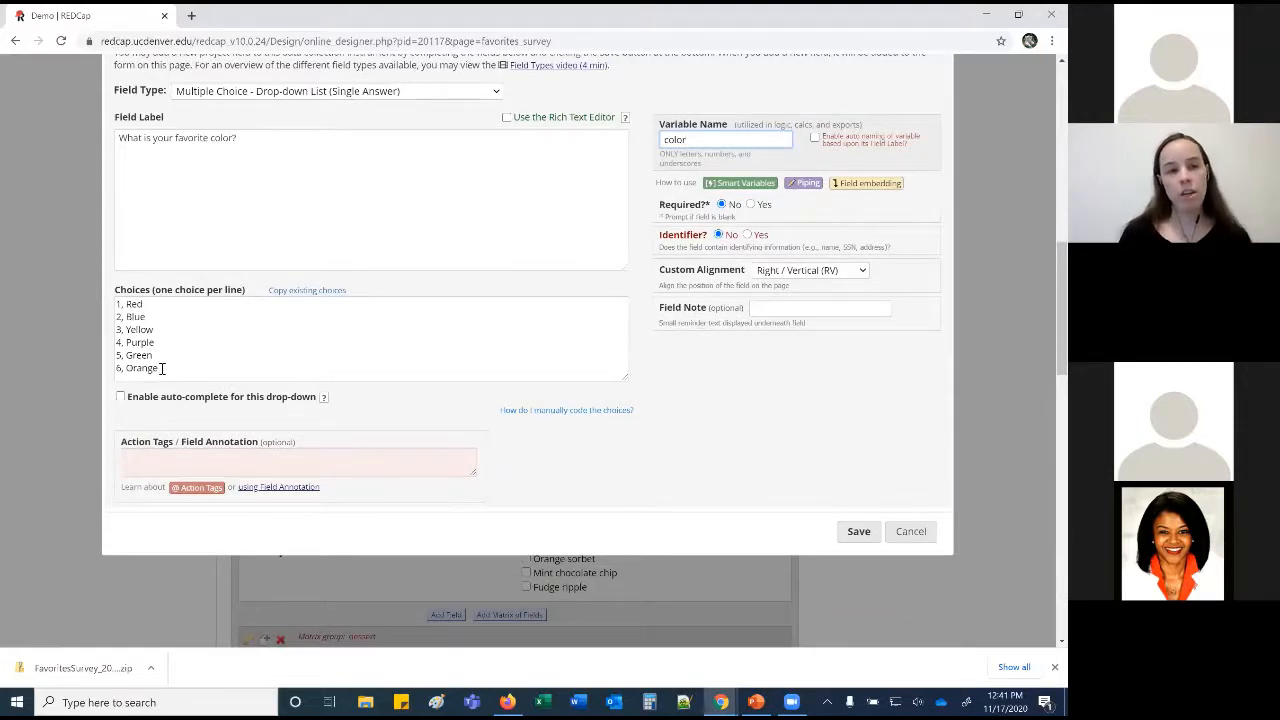
left_click(118, 303)
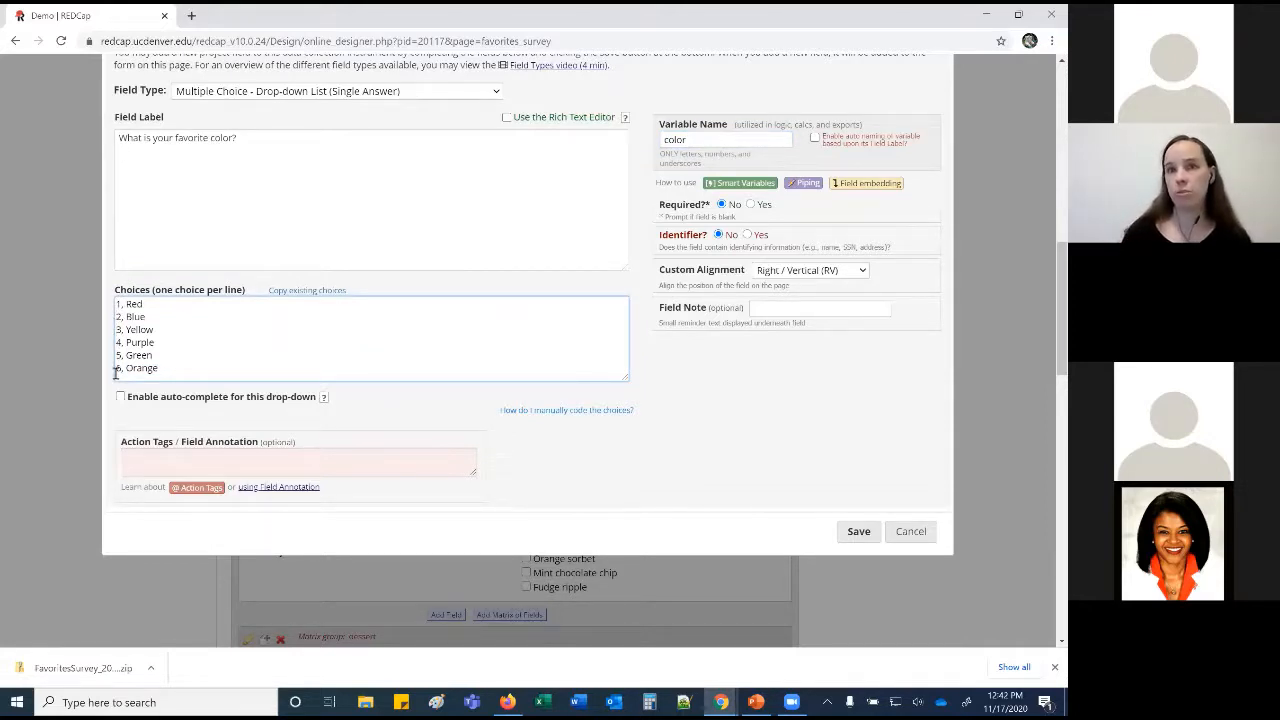
scroll(116, 373, "up", 1)
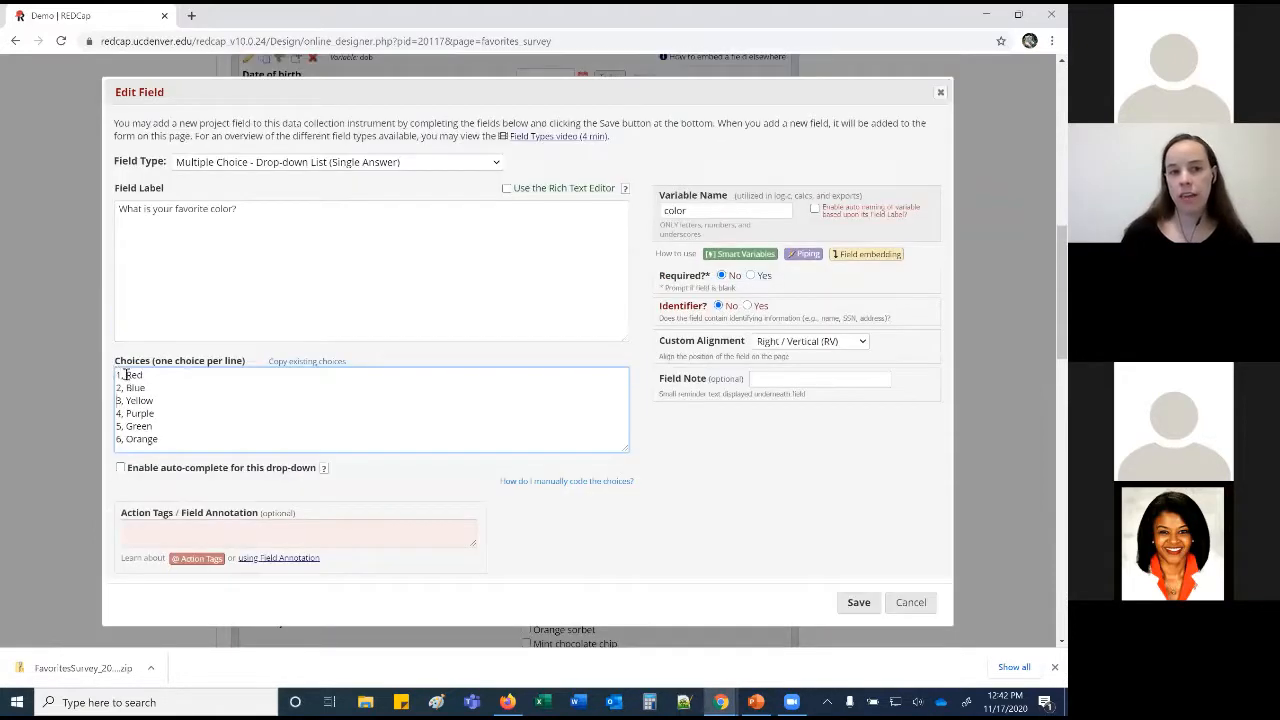
left_click(149, 375)
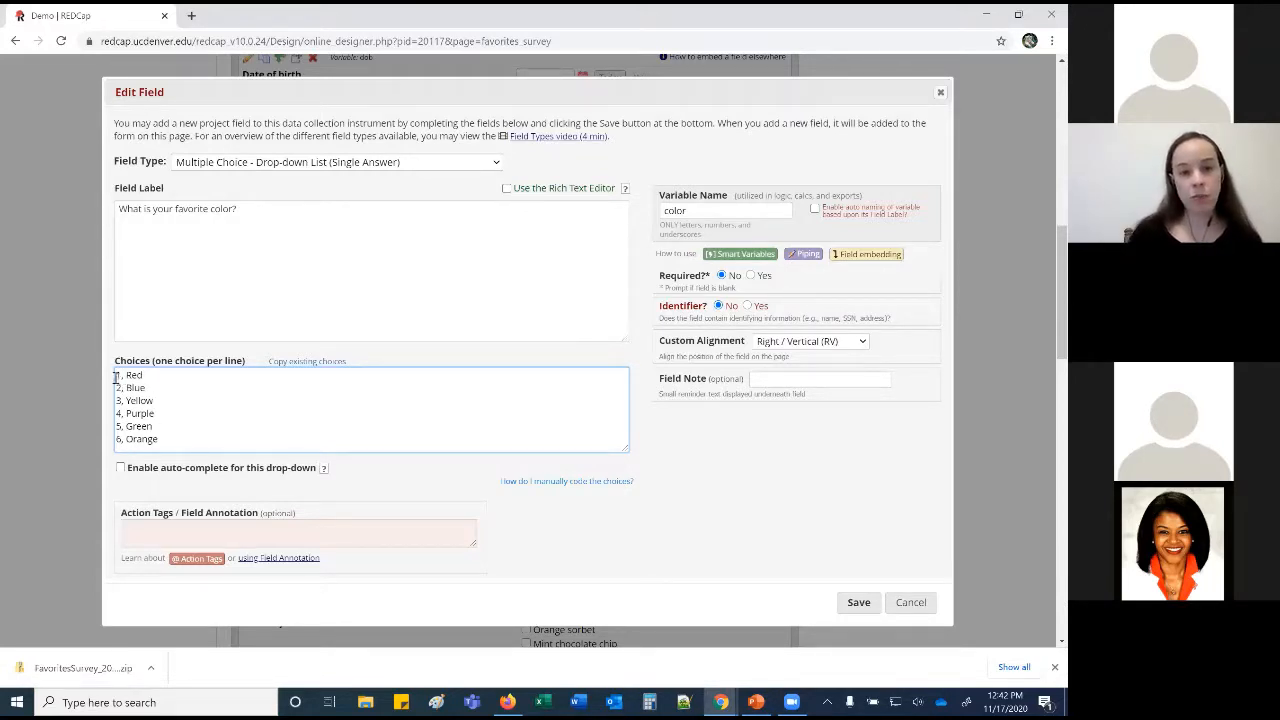
Insert new choice lines '3, White' and '4, Black' after '2, Blue' in the color choices.
key("Up")
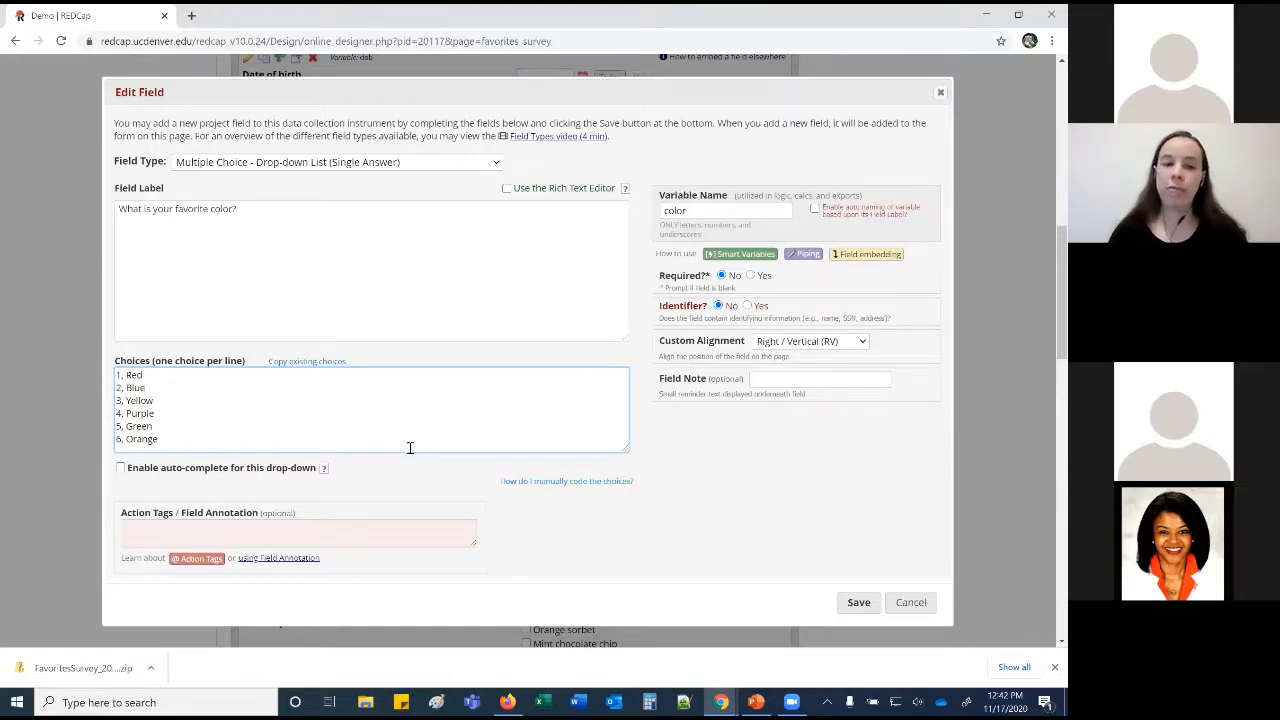
key("Return")
type("3, White")
key("Down")
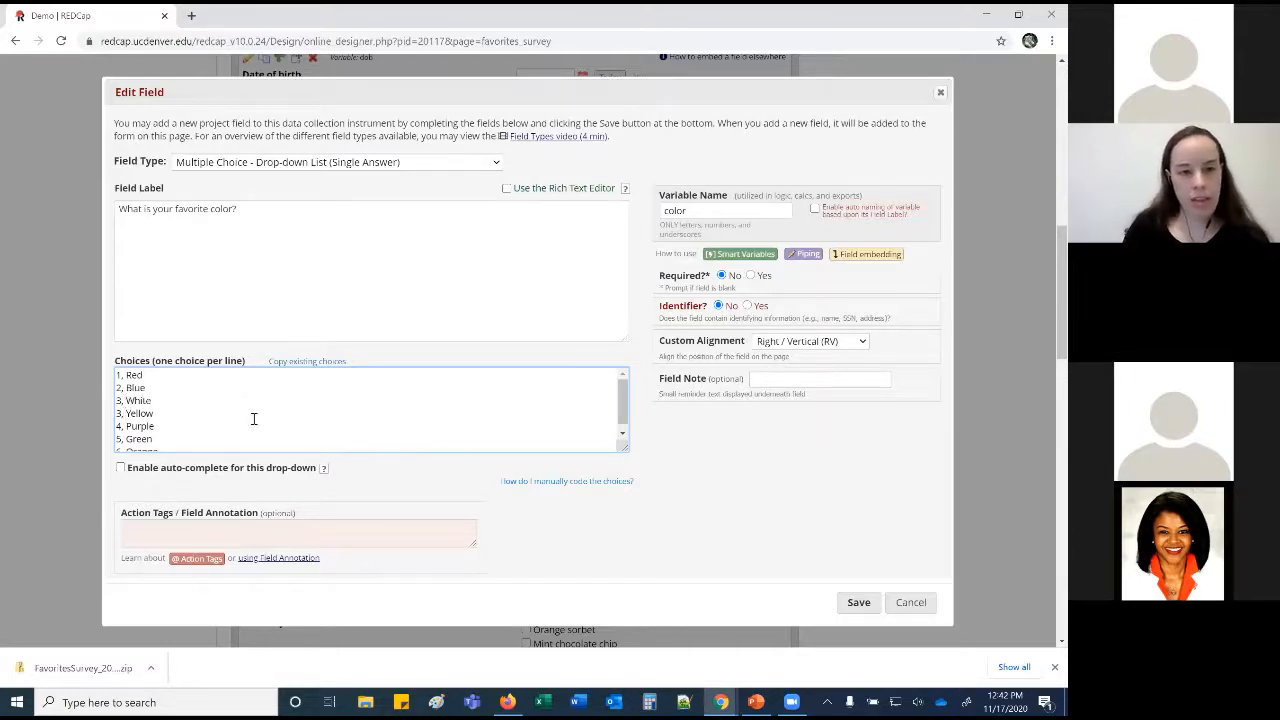
left_click(189, 403)
key("Return")
type("4, Black")
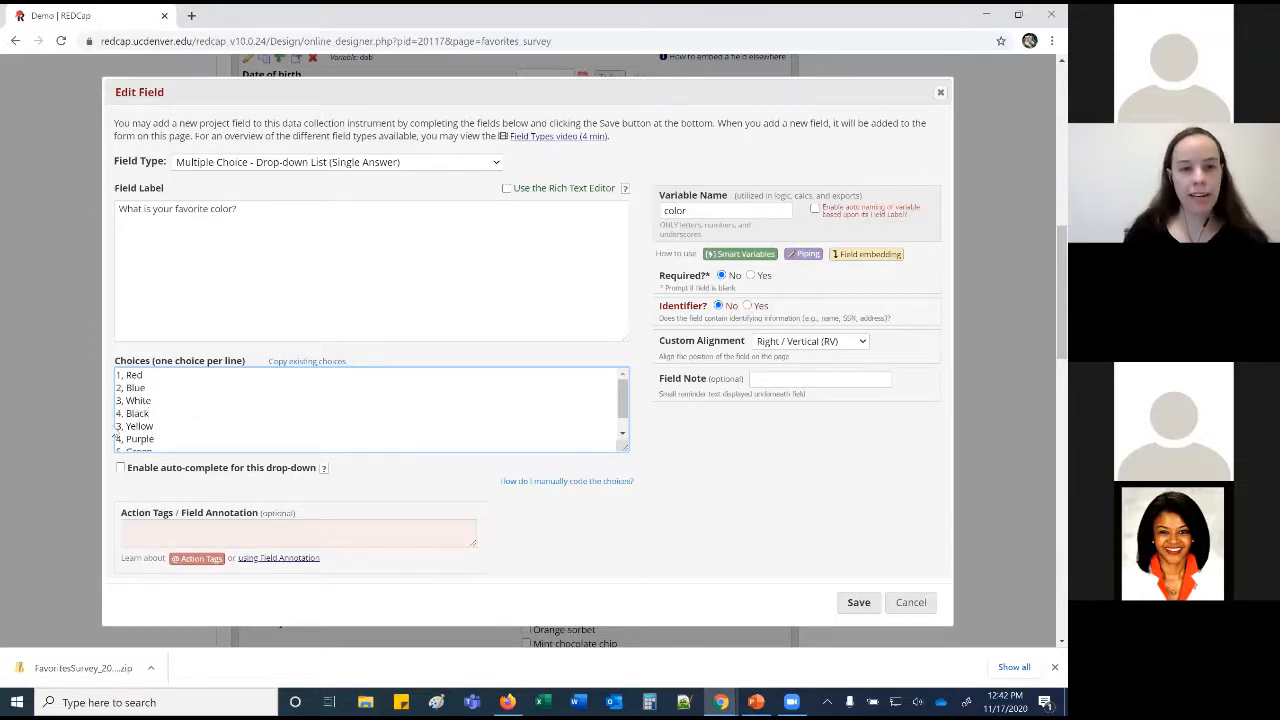
mouse_move(116, 427)
left_mouse_down()
mouse_move(128, 426)
mouse_move(112, 441)
left_mouse_up()
type("5")
type("6")
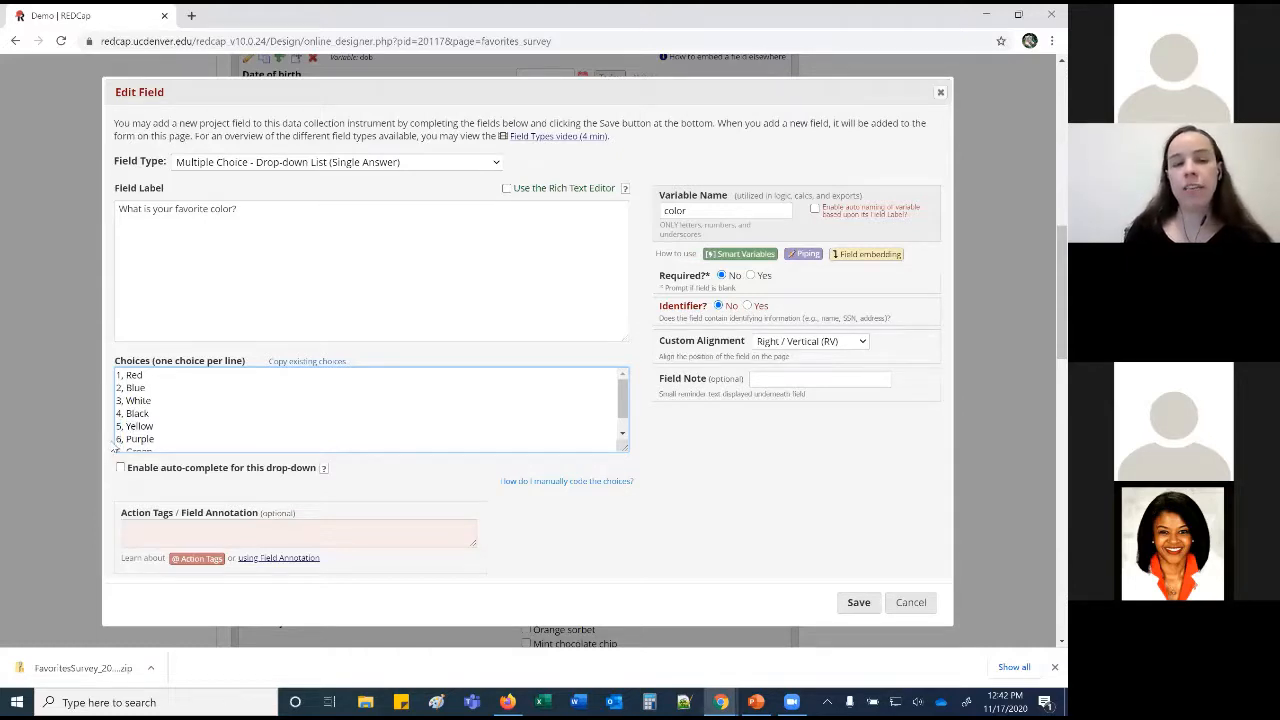
Recode Purple to 4 and both White and Black to 7 in the Choices box.
scroll(113, 447, "down", 1)
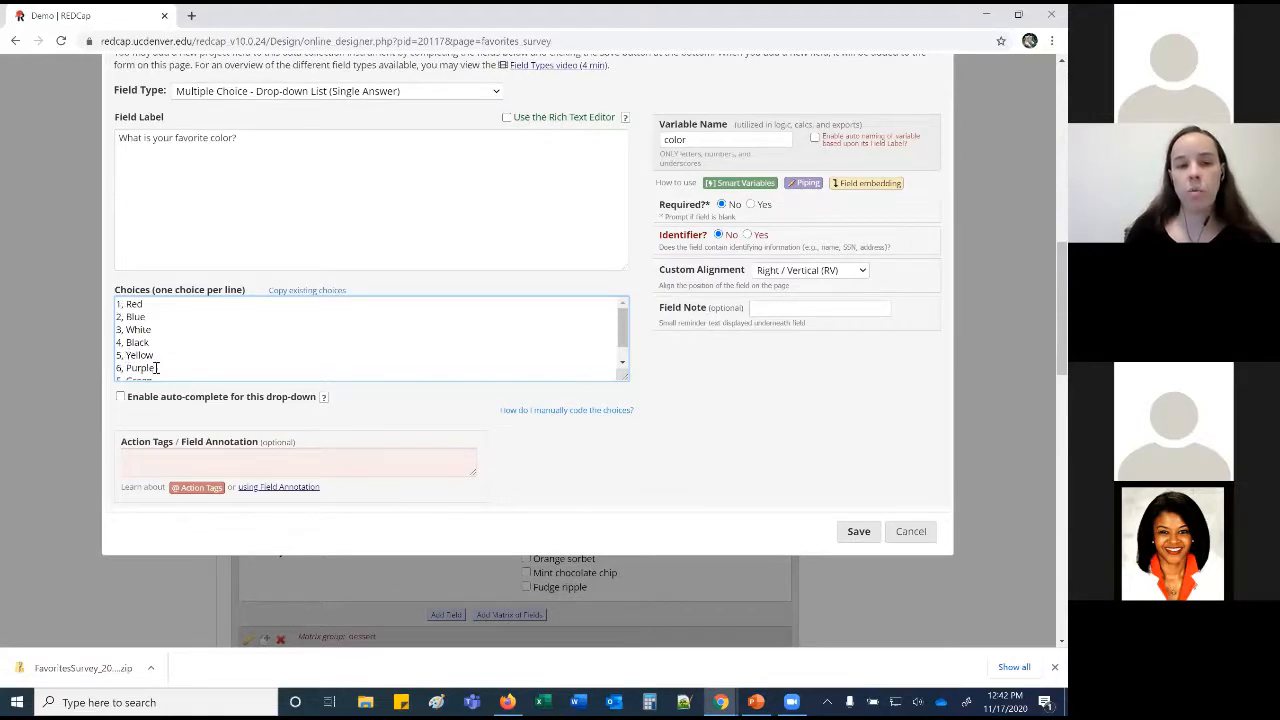
double_click(128, 330)
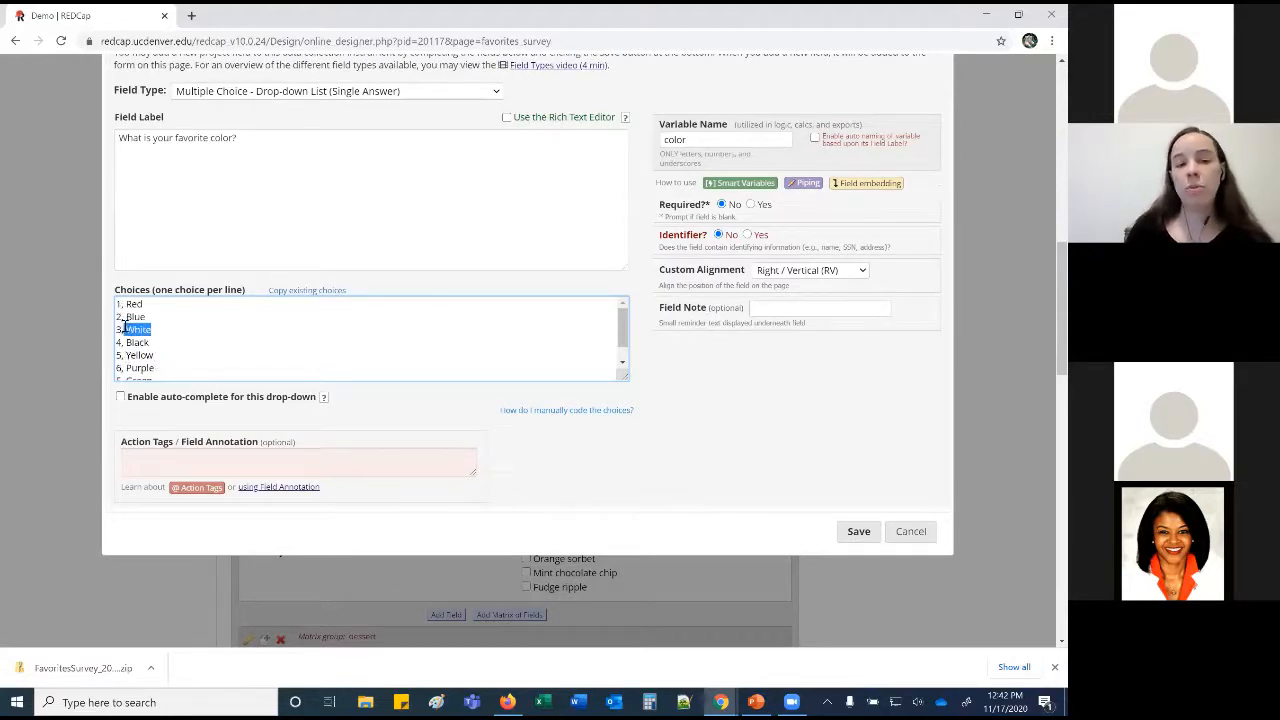
left_click_drag(158, 368, 126, 368)
double_click(137, 342)
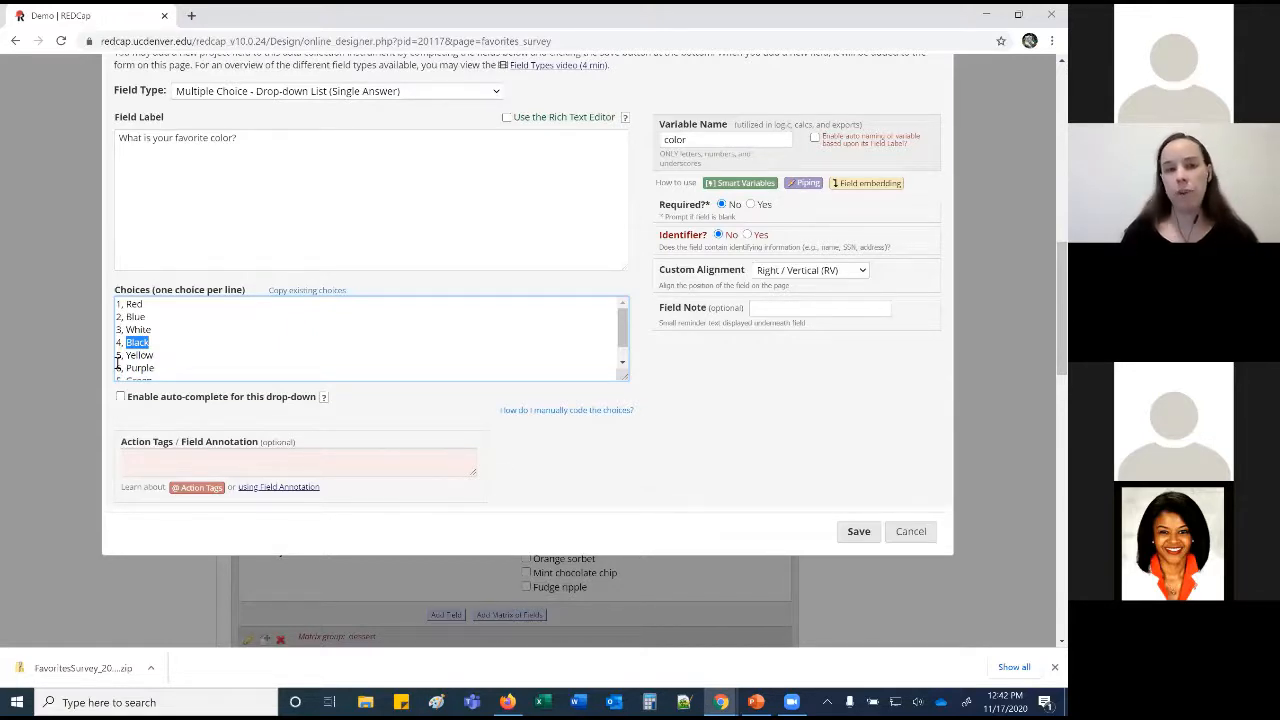
left_click_drag(150, 342, 105, 345)
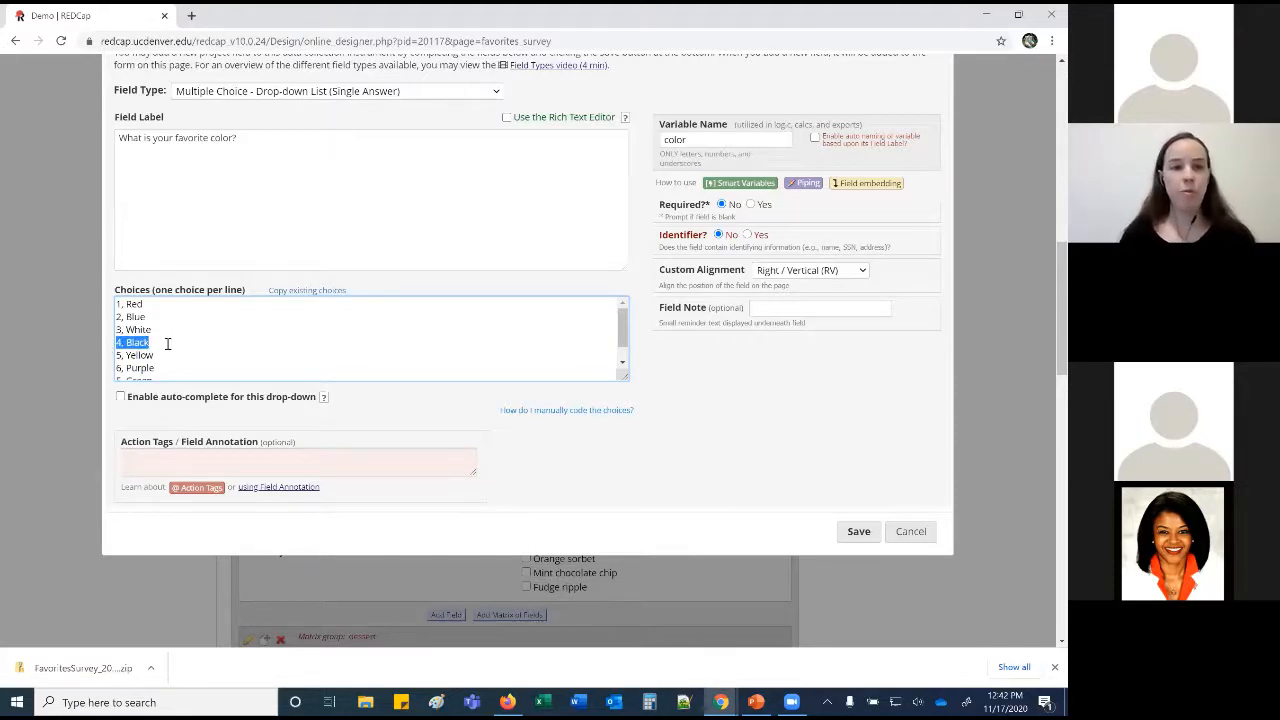
scroll(146, 350, "down", 1)
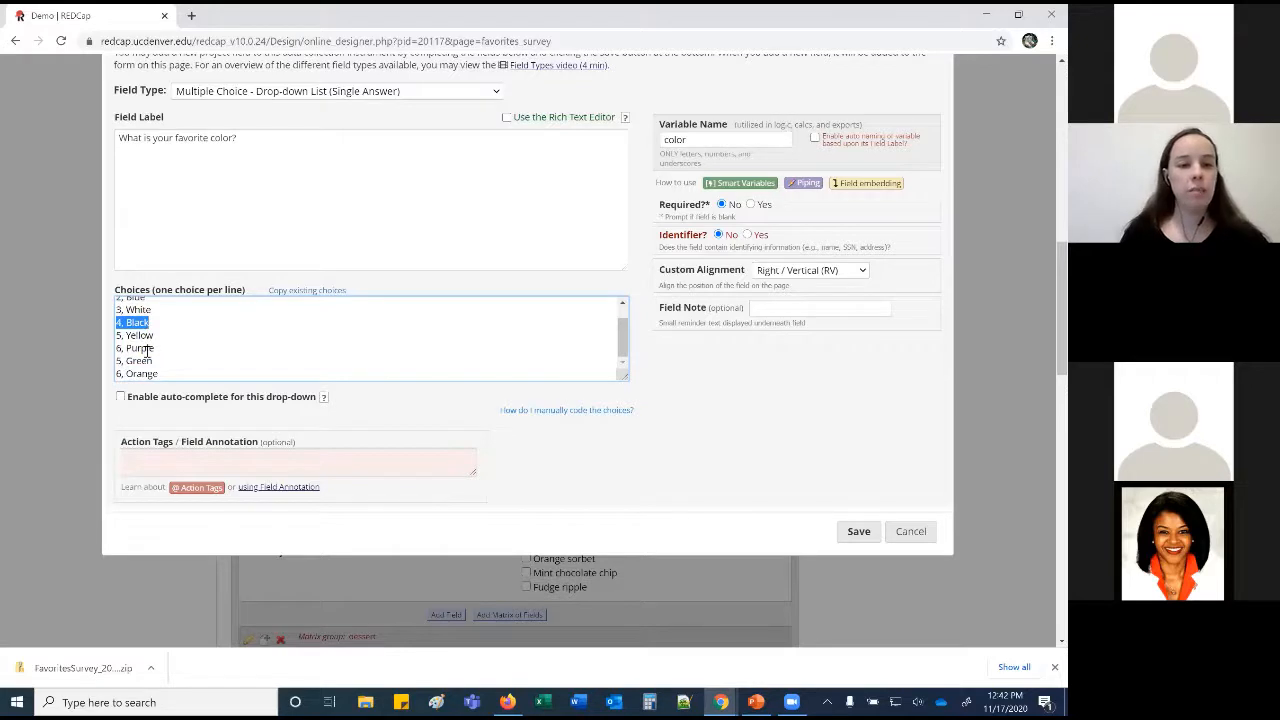
left_click(120, 337)
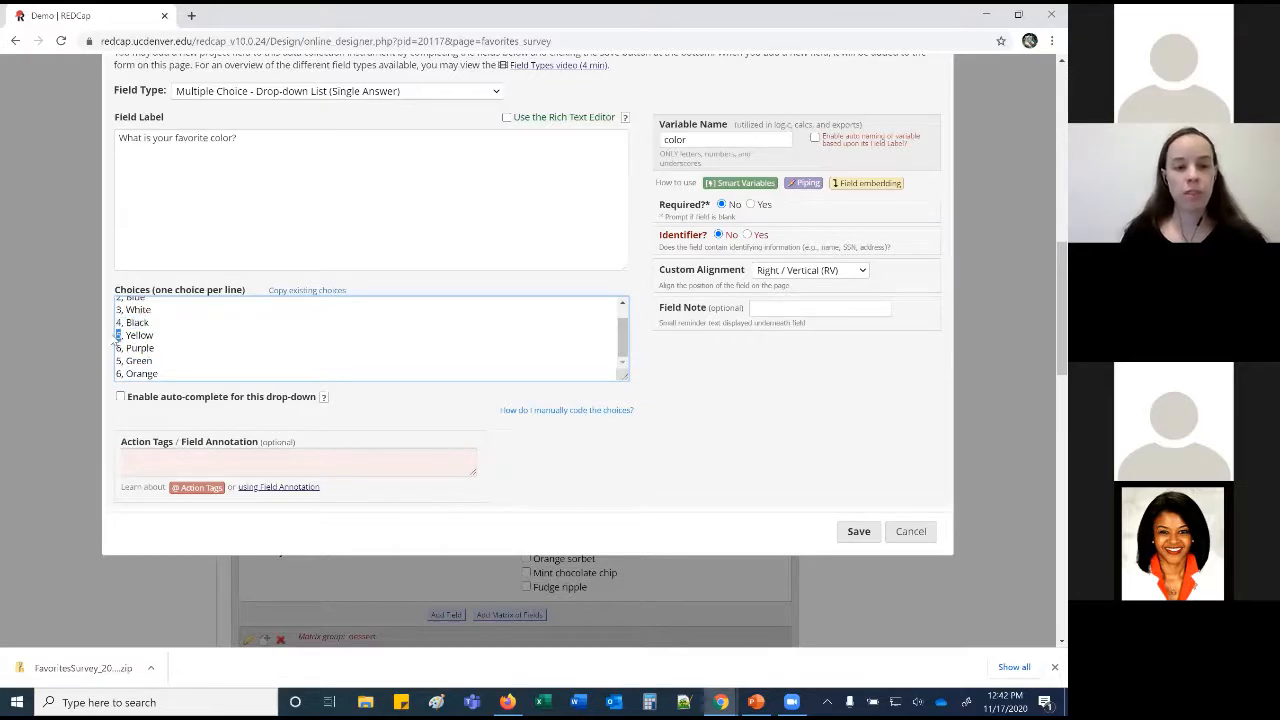
double_click(118, 348)
type("4")
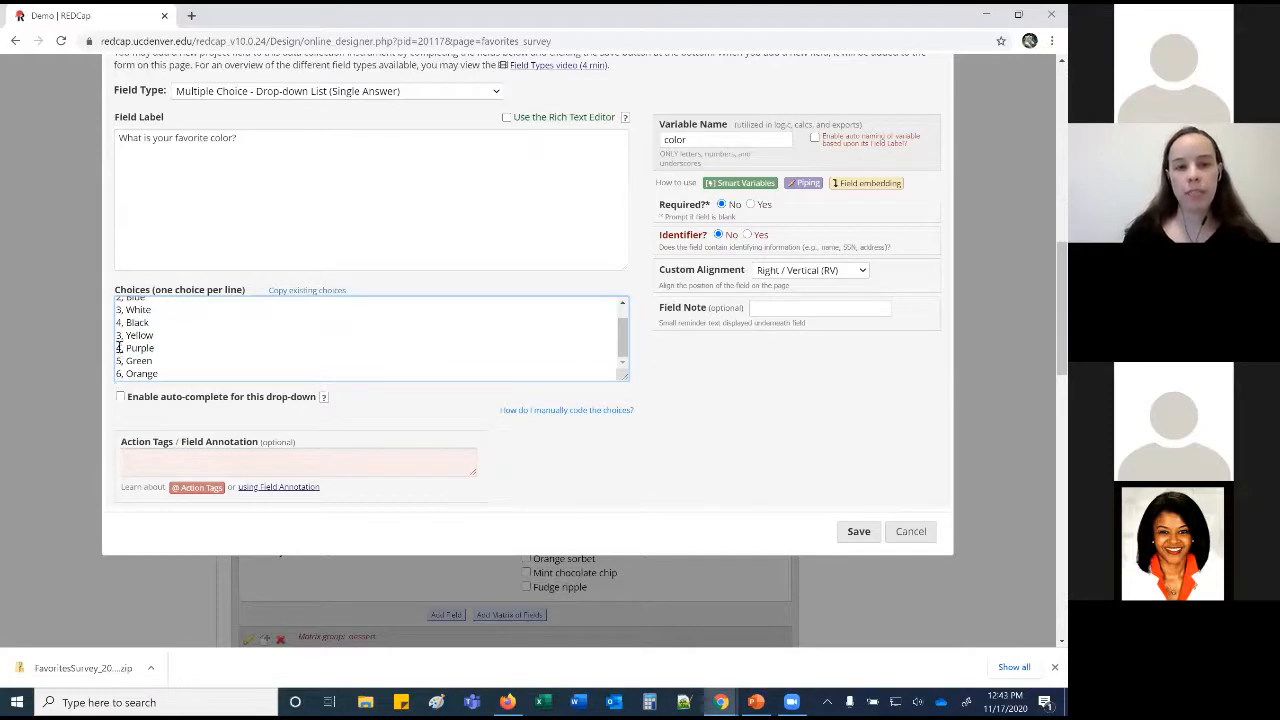
double_click(118, 310)
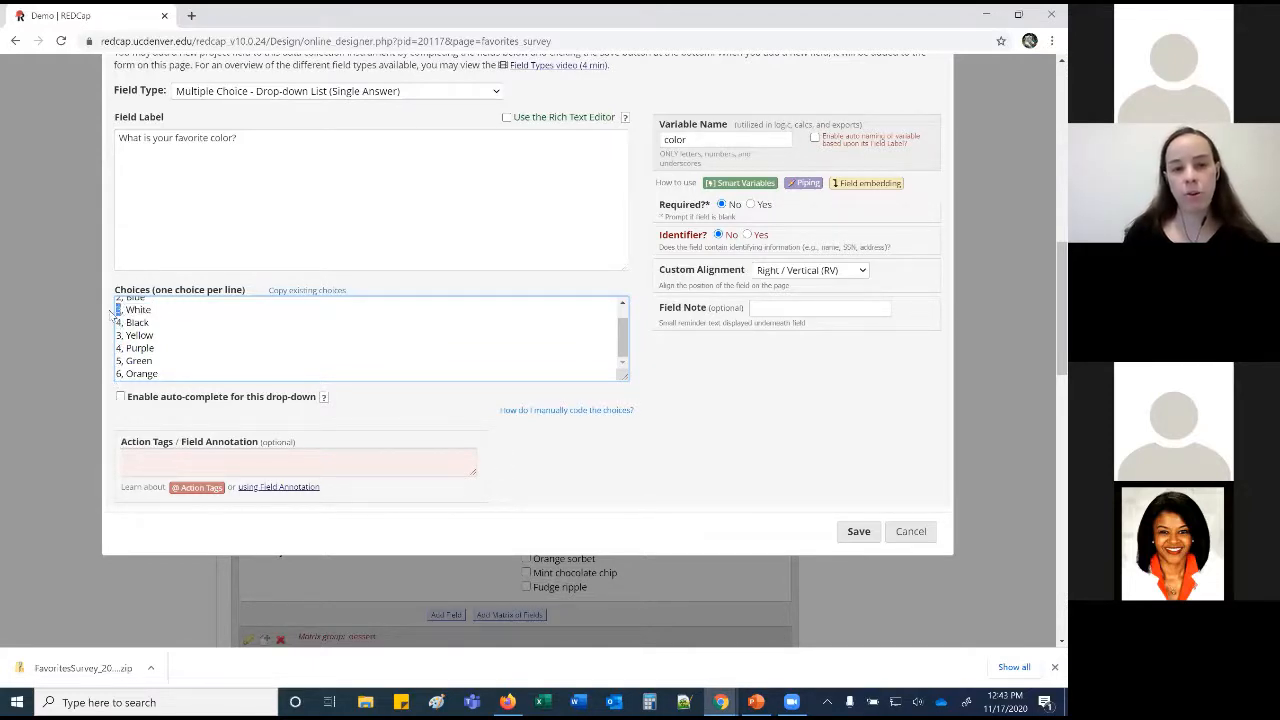
type("7")
double_click(118, 322)
type("7")
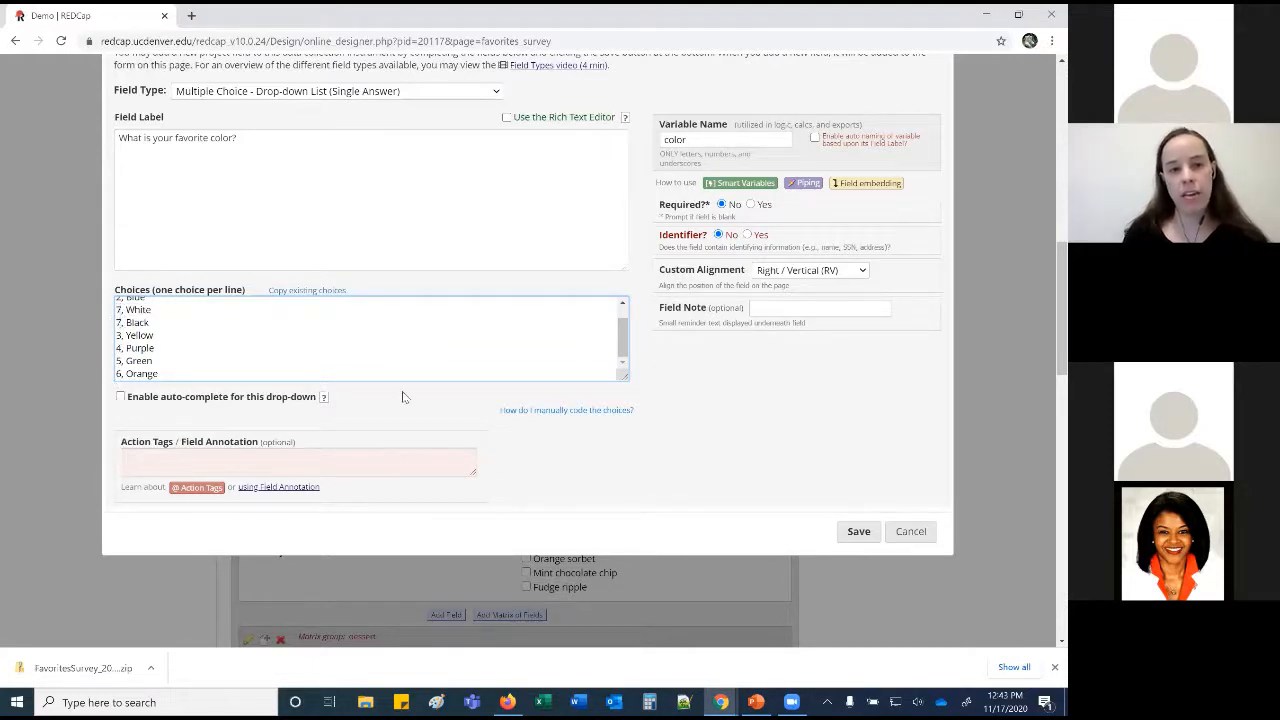
Clear the duplicate-code warning by recoding Black to 8, then save the color field.
left_click(403, 391)
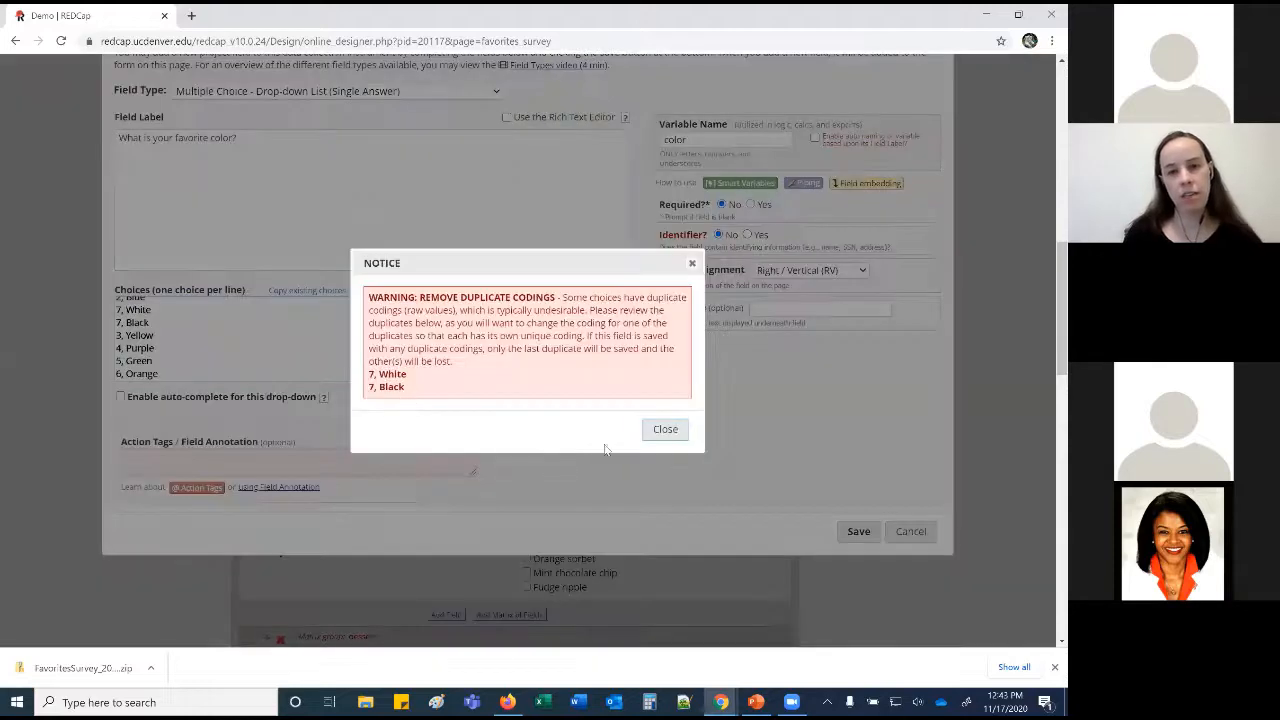
left_click(665, 429)
double_click(118, 322)
type("8")
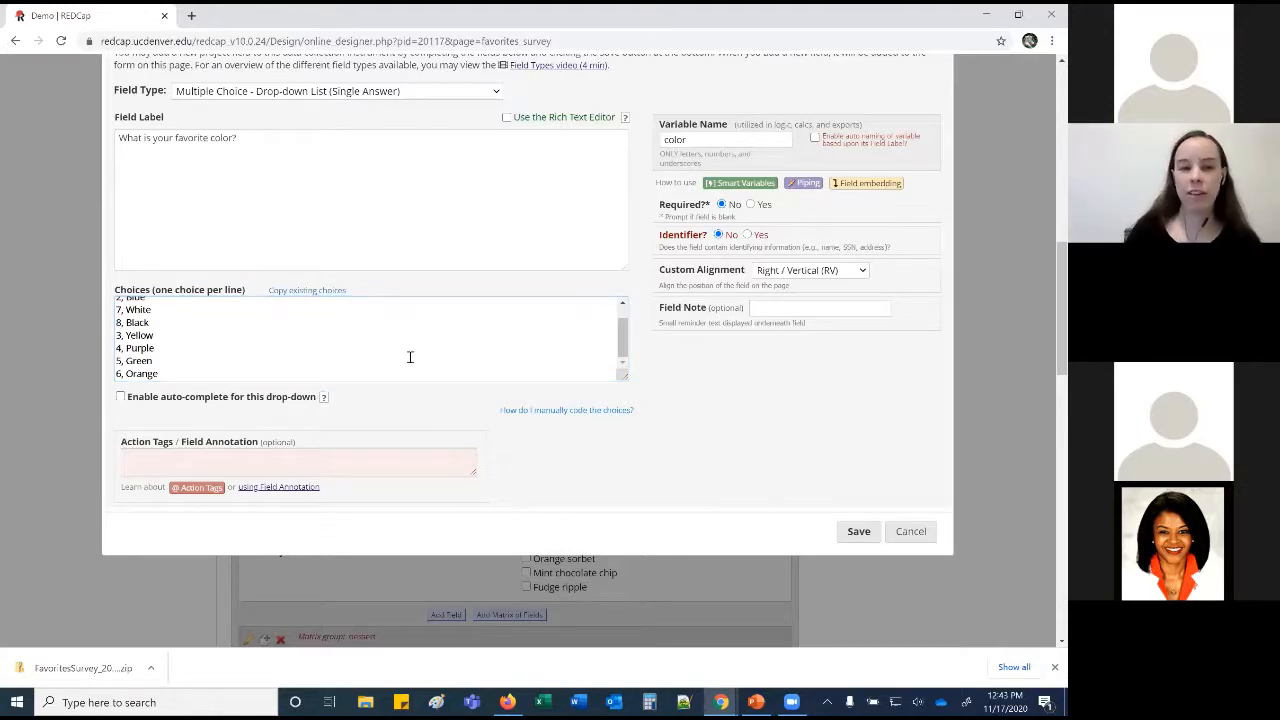
scroll(409, 357, "up", 1)
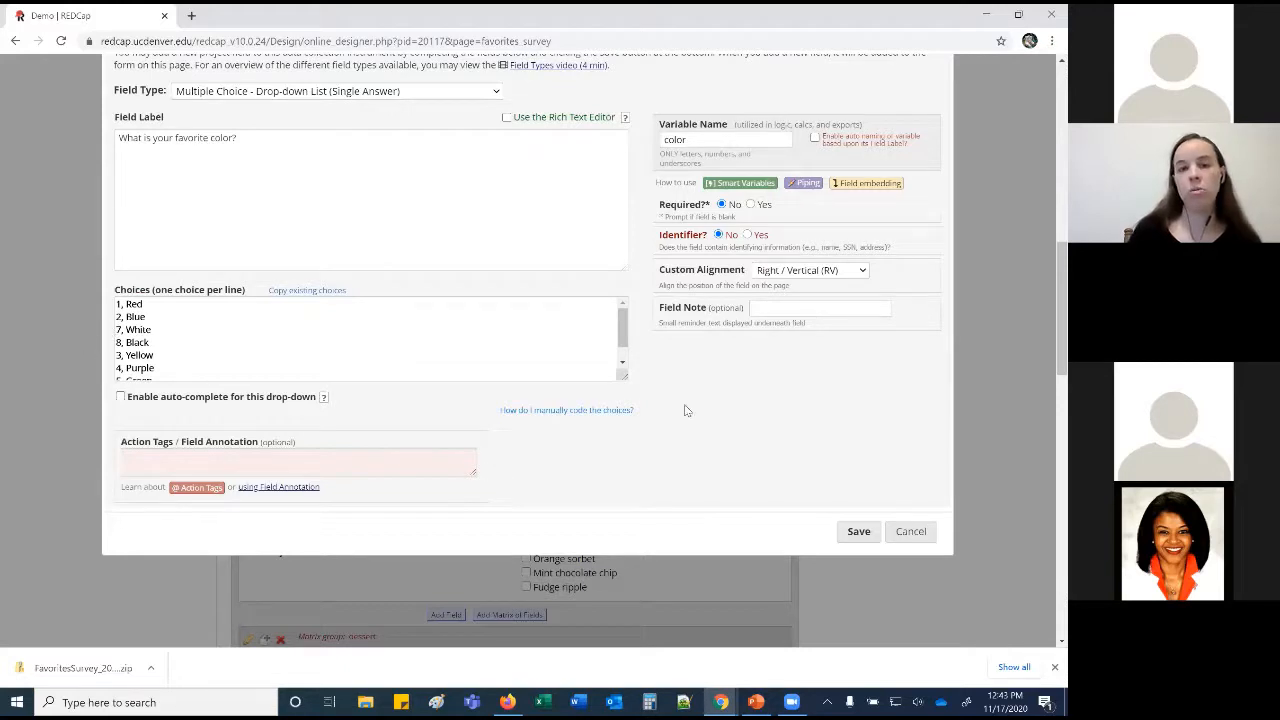
left_click(858, 531)
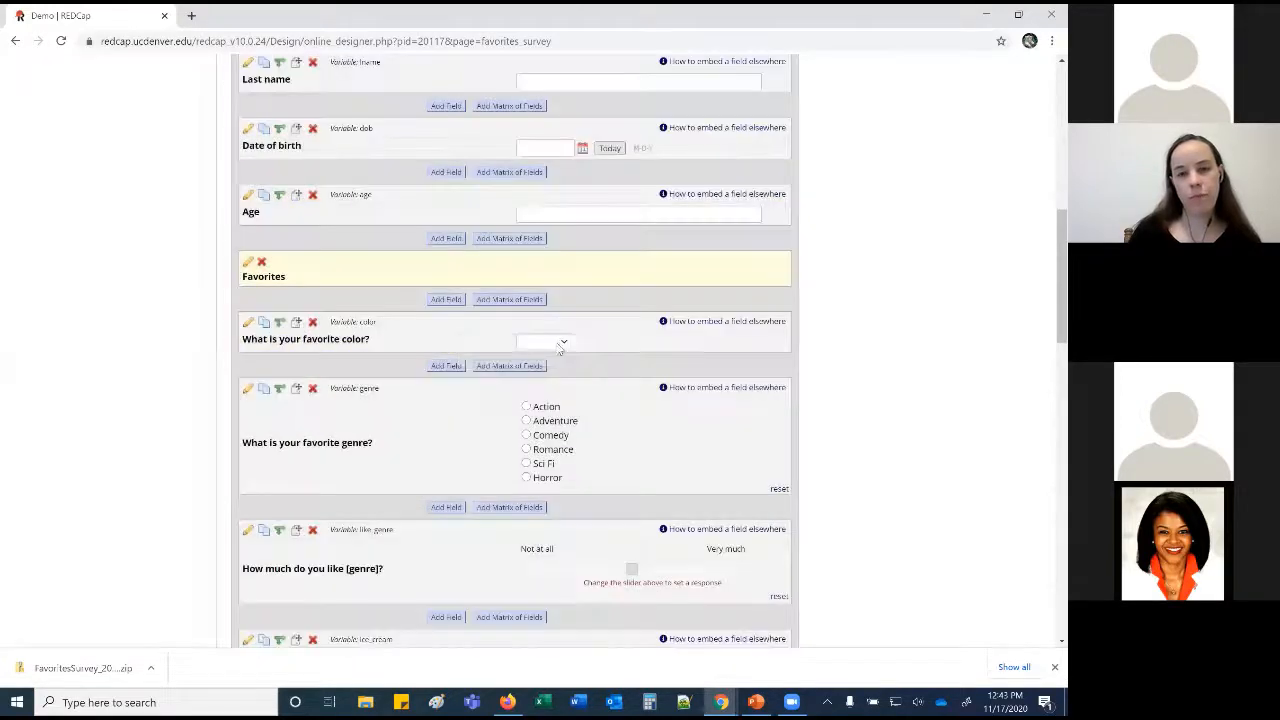
Preview the reordered colour drop-down, then open the genre question for editing.
left_click(558, 342)
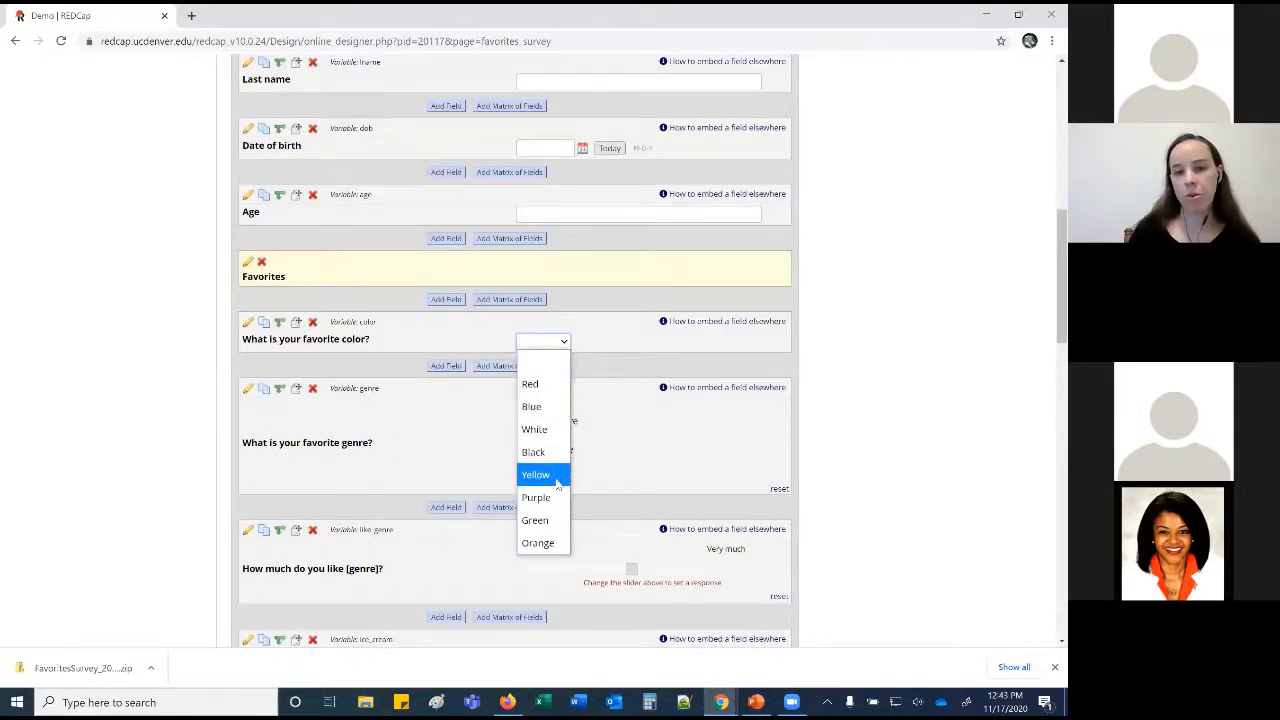
left_click(862, 408)
scroll(864, 408, "down", 1)
scroll(865, 408, "down", 1)
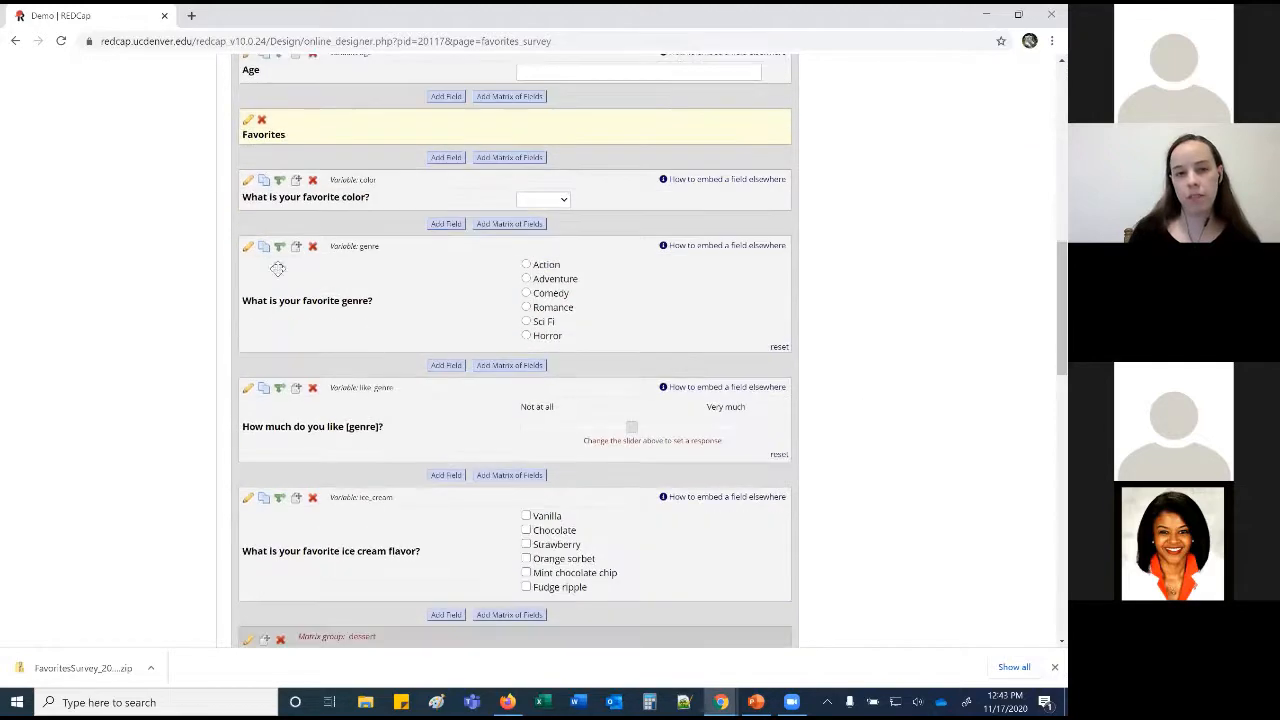
left_click(246, 248)
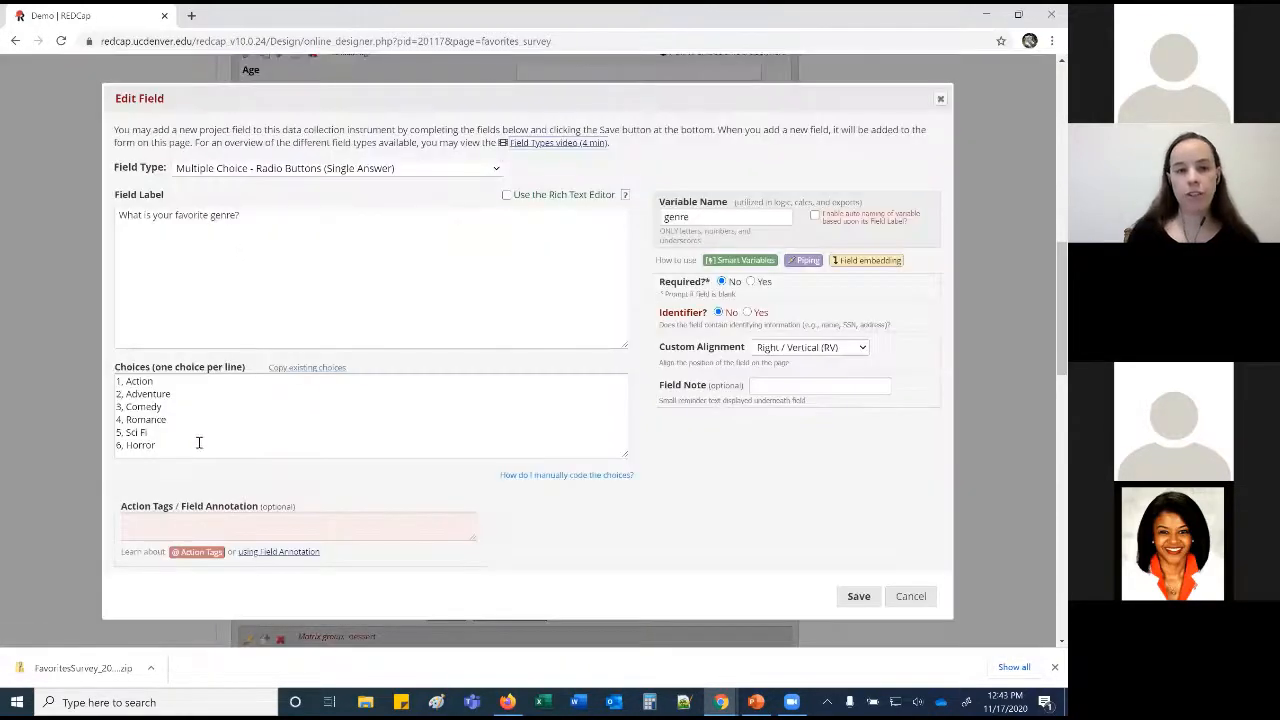
Add '88, Other' and '99, N/A' after '6, Horror' in the genre choices and save.
left_click(198, 446)
key("Return")
type("99, N/A")
key("Return")
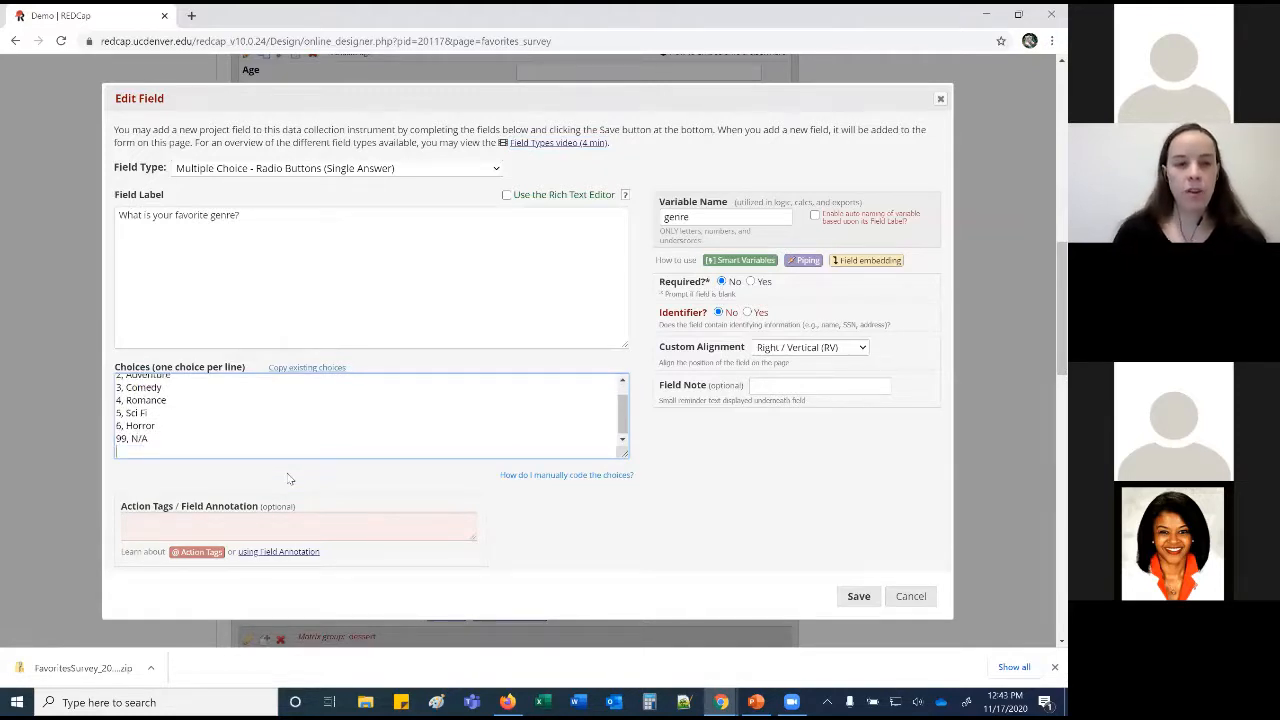
left_click(173, 426)
key("Return")
type("88, Other")
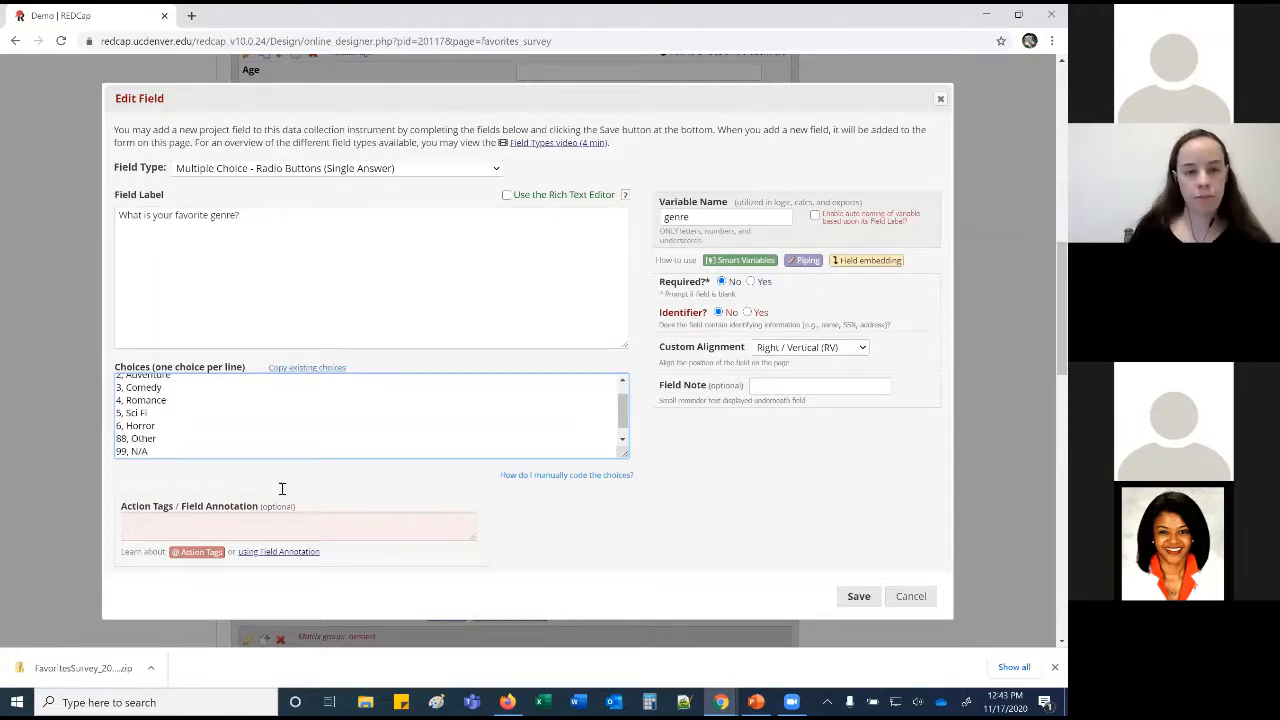
left_click(856, 596)
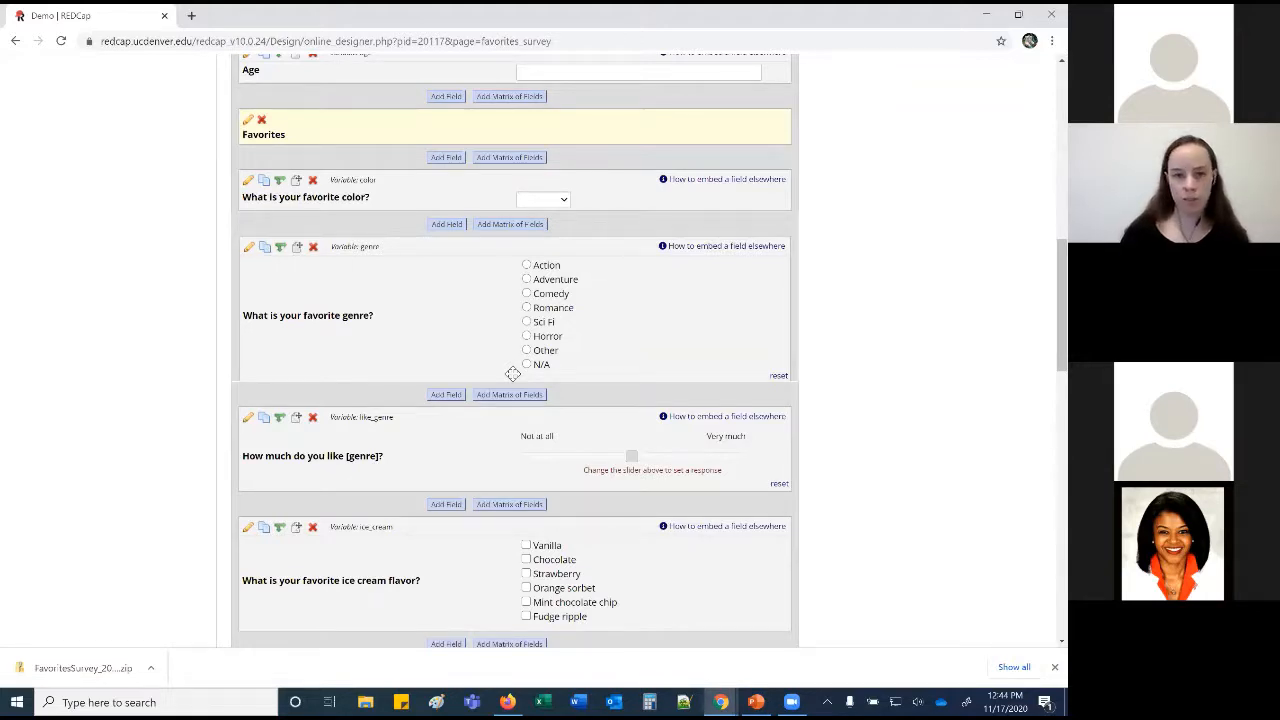
left_click(248, 417)
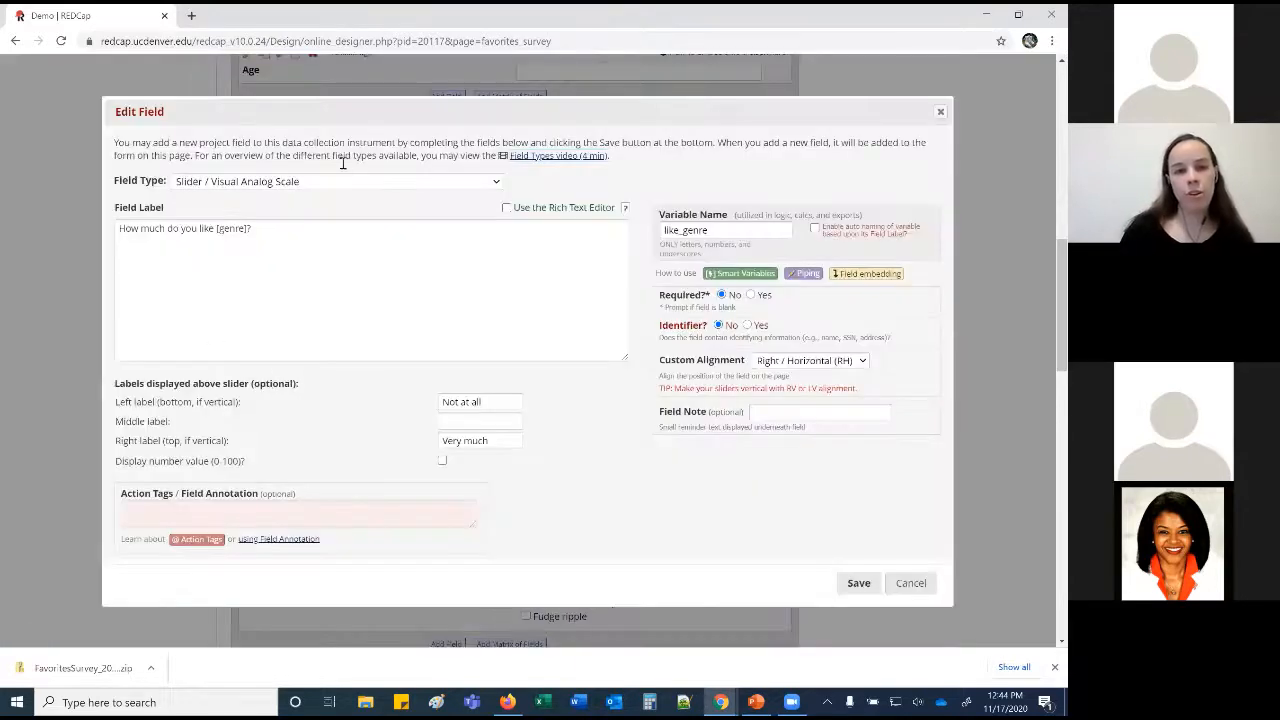
left_click(494, 184)
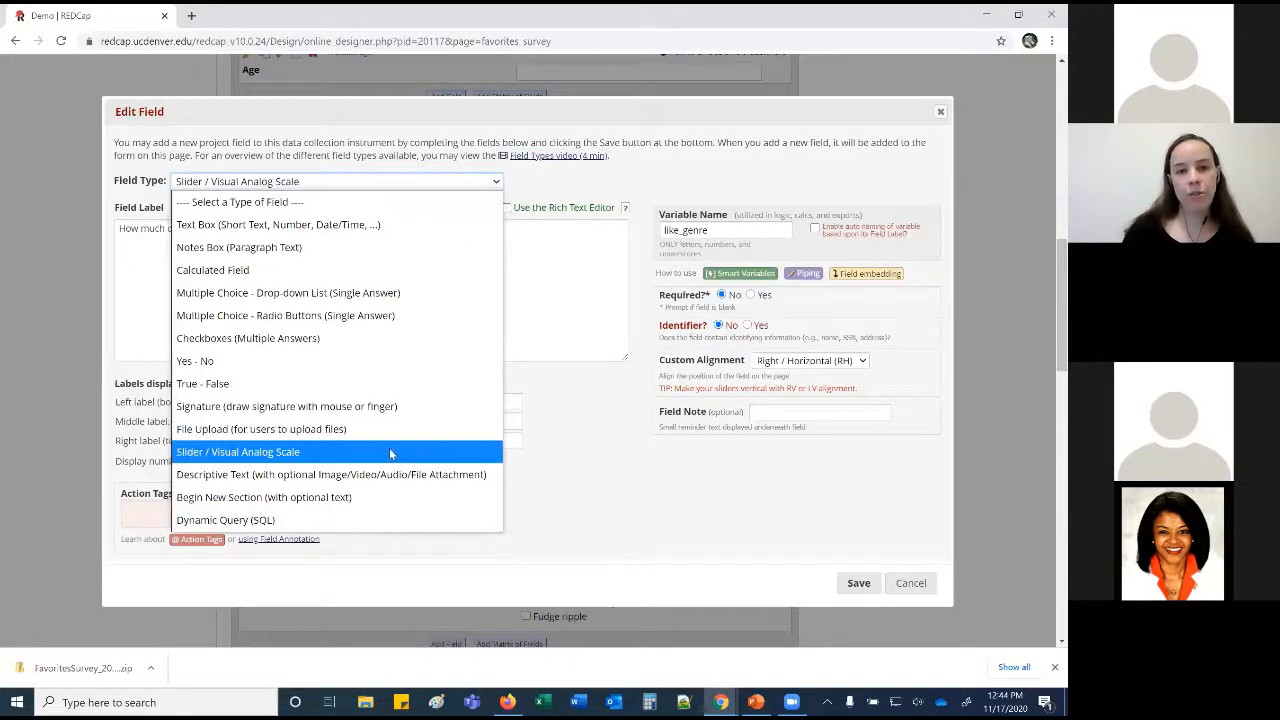
left_click(571, 448)
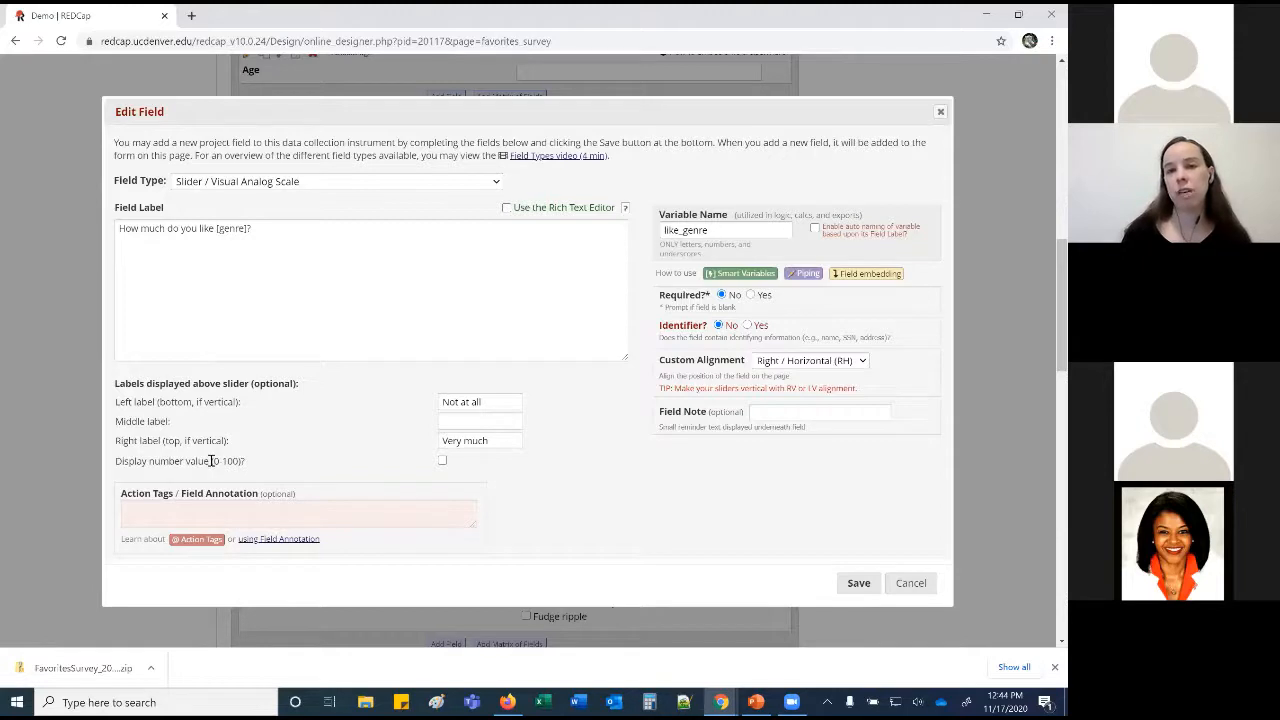
left_click(442, 461)
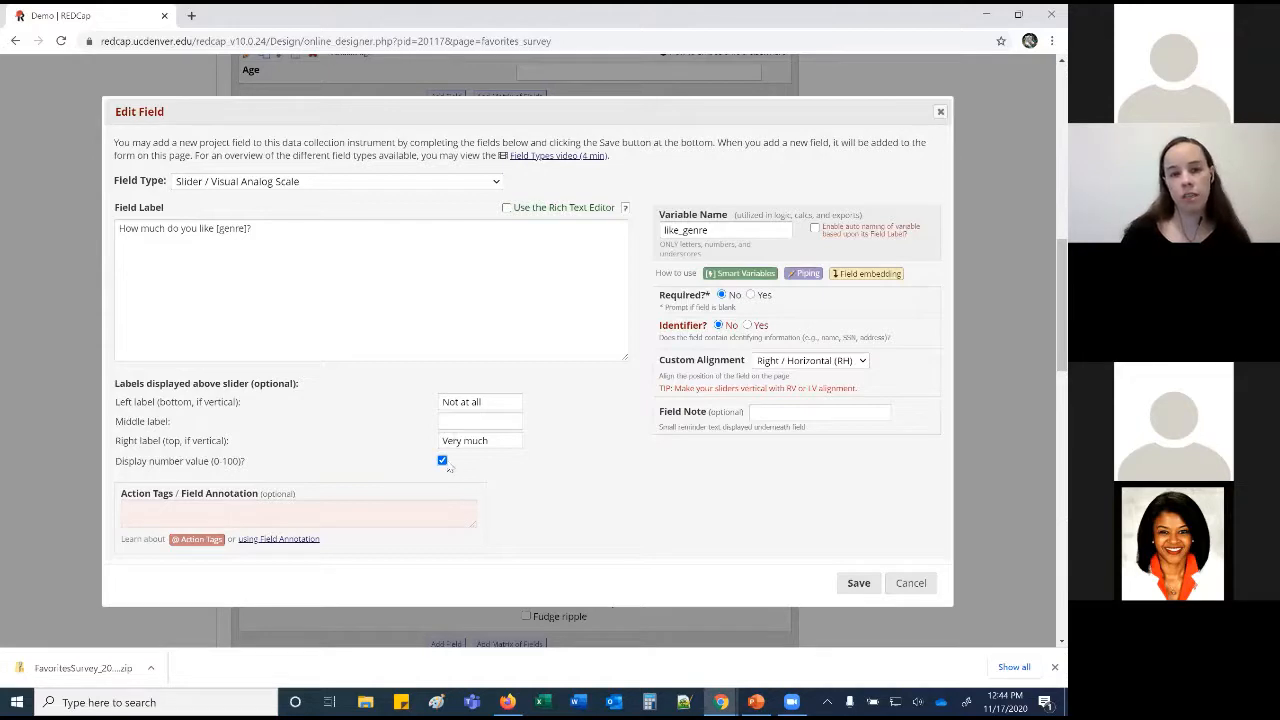
left_click(442, 460)
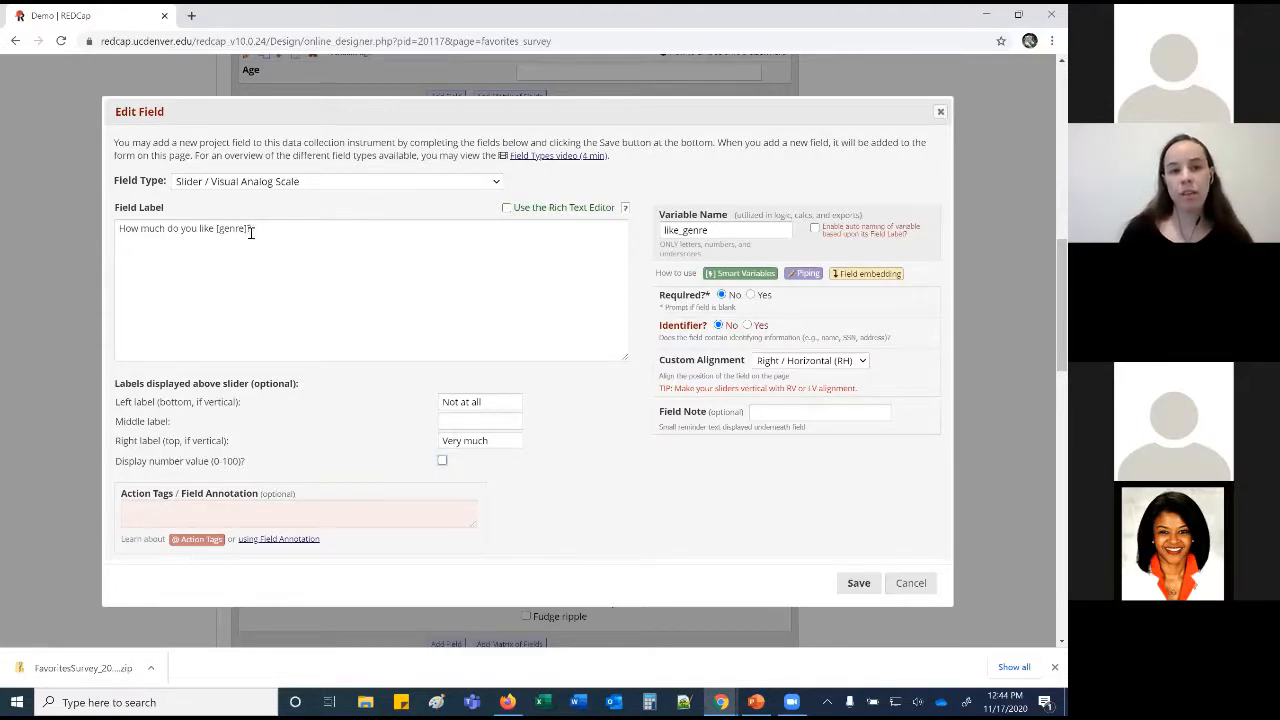
left_click(900, 585)
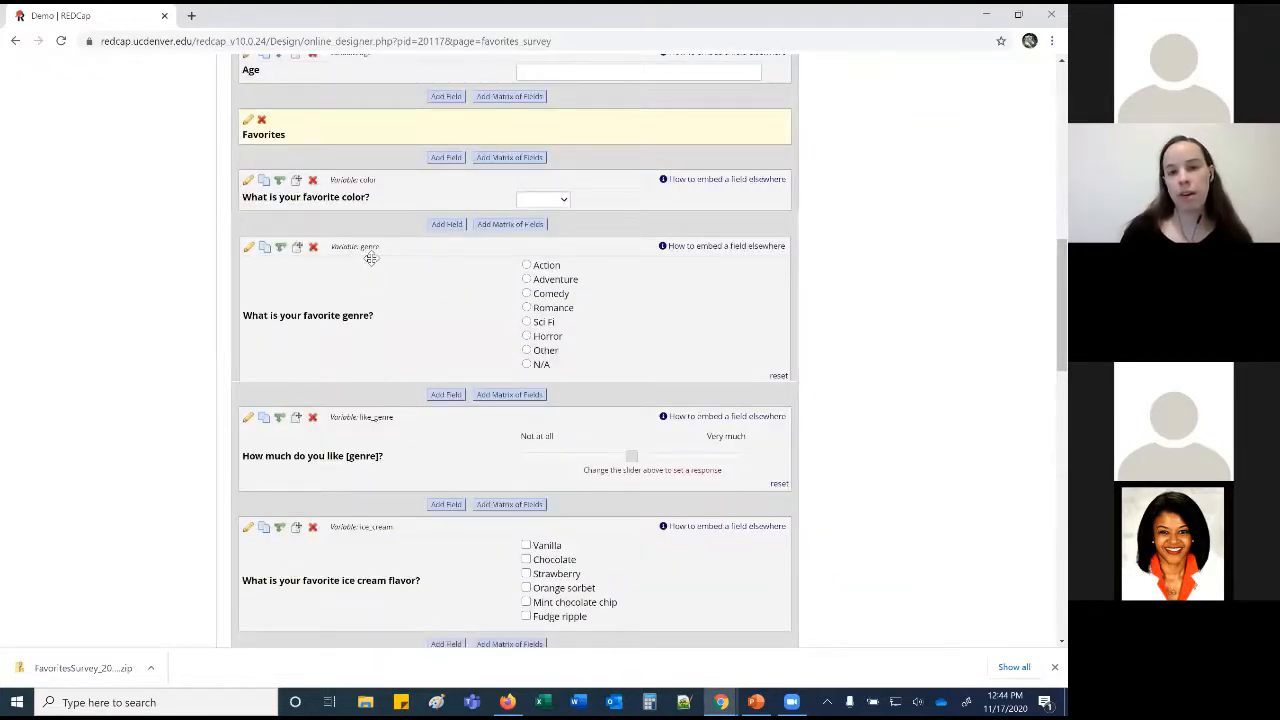
left_click(248, 422)
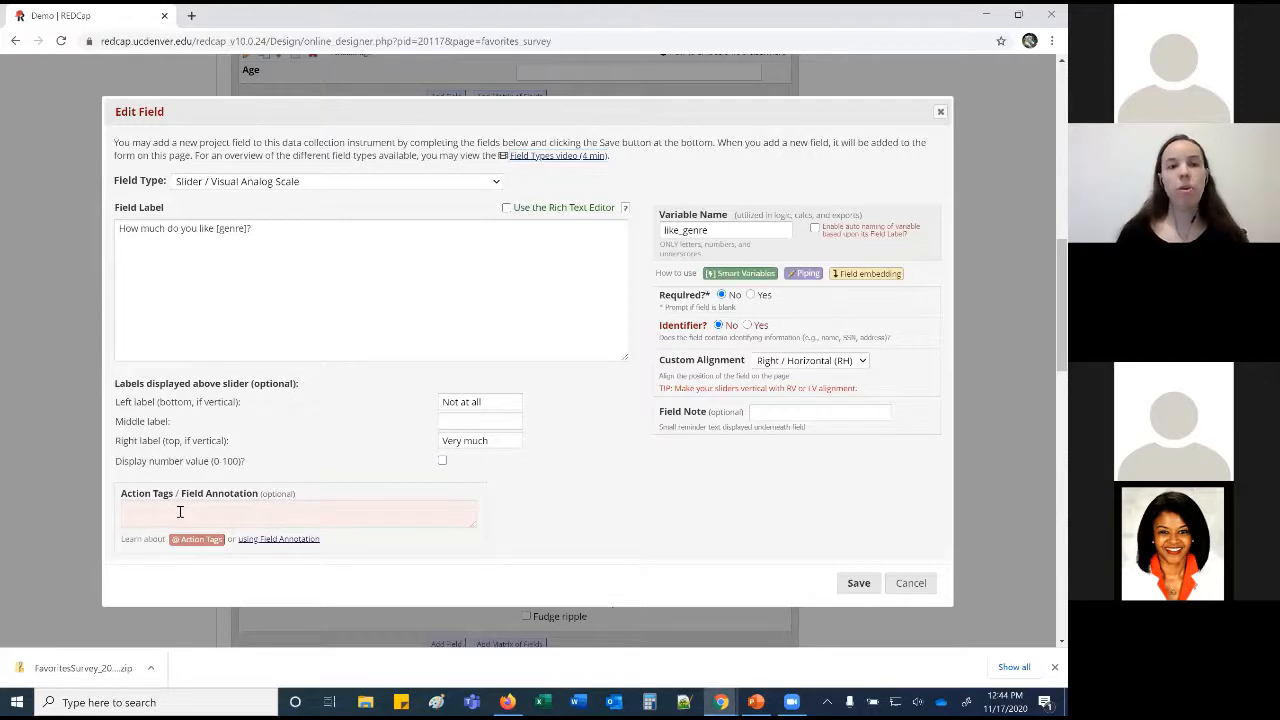
left_click_drag(245, 228, 216, 229)
left_click(243, 229)
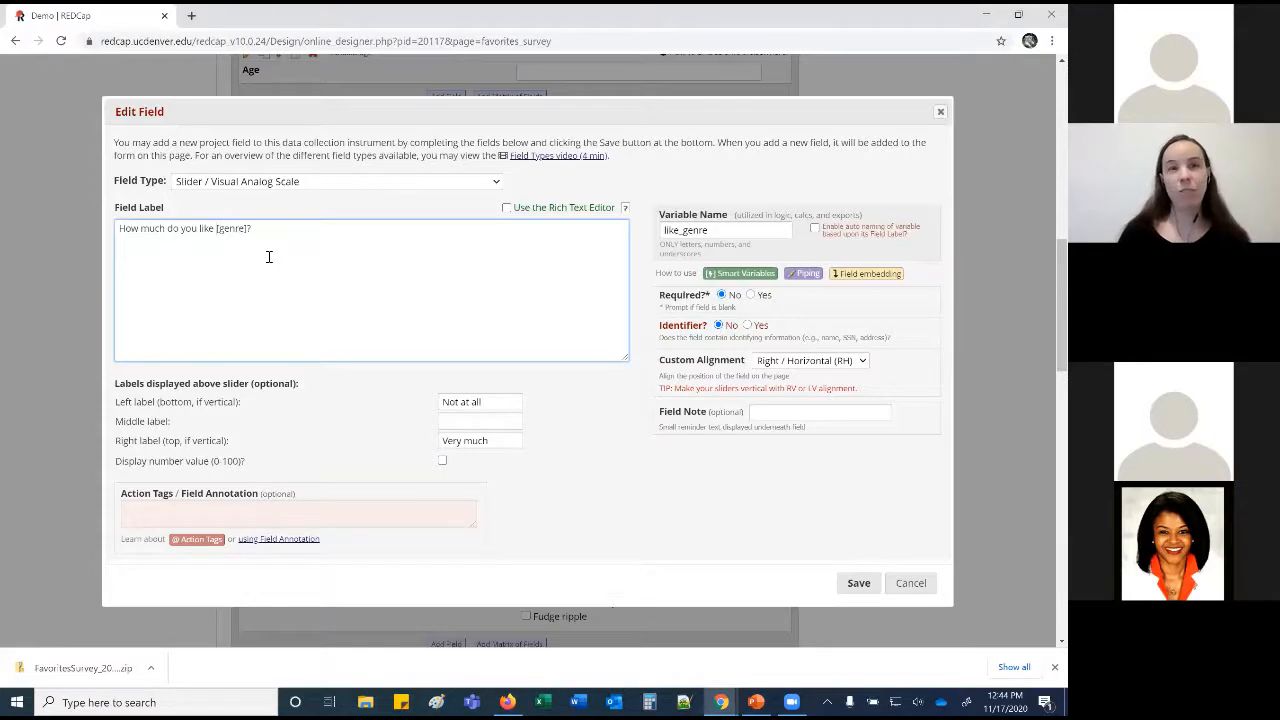
left_click(898, 594)
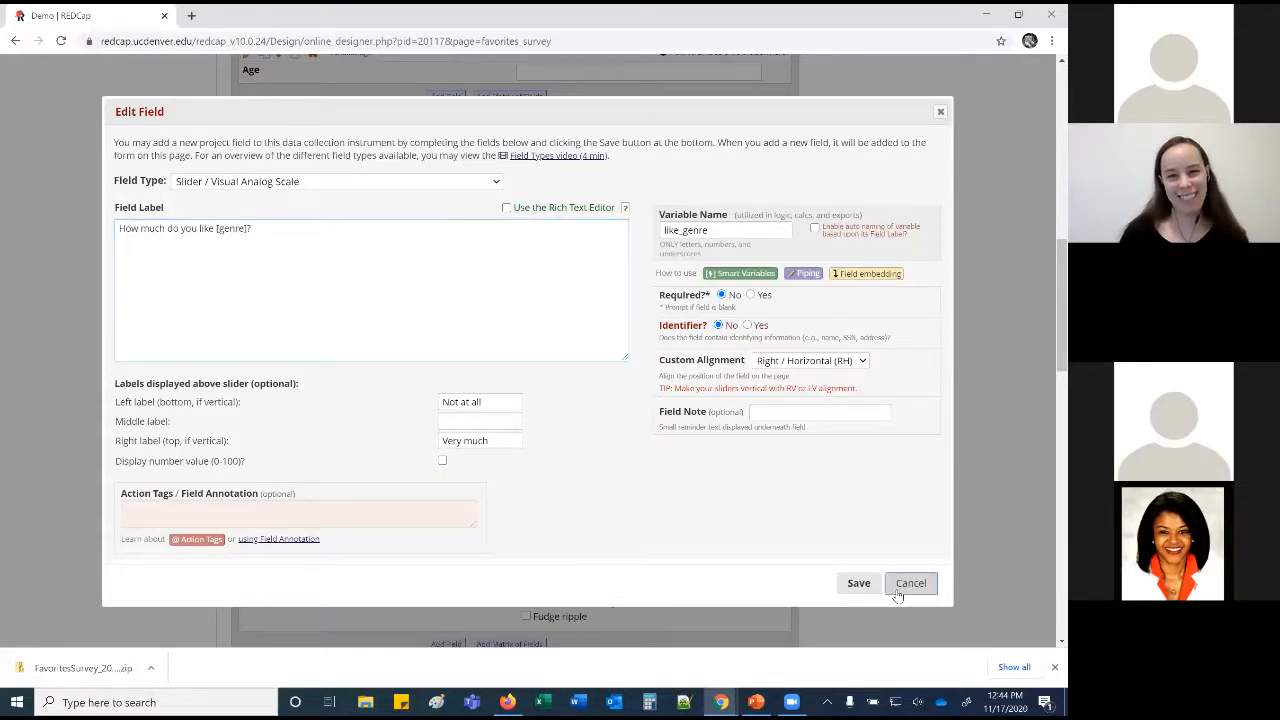
Open the ice cream question's editor and close it without changes.
scroll(855, 573, "down", 2)
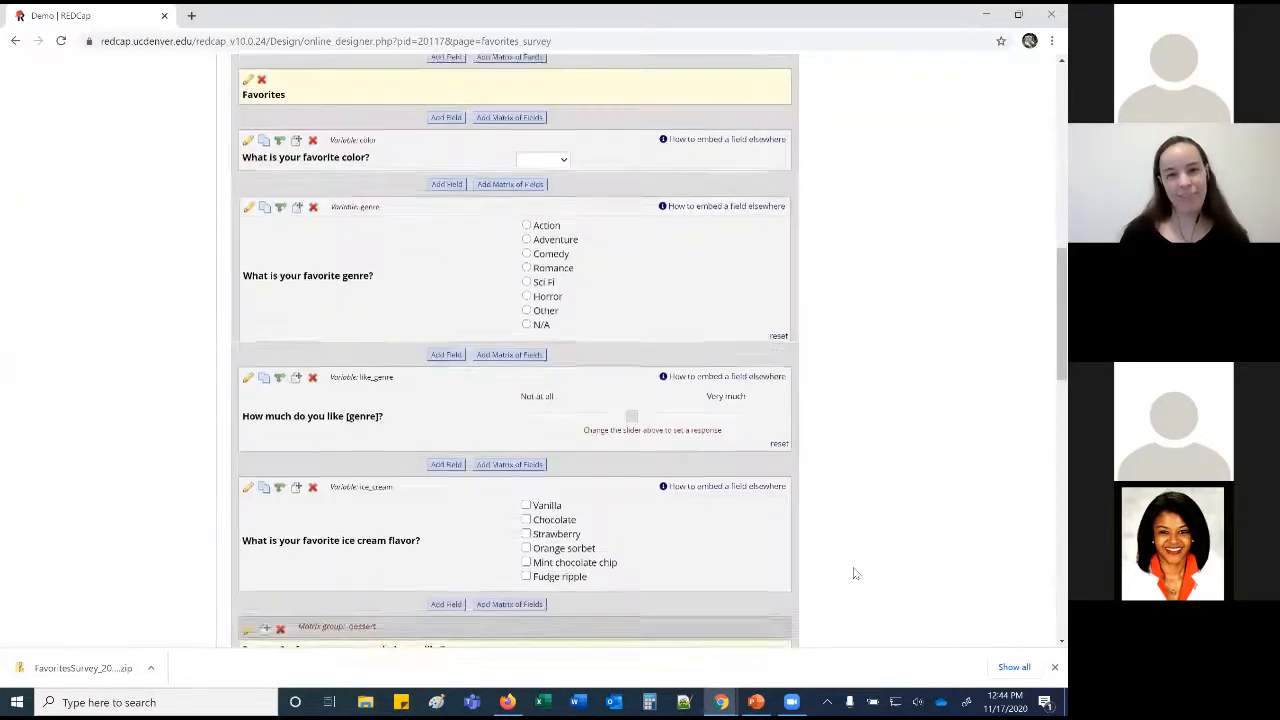
scroll(855, 573, "down", 1)
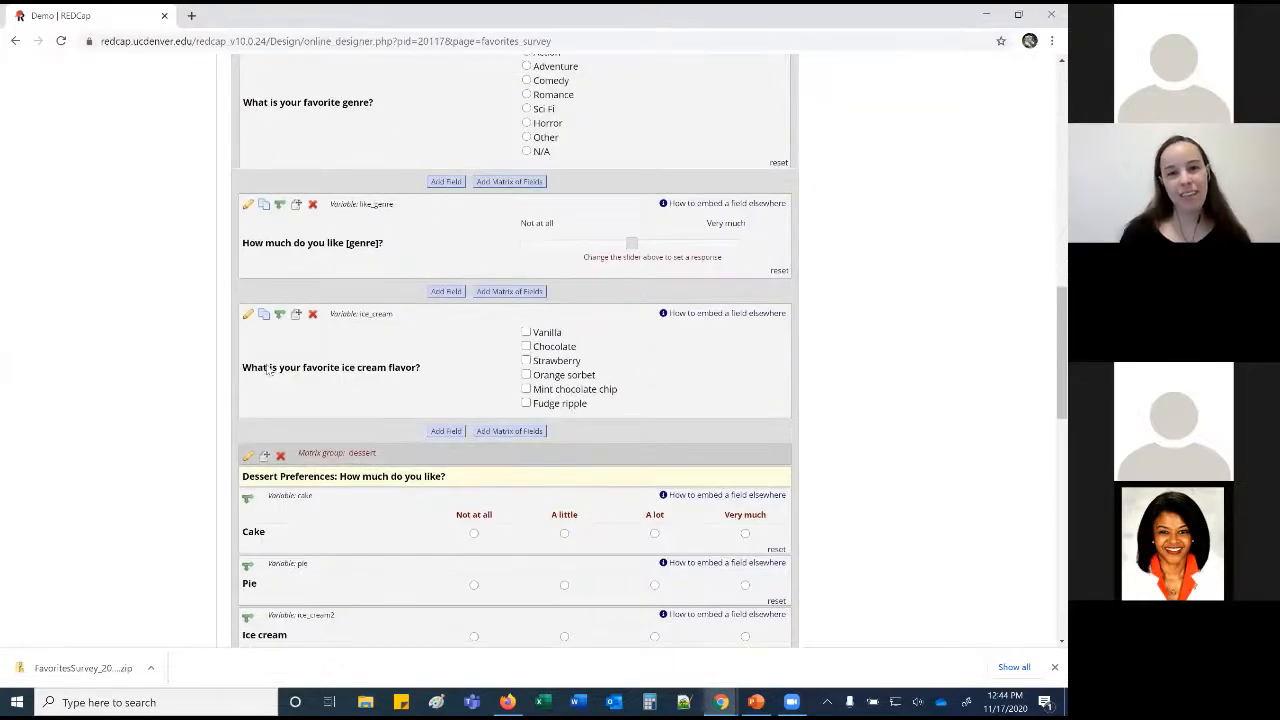
left_click(248, 316)
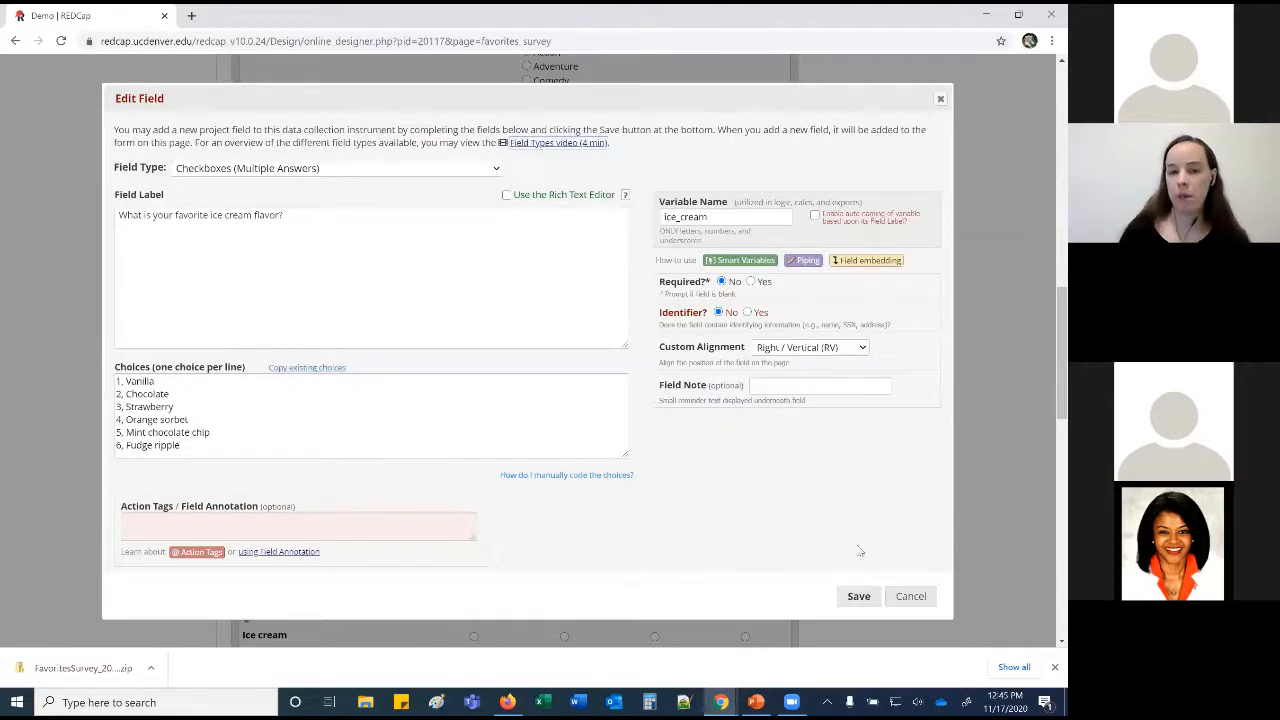
left_click(911, 600)
Start a new field and then a new matrix of fields, cancelling both unsaved.
scroll(850, 540, "down", 1)
scroll(845, 531, "down", 2)
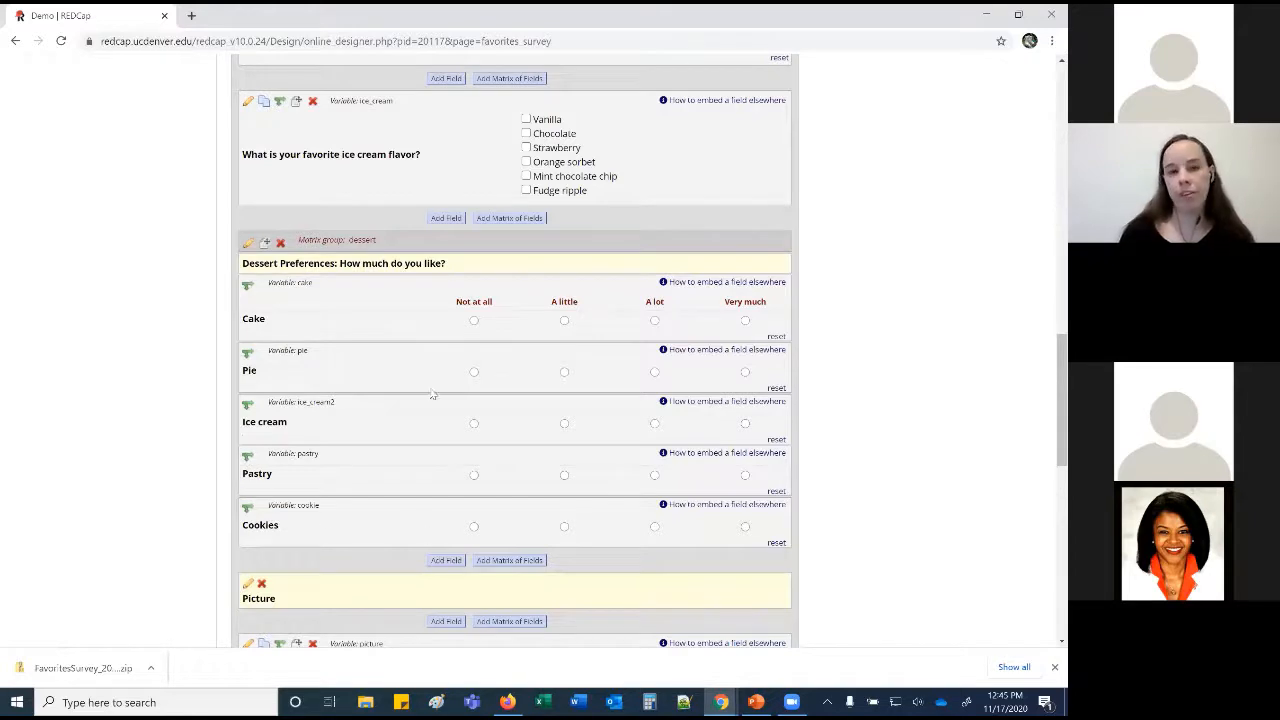
left_click(444, 218)
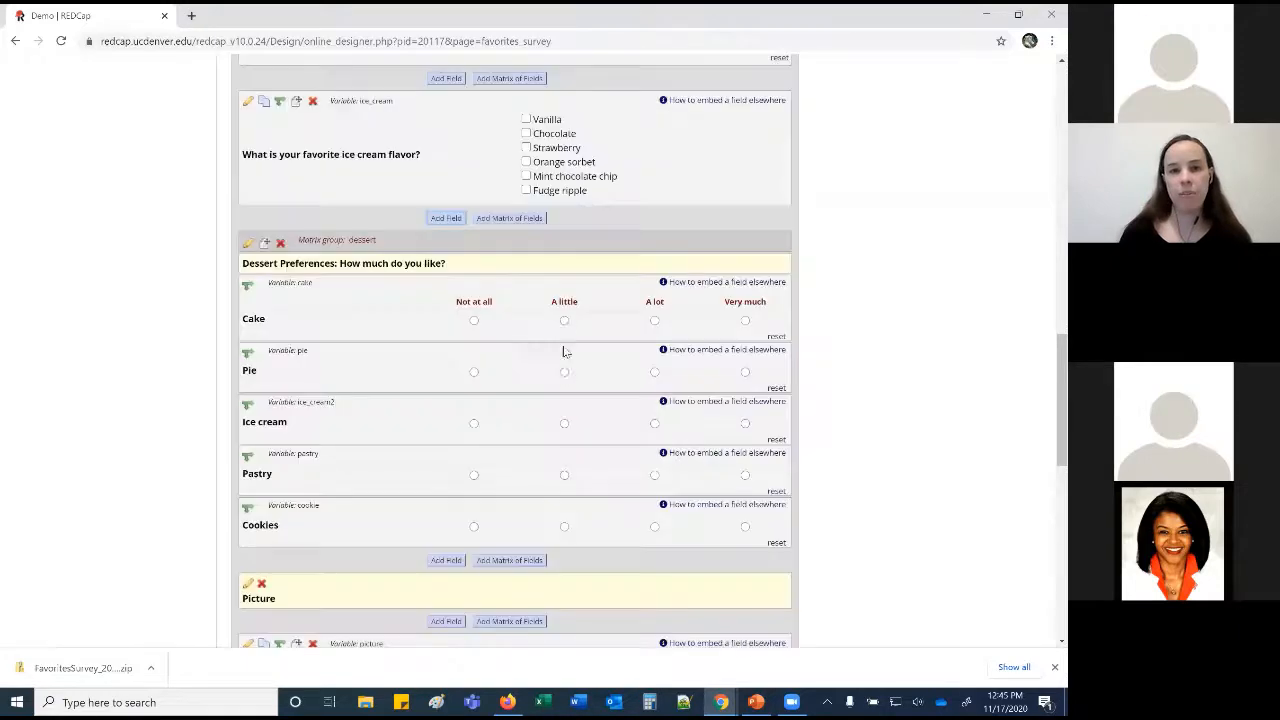
left_click(908, 596)
left_click(510, 218)
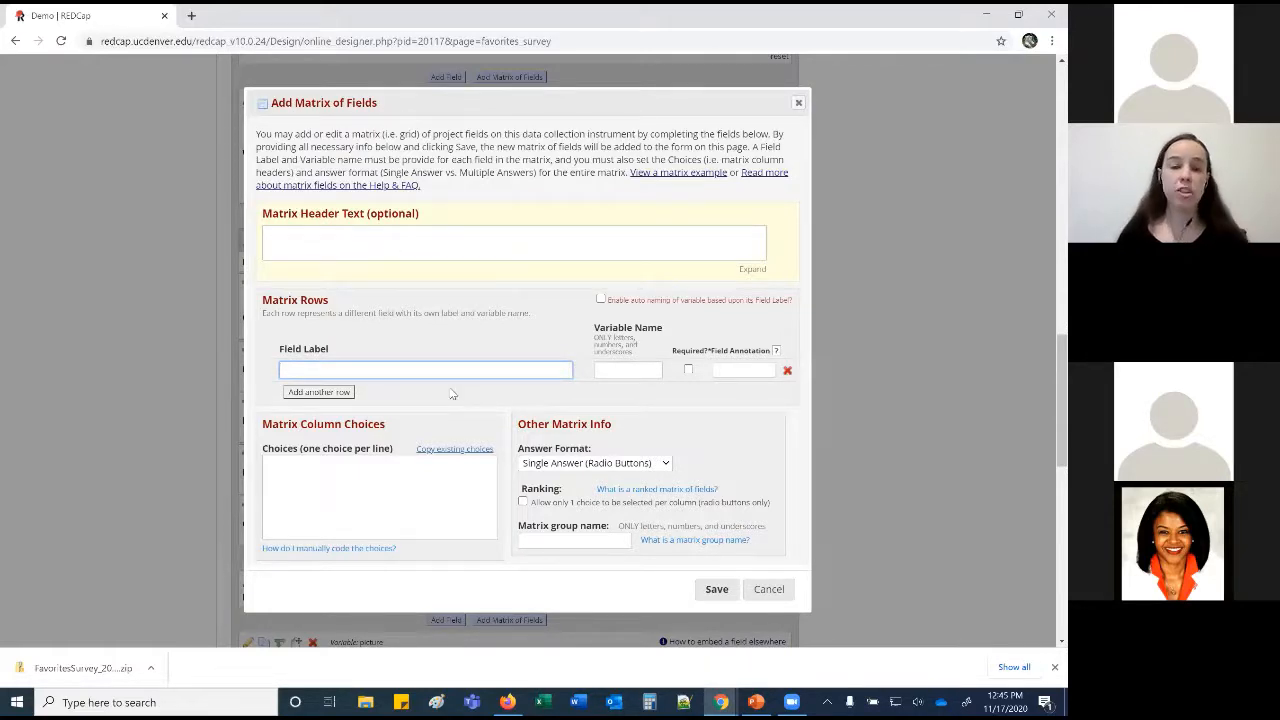
left_click(768, 589)
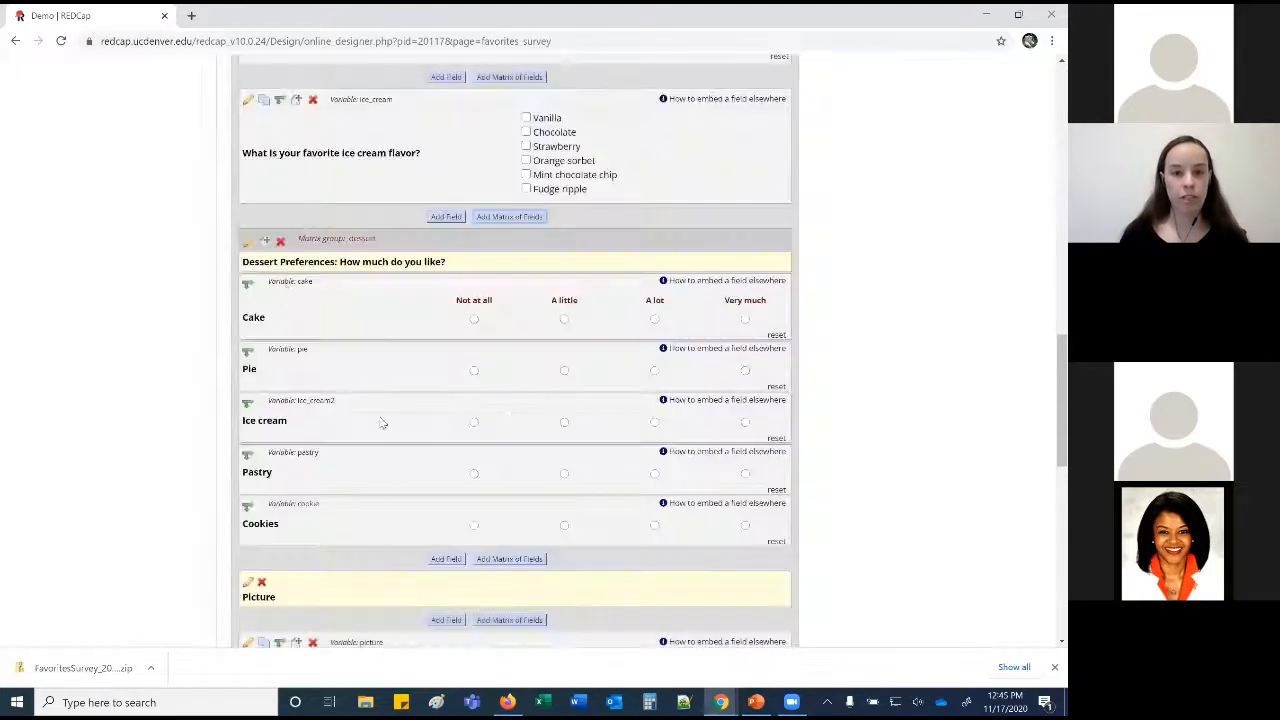
Open the dessert matrix, keep single-answer radio format, and tick Ranking.
left_click(248, 241)
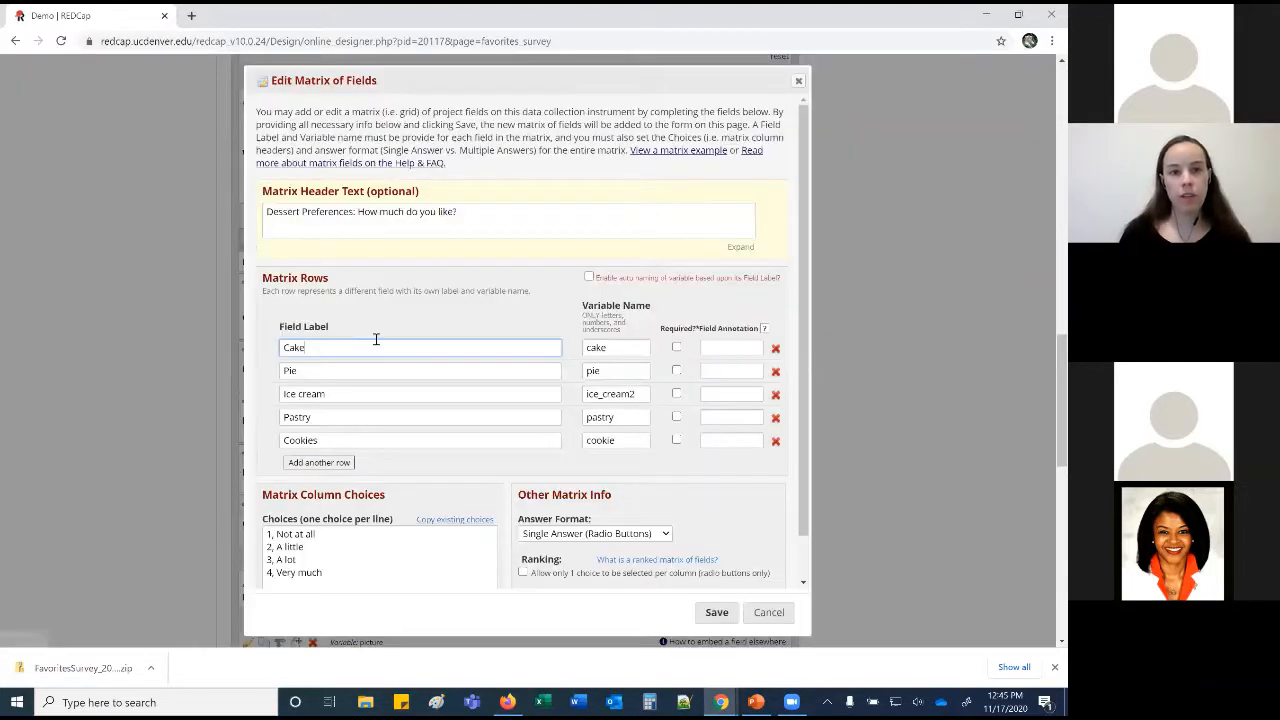
scroll(376, 339, "down", 1)
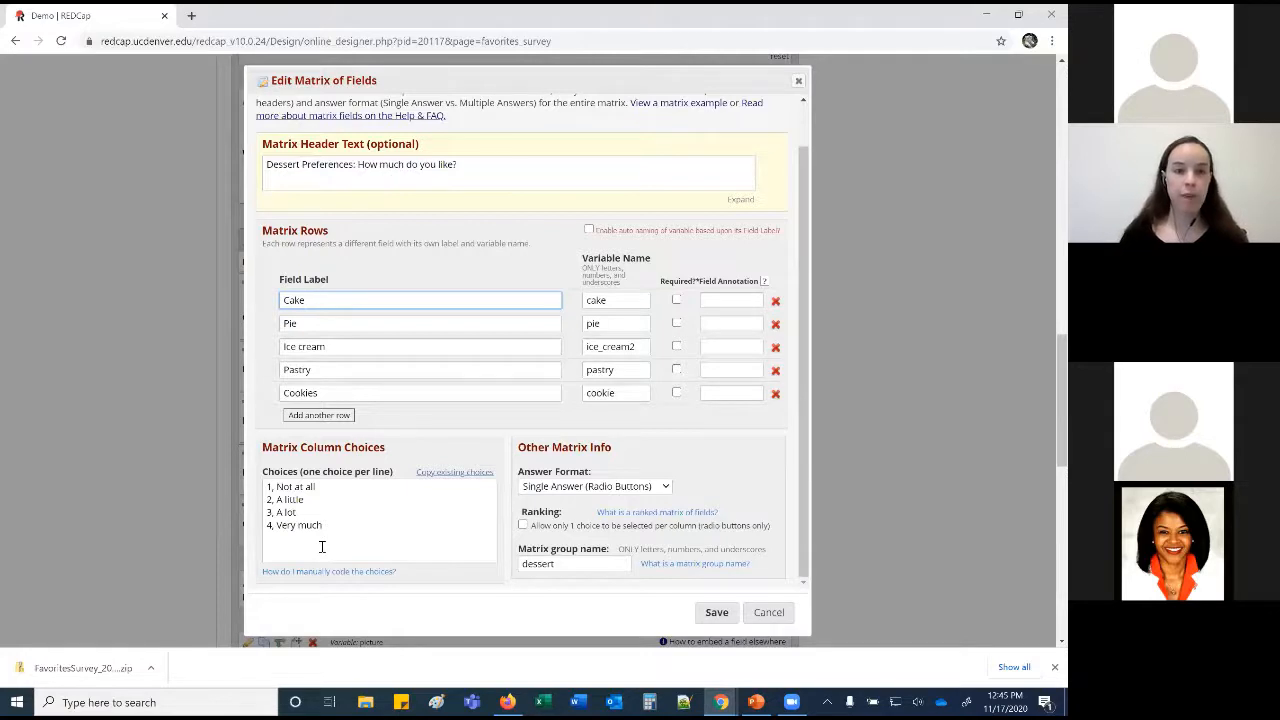
left_click(311, 488)
key("Down")
key("Return")
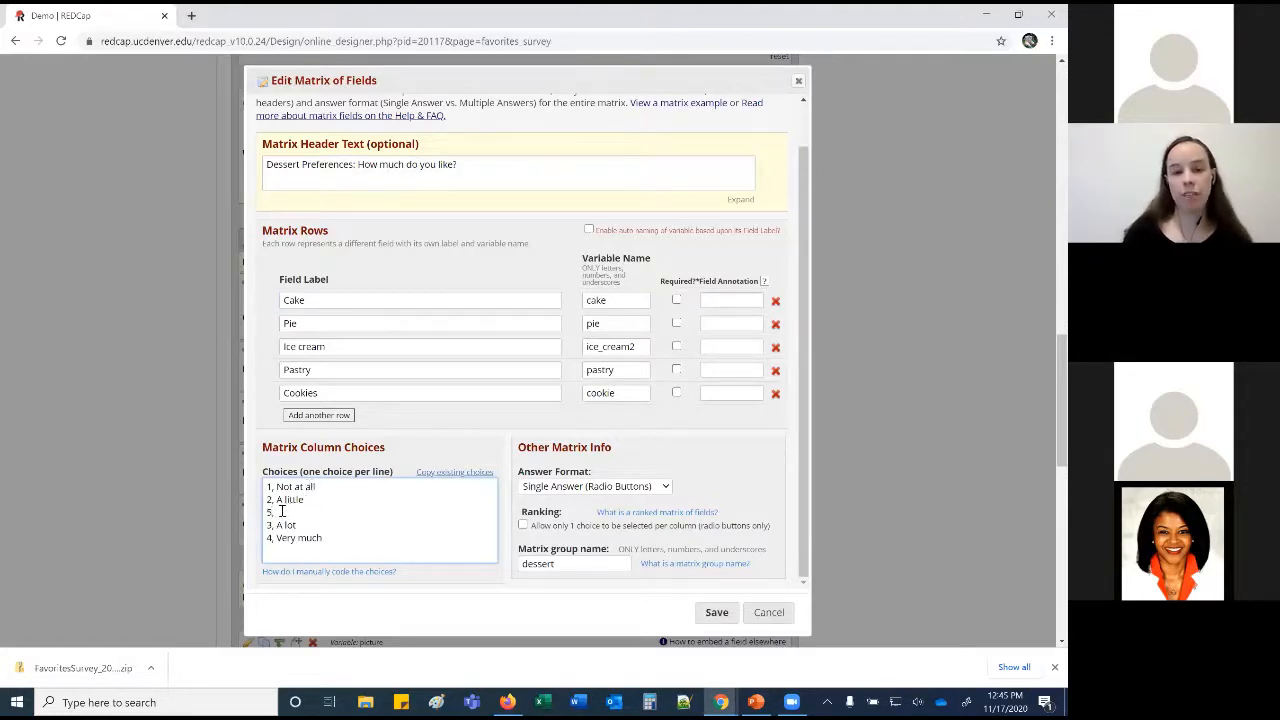
left_click(665, 488)
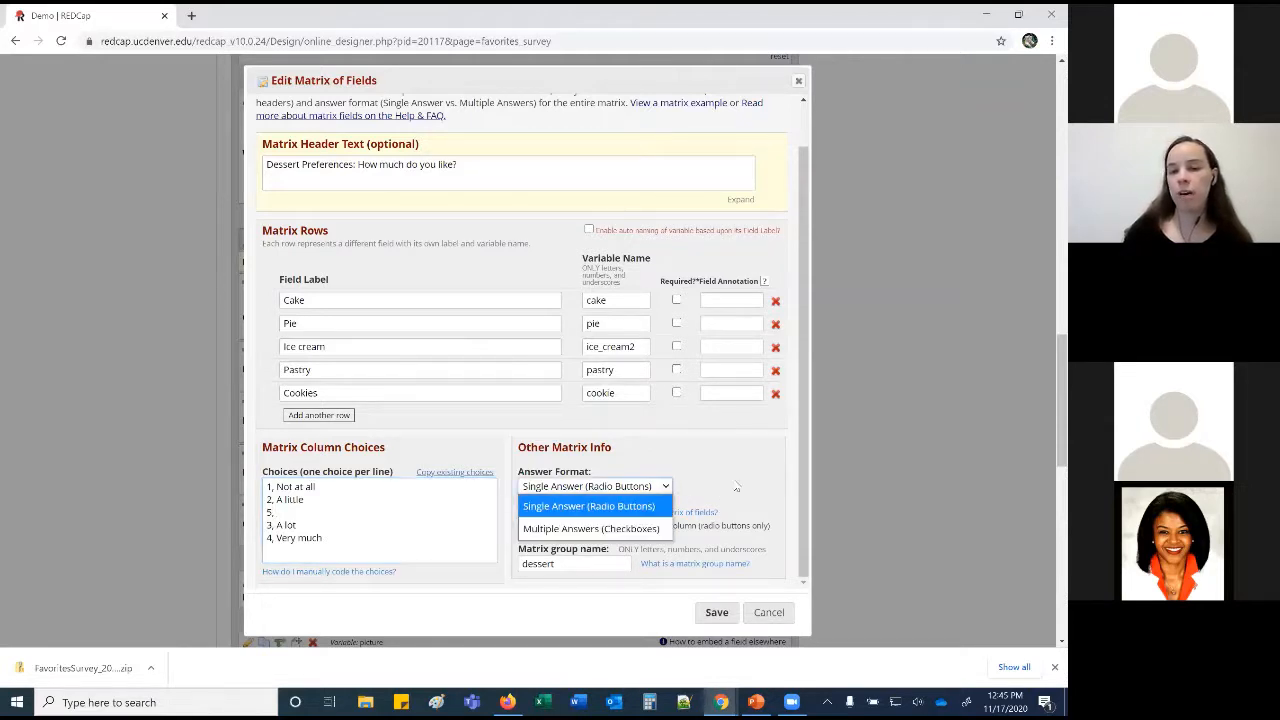
left_click(588, 506)
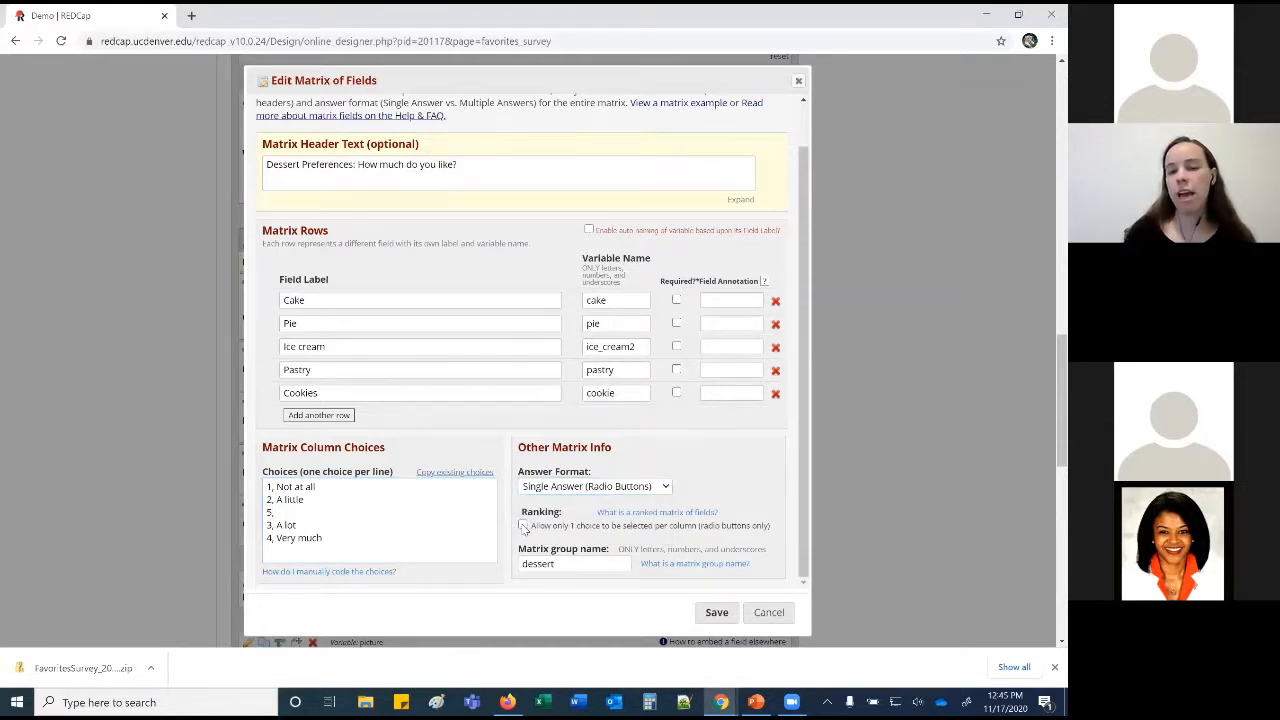
left_click(522, 526)
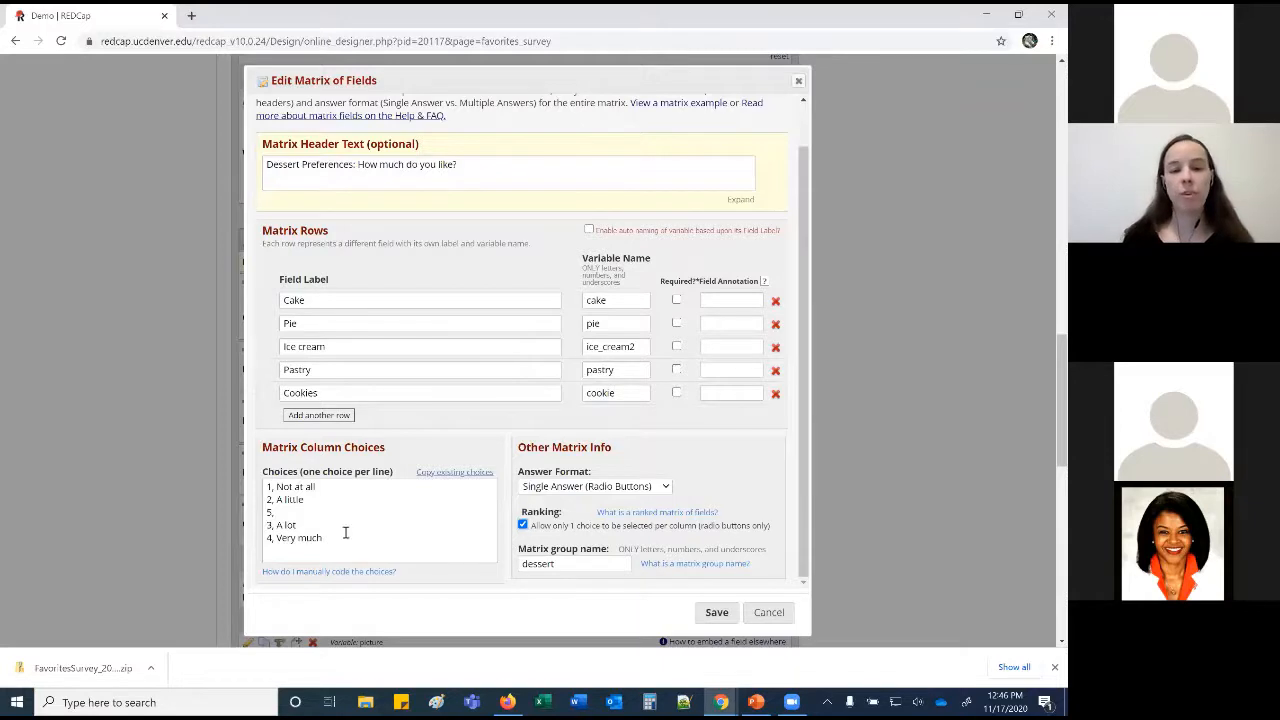
Replace the matrix choices with 1, Best through 5, Worst and save the matrix.
left_click_drag(331, 537, 242, 488)
type("1,")
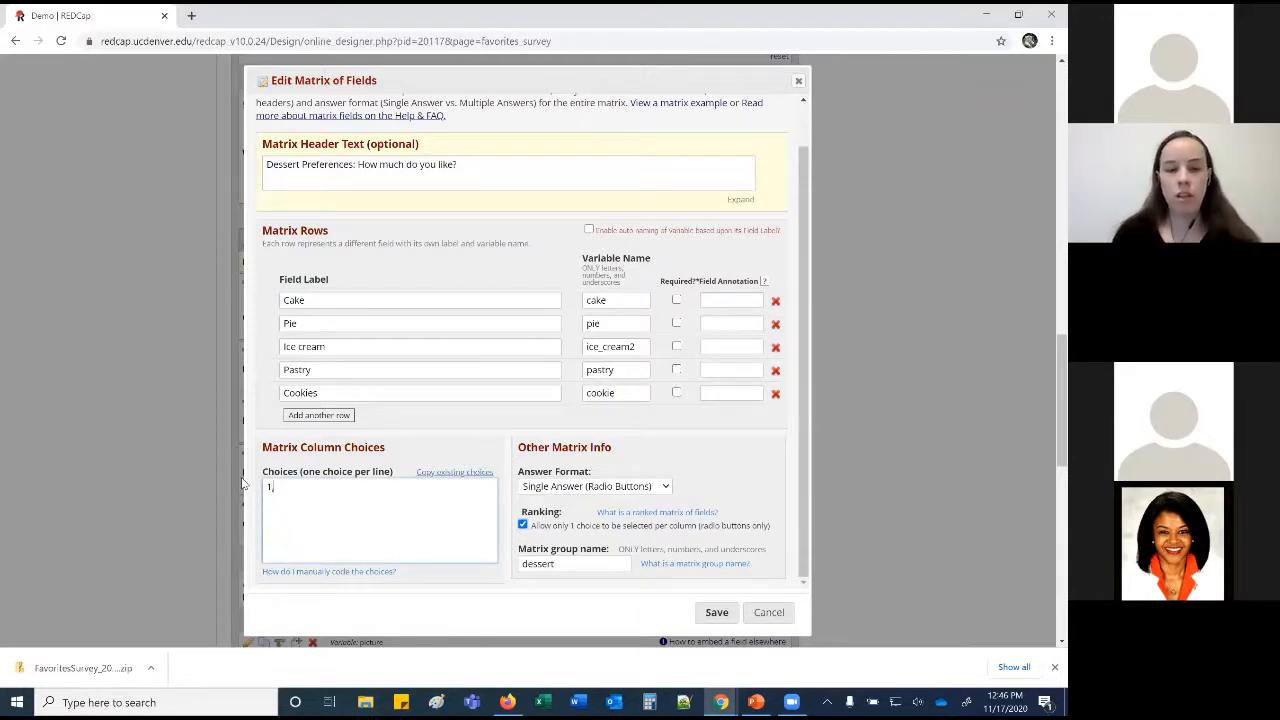
type(" Best 2, Se")
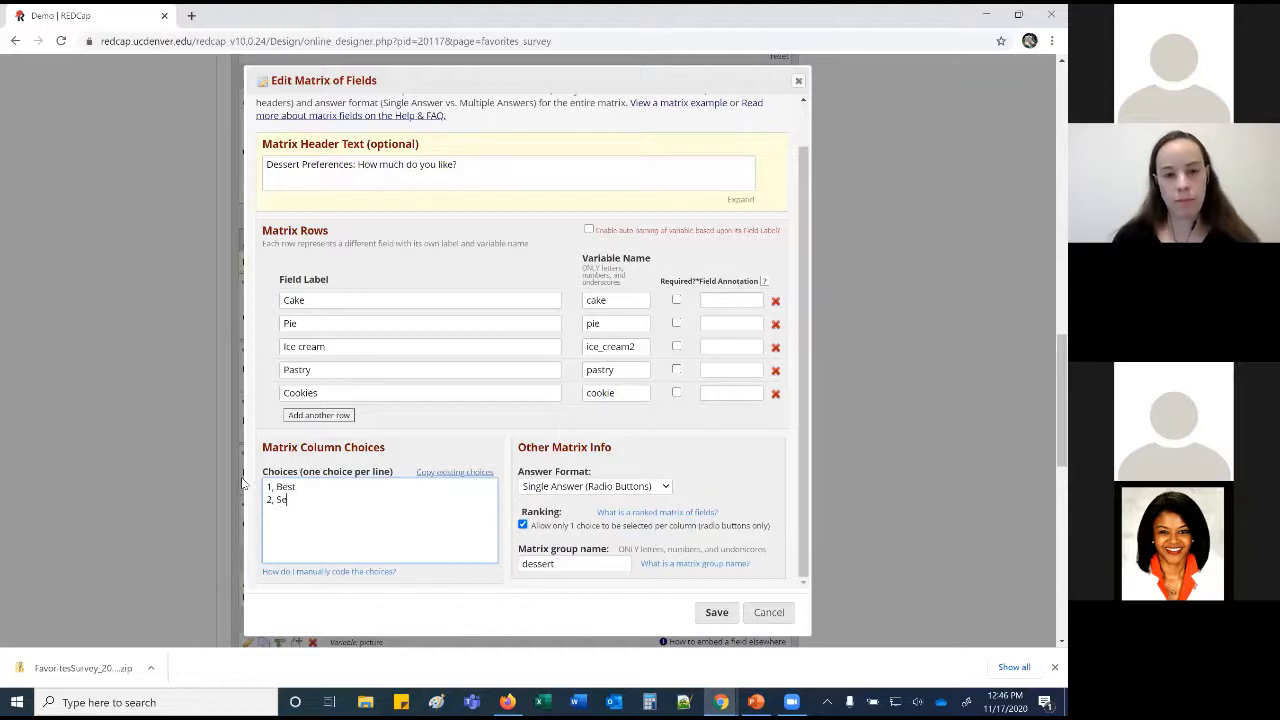
type("cond best 3, Middl")
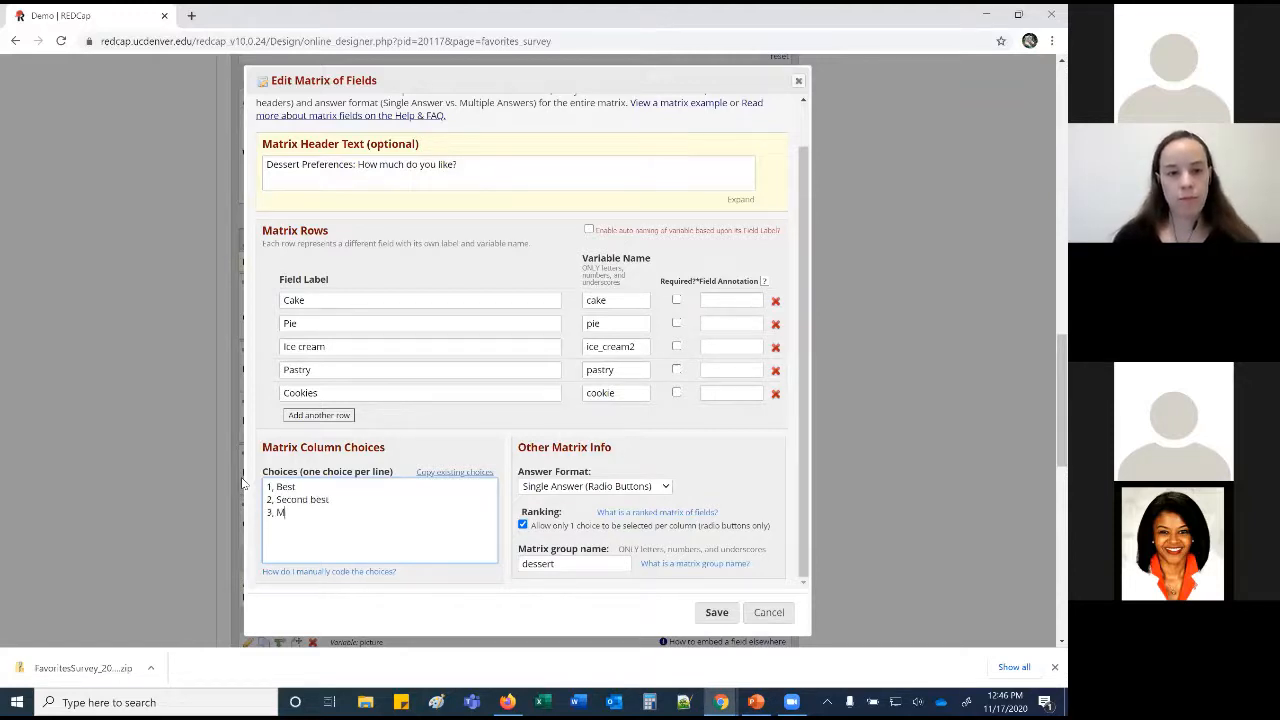
type("e 4, Secod")
key("BackSpace")
type("nd worst")
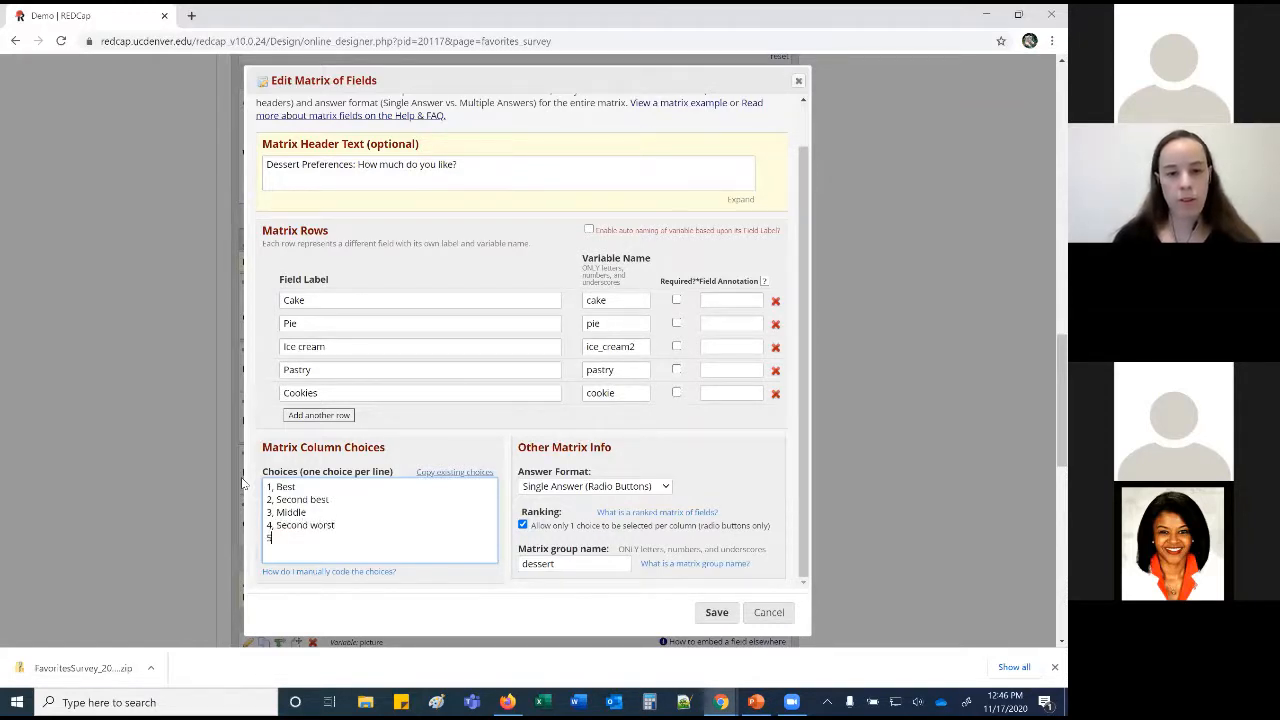
type(" 5, Worst")
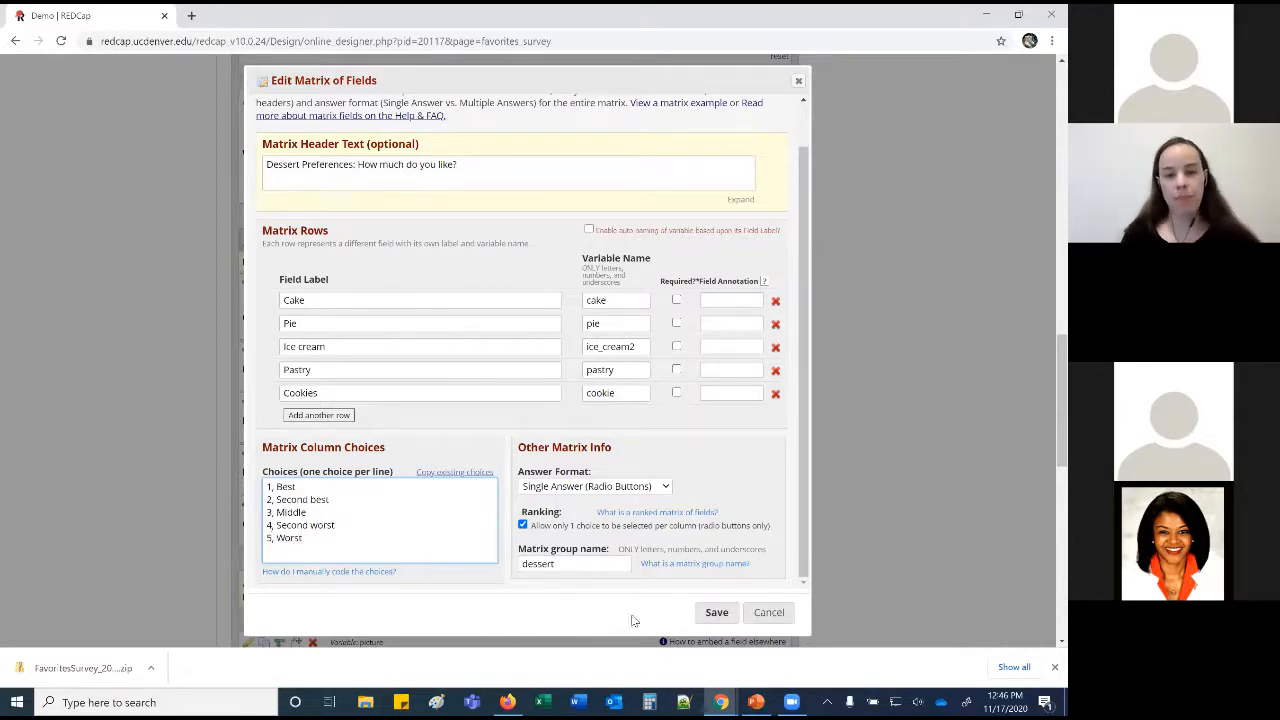
left_click(706, 612)
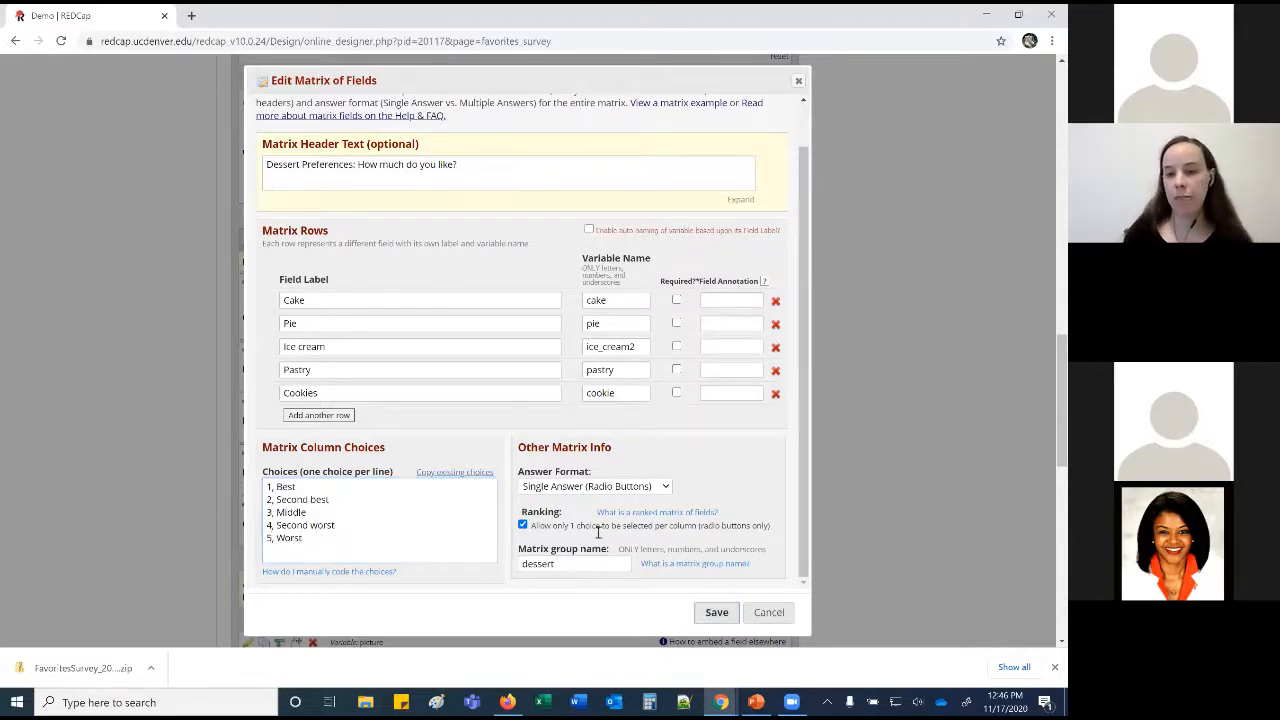
left_click(716, 612)
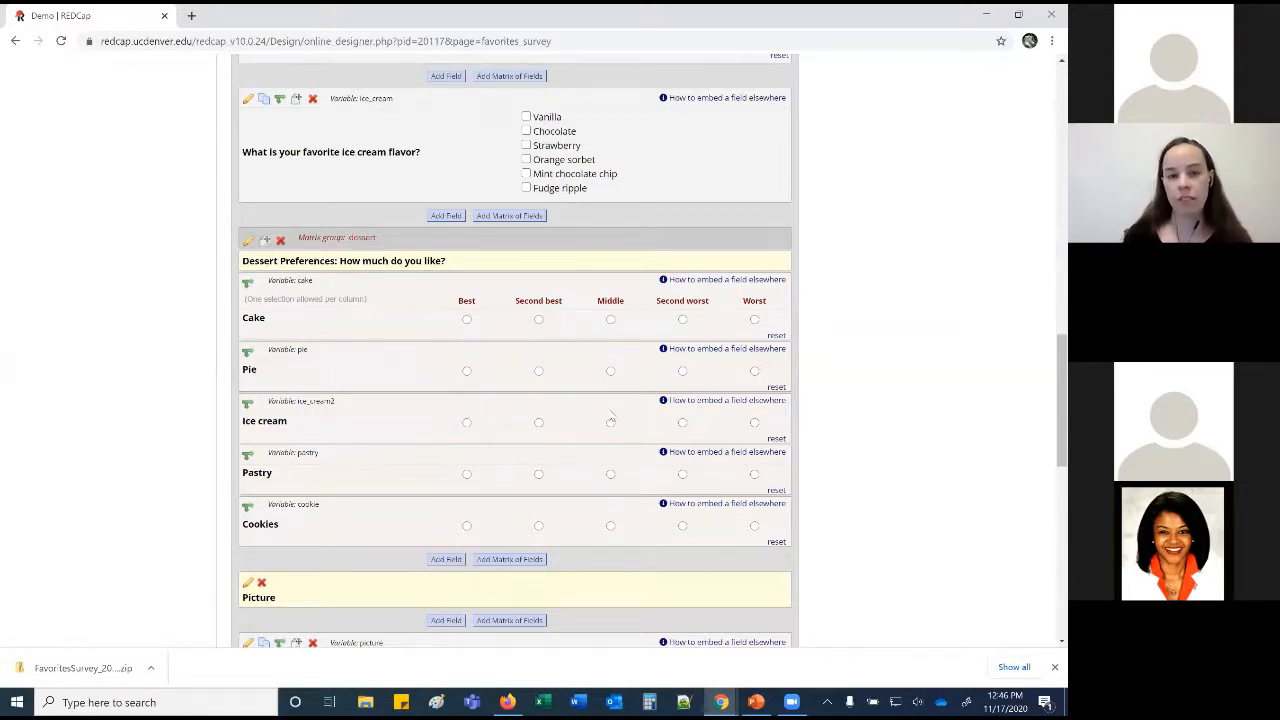
scroll(604, 416, "down", 2)
Add a new field above the cat picture with variable name descriptive.
scroll(609, 409, "down", 2)
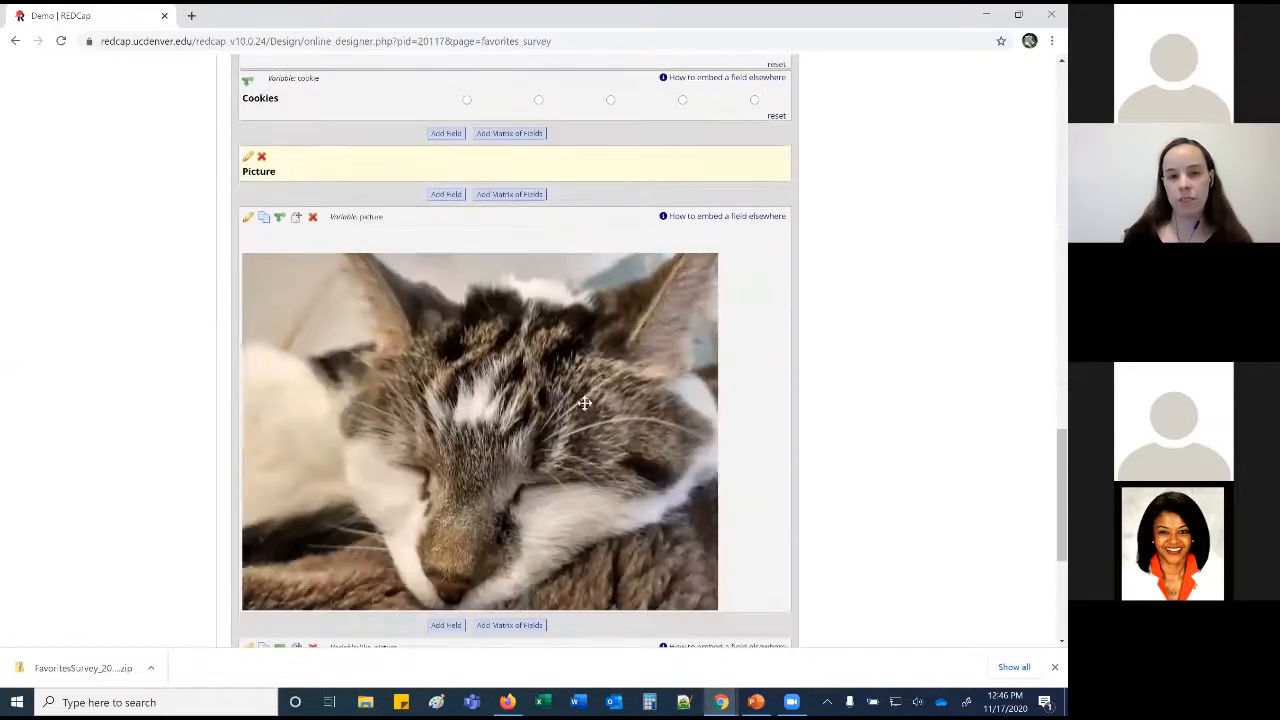
left_click(248, 216)
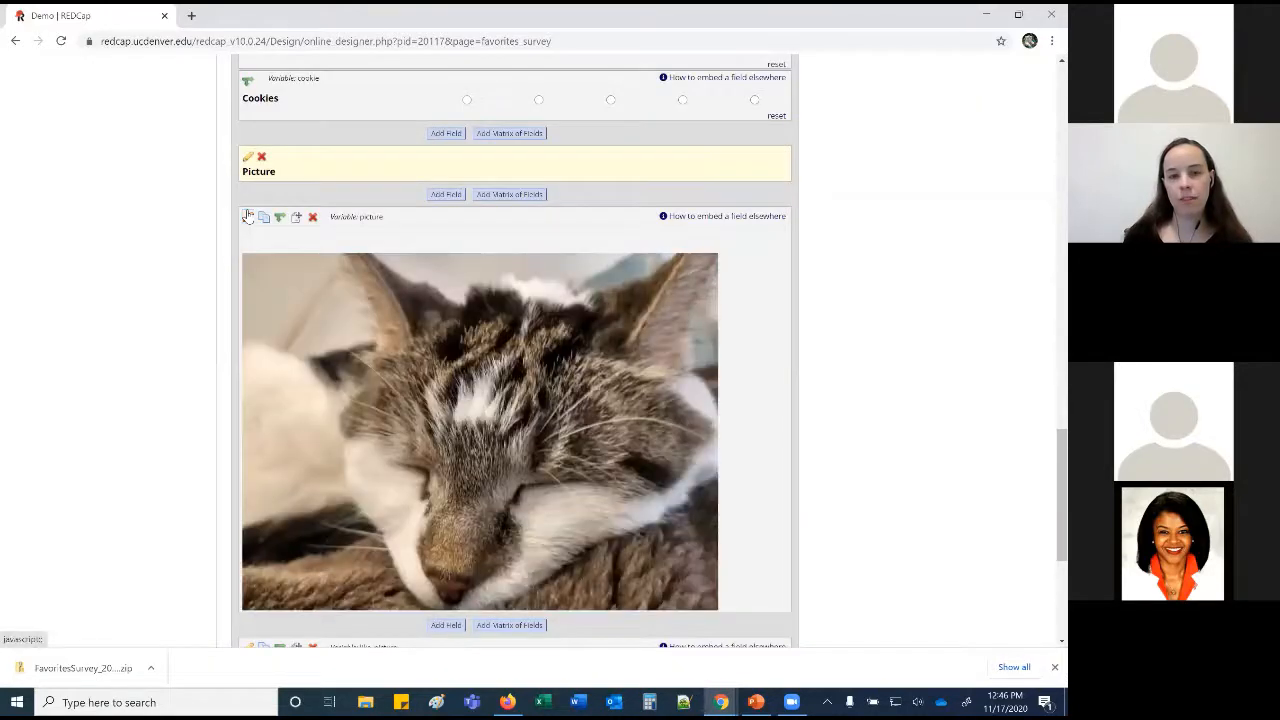
left_click(248, 216)
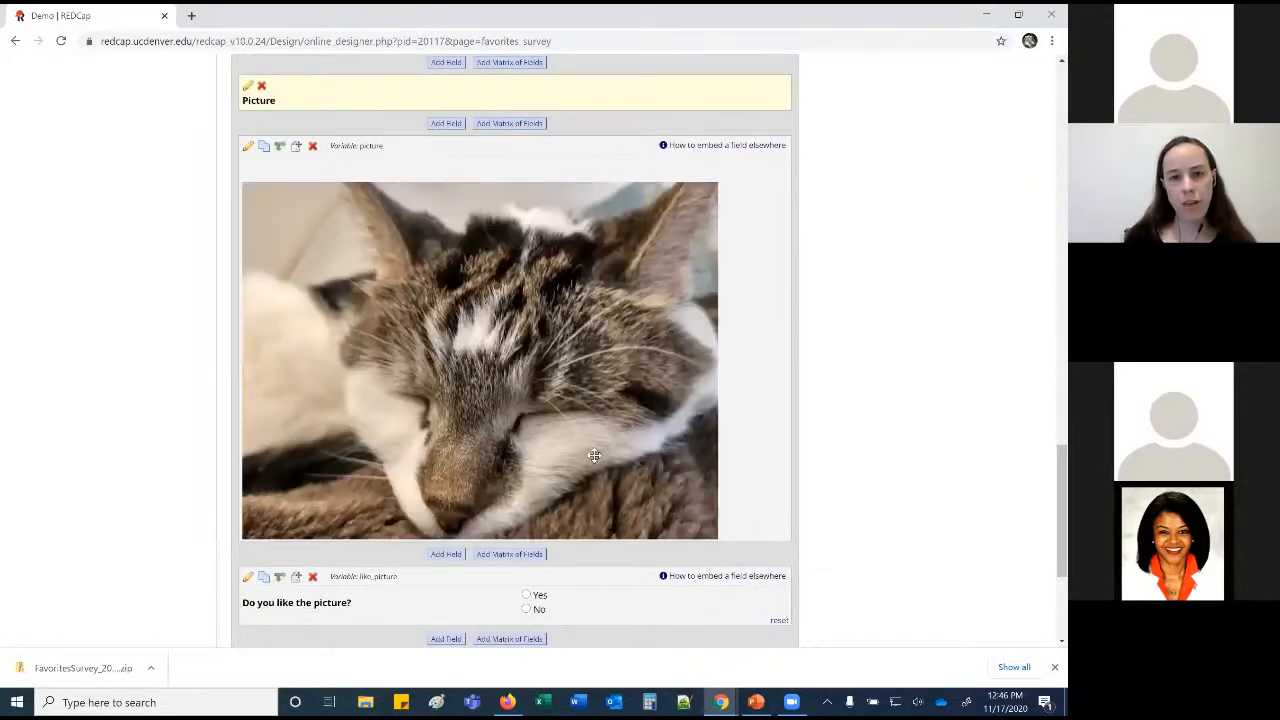
left_click(440, 130)
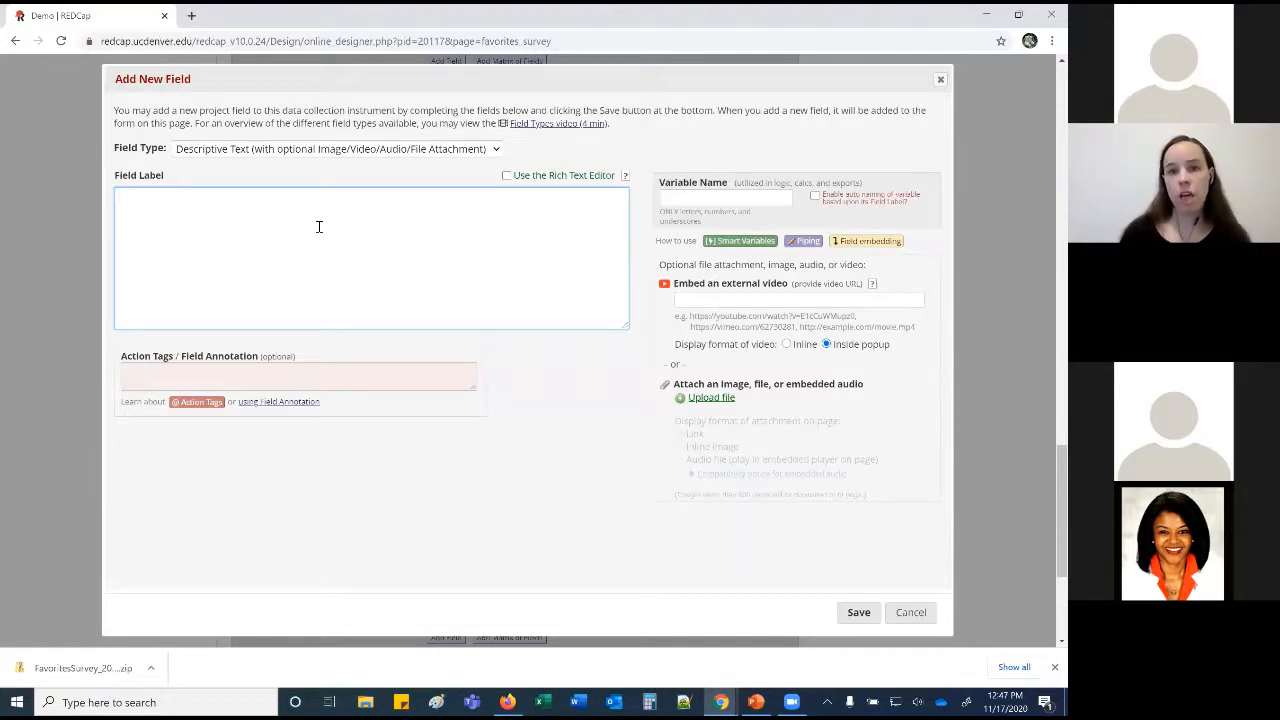
left_click(672, 198)
type("descriptive")
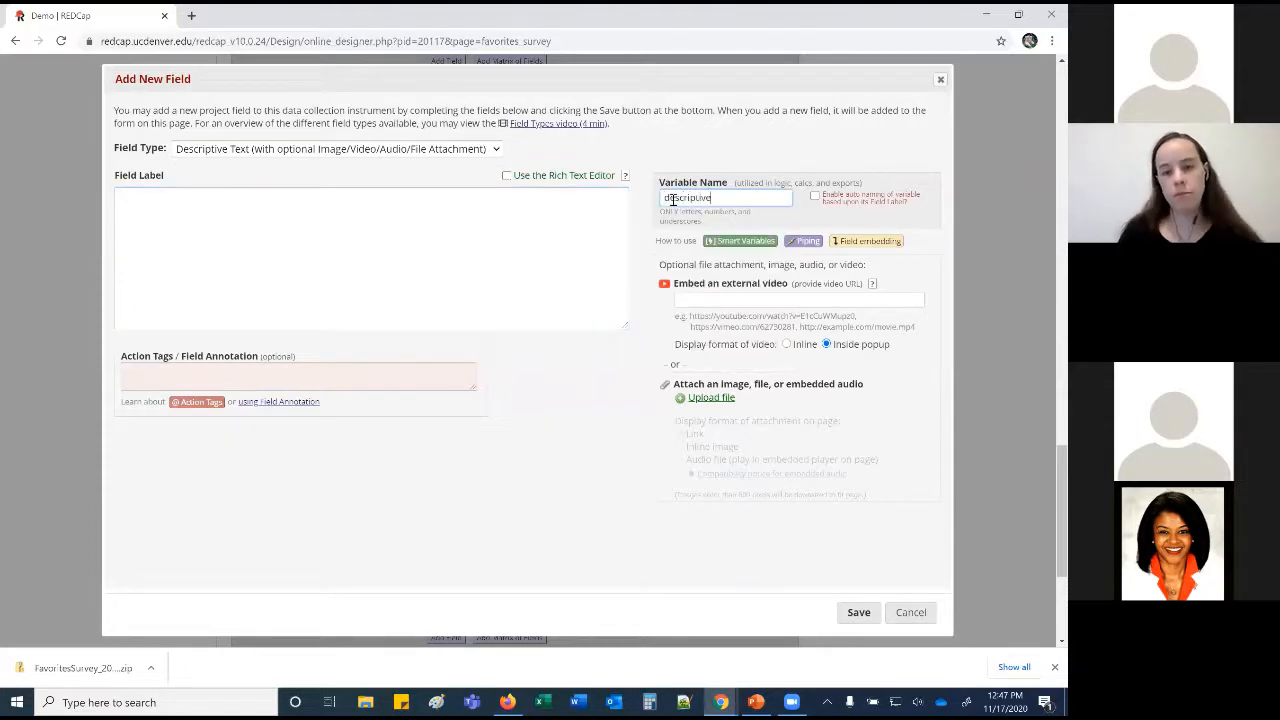
Try the saved YouTube link as an external video, then delete it.
left_click(692, 298)
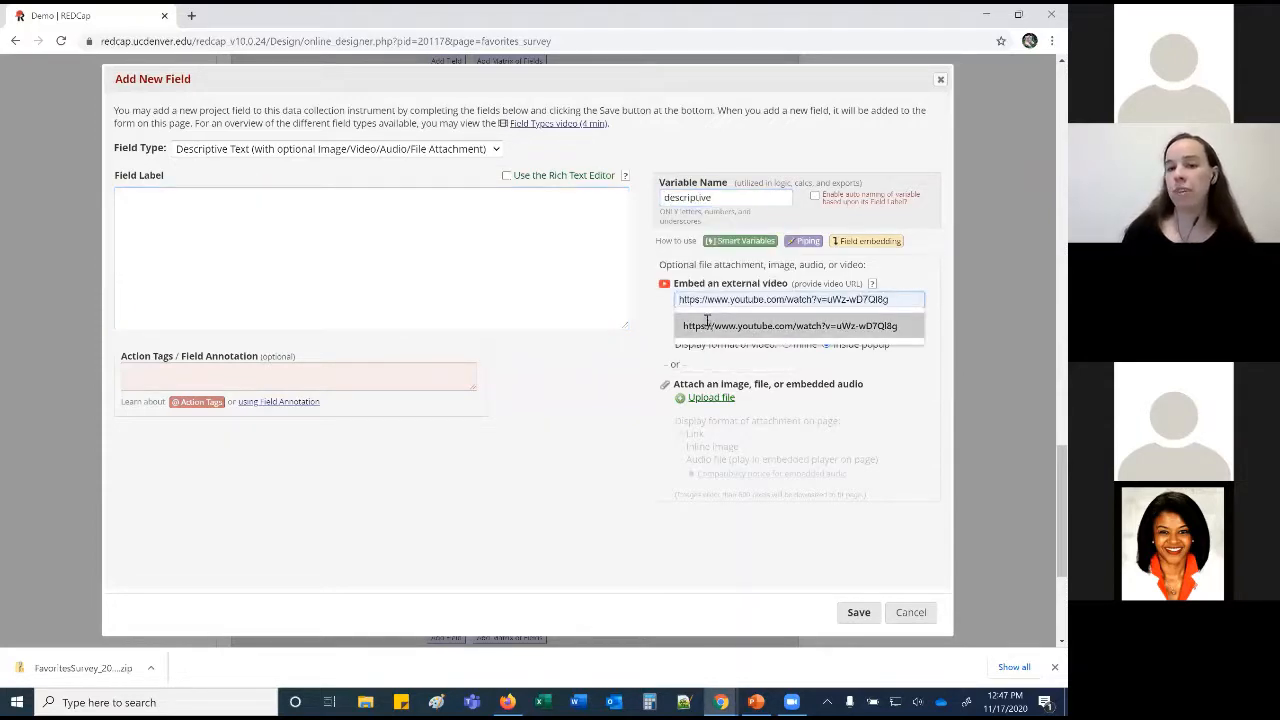
left_click(706, 320)
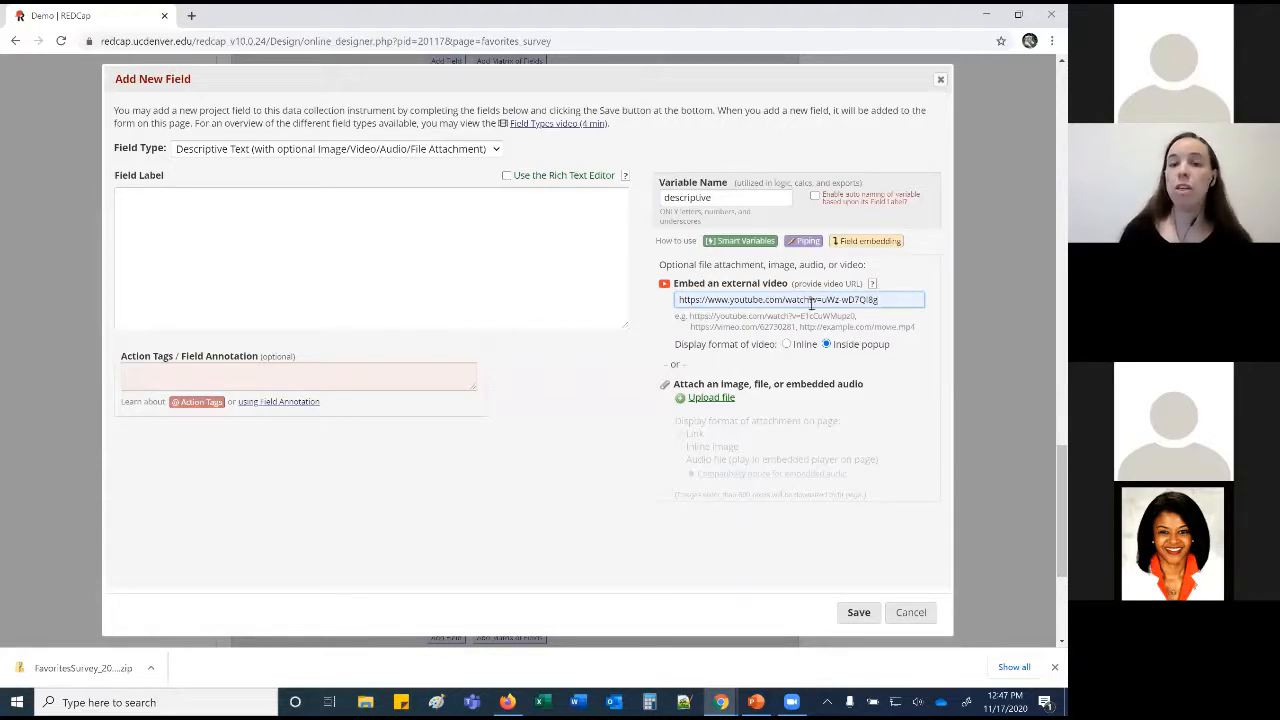
left_click_drag(860, 318, 501, 276)
left_click_drag(886, 299, 658, 297)
key("BackSpace")
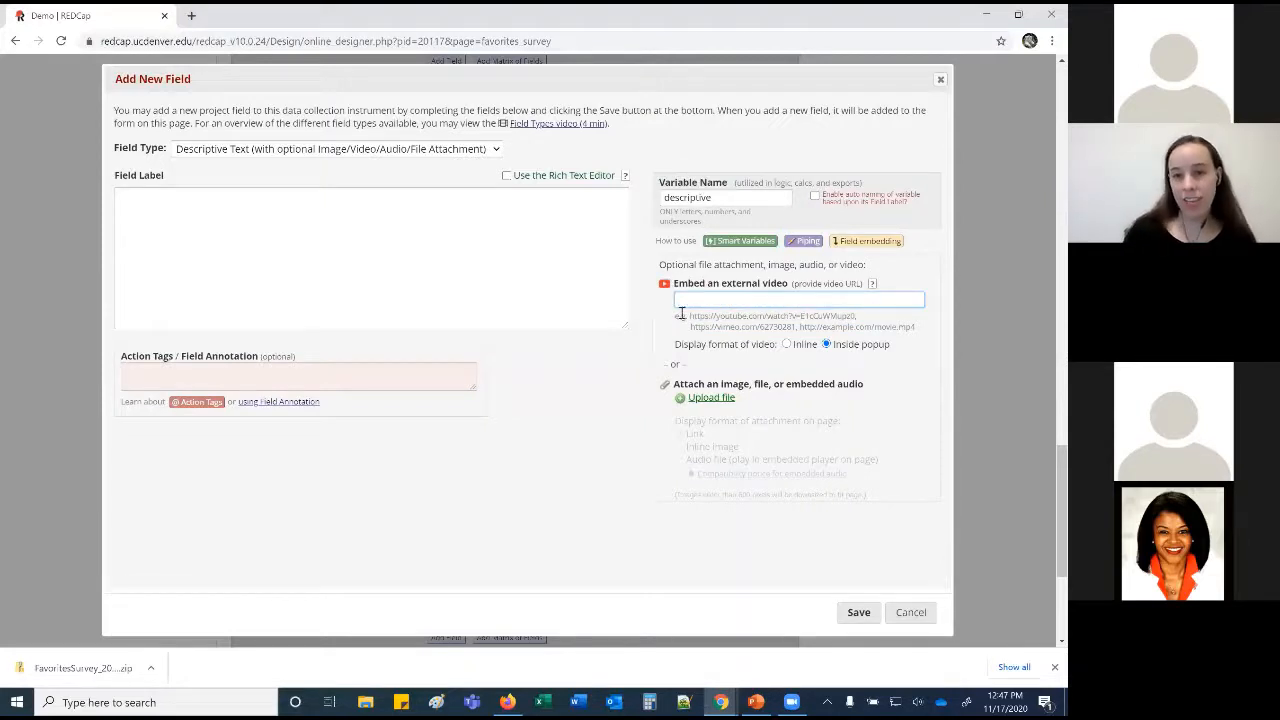
Upload 'REDCap delete in project (1).png' as the field's attachment and save the field.
scroll(682, 310, "down", 1)
left_click(712, 328)
left_click(440, 339)
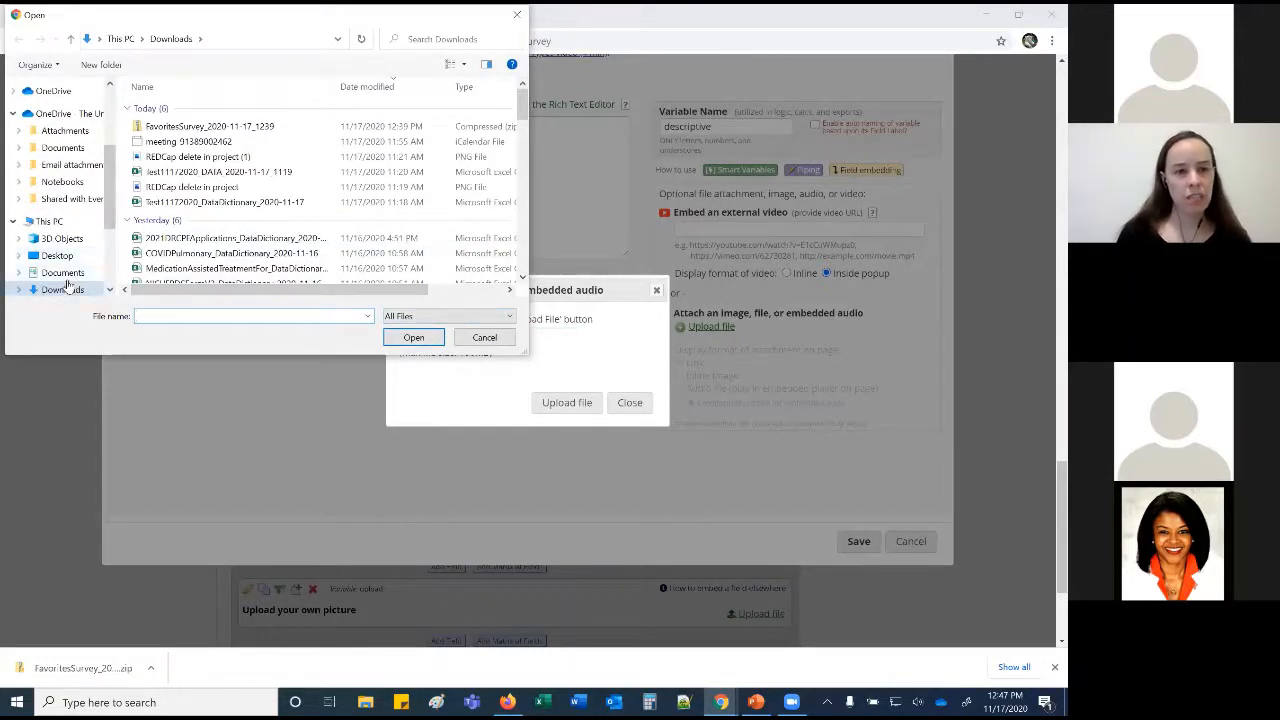
left_click(215, 158)
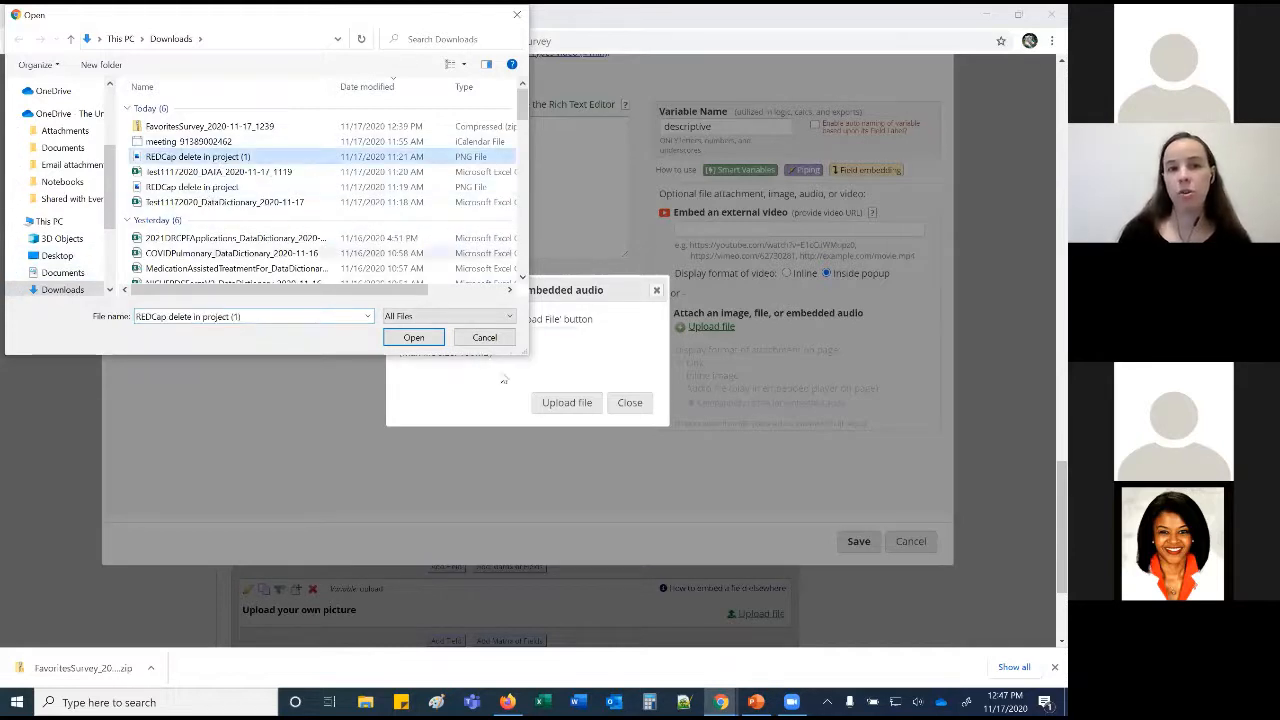
left_click(414, 337)
left_click(567, 403)
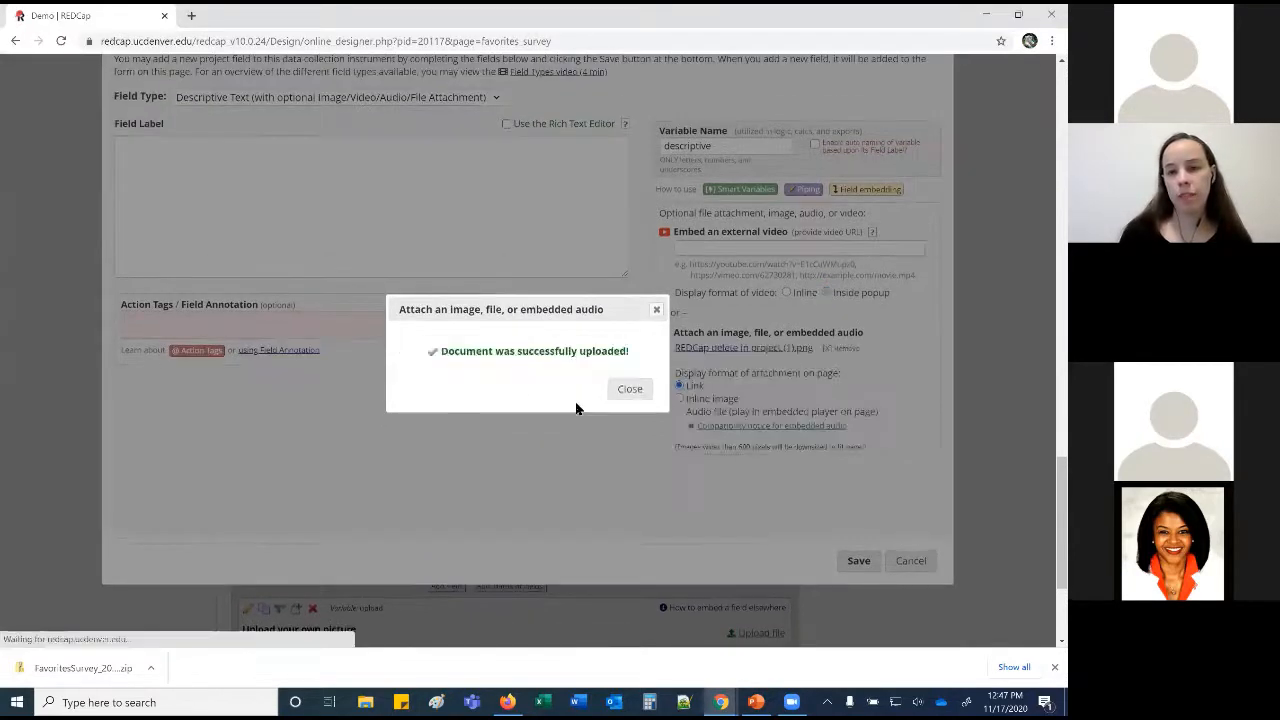
left_click(630, 389)
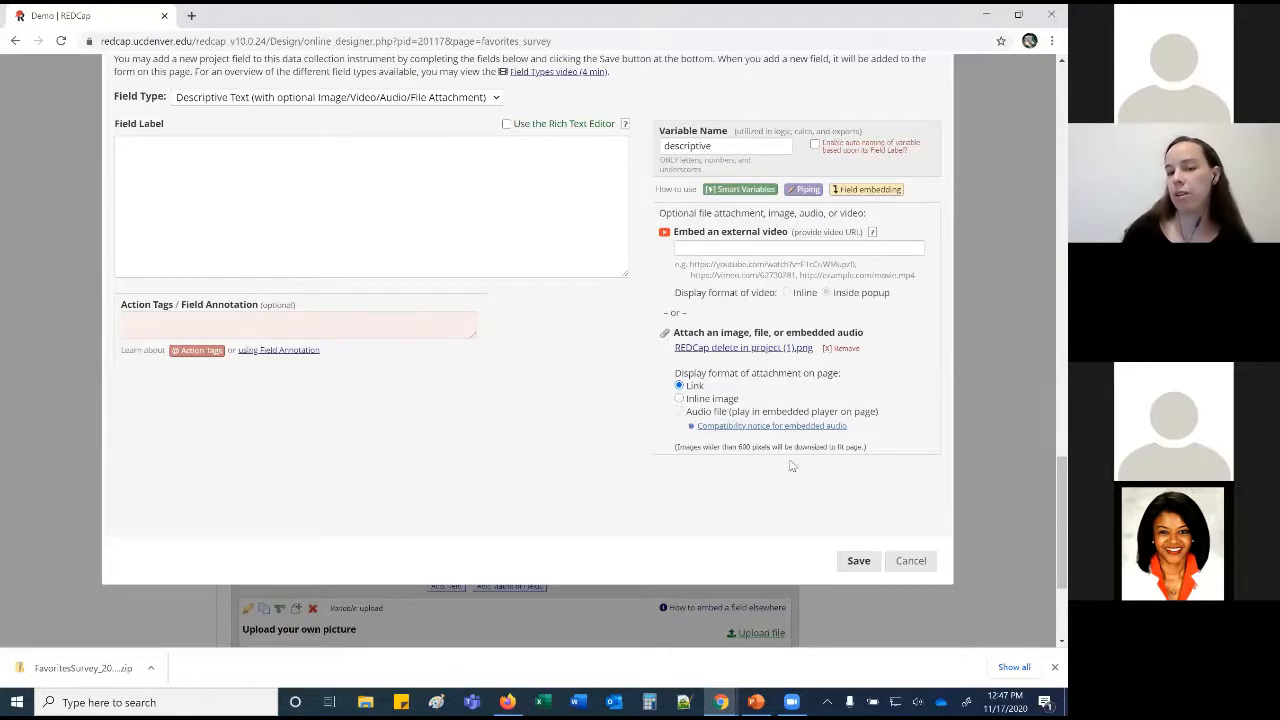
left_click(856, 561)
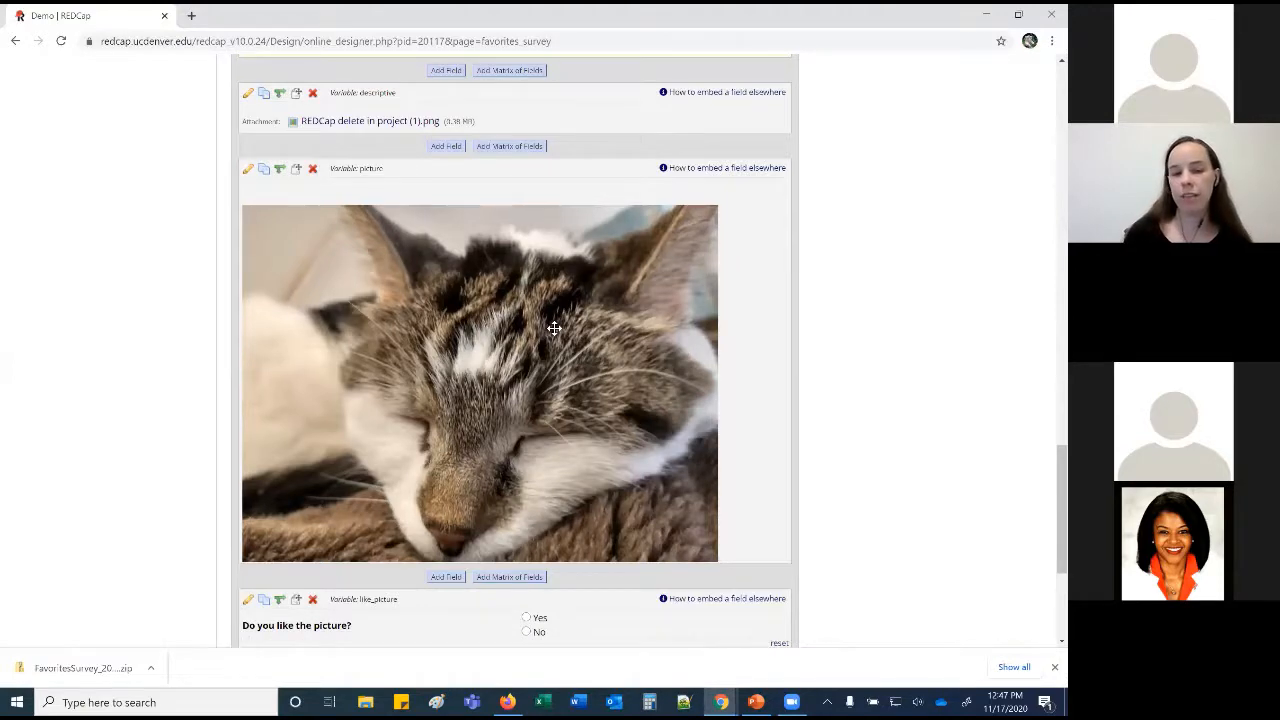
scroll(554, 328, "down", 3)
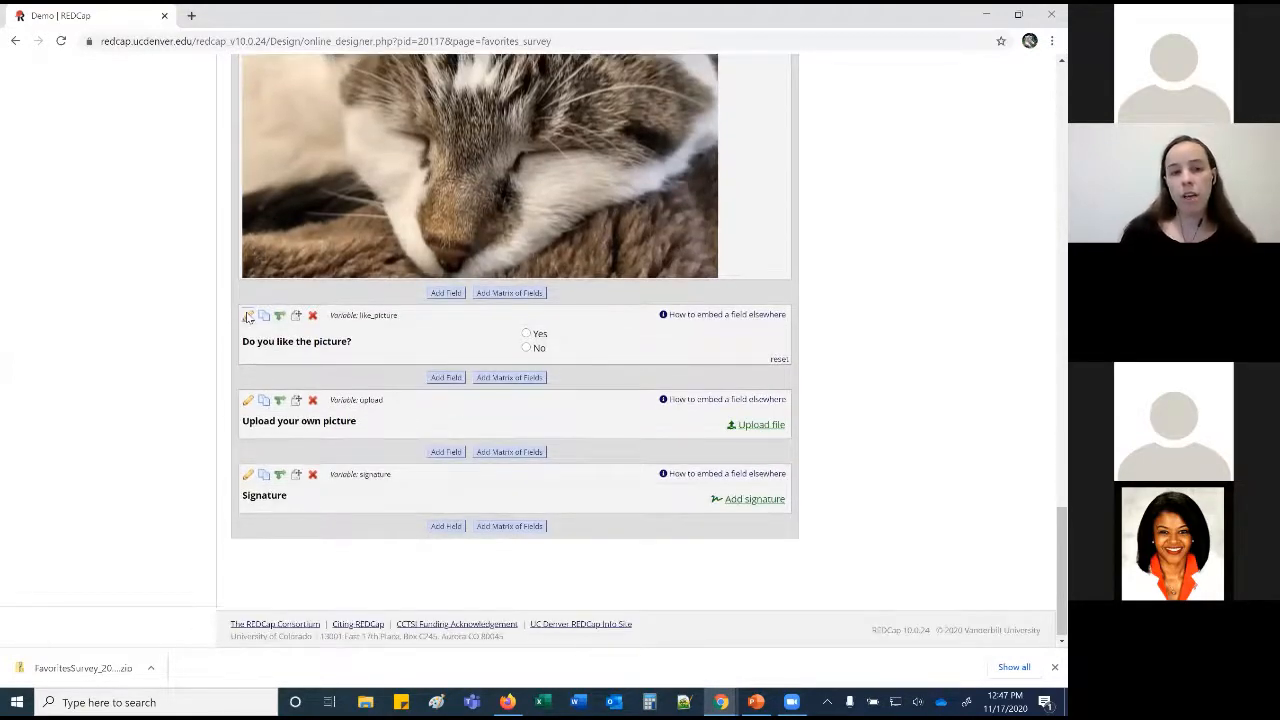
Open the like_picture Yes-No question and review its Field Type list twice.
left_click(248, 317)
left_click(300, 202)
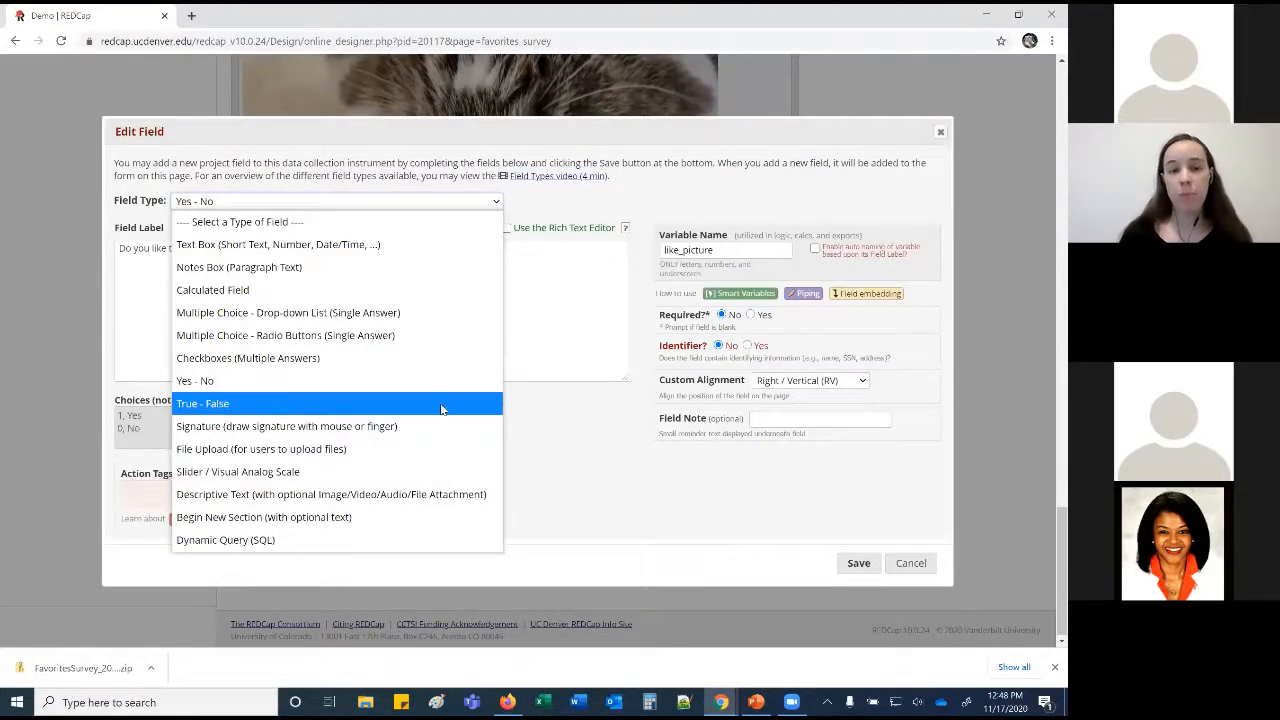
left_click(590, 437)
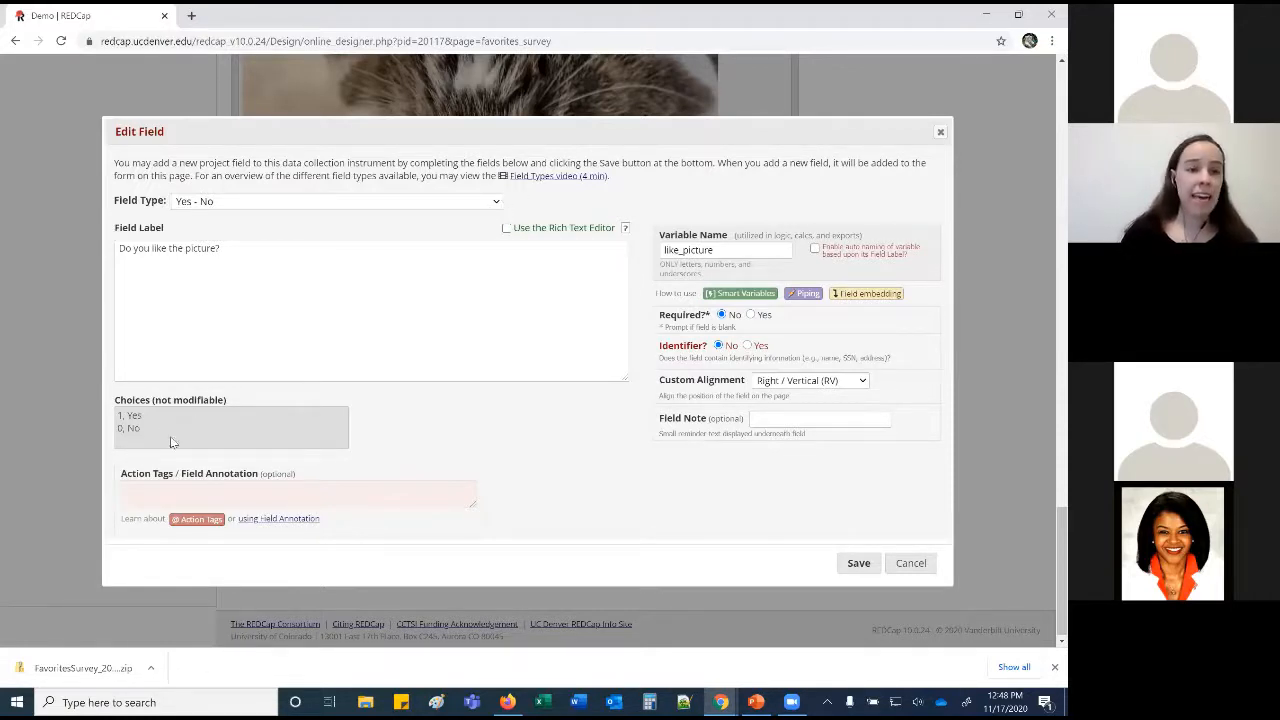
double_click(118, 427)
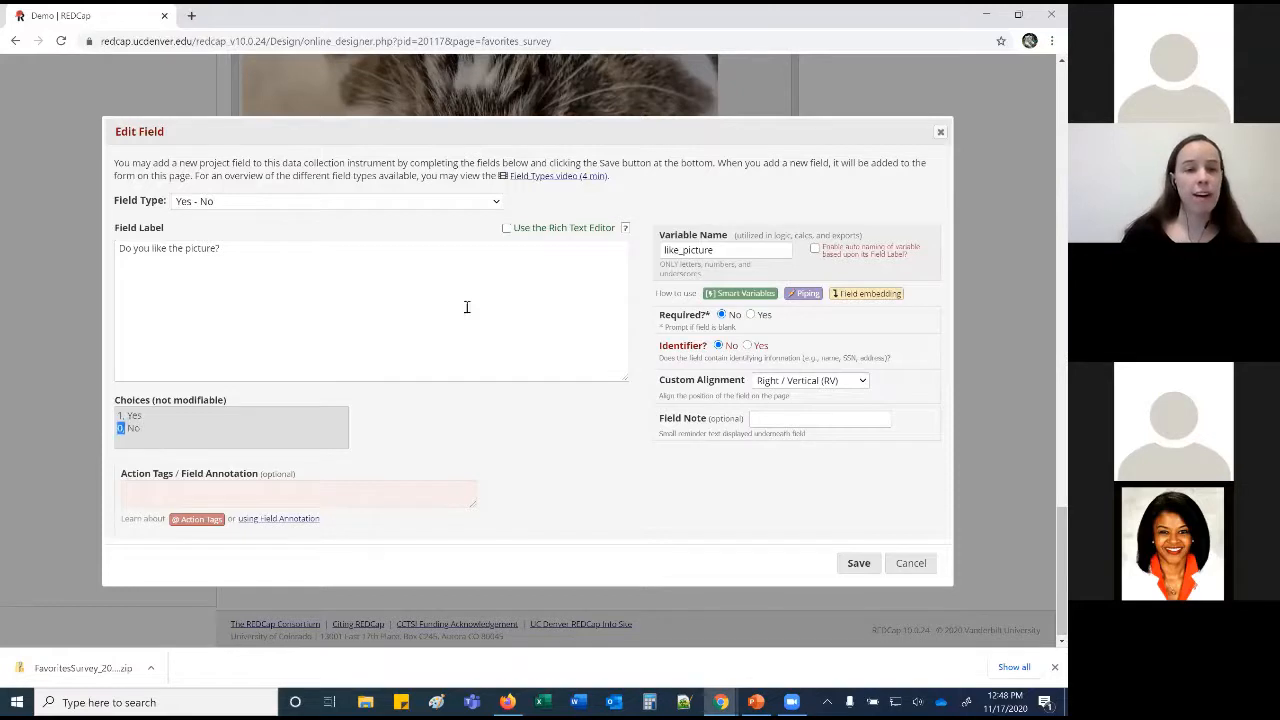
left_click(500, 206)
Make the picture question a radio field with choices 1, No / 2, Yes / 3, Other.
left_click(366, 336)
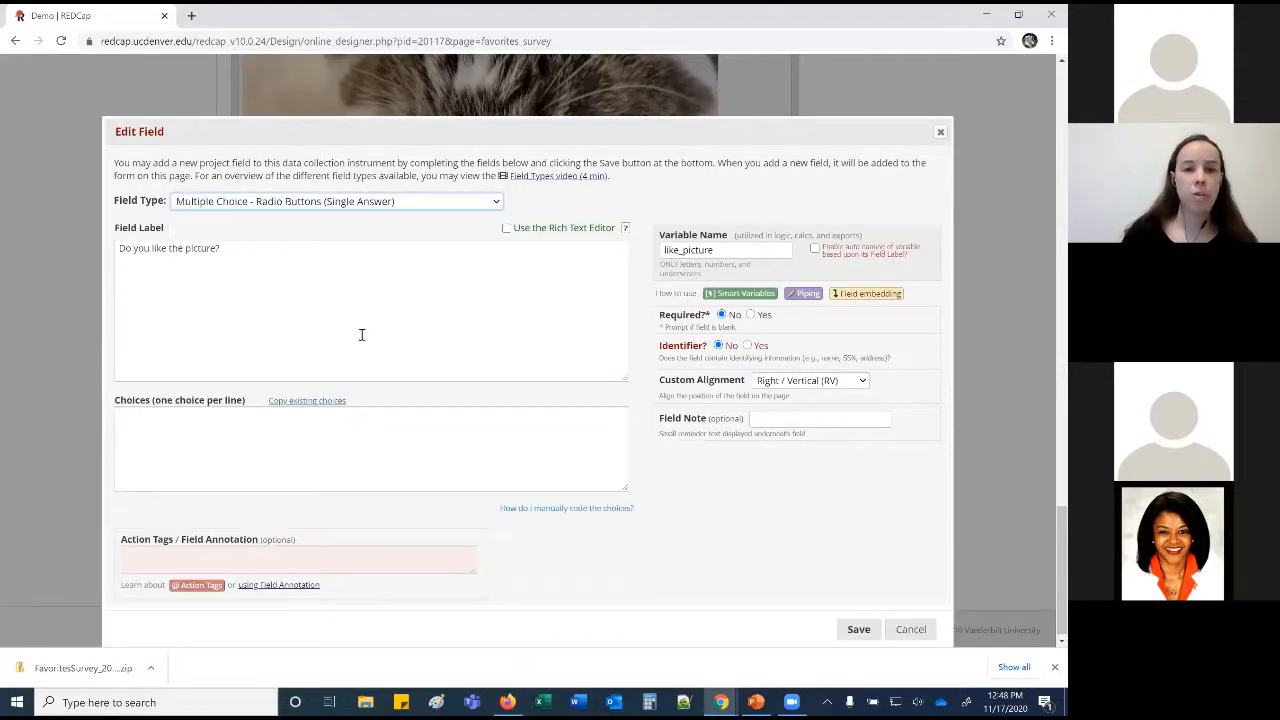
left_click(283, 431)
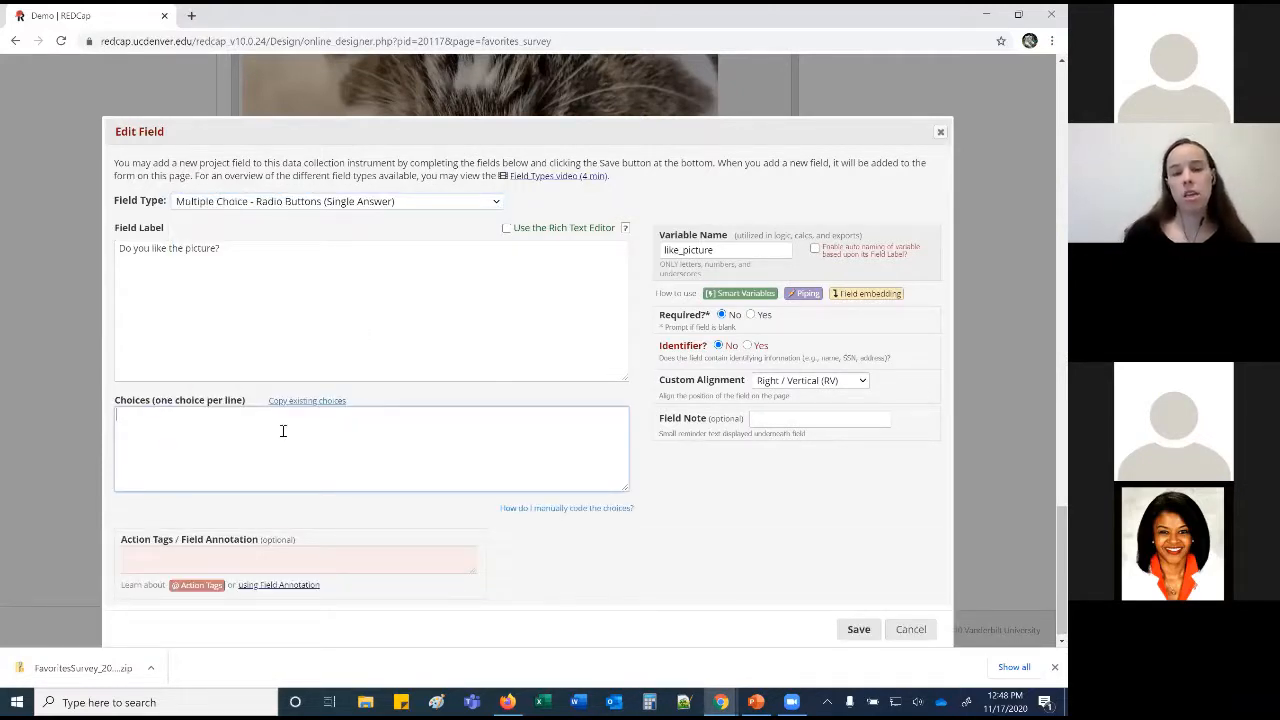
type("1, No 2, Yes")
key("Return")
type("3, Other")
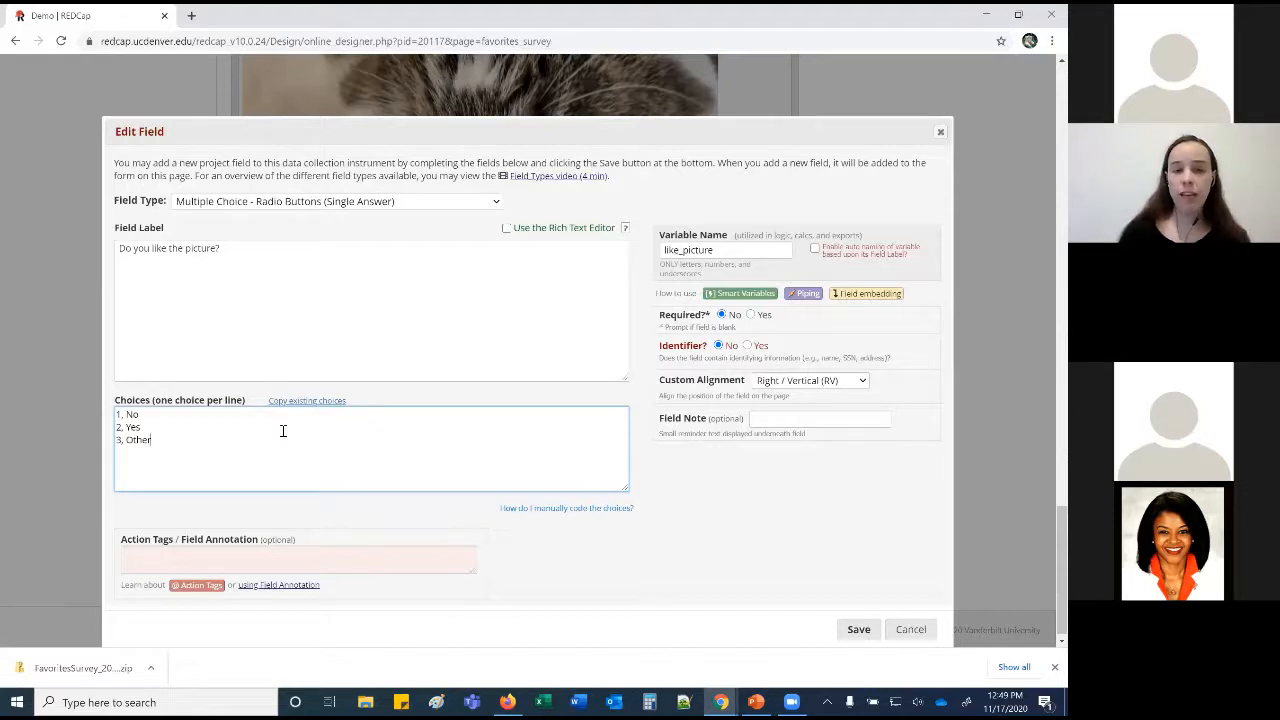
Replace those choices with the copied colour set starting at 1, Red.
left_click(333, 402)
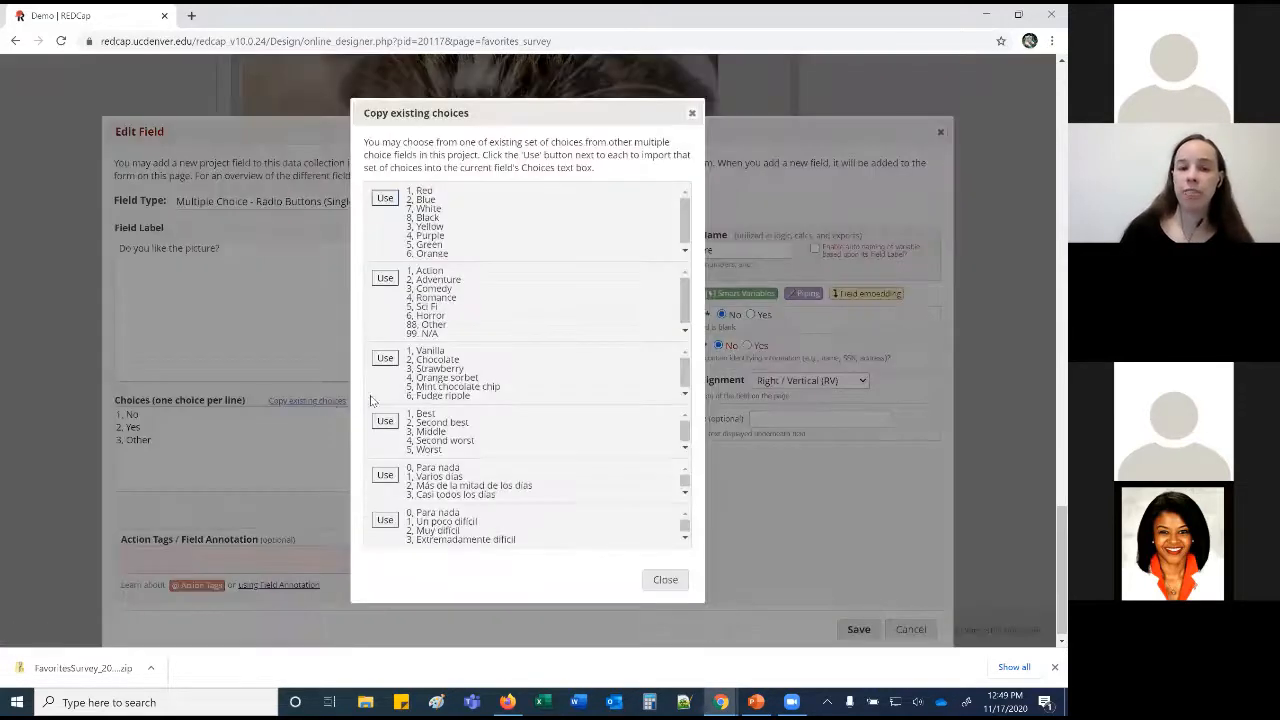
scroll(534, 377, "down", 1)
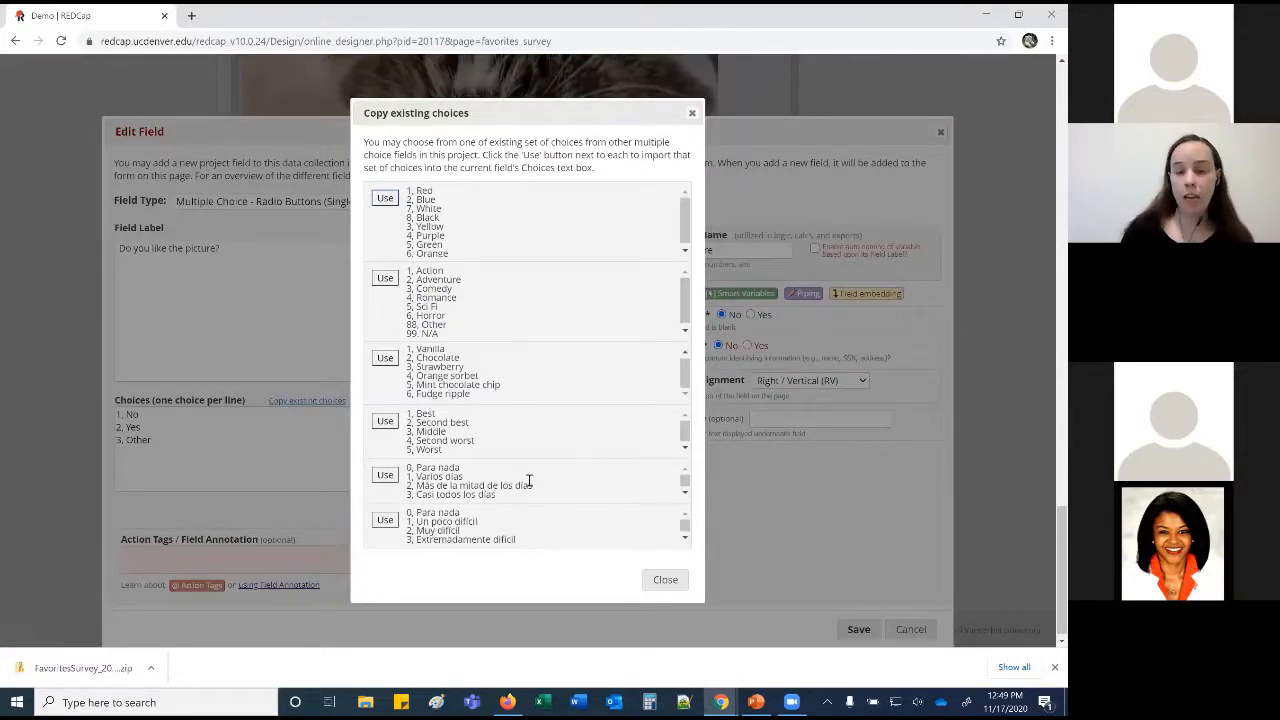
left_click(385, 199)
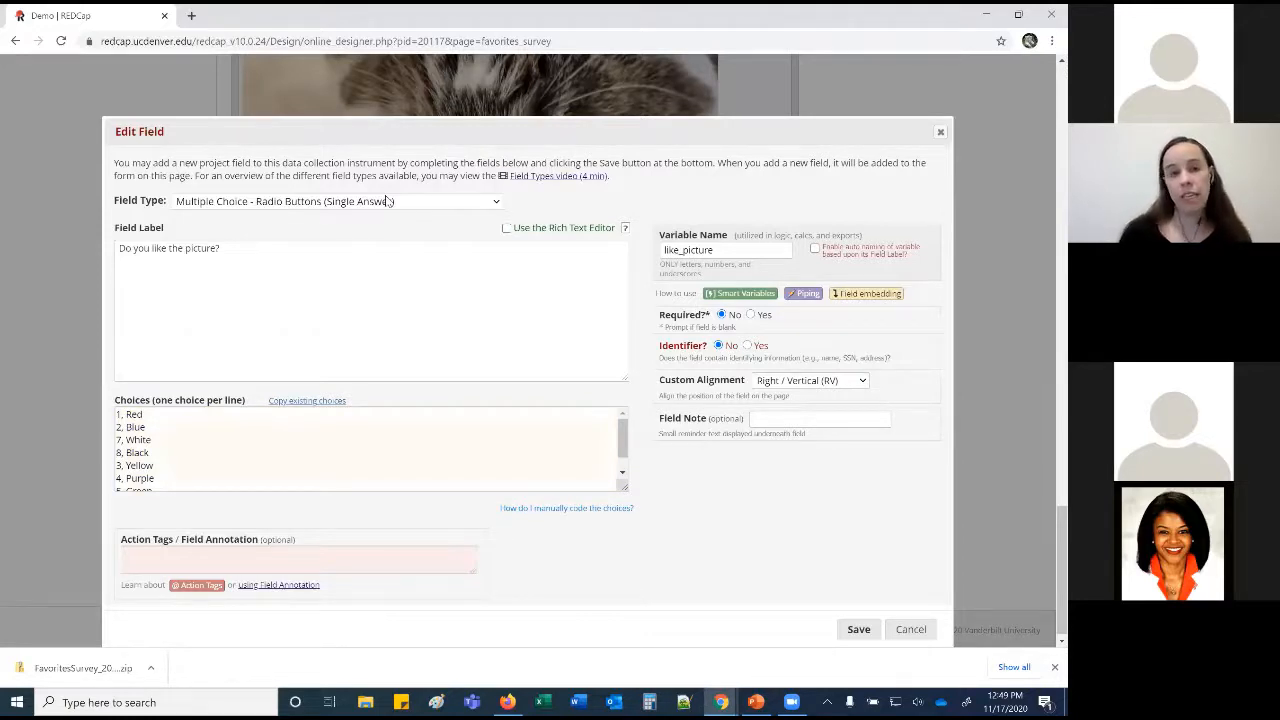
Discard the picture question edits and close the Upload your own picture editor unsaved.
left_click(892, 628)
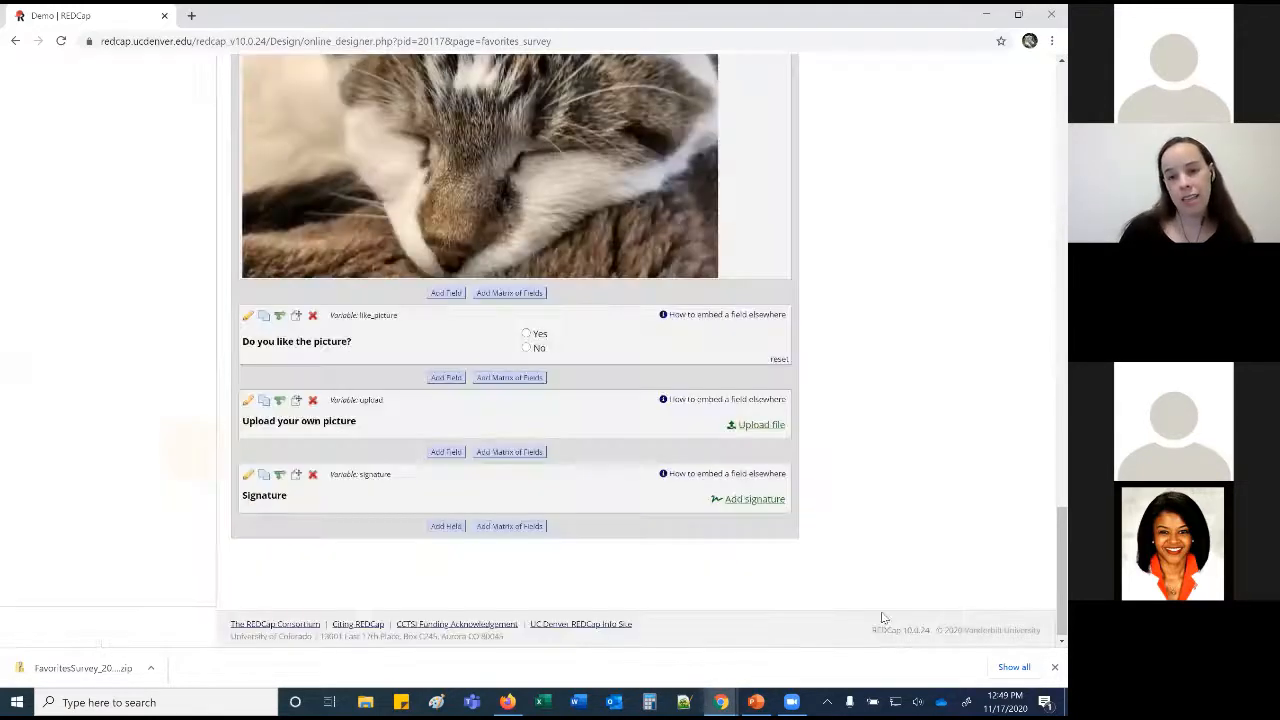
left_click(249, 401)
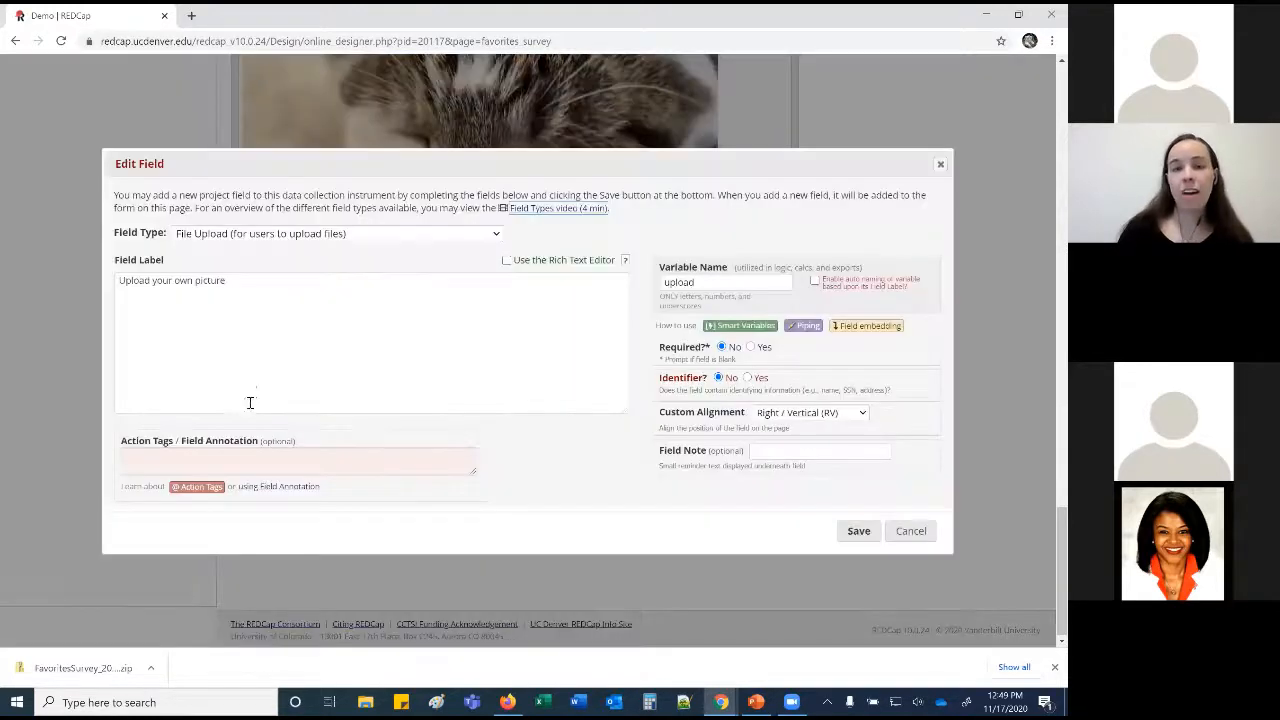
left_click(712, 280)
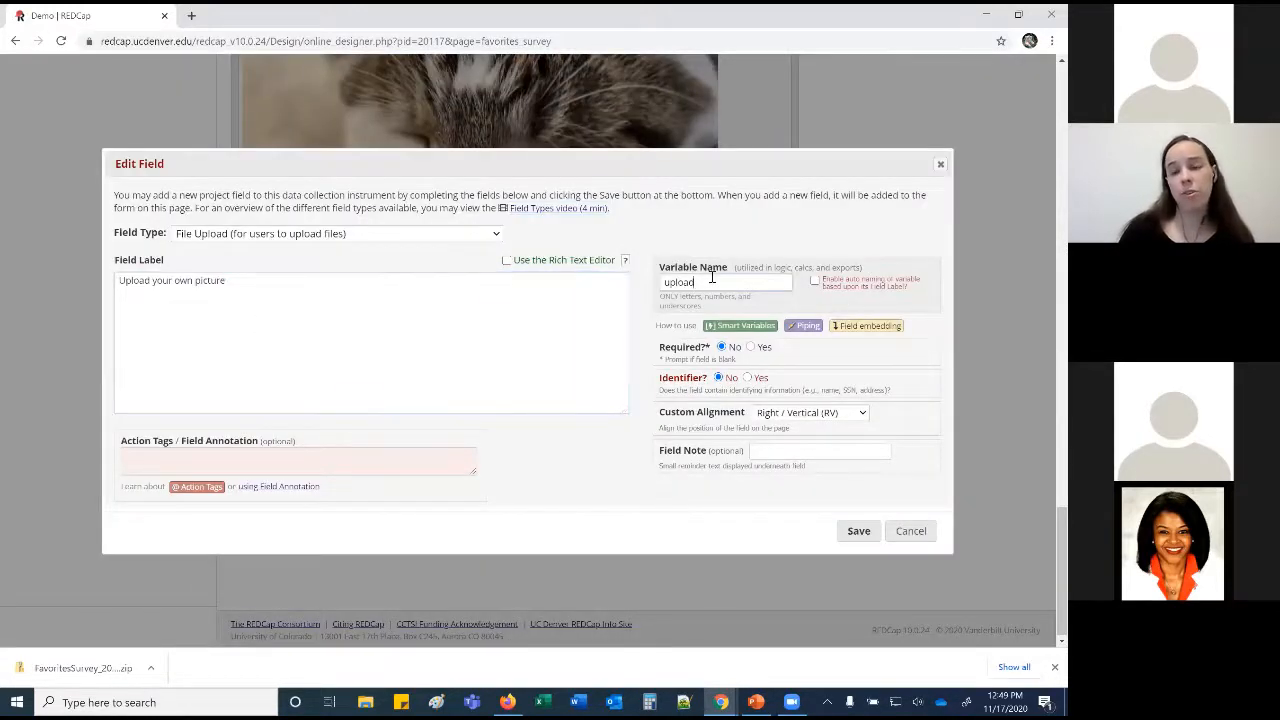
left_click(911, 530)
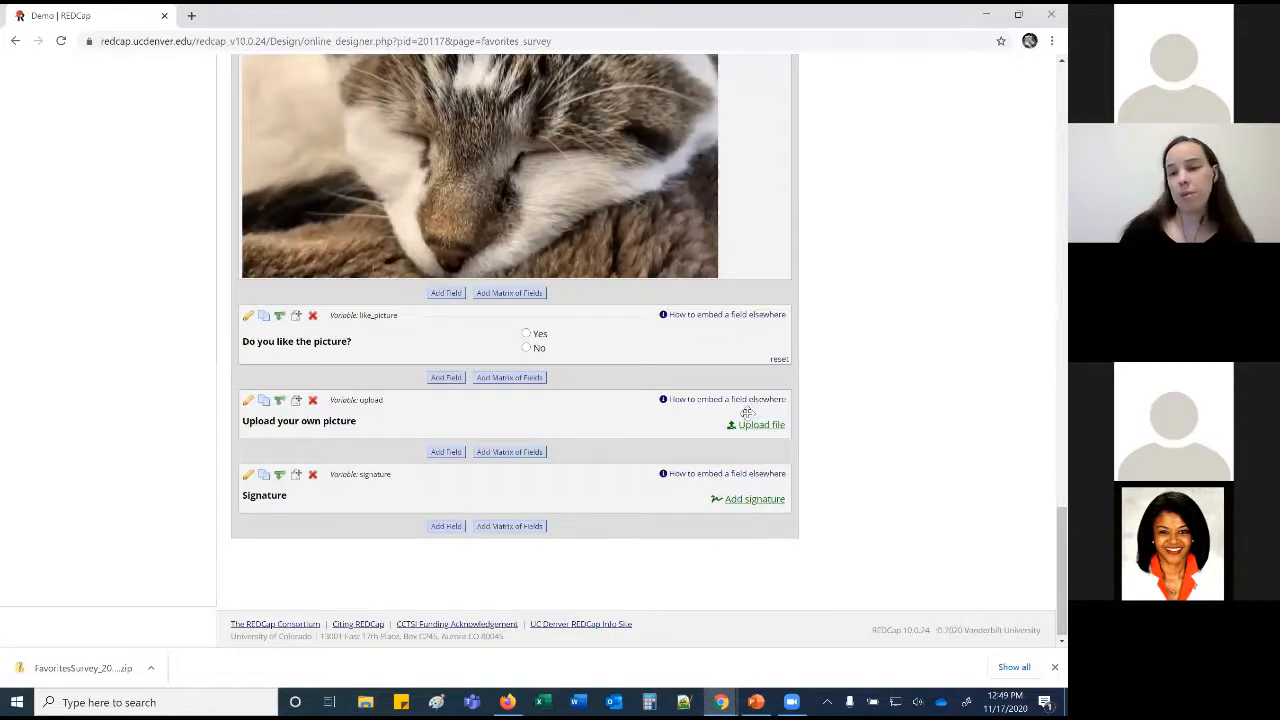
Open and close the Signature question editor without saving, returning to the top of the list.
left_click(248, 474)
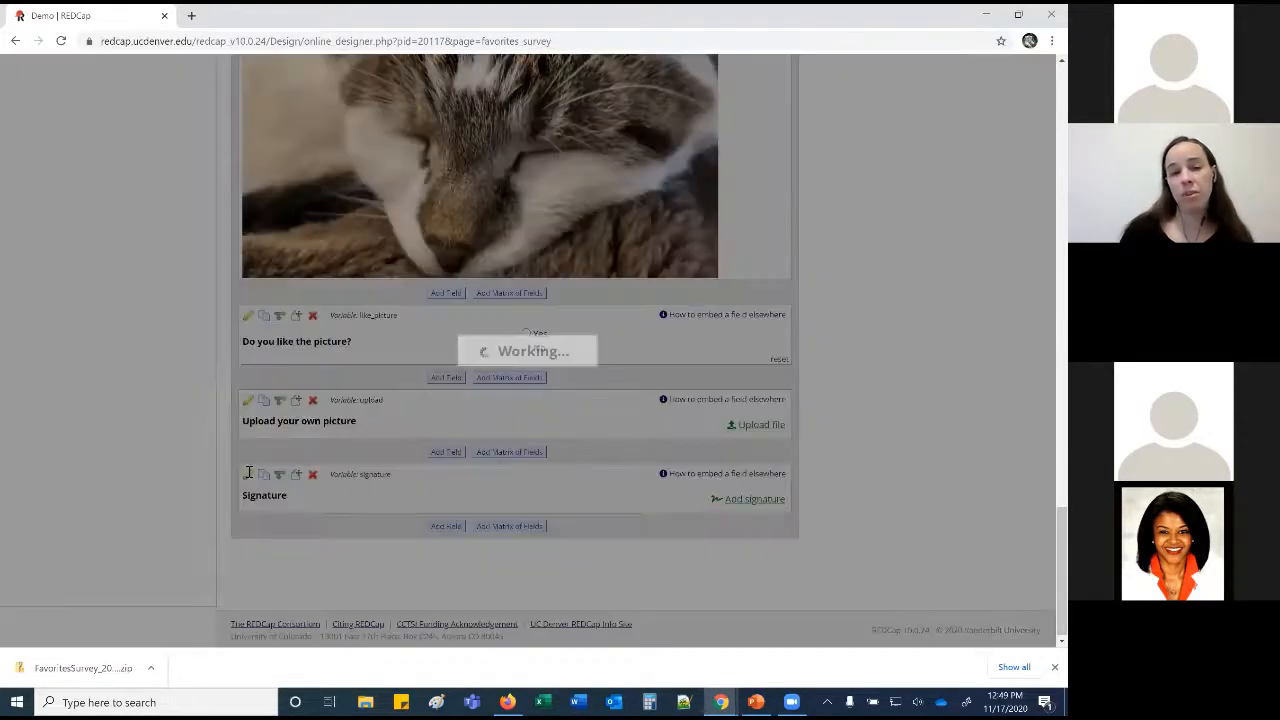
left_click(259, 364)
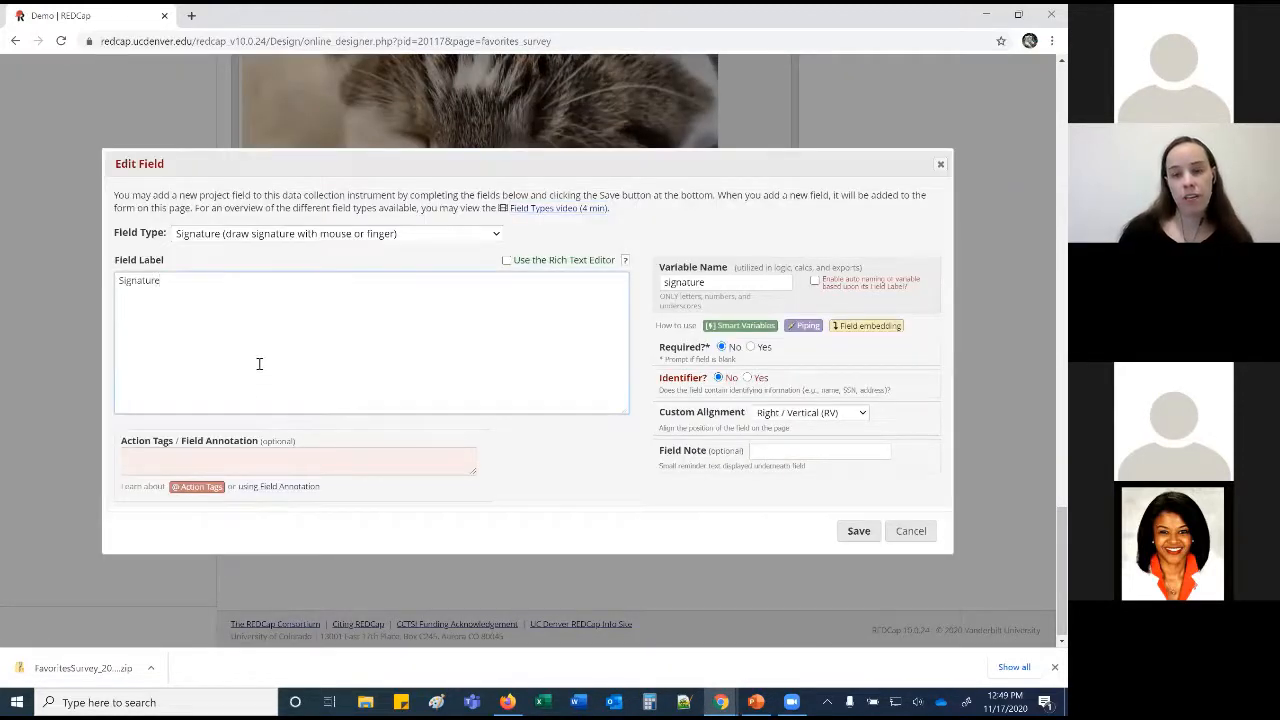
left_click(898, 528)
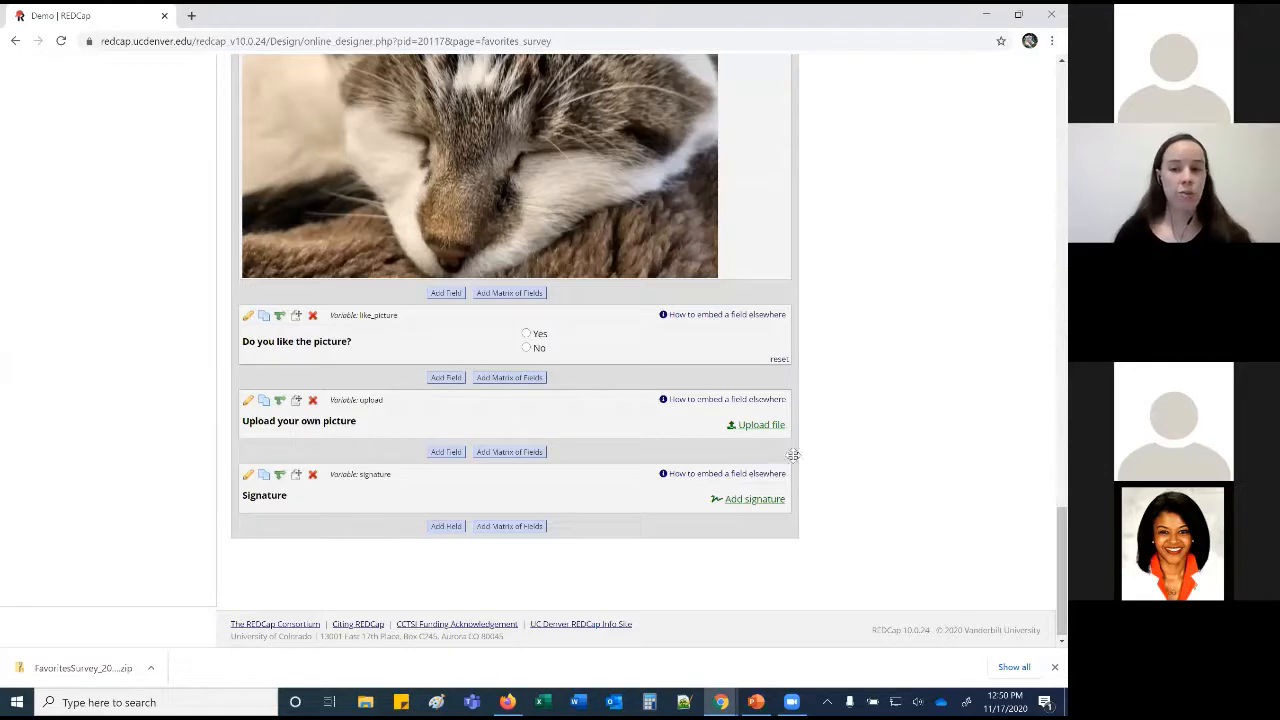
scroll(735, 540, "up", 15)
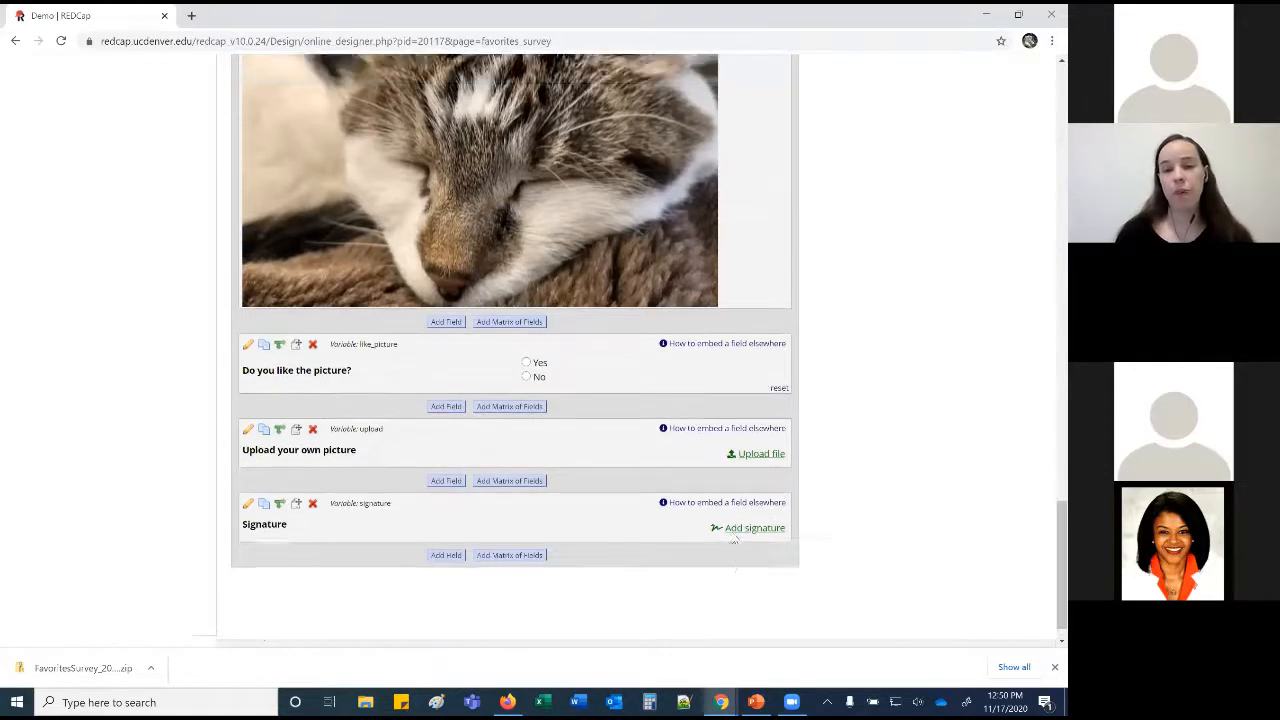
scroll(735, 540, "up", 15)
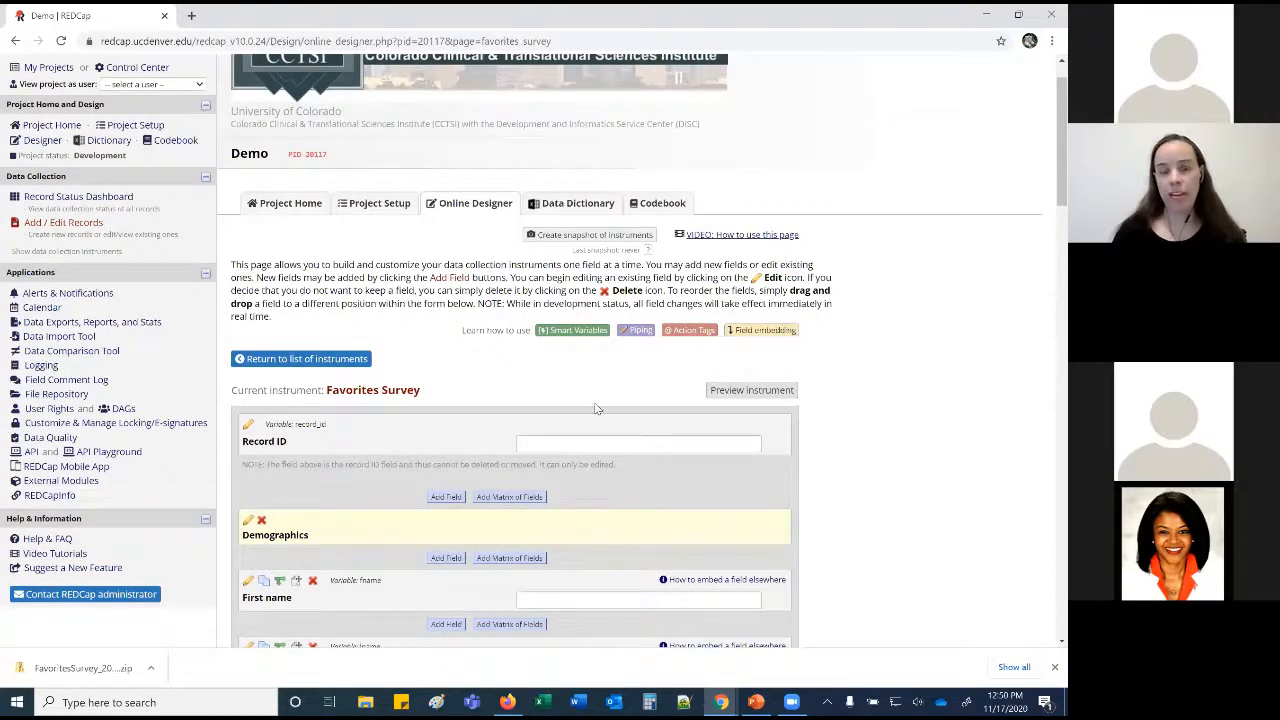
Snapshot the instruments, review Project Revision History, then go to Data Exports, Reports, and Stats.
left_click(538, 236)
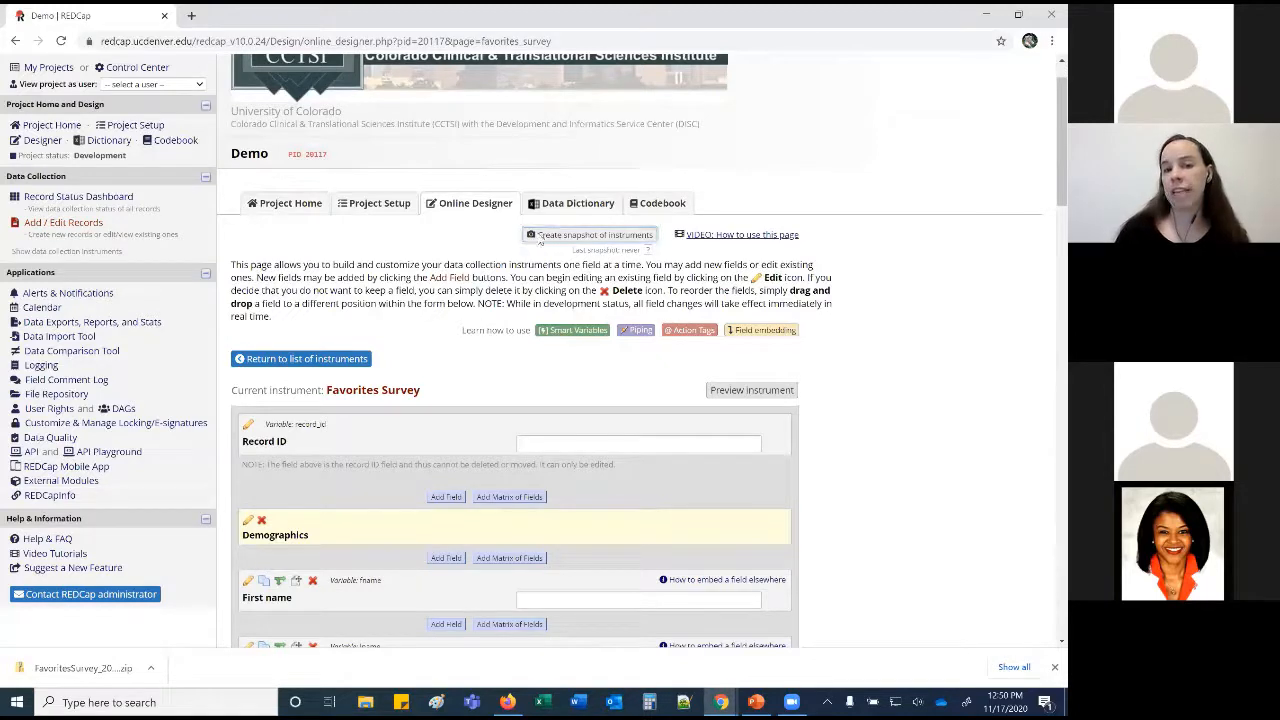
left_click(372, 205)
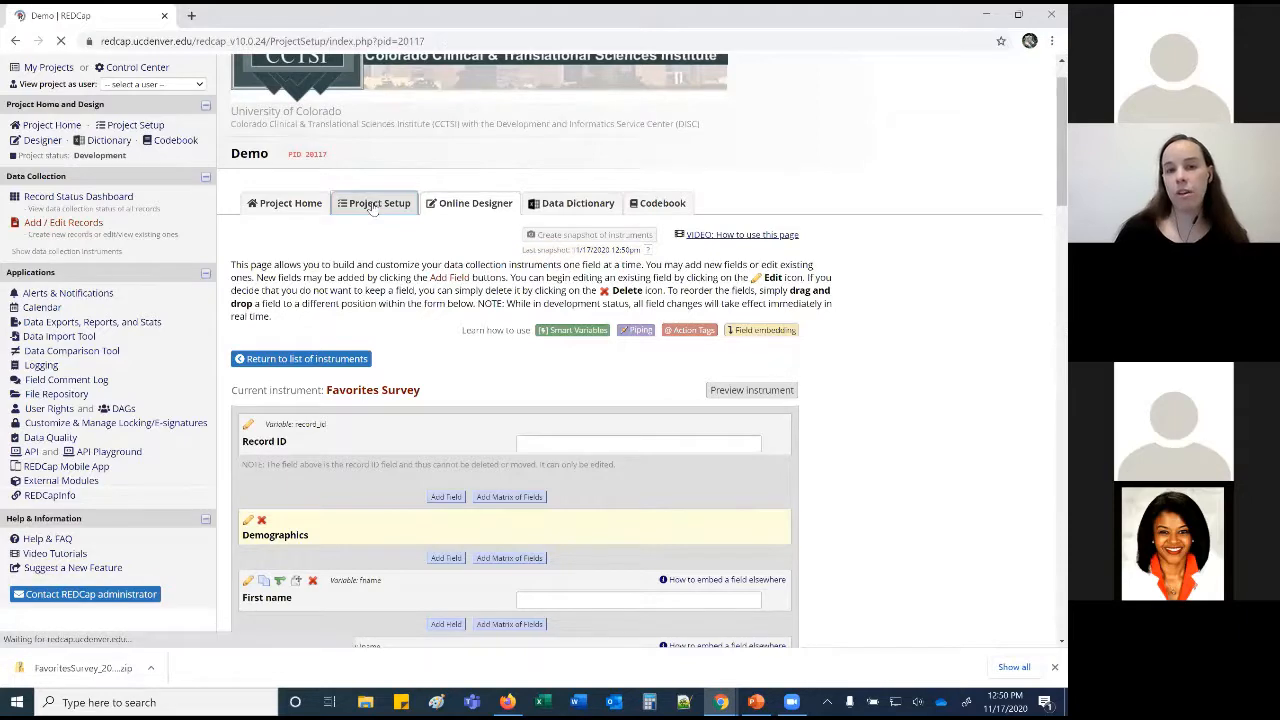
left_click(605, 262)
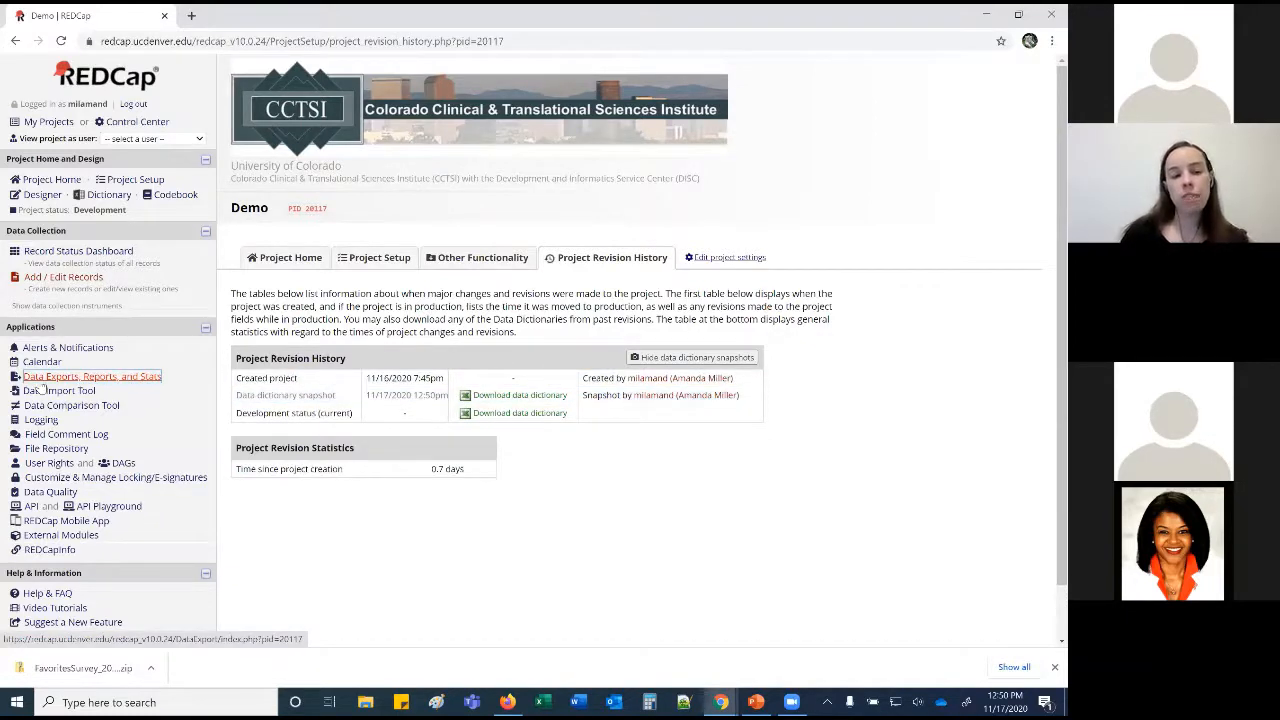
left_click(143, 377)
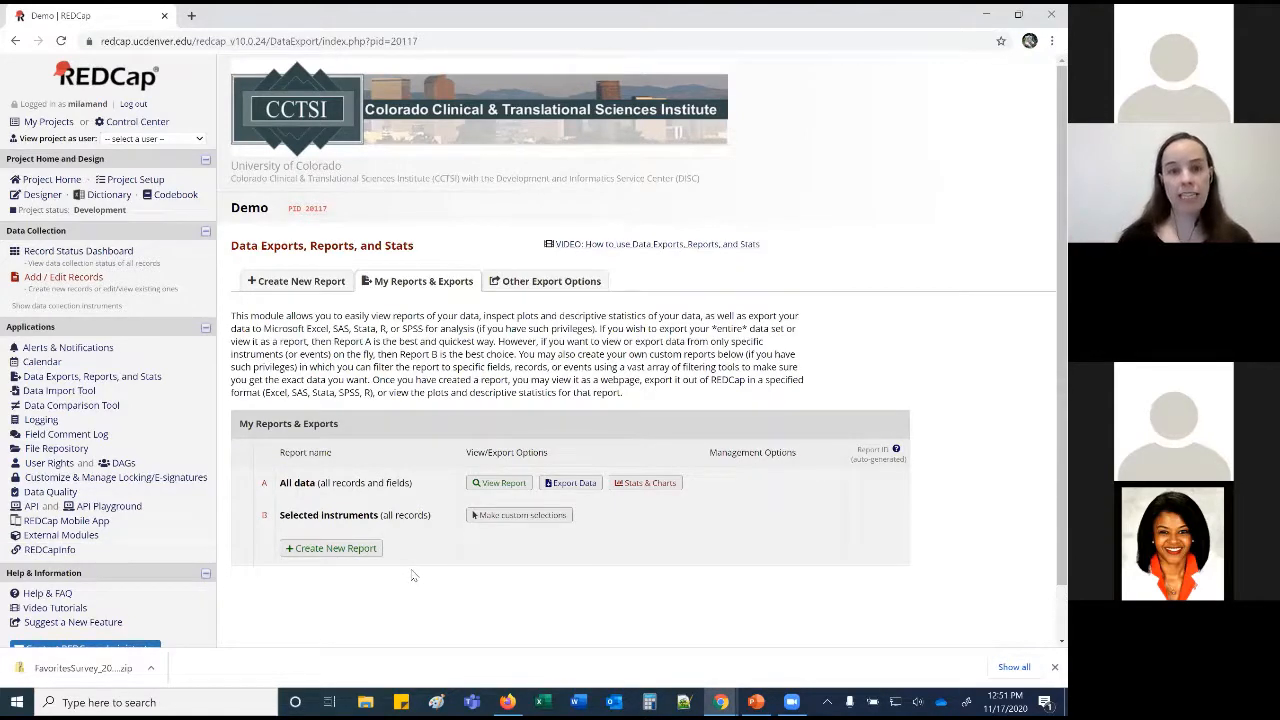
Create a new report named 'Test' and move on to its description.
left_click(362, 553)
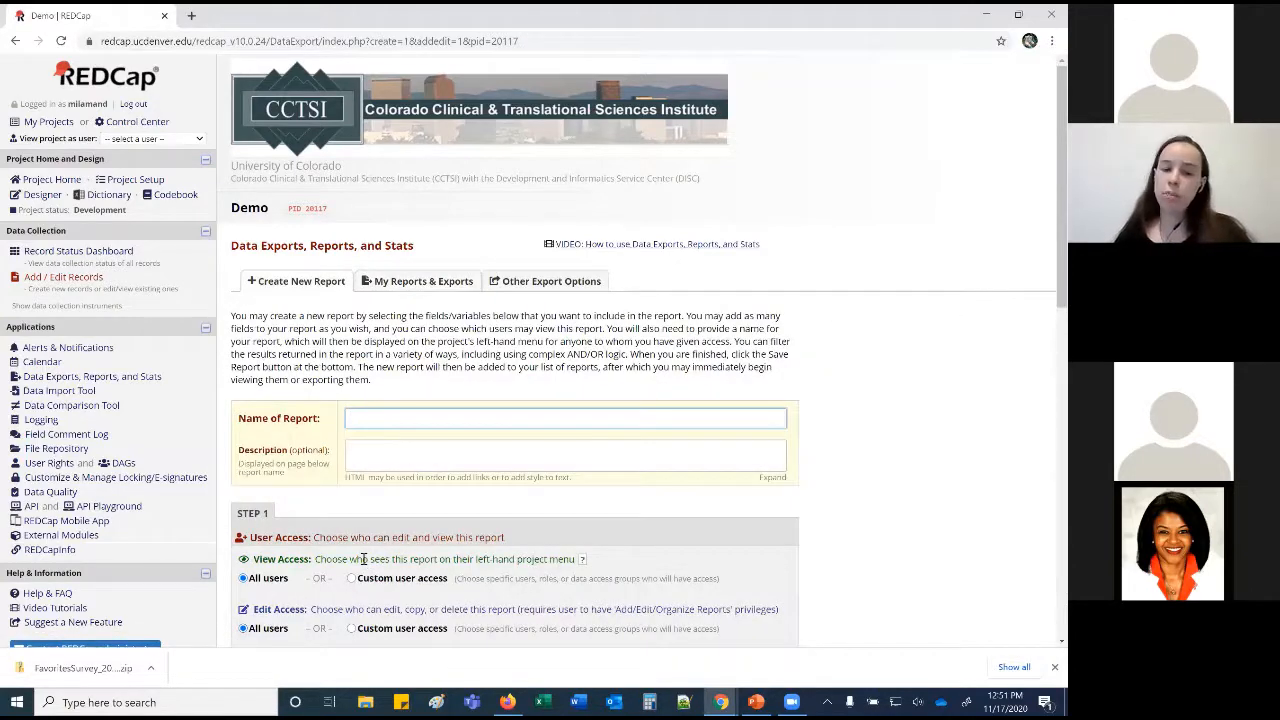
type("Test")
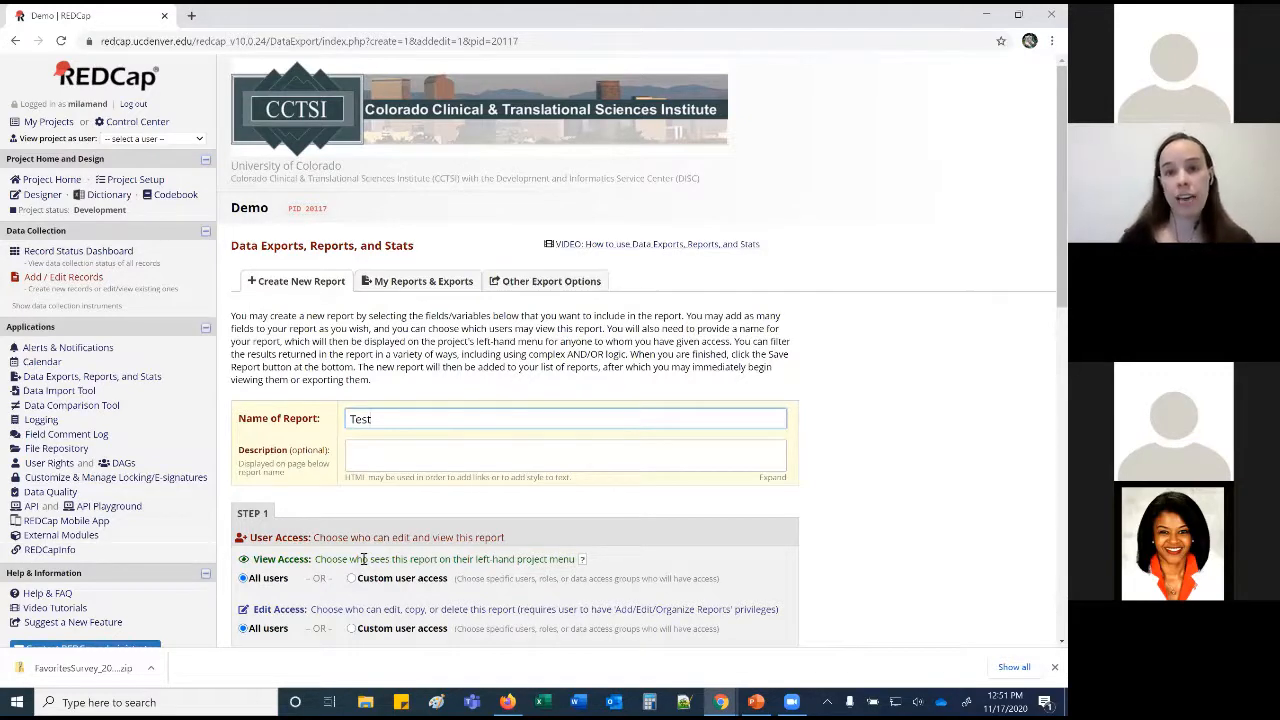
scroll(365, 559, "down", 3)
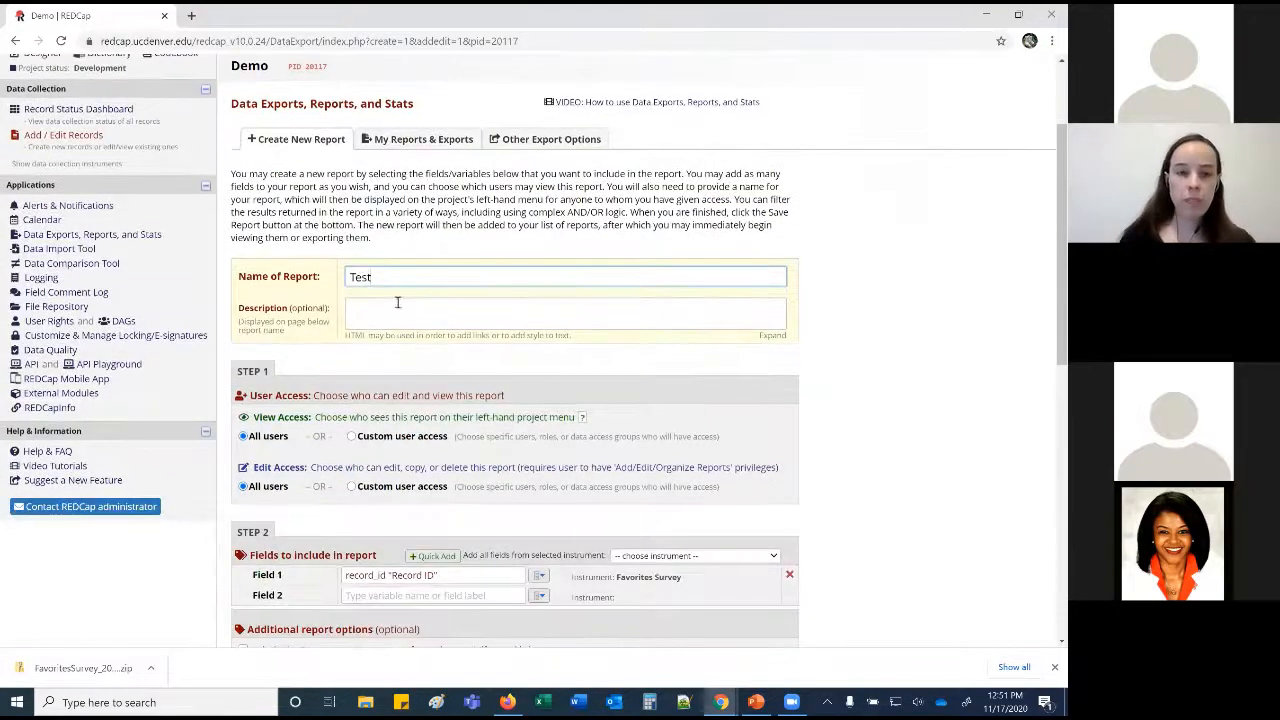
left_click(381, 318)
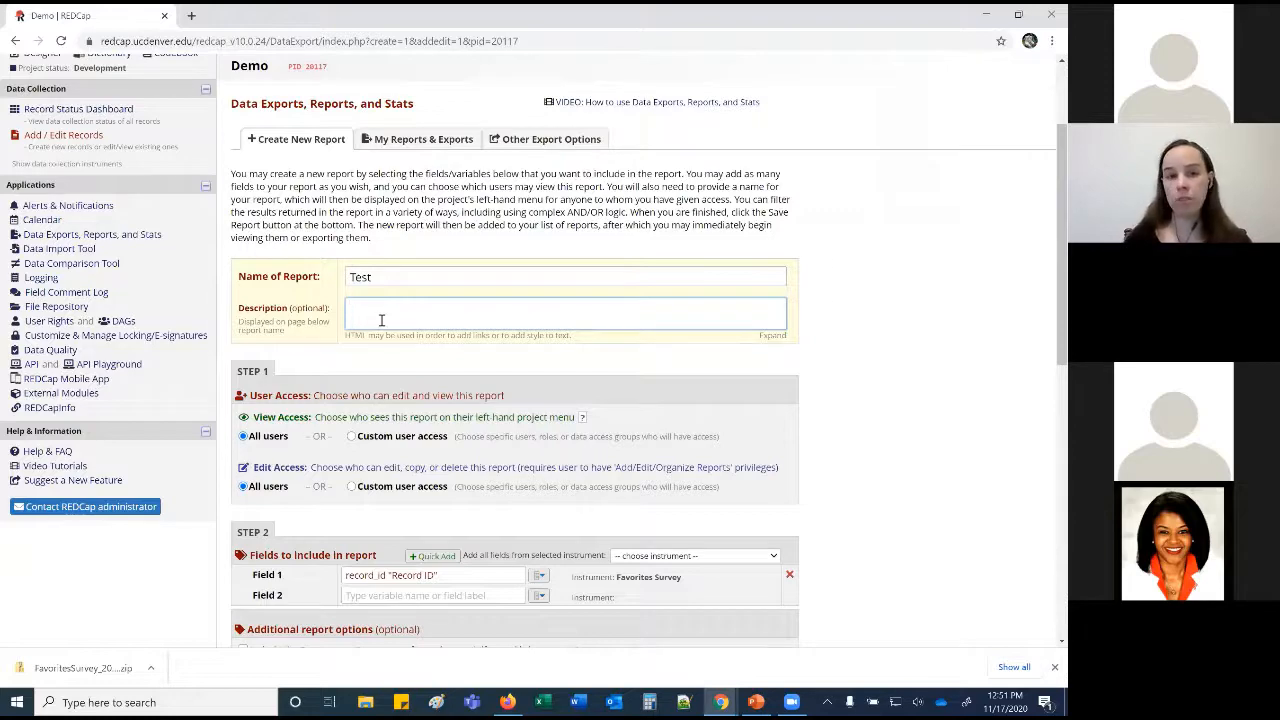
scroll(381, 320, "down", 1)
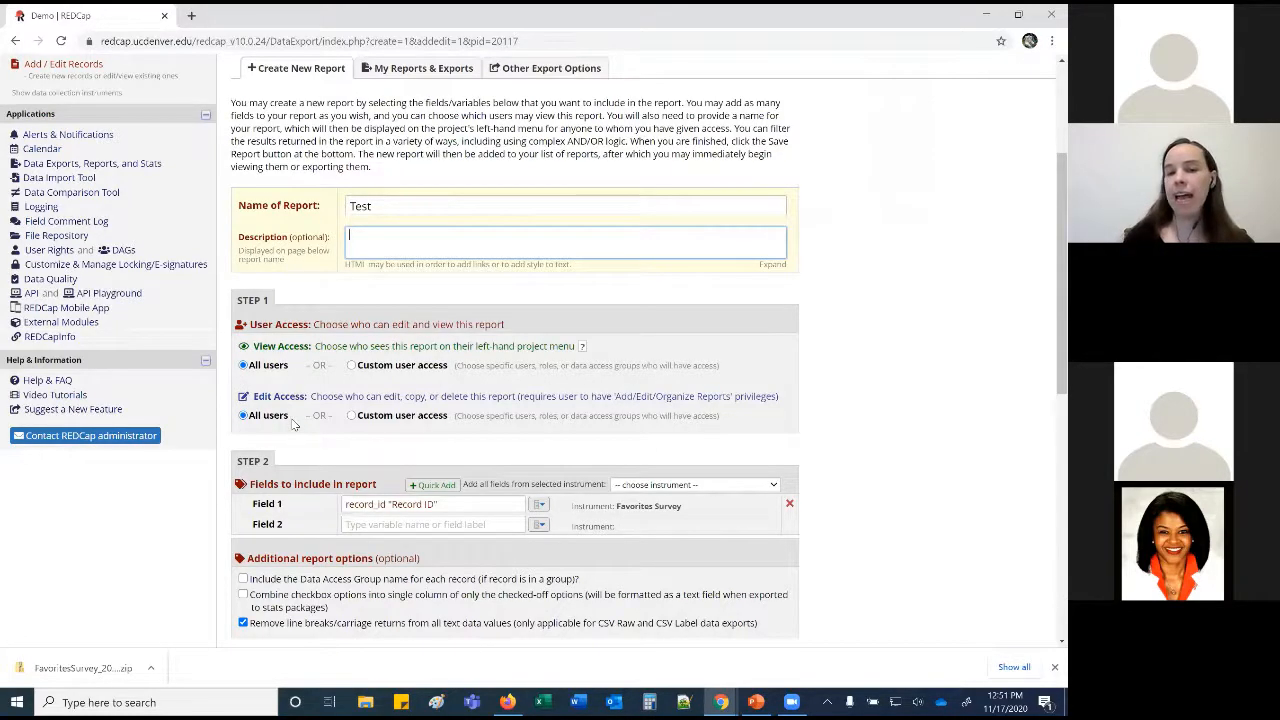
scroll(293, 424, "down", 2)
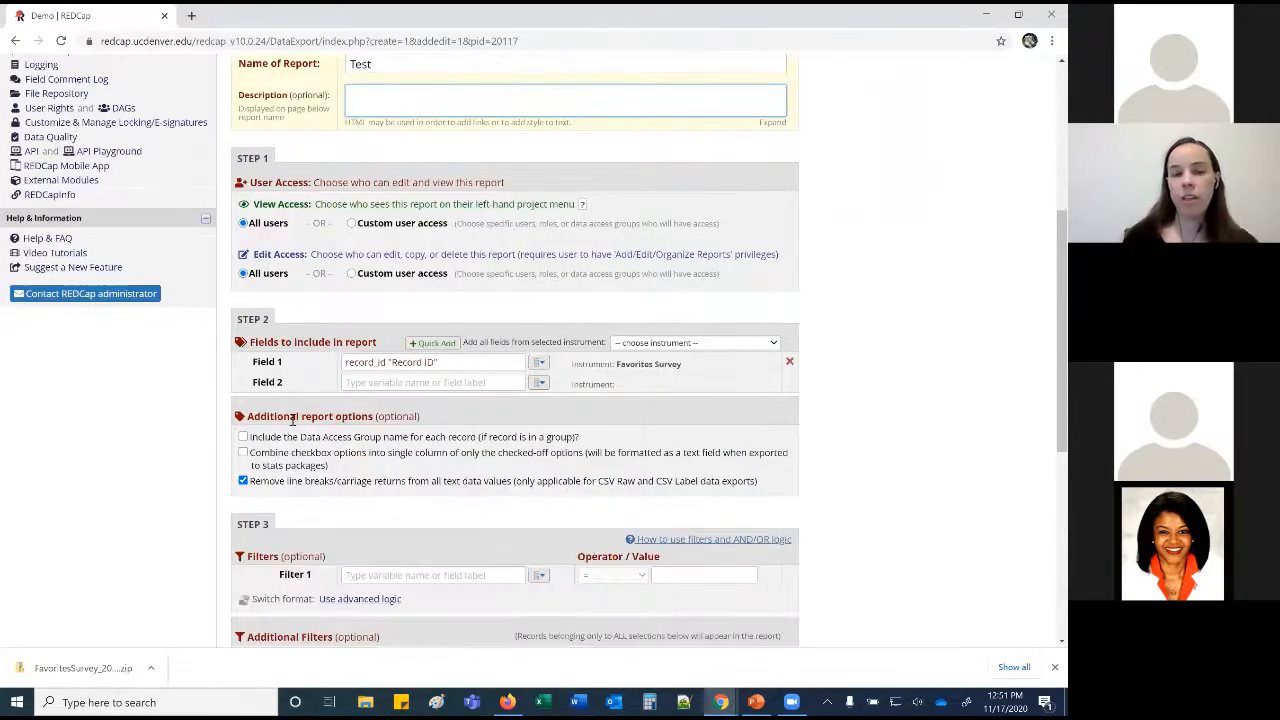
Quick-add the fname, lname, dob and age fields to the Test report.
left_click(434, 343)
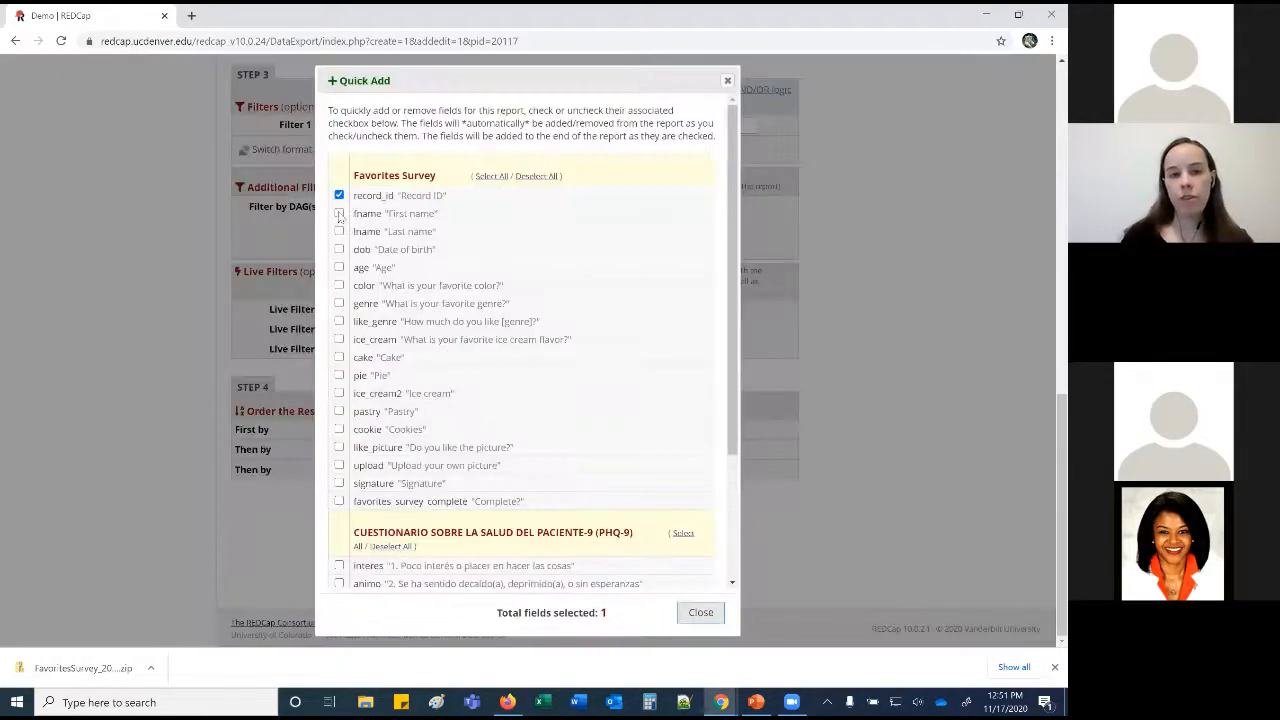
left_click(339, 213)
left_click(339, 231)
left_click(339, 249)
left_click(339, 267)
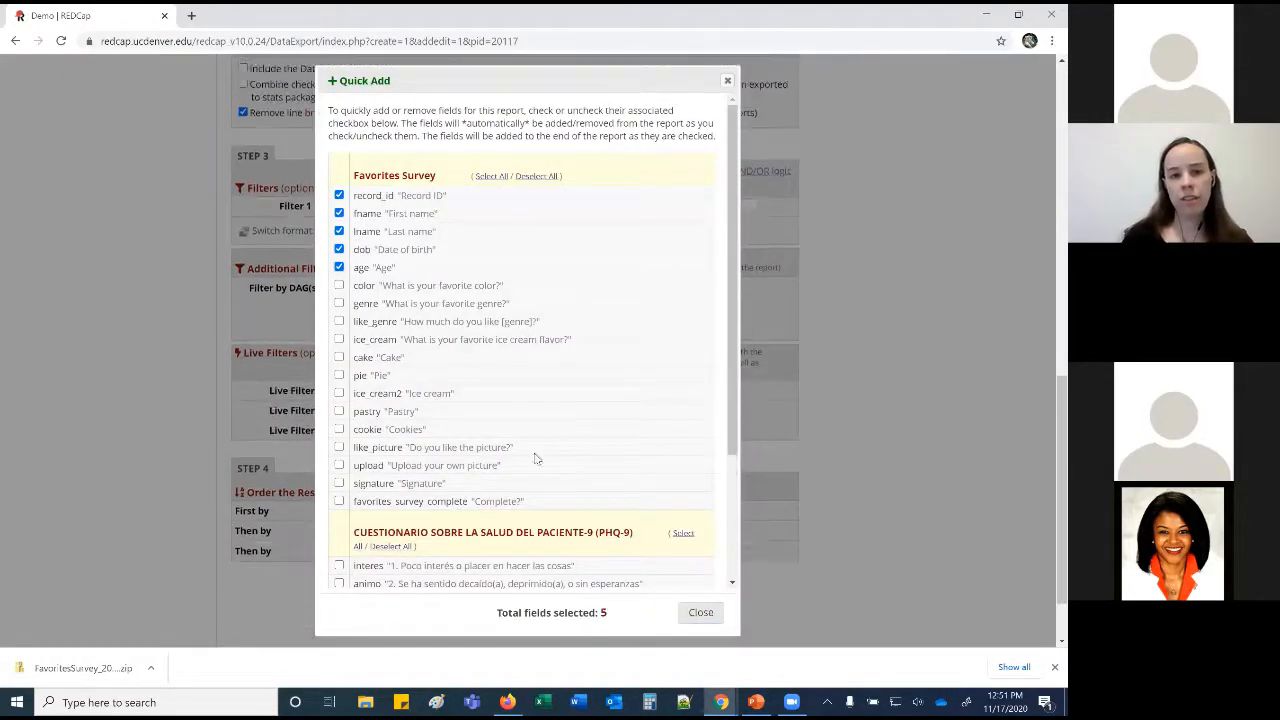
left_click(700, 612)
Add all fields from the Favorites Survey instrument, leaving Field 19 empty.
left_click(748, 349)
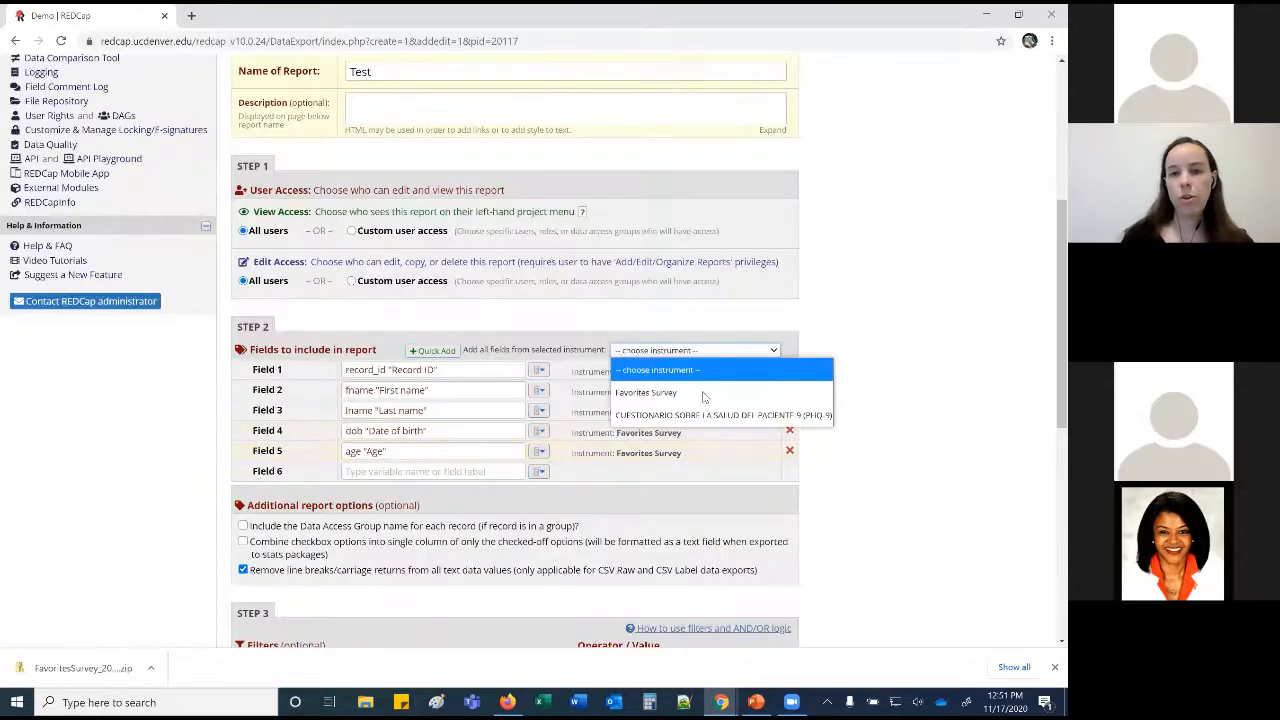
left_click(706, 392)
scroll(617, 415, "down", 2)
scroll(617, 415, "down", 1)
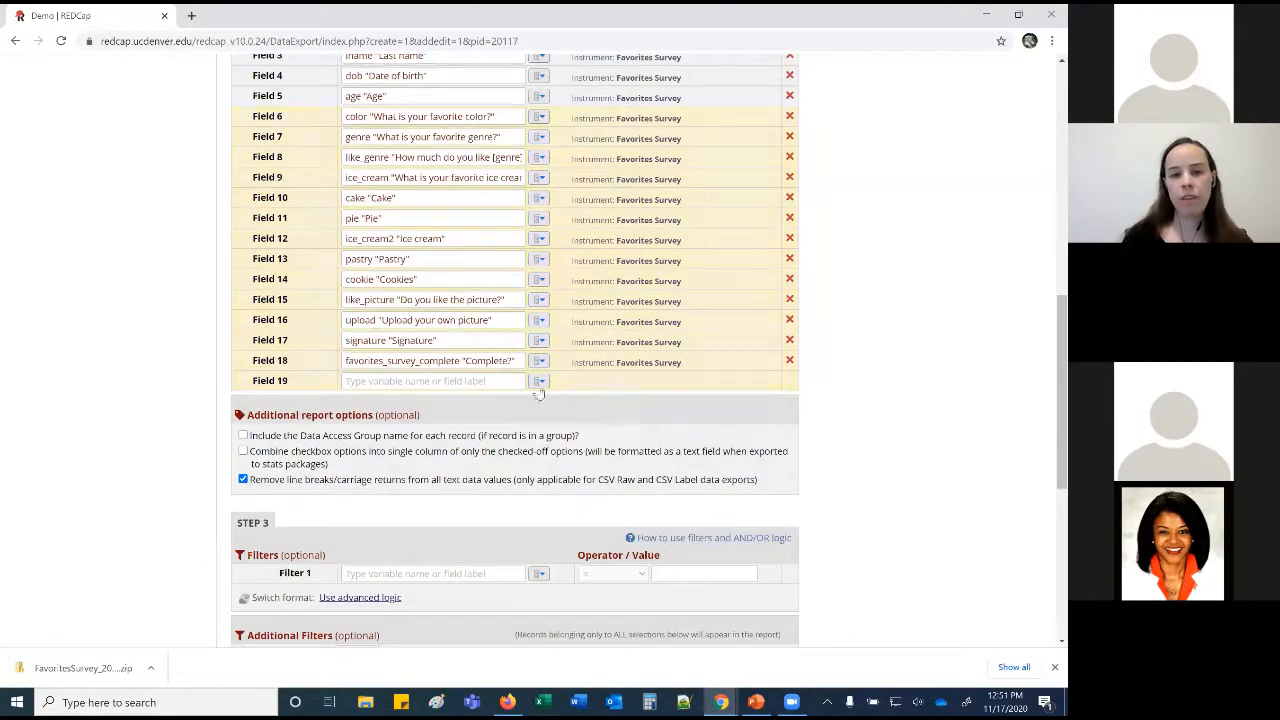
left_click(538, 381)
scroll(525, 322, "down", 3)
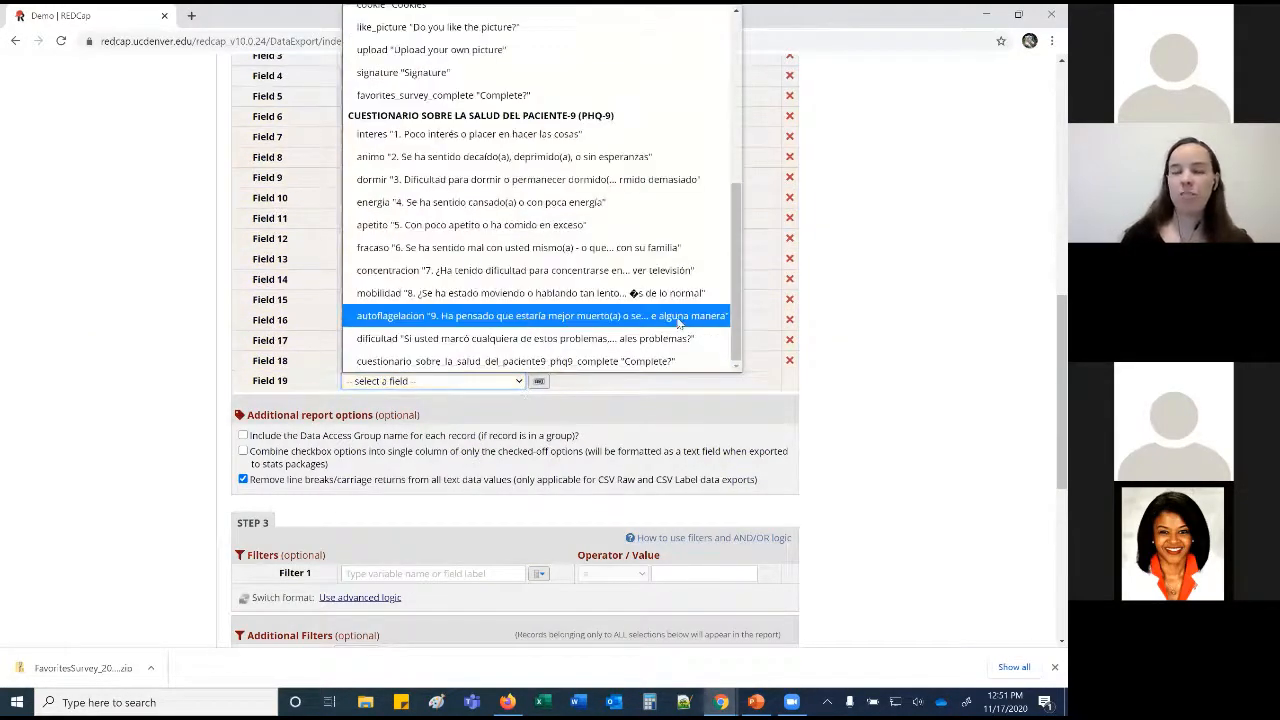
left_click(686, 406)
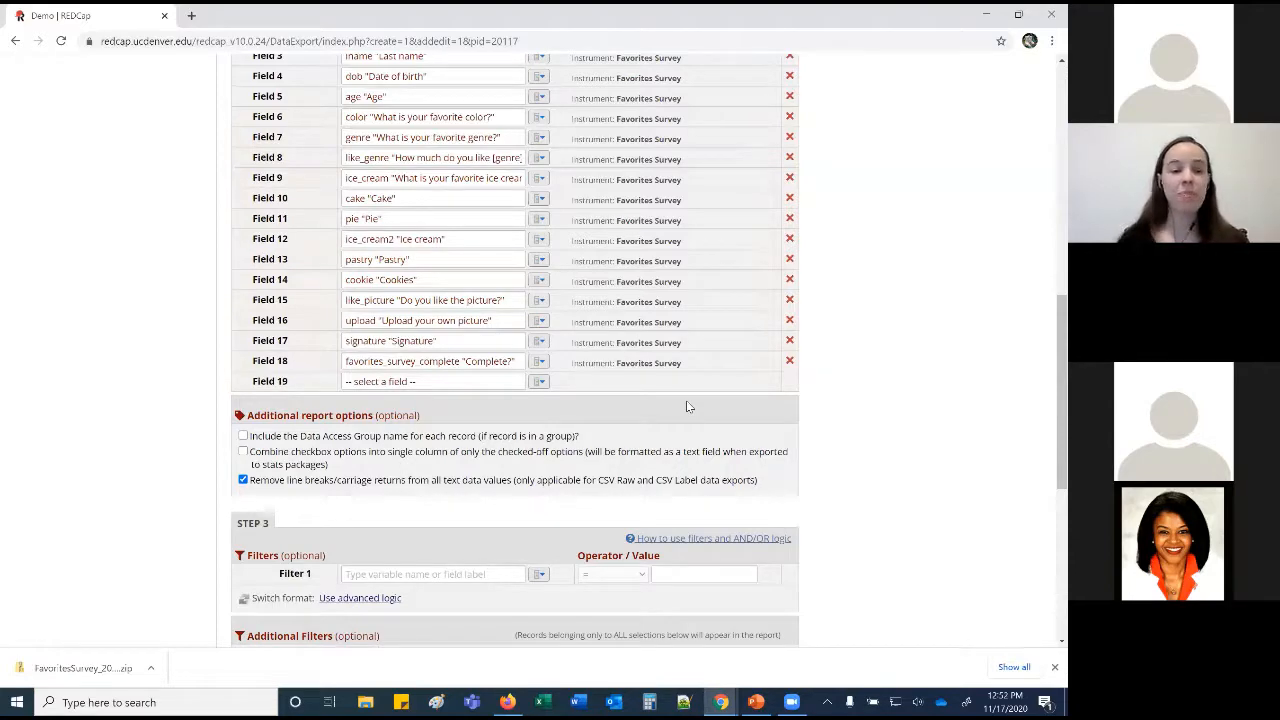
scroll(683, 402, "down", 2)
Set Filter 1 to First name equal to a specific given name.
left_click(538, 433)
left_click(521, 436)
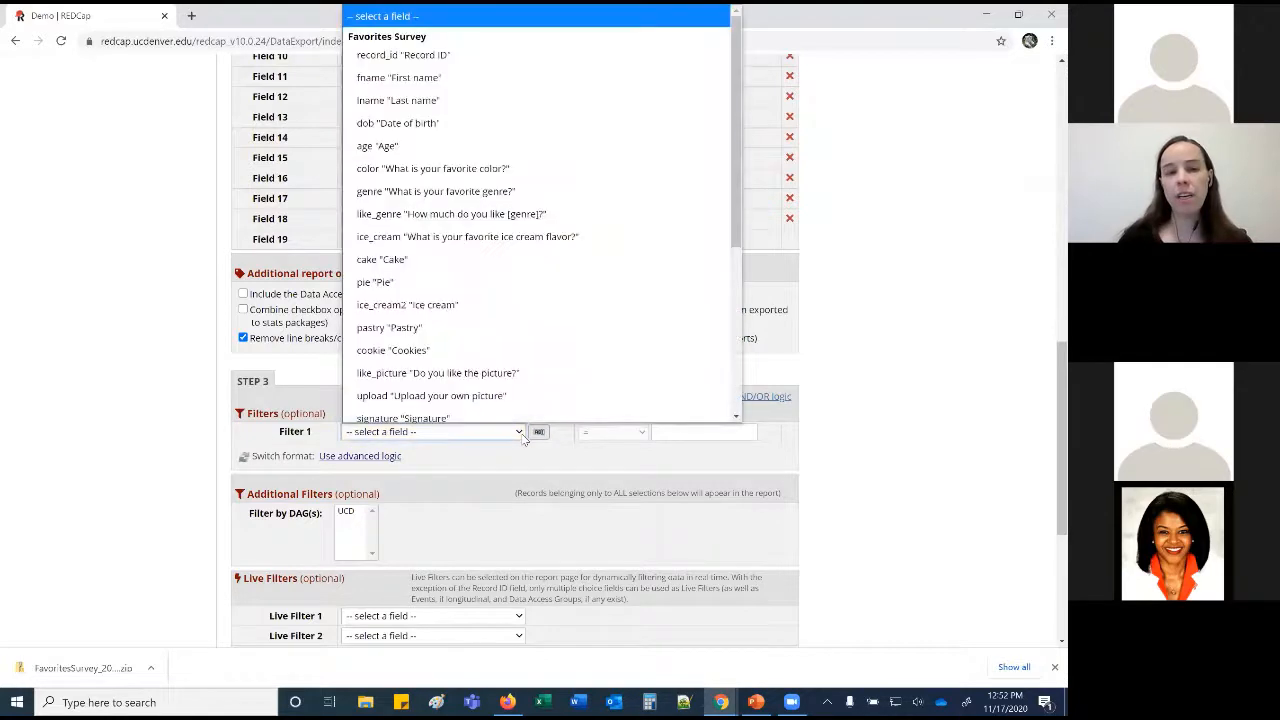
left_click(496, 71)
left_click(688, 432)
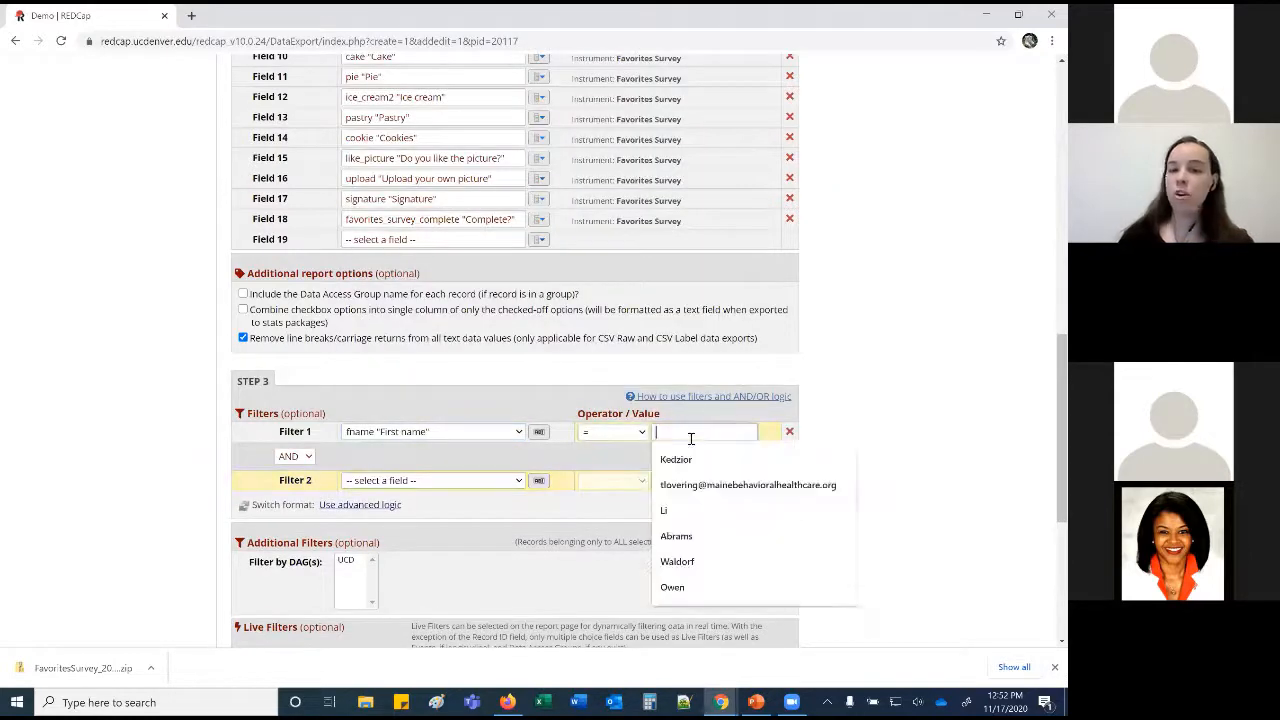
type("Amanda")
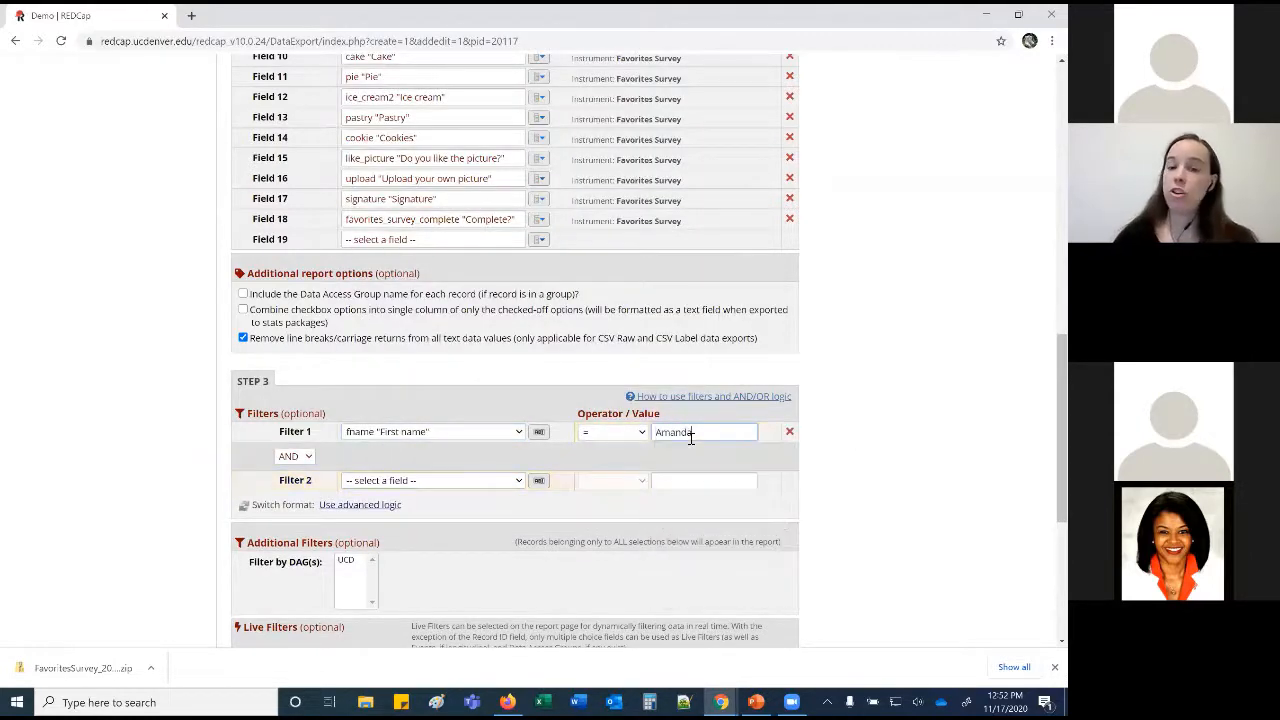
left_click(870, 420)
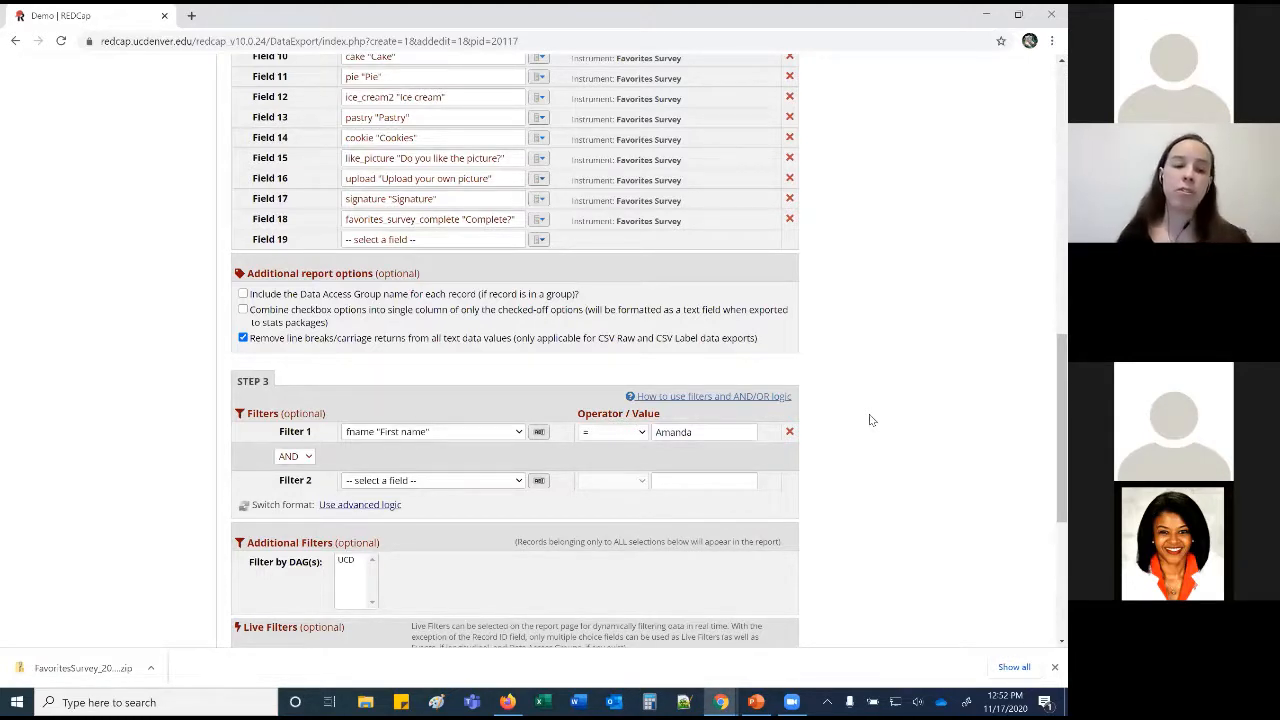
Join the filters with OR and choose Use advanced logic.
left_click(309, 458)
left_click(287, 477)
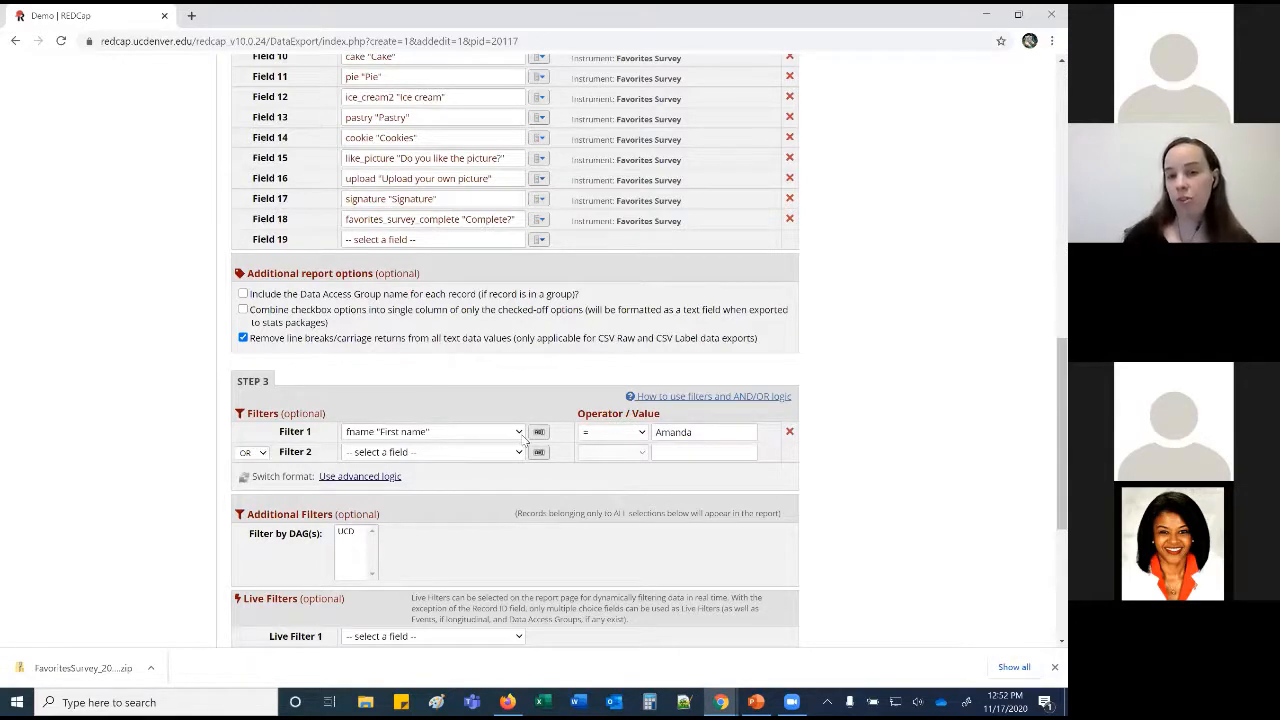
left_click(398, 480)
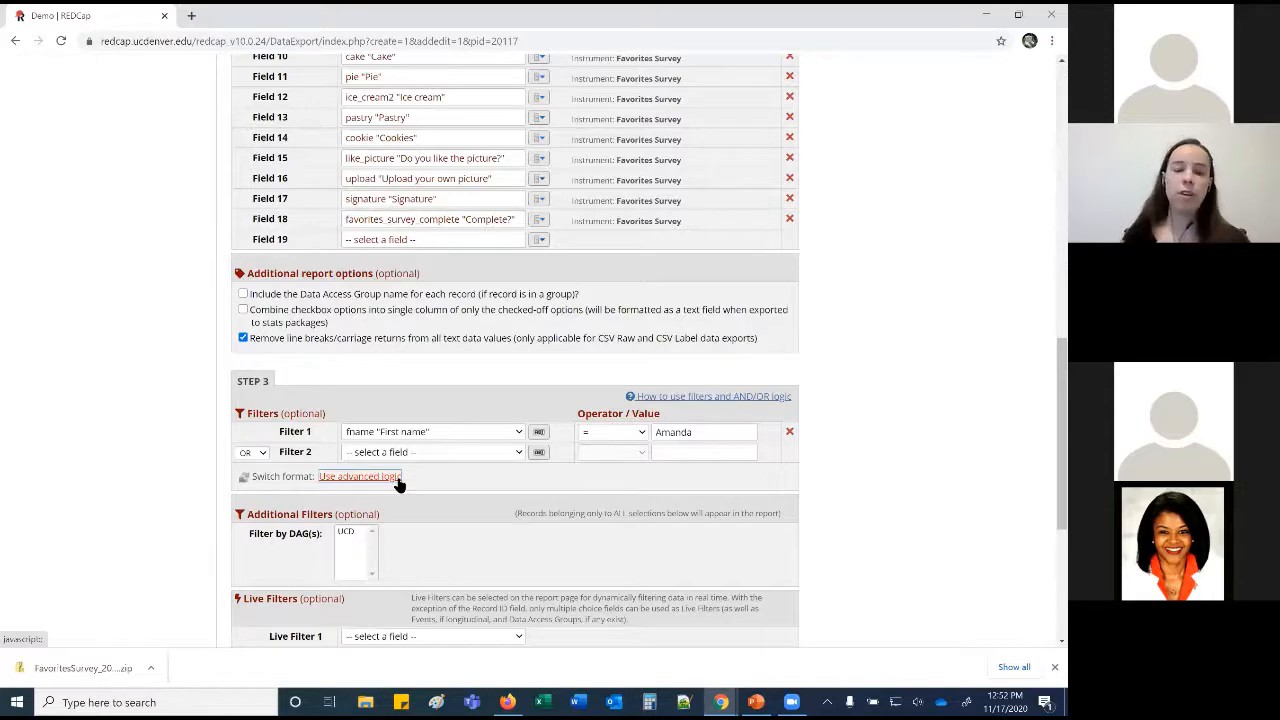
Convert the filters to advanced logic, then revert to simple logic, erasing the filter.
left_click(398, 480)
left_click(481, 437)
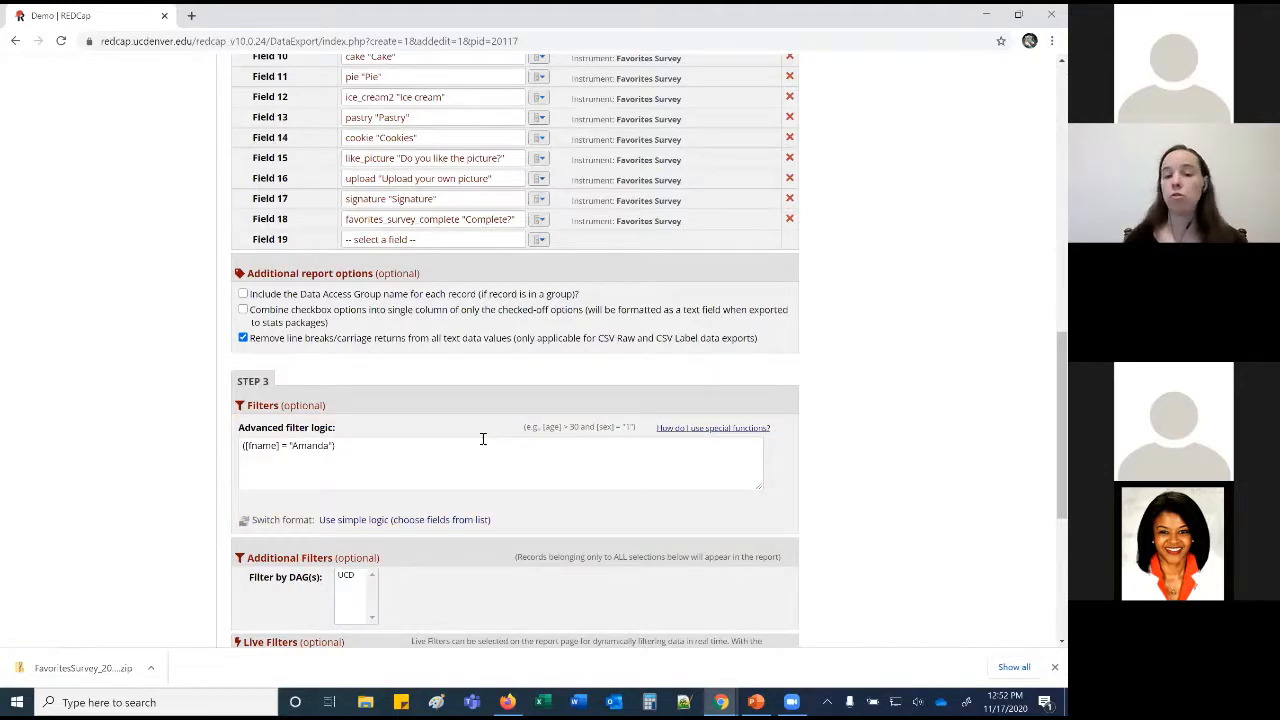
left_click(430, 520)
left_click(424, 482)
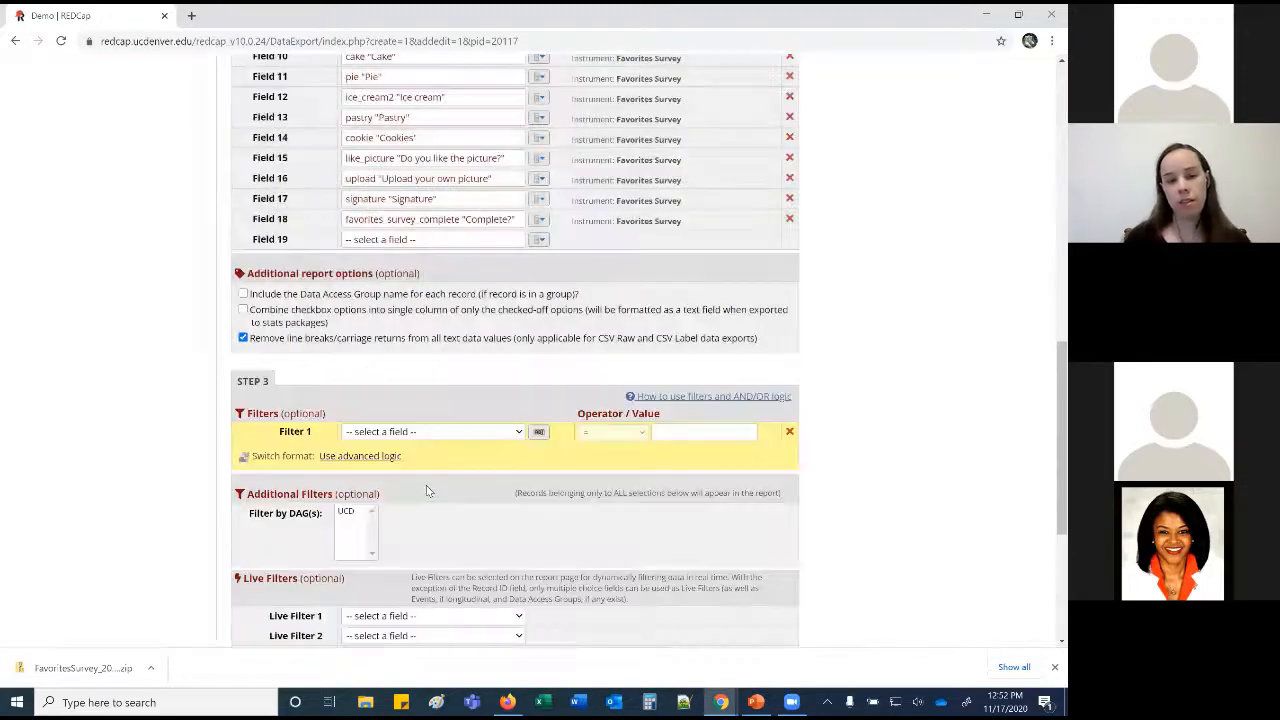
Set Filter 1 to Age greater than 18.
left_click(468, 433)
left_click(434, 140)
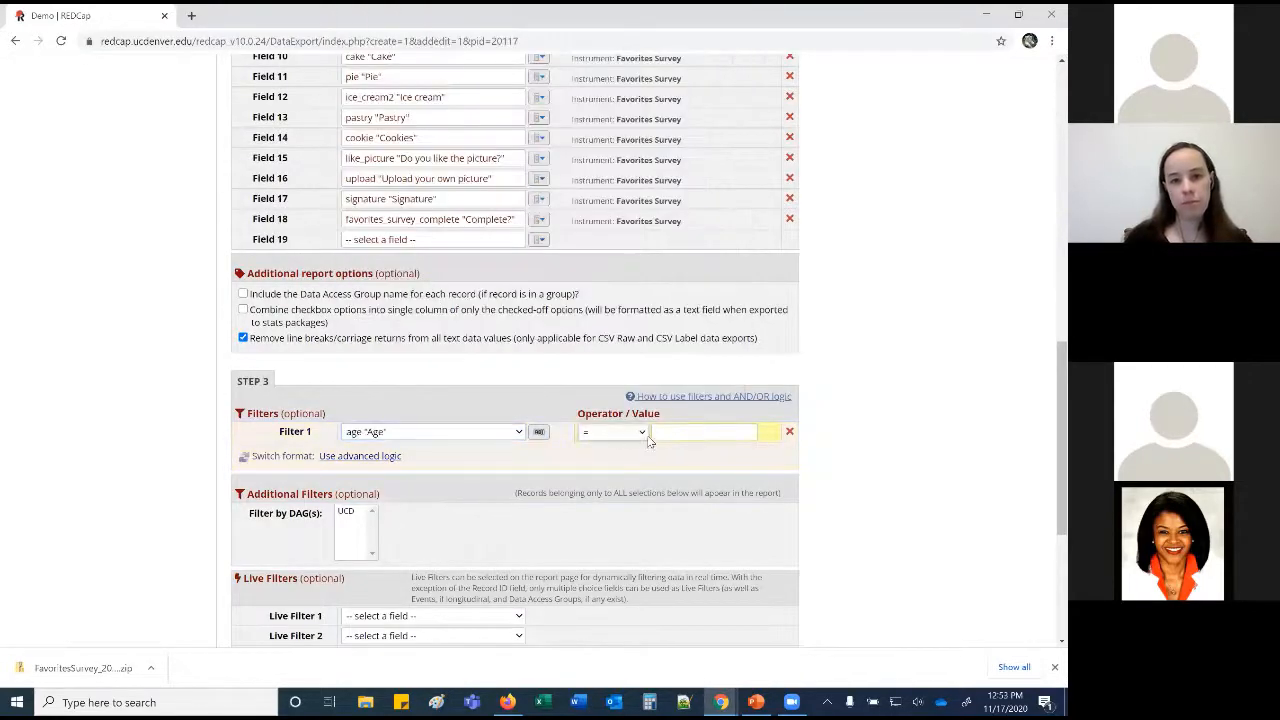
left_click(610, 432)
left_click(590, 541)
left_click(662, 434)
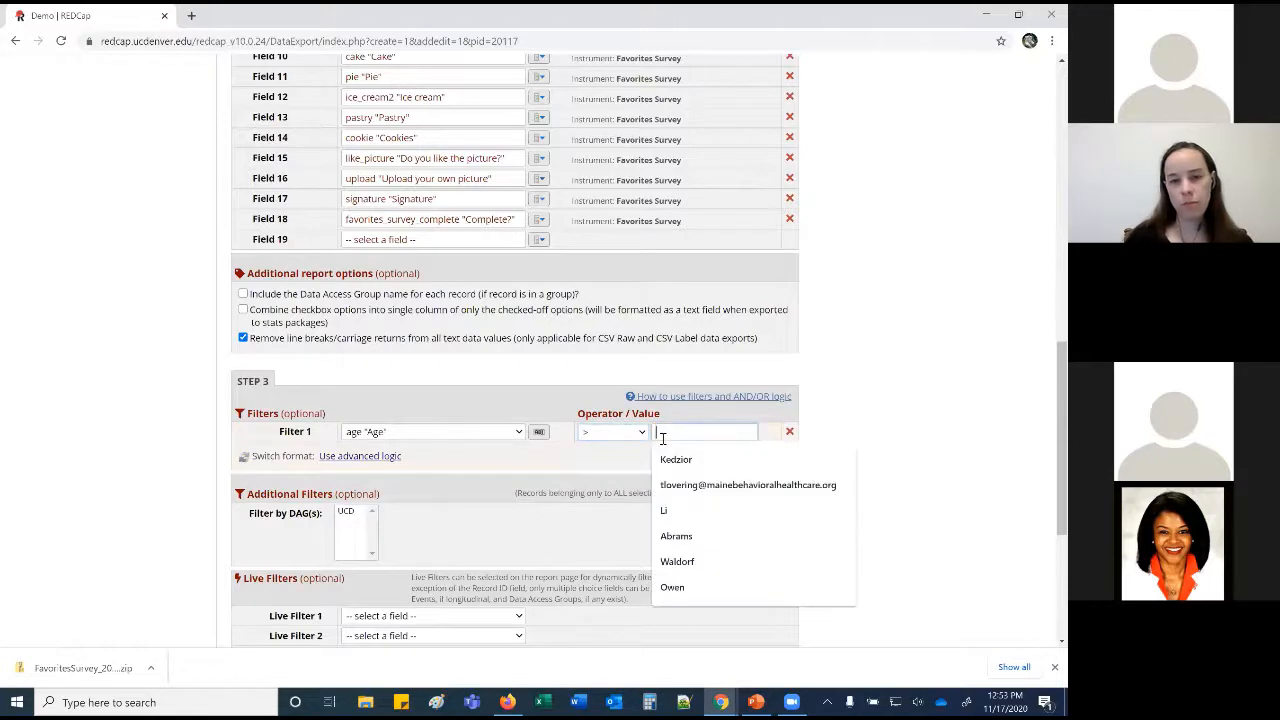
type("18")
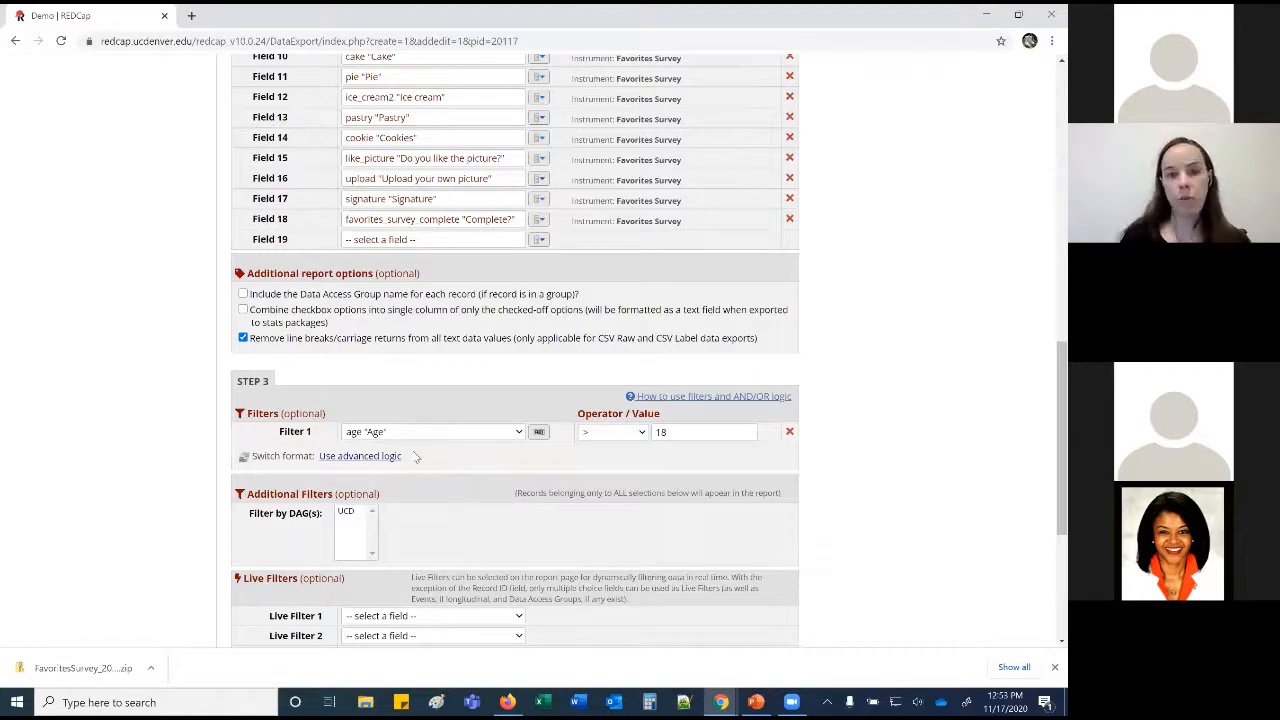
scroll(416, 456, "down", 1)
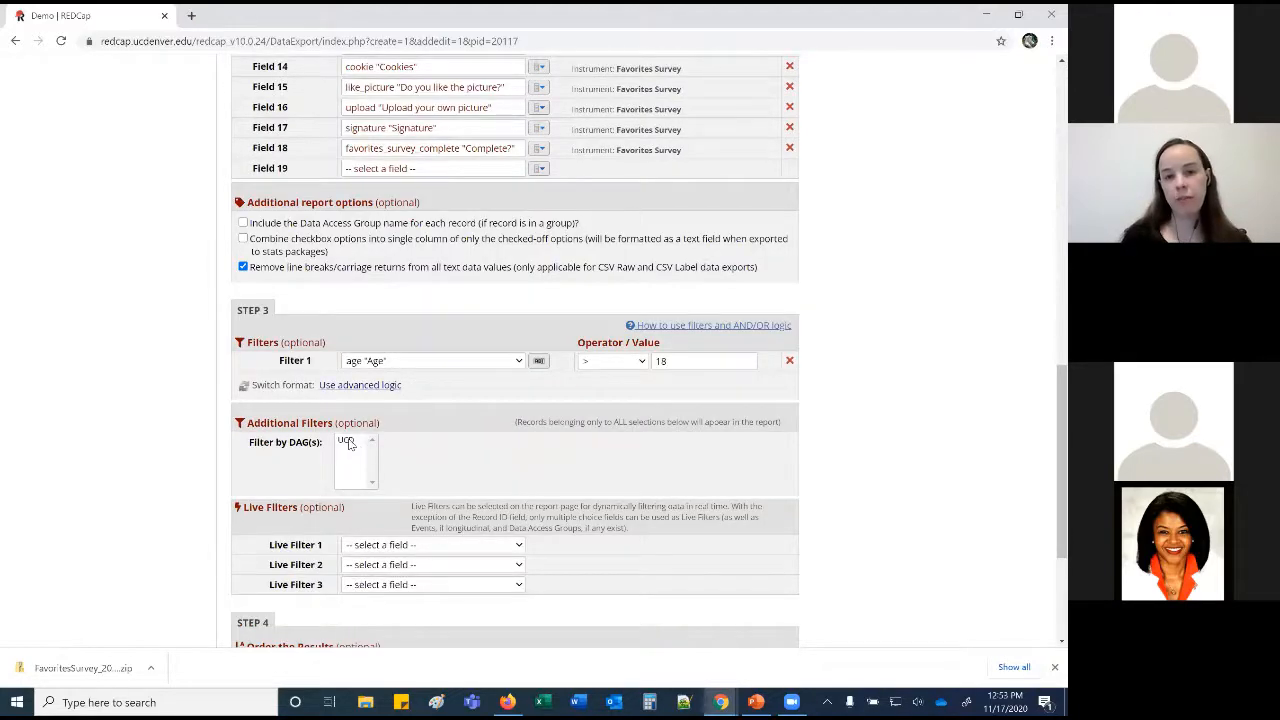
Set Live Filter 1 to the favorite color field.
scroll(450, 420, "down", 2)
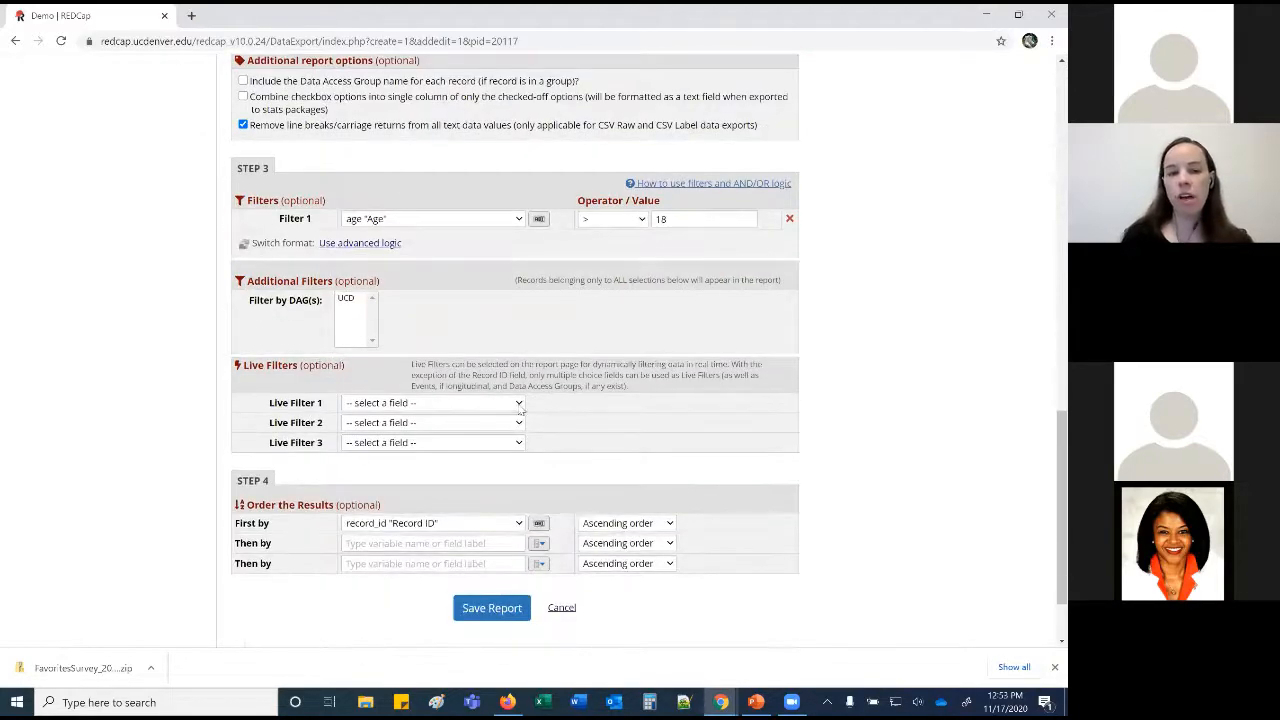
left_click(519, 403)
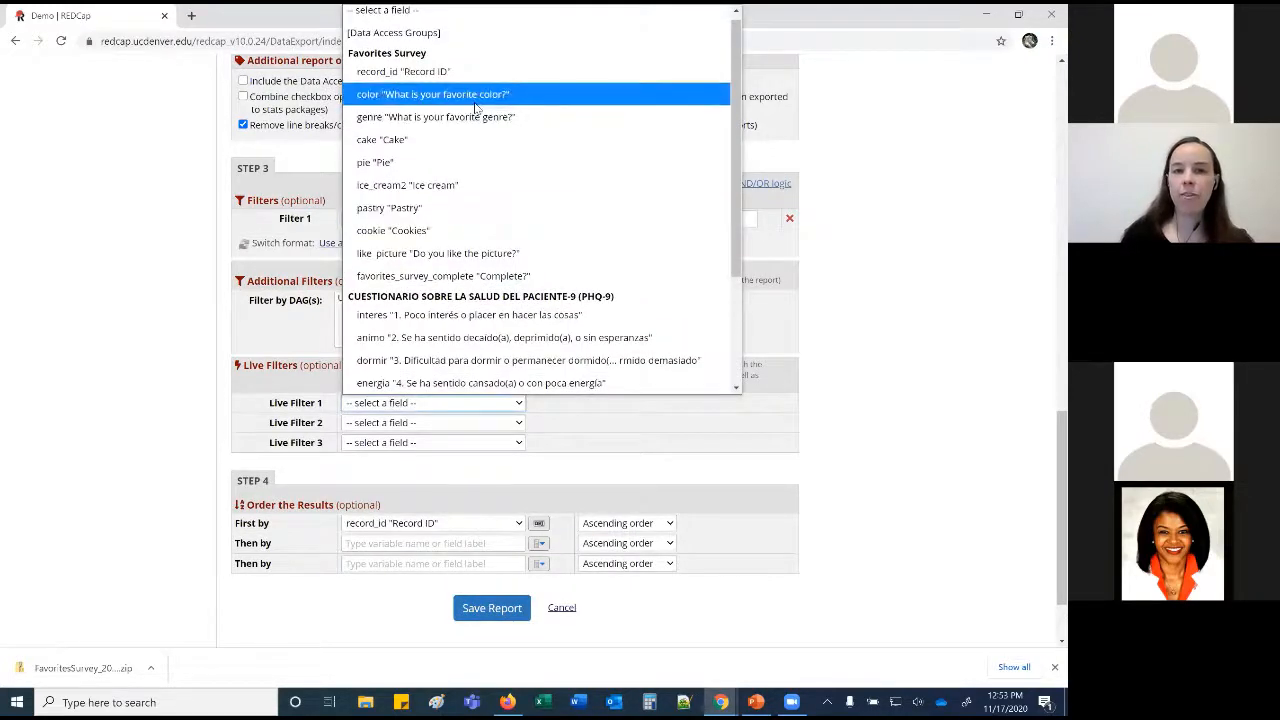
left_click(432, 100)
left_click(680, 472)
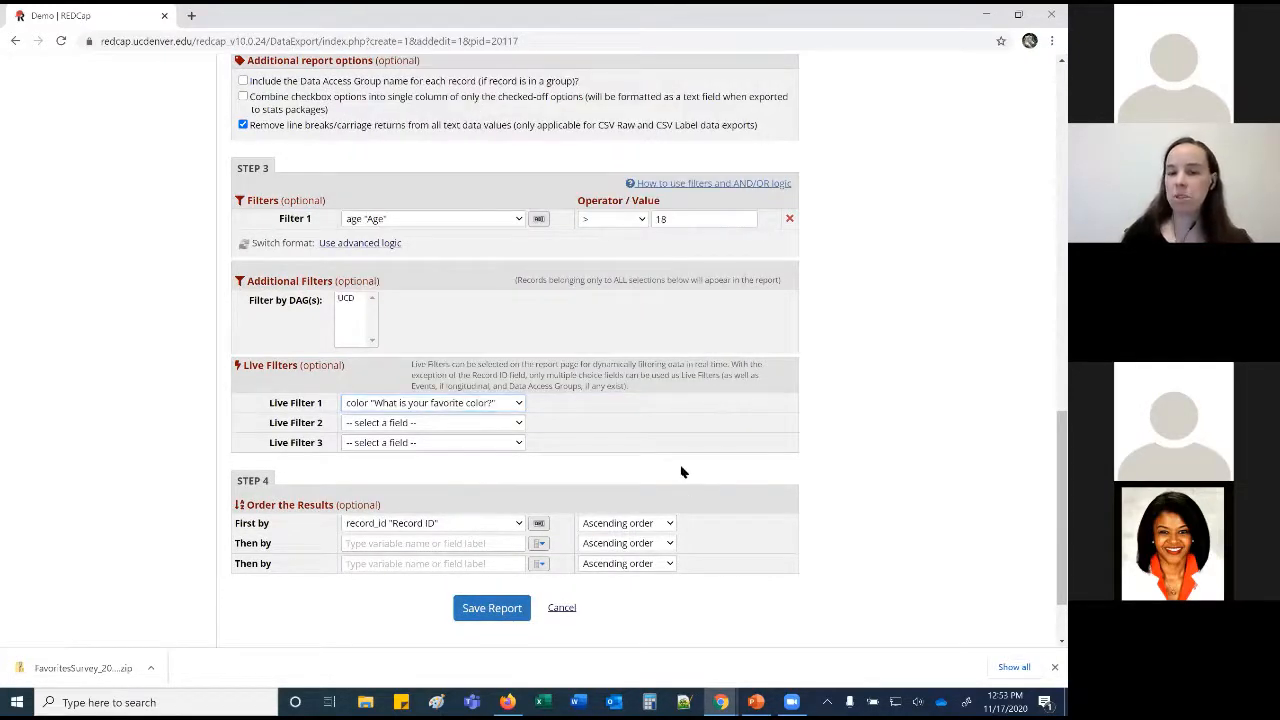
Order the results first by Last name, save the report, and view it.
left_click(520, 523)
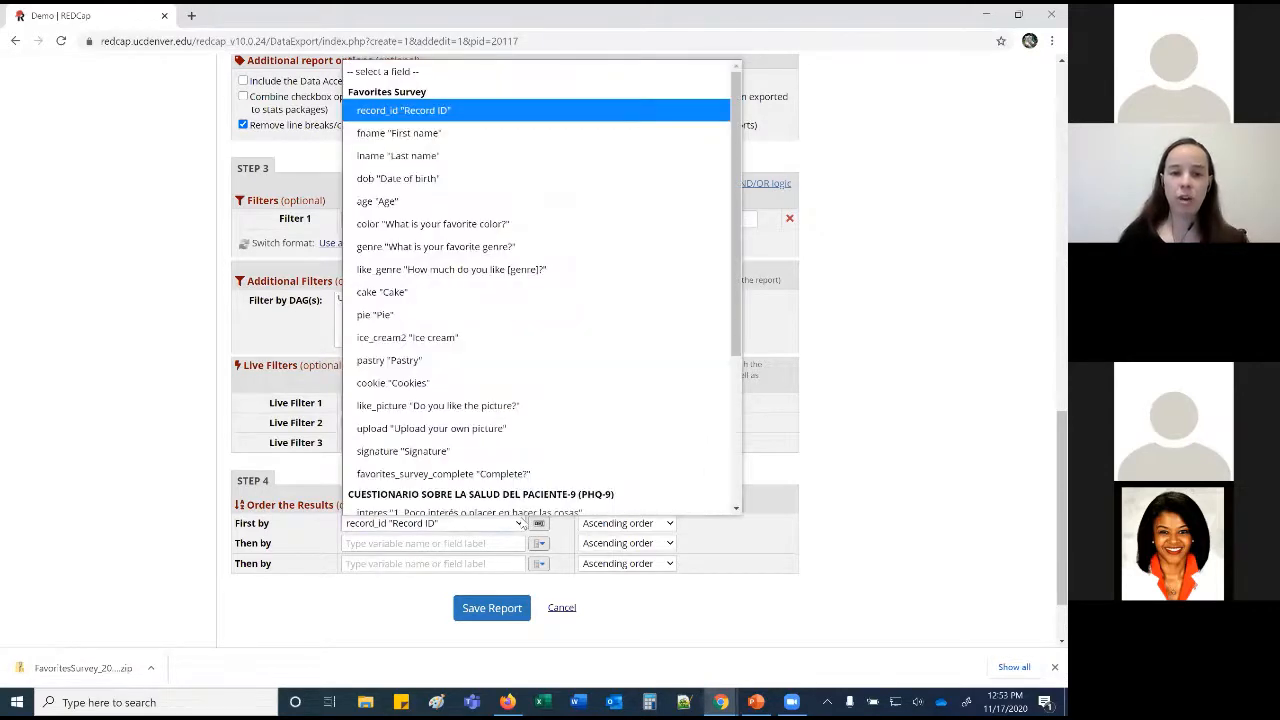
left_click(474, 148)
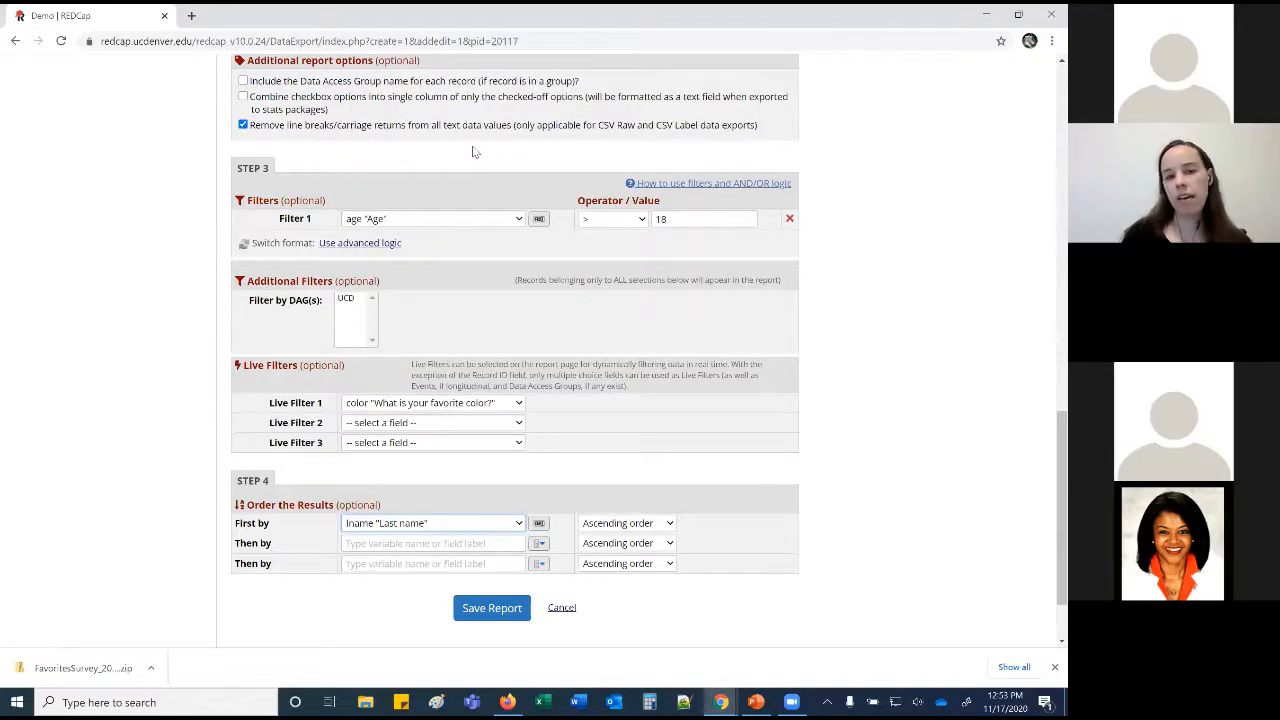
left_click(491, 621)
left_click(369, 382)
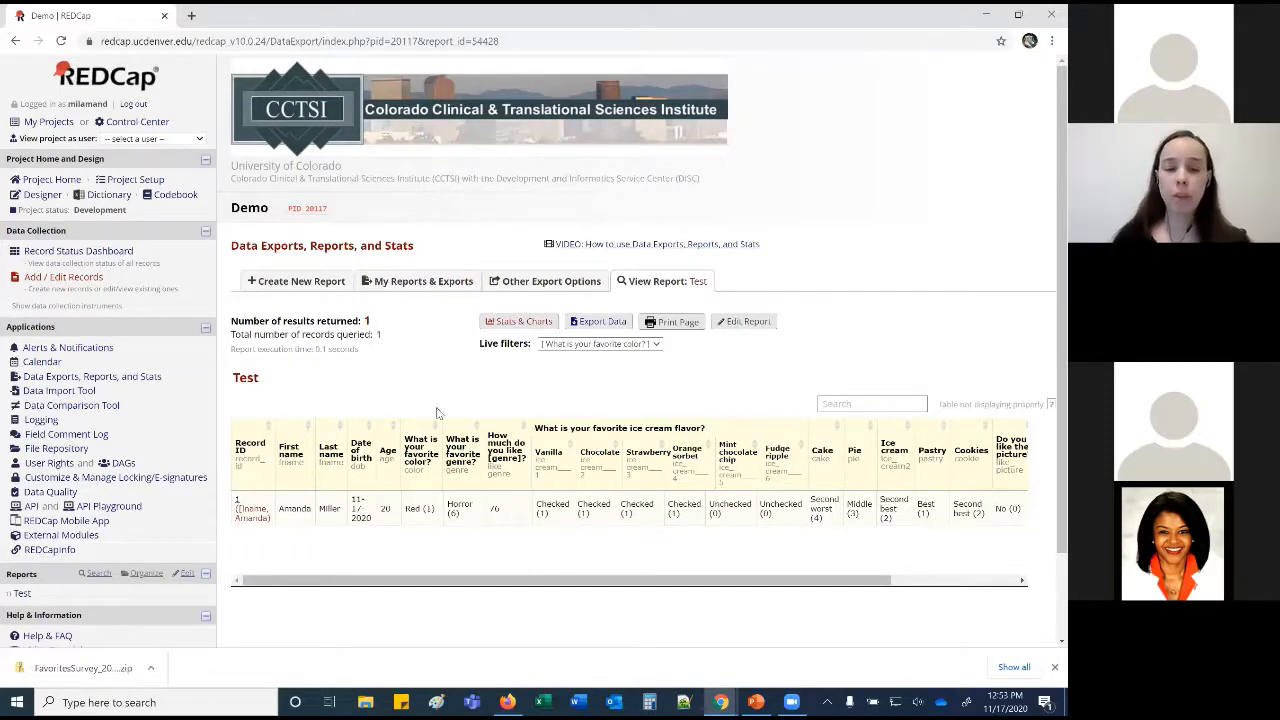
left_click_drag(652, 580, 902, 572)
left_click_drag(766, 579, 526, 597)
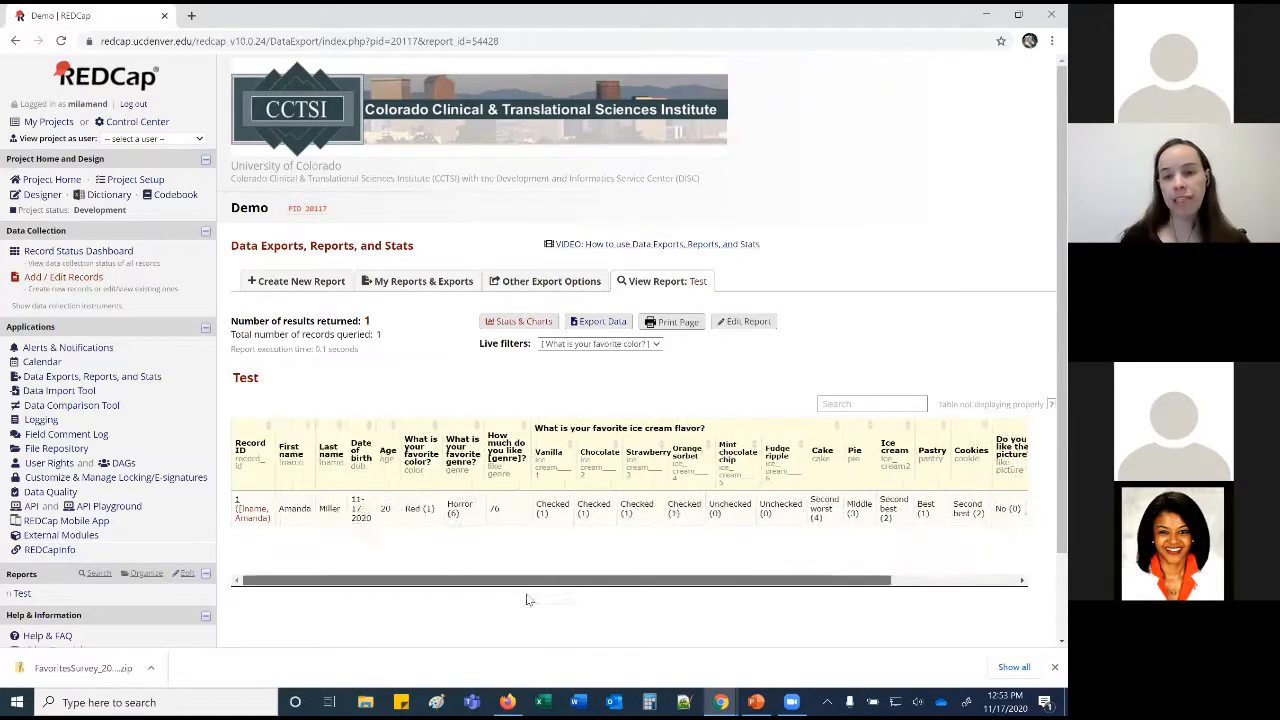
left_click(659, 349)
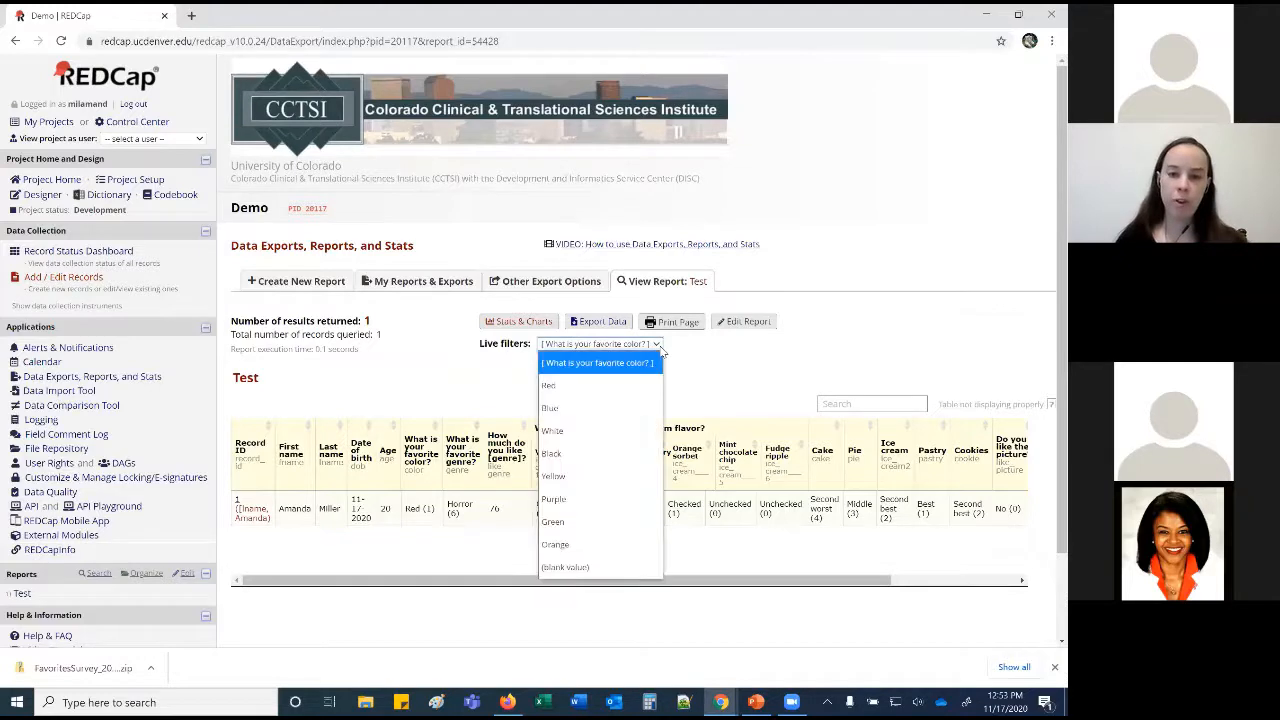
left_click(590, 385)
left_click(590, 343)
left_click(590, 405)
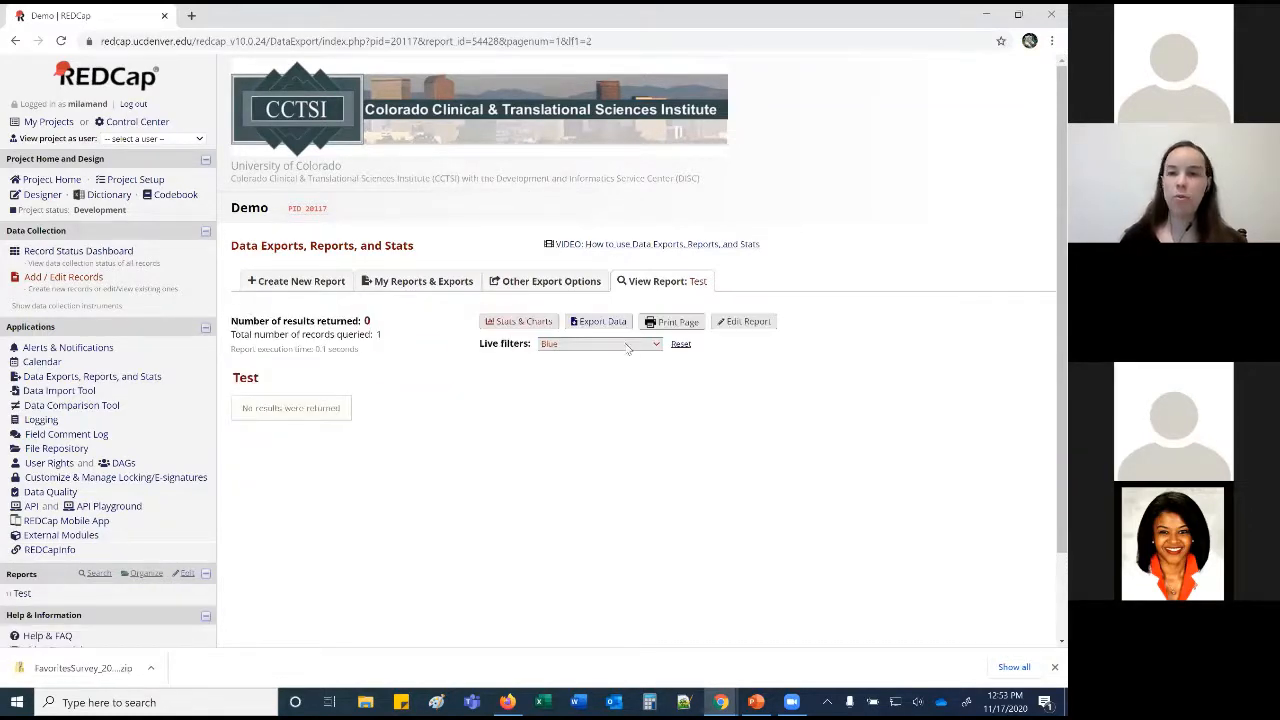
left_click(627, 345)
left_click(580, 430)
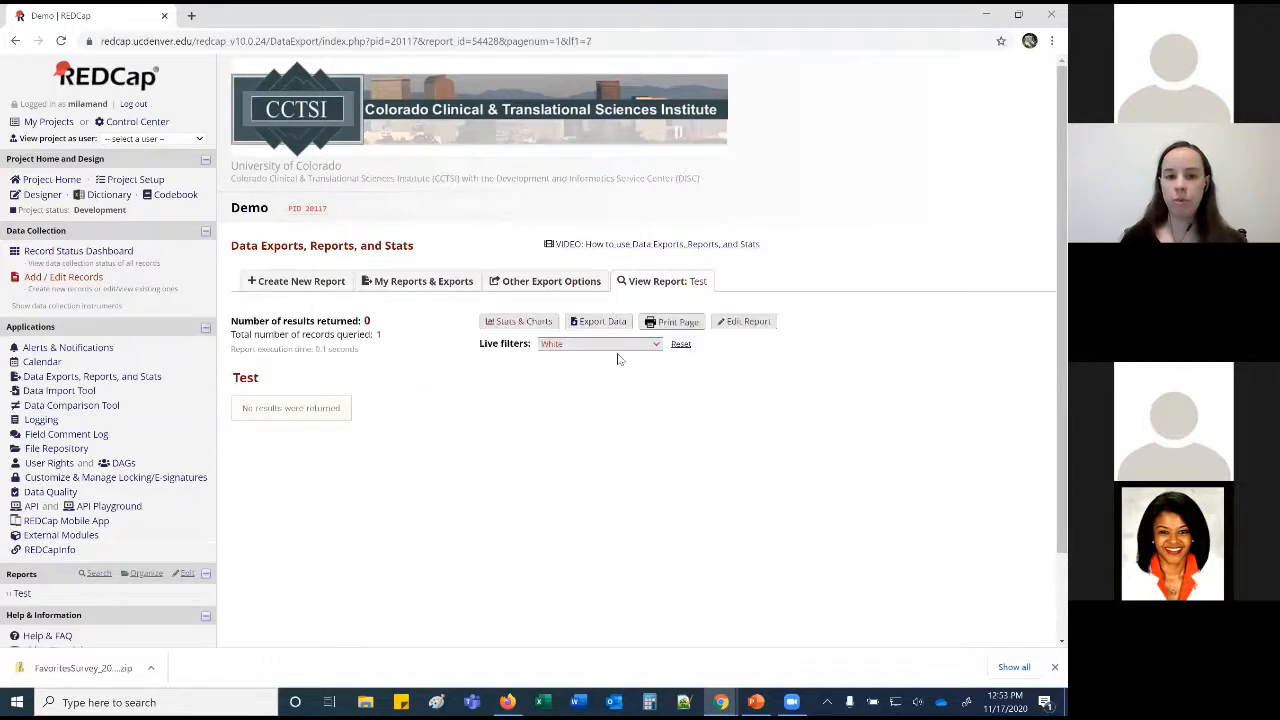
left_click(624, 348)
left_click(586, 363)
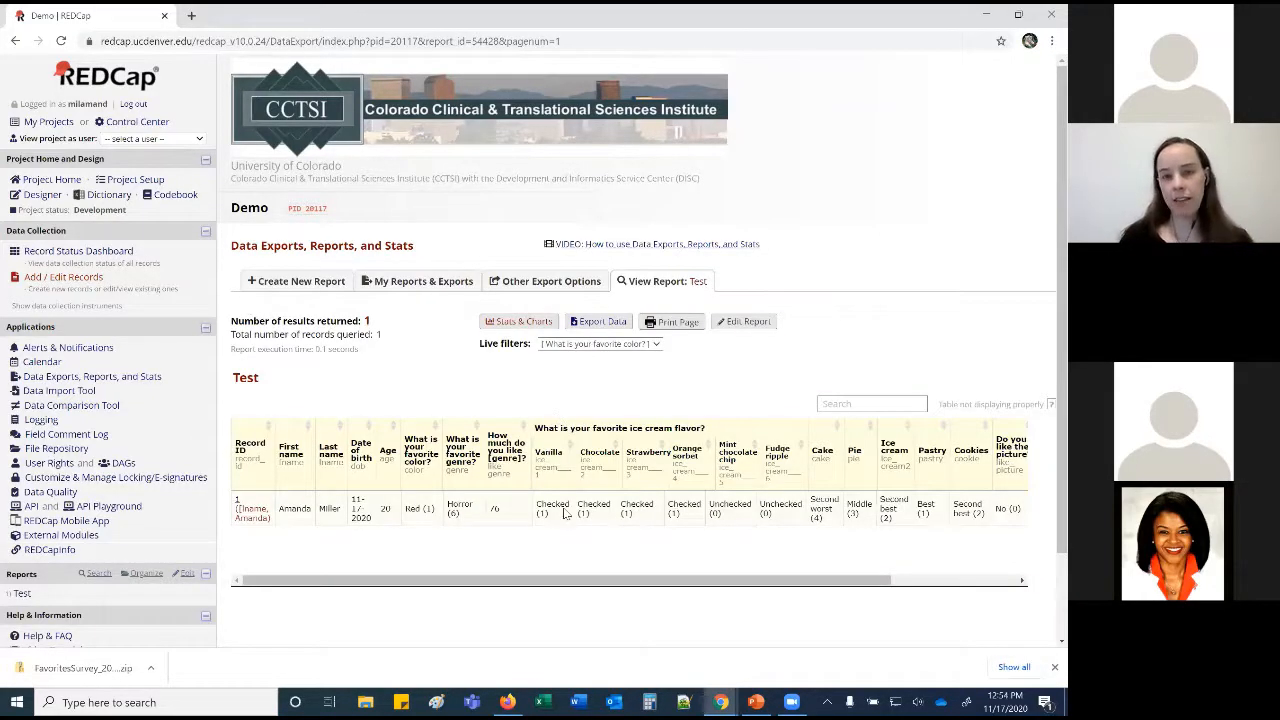
Open the Test report's Stats & Charts view and scroll to the favorite color chart.
left_click(510, 322)
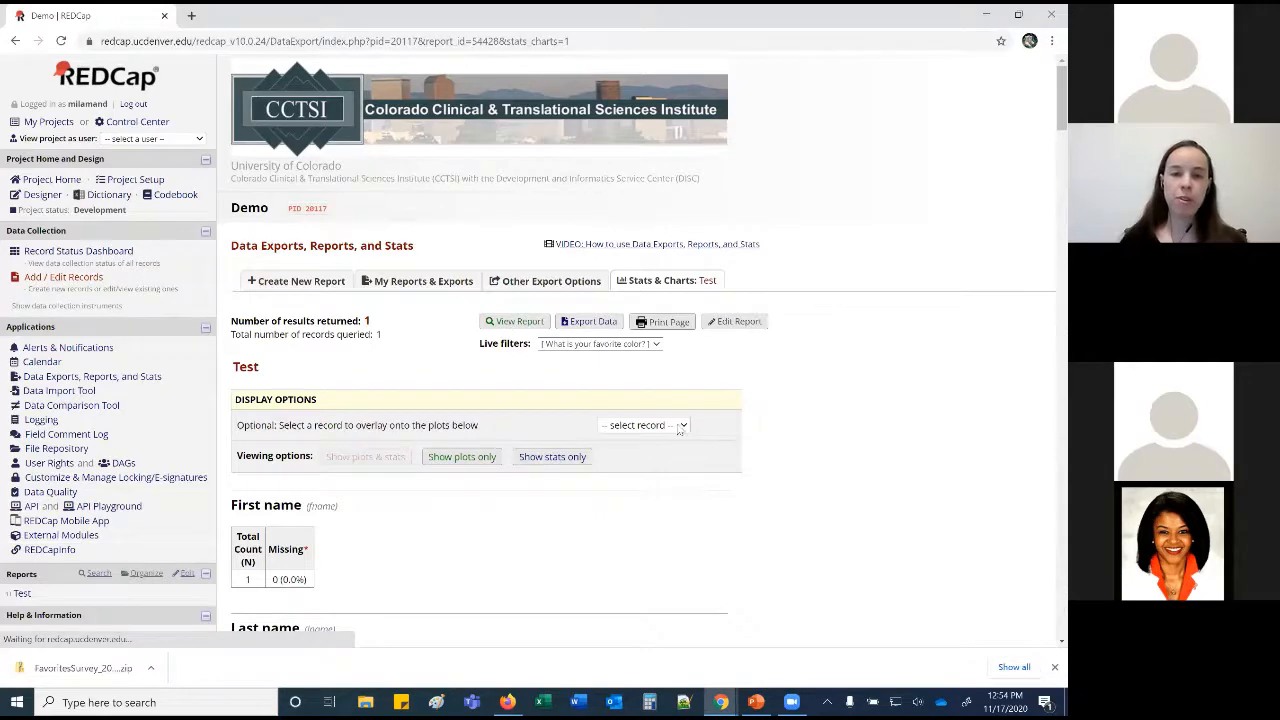
scroll(754, 433, "down", 2)
scroll(754, 433, "down", 1)
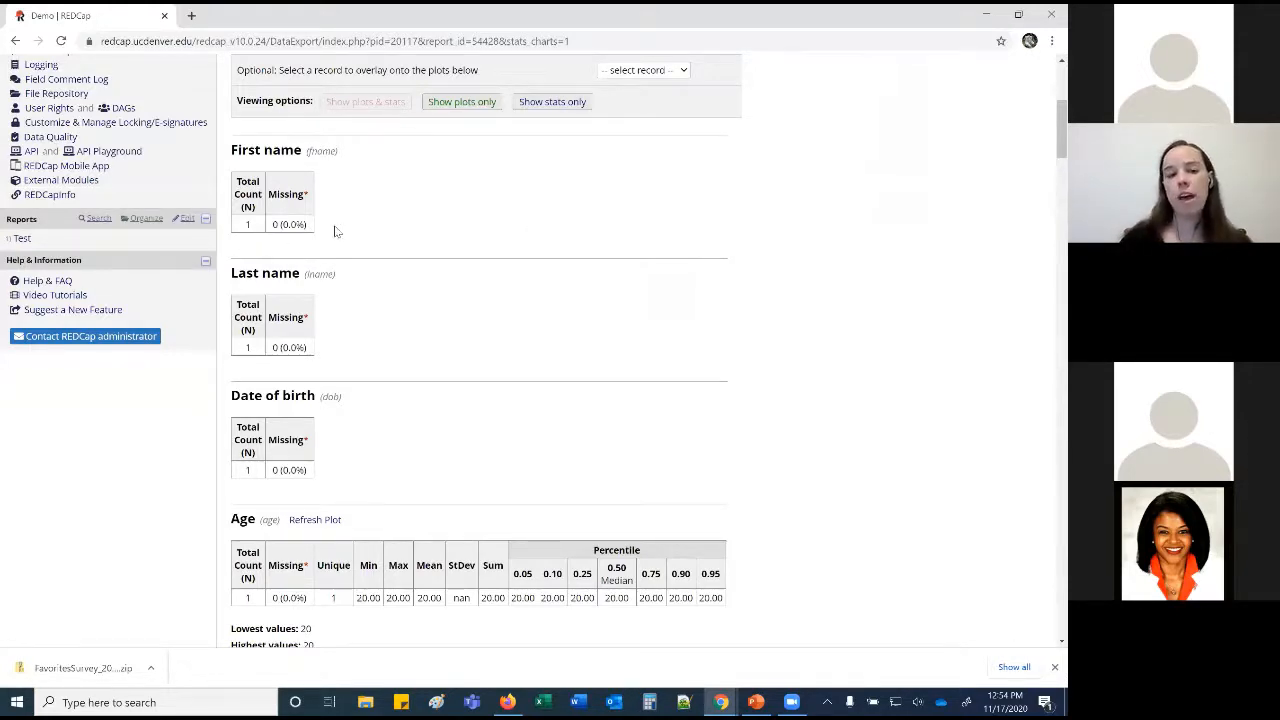
scroll(336, 346, "down", 3)
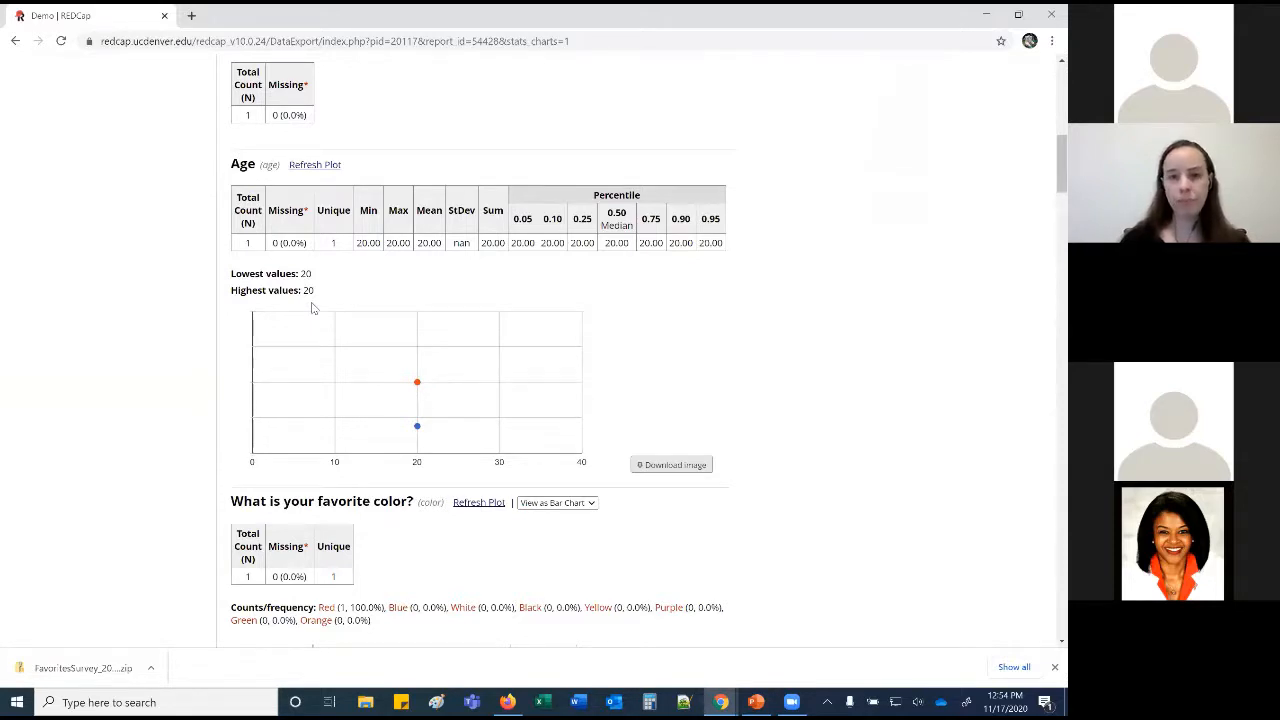
scroll(585, 482, "down", 1)
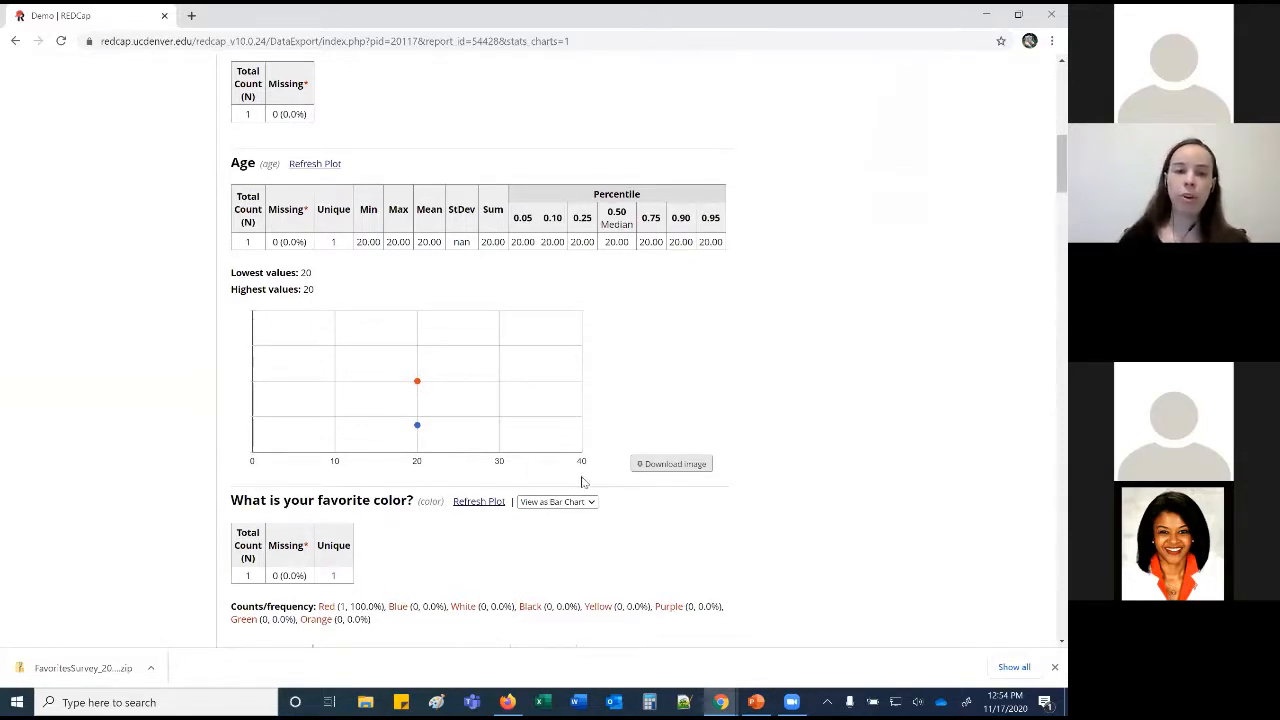
scroll(583, 482, "down", 2)
scroll(580, 480, "down", 1)
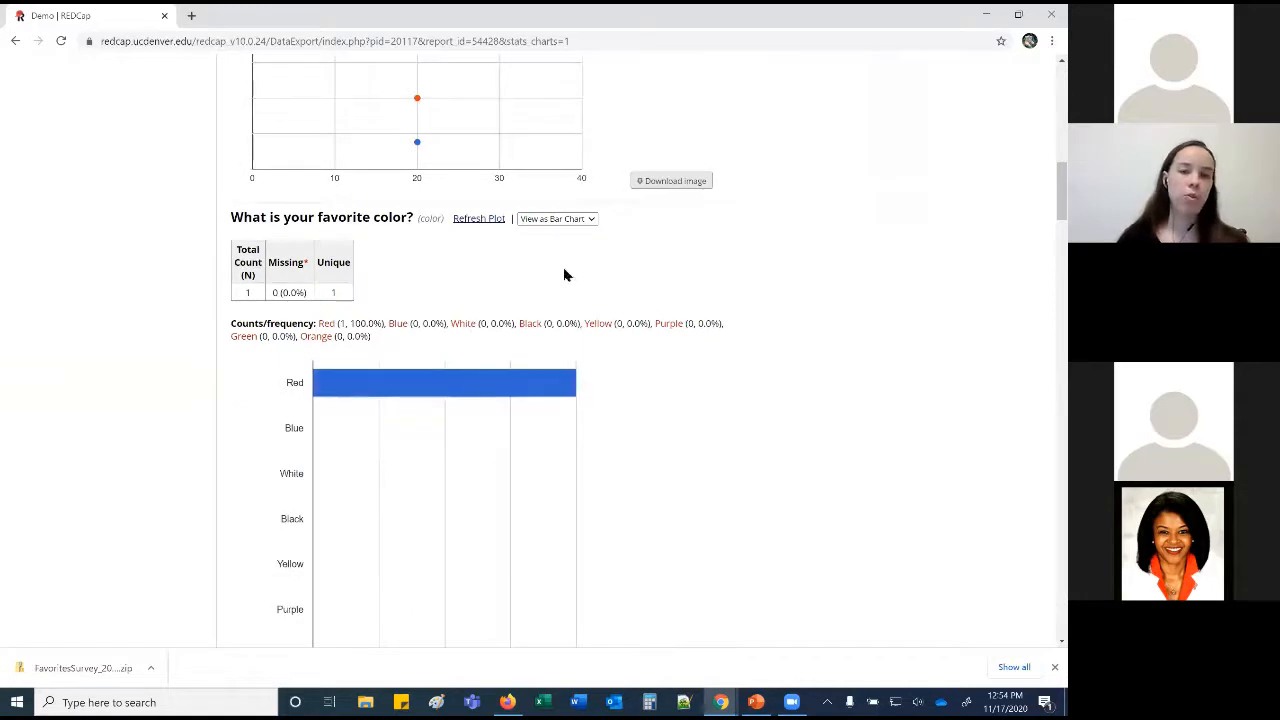
scroll(563, 272, "down", 1)
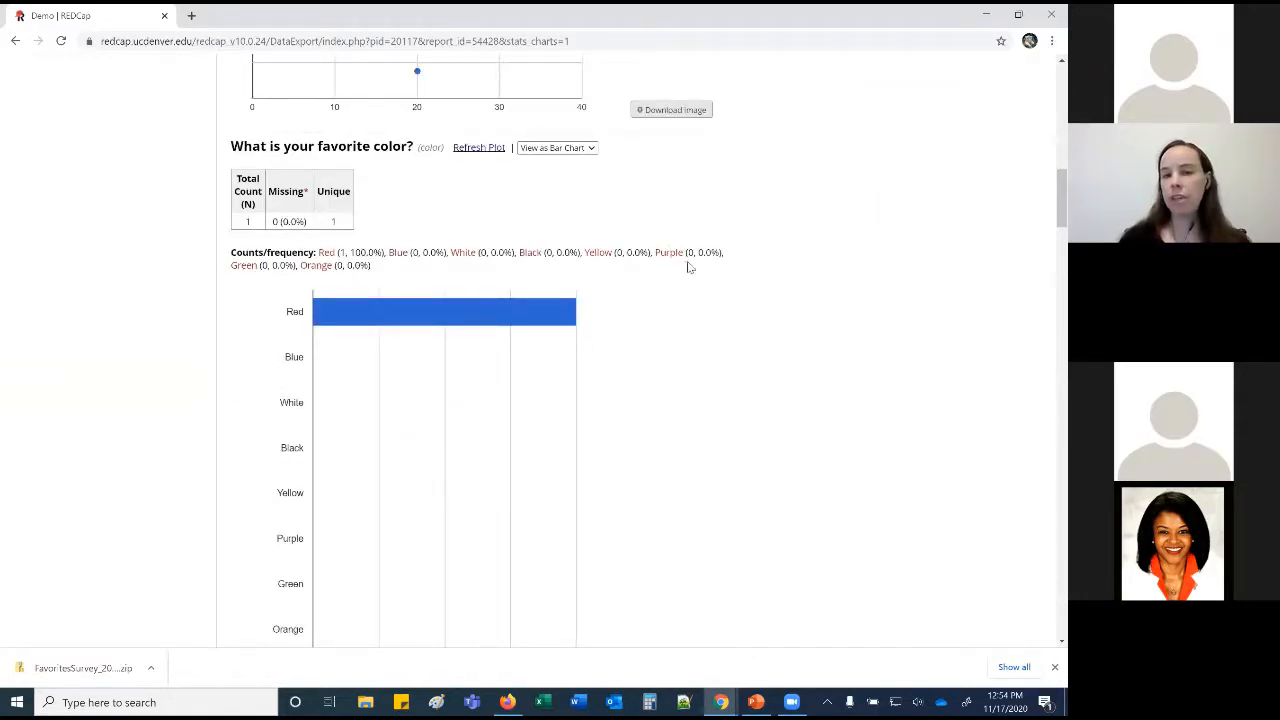
Show favorite color as a pie chart and download the chart as an image.
left_click(558, 149)
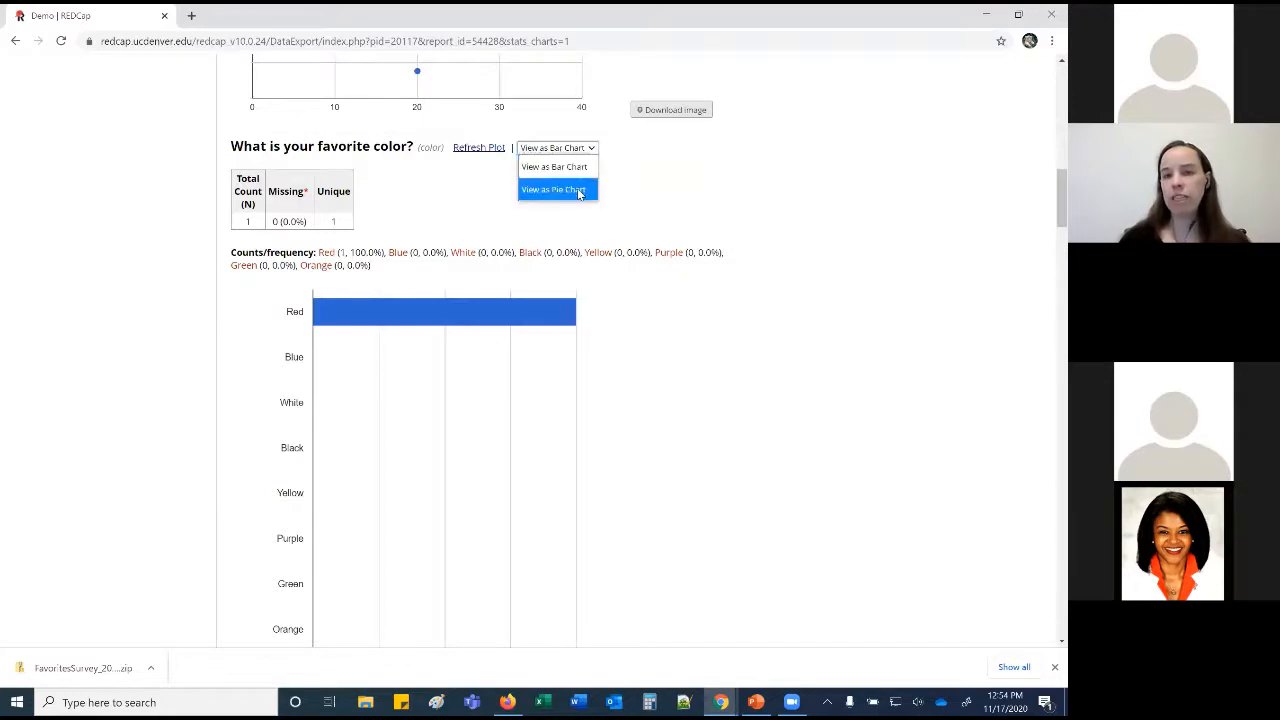
left_click(578, 191)
scroll(689, 403, "down", 1)
left_click(673, 408)
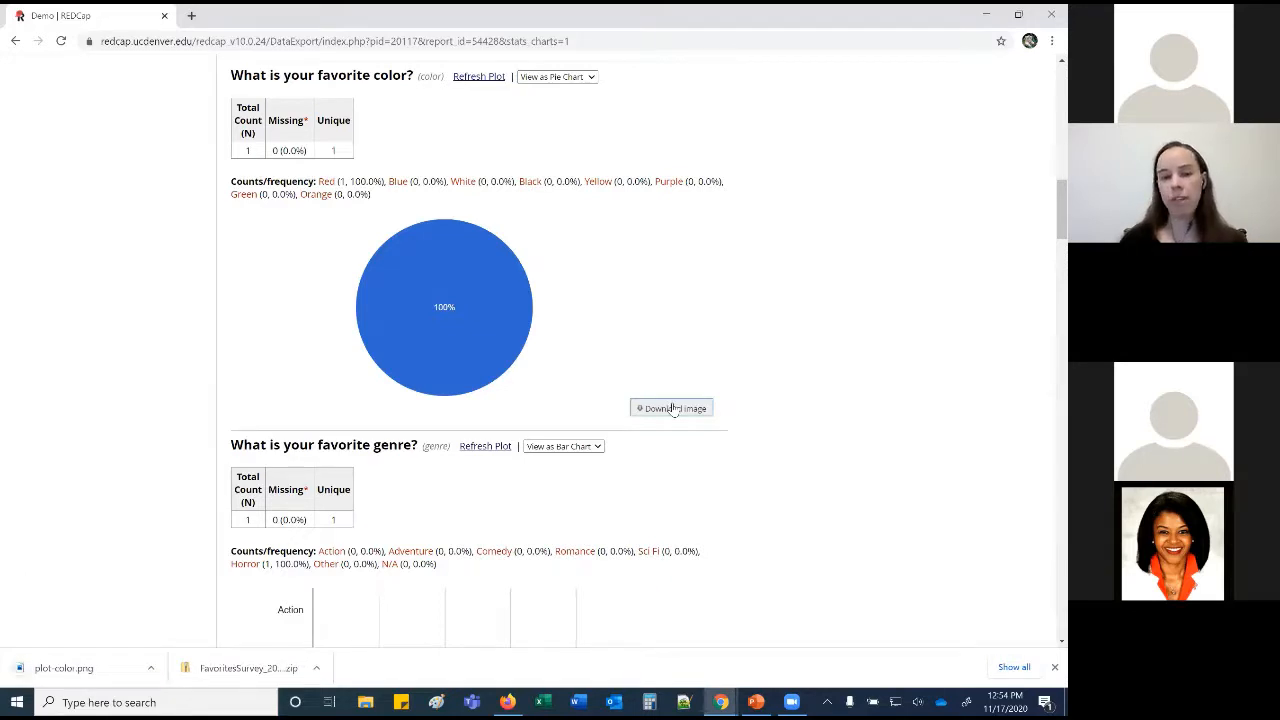
scroll(673, 408, "down", 10)
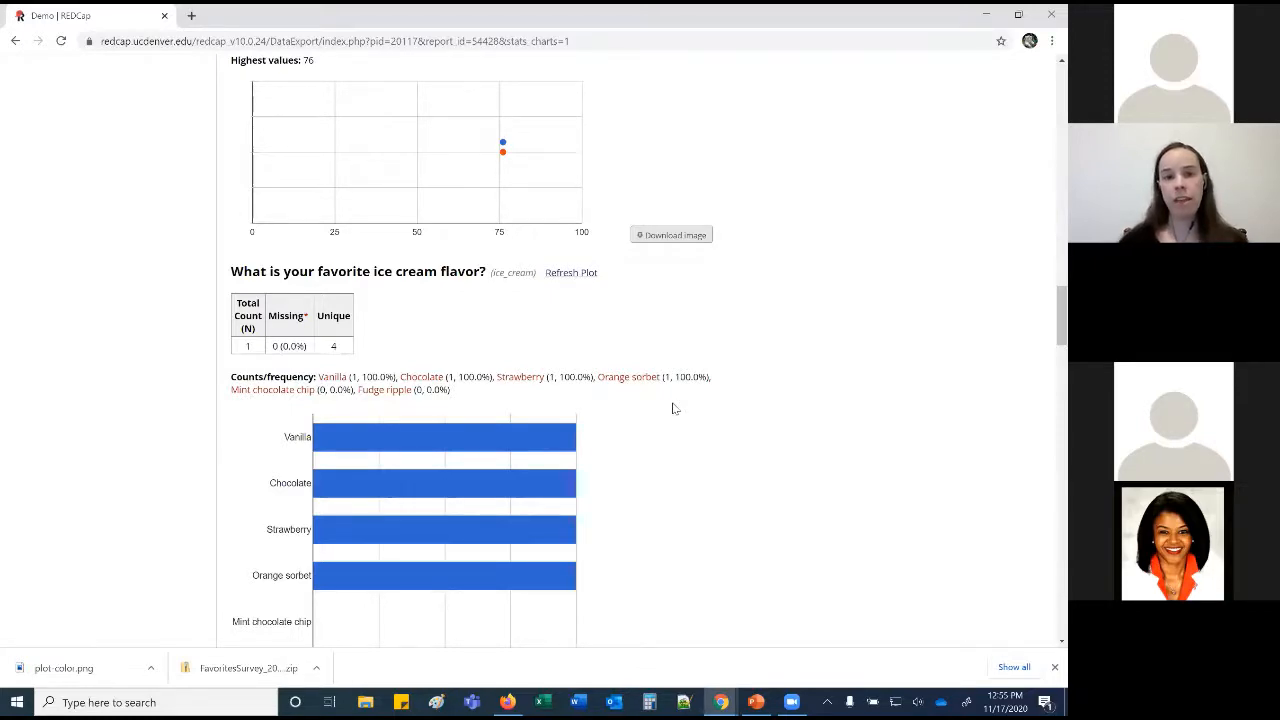
scroll(673, 408, "up", 20)
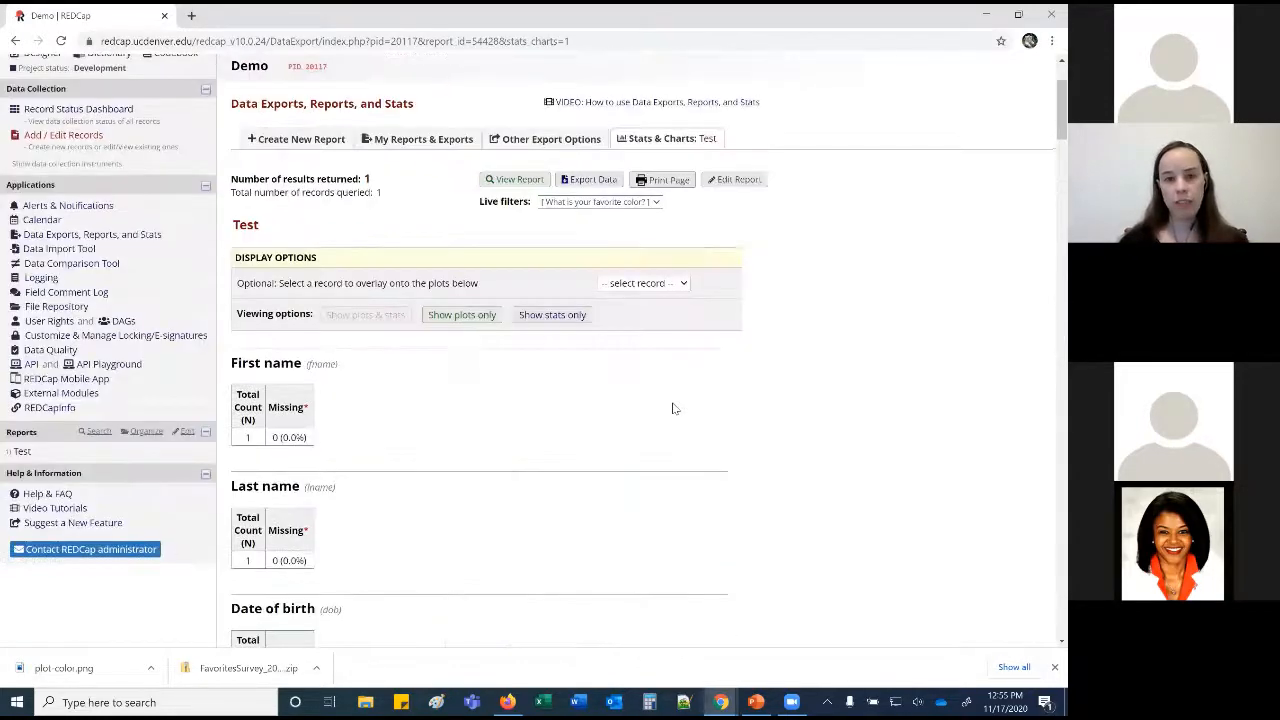
scroll(673, 408, "up", 2)
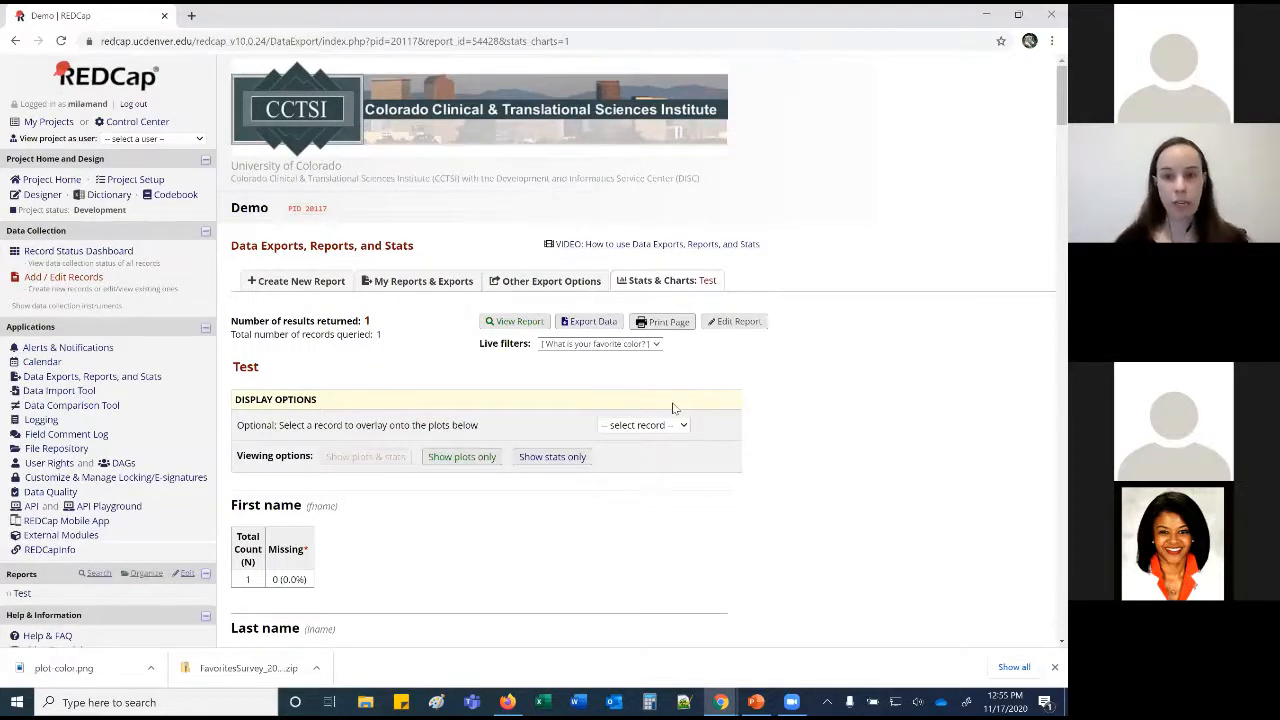
left_click(598, 322)
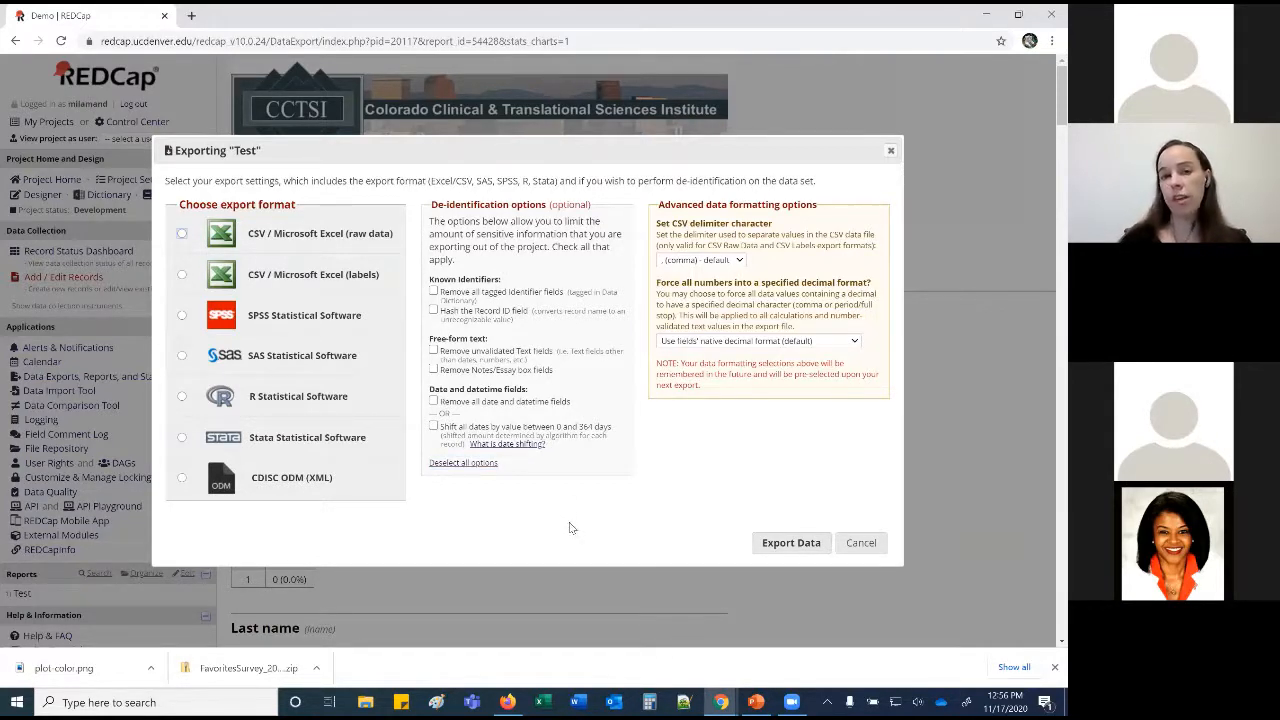
Enable removal of all tagged identifier fields for the Test report export.
left_click(433, 292)
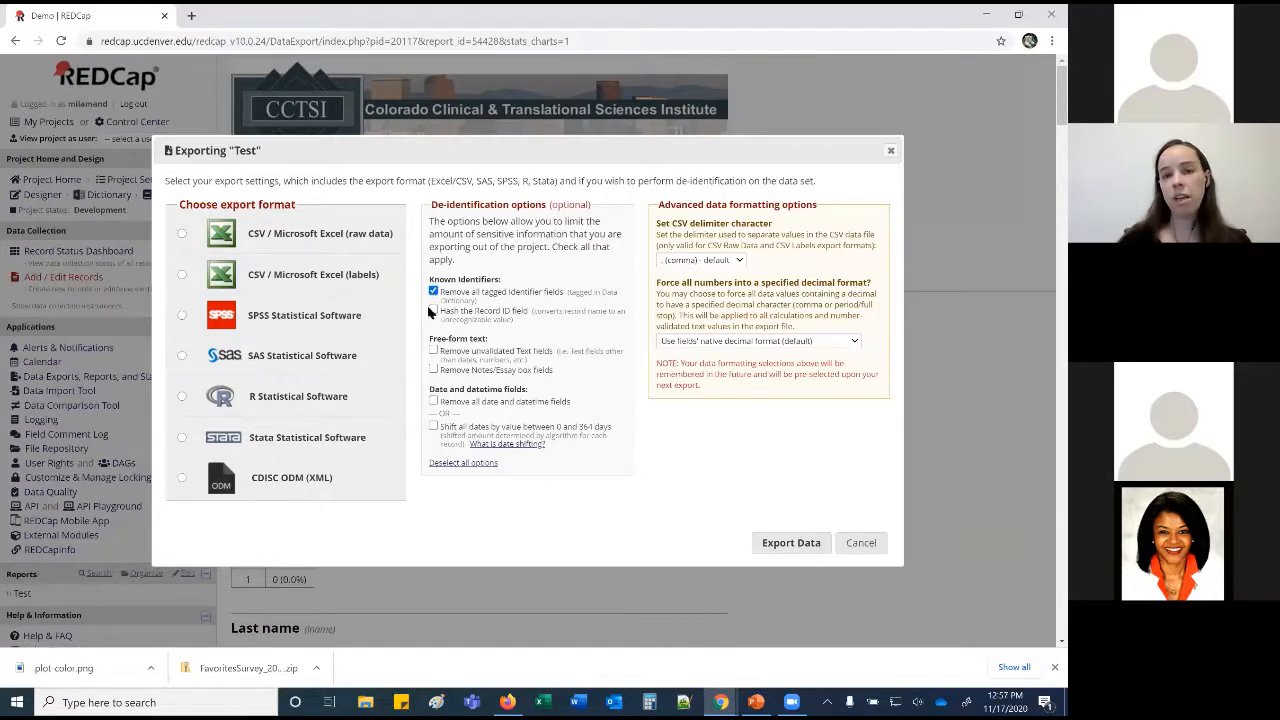
Tick hashing the record ID, removing text and notes fields, and shifting all dates.
left_click(433, 311)
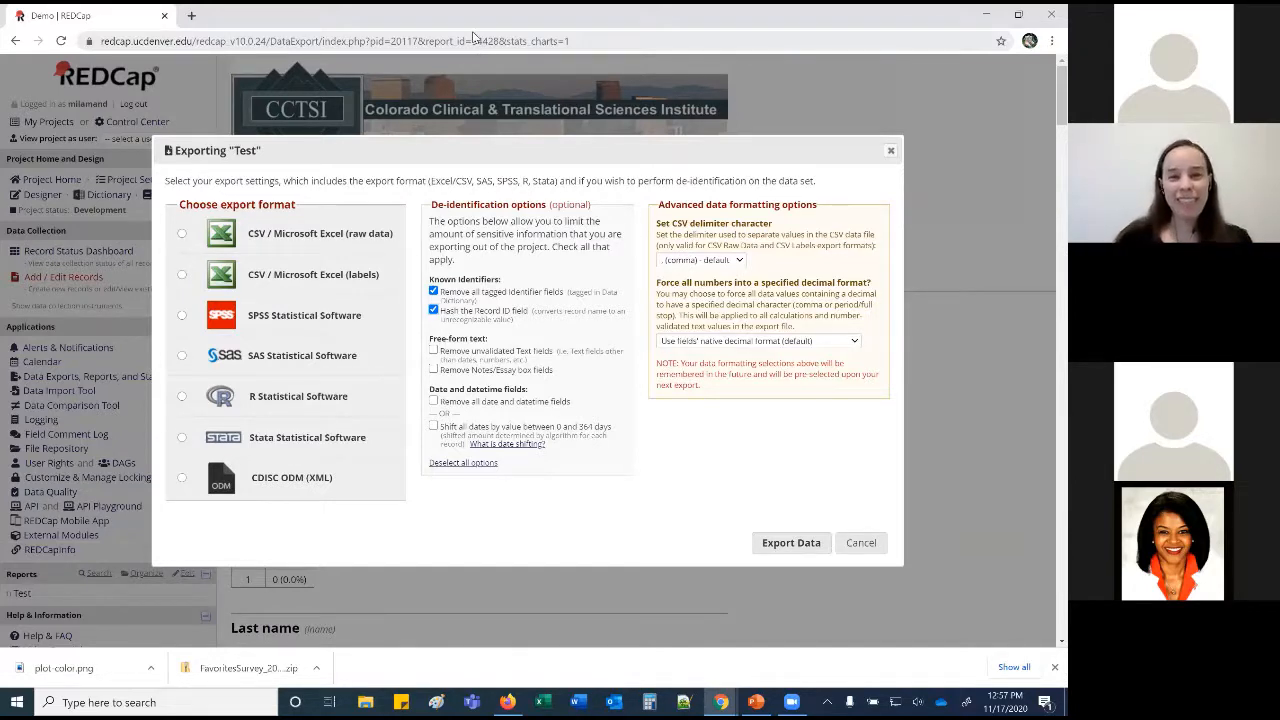
left_click(433, 351)
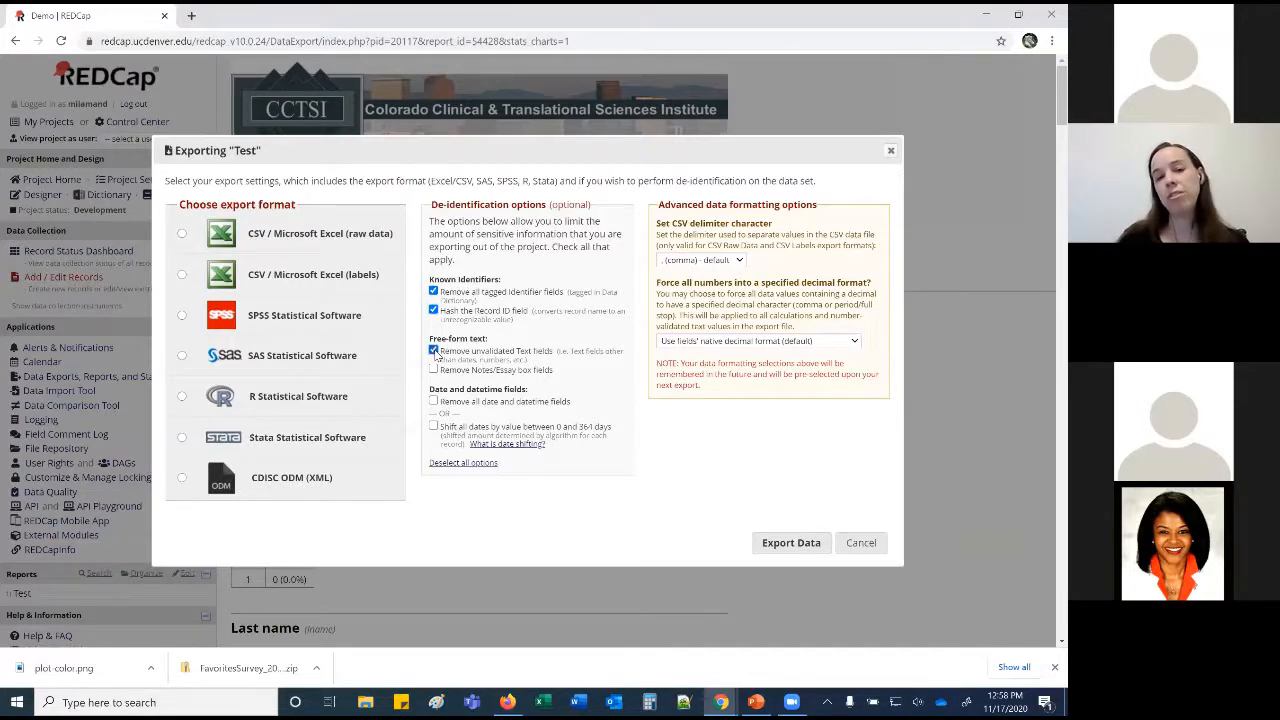
left_click(433, 370)
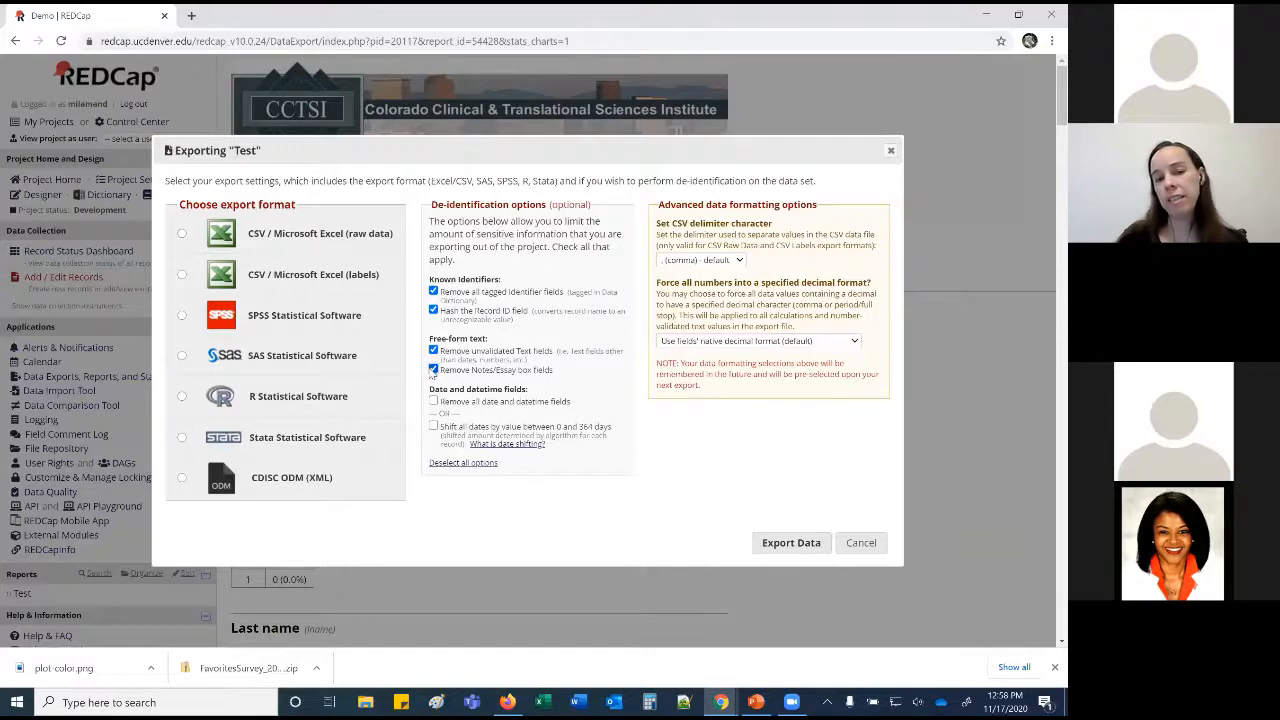
scroll(433, 372, "down", 1)
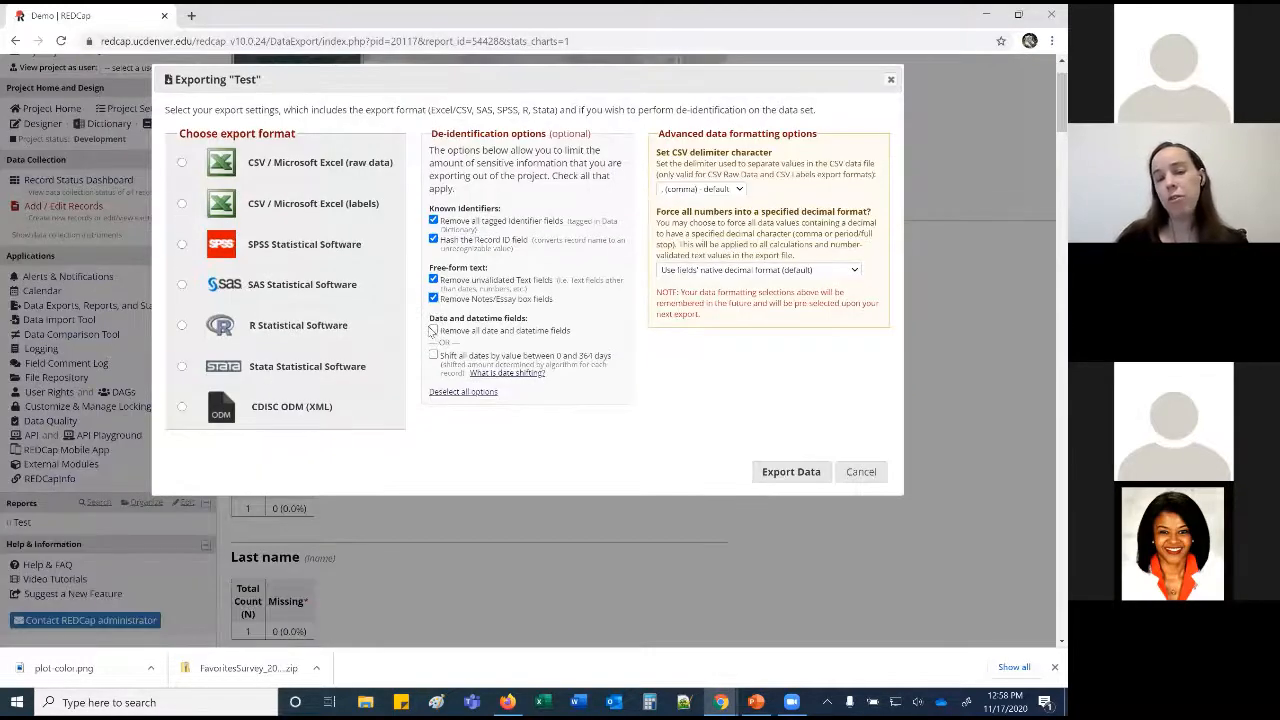
left_click(433, 331)
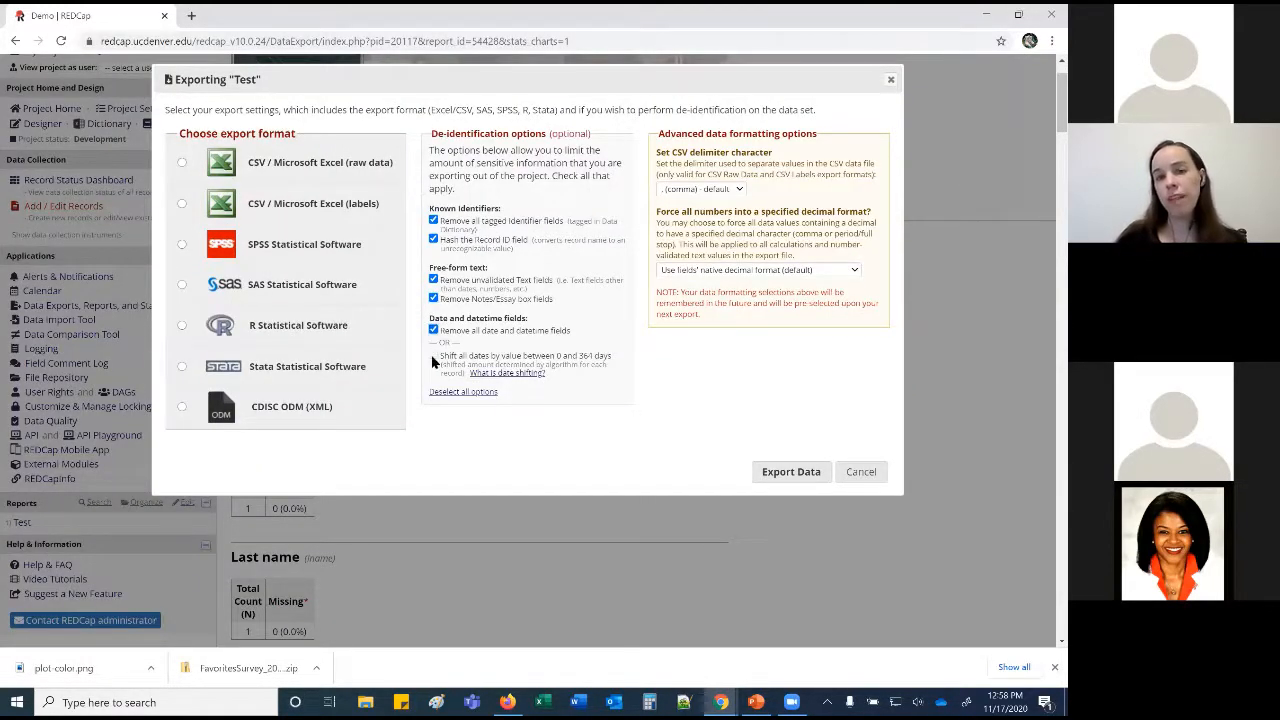
left_click(433, 331)
left_click(433, 355)
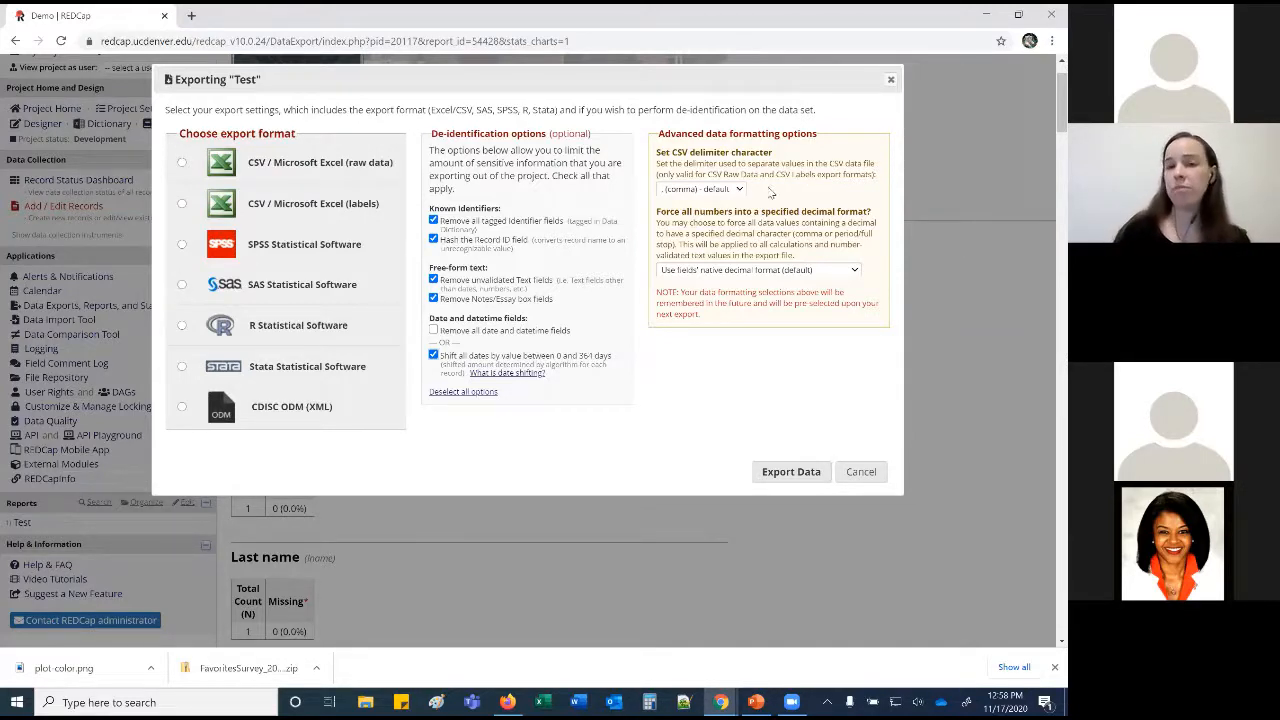
Keep the default comma CSV delimiter and native decimal format.
left_click(727, 190)
left_click(786, 178)
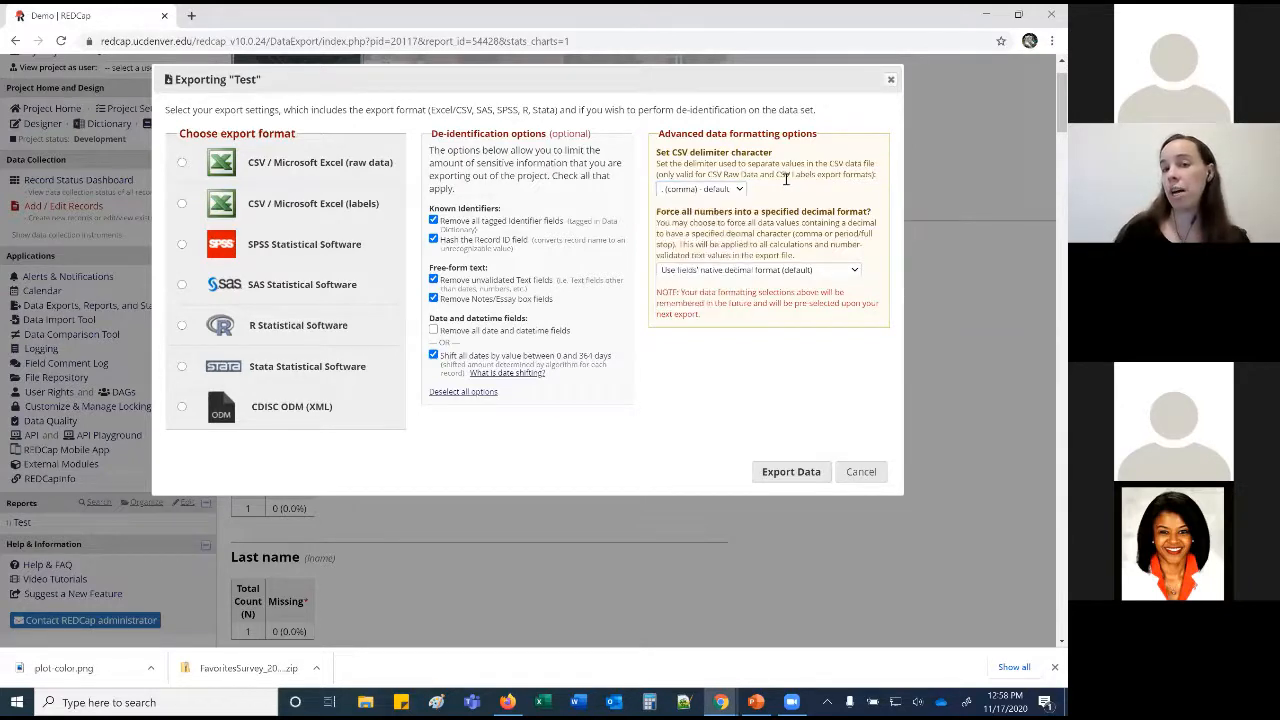
left_click(855, 273)
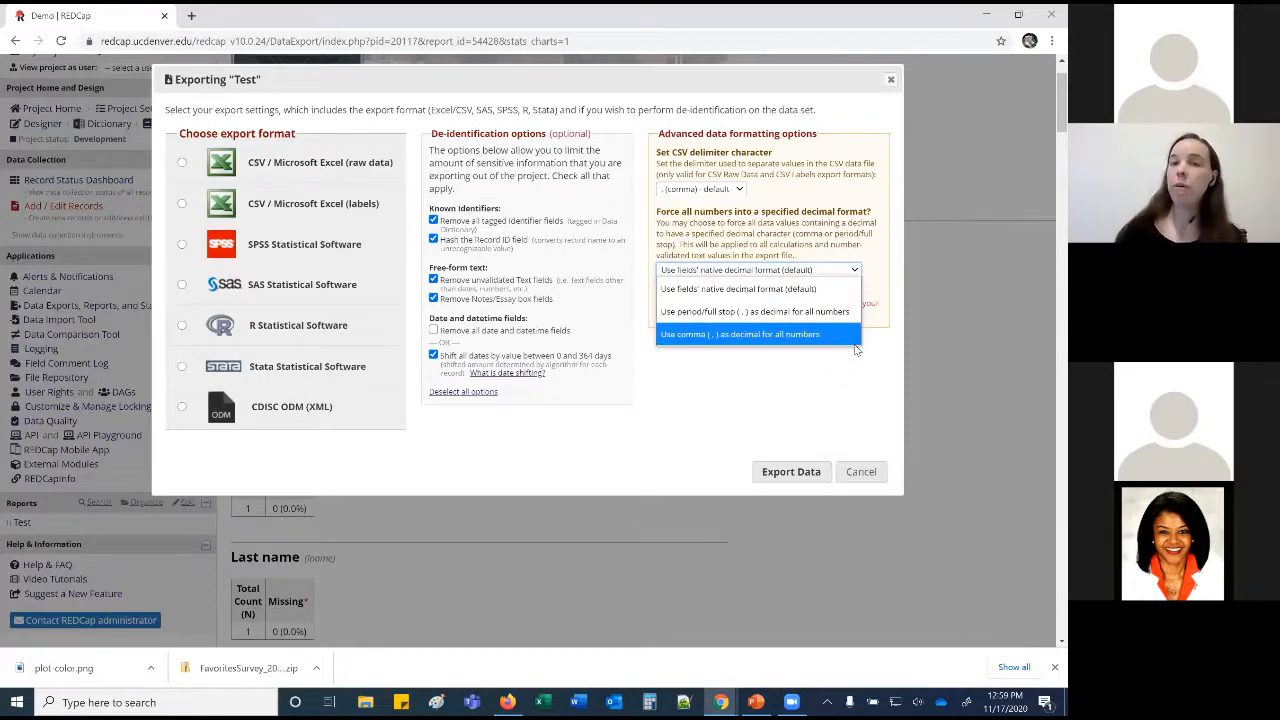
left_click(839, 404)
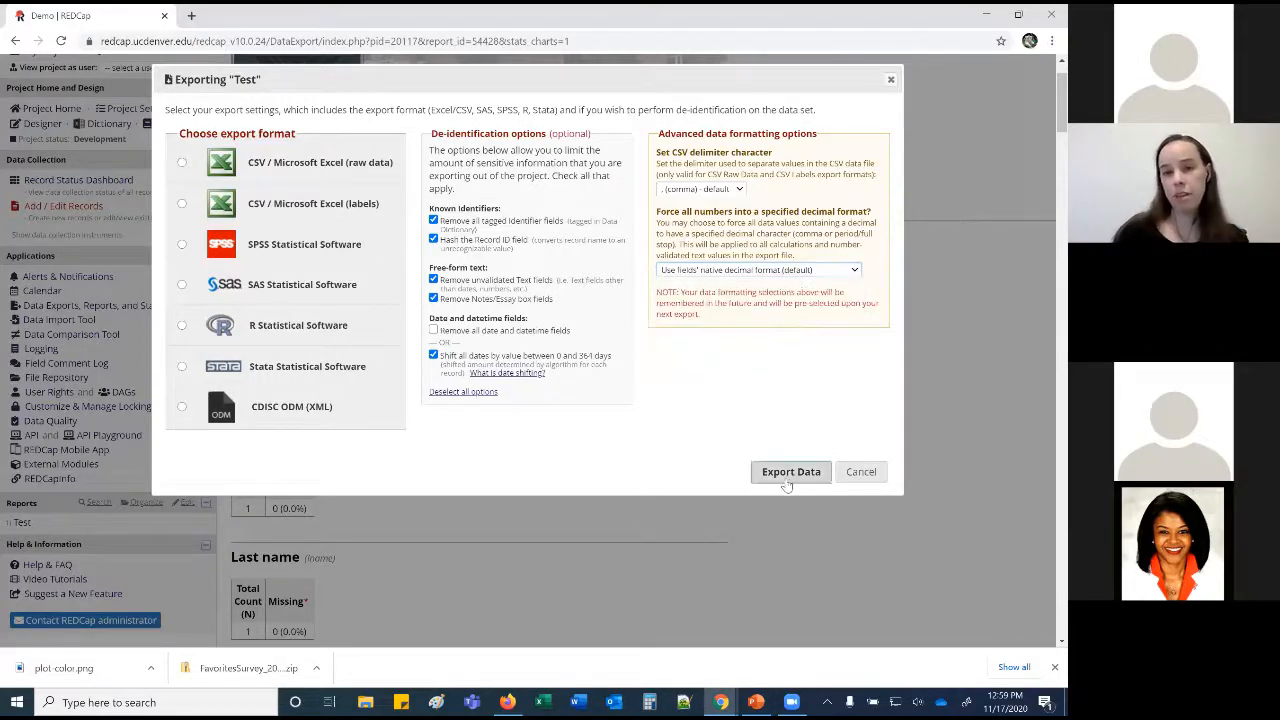
Choose CSV raw data, untick ID hashing and text-field removal, and export the data.
left_click(181, 162)
left_click(433, 240)
left_click(433, 280)
left_click(433, 298)
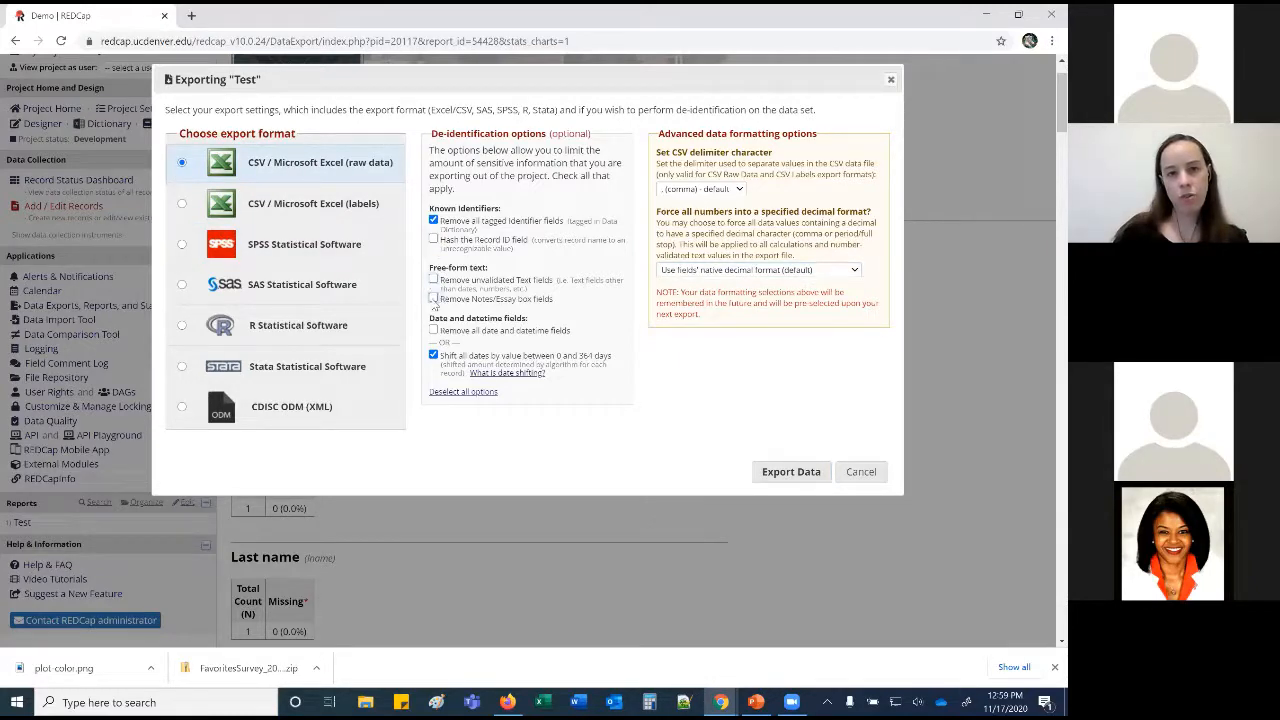
left_click(793, 471)
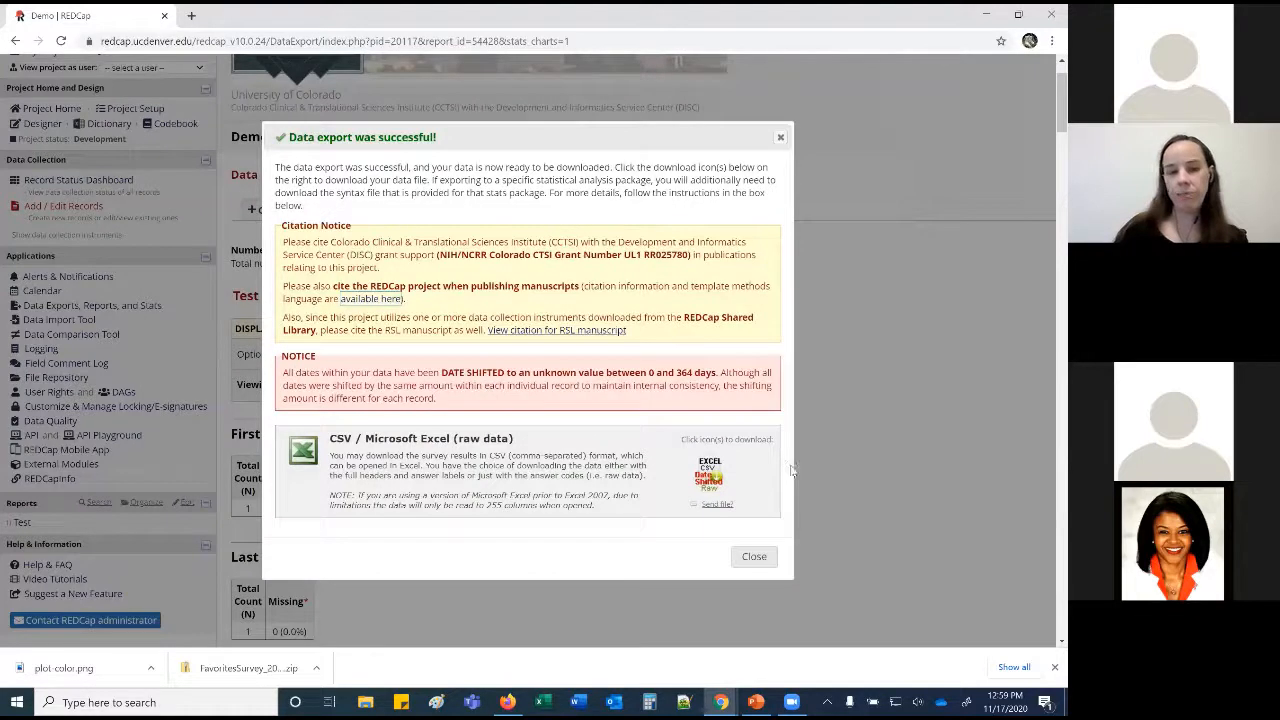
Download the Test report's raw CSV file and close the export success dialog.
scroll(790, 470, "down", 1)
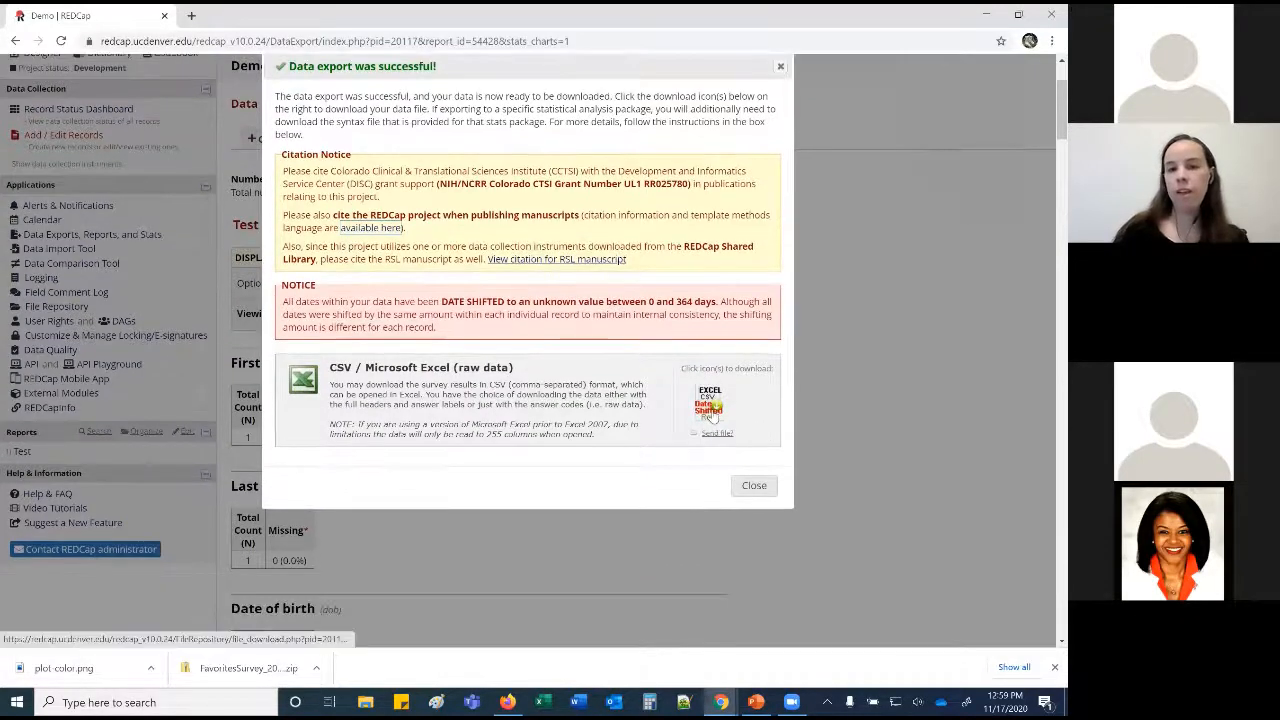
left_click(710, 410)
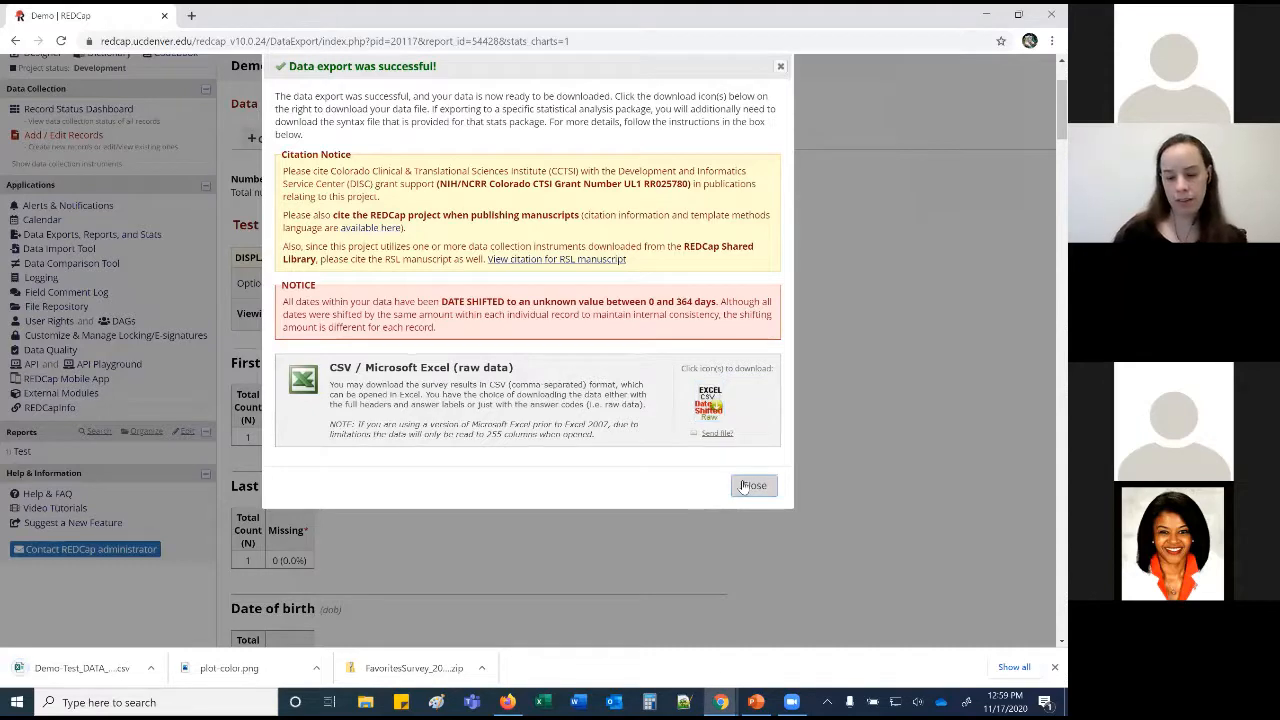
left_click(748, 486)
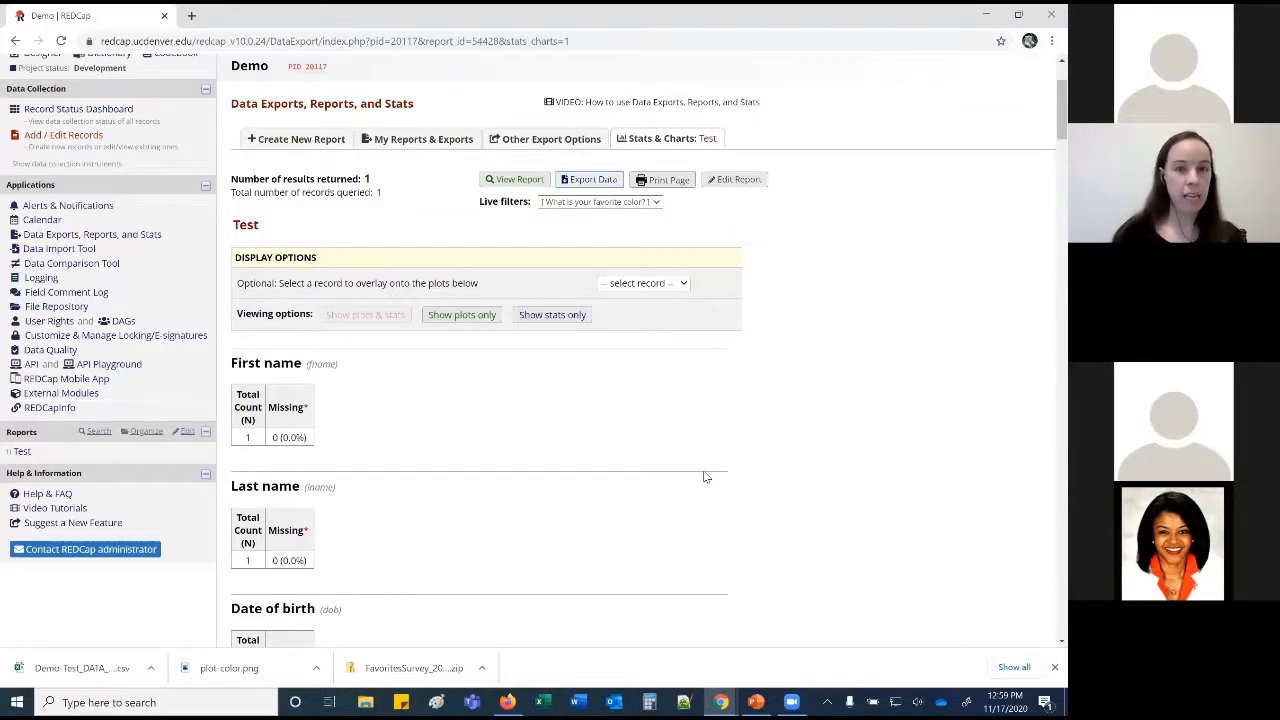
Go to the Demo project's Project Setup page from the left sidebar.
scroll(600, 420, "up", 2)
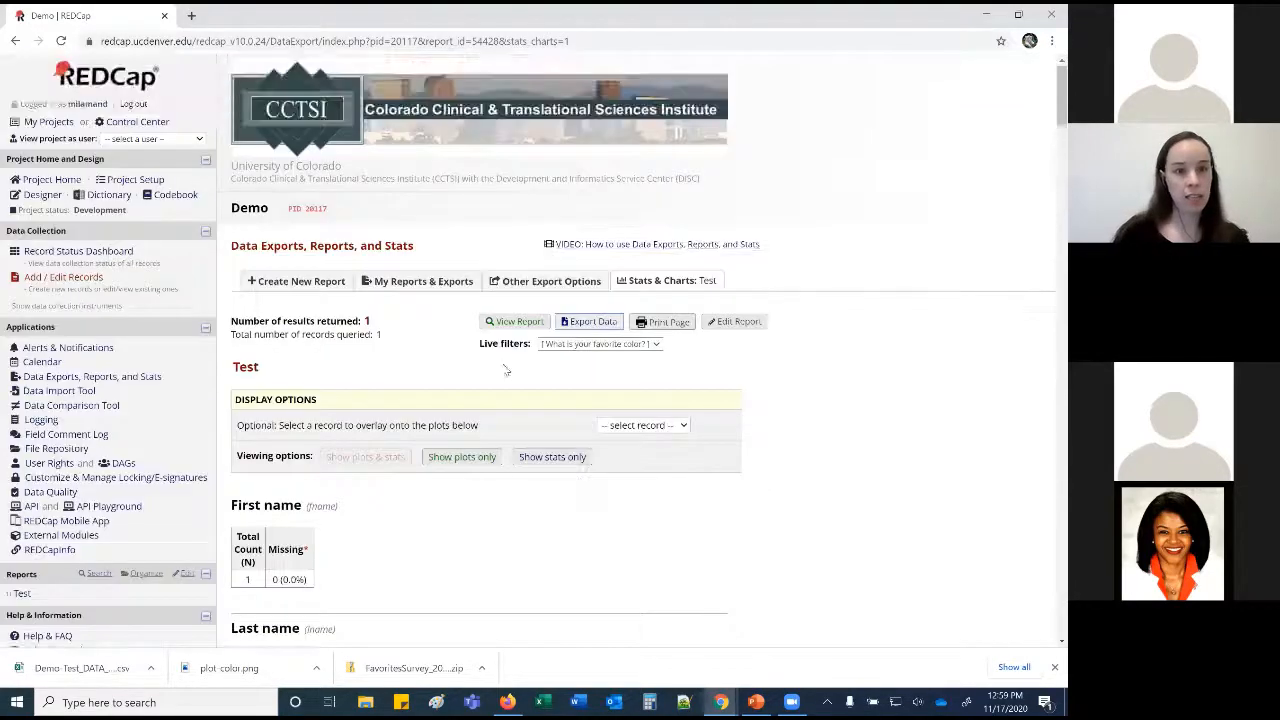
left_click(114, 184)
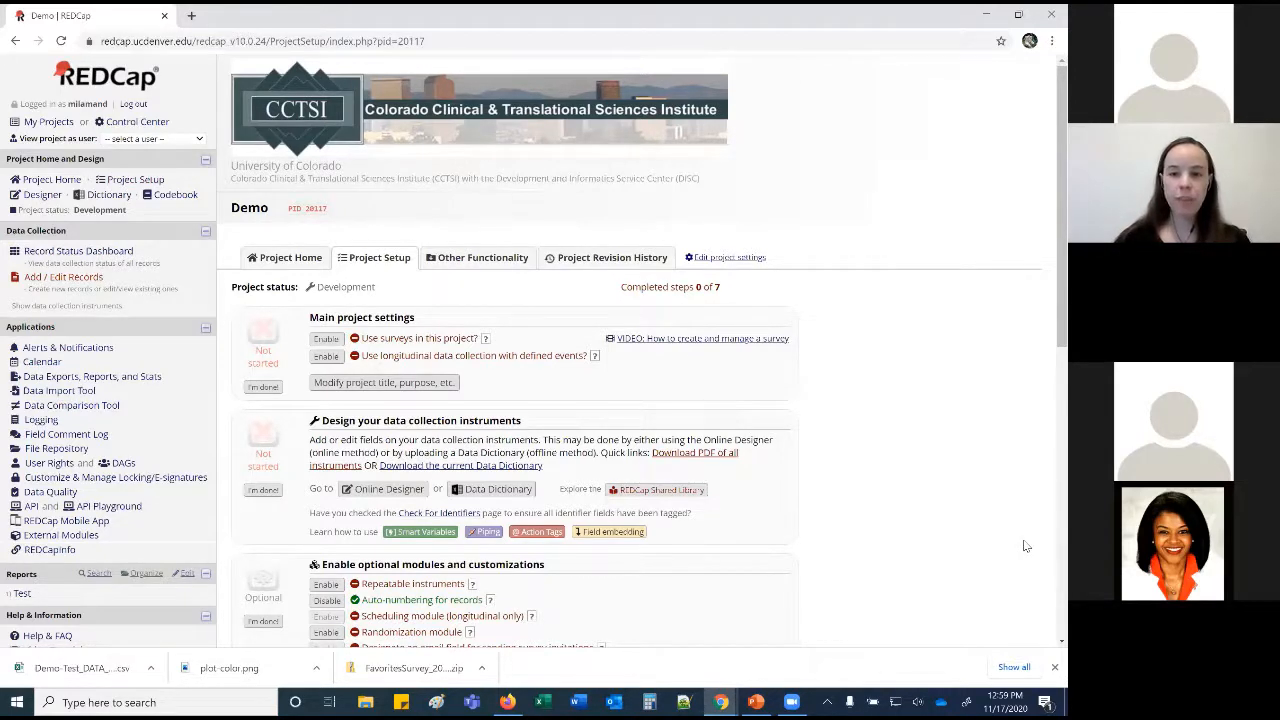
Enable surveys for the project, then enable Favorites Survey as a survey in the Online Designer.
left_click(1053, 667)
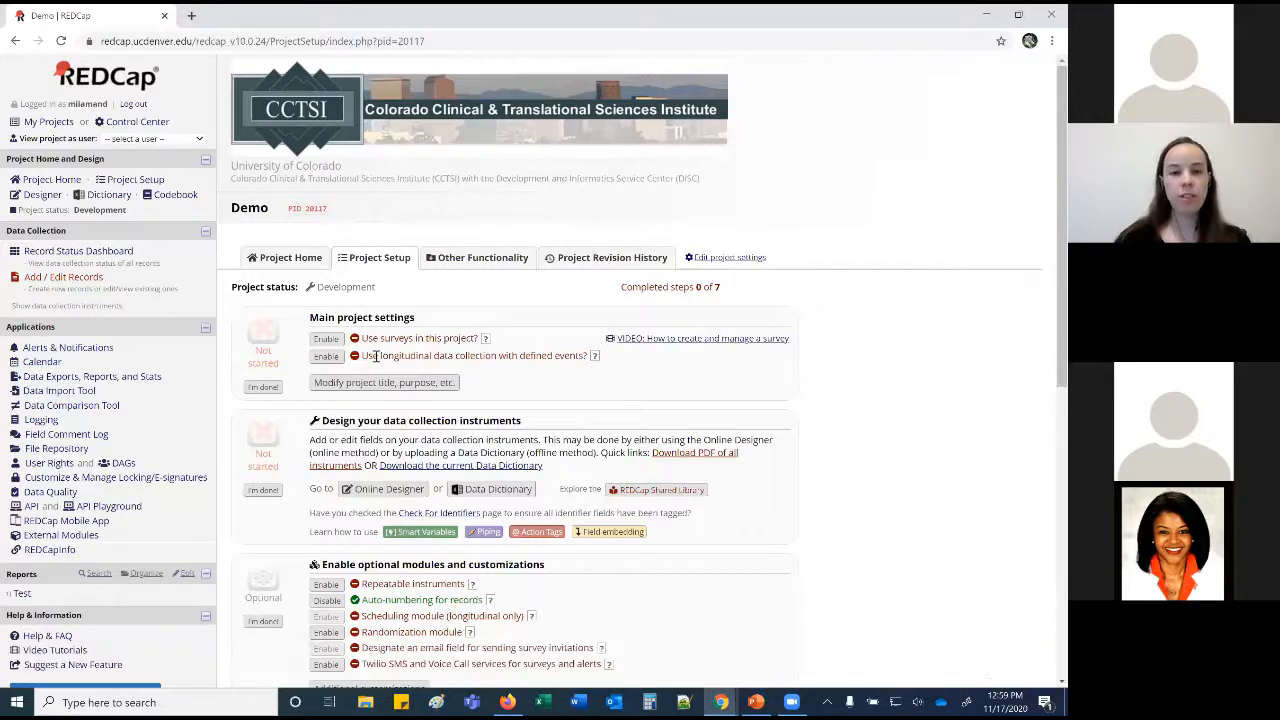
left_click(320, 340)
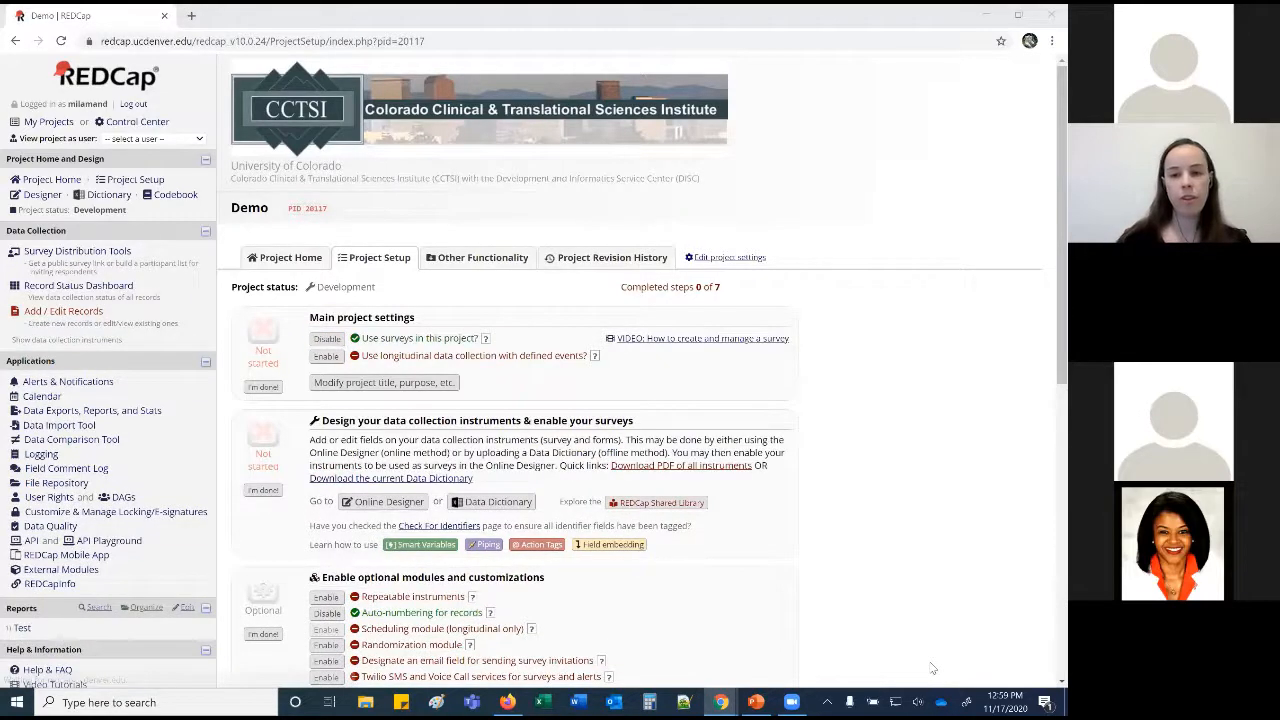
left_click(390, 502)
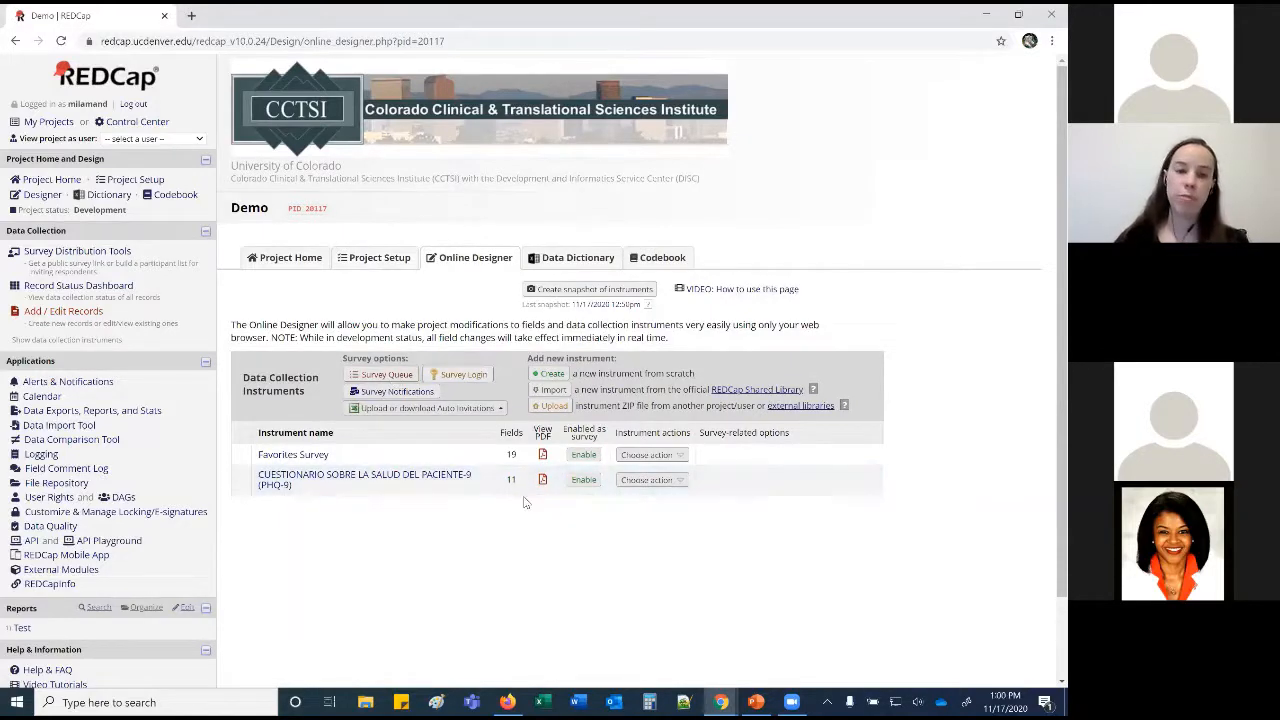
left_click(584, 455)
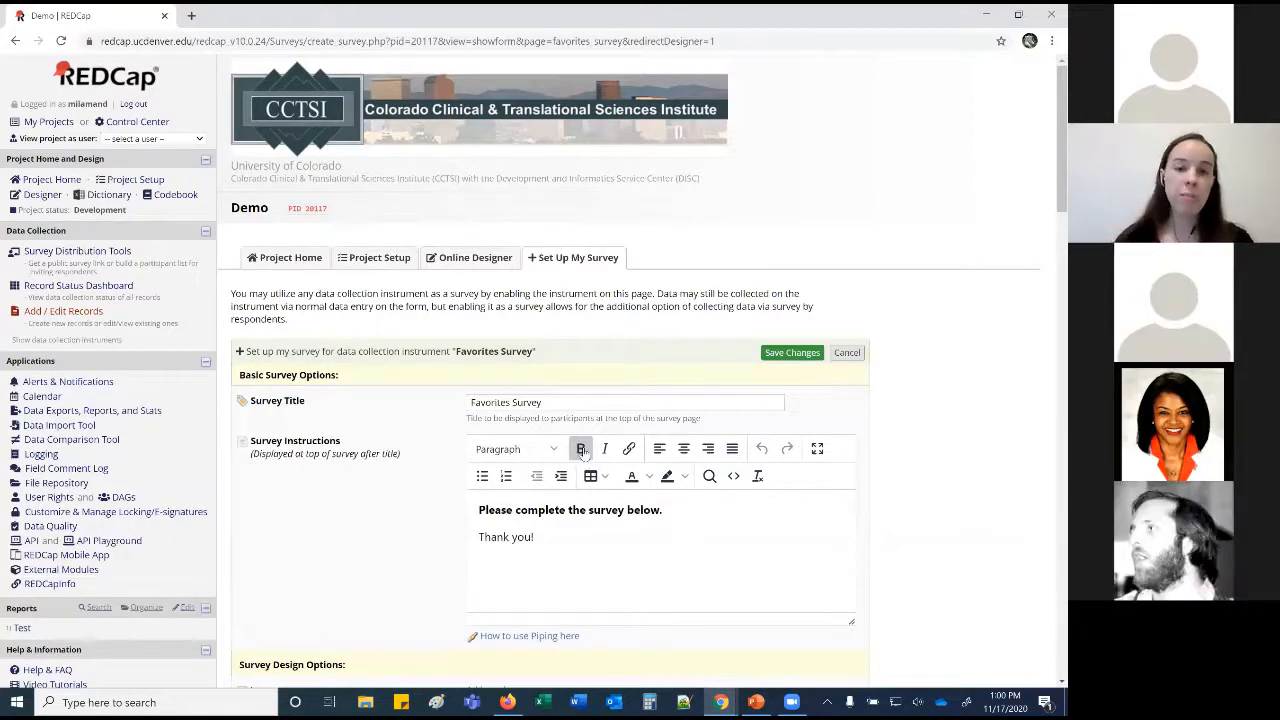
Set the survey to Enhanced radios and checkboxes, checking the example preview.
left_click(594, 404)
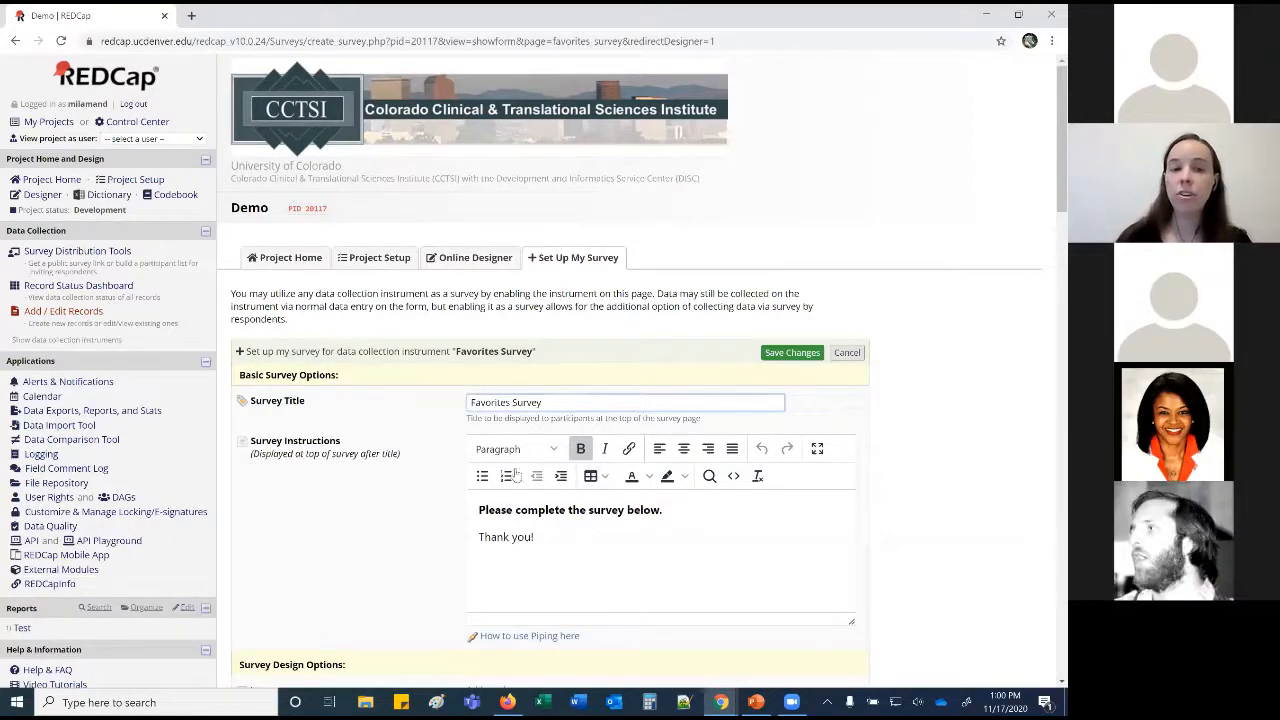
left_click(648, 553)
scroll(648, 553, "down", 4)
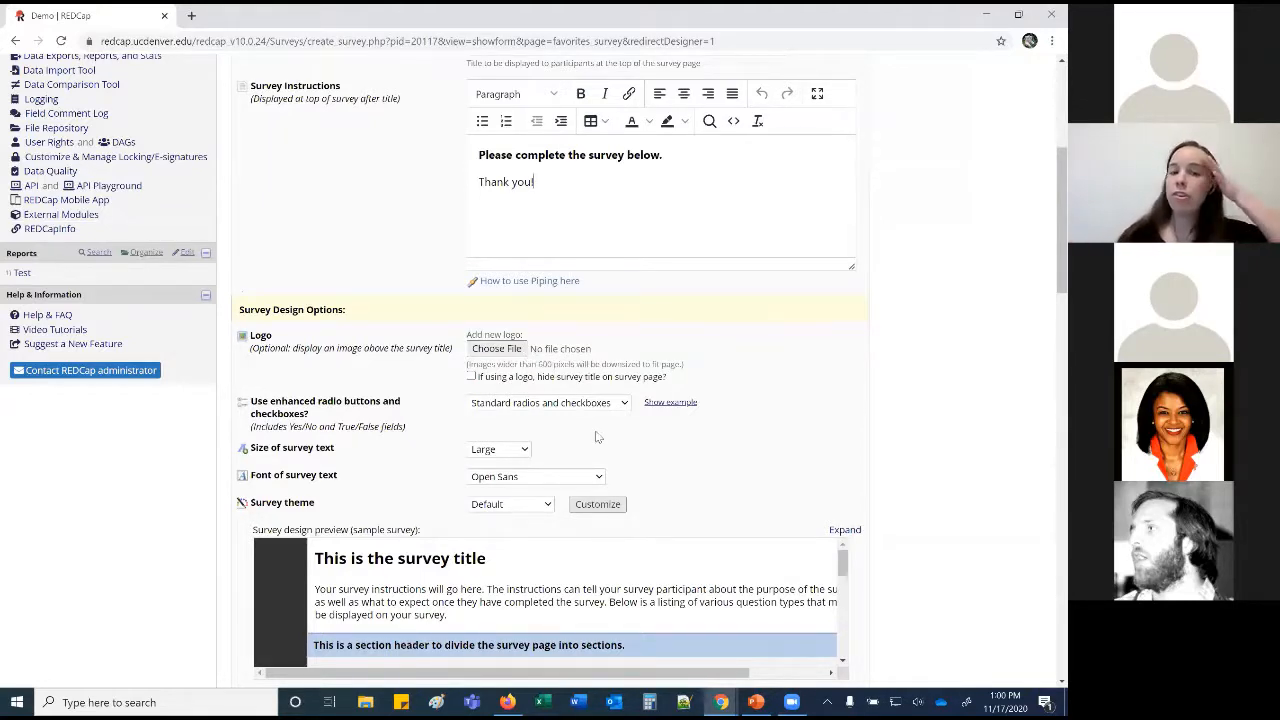
left_click(530, 406)
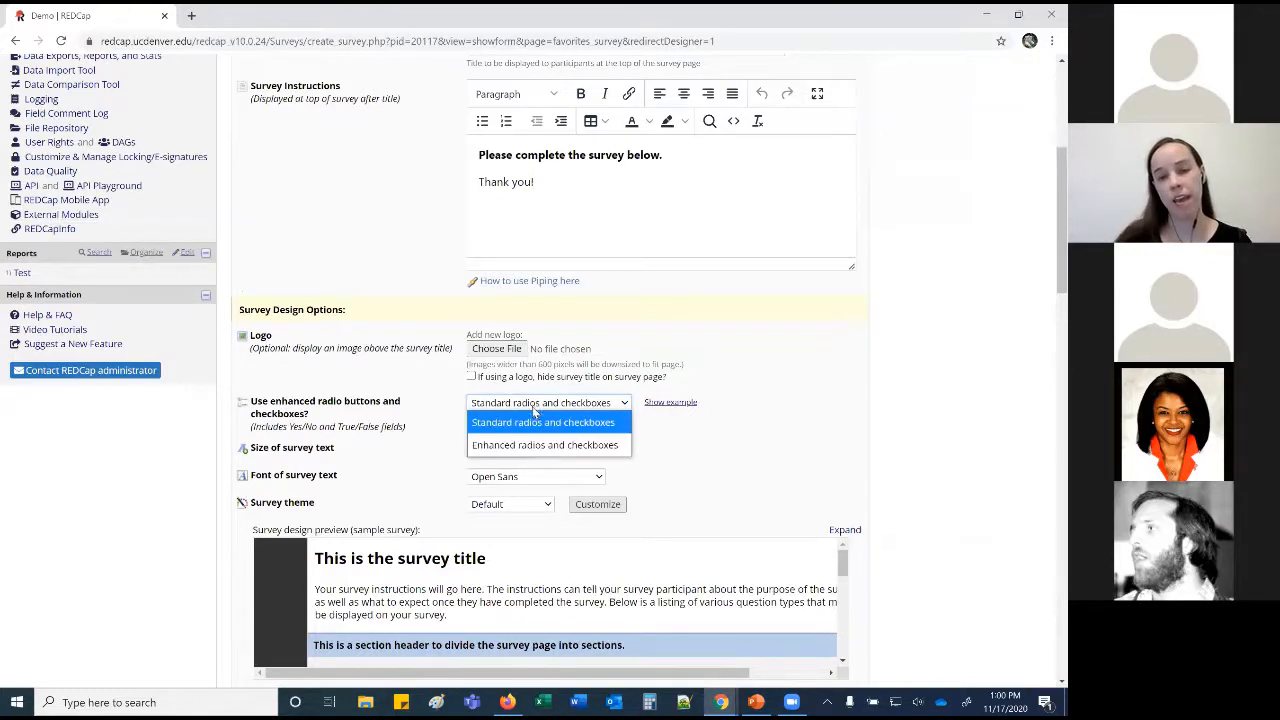
left_click(517, 442)
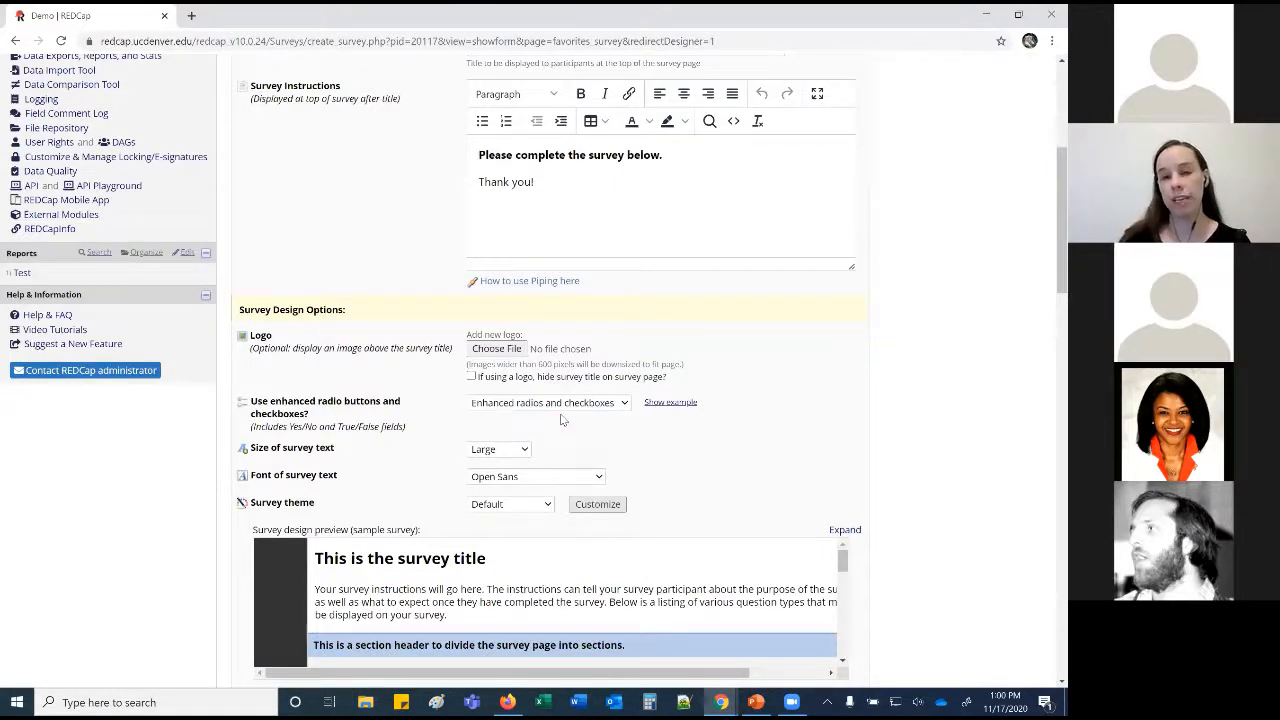
left_click(656, 403)
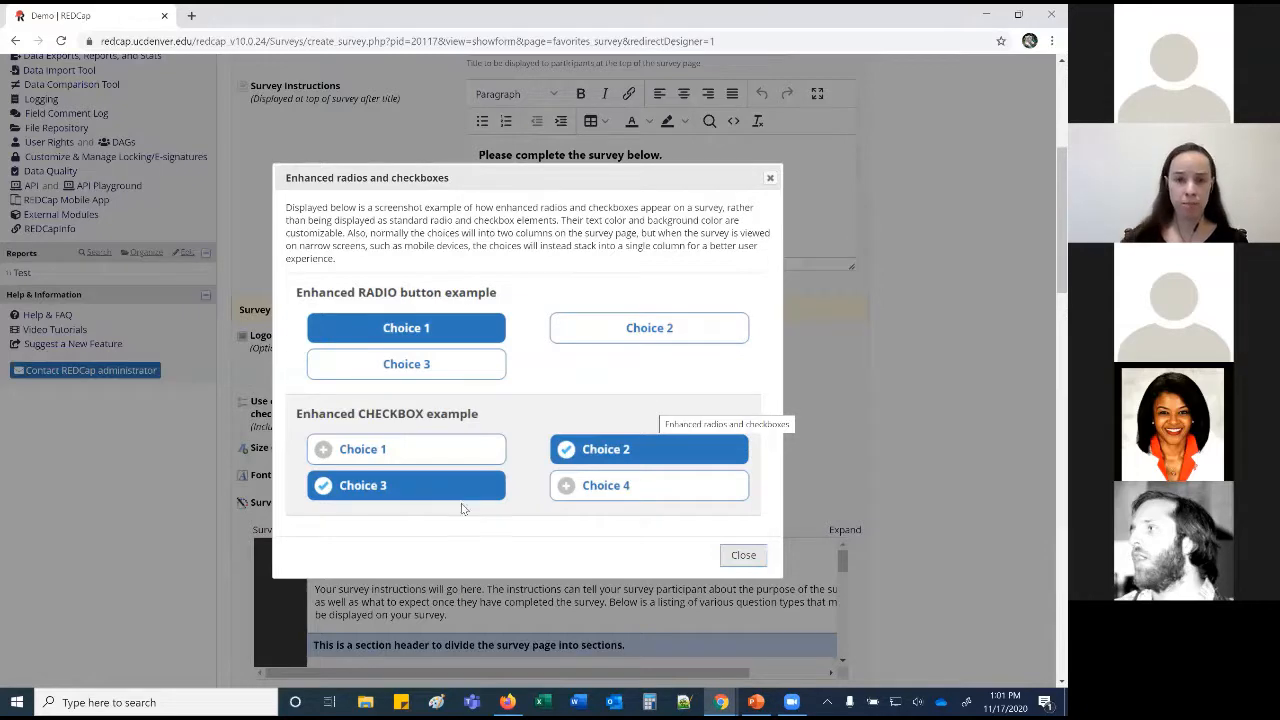
left_click(742, 556)
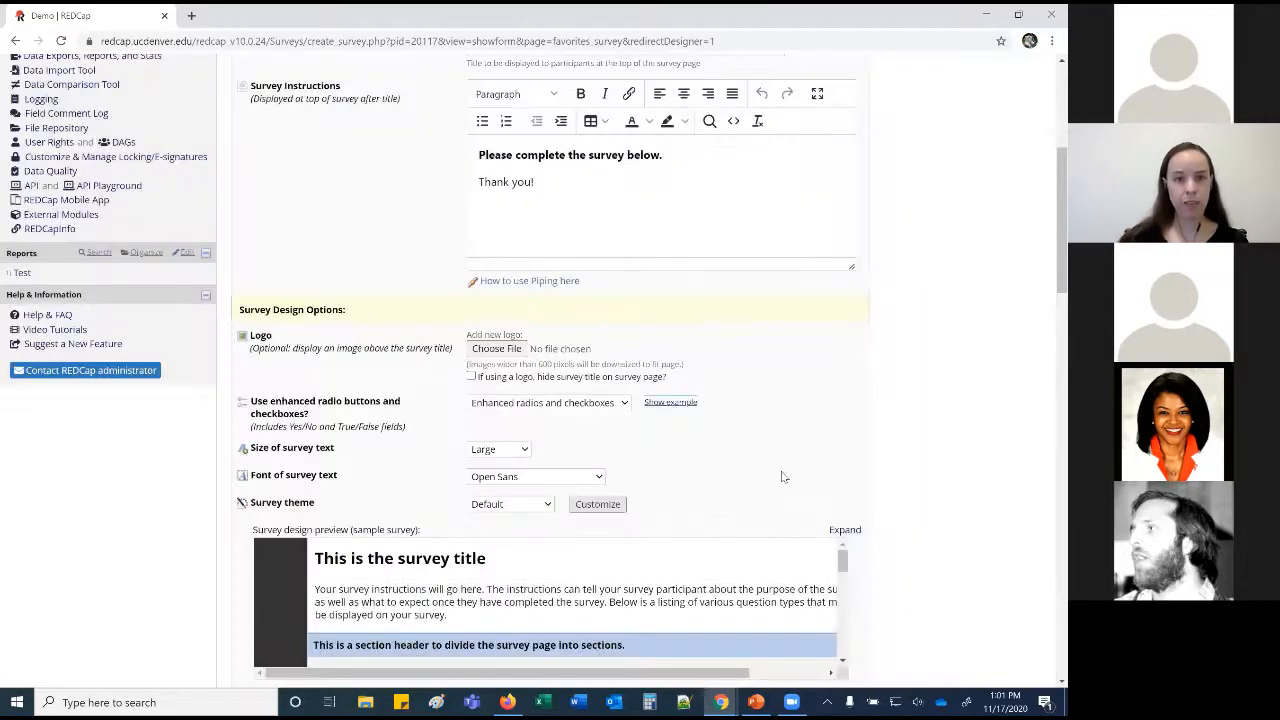
scroll(786, 472, "down", 2)
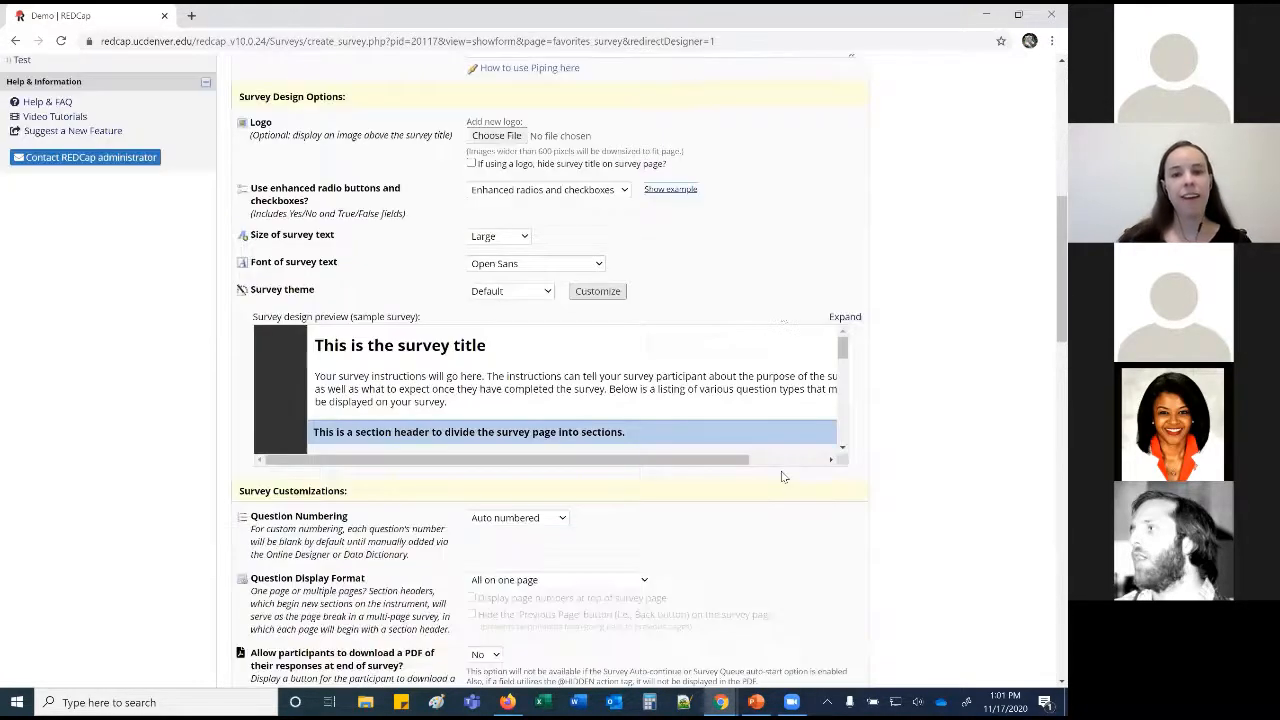
Set the survey text size to Normal and the font to Palatino Linotype.
left_click(521, 240)
left_click(505, 256)
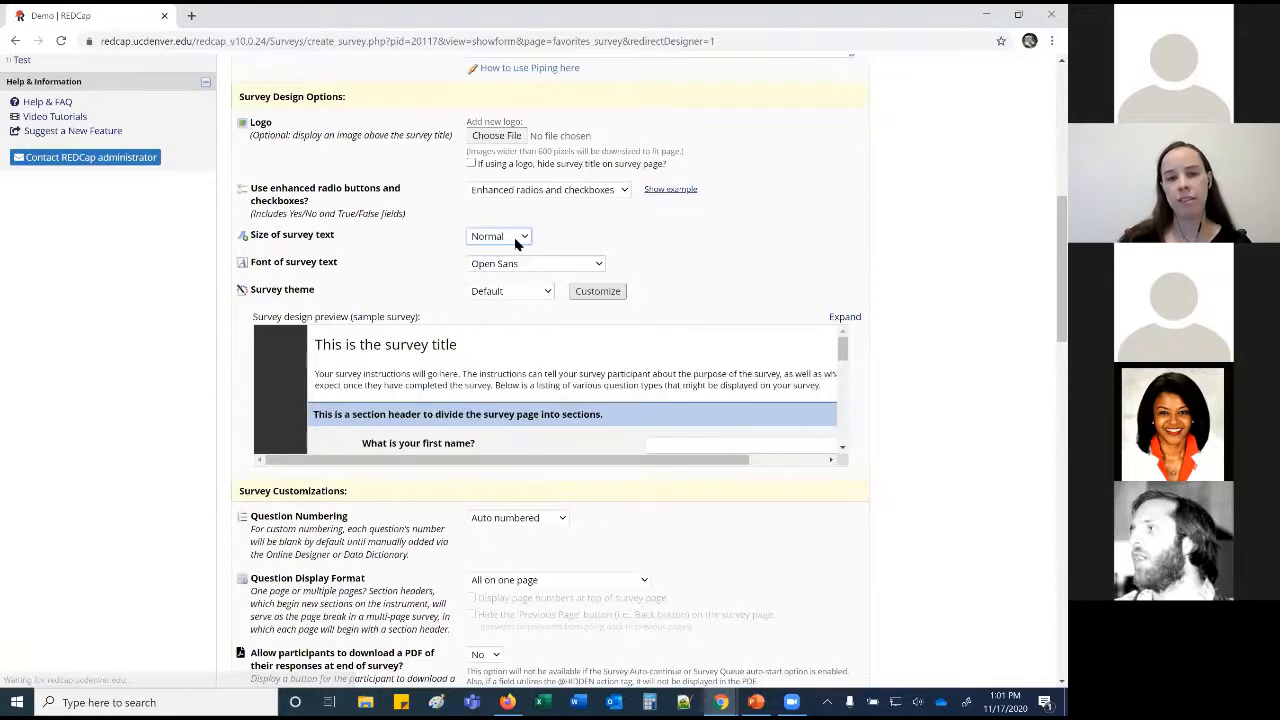
left_click(512, 264)
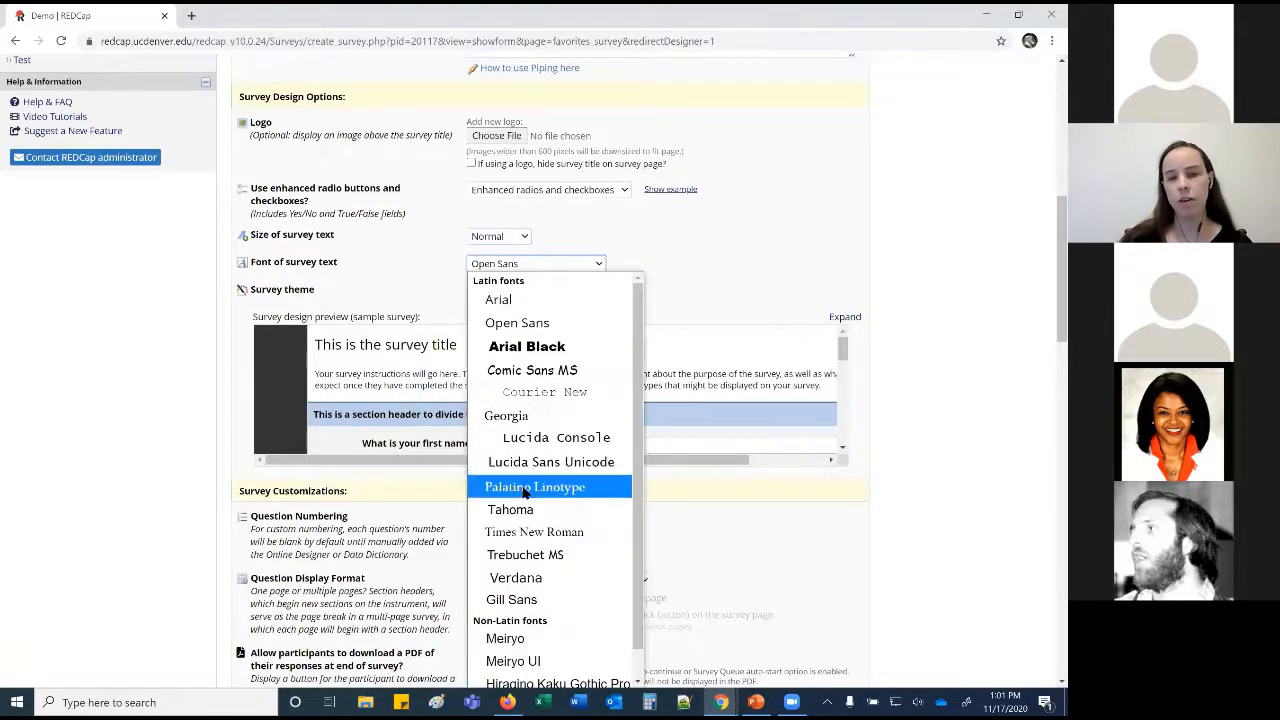
left_click(528, 488)
Apply the Cappucino theme, exiting customization without saving a custom theme.
left_click(520, 293)
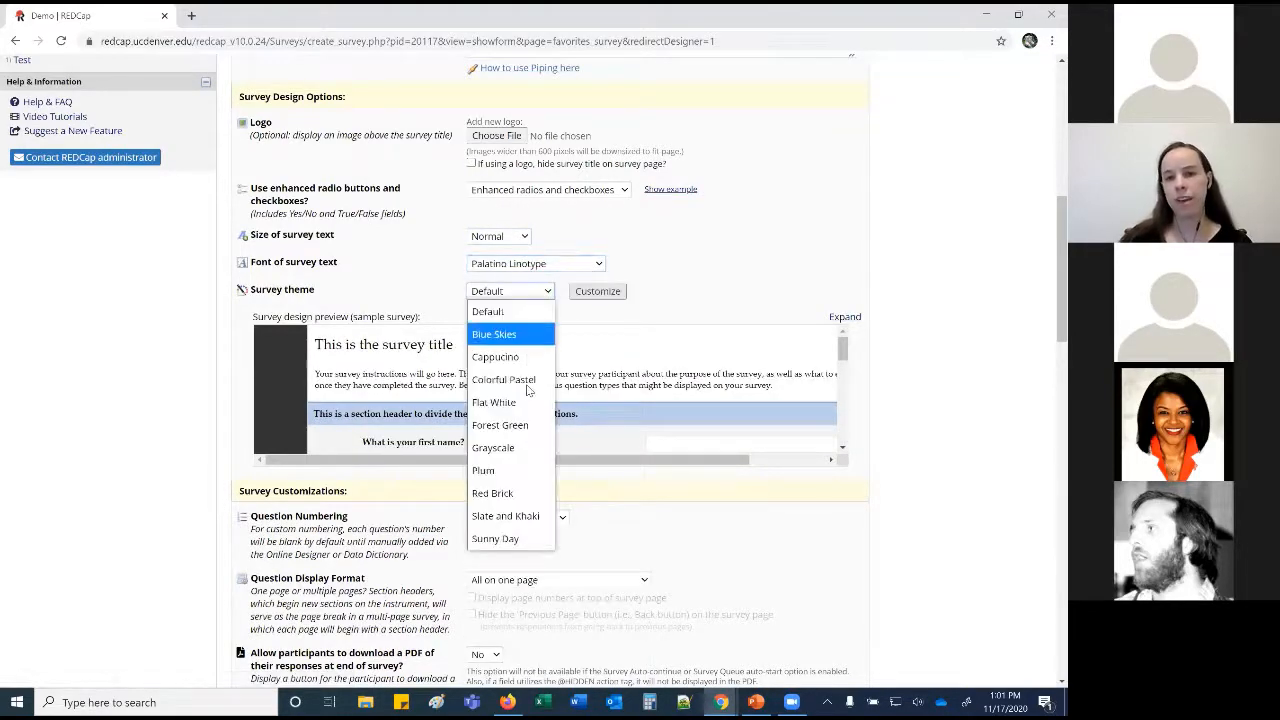
left_click(515, 406)
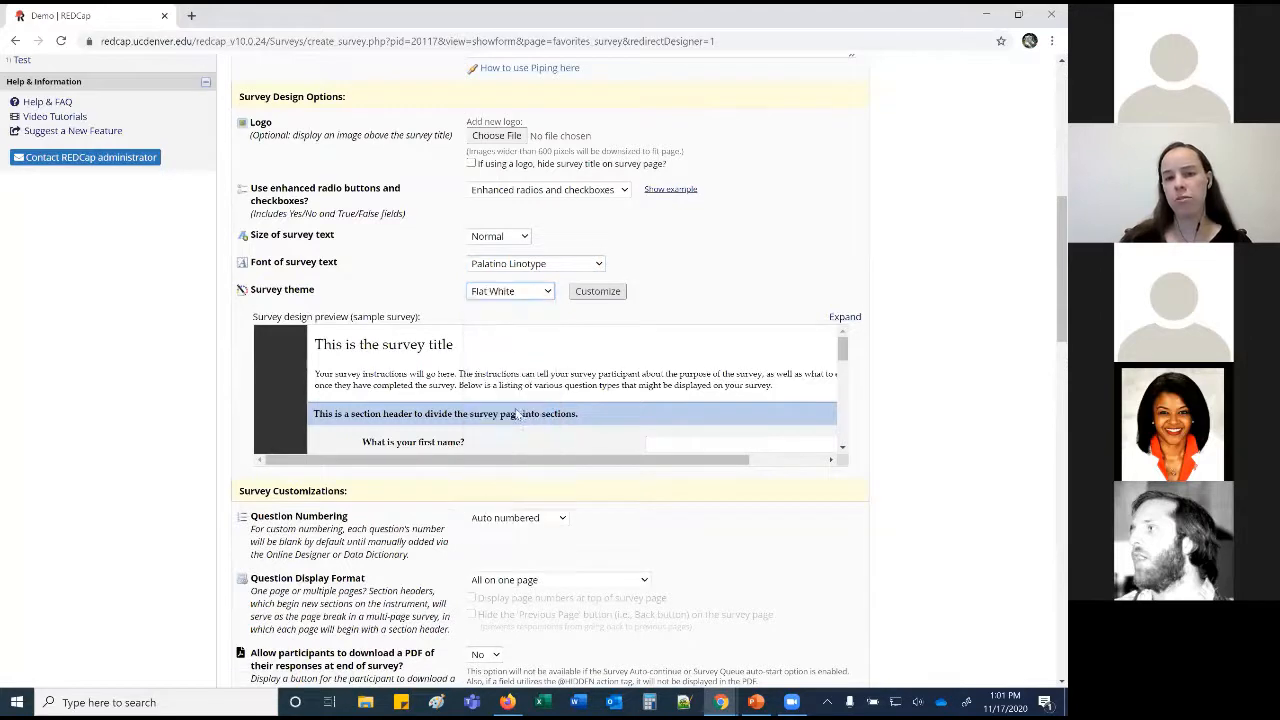
left_click(545, 296)
left_click(529, 362)
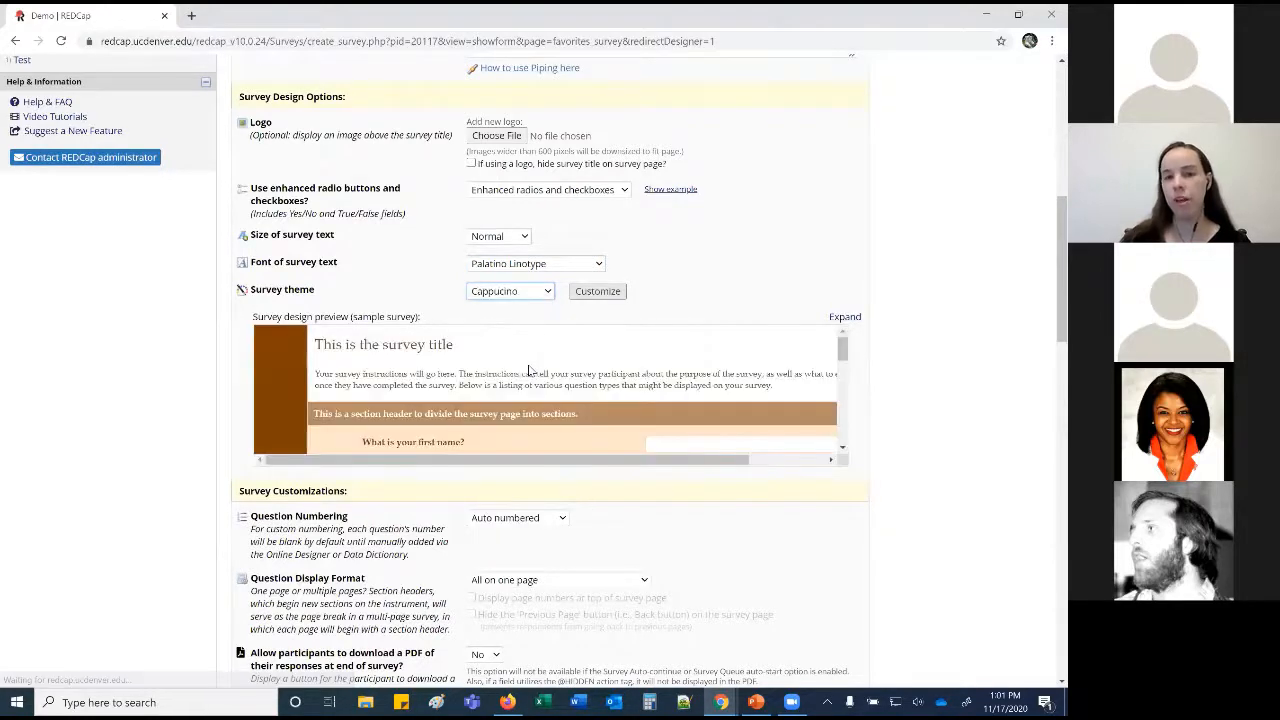
left_click(597, 291)
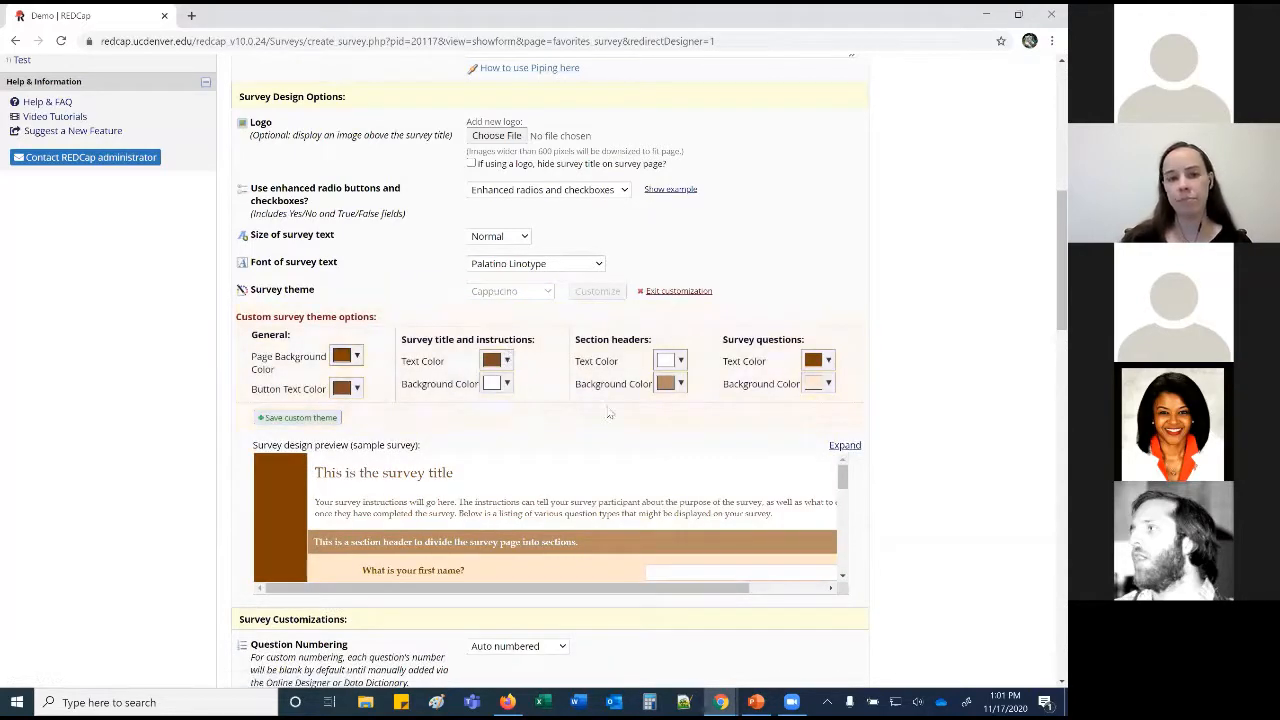
left_click(301, 419)
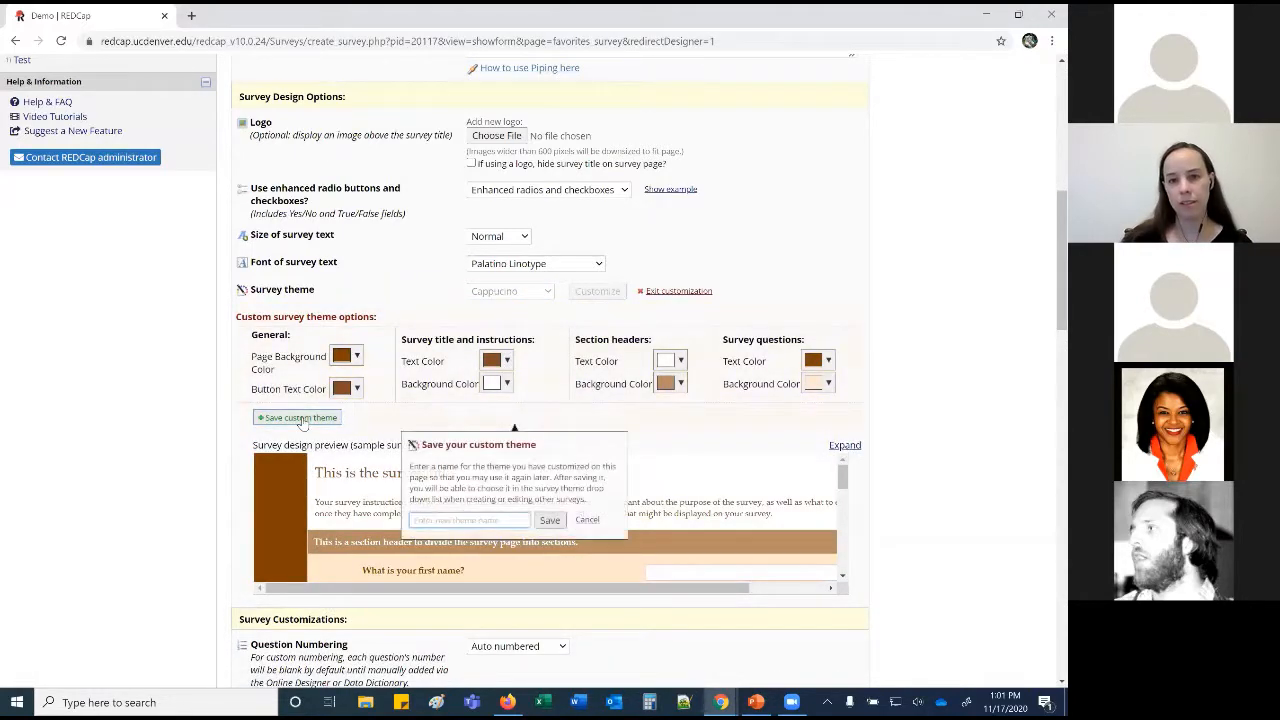
left_click(588, 520)
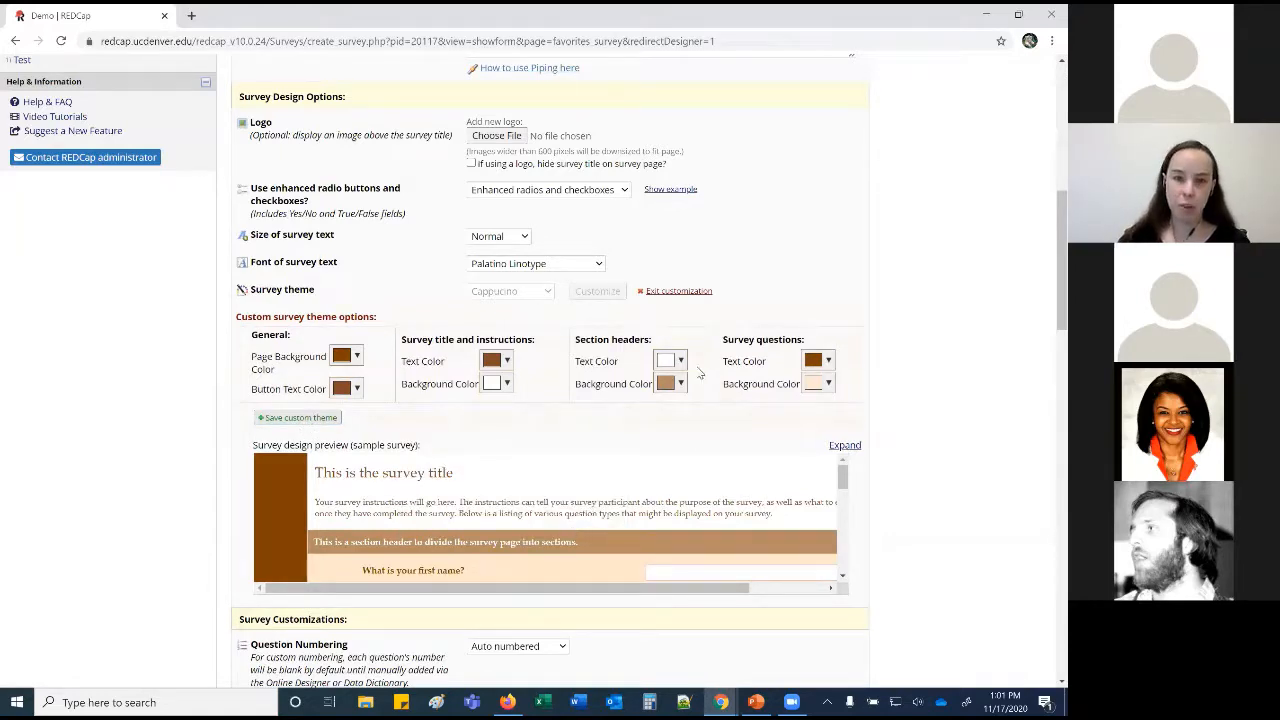
left_click(680, 291)
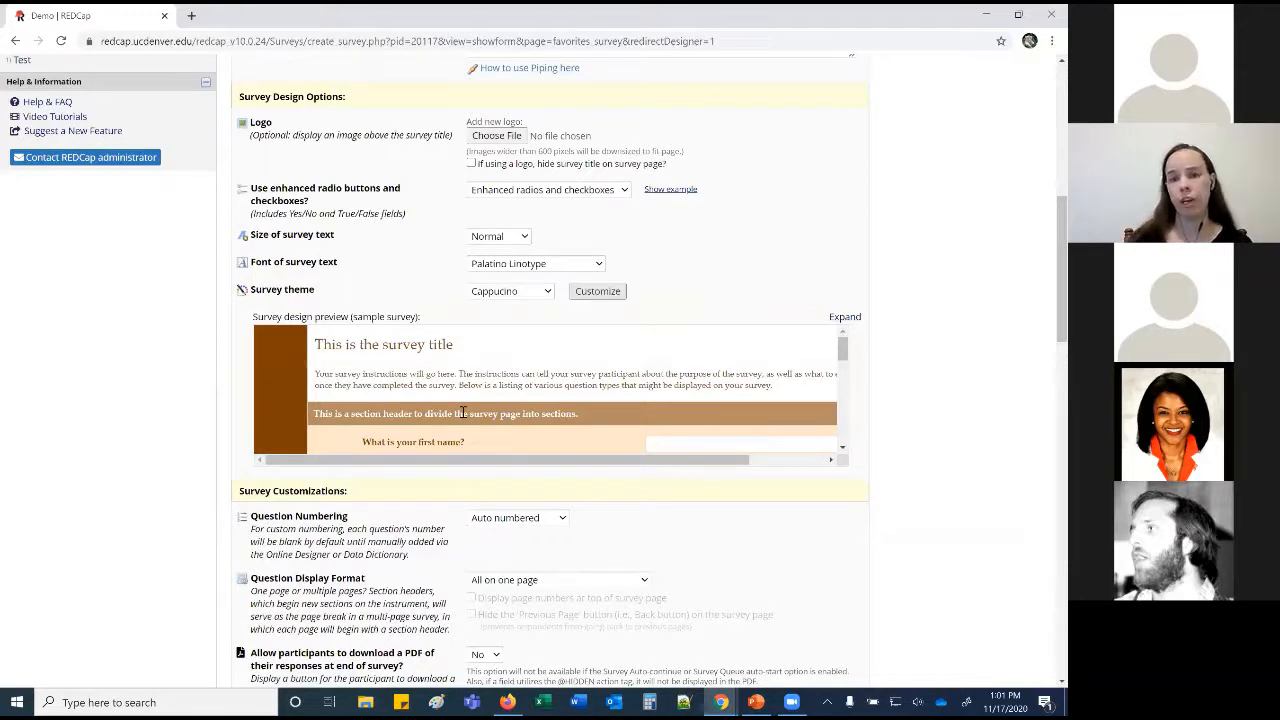
Keep Auto numbered questions and show one section per page (multiple pages).
scroll(463, 413, "down", 5)
scroll(153, 415, "down", 4)
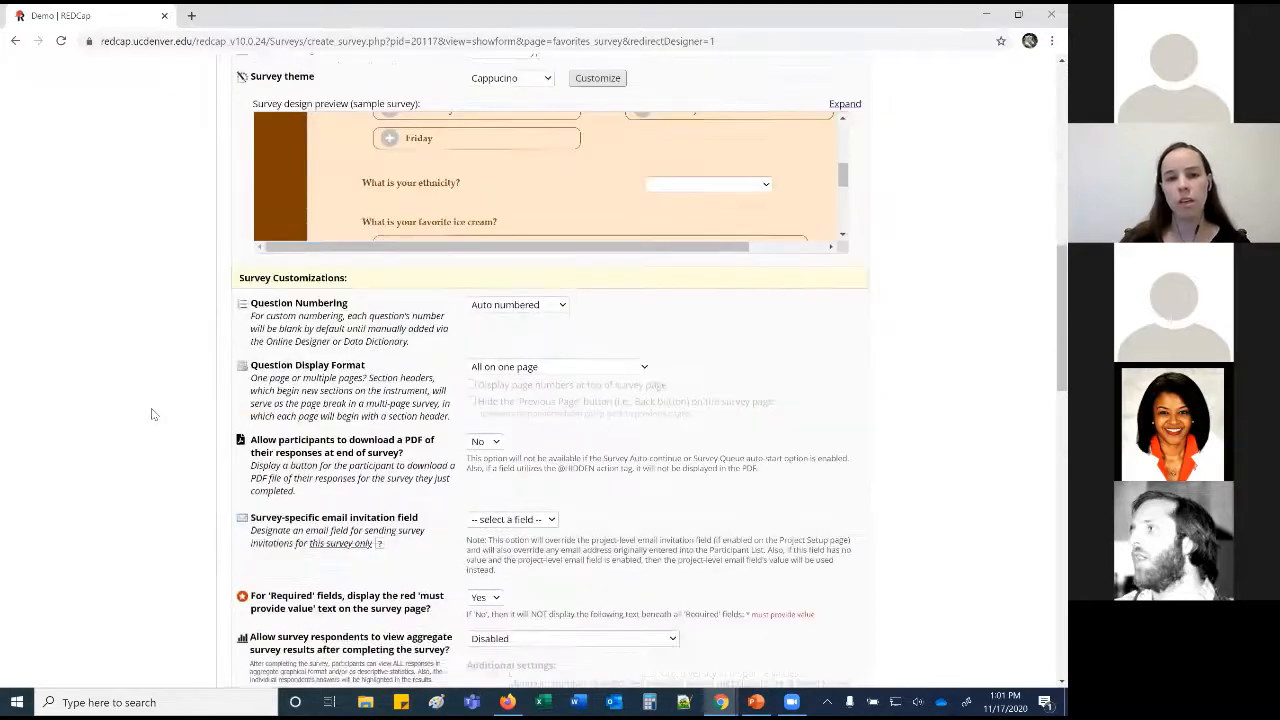
left_click(555, 163)
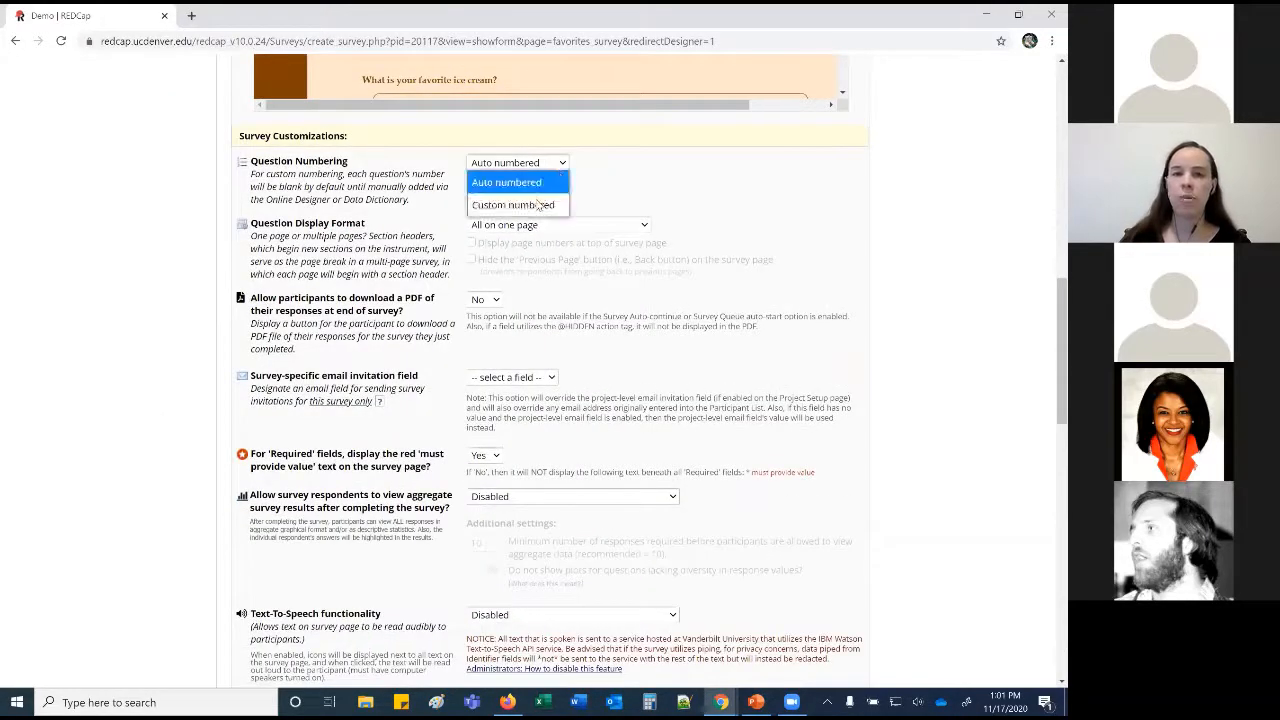
left_click(595, 192)
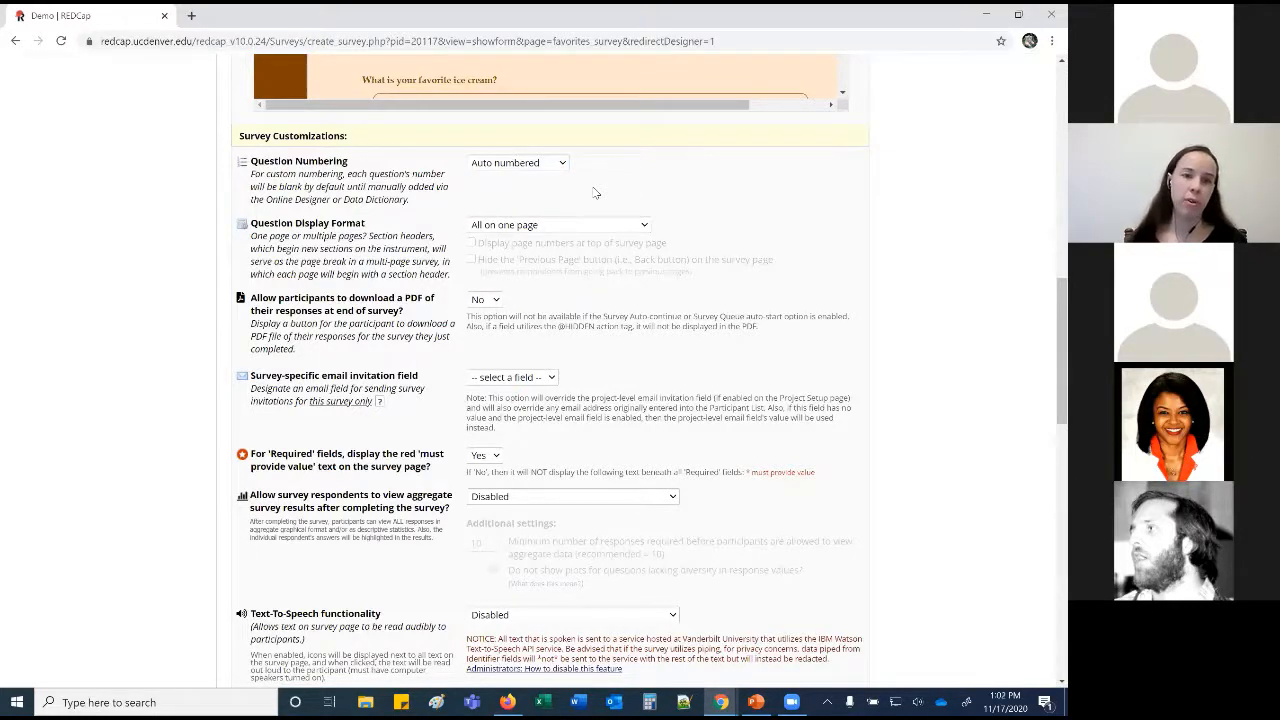
left_click(640, 226)
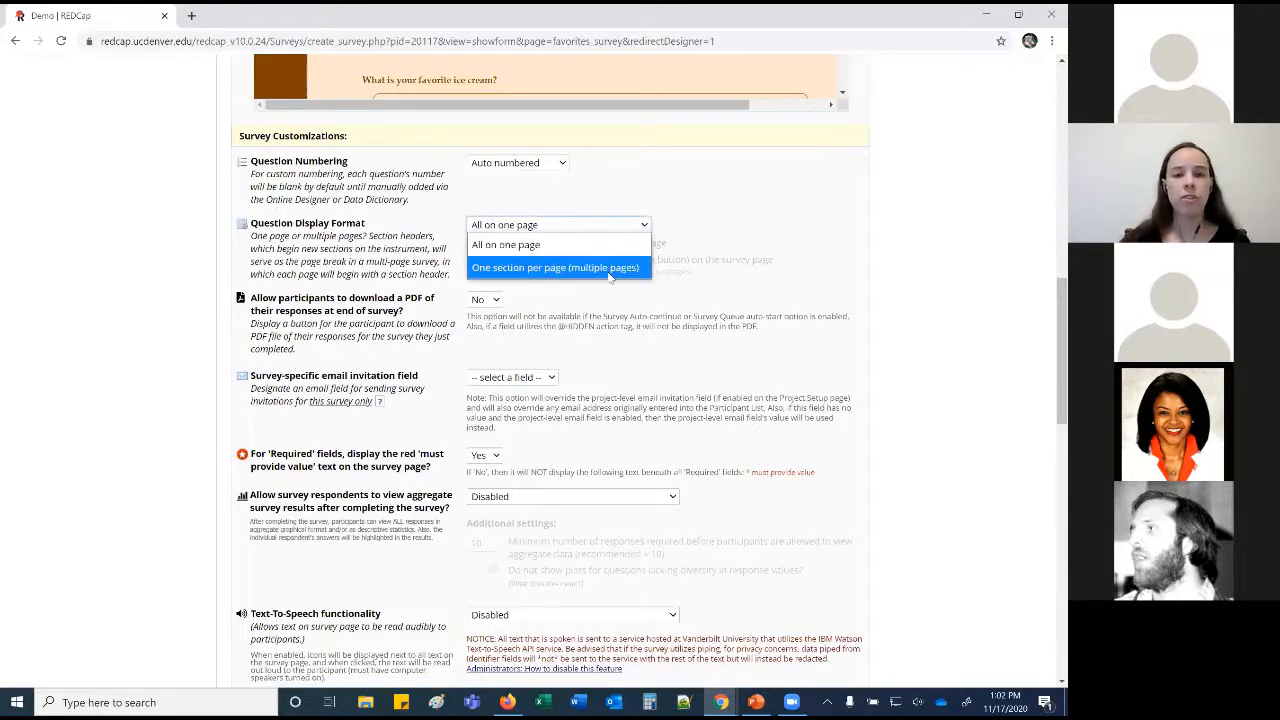
left_click(612, 268)
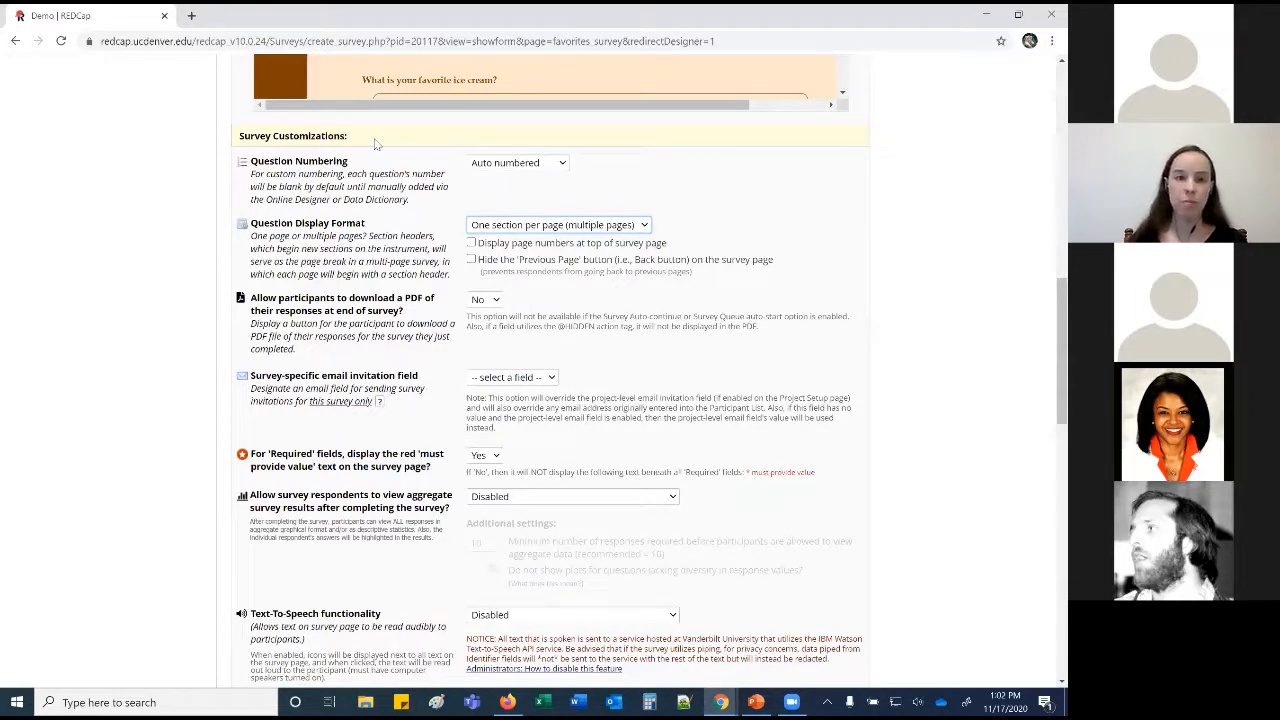
Check the e-mail invitation field options, leaving no field selected.
left_click(548, 377)
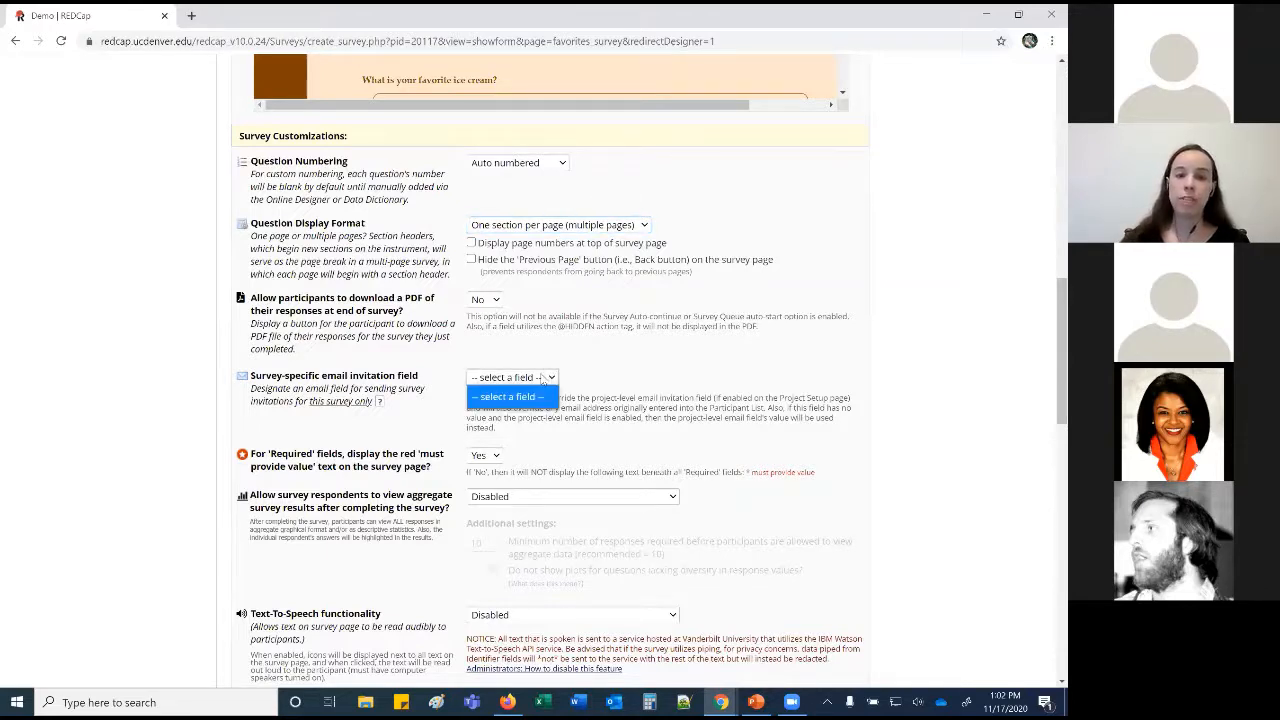
left_click(603, 370)
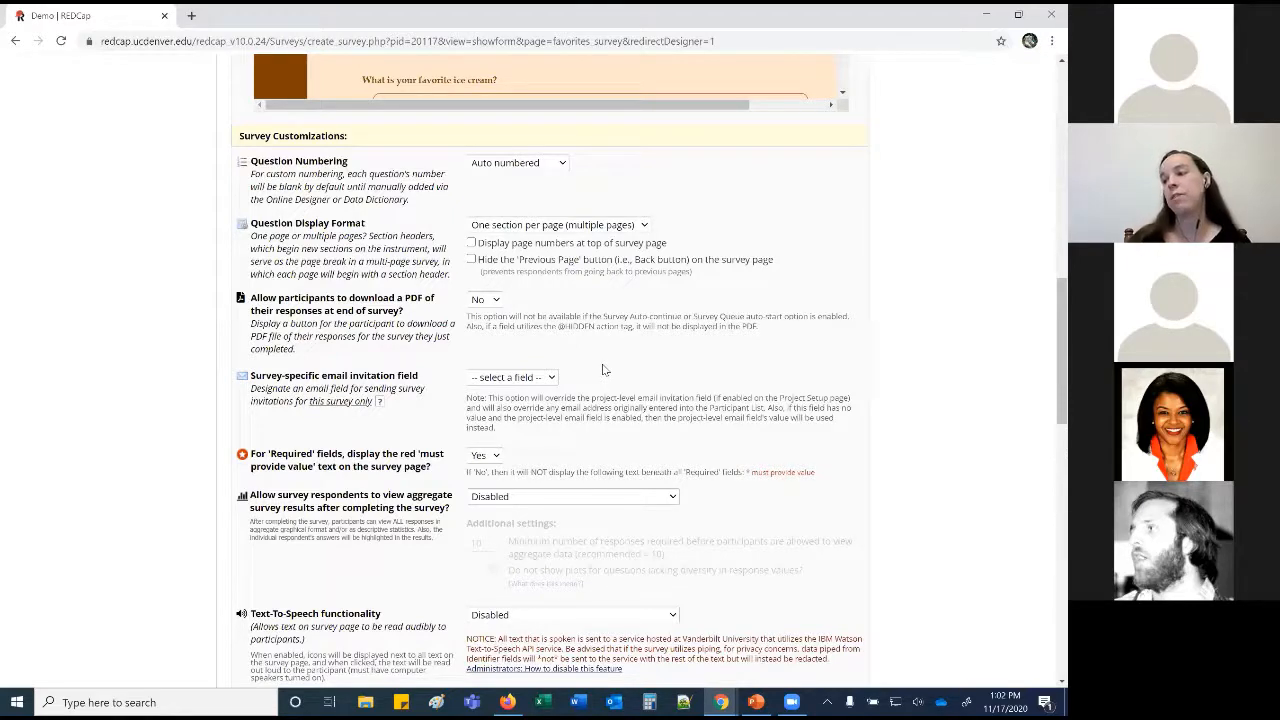
left_click(506, 377)
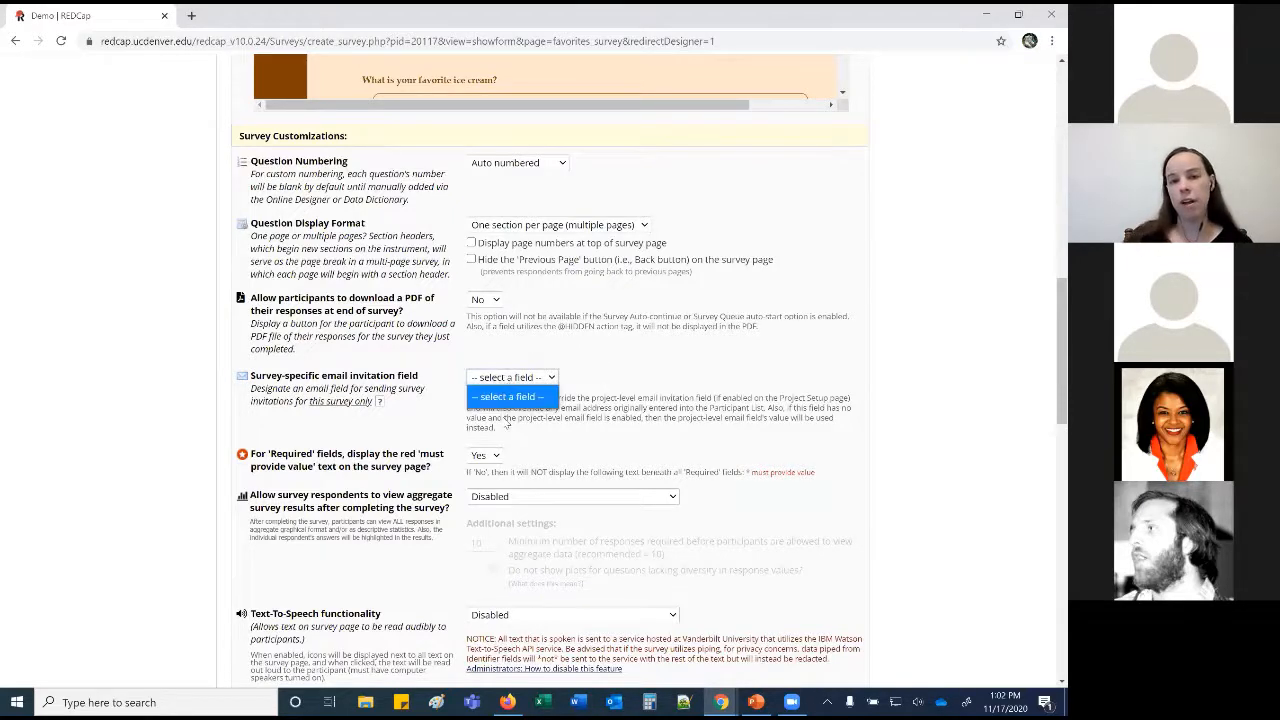
left_click(600, 422)
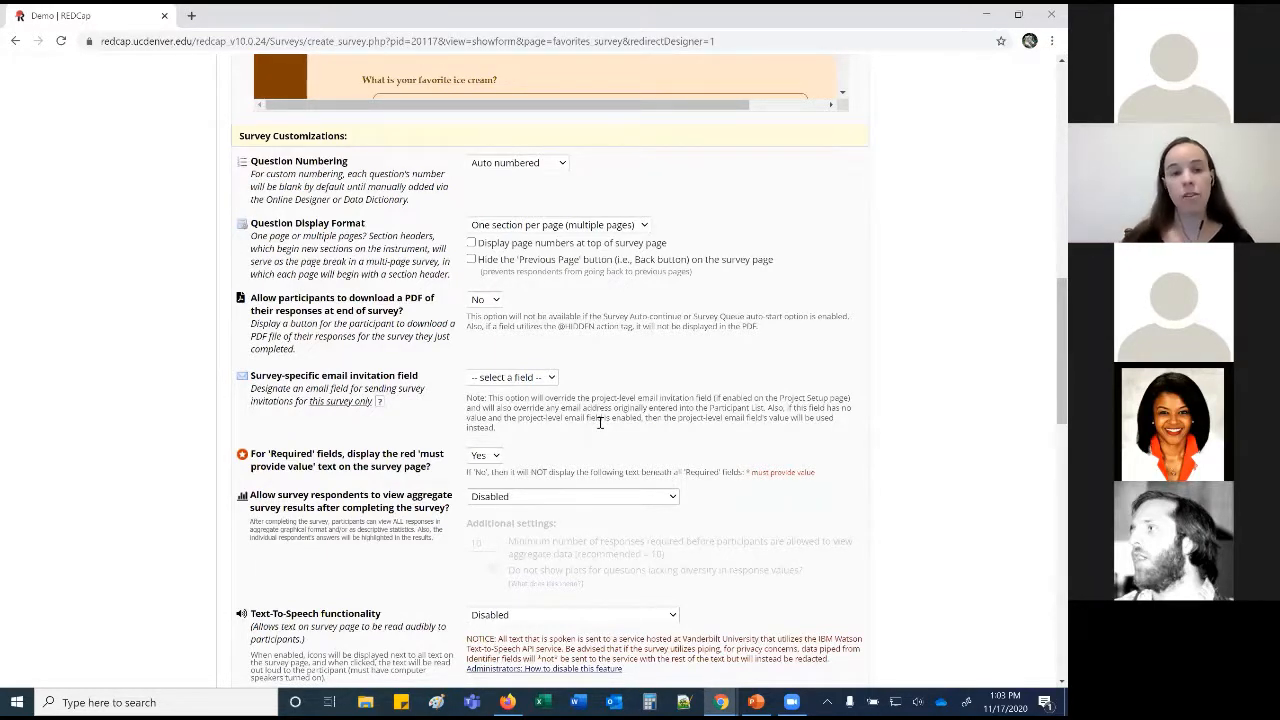
Set Text-To-Speech to Enabled, initially On but can be turned Off by participant.
scroll(600, 422, "down", 1)
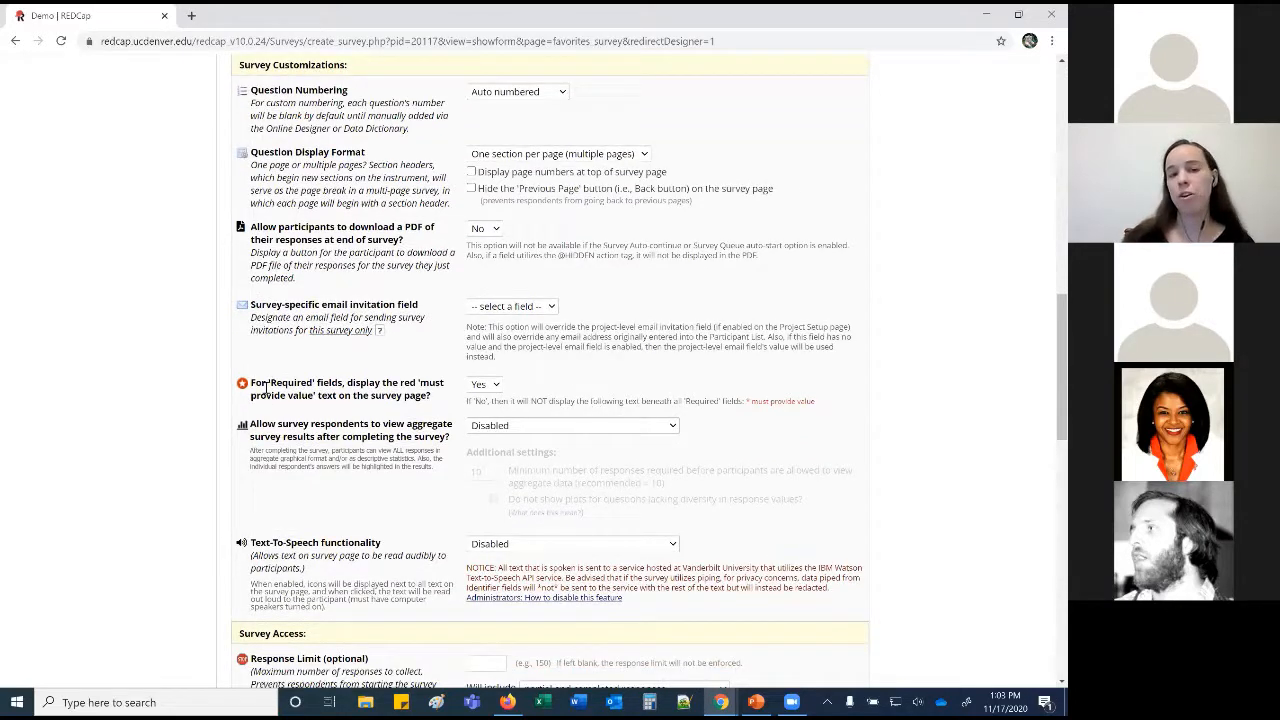
left_click_drag(816, 402, 745, 403)
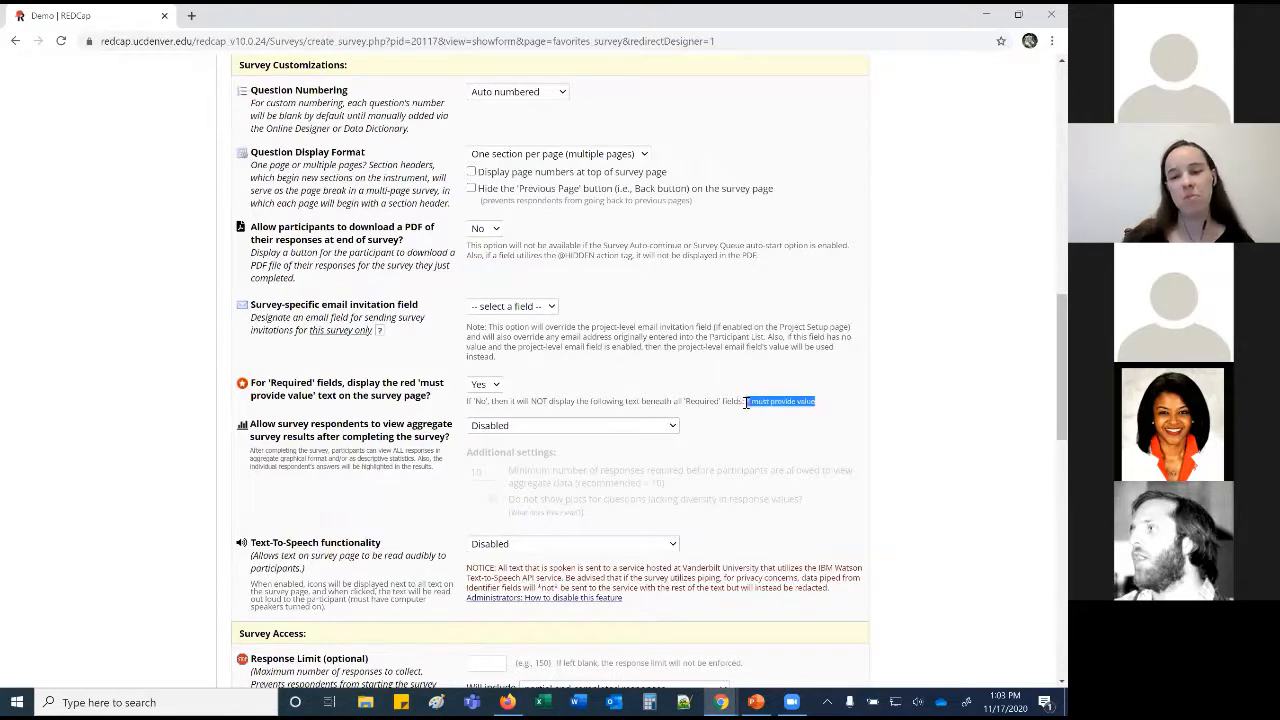
left_click(679, 455)
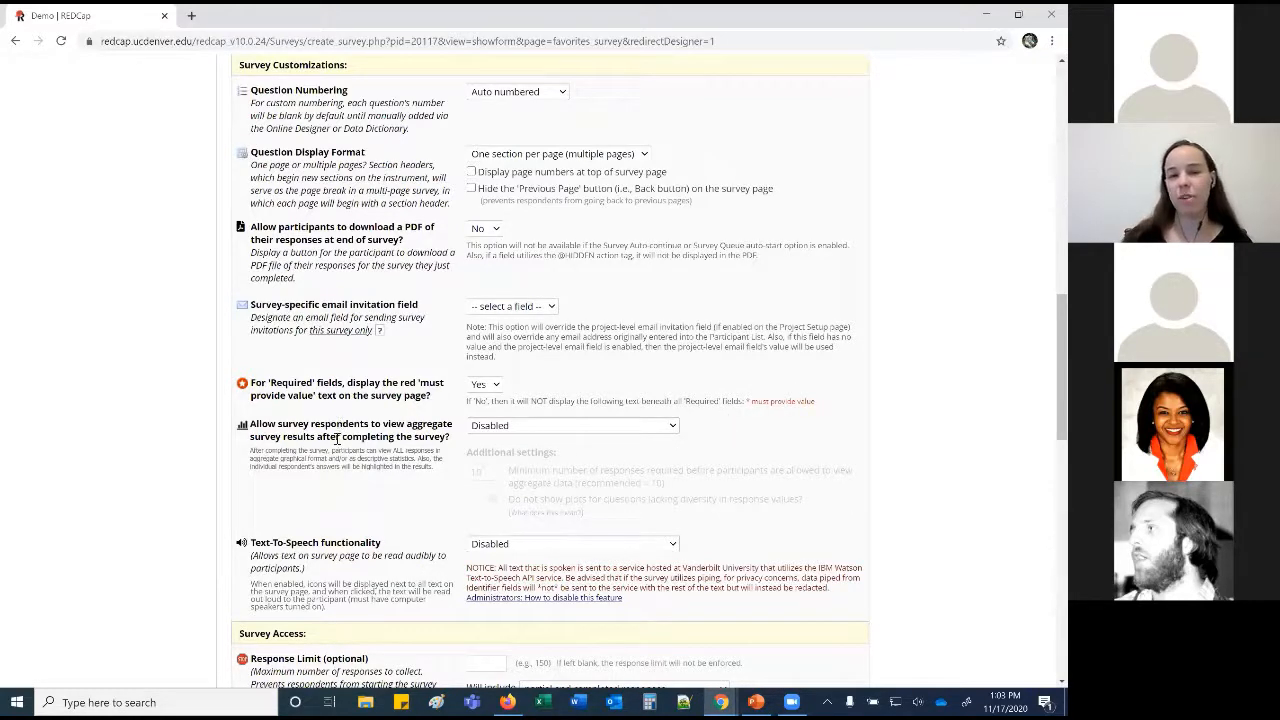
scroll(364, 448, "down", 3)
left_click(572, 260)
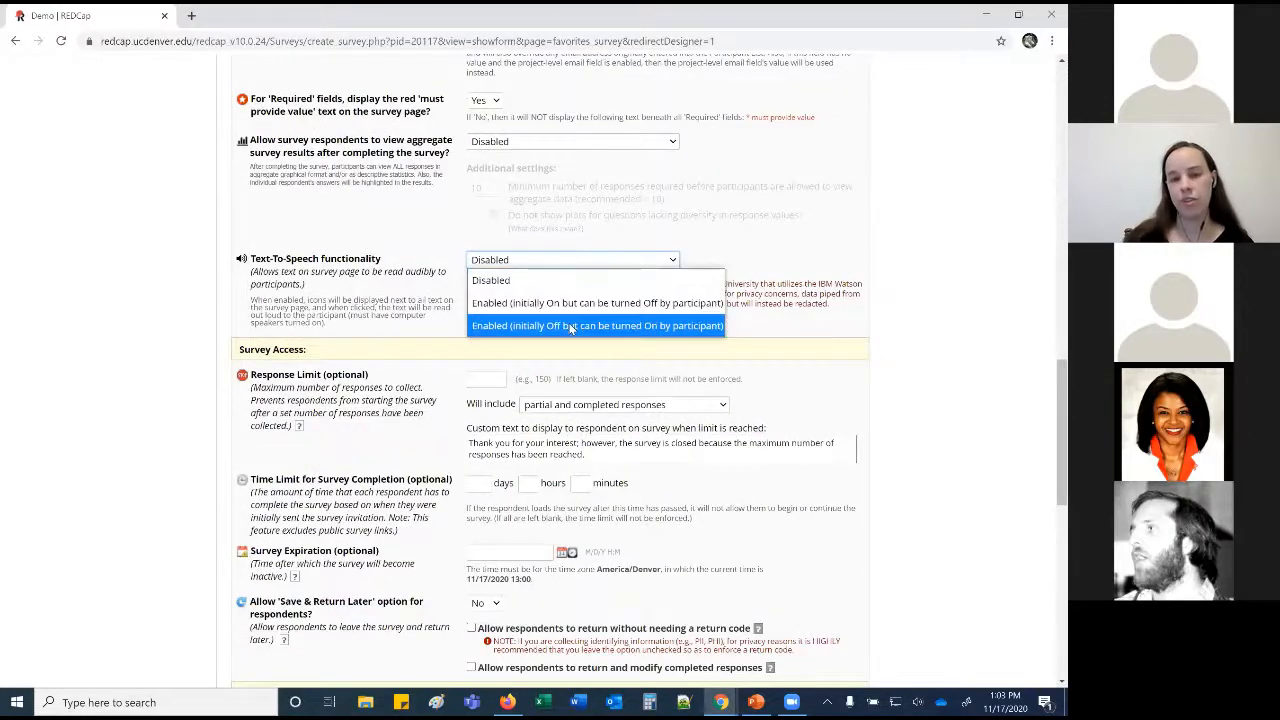
left_click(576, 303)
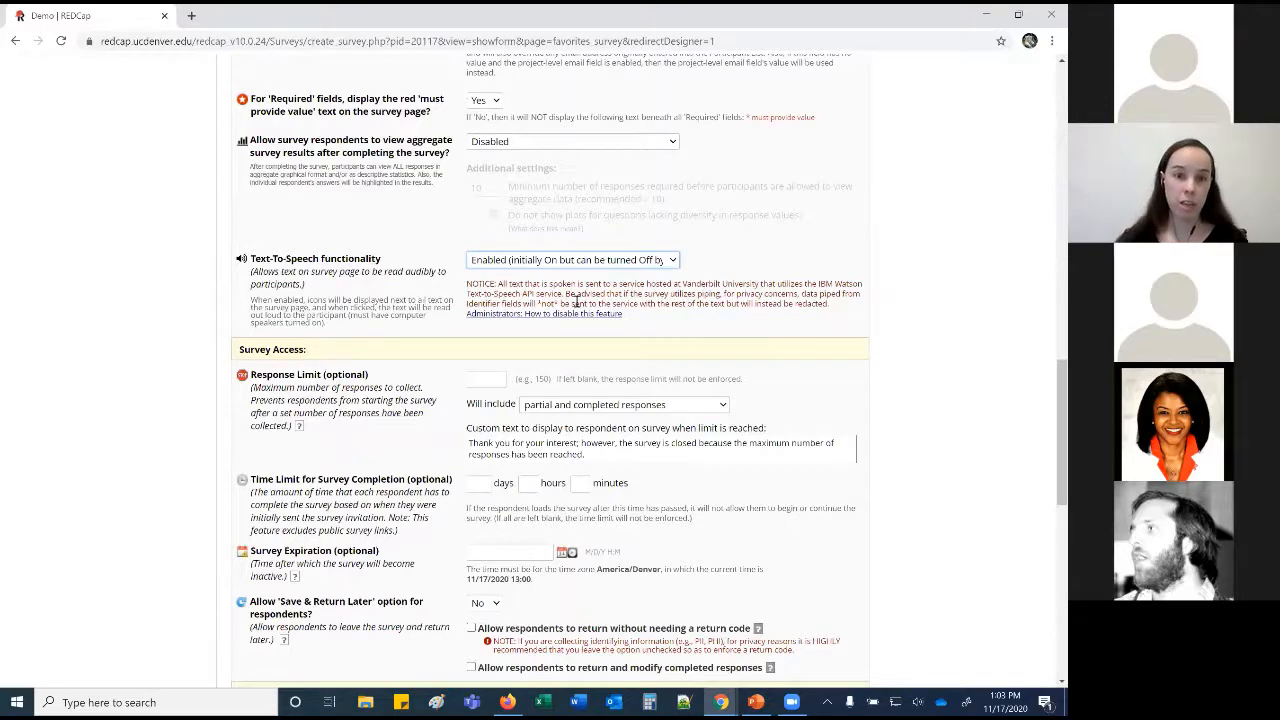
scroll(576, 303, "down", 2)
left_click(487, 239)
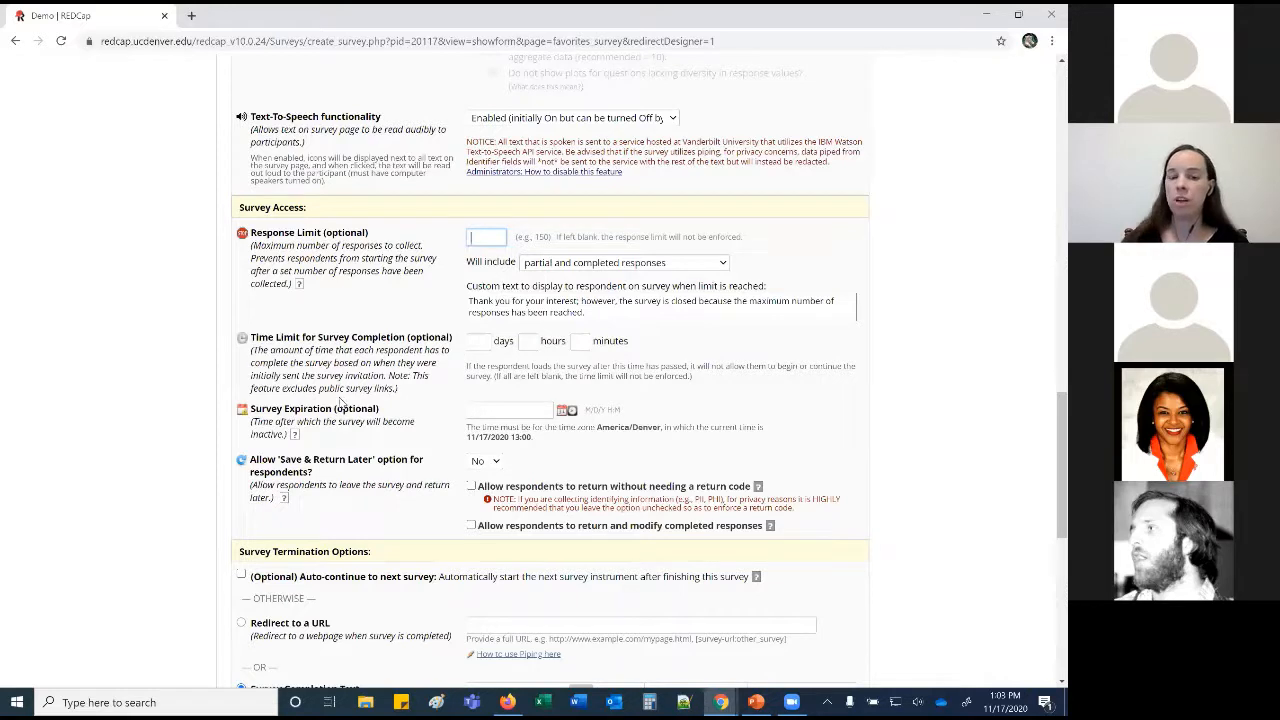
Leave the completion time limit and survey expiration date empty.
left_click(481, 344)
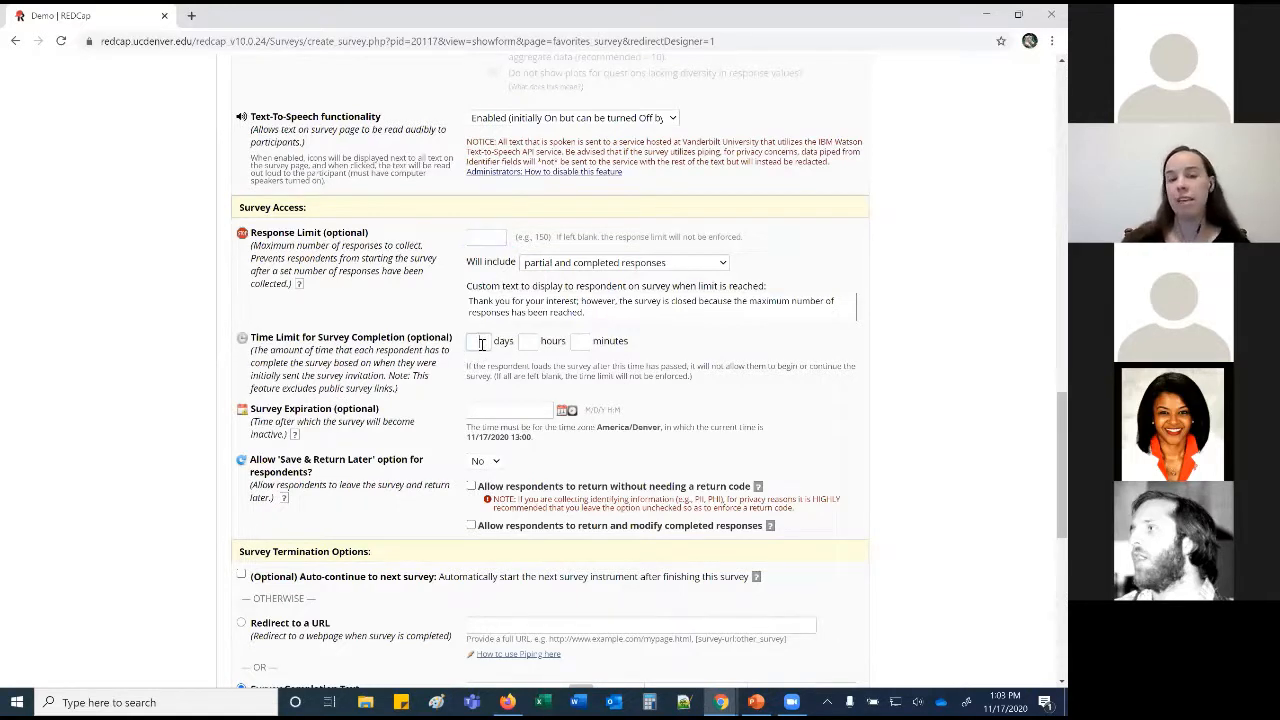
left_click(487, 410)
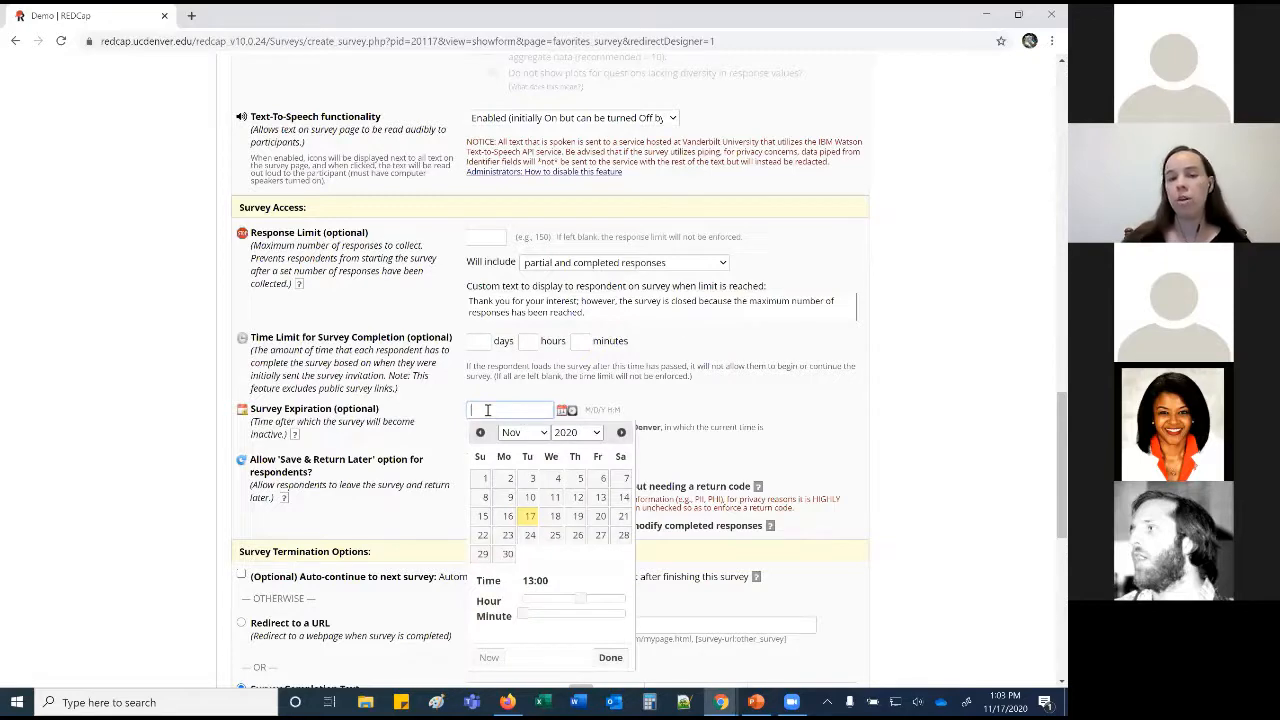
left_click(370, 438)
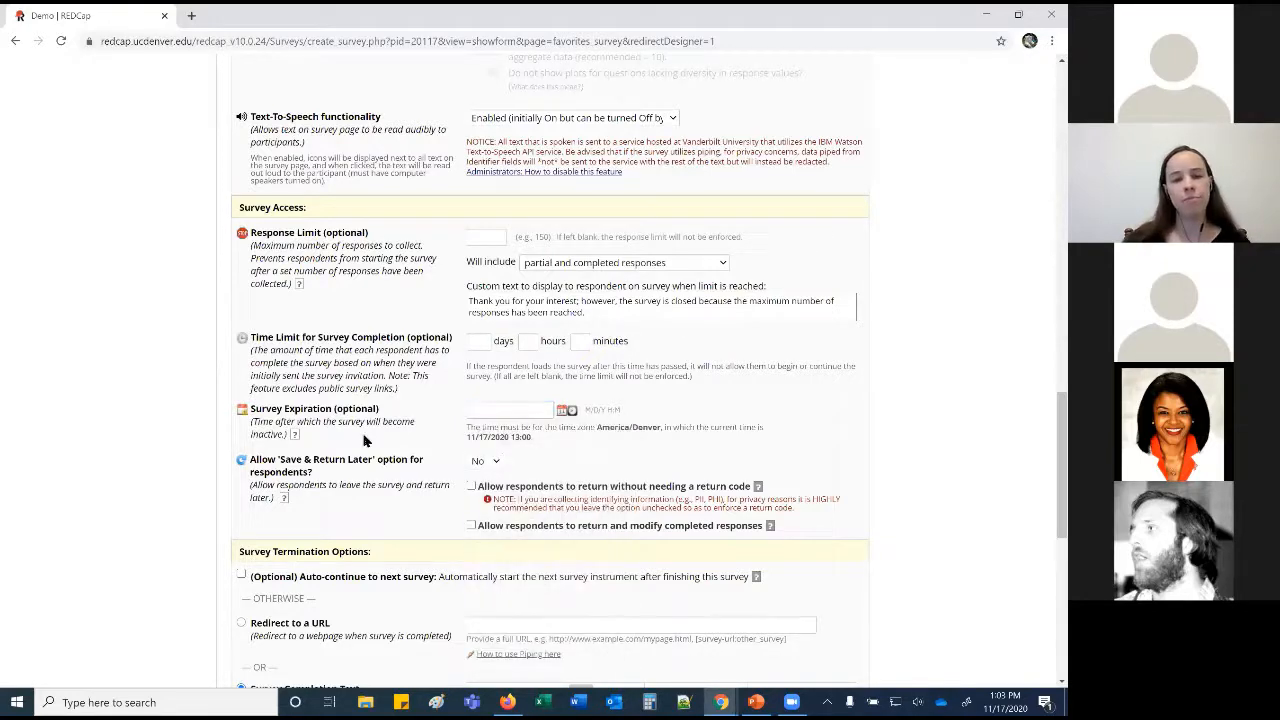
Set Save & Return Later to Yes and the termination option to Redirect to a URL.
scroll(354, 478, "down", 1)
left_click(488, 390)
left_click(495, 430)
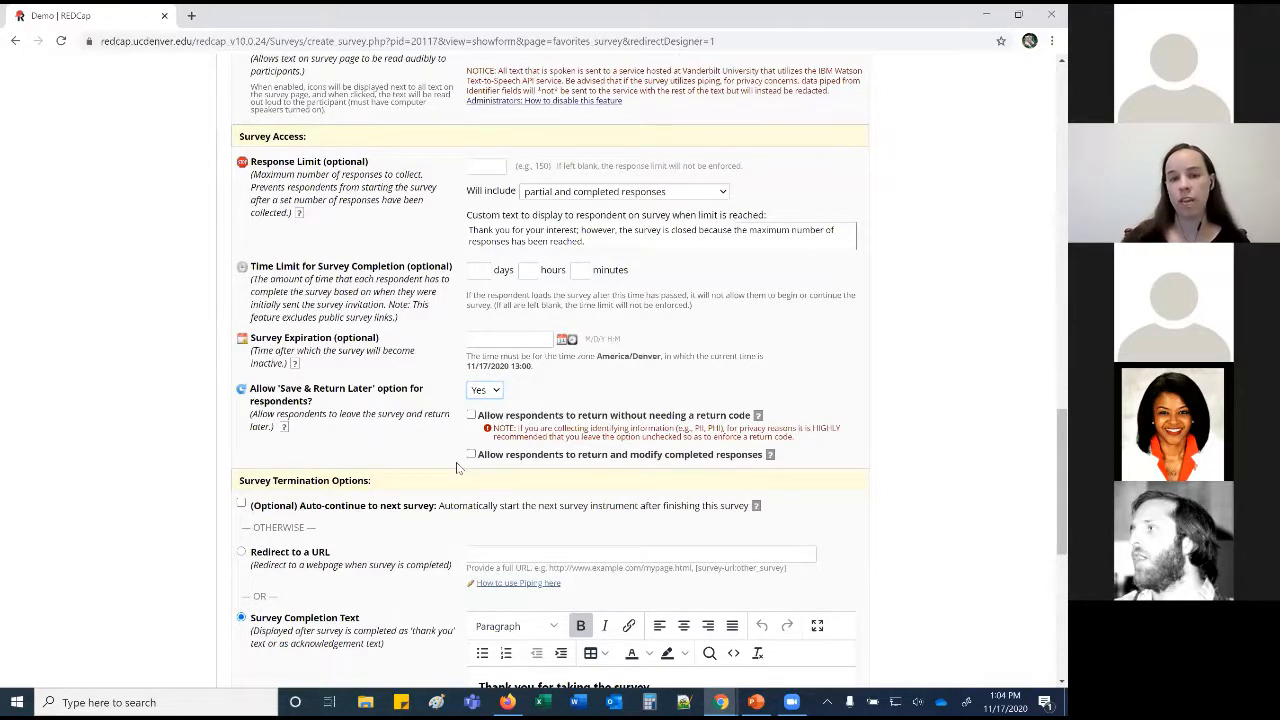
scroll(456, 470, "down", 3)
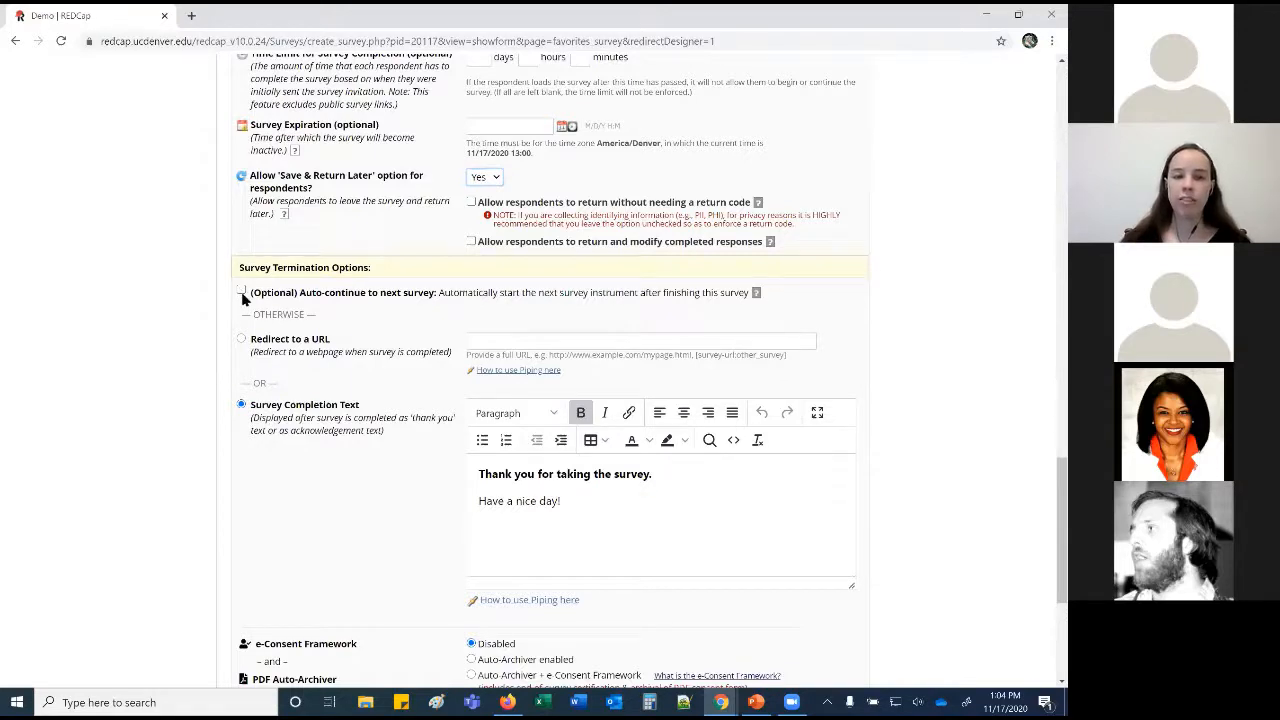
left_click(241, 340)
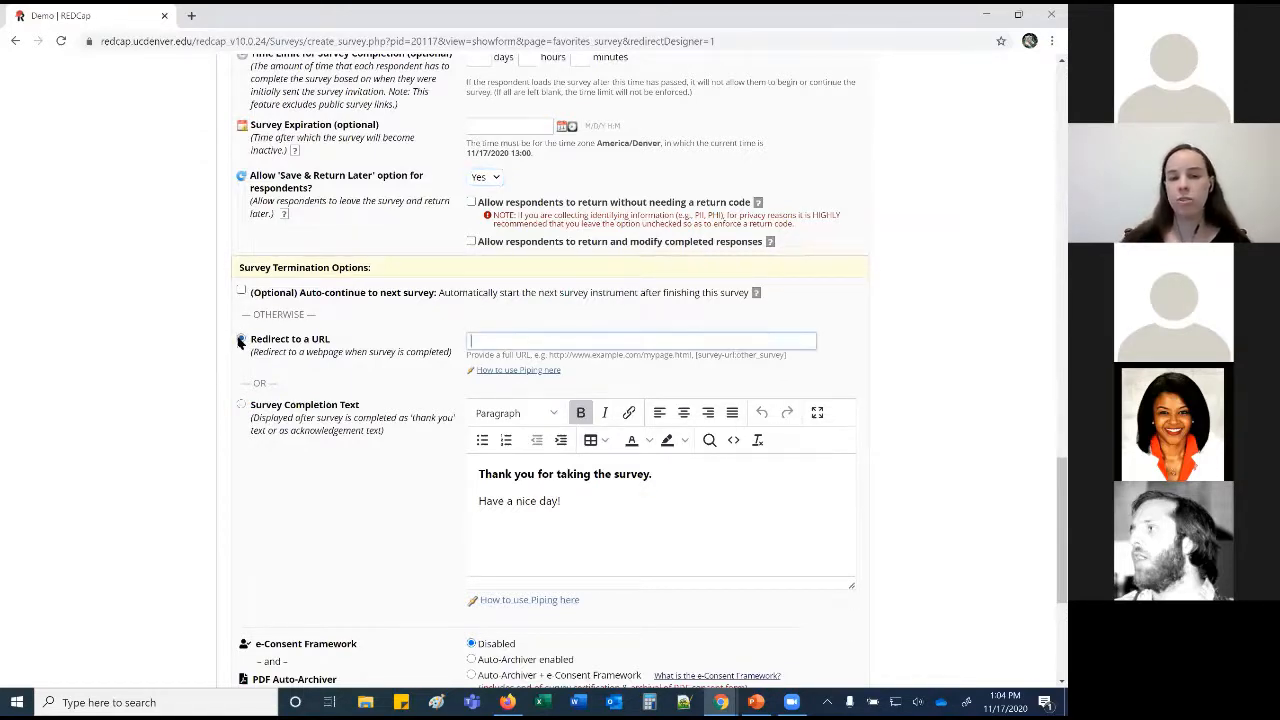
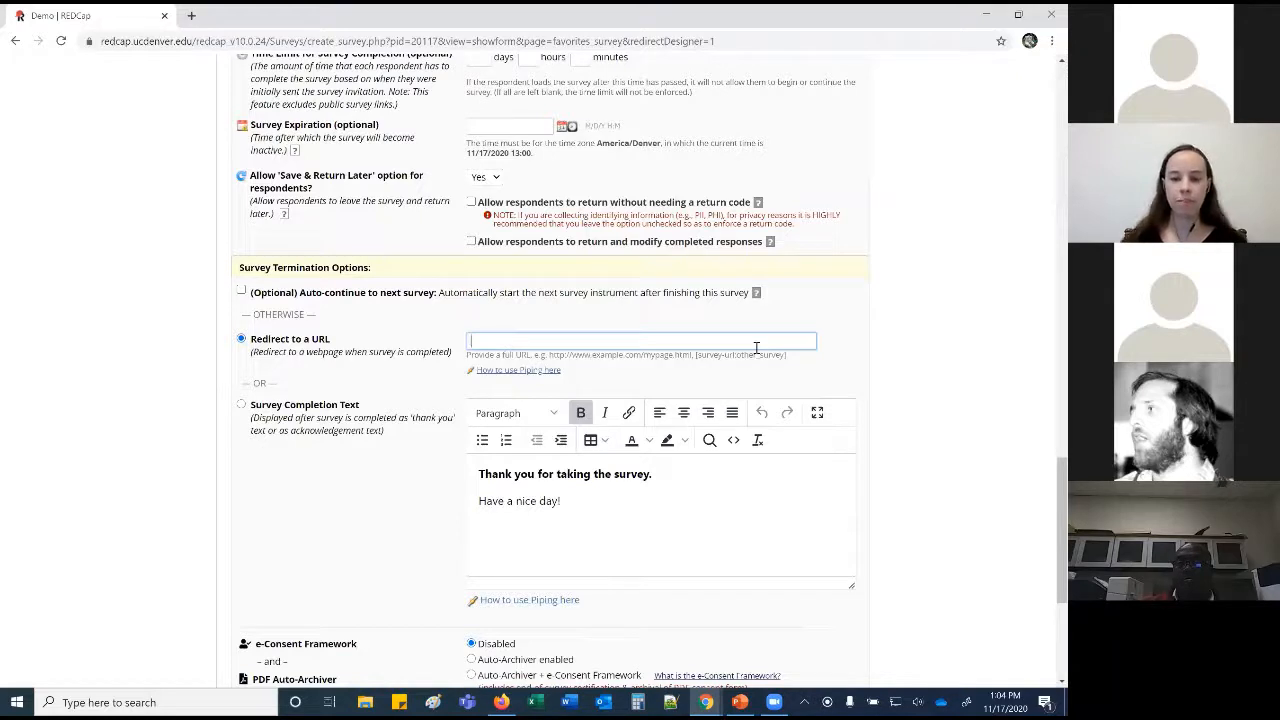
Switch the survey ending from a redirect to Survey Completion Text and save the settings.
left_click(619, 517)
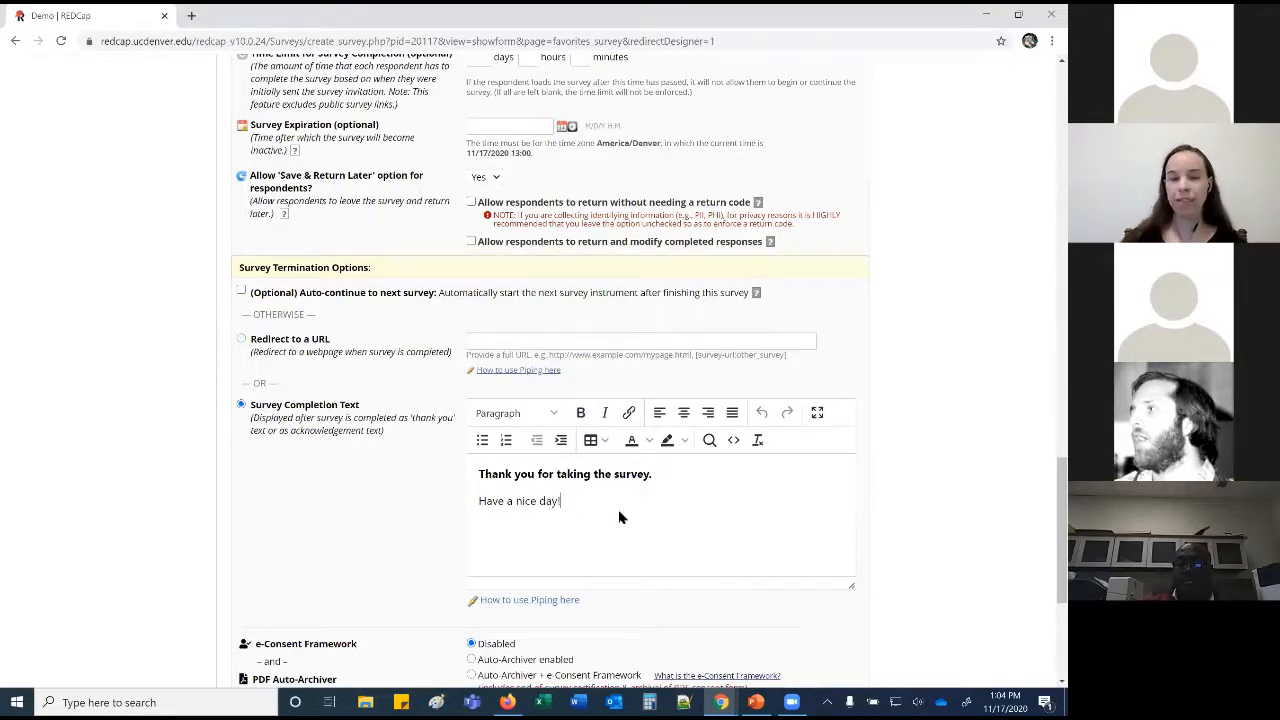
scroll(619, 517, "down", 3)
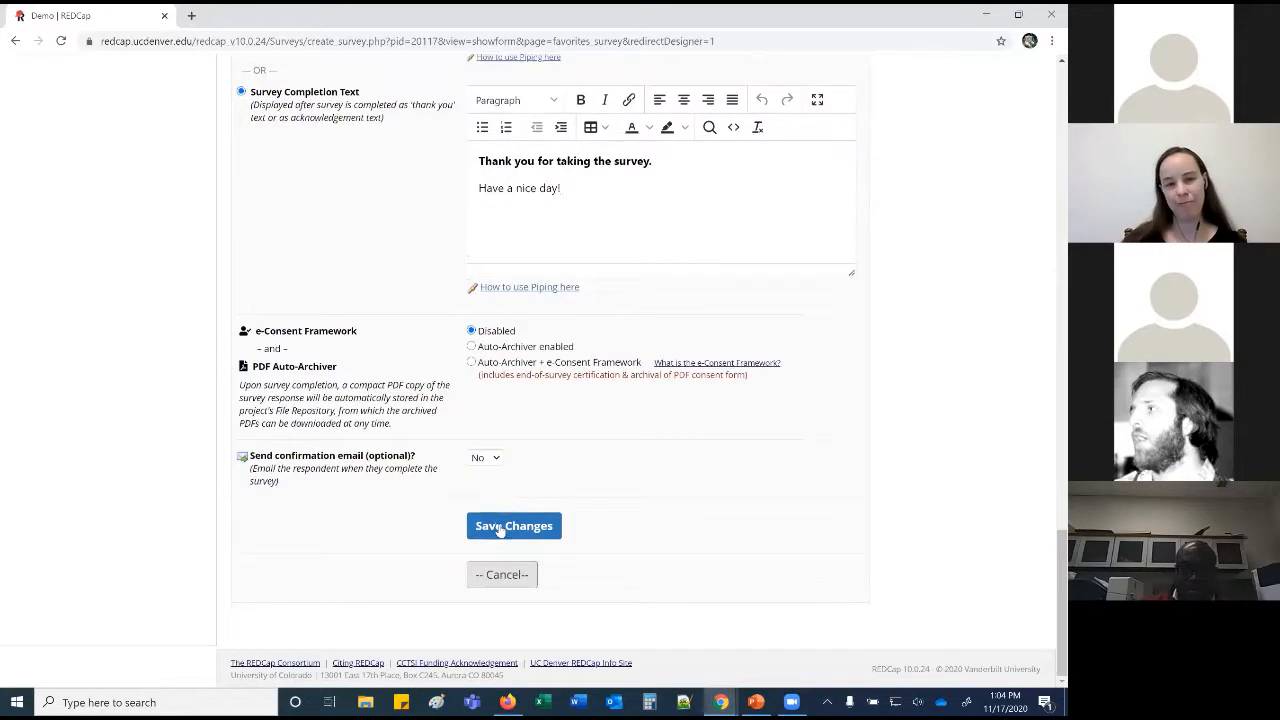
left_click(500, 530)
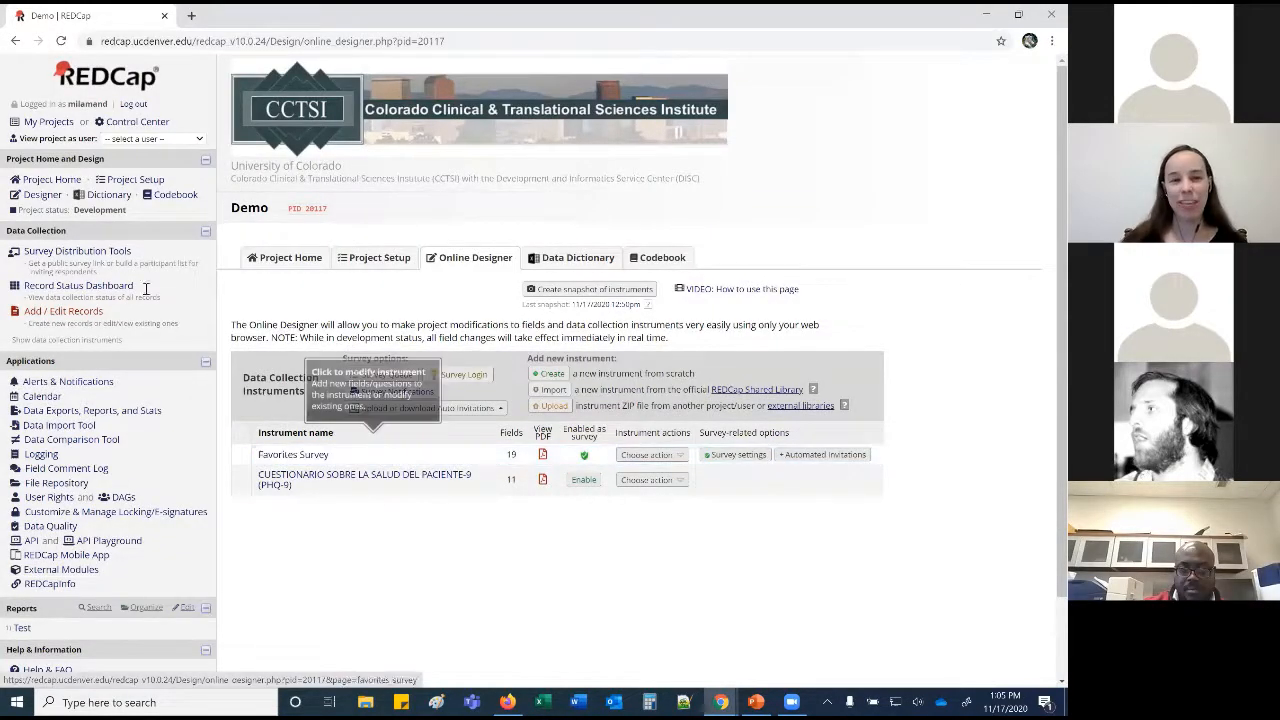
Go to Survey Distribution Tools and open the public survey link in a new tab.
left_click(107, 257)
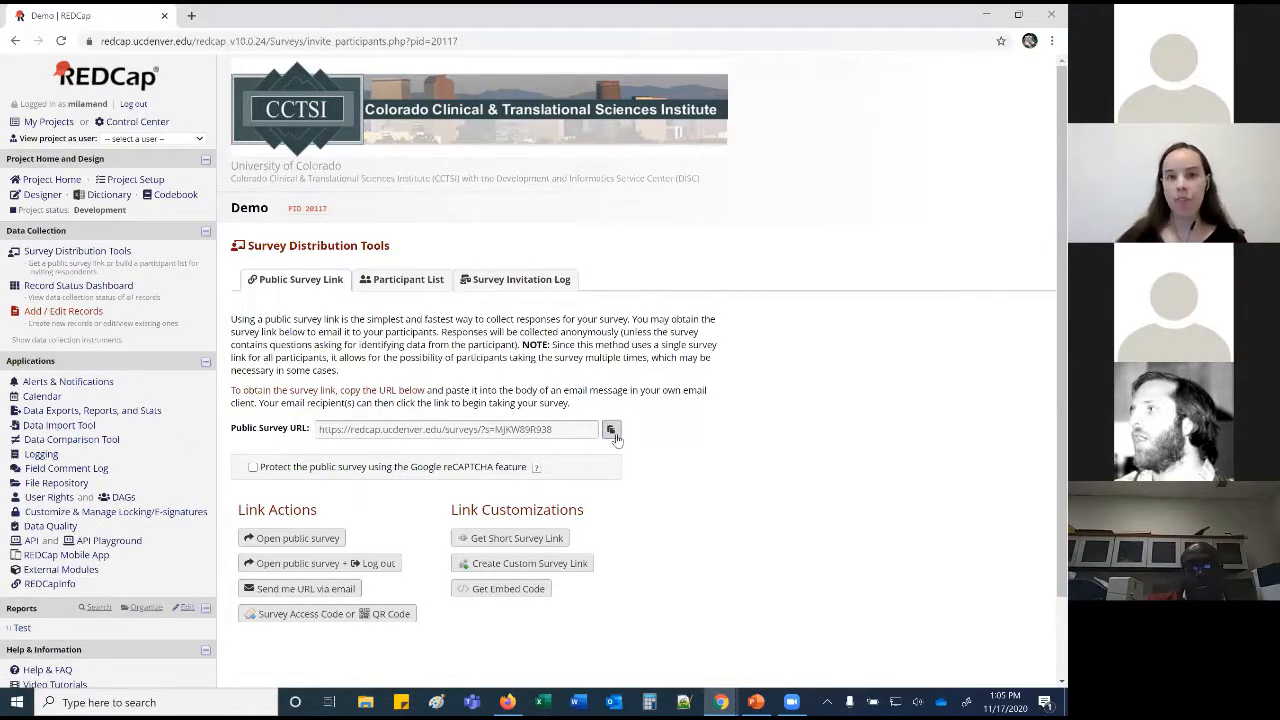
left_click(302, 538)
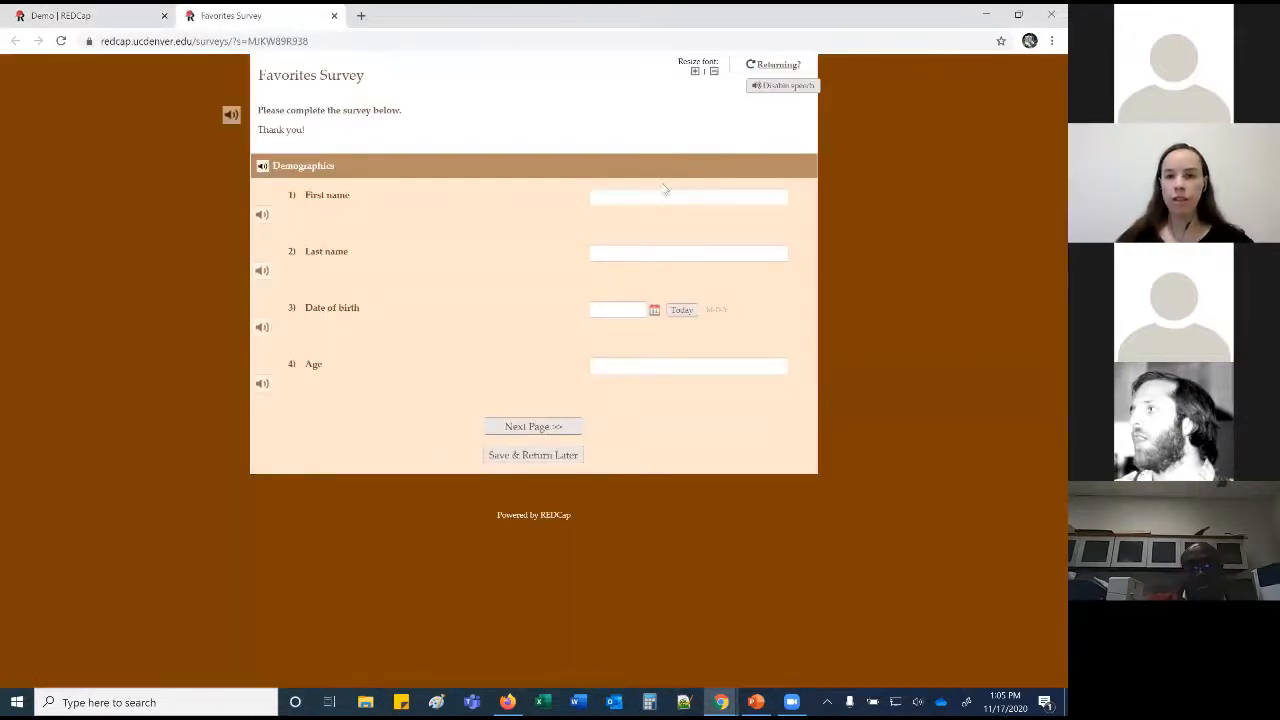
Fill page one with first and last name, today's date of birth and age 33.
left_click(650, 197)
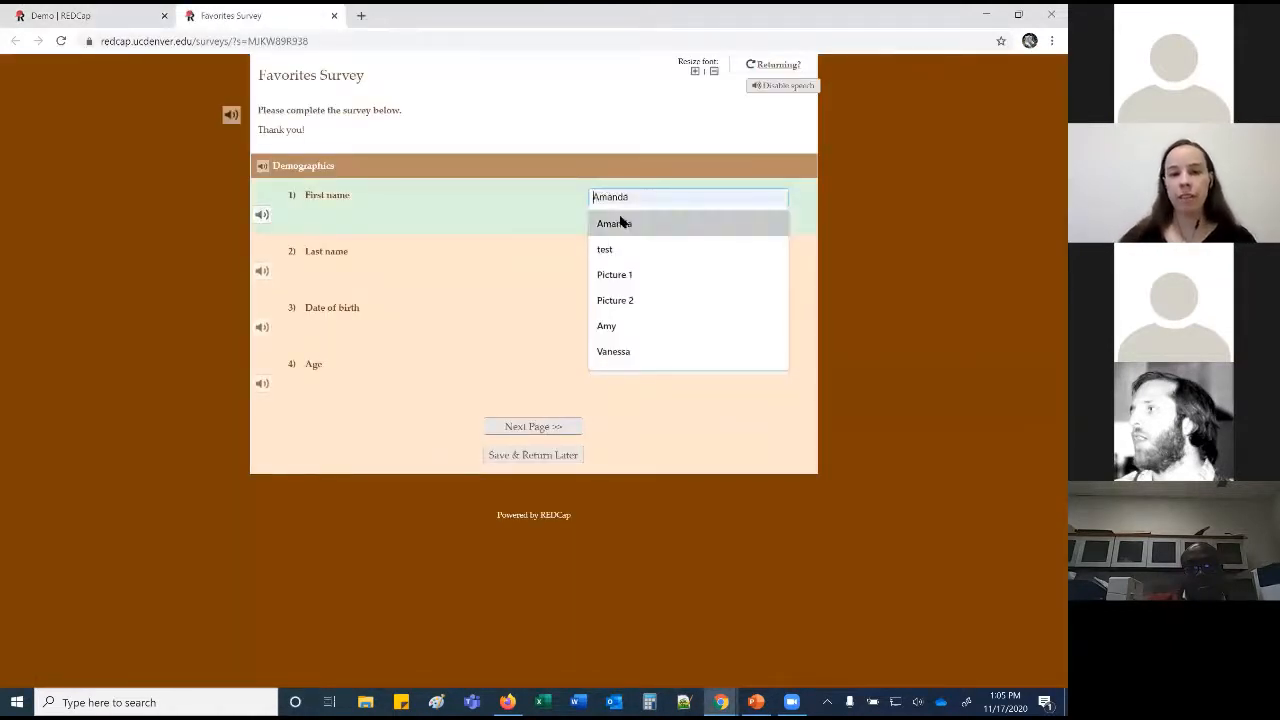
left_click(615, 223)
left_click(617, 253)
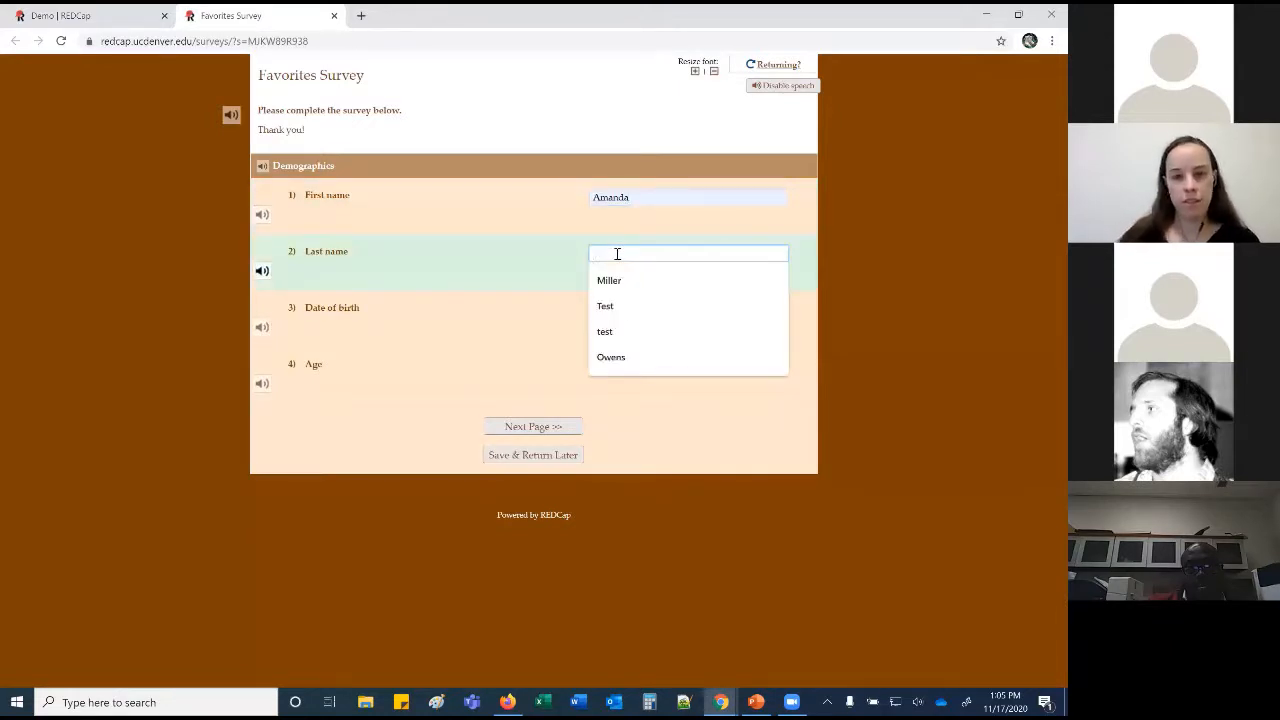
left_click(610, 281)
left_click(681, 310)
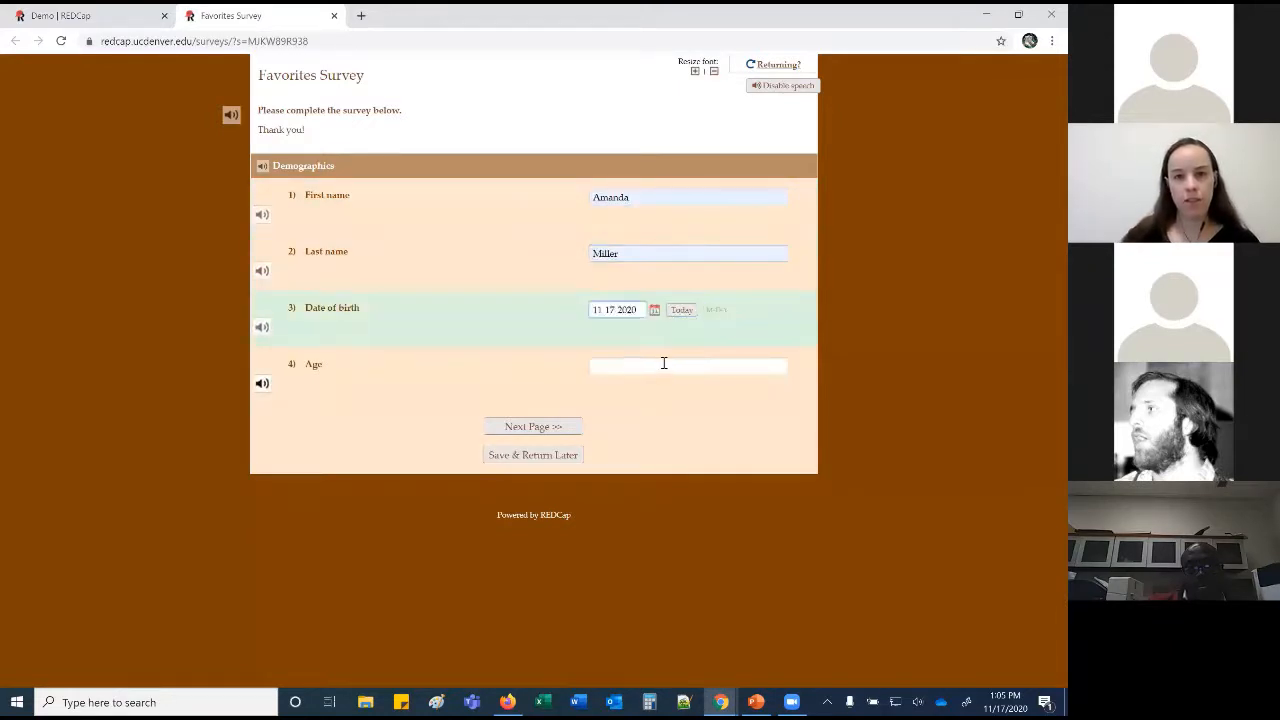
left_click(663, 363)
type("33")
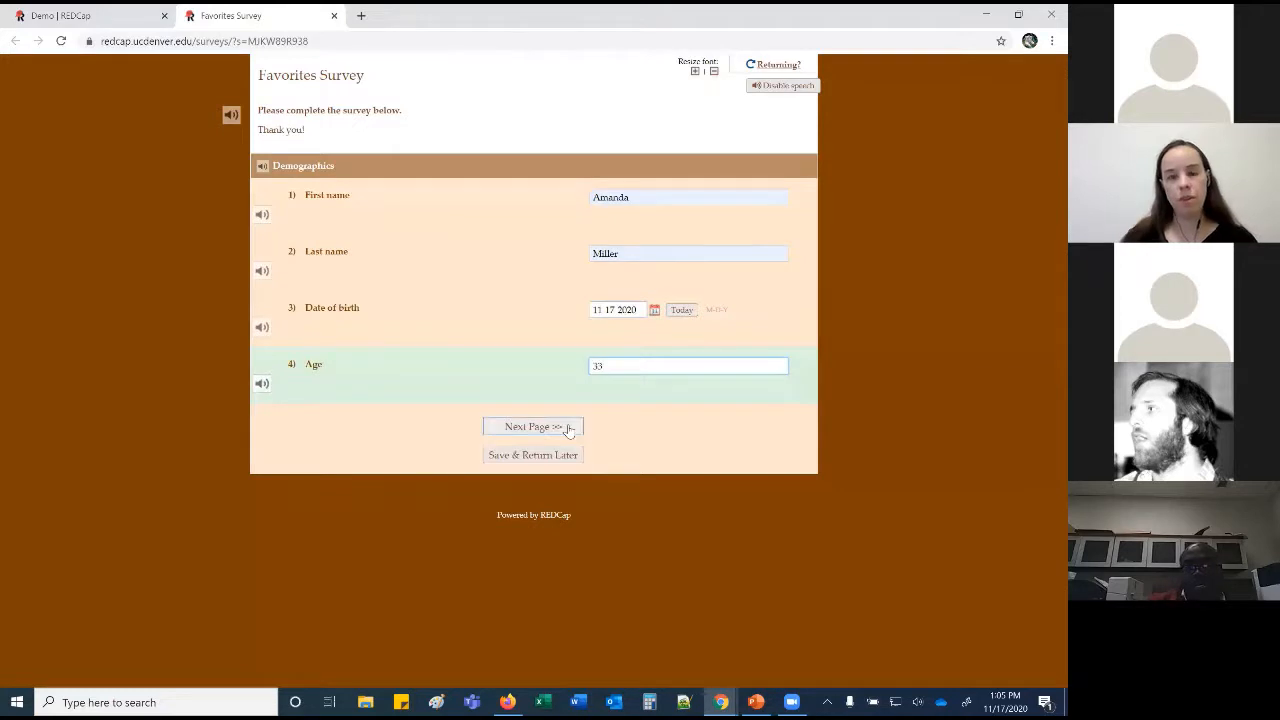
left_click(567, 424)
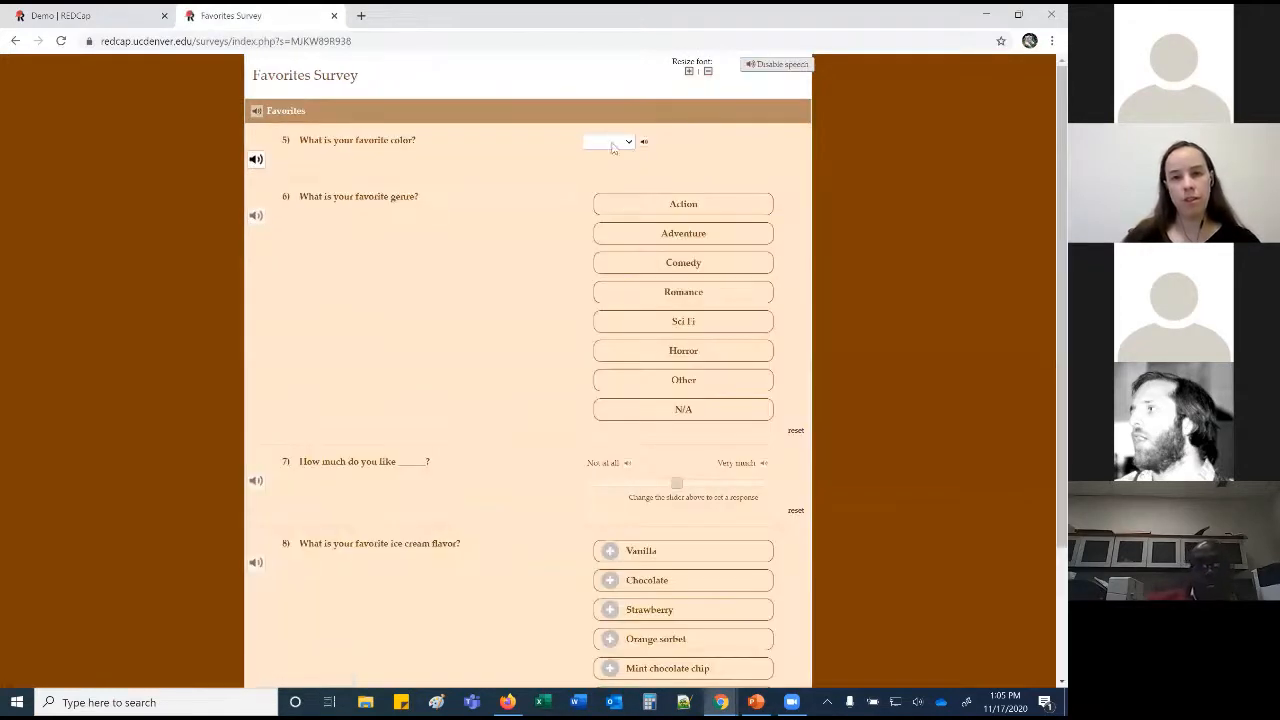
Answer favourite colour White, genre Action with a high rating, and Vanilla, Chocolate, Strawberry ice cream.
left_click(627, 143)
left_click(605, 229)
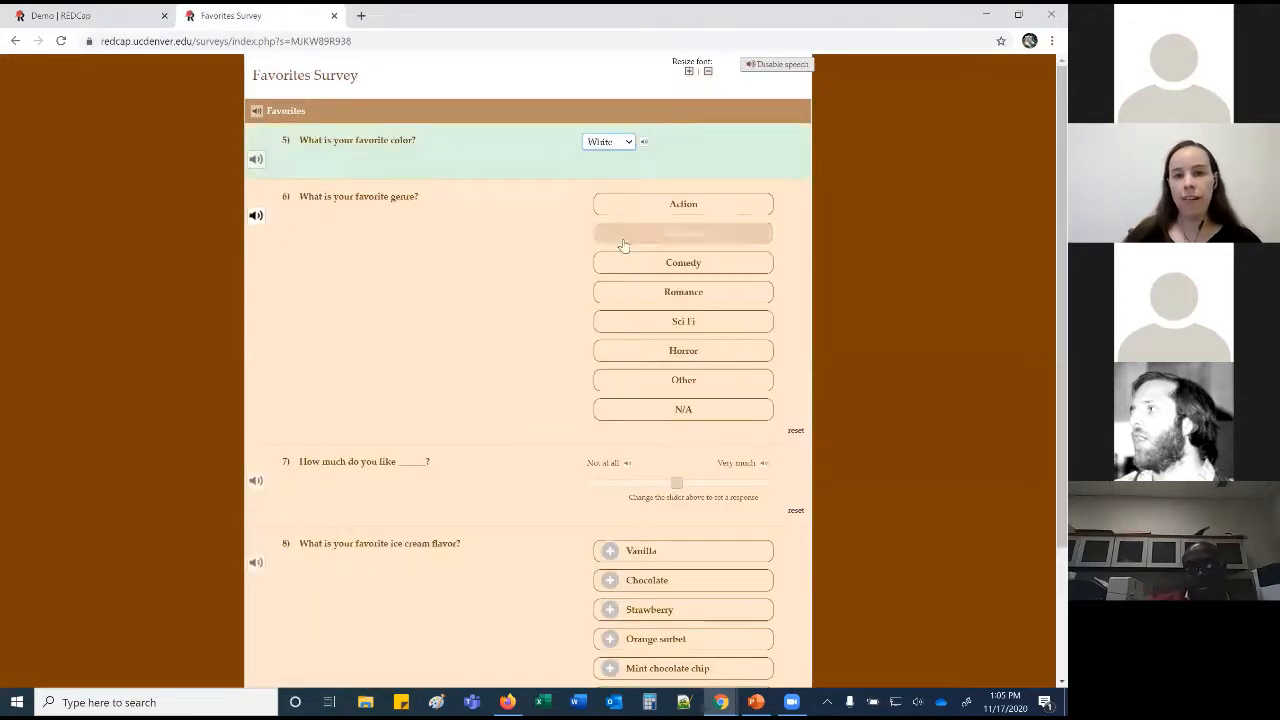
left_click(690, 206)
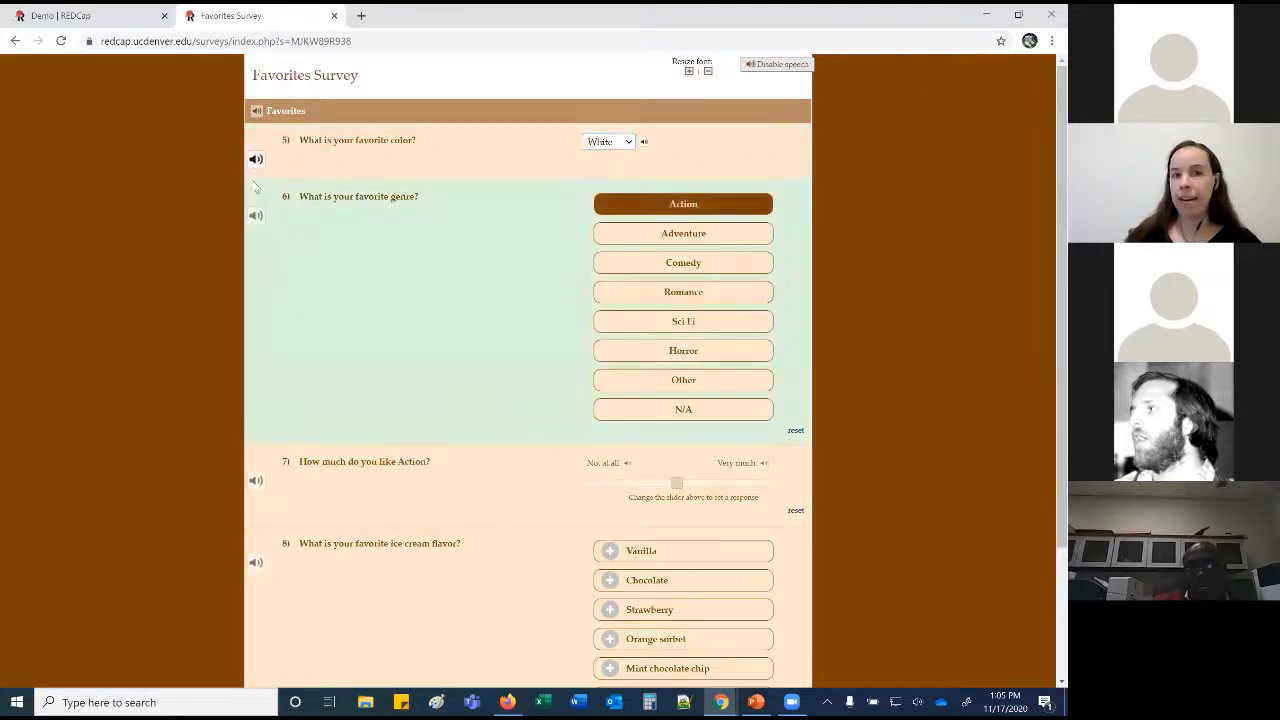
left_click(690, 477)
left_click(736, 484)
scroll(593, 363, "down", 3)
left_click(610, 382)
left_click(610, 411)
left_click(610, 441)
left_click(632, 579)
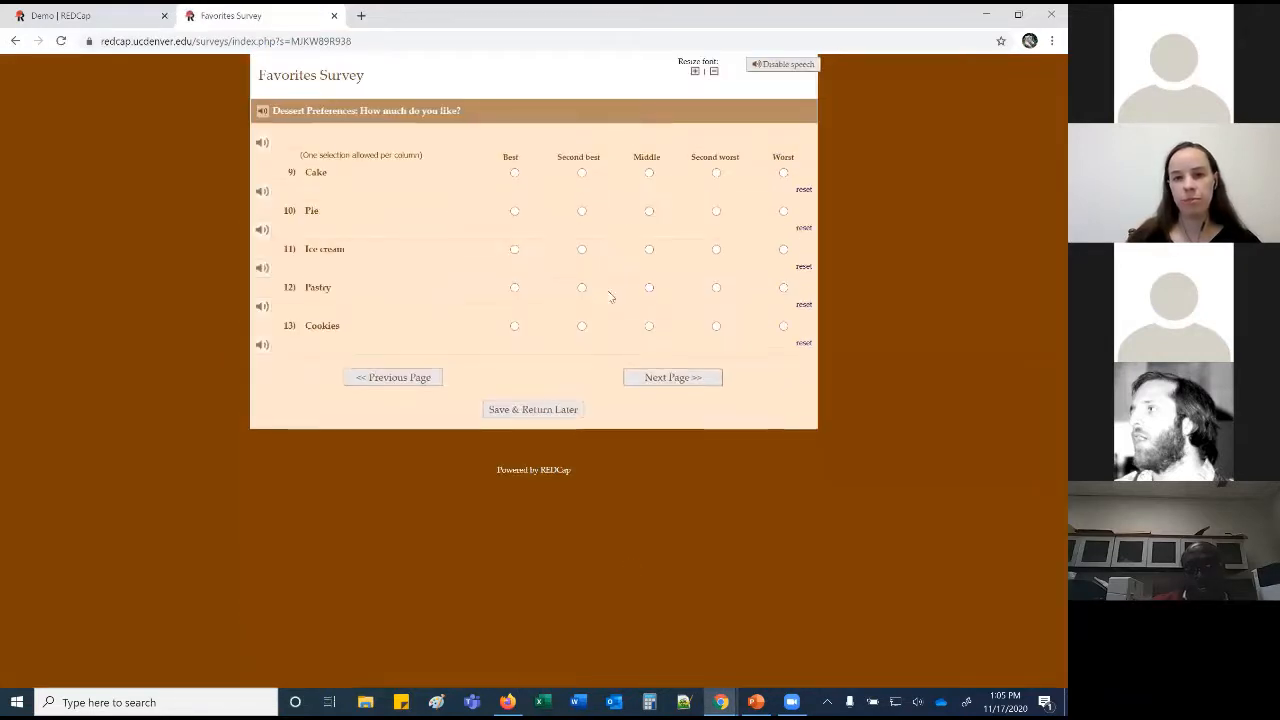
Rank desserts: Cake best, Pie second, Ice cream middle, Cookies second worst, Pastry worst.
left_click(514, 173)
left_click(514, 211)
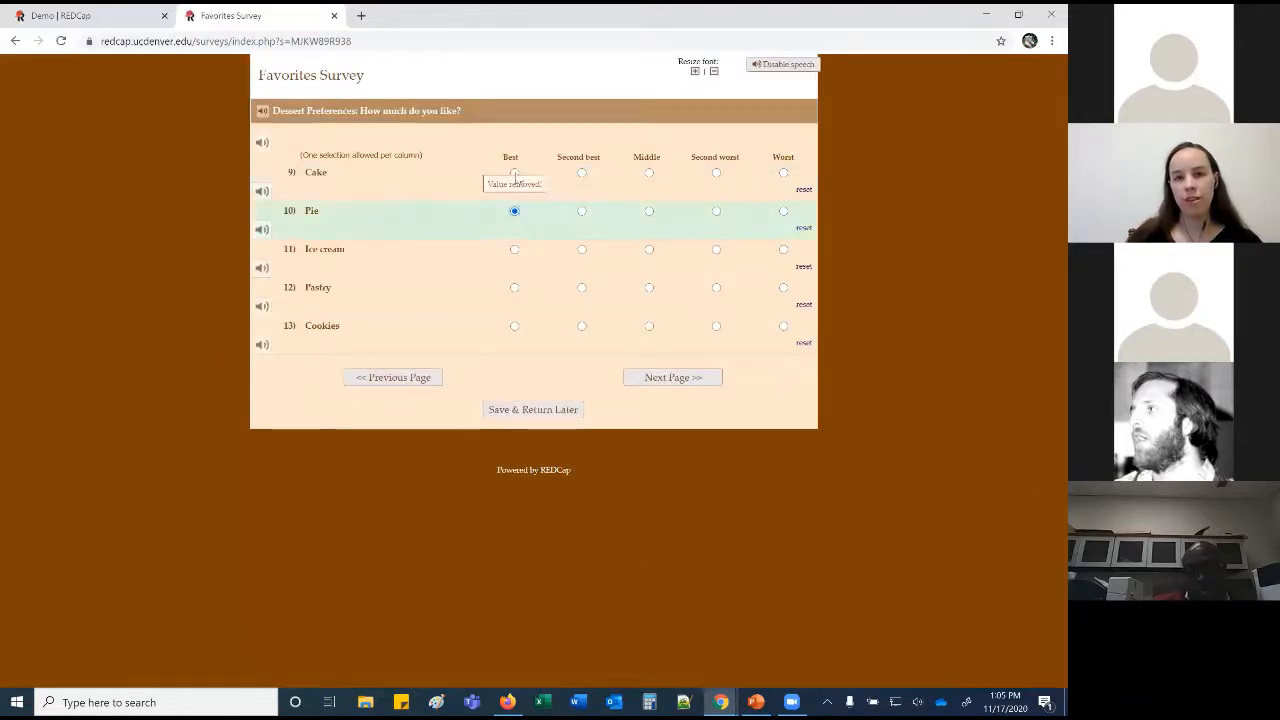
left_click(514, 173)
left_click(514, 211)
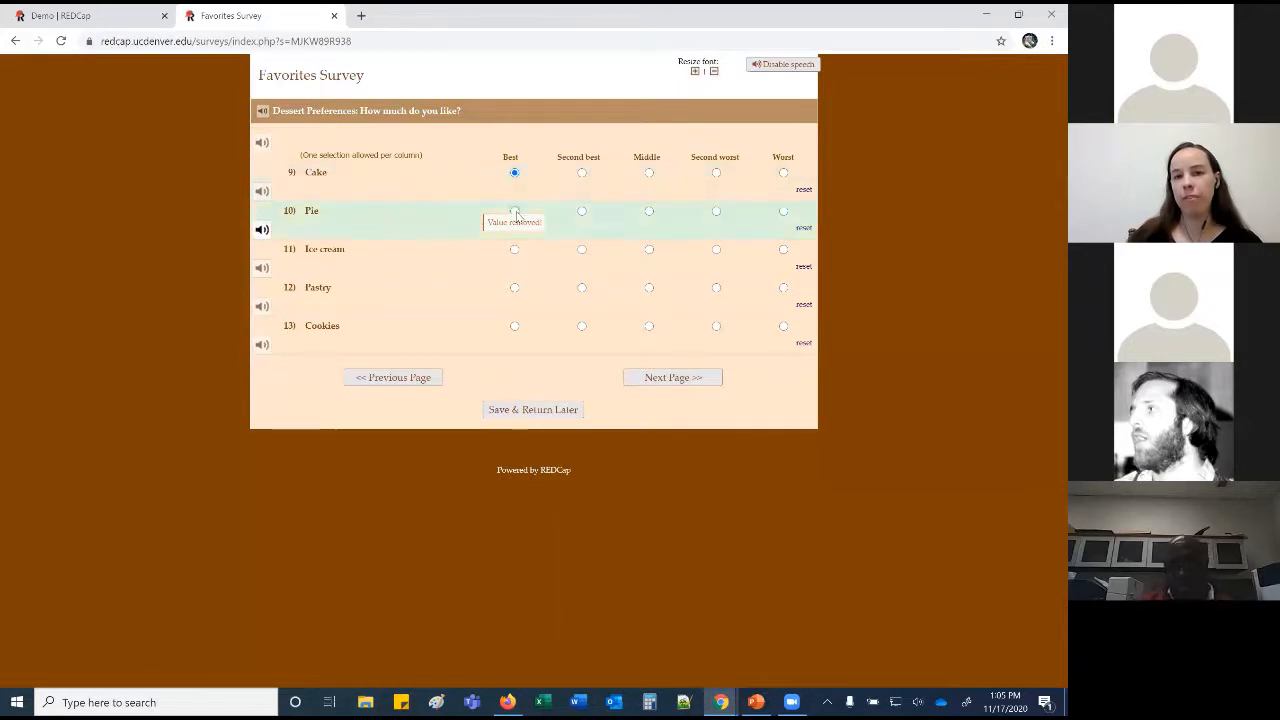
left_click(514, 173)
left_click(582, 211)
left_click(649, 250)
left_click(716, 288)
left_click(716, 326)
left_click(783, 288)
left_click(693, 380)
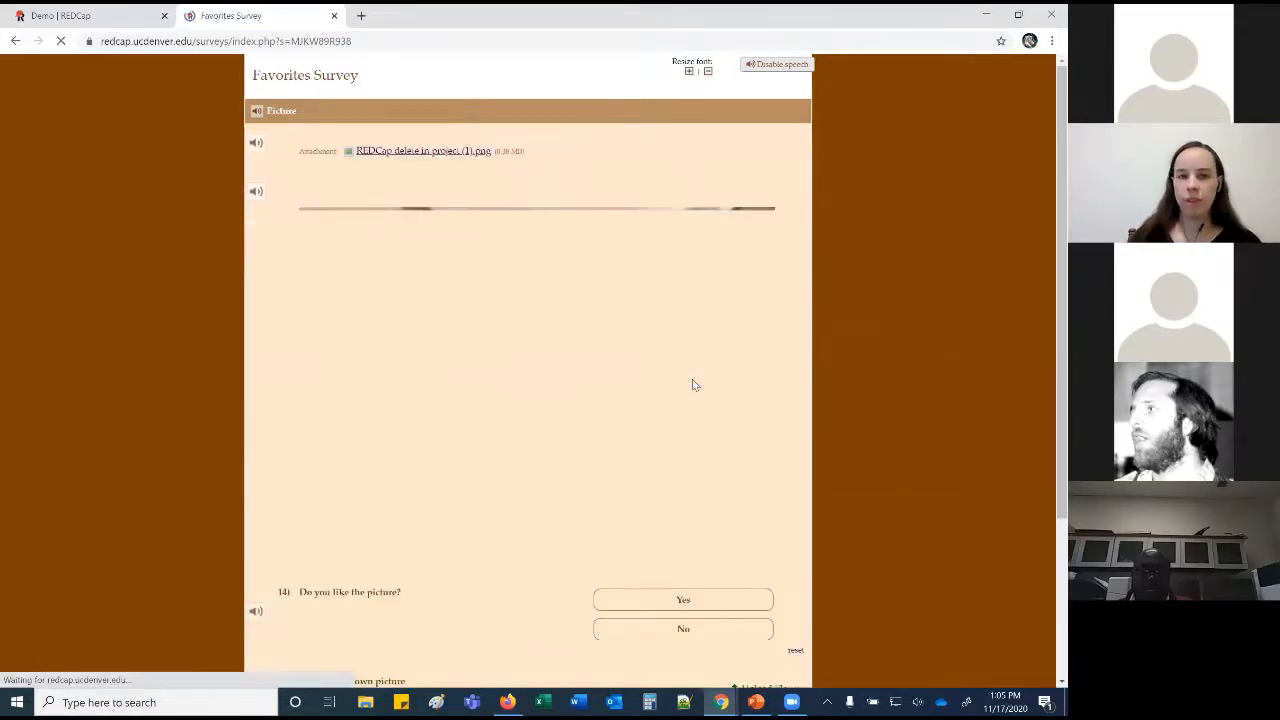
Answer Yes on the Picture page, draw an X signature, submit, and close the survey tab.
scroll(660, 325, "down", 3)
left_click(665, 386)
left_click(757, 531)
mouse_move(497, 340)
left_mouse_down()
mouse_move(569, 375)
mouse_move(502, 378)
left_mouse_up()
left_click(405, 433)
left_click(652, 633)
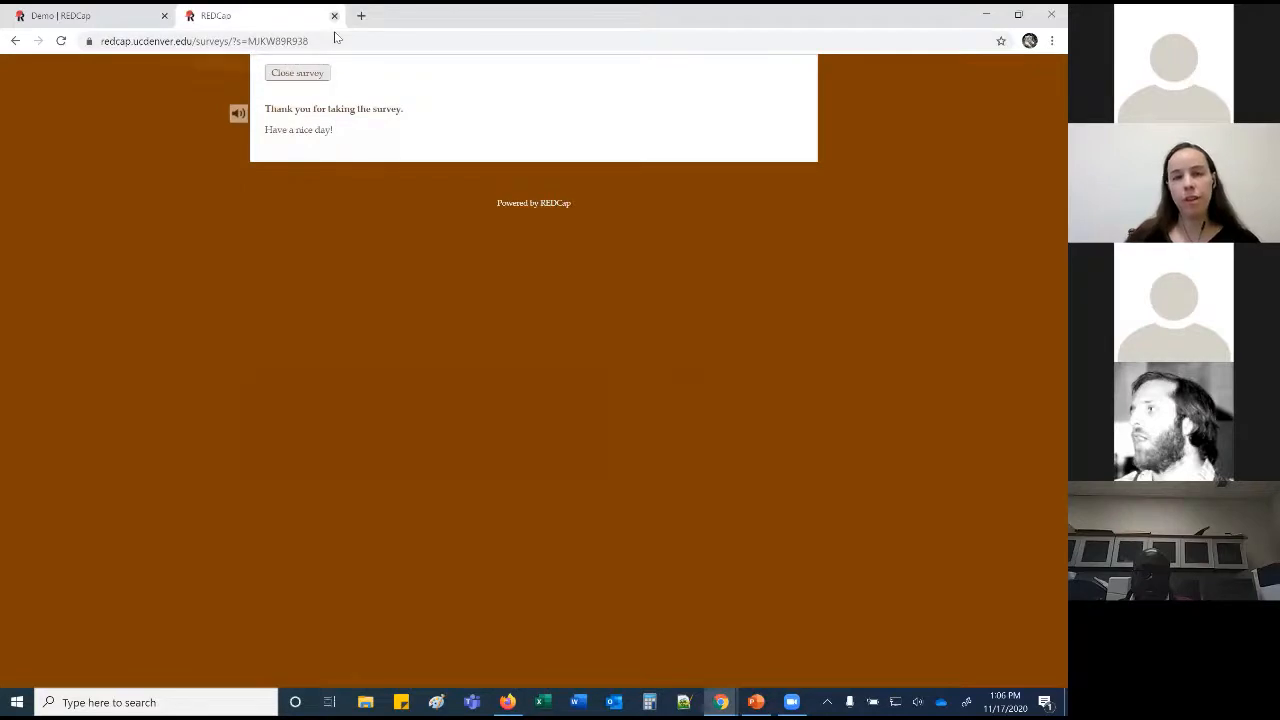
left_click(334, 15)
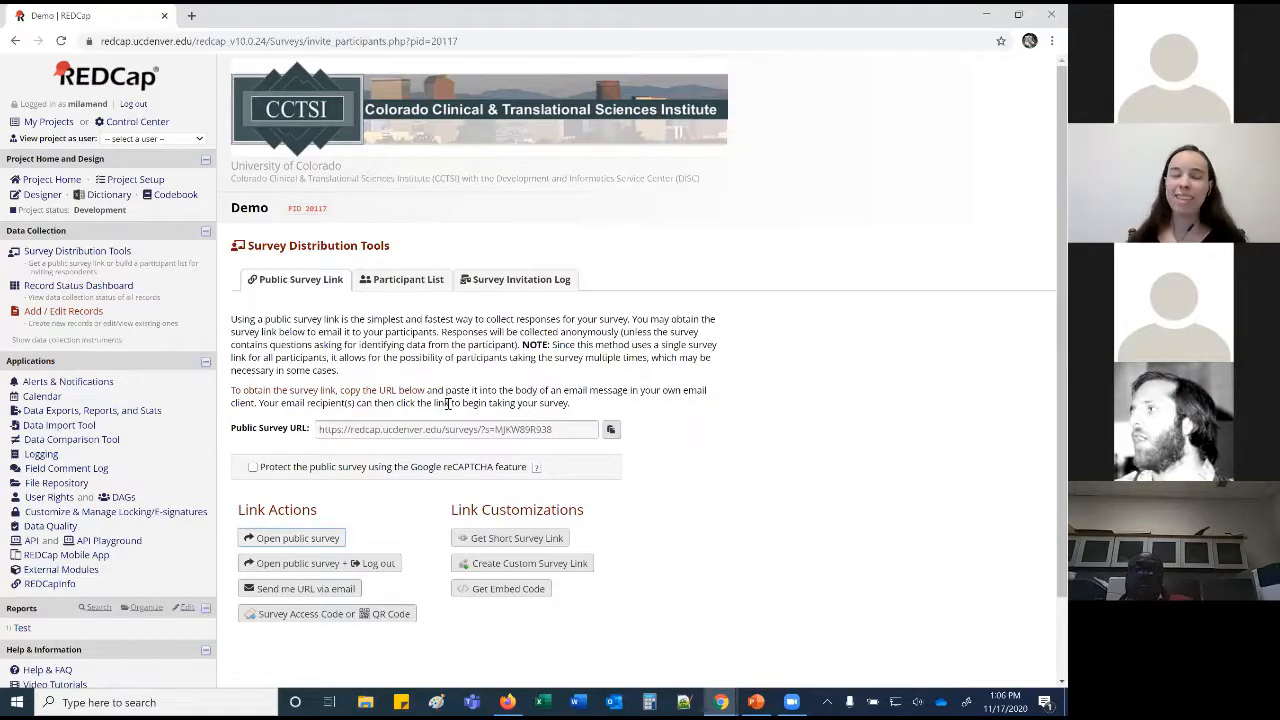
Add the participant's e-mail address to the Favorites Survey Participant List.
left_click(440, 288)
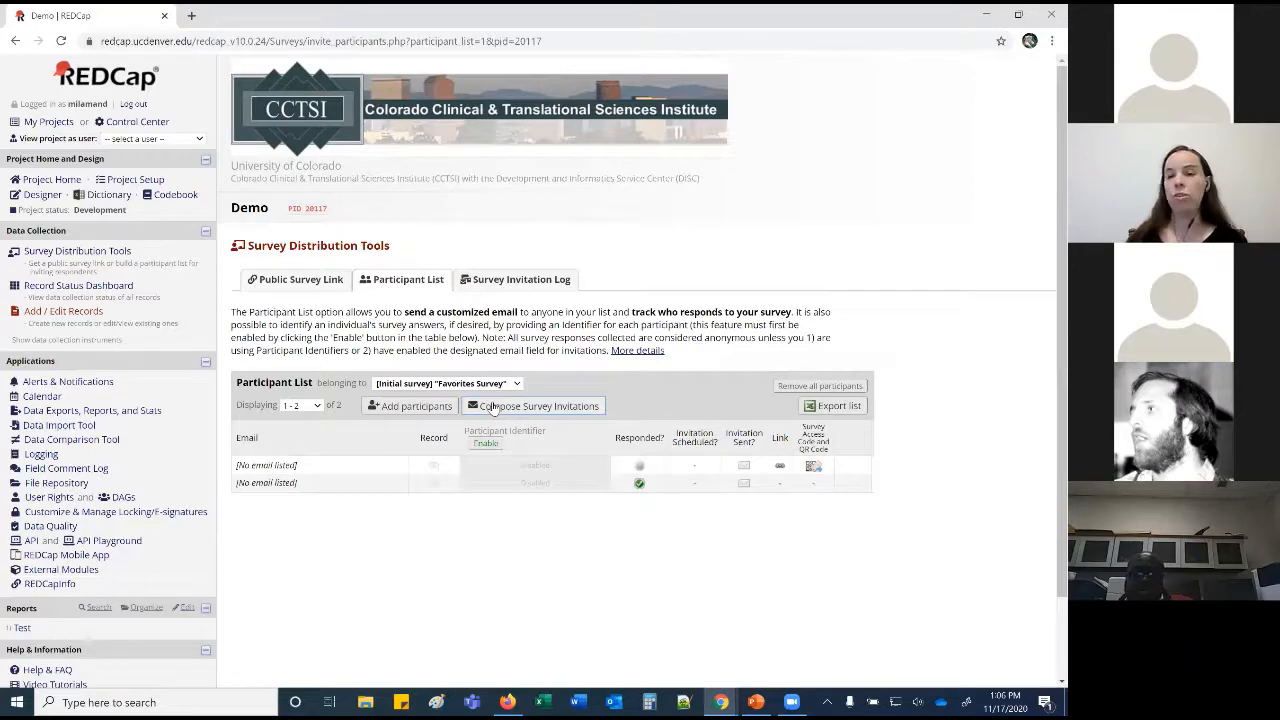
left_click(440, 410)
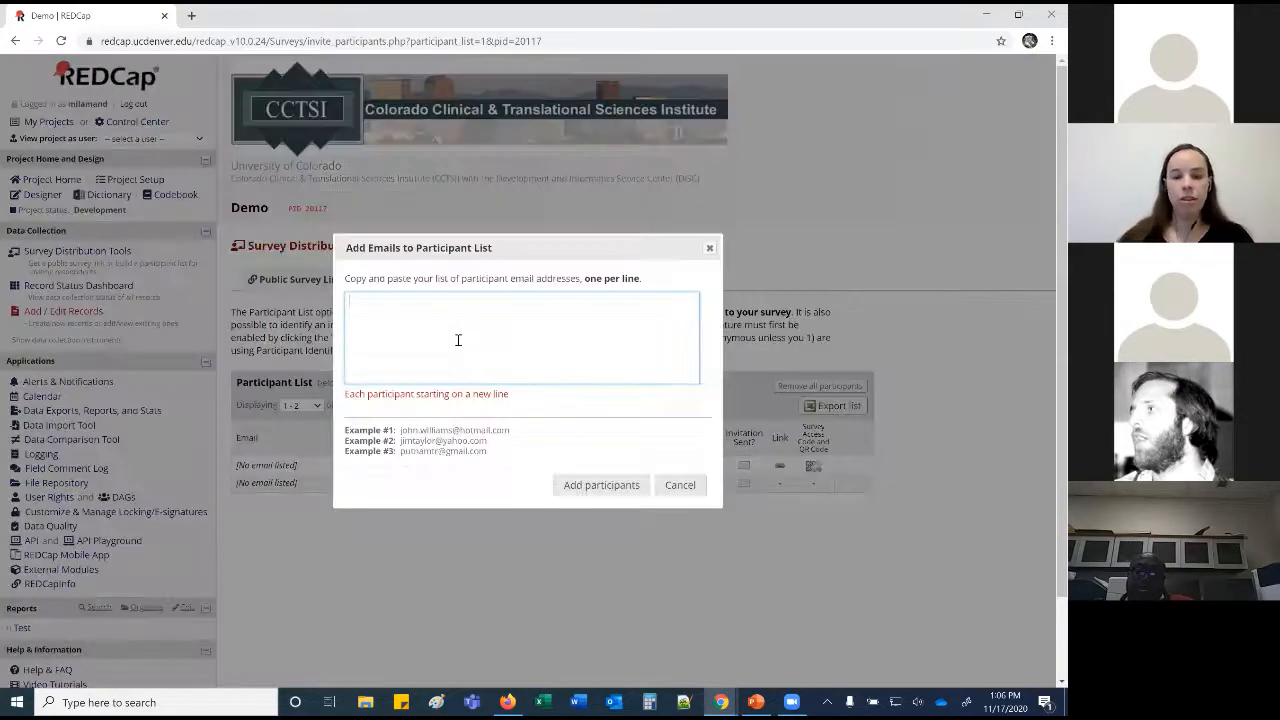
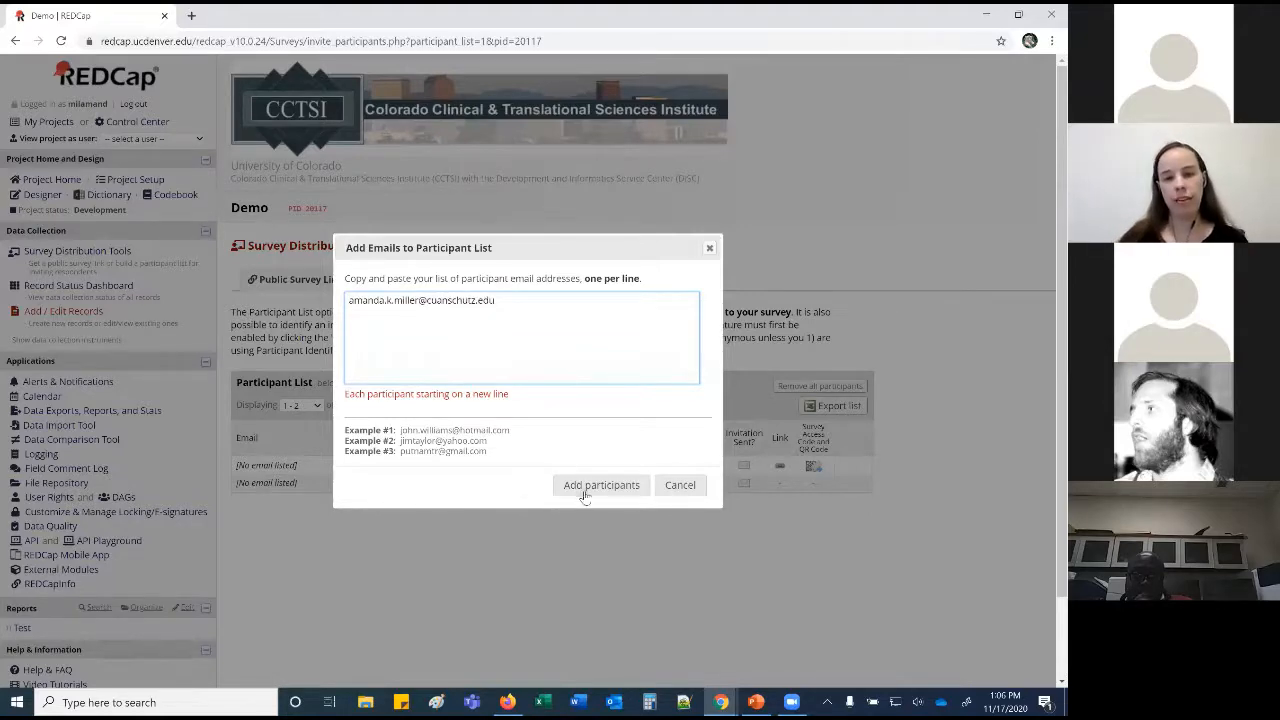
left_click(585, 487)
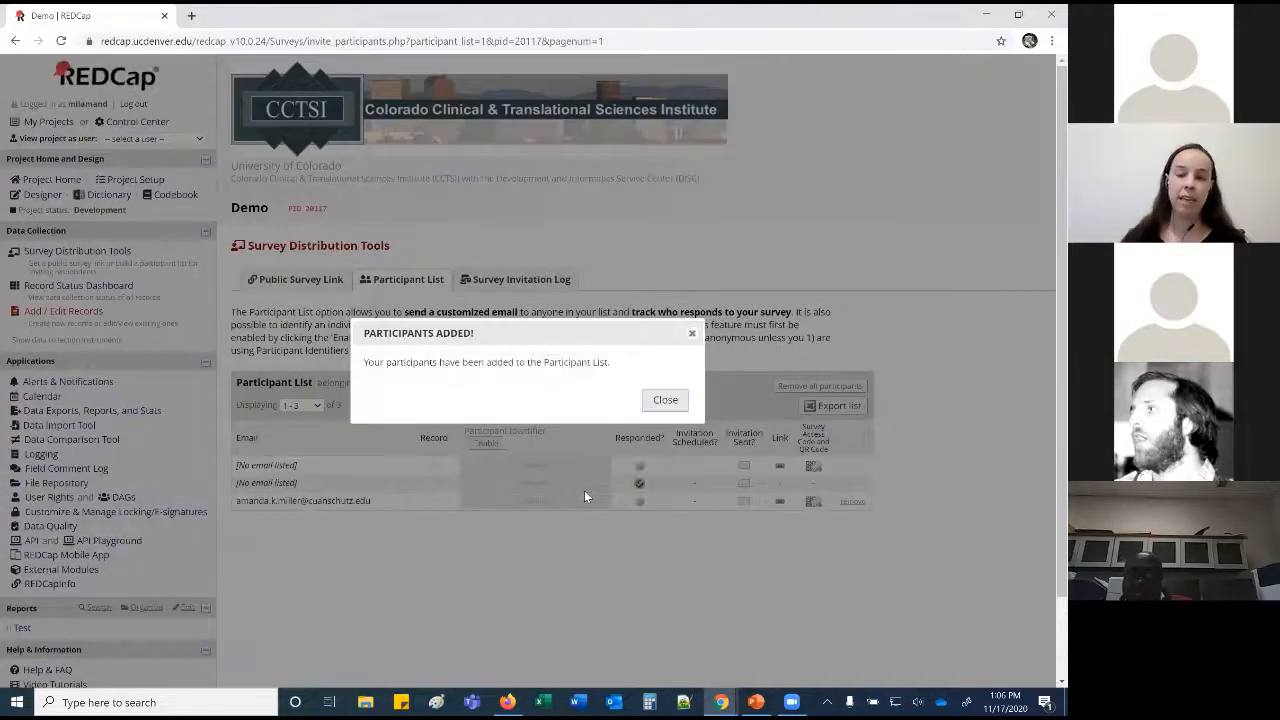
left_click(663, 401)
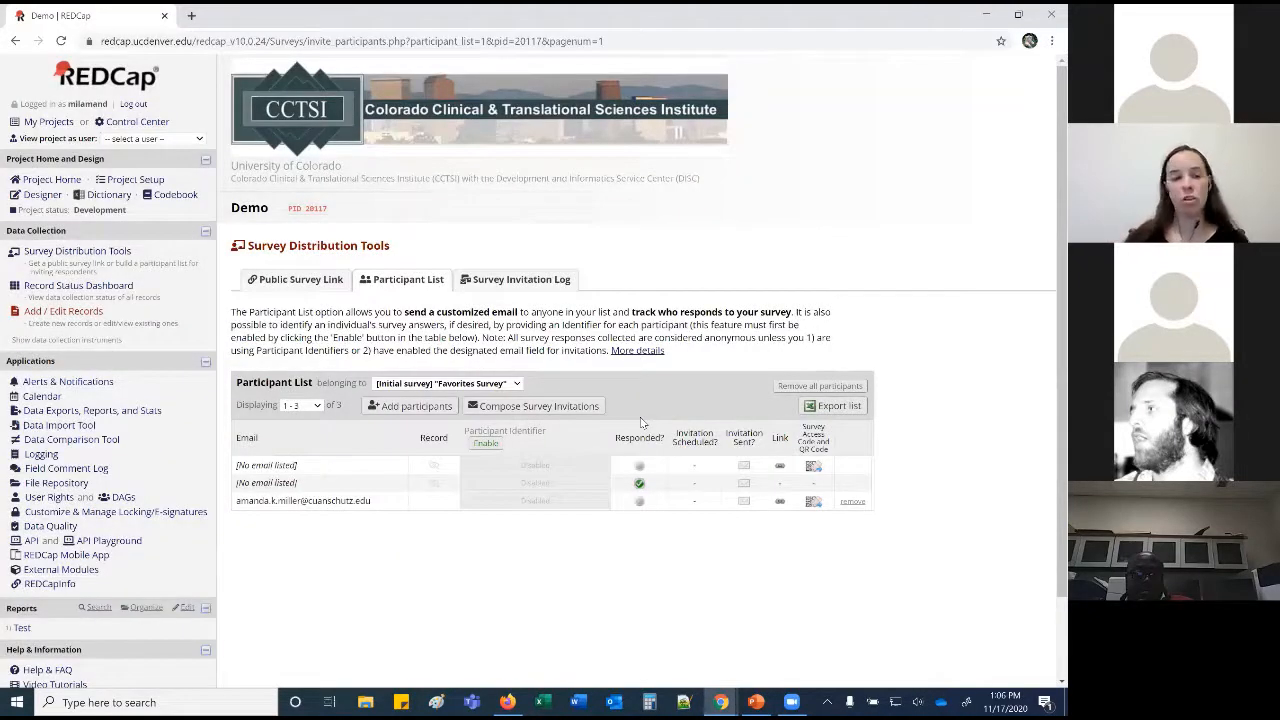
Compose a survey invitation with subject 'Test', sent immediately.
left_click(565, 406)
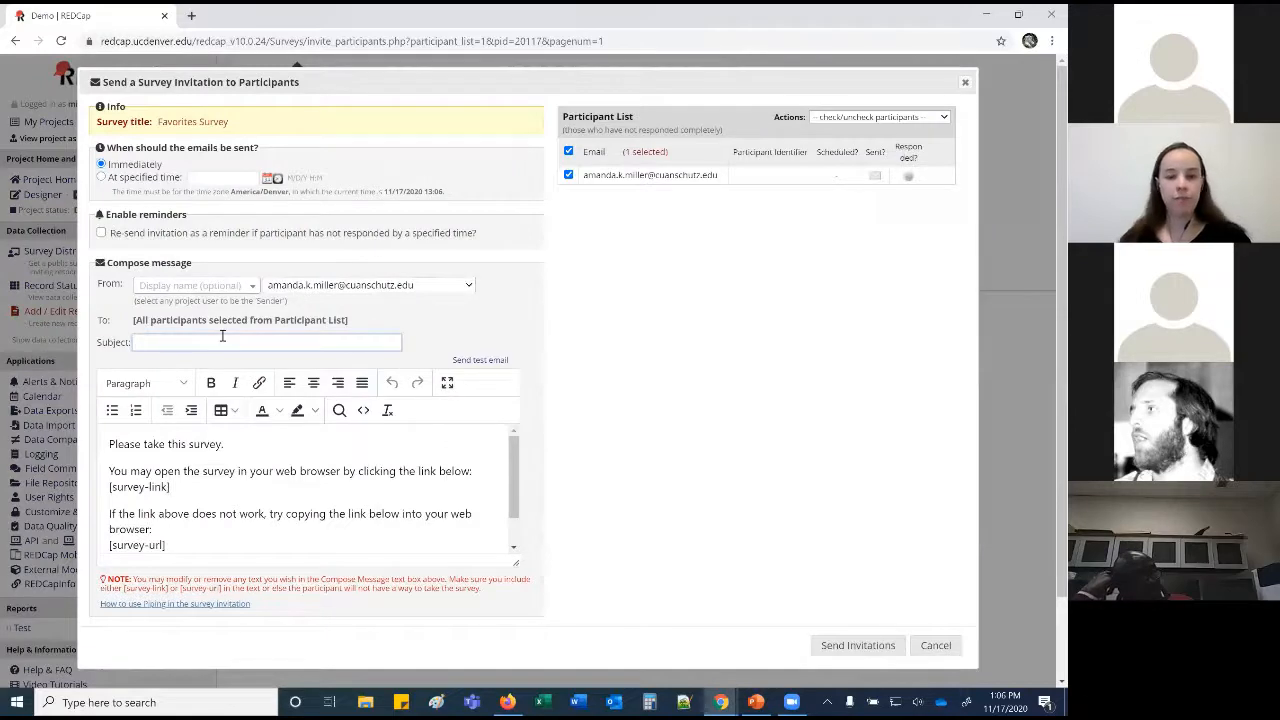
type("TEst")
key("BackSpace")
key("BackSpace")
key("BackSpace")
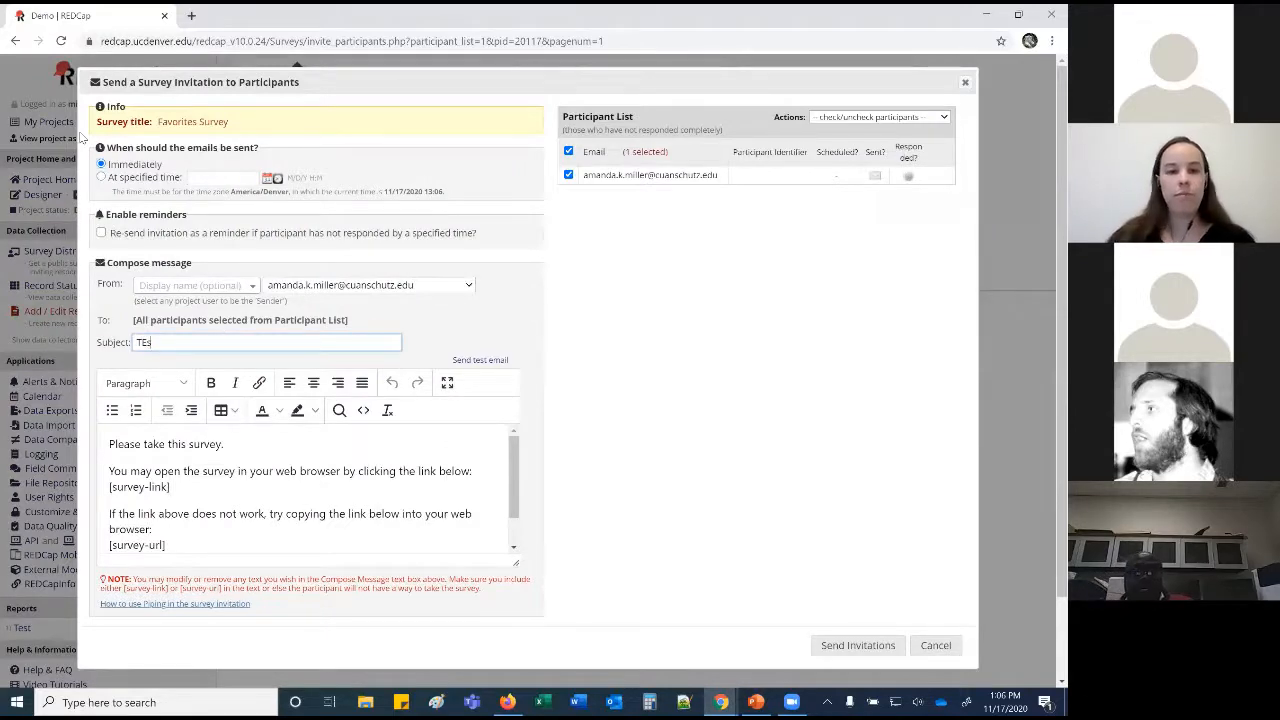
type("est")
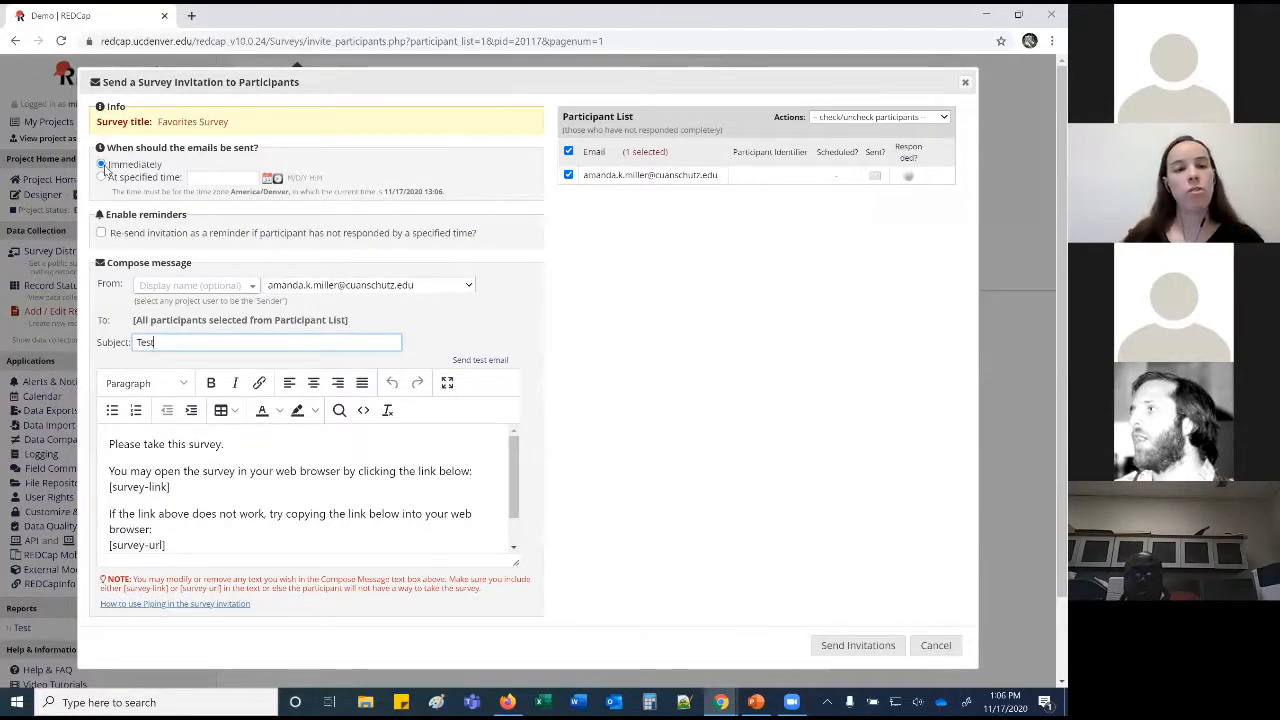
left_click(101, 177)
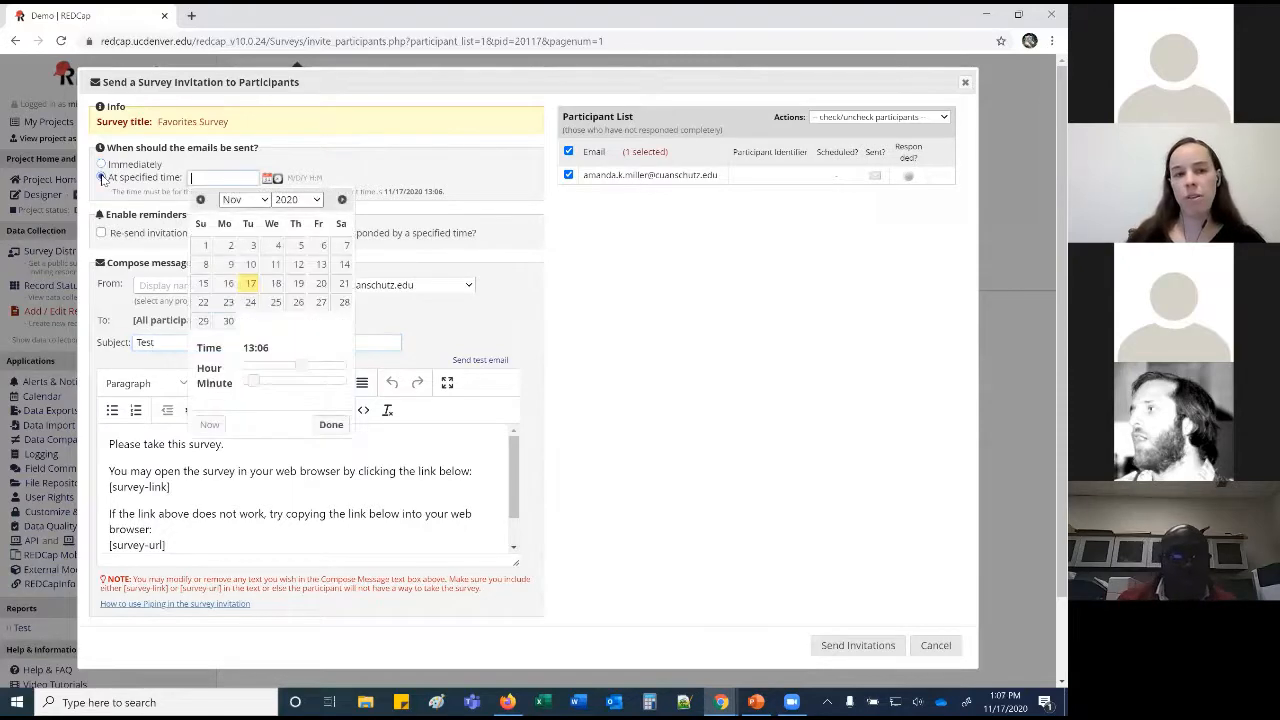
left_click(101, 164)
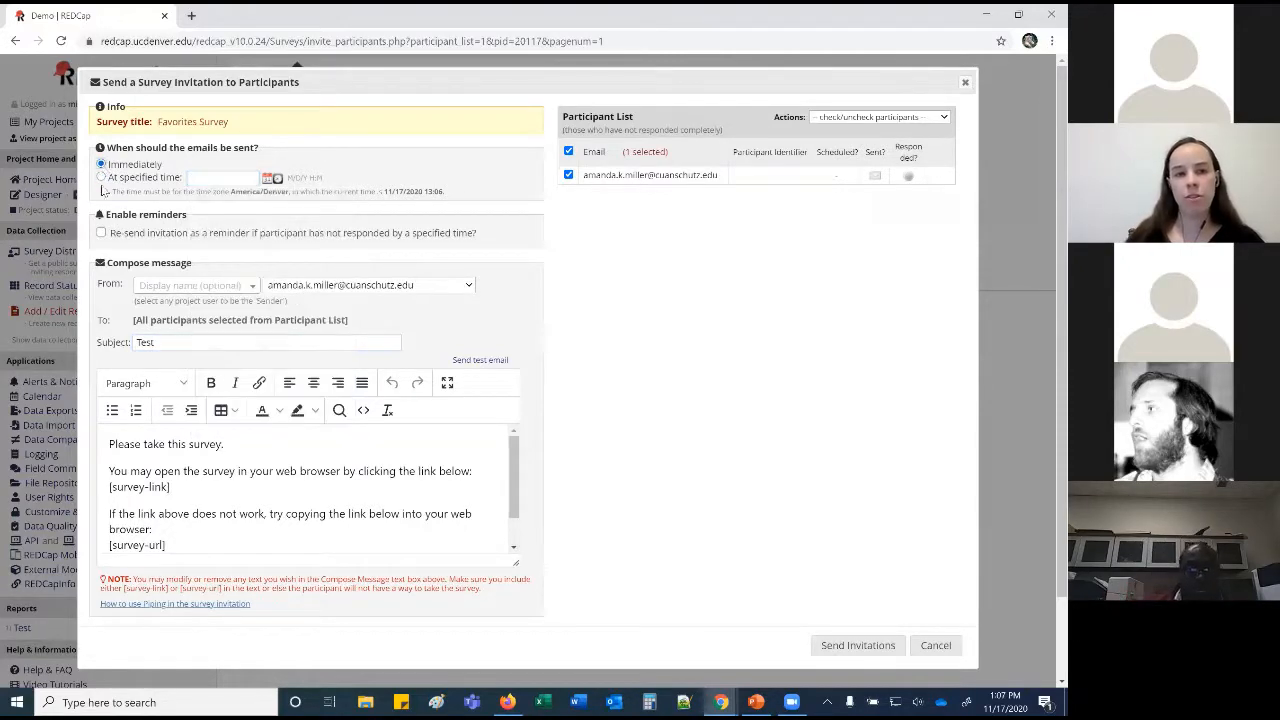
Enable reminders every 2 days, recurring up to 3 times.
left_click(101, 232)
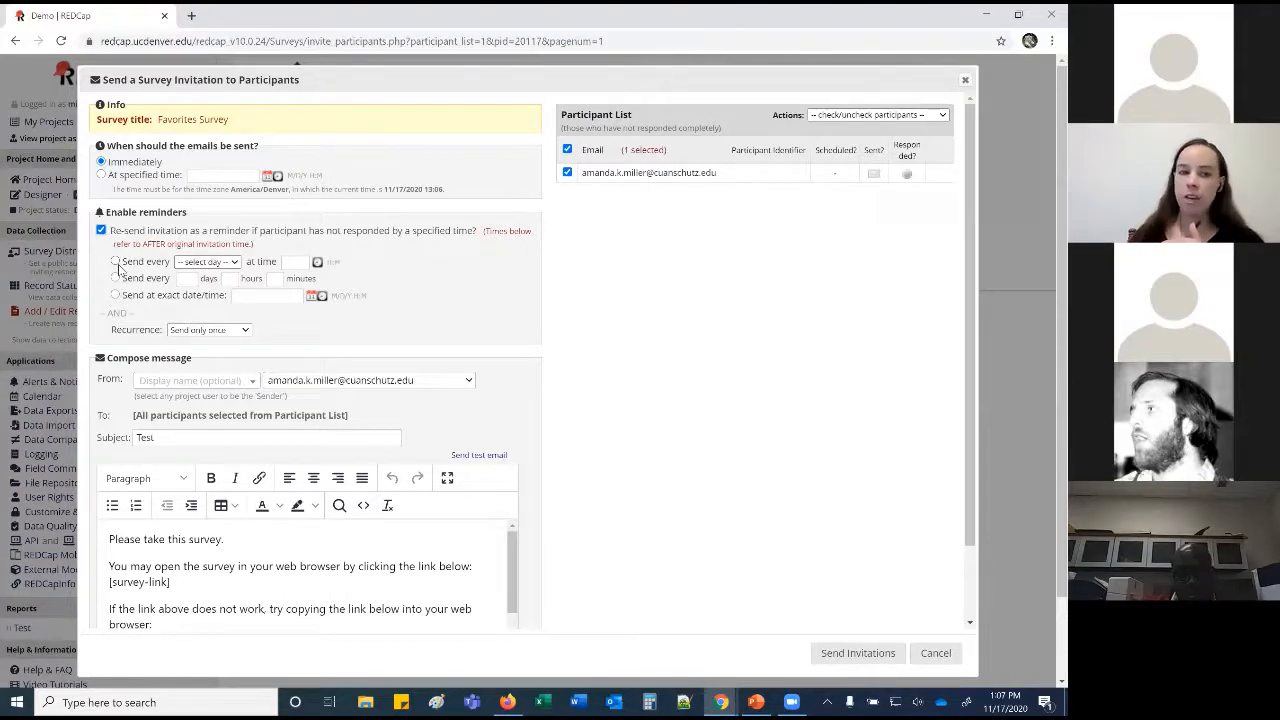
left_click(115, 278)
left_click(199, 279)
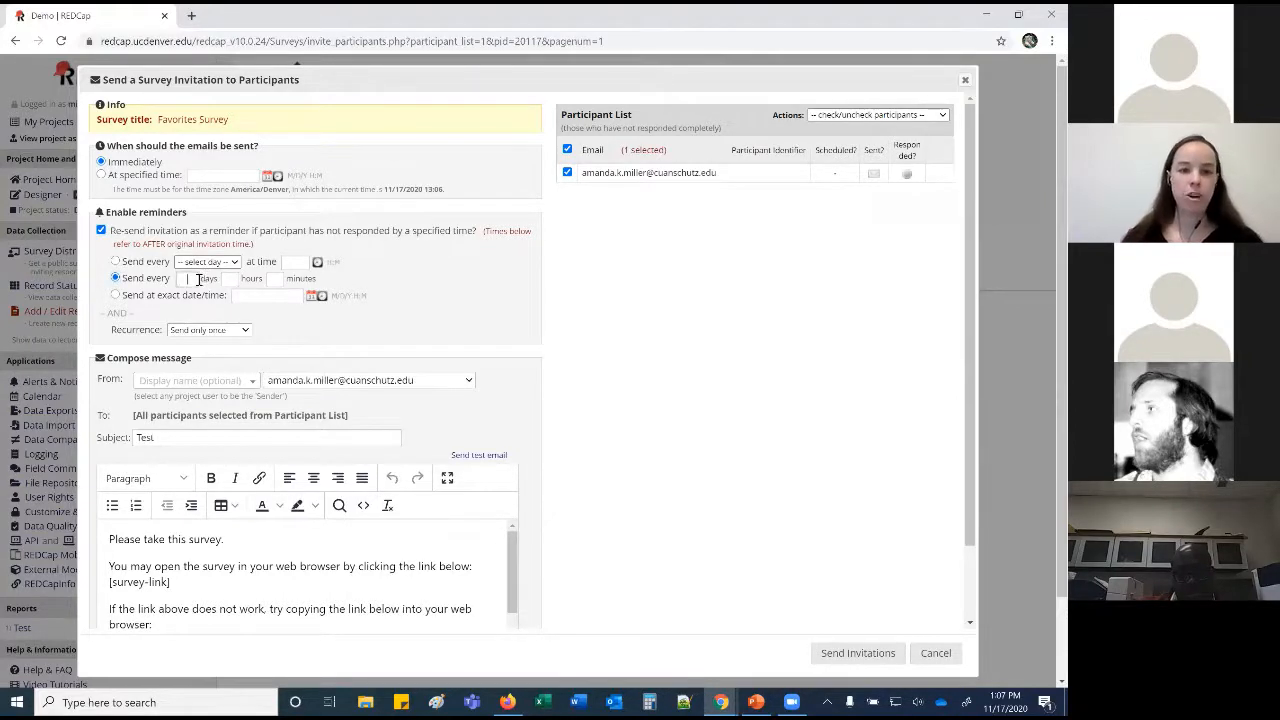
type("2")
left_click(222, 330)
left_click(205, 392)
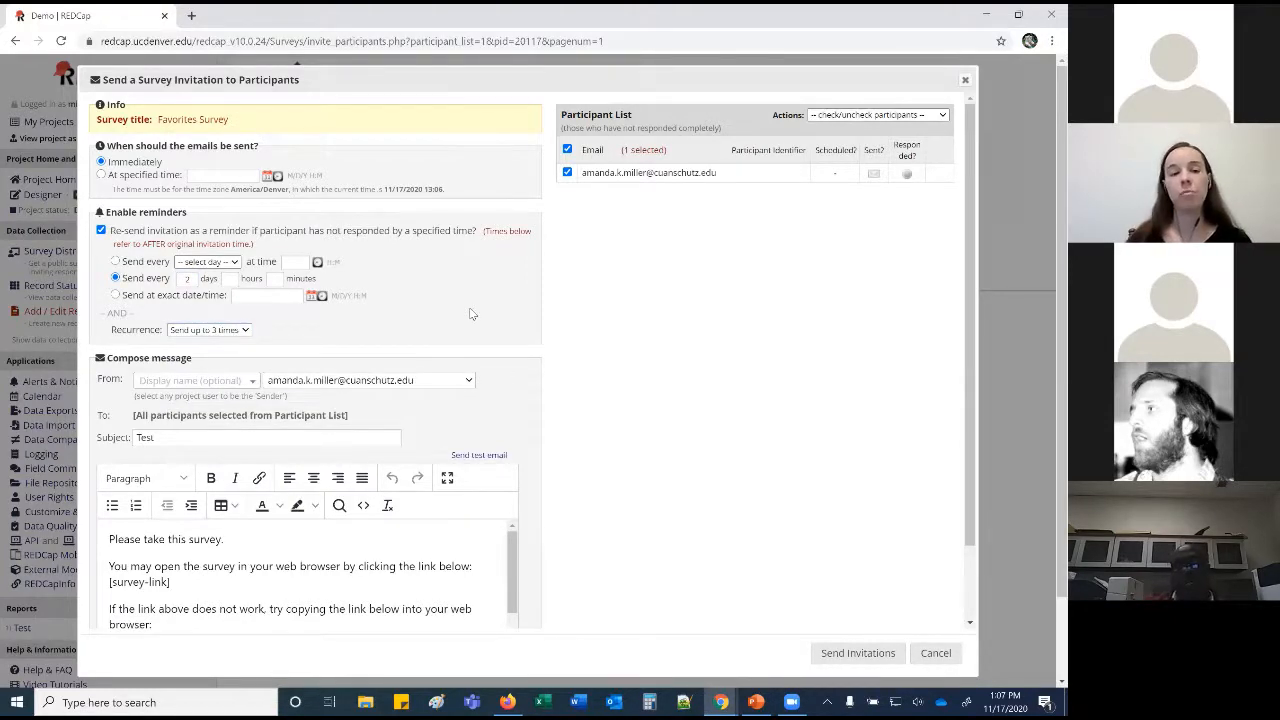
Review the sender and the [survey-link] and [survey-url] placeholders, then send the invitations.
scroll(472, 313, "down", 2)
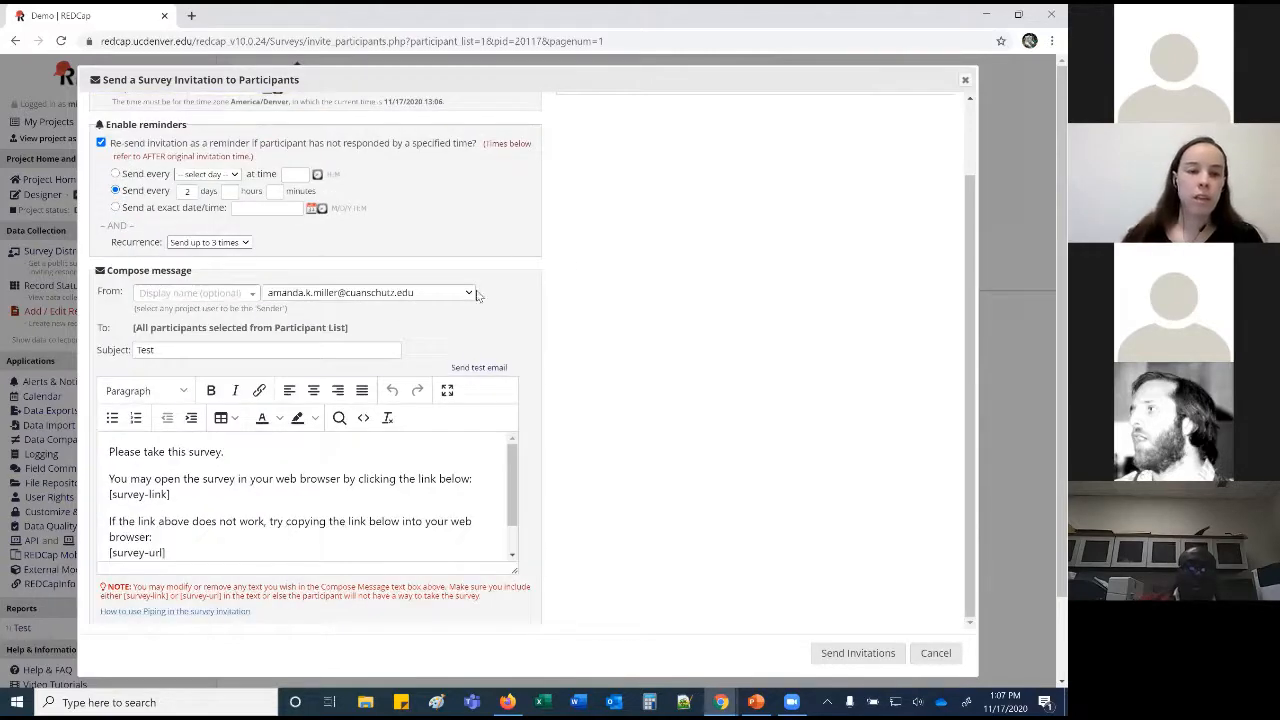
left_click(475, 297)
left_click(508, 292)
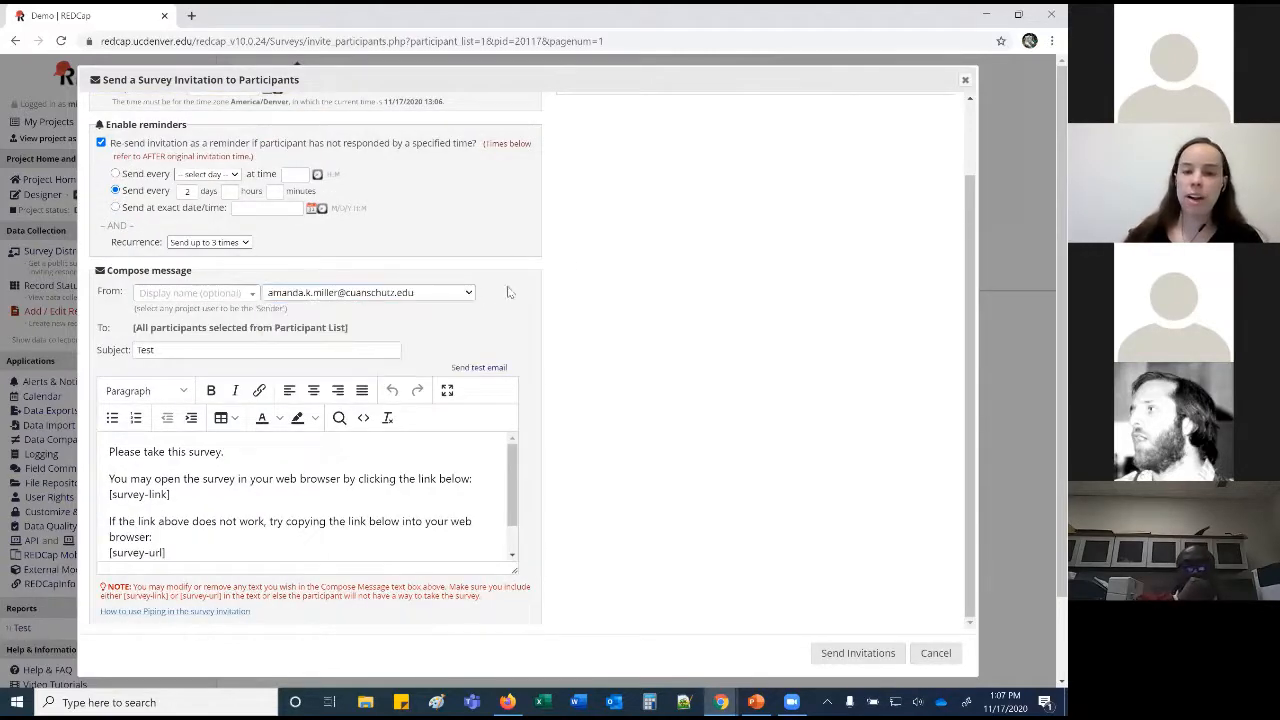
scroll(508, 292, "down", 1)
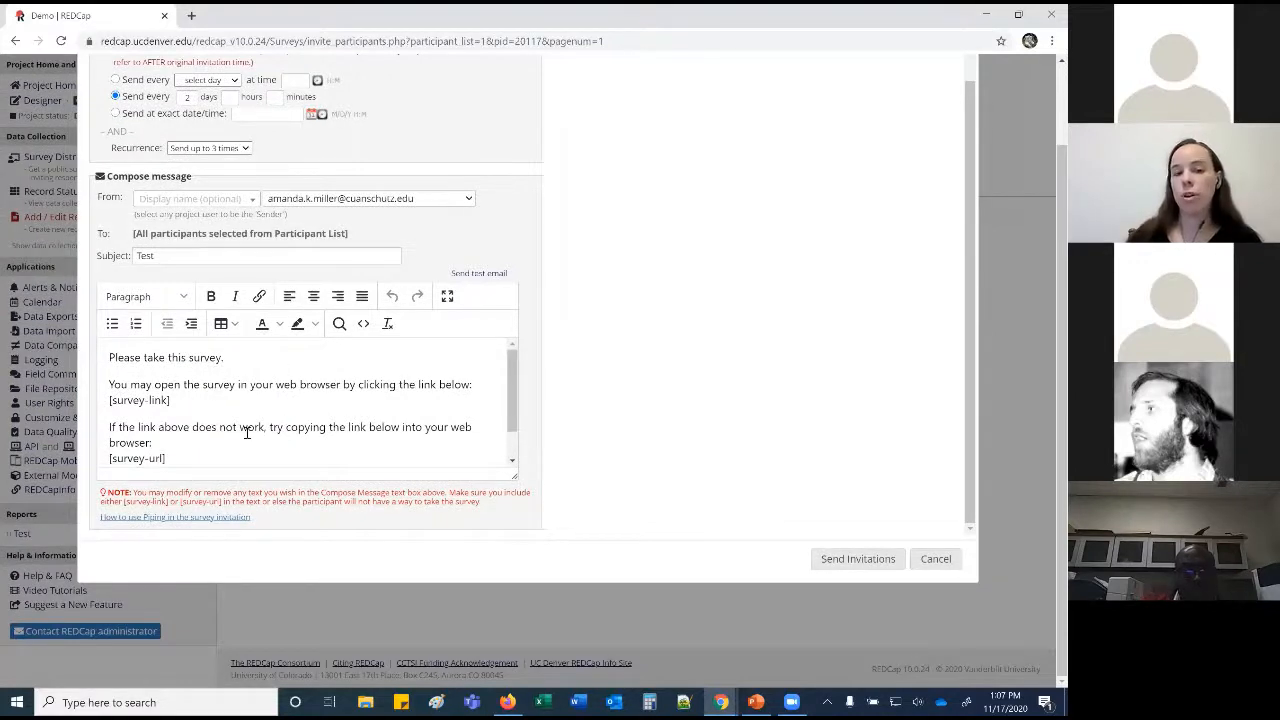
left_click_drag(175, 400, 110, 402)
left_click_drag(173, 460, 109, 424)
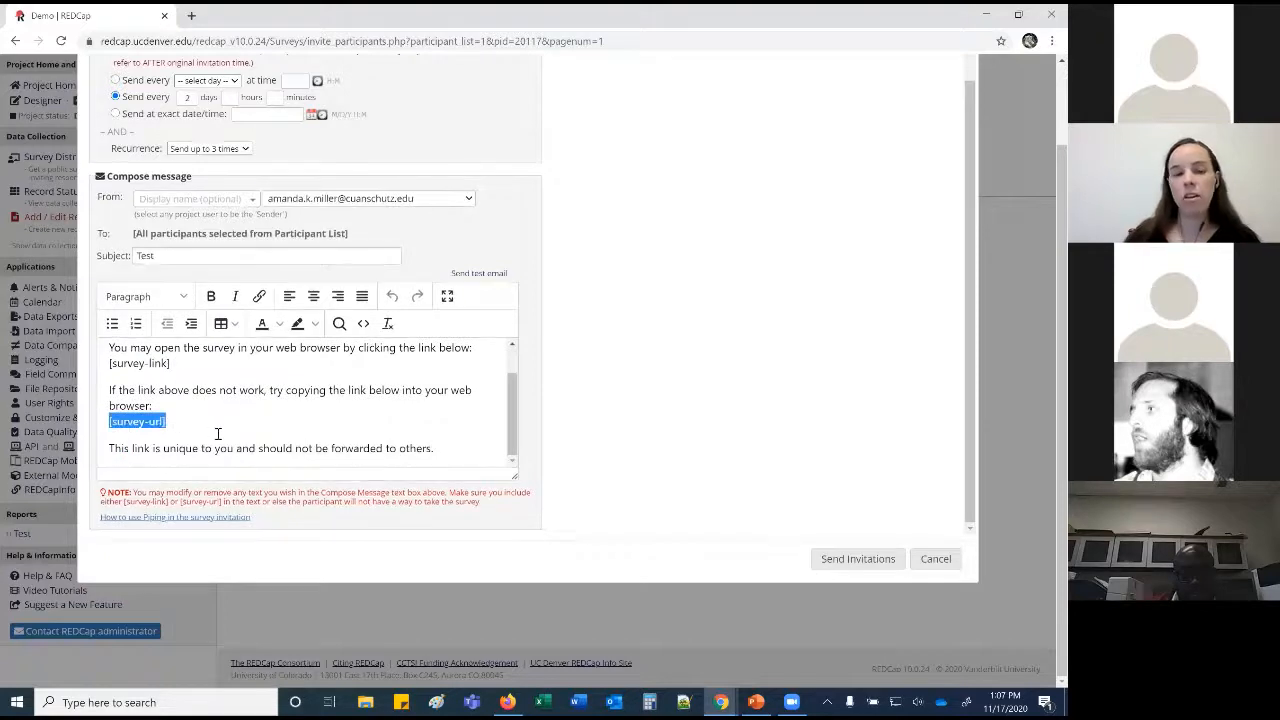
scroll(217, 434, "up", 1)
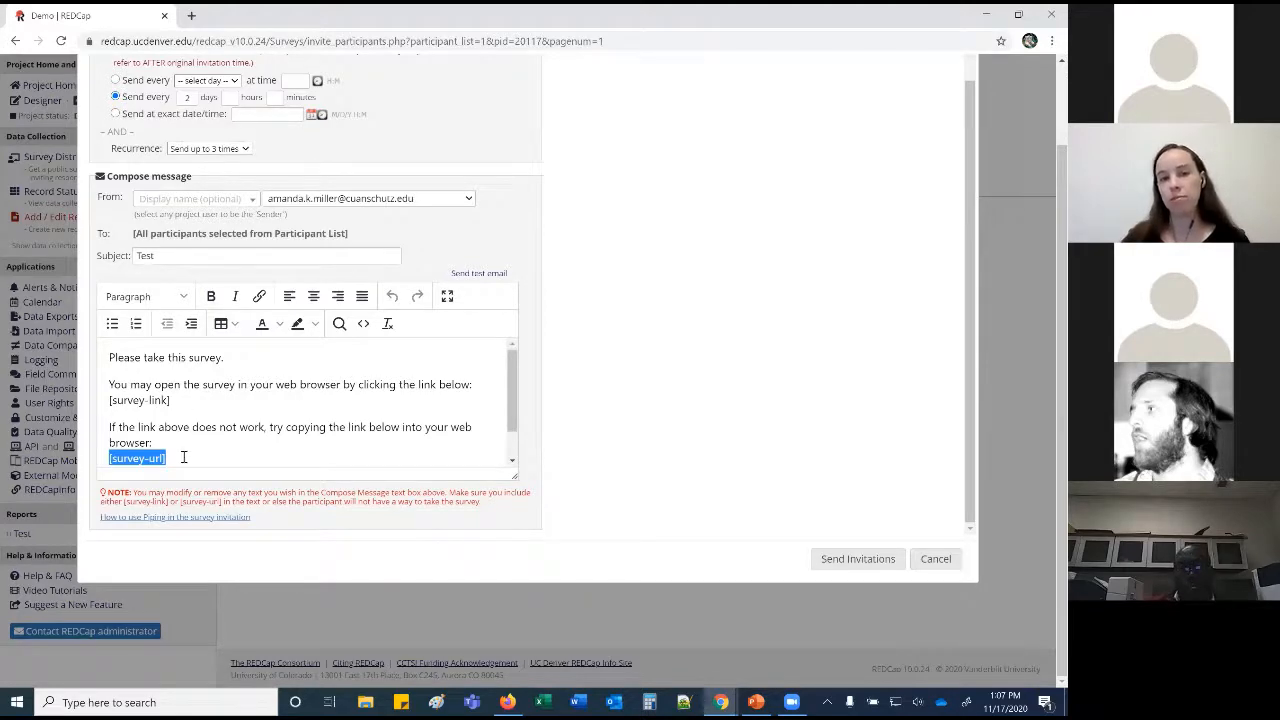
scroll(183, 457, "up", 5)
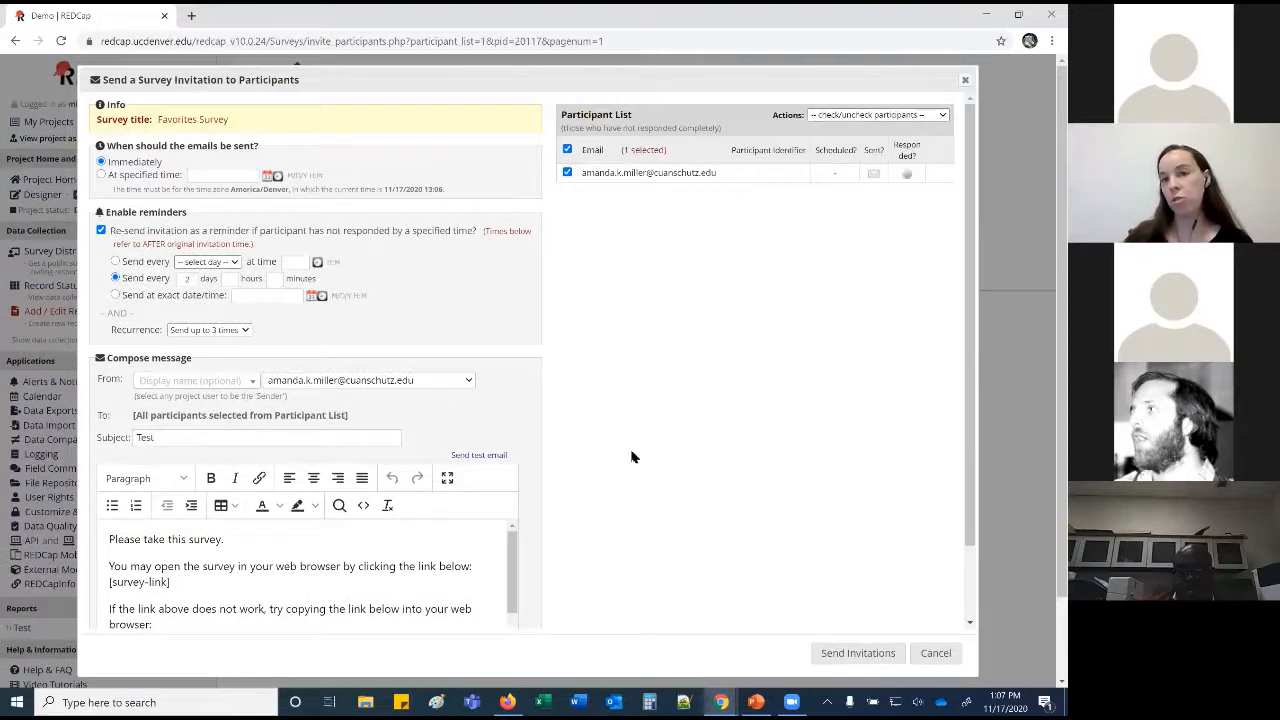
left_click(858, 653)
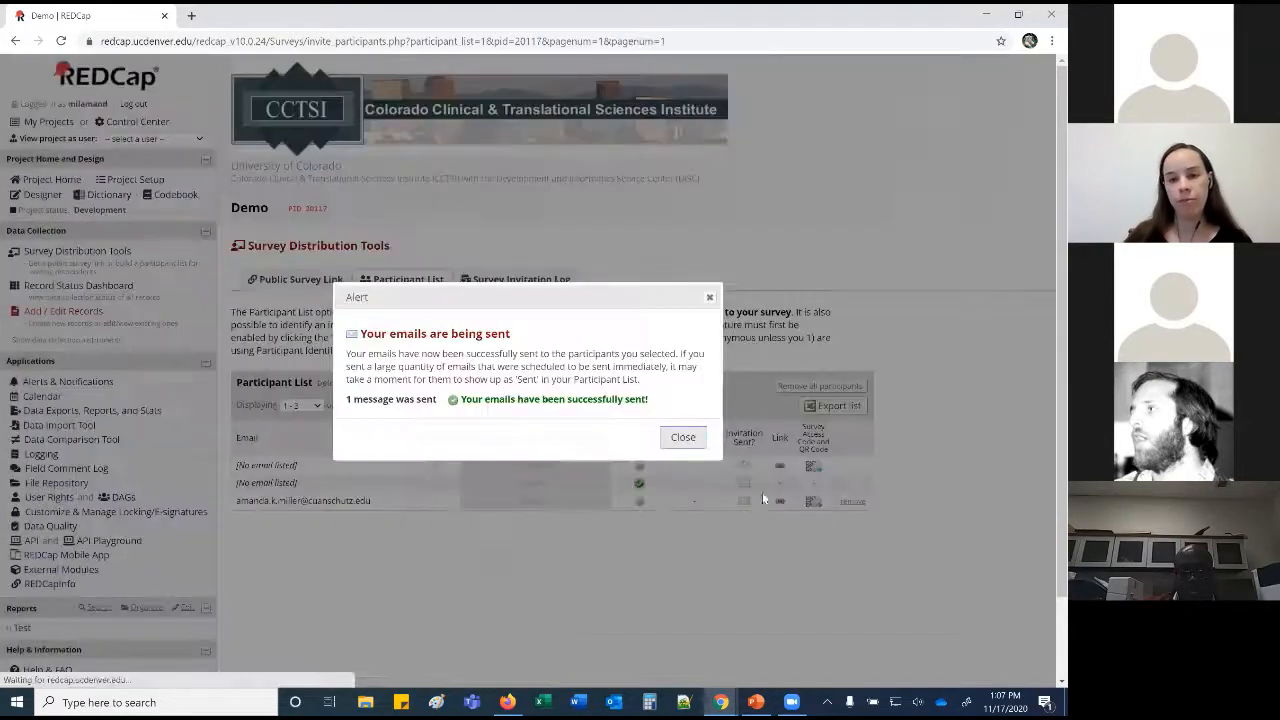
left_click(697, 446)
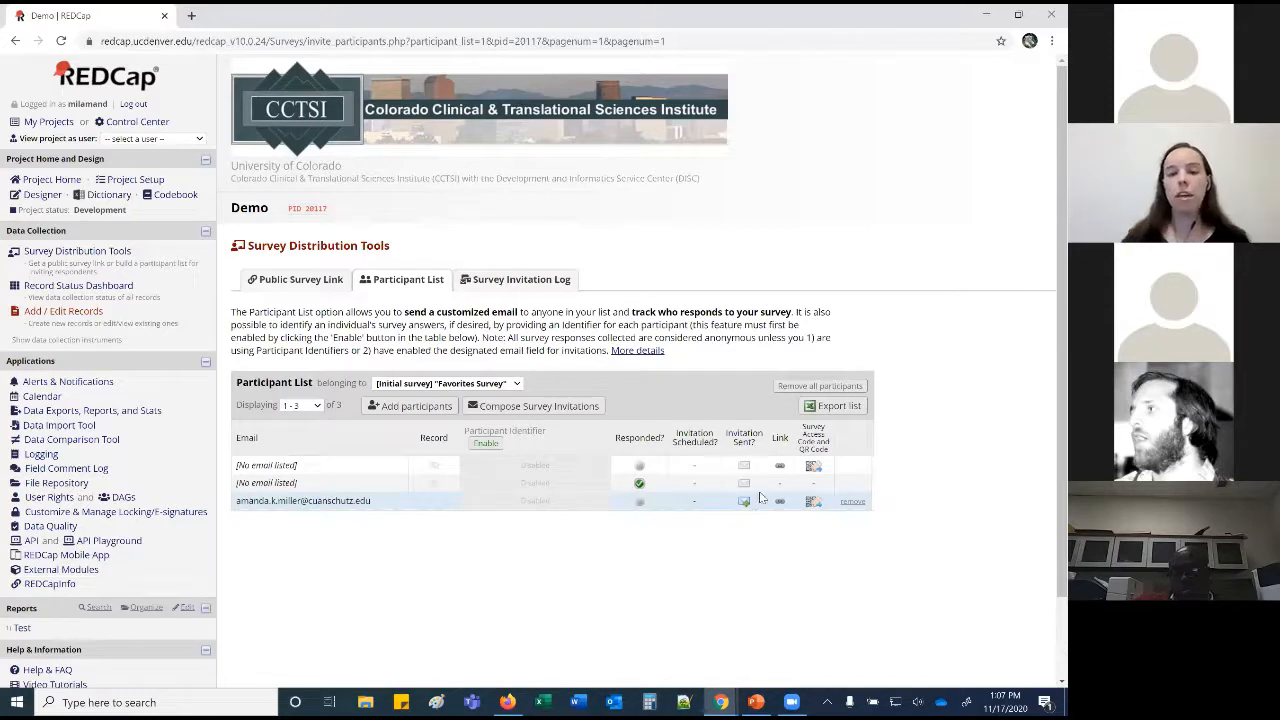
Preview the participant's survey link, then open Favorites Survey in the Online Designer.
left_click(780, 466)
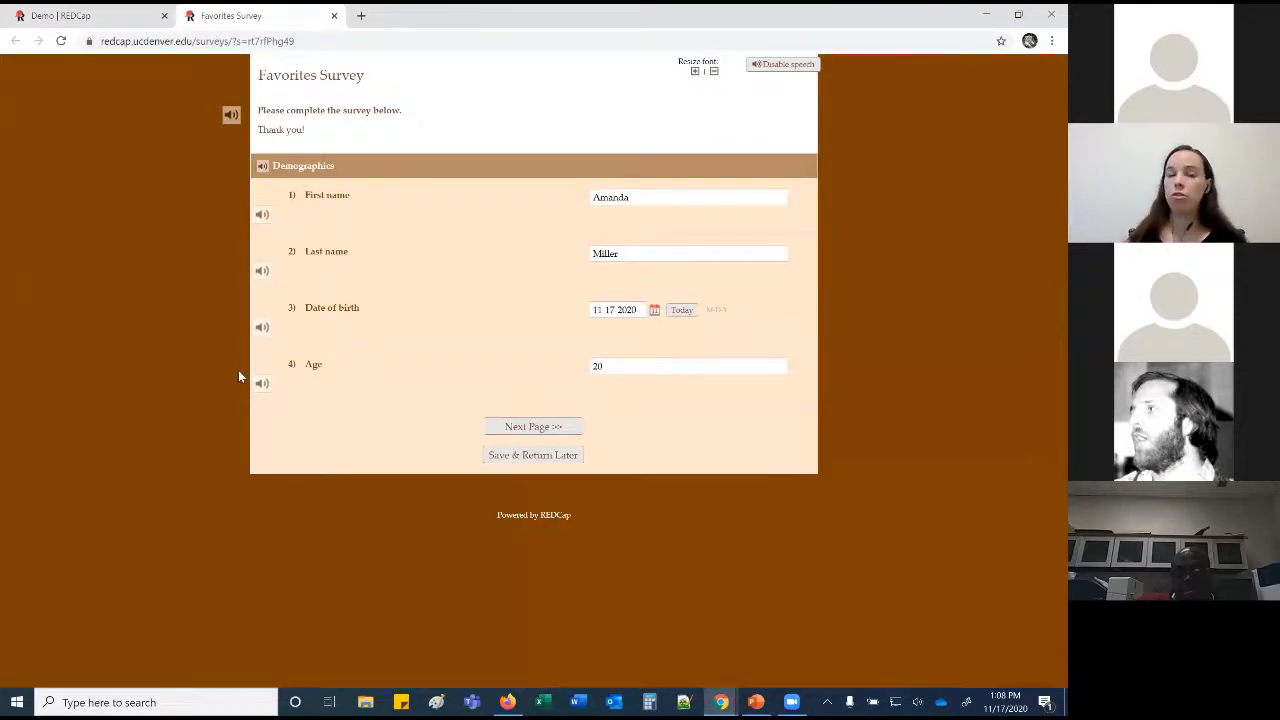
left_click(334, 15)
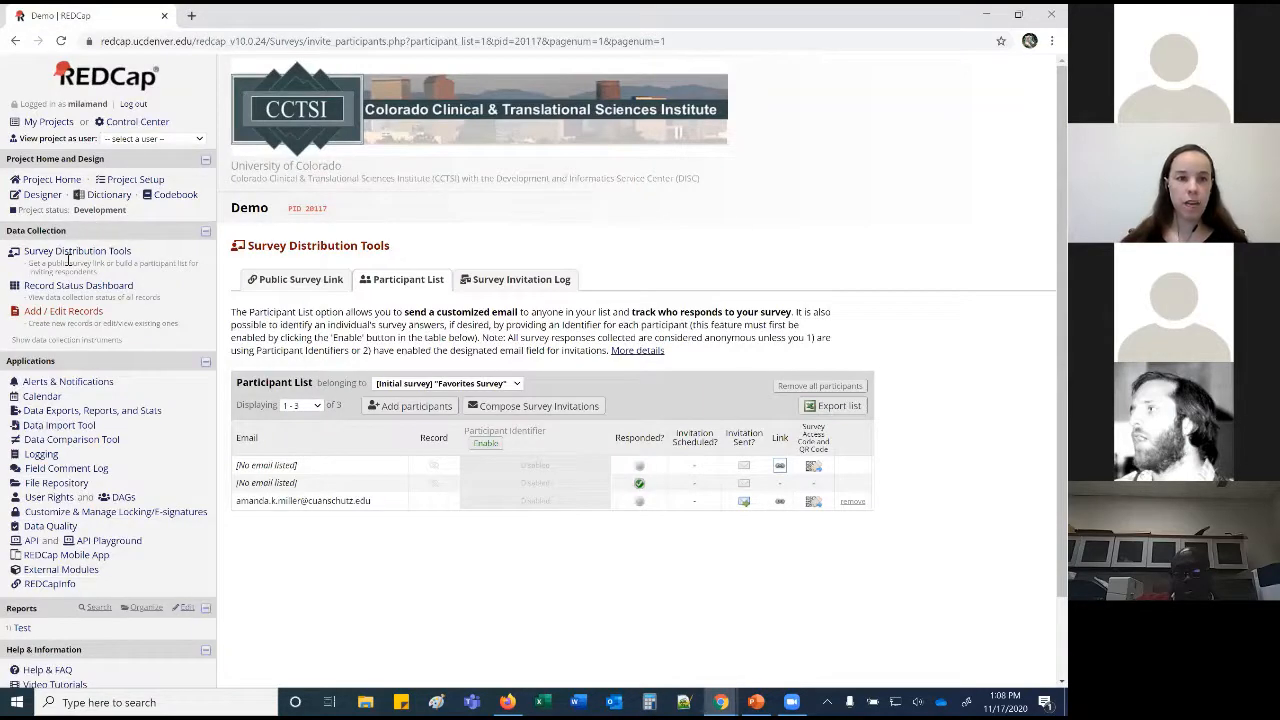
left_click(42, 194)
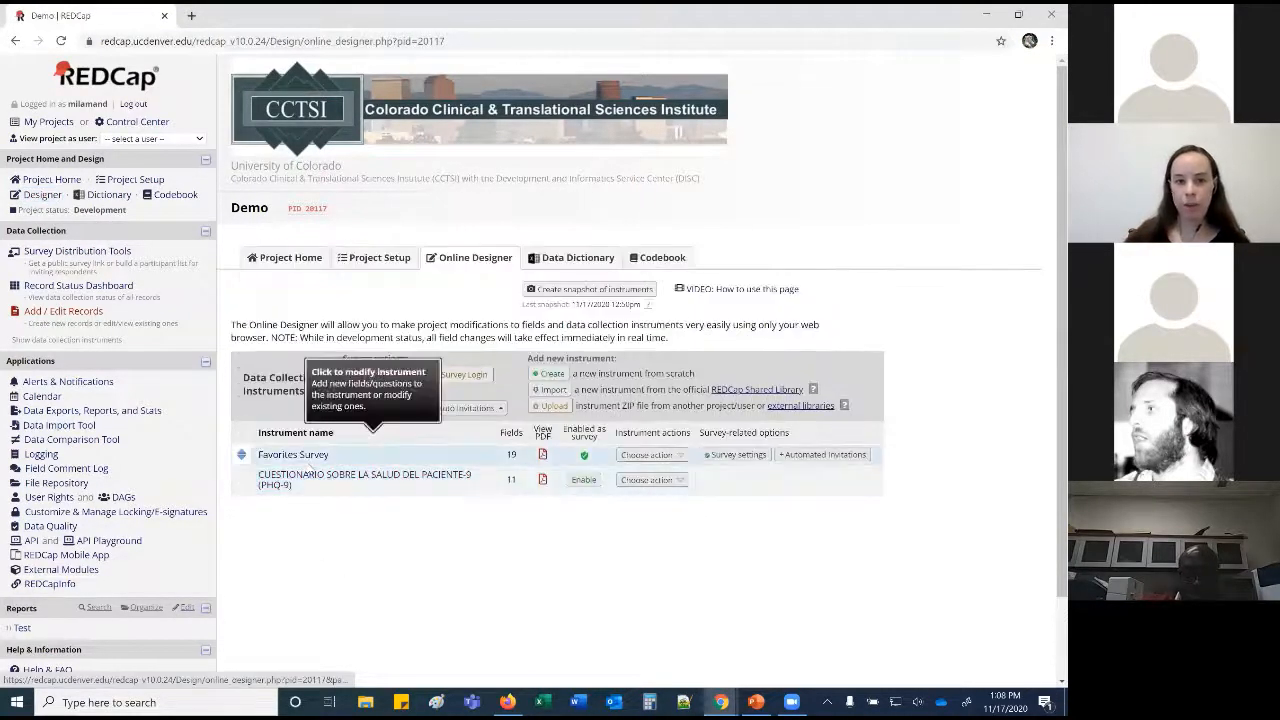
left_click(306, 456)
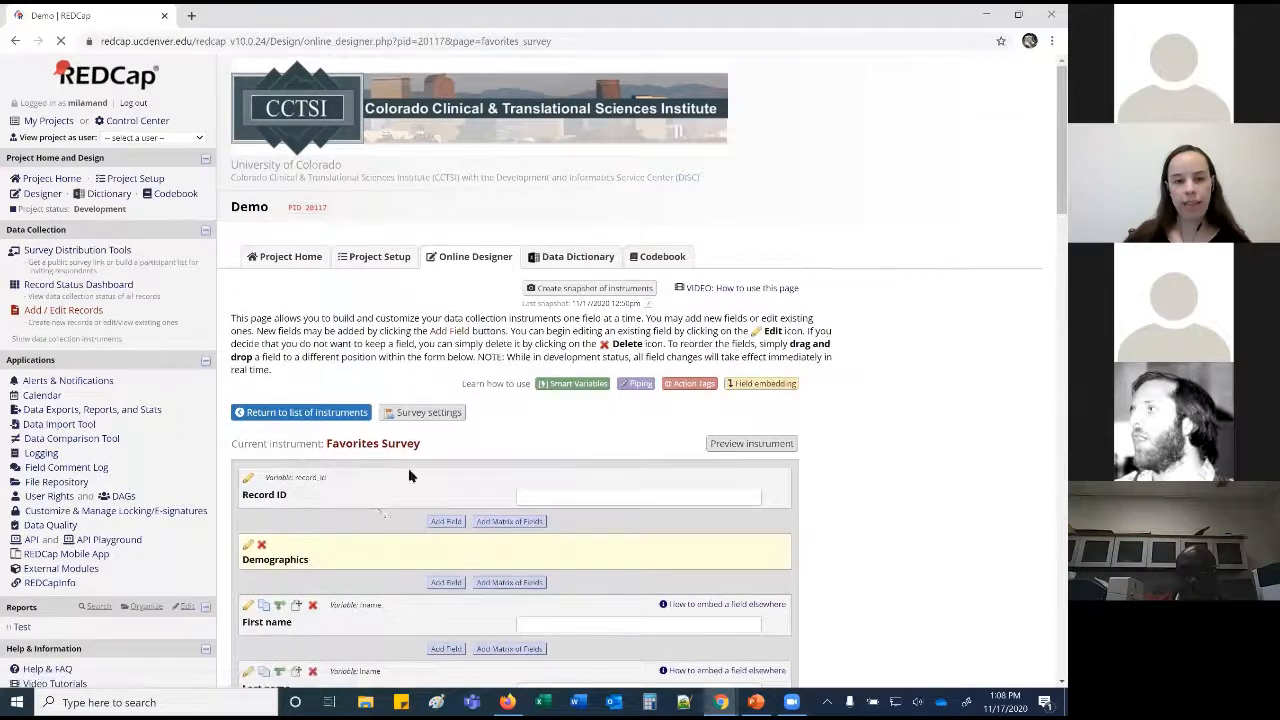
Add a Text Box field labelled 'Email', variable 'email', with Email validation.
scroll(420, 530, "down", 3)
left_click(440, 604)
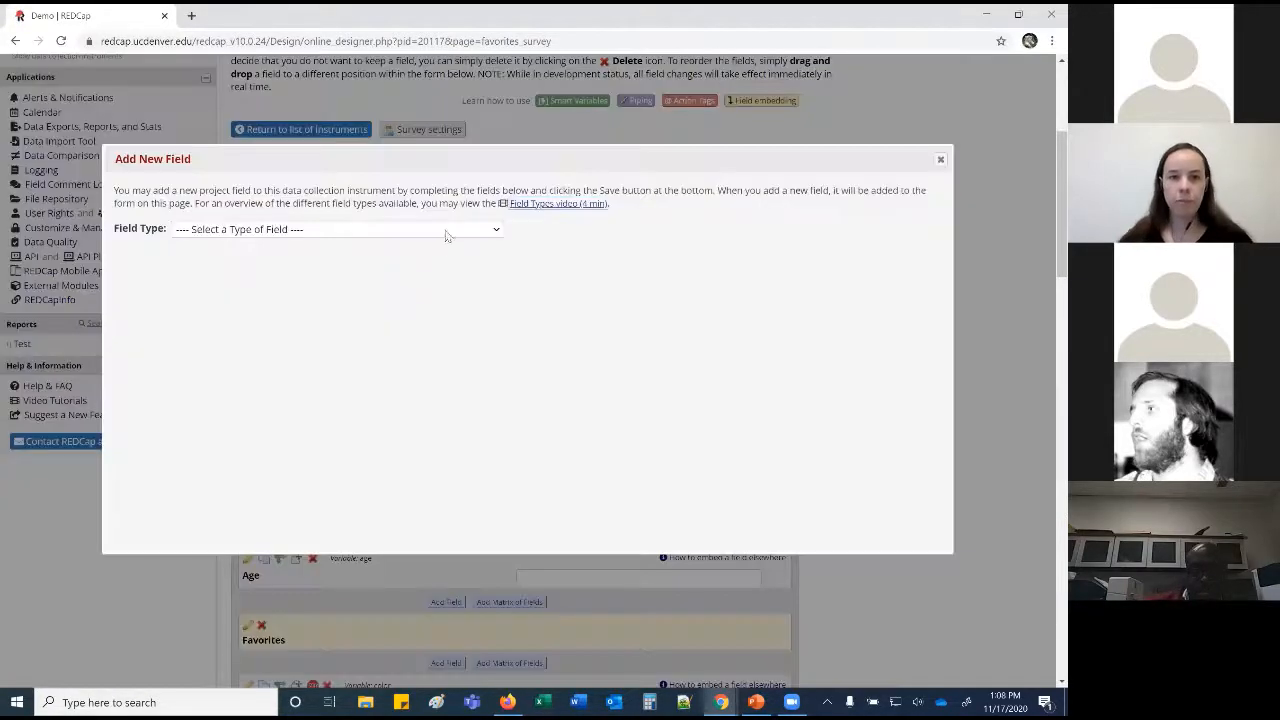
left_click(447, 232)
left_click(387, 272)
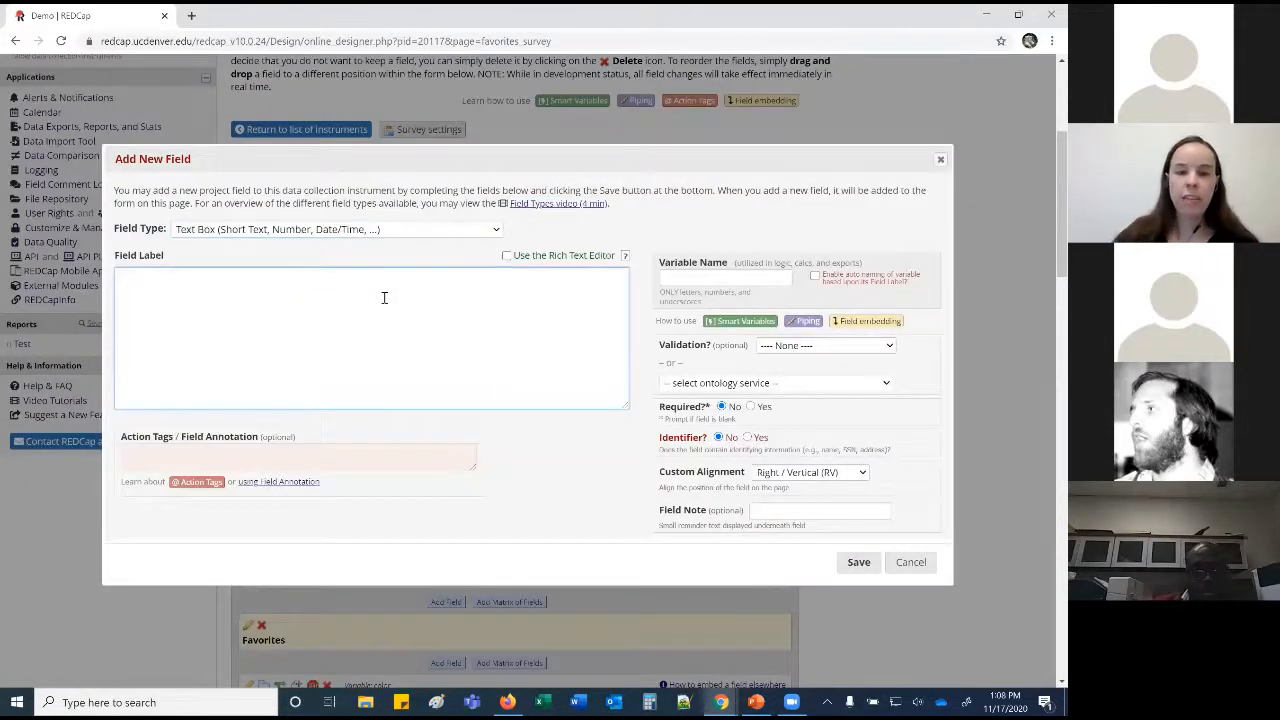
key("ctrl+k")
type("ma")
left_click(384, 297)
type("Email")
left_click(745, 279)
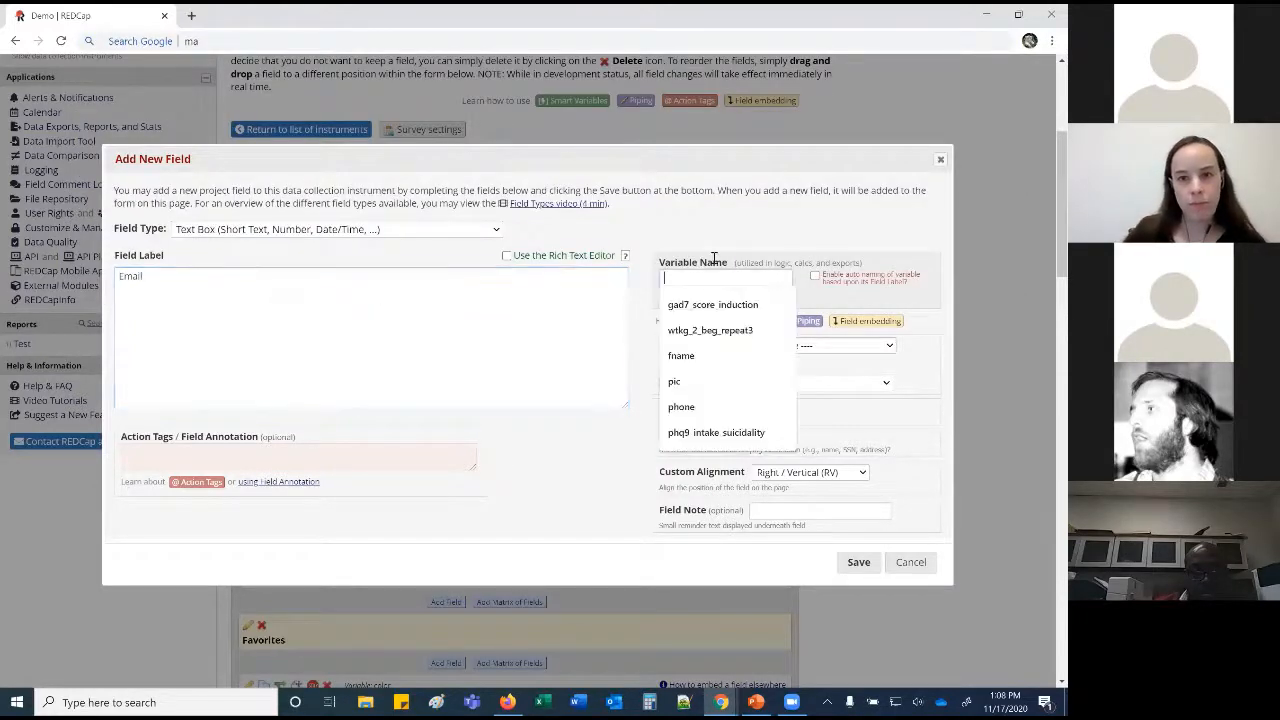
type("email")
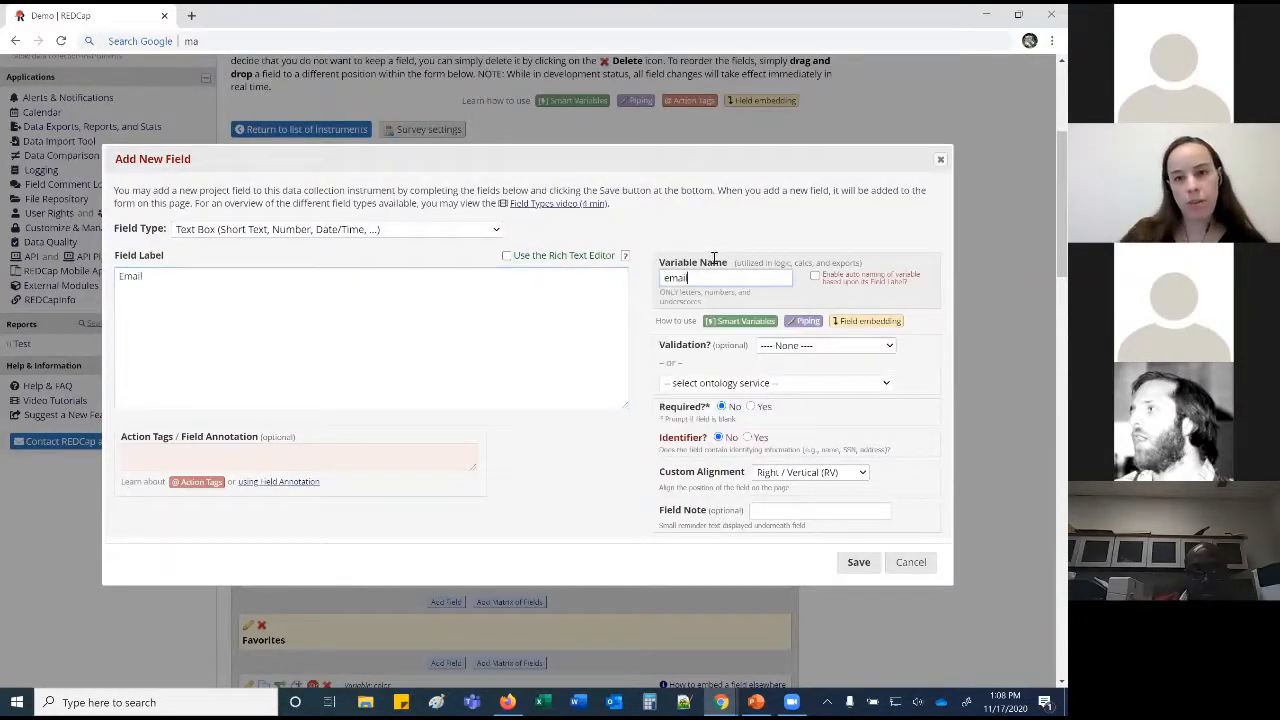
left_click(829, 346)
left_click(788, 593)
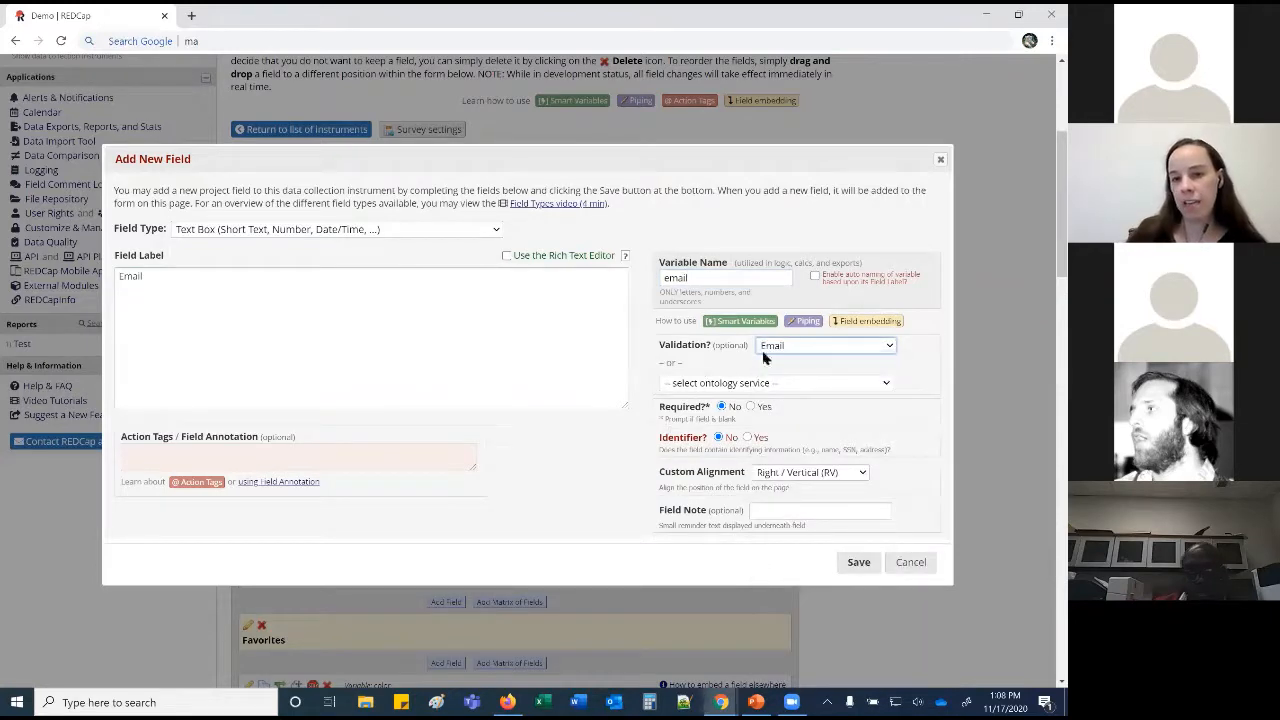
left_click(847, 566)
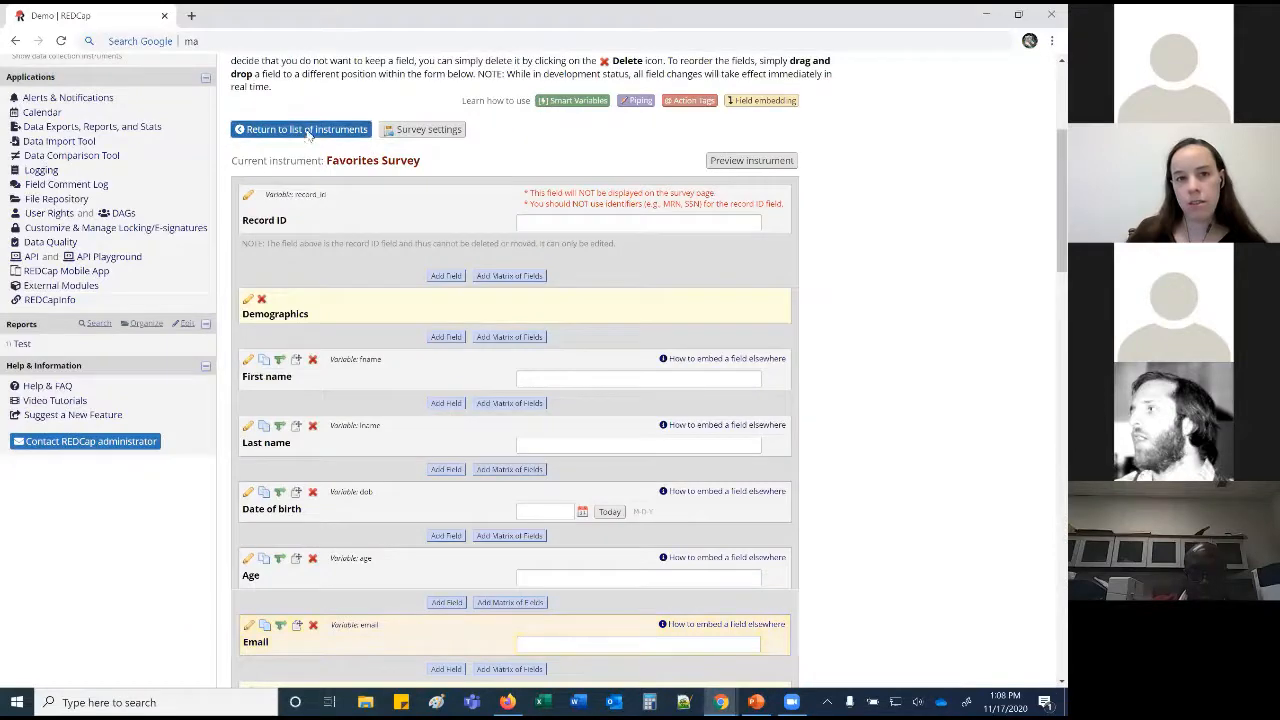
In Project Setup, designate the 'email' field as the survey invitation email field.
scroll(334, 130, "up", 2)
left_click(366, 120)
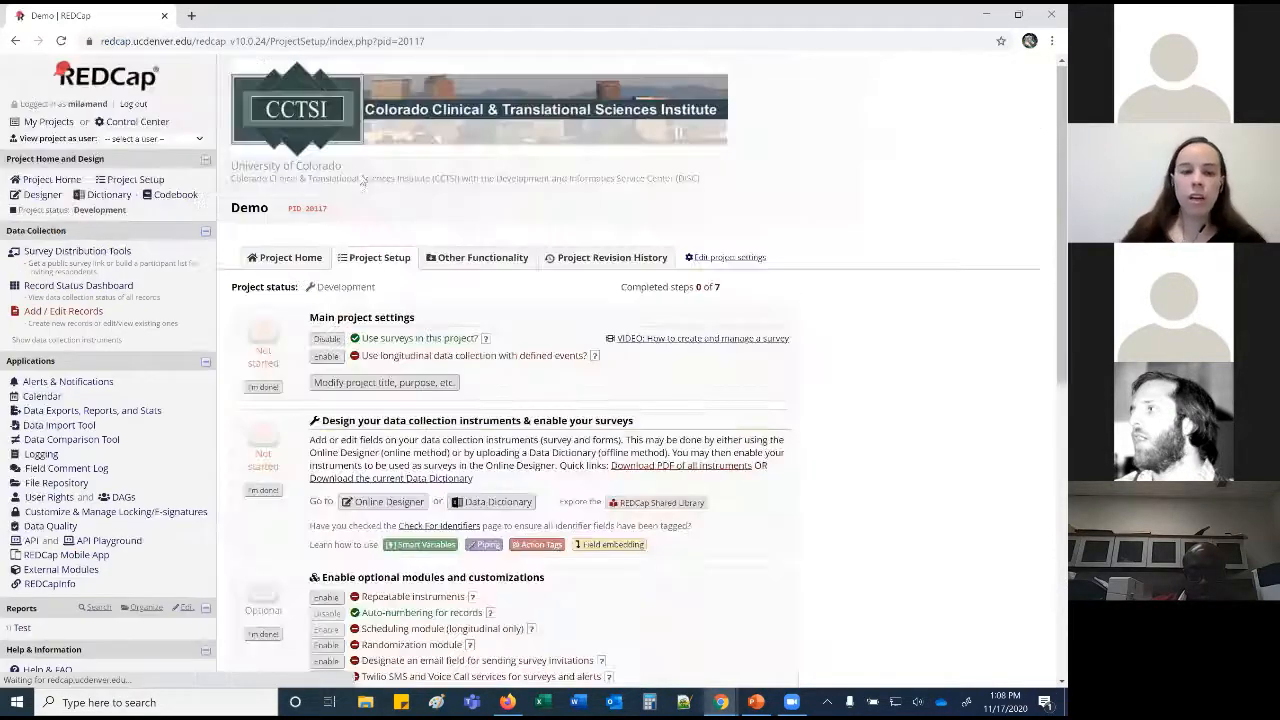
scroll(354, 365, "down", 3)
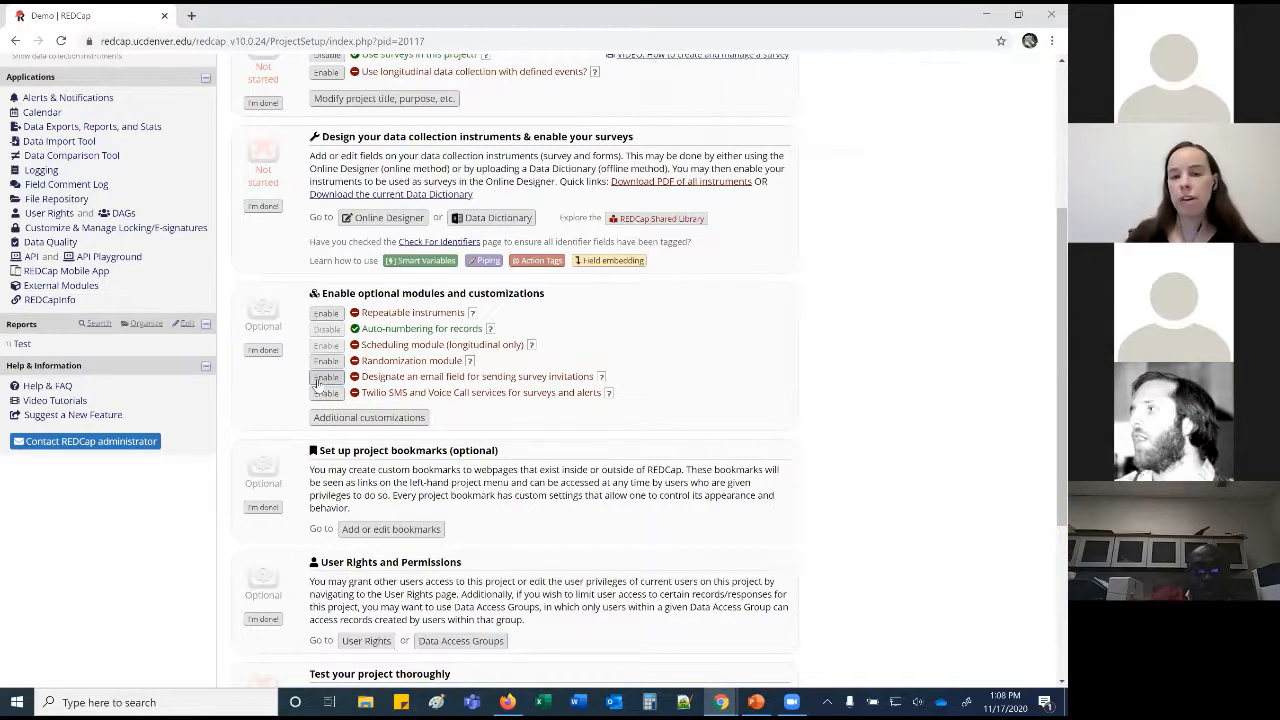
left_click(320, 378)
left_click(390, 174)
left_click(375, 229)
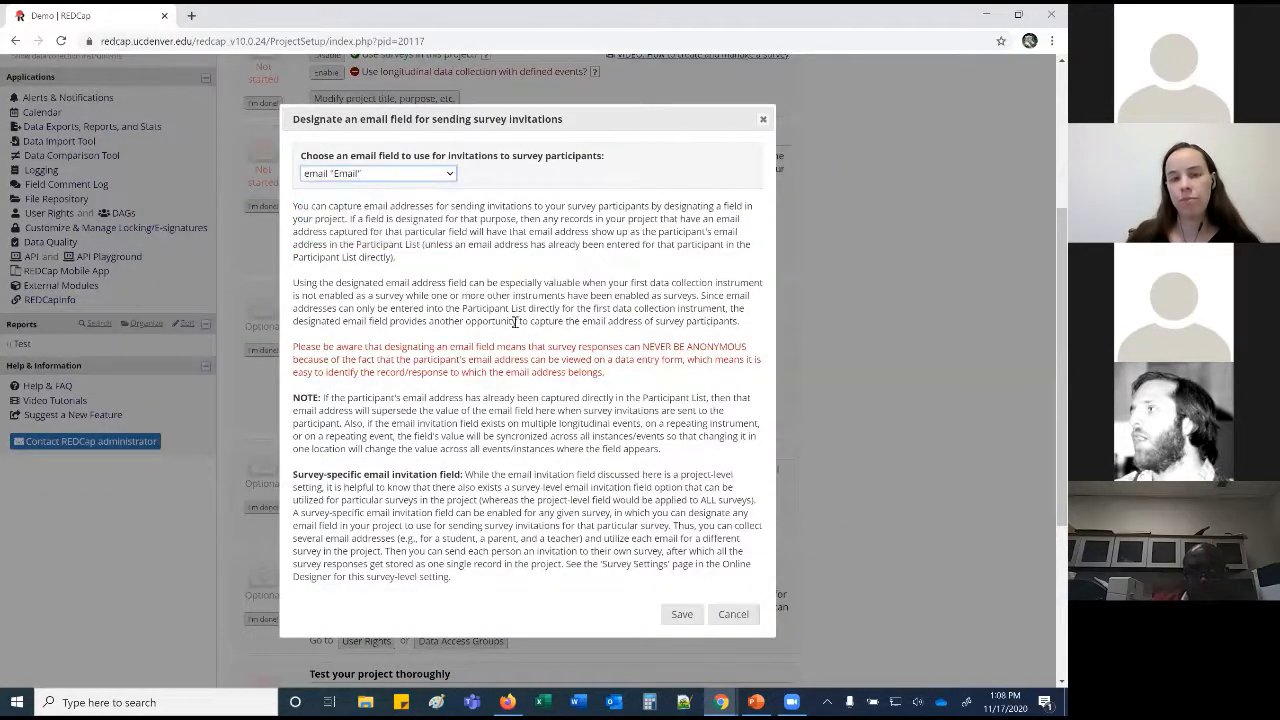
left_click(682, 614)
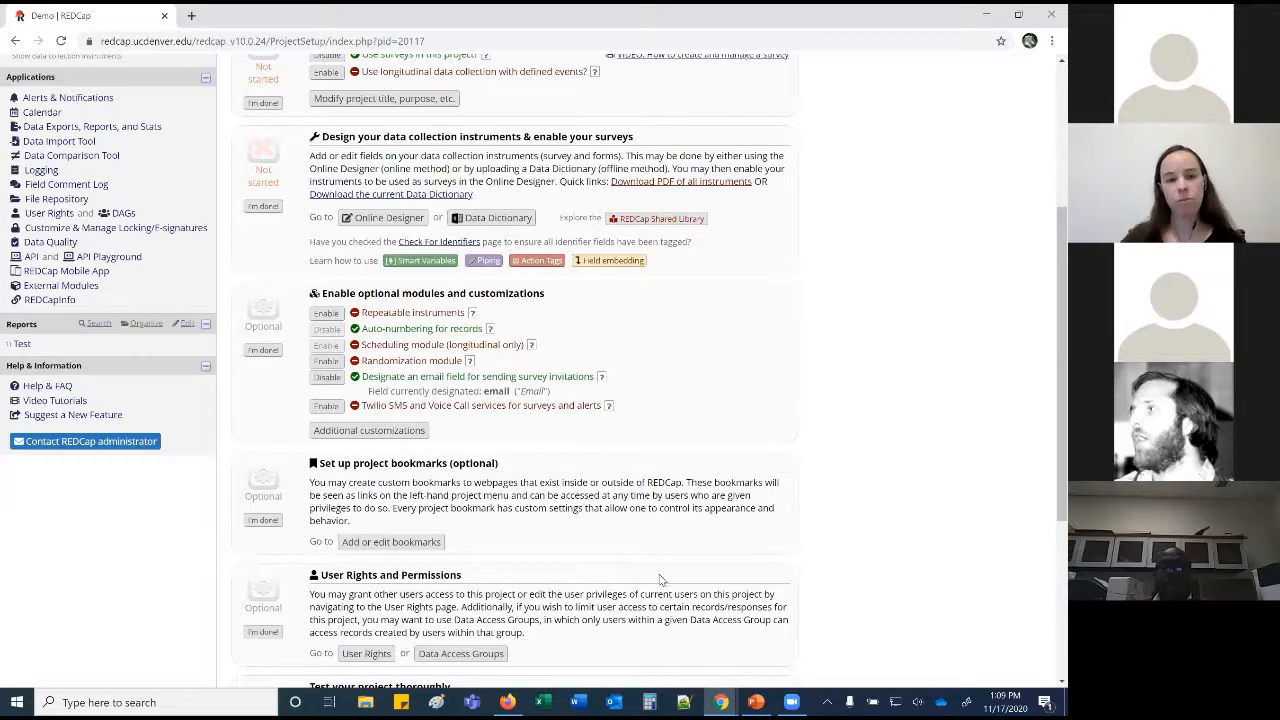
left_click(386, 220)
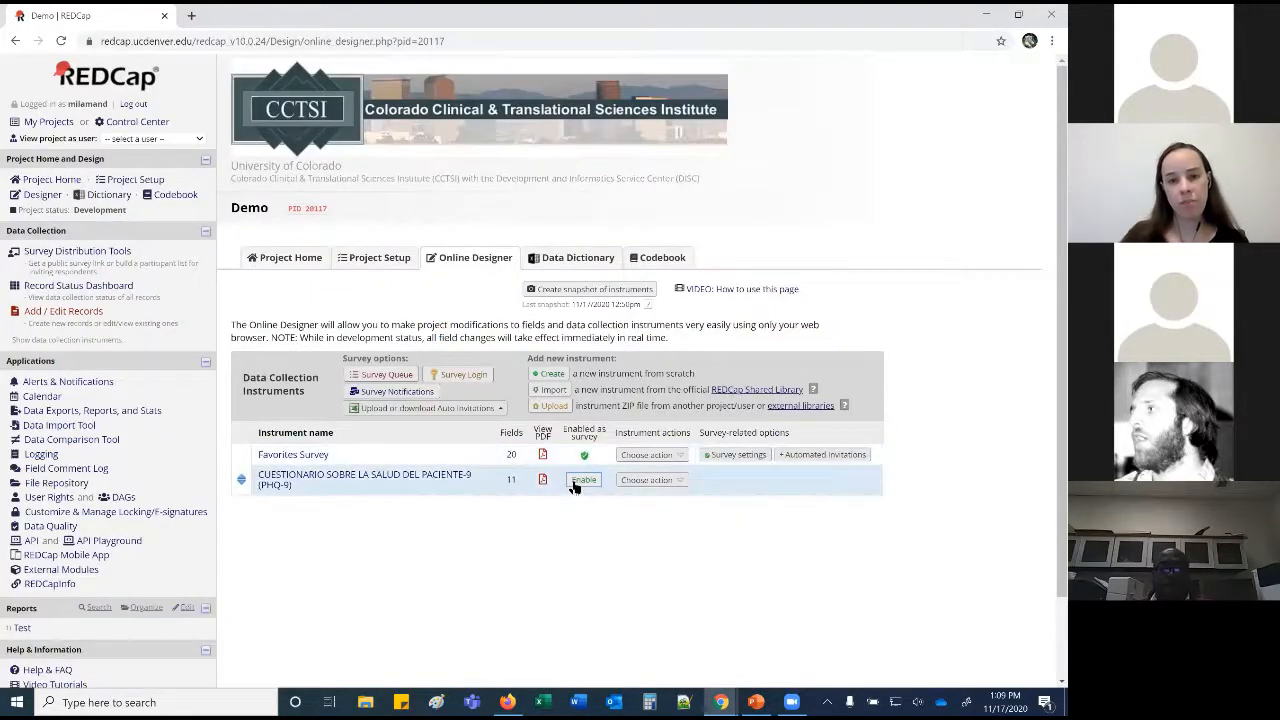
Enable PHQ-9 as a survey, save its settings, and open its Automated Invitations setup.
left_click(578, 482)
left_click(785, 353)
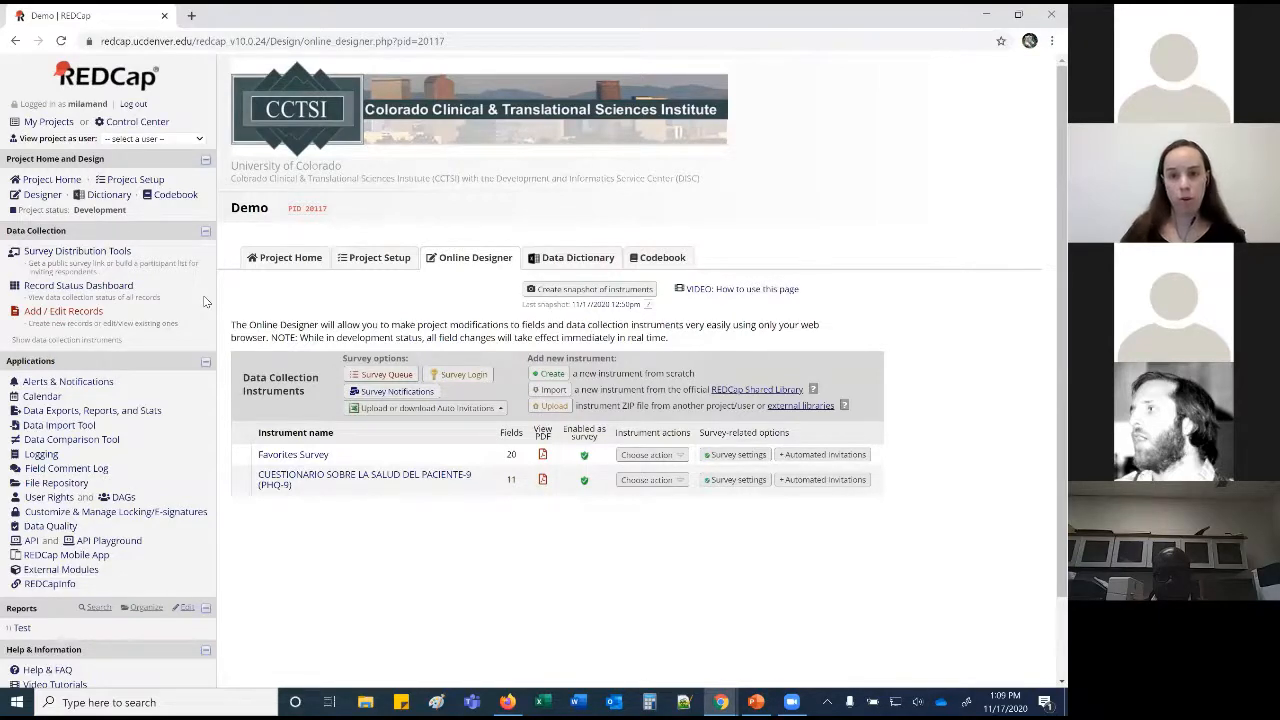
left_click(798, 481)
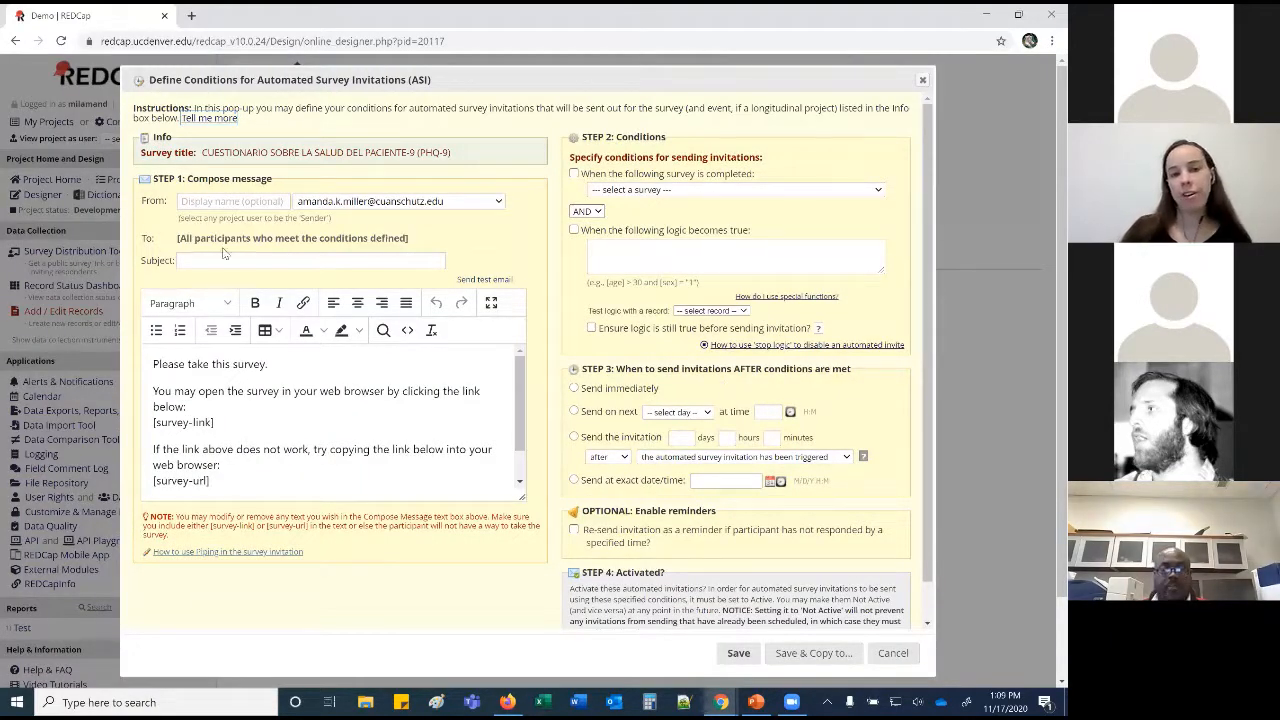
Trigger the PHQ-9 invitation when Favorites Survey is completed and [age]>45.
left_click_drag(496, 73, 424, 63)
left_click(558, 179)
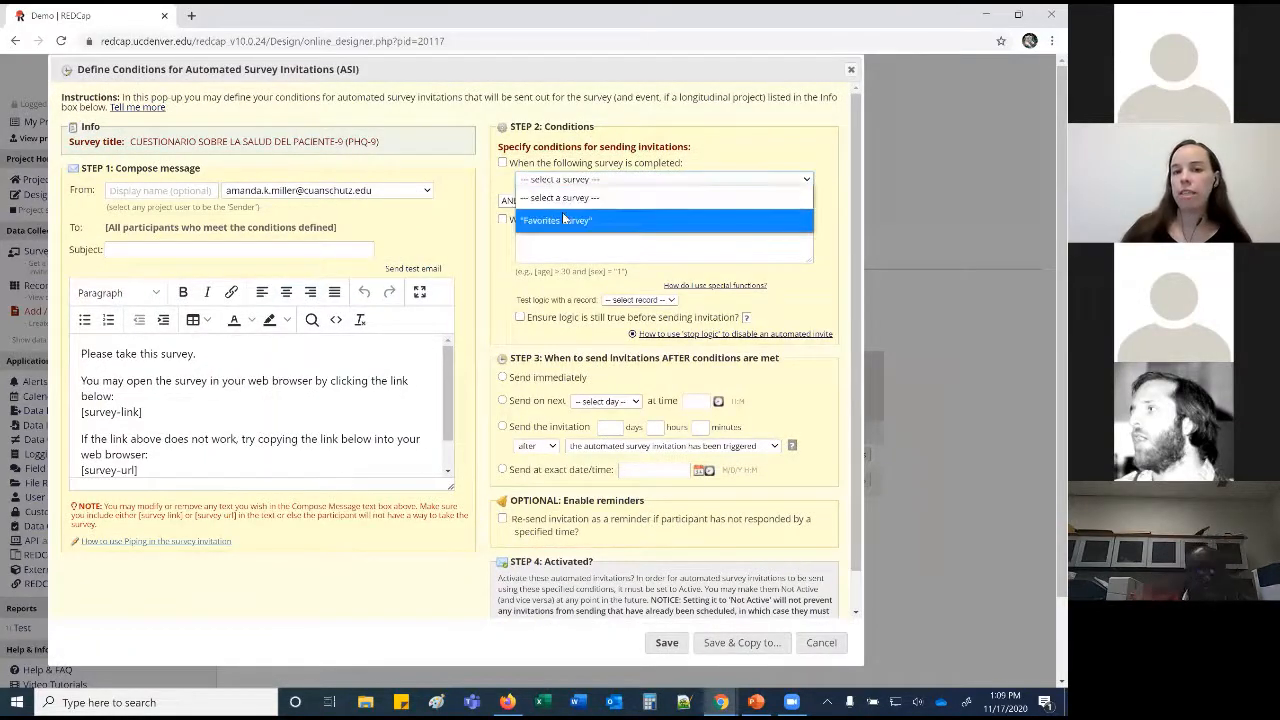
left_click(557, 221)
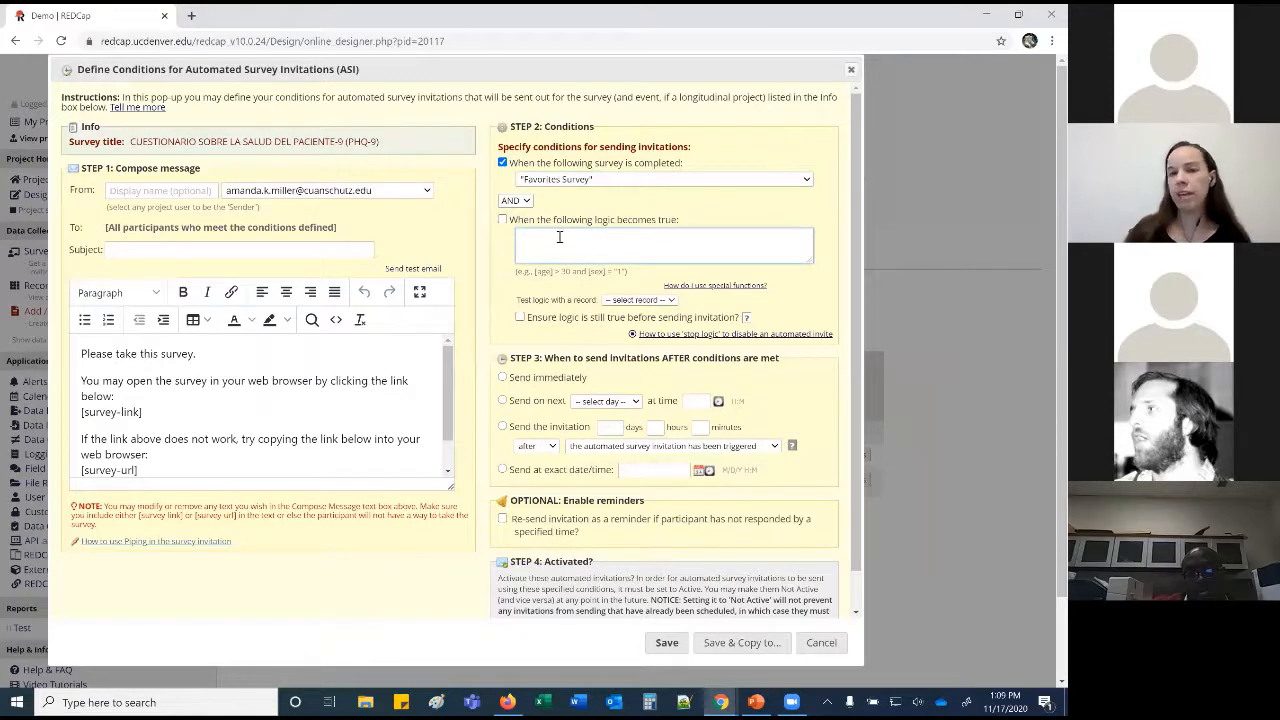
left_click(559, 237)
type("[age")
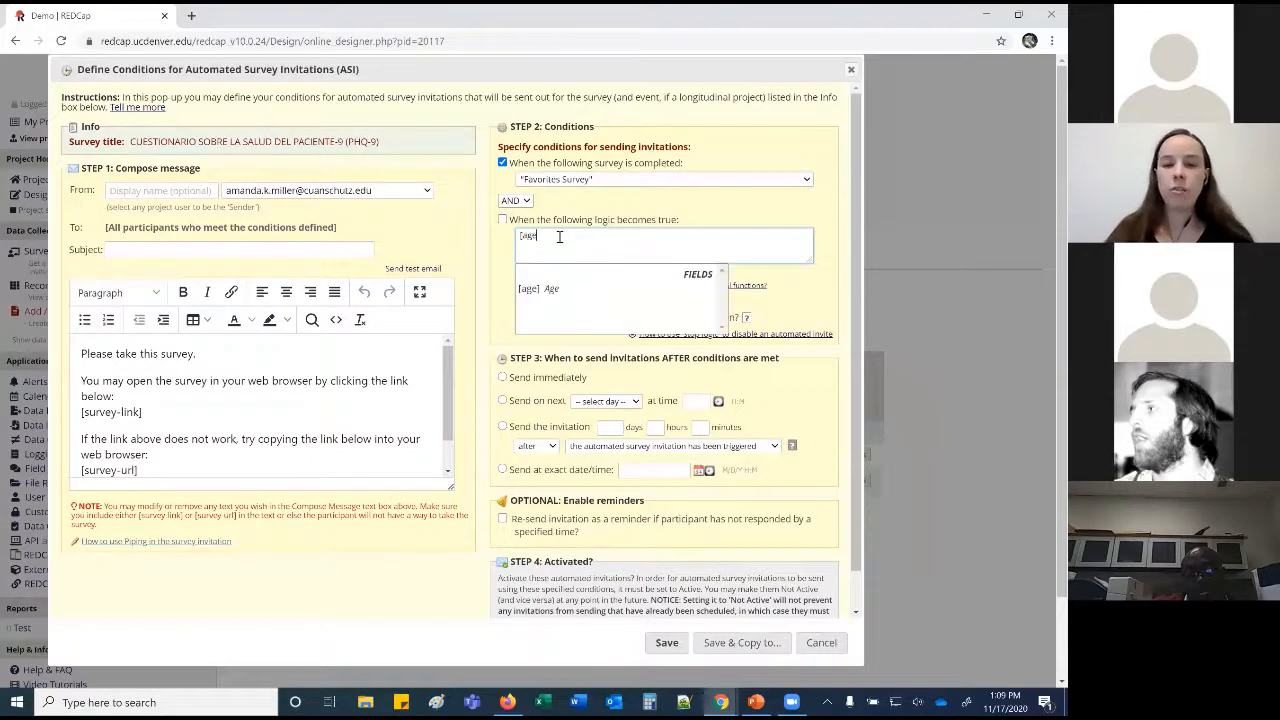
type("]>")
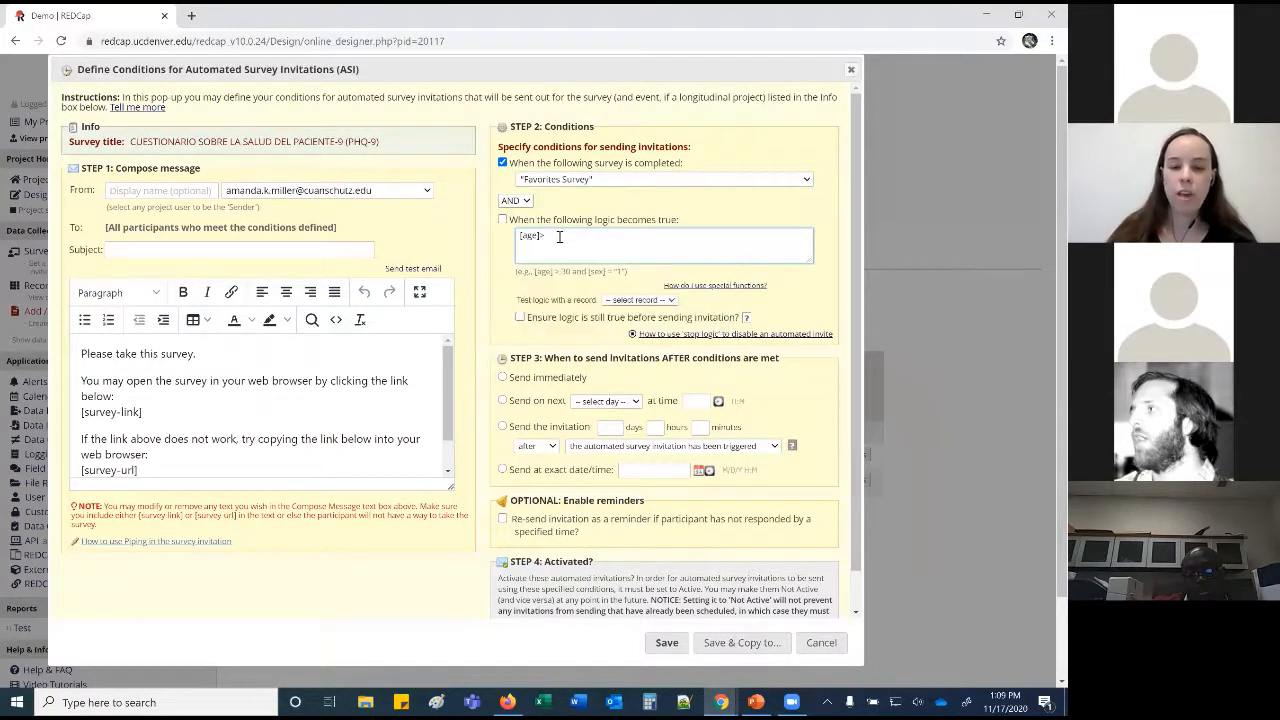
type("45")
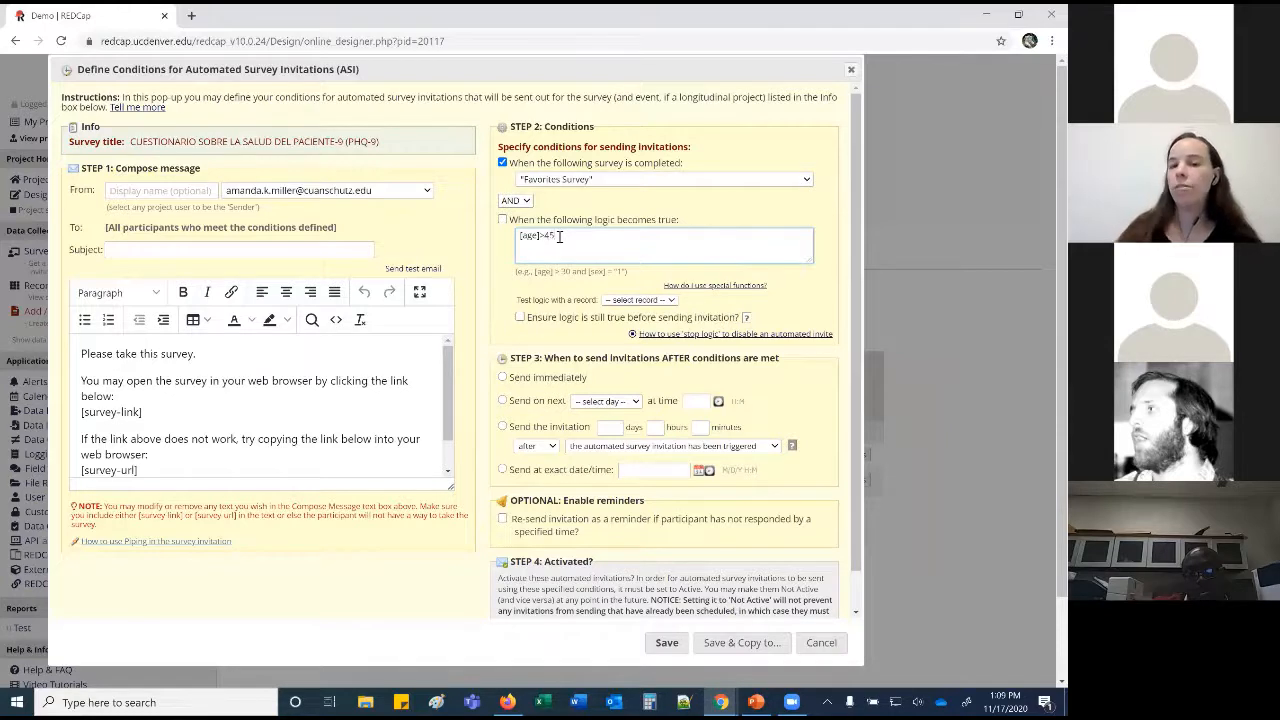
left_click(483, 355)
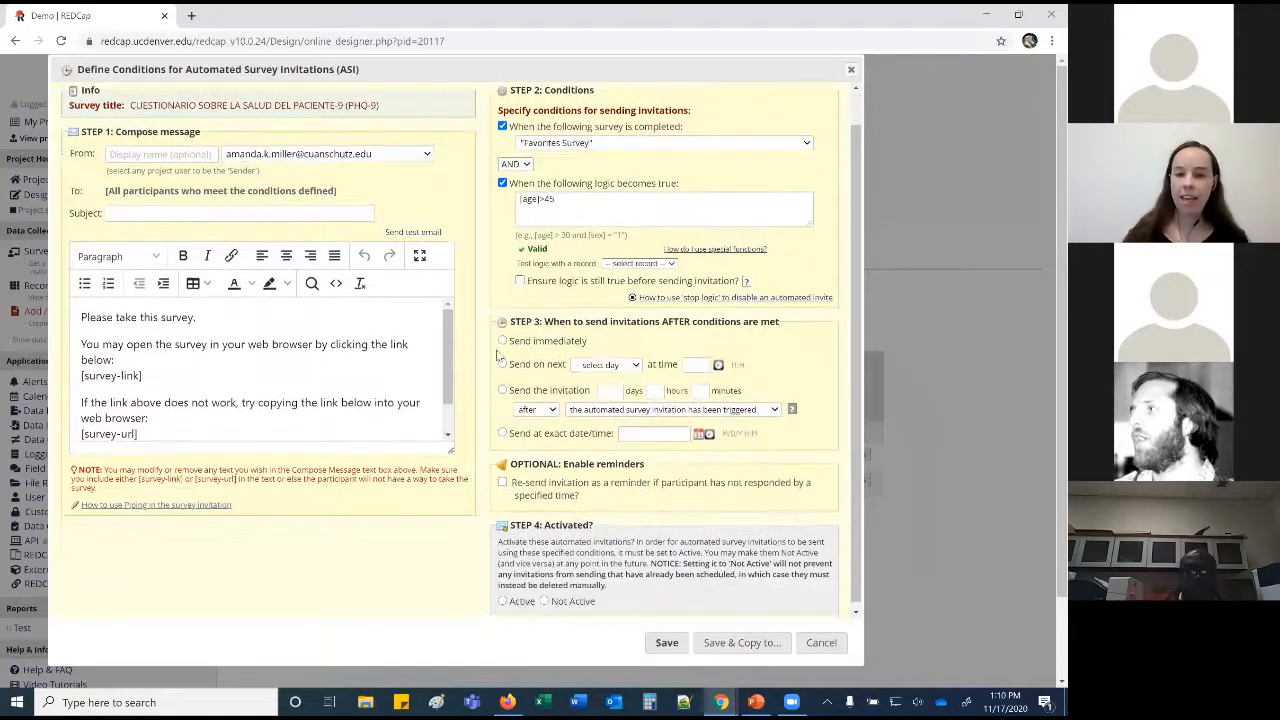
Set the invitation to send at an exact date/time with reminders turned off.
scroll(500, 372, "down", 1)
left_click(502, 336)
left_click(502, 360)
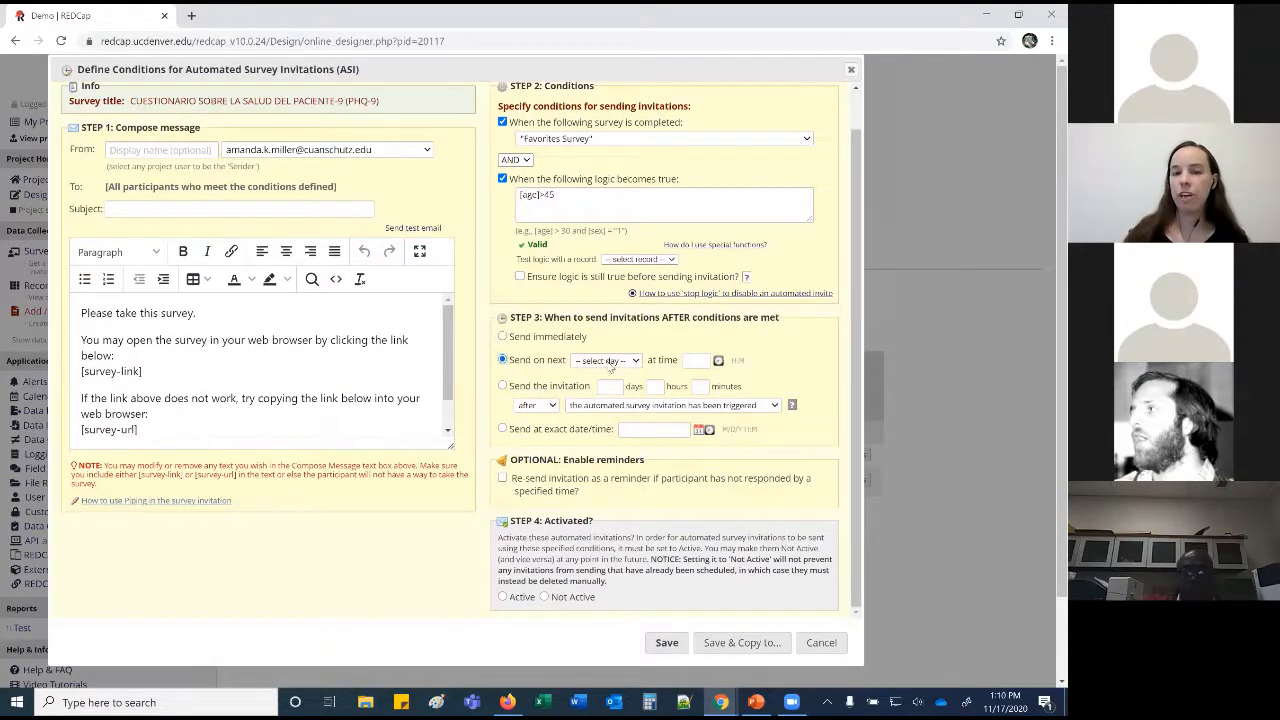
left_click(608, 361)
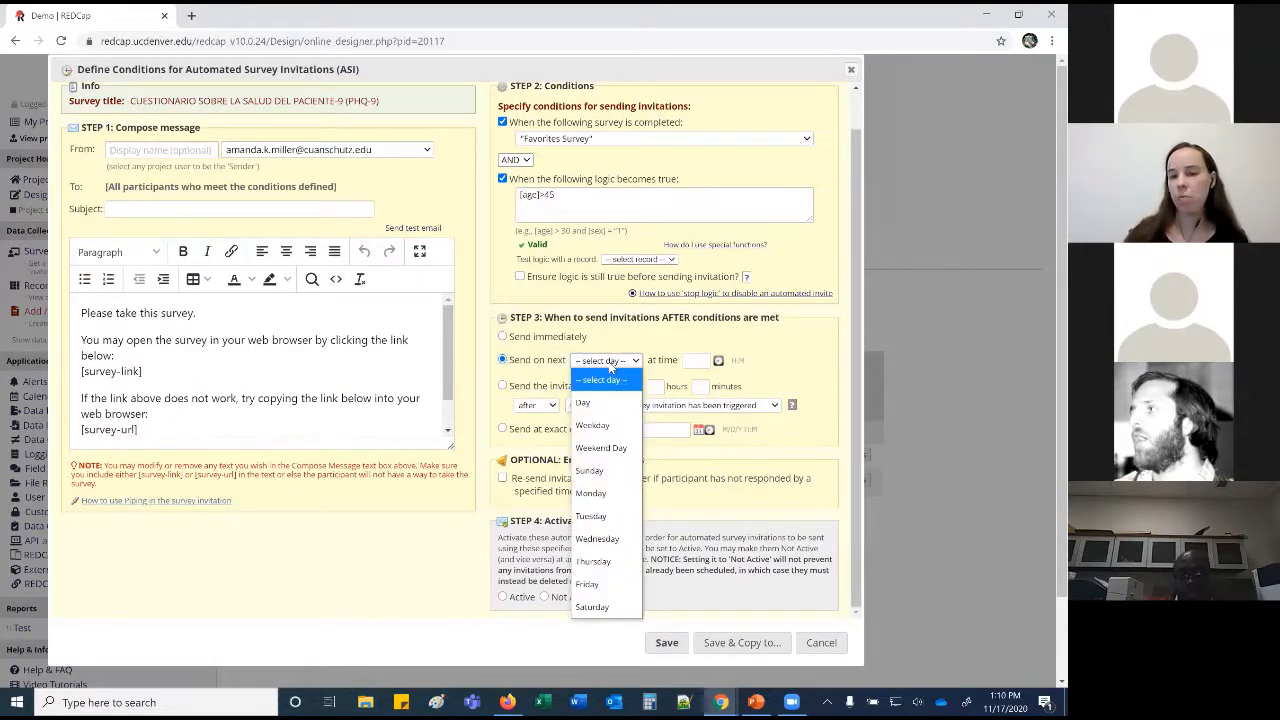
left_click(502, 390)
left_click(502, 386)
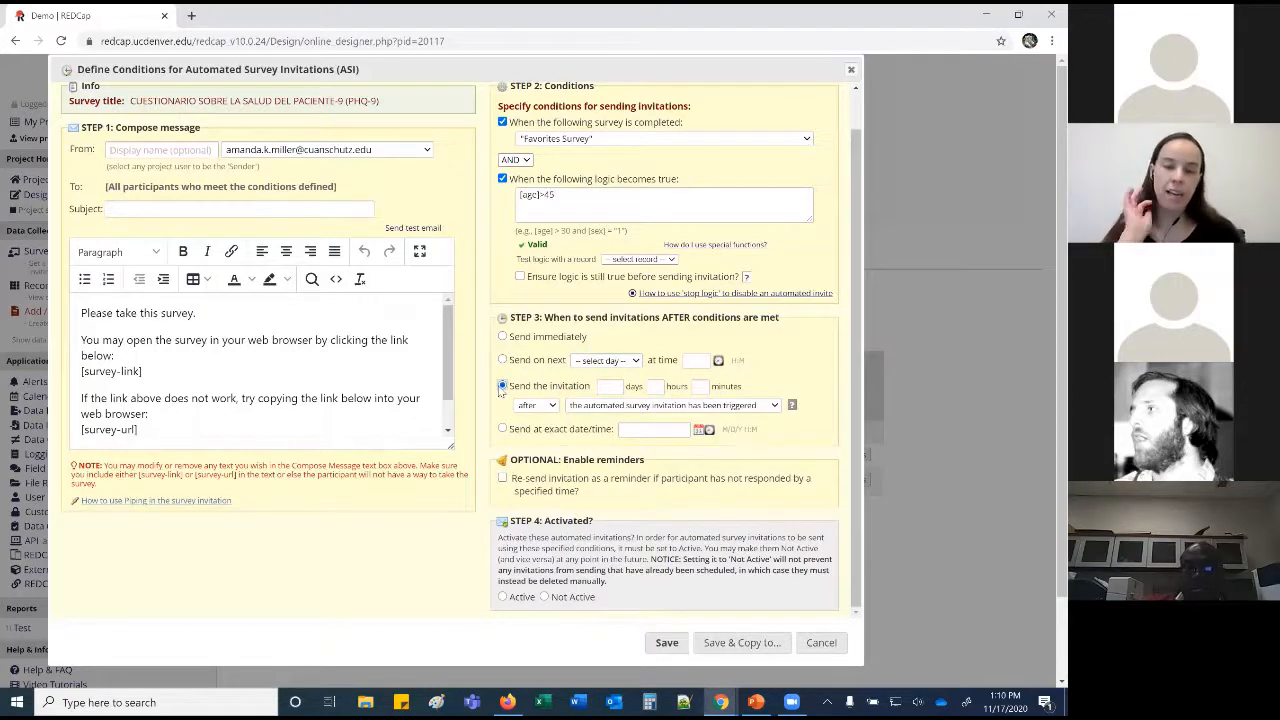
left_click(606, 409)
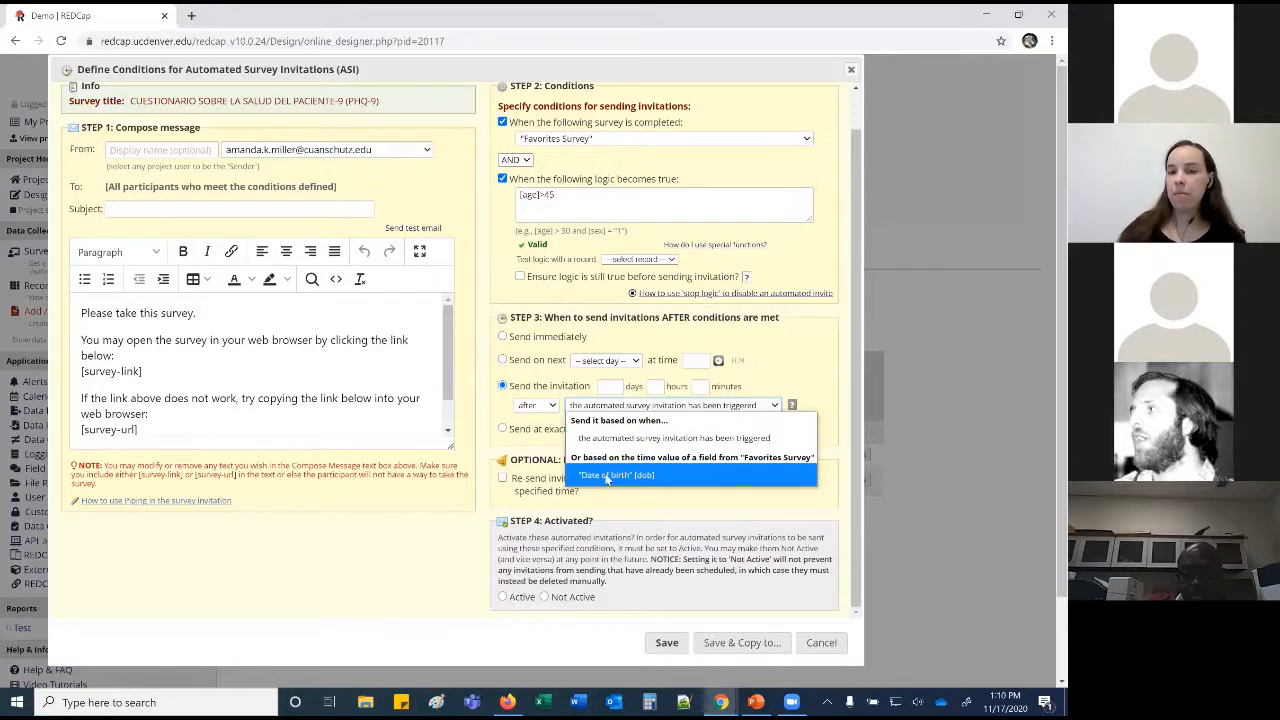
left_click(606, 476)
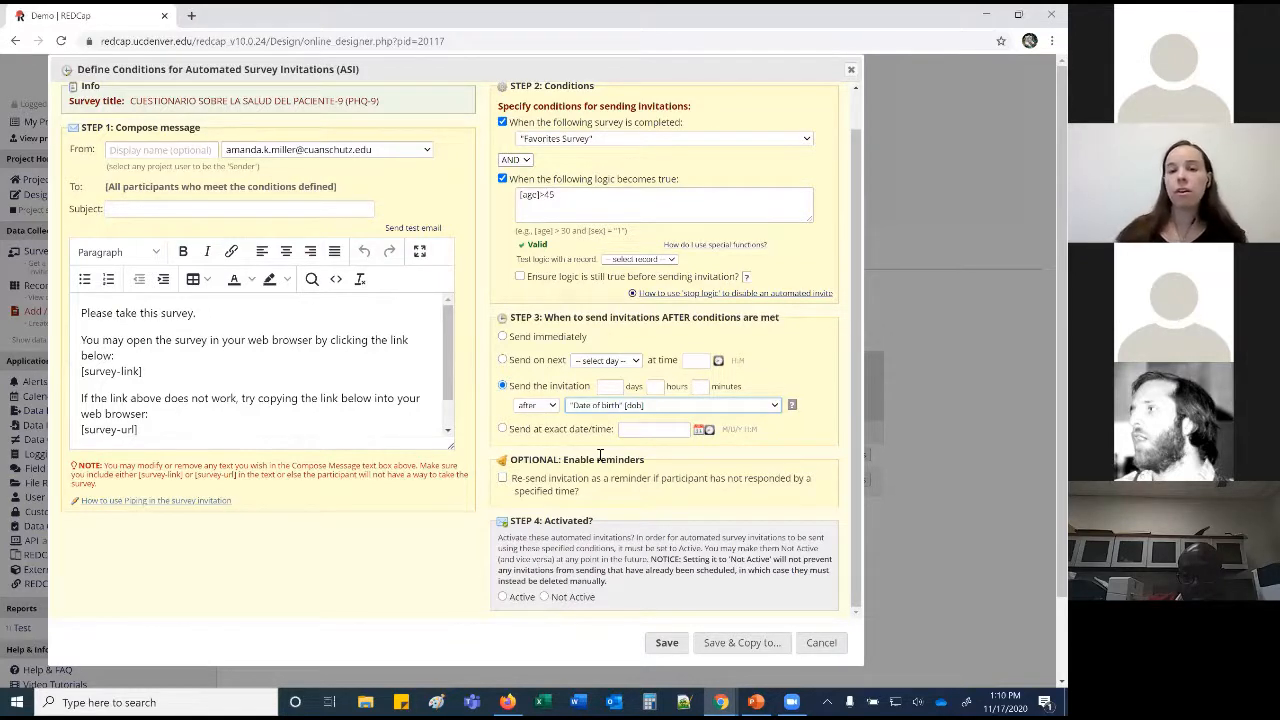
left_click(503, 429)
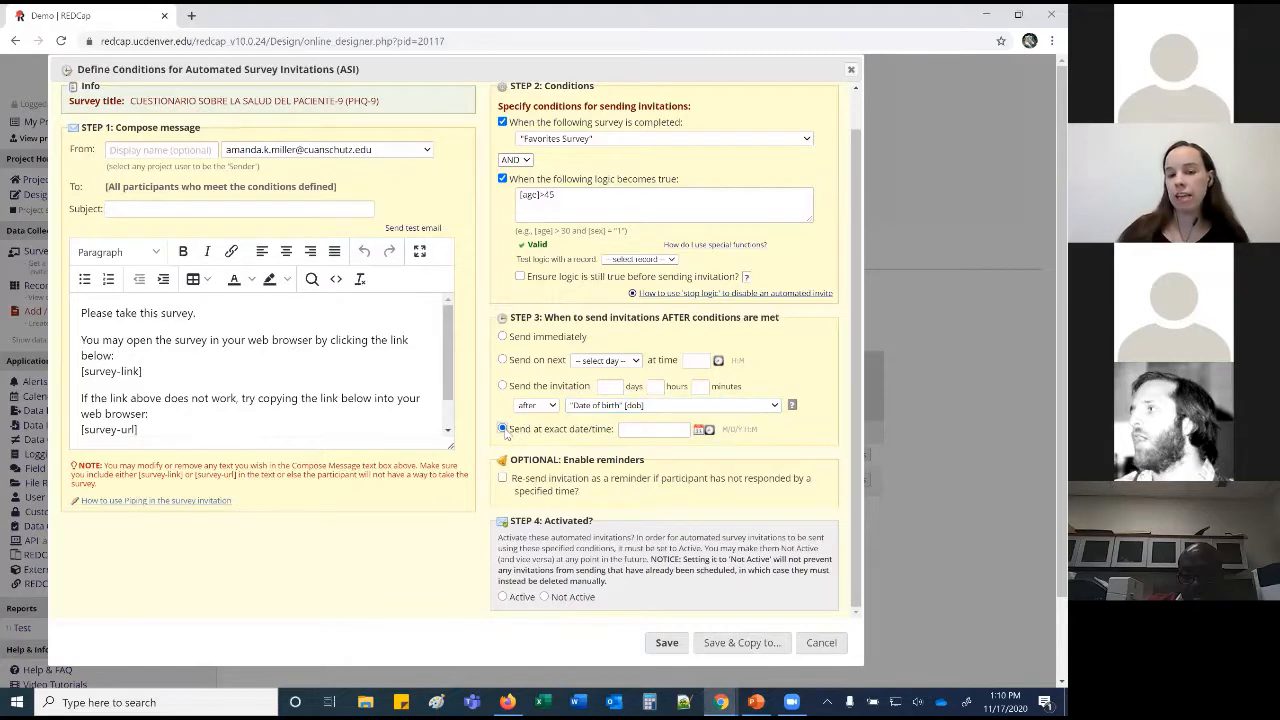
left_click(502, 479)
left_click(575, 489)
Mark the automated invitation Not Active, save it, then reopen and cancel the dialog.
scroll(622, 470, "down", 1)
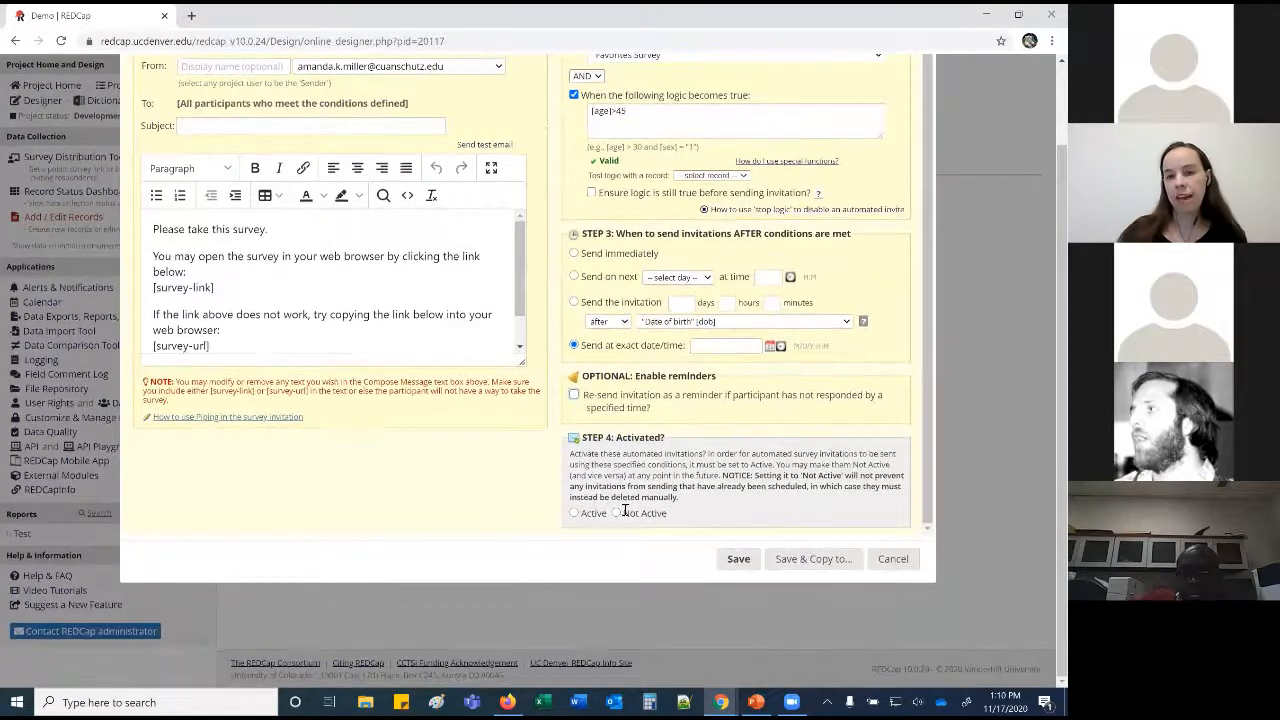
left_click(616, 513)
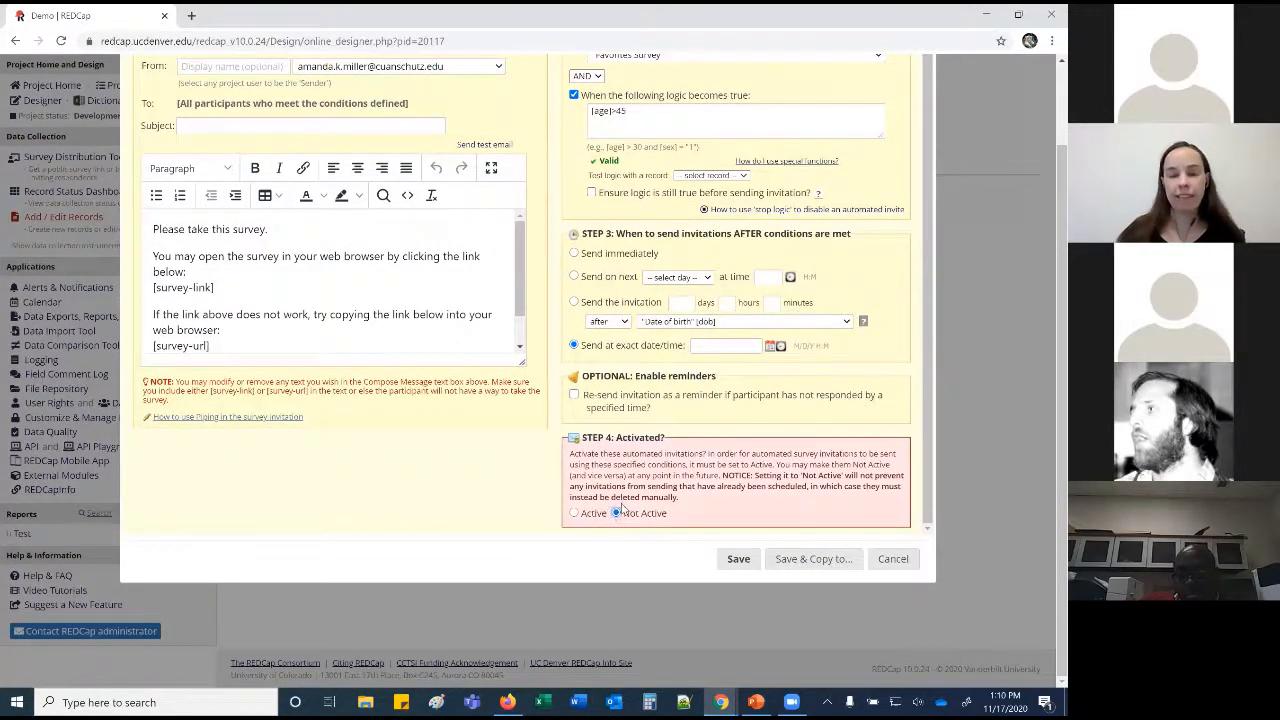
left_click(740, 559)
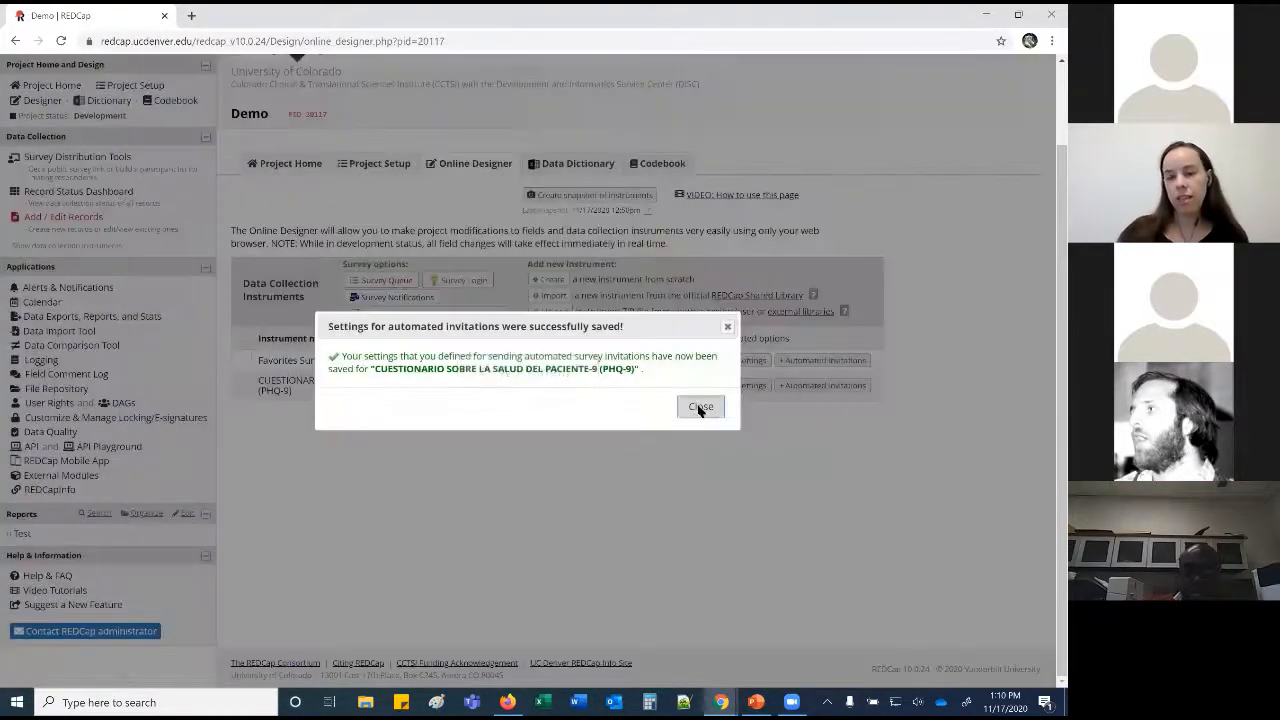
left_click(697, 413)
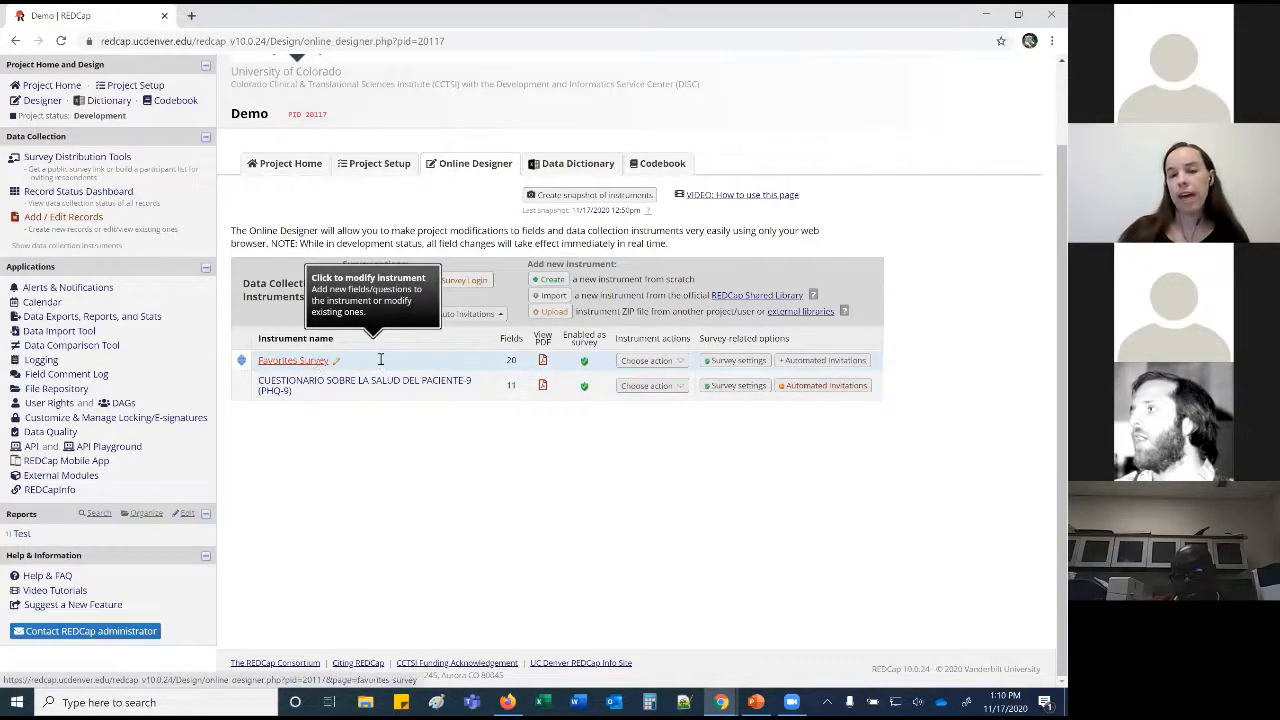
left_click(808, 388)
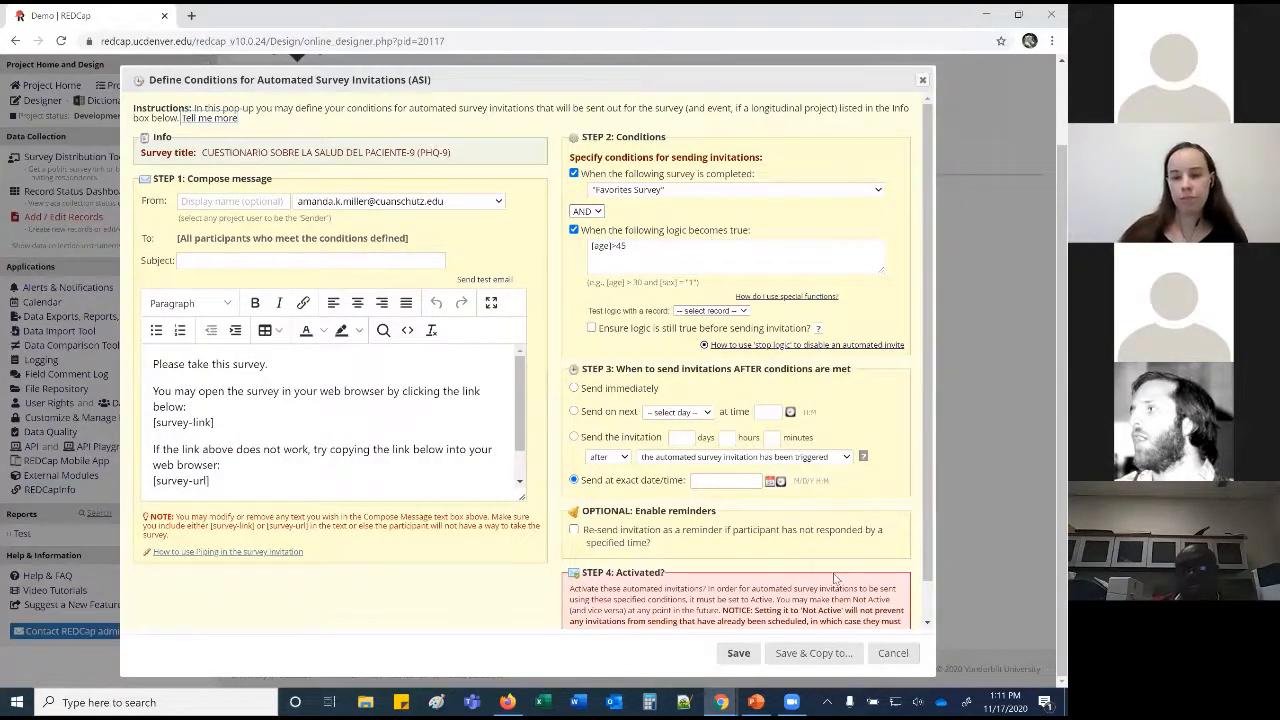
left_click(891, 654)
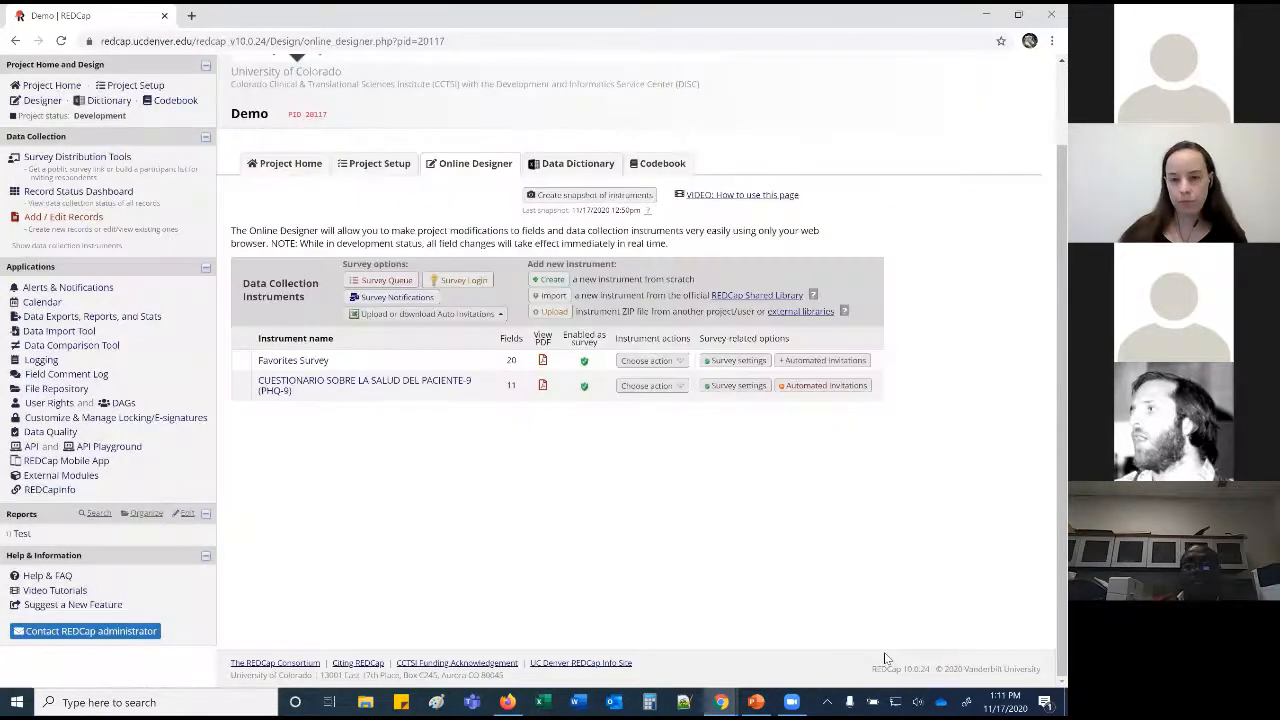
Open the Survey Queue setup and activate PHQ-9.
scroll(616, 512, "up", 2)
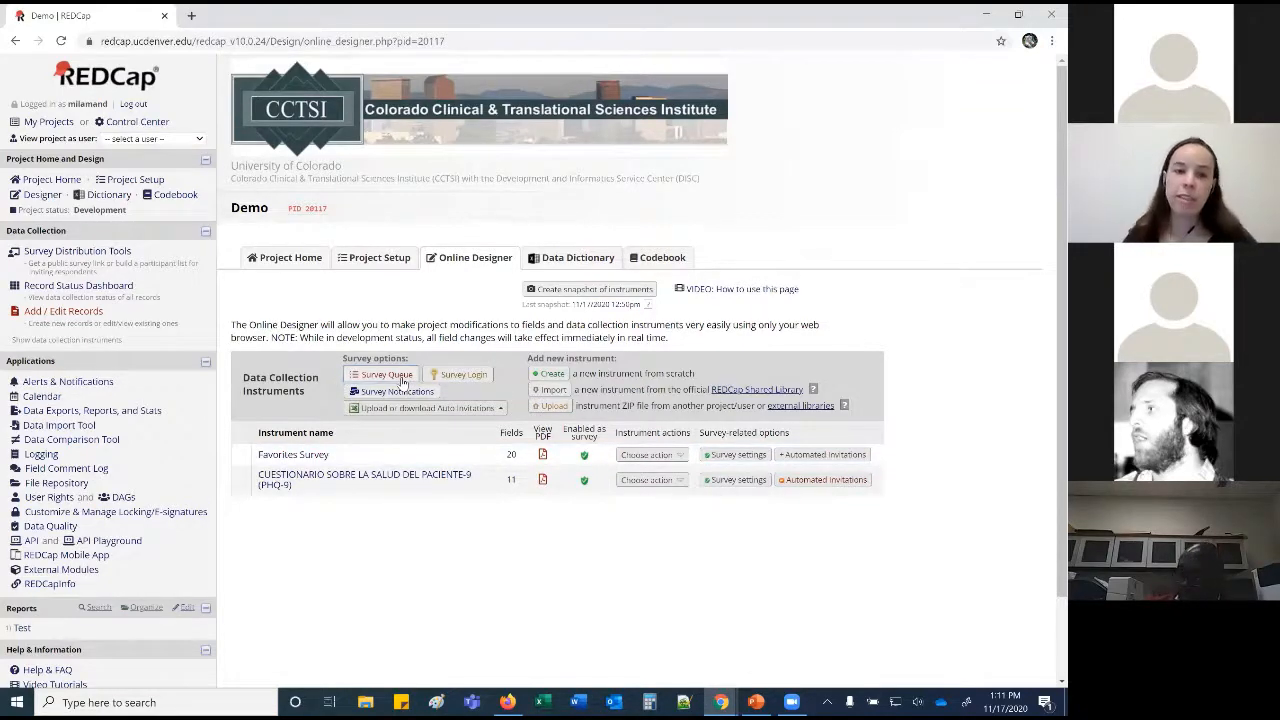
left_click(390, 375)
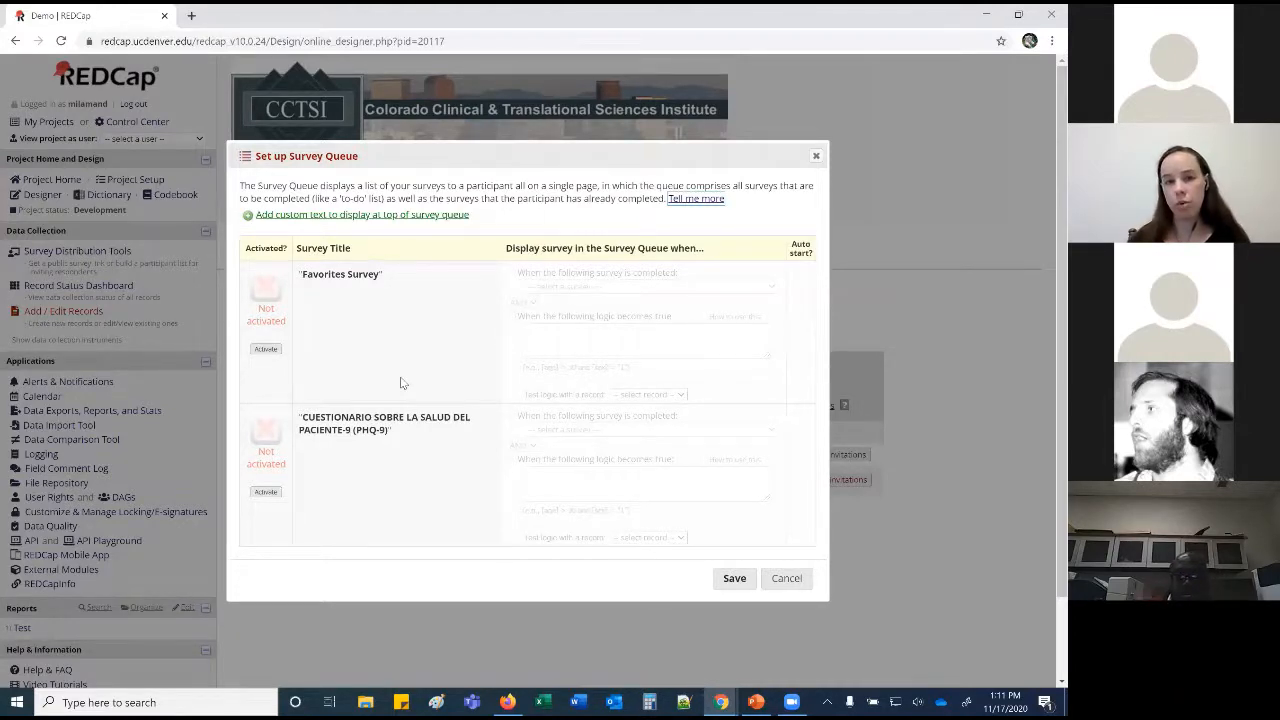
left_click(266, 491)
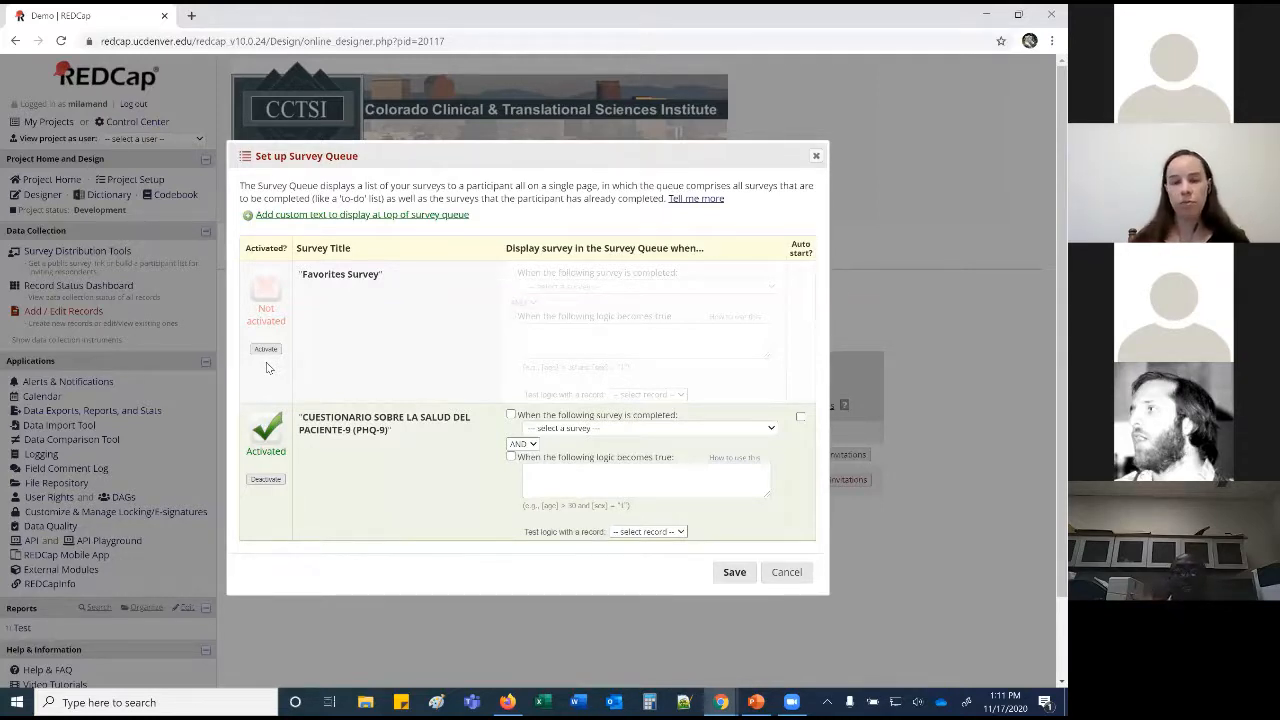
Queue PHQ-9 after Favorites Survey completion with [age]>50 logic, auto-start on, and save.
left_click(511, 415)
left_click(565, 430)
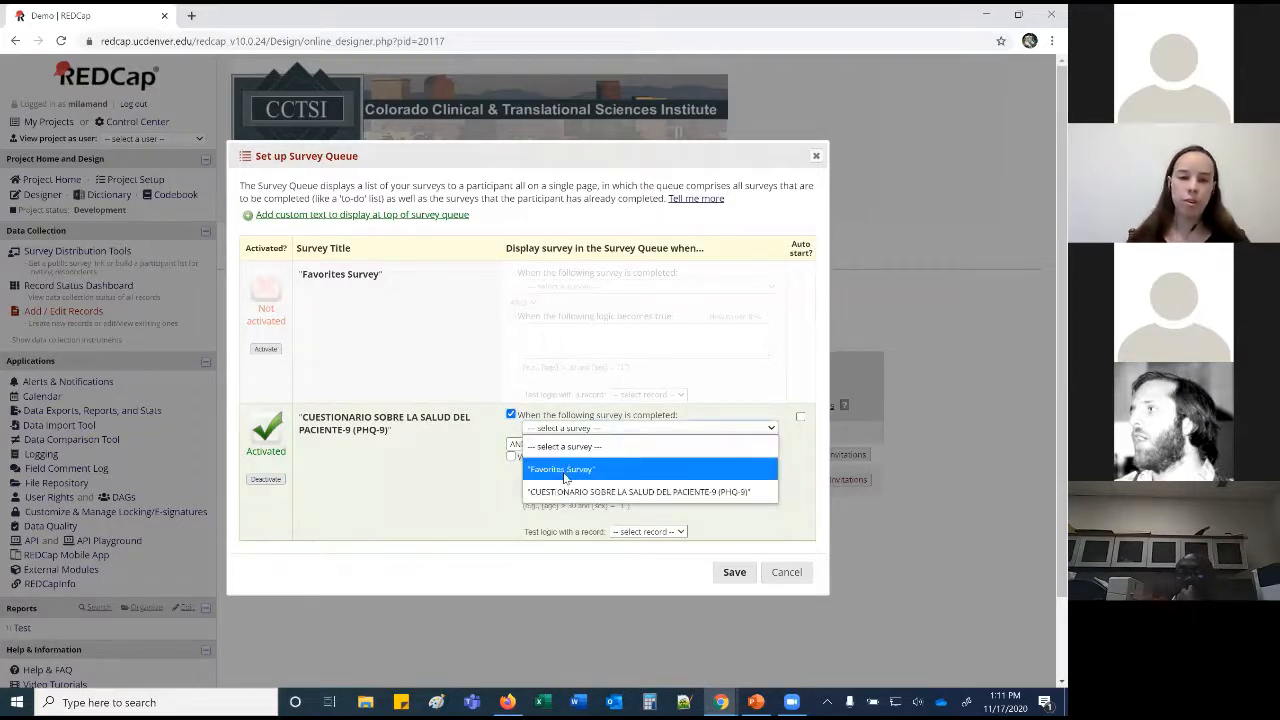
left_click(565, 470)
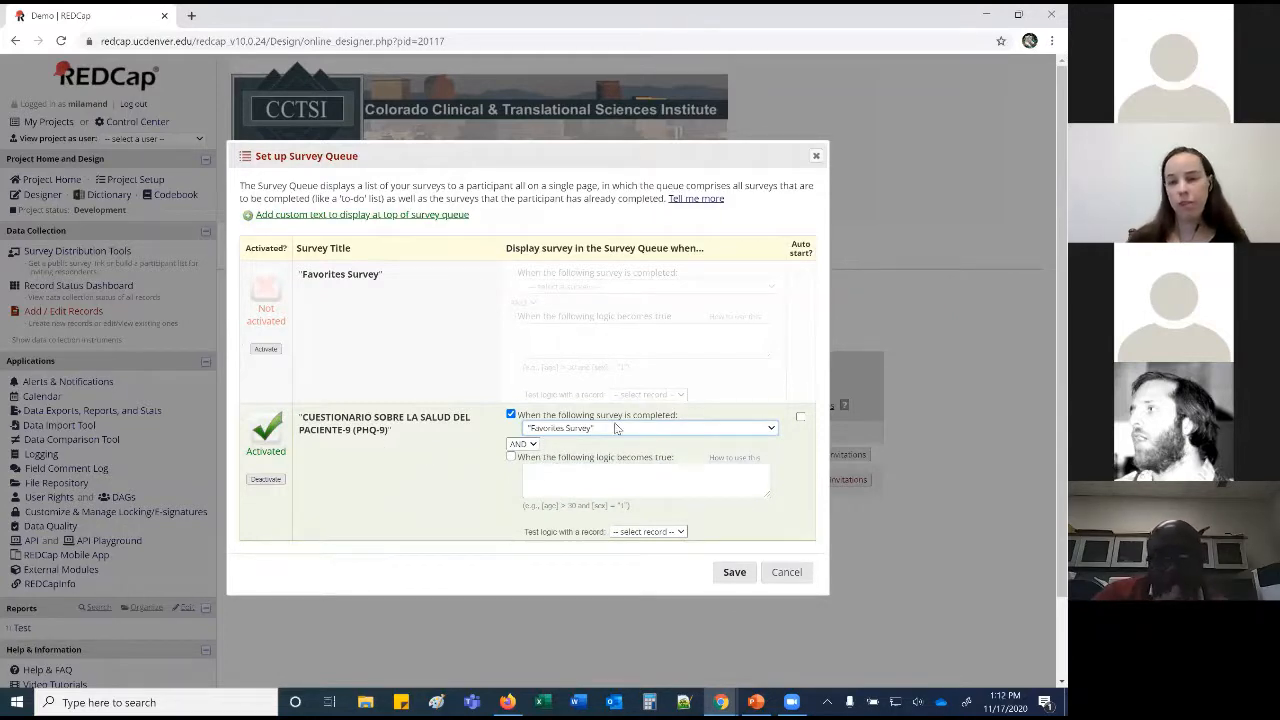
left_click(589, 485)
type("[age]>50")
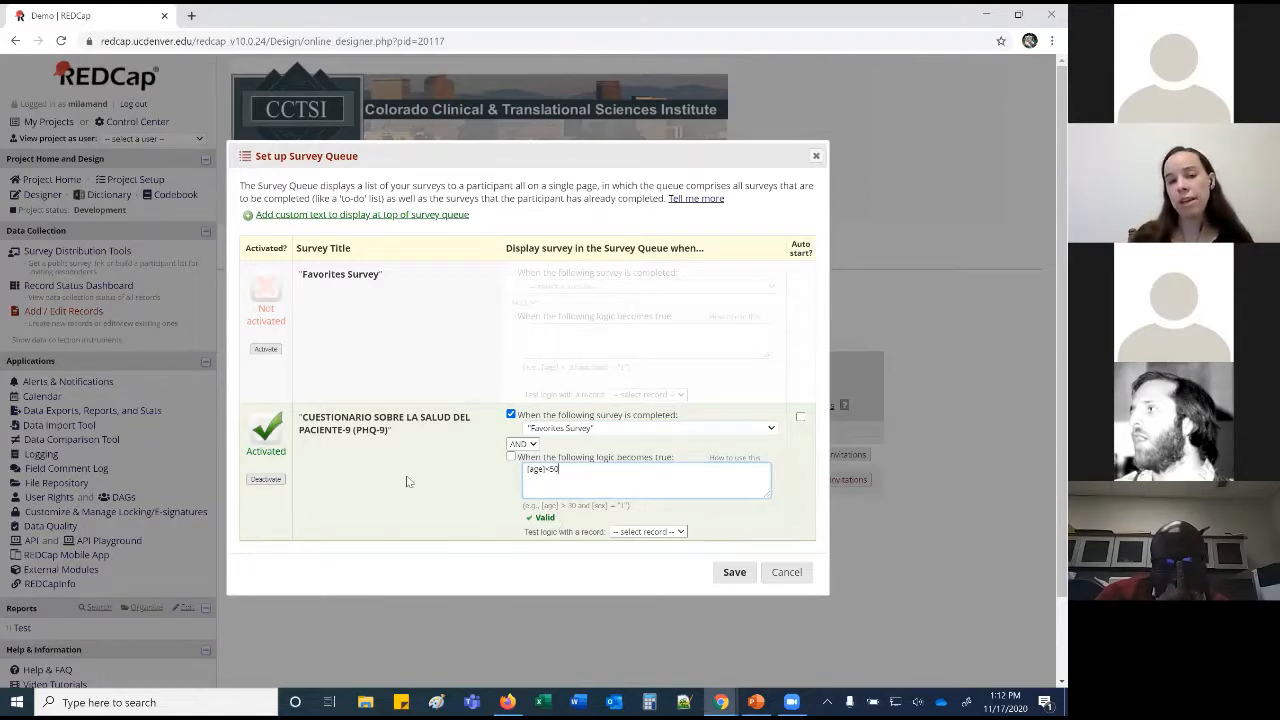
left_click(333, 451)
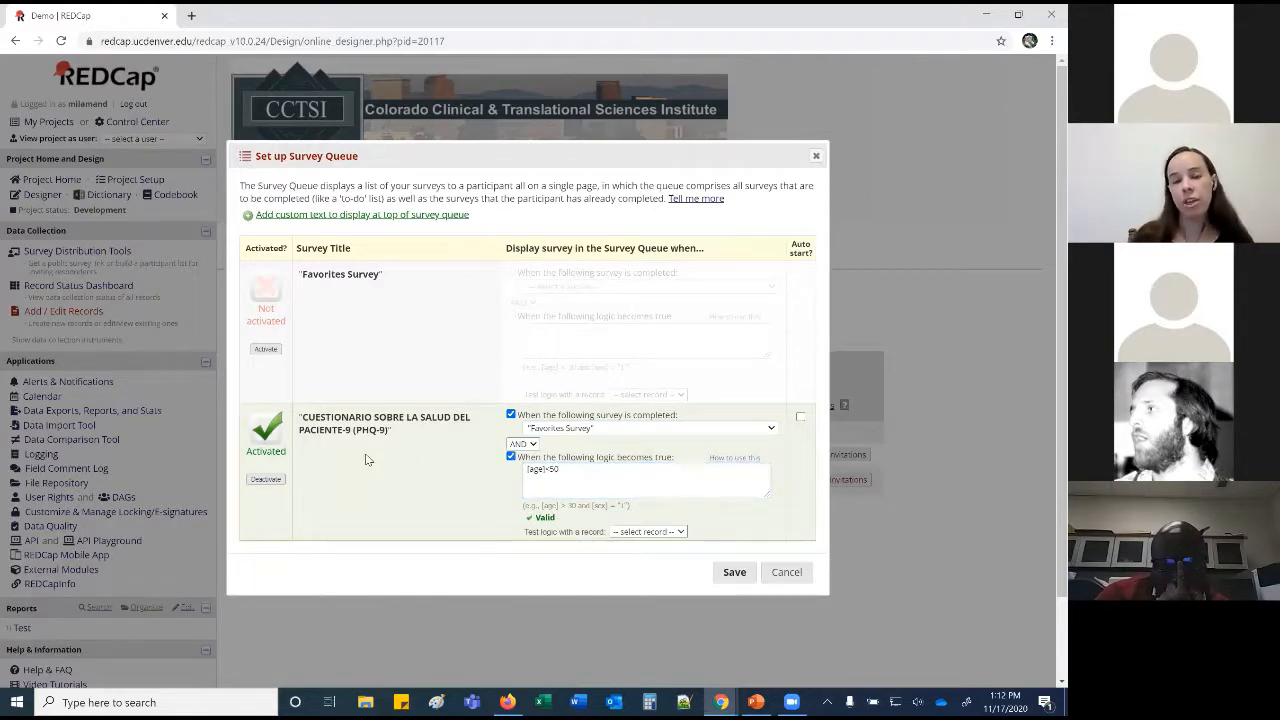
left_click(800, 417)
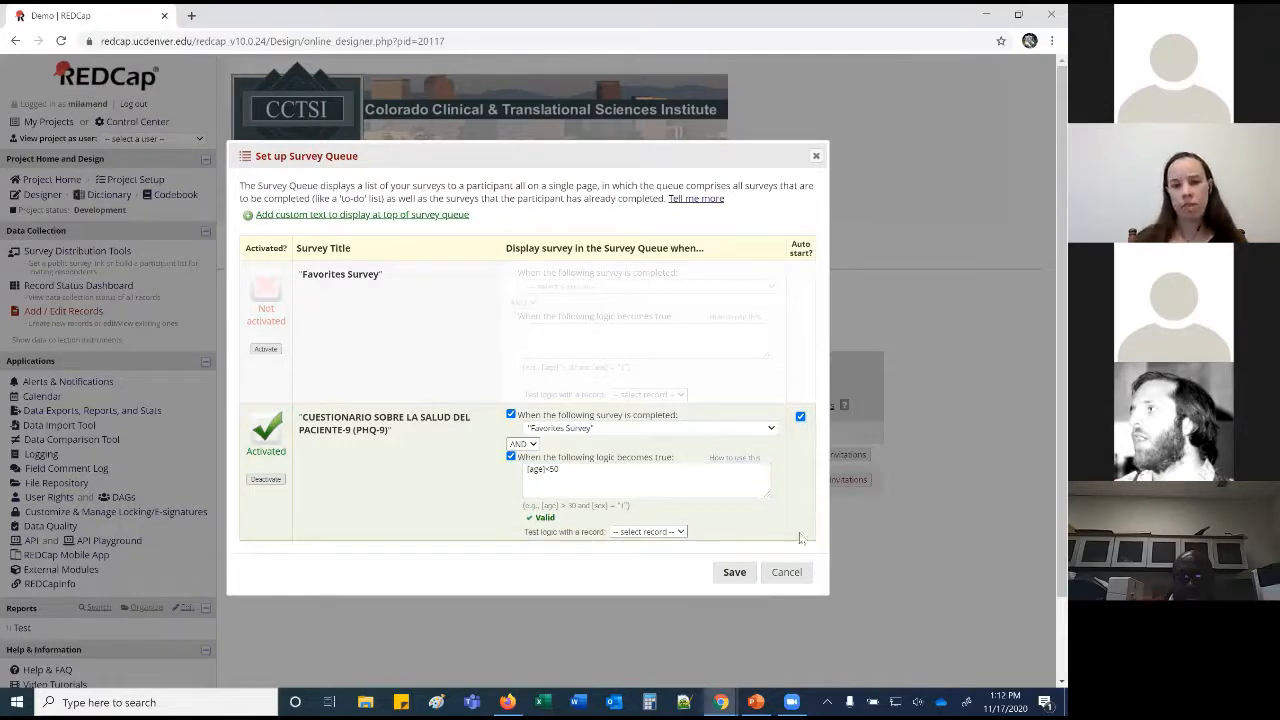
left_click(736, 572)
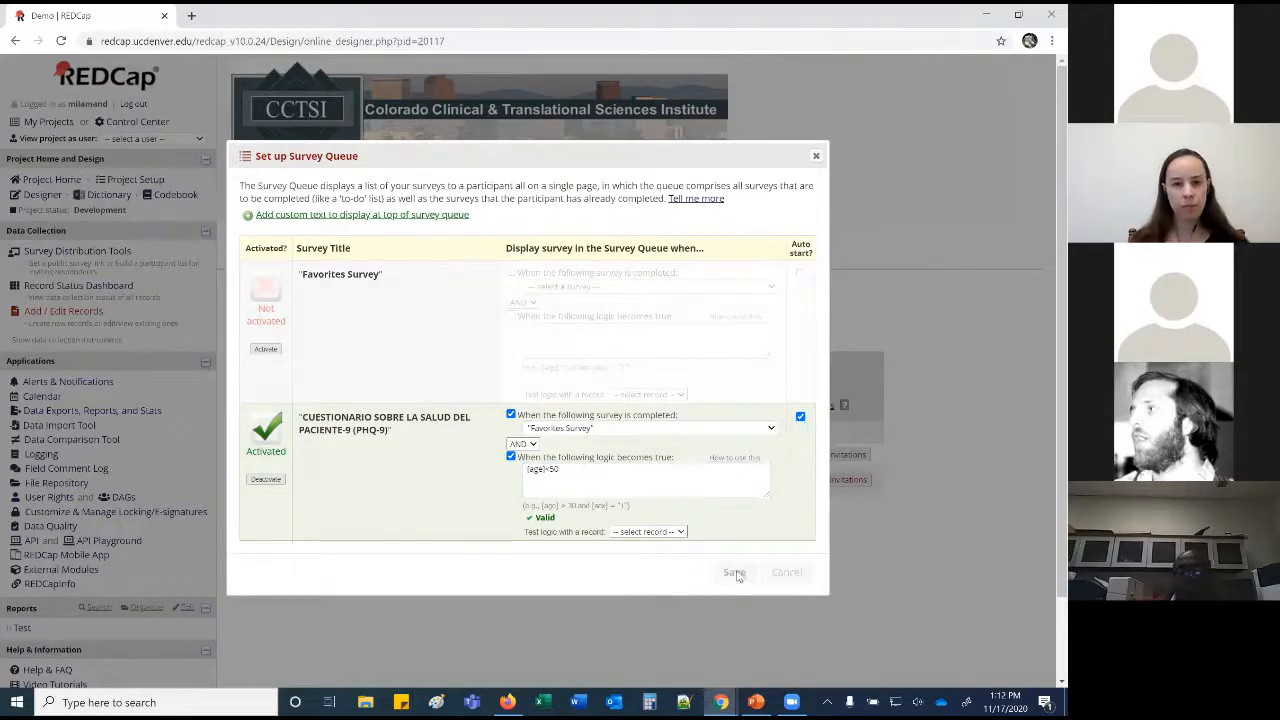
left_click(665, 406)
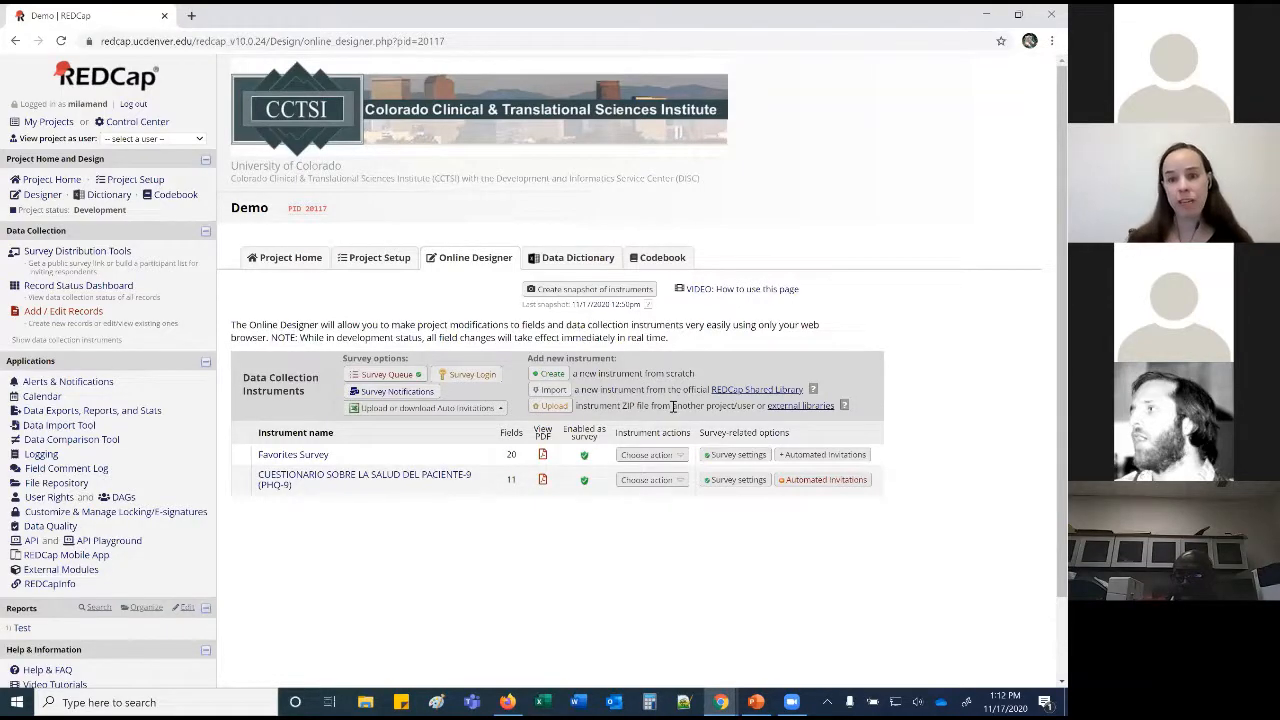
Enable 'Use longitudinal data collection with defined events' on the Project Setup page.
left_click(393, 258)
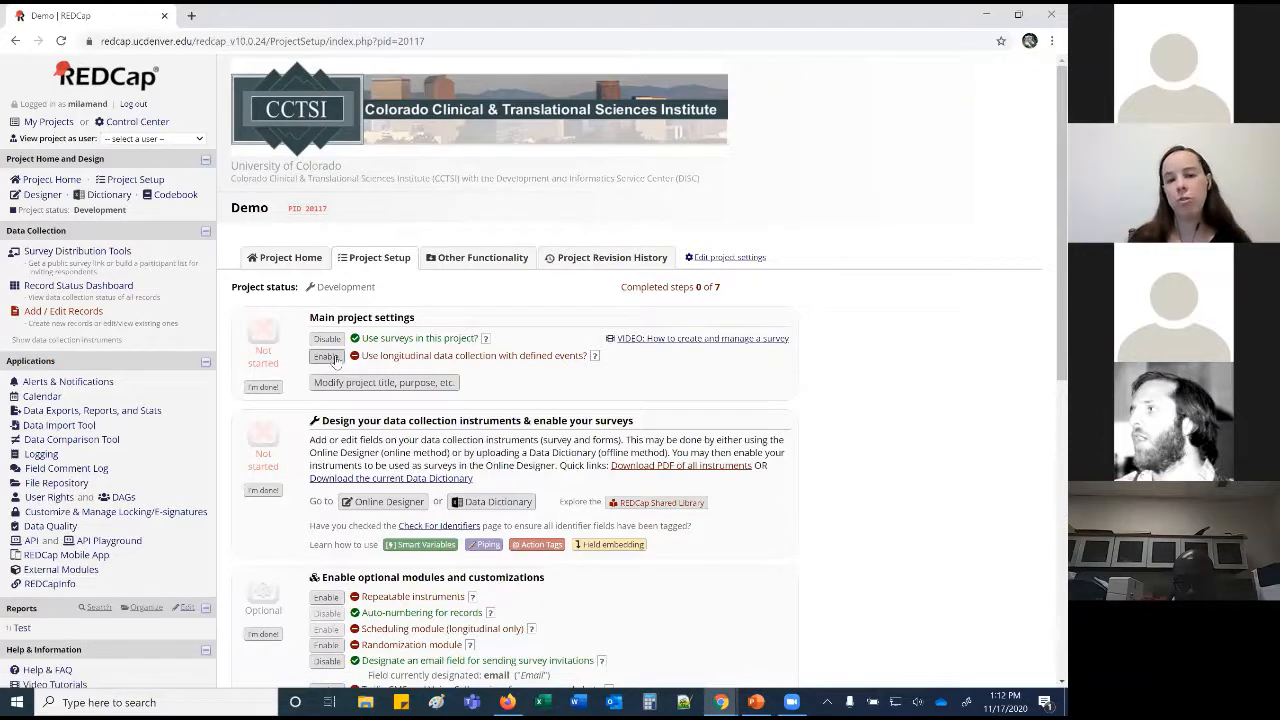
left_click(332, 359)
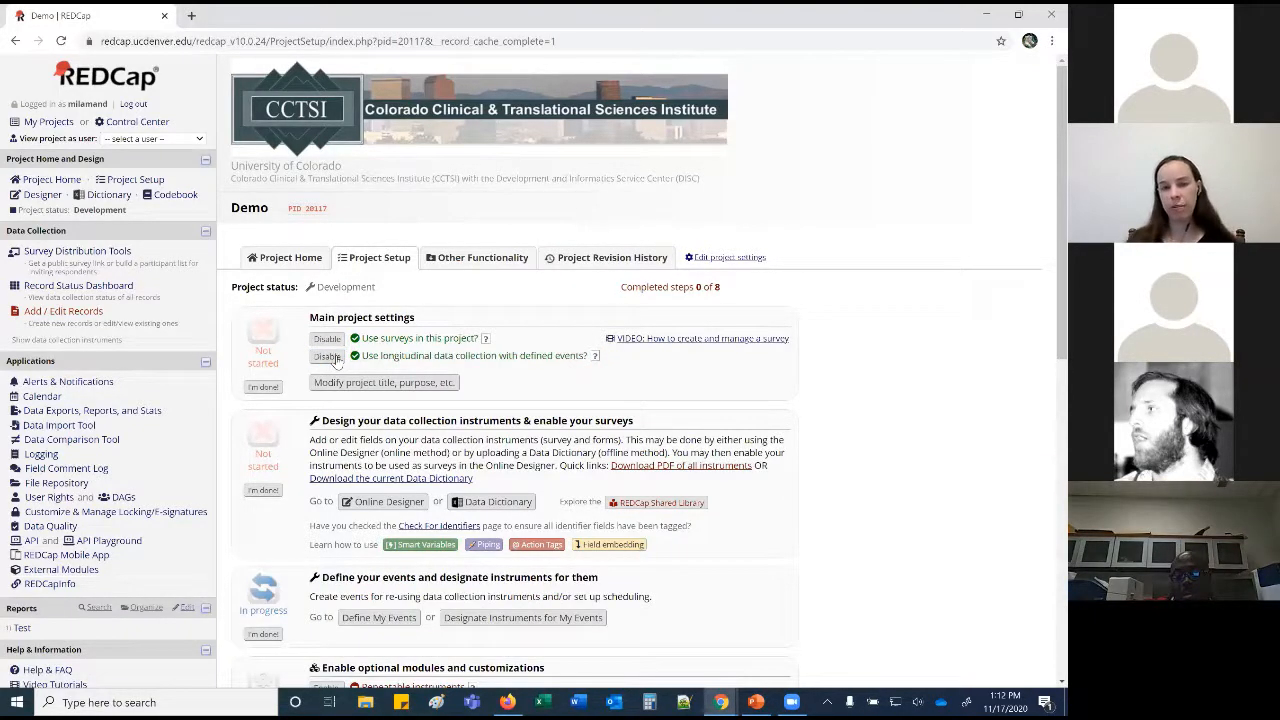
scroll(336, 300, "down", 2)
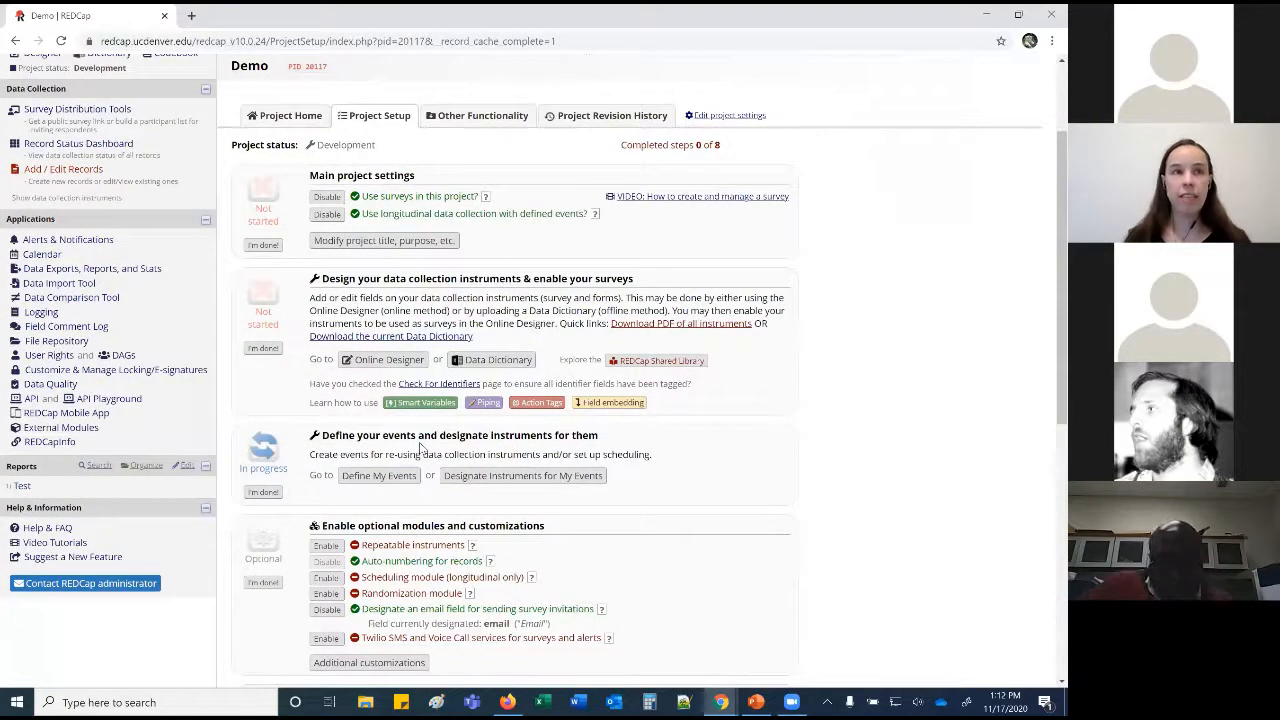
Rename the first event in Arm 1 from 'Event 1' to 'Visit 1'.
left_click(396, 485)
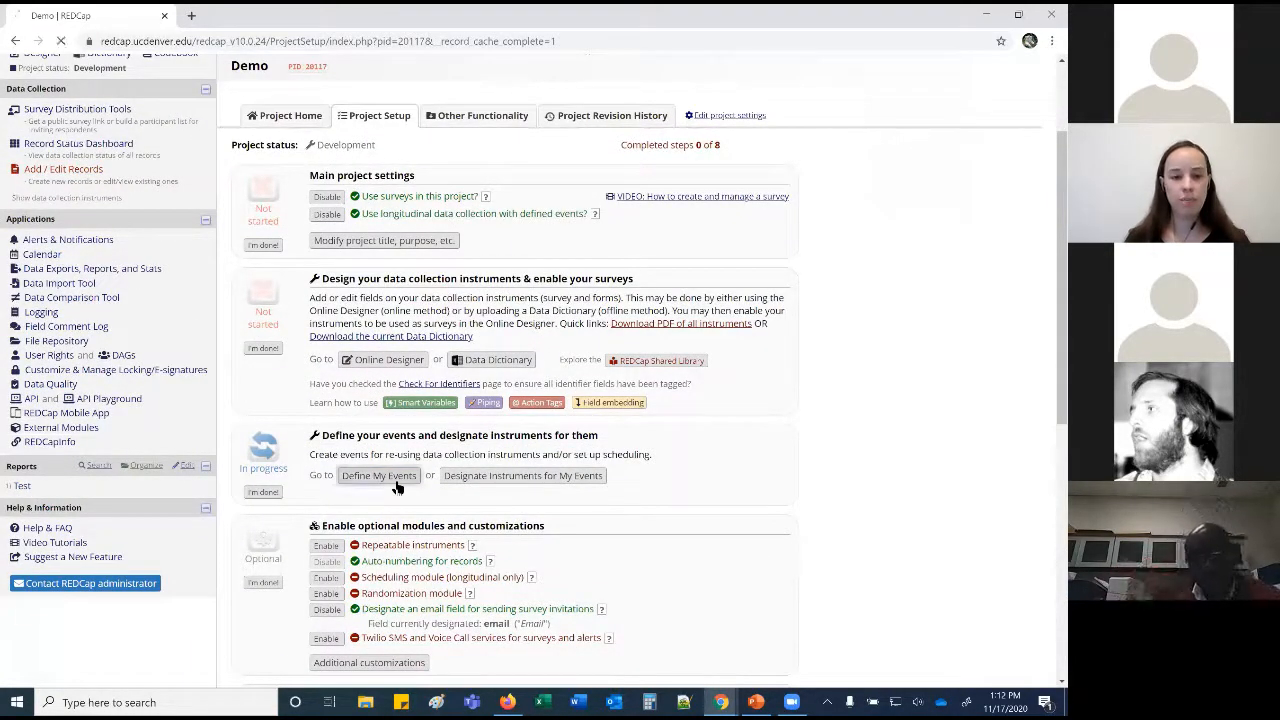
scroll(390, 487, "down", 2)
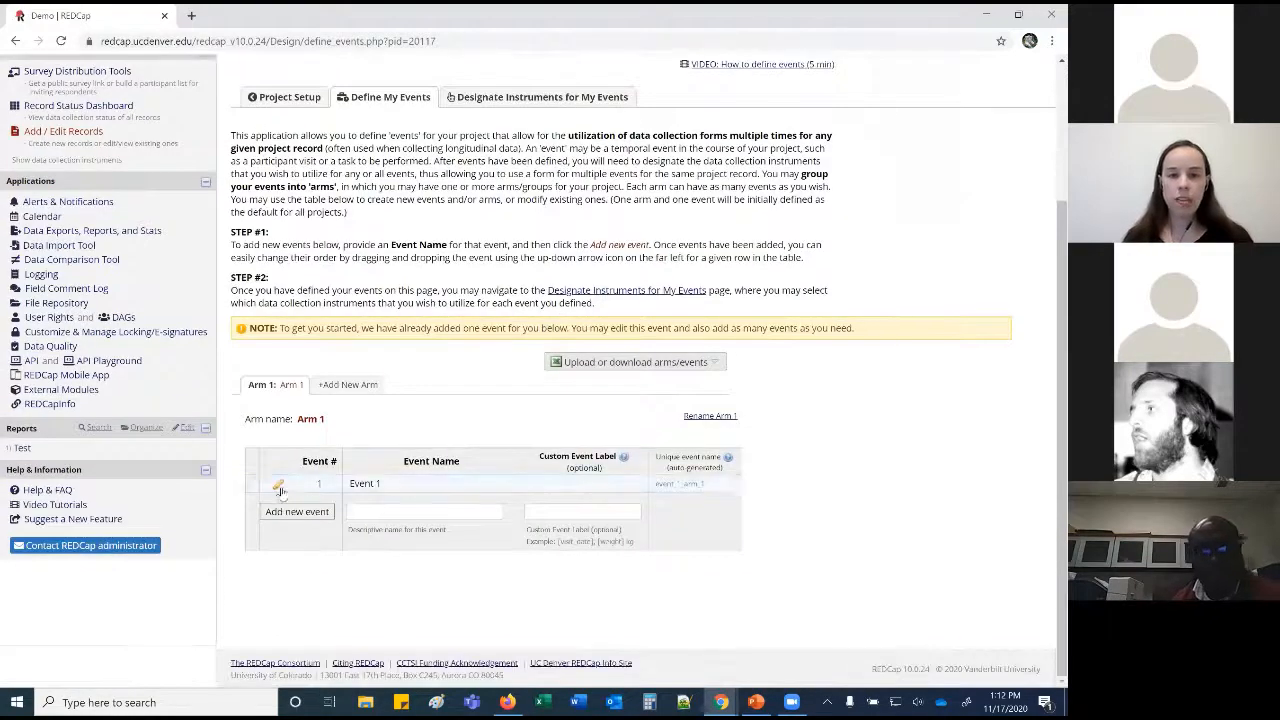
left_click(278, 484)
left_click_drag(375, 563, 297, 563)
type("Visi")
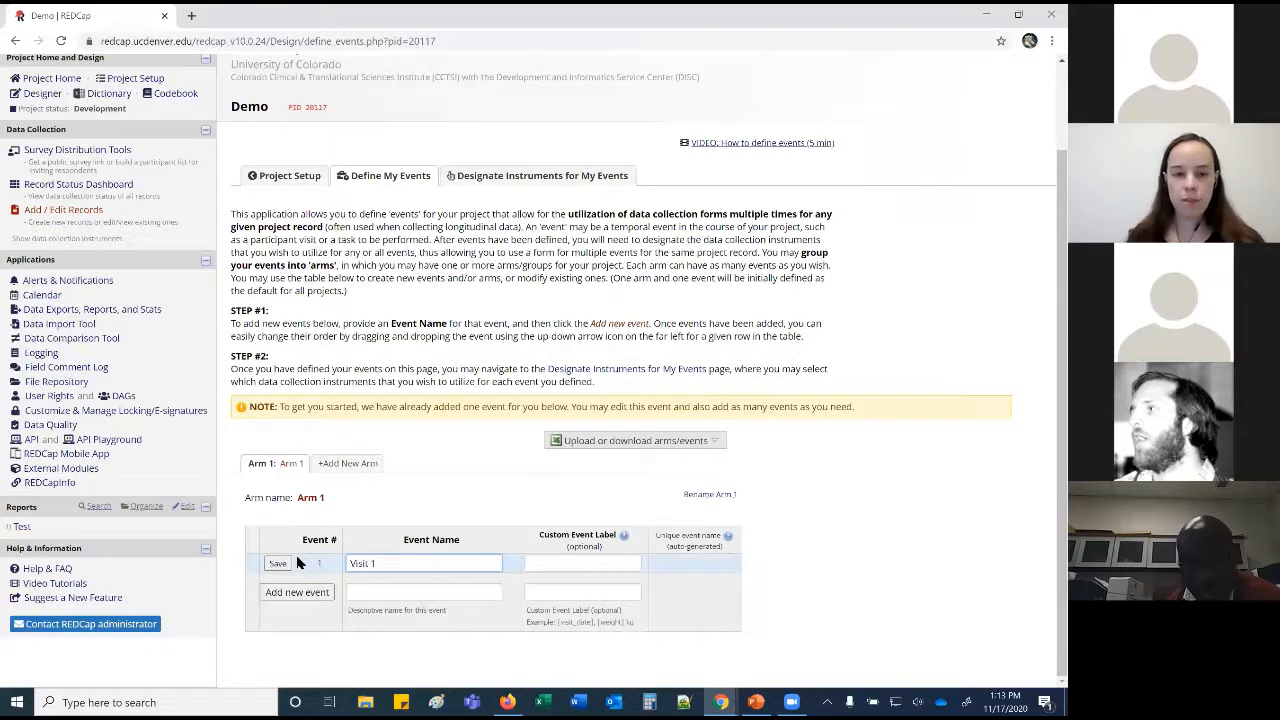
left_click(277, 563)
Add two new events named 'Visit 2' and 'Visit 3'.
left_click(406, 593)
type("Visit 2")
key("Return")
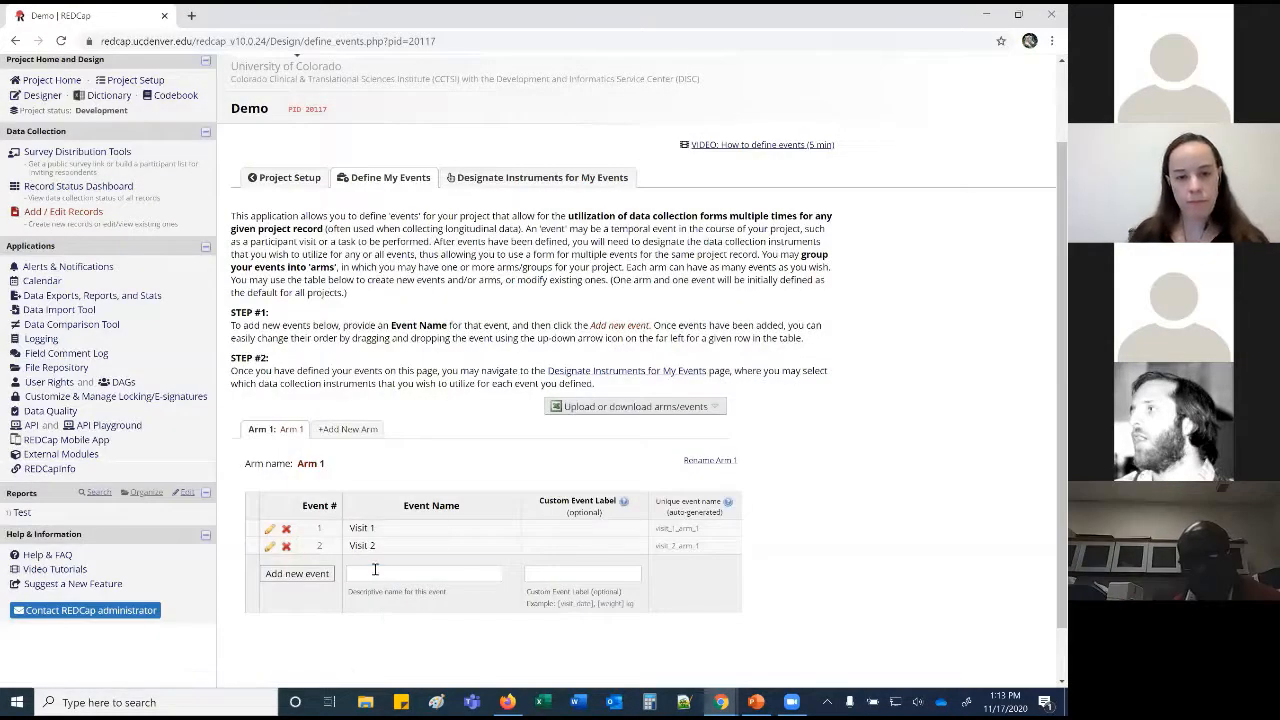
left_click(375, 570)
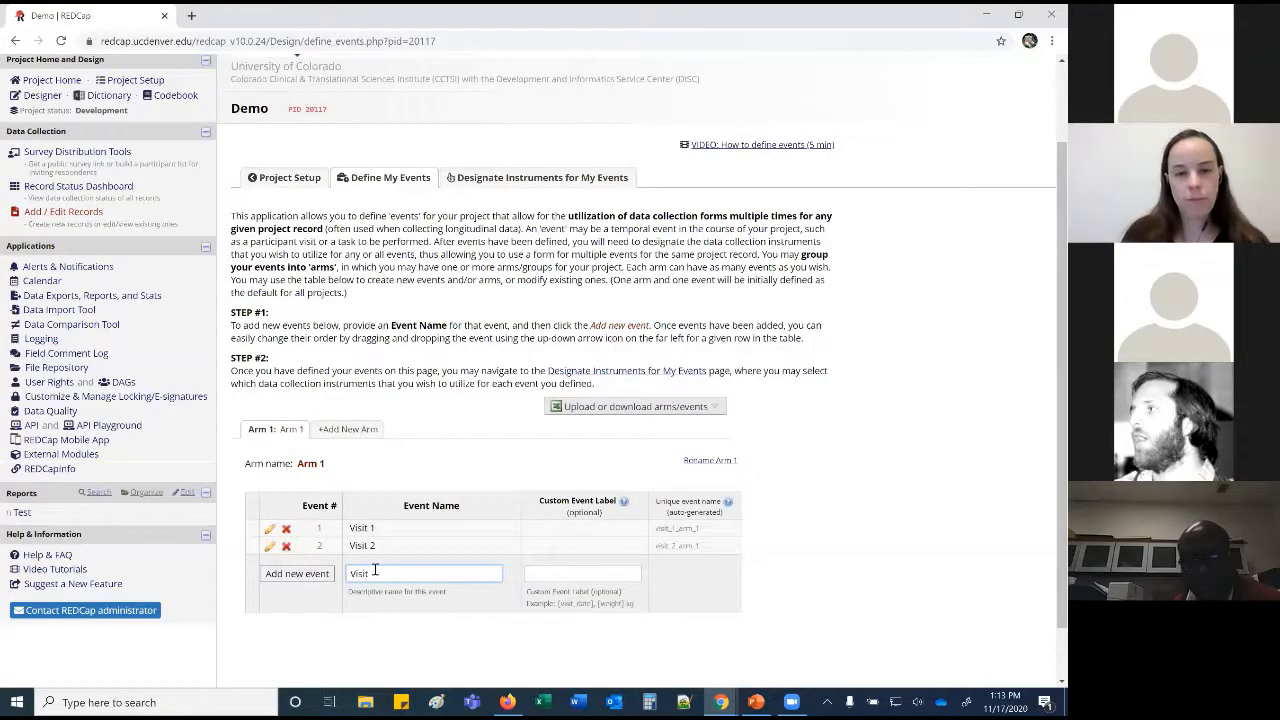
type("Visit 3")
key("Return")
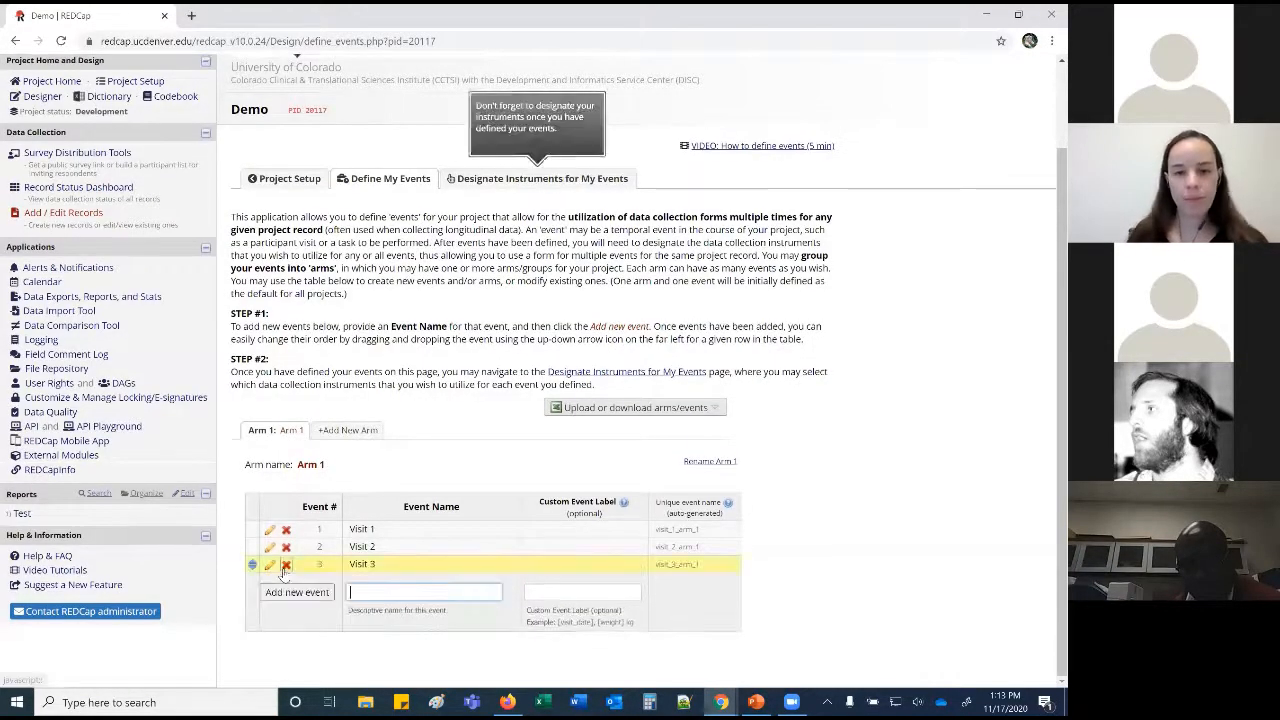
left_click(538, 178)
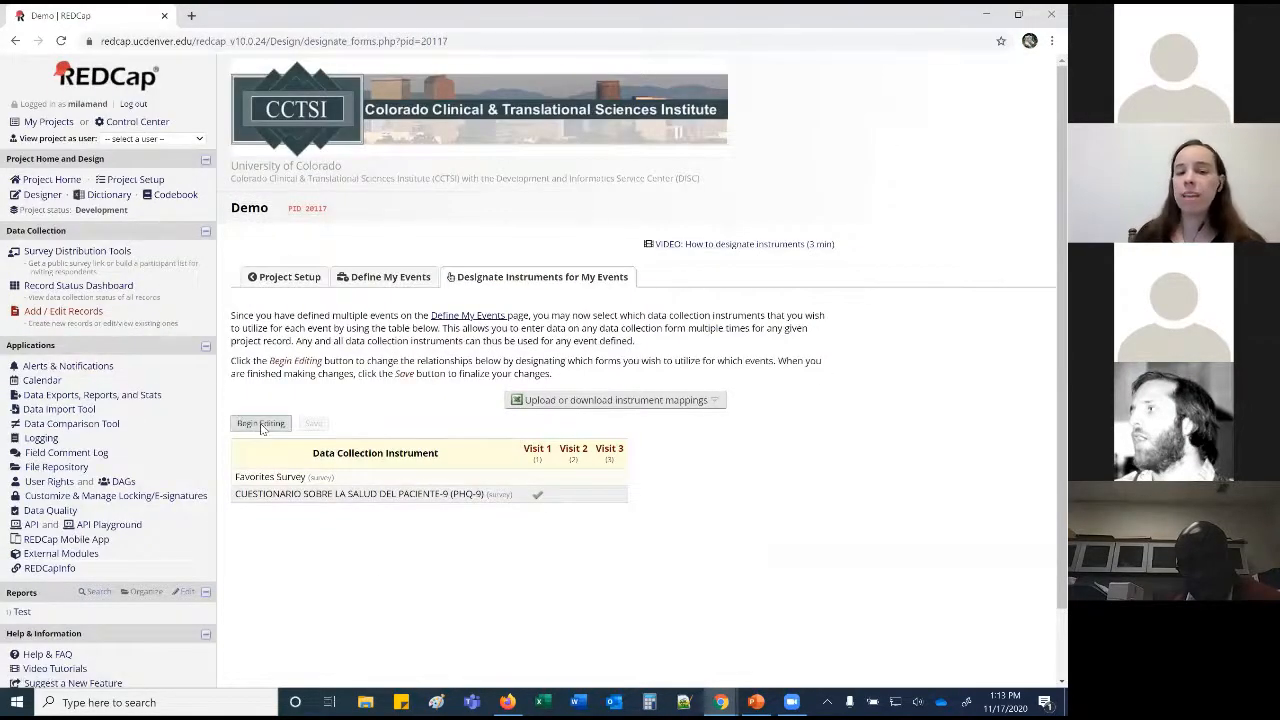
Assign Favorites Survey to Visits 1, 2 and 3, add PHQ-9 to Visit 3, and save.
left_click(260, 423)
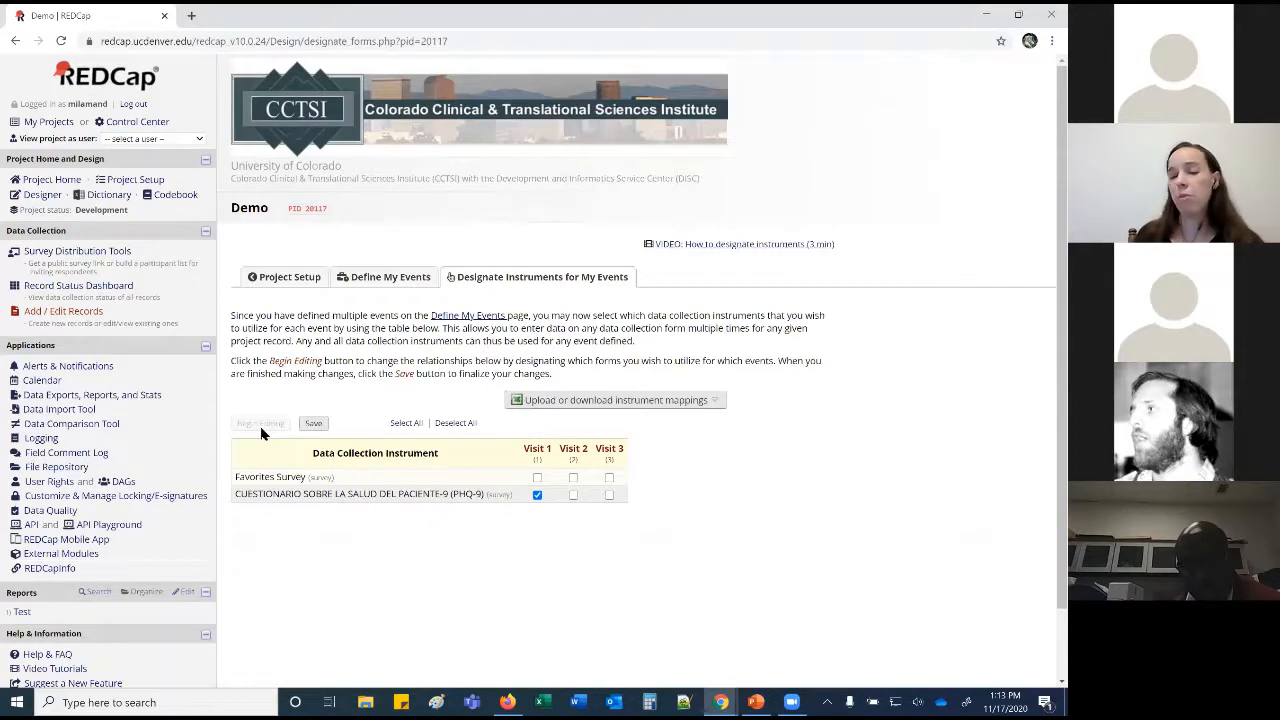
left_click(537, 478)
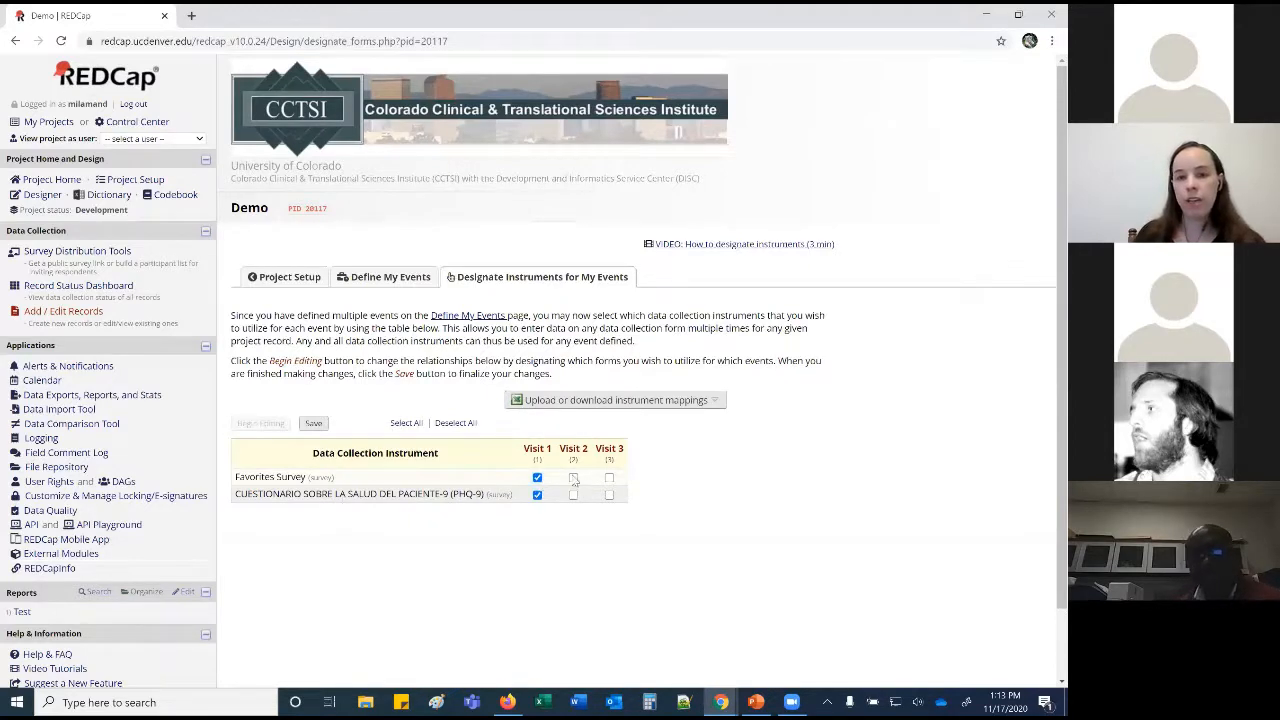
left_click(573, 478)
left_click(609, 478)
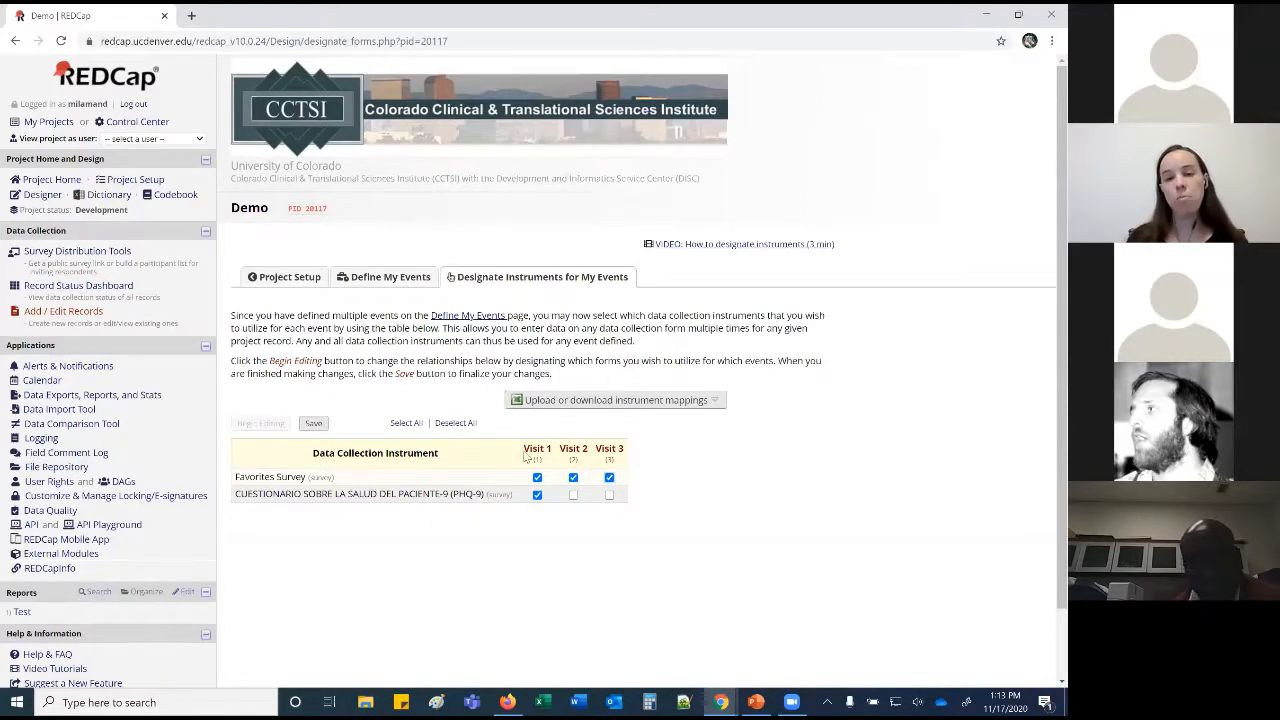
left_click(609, 495)
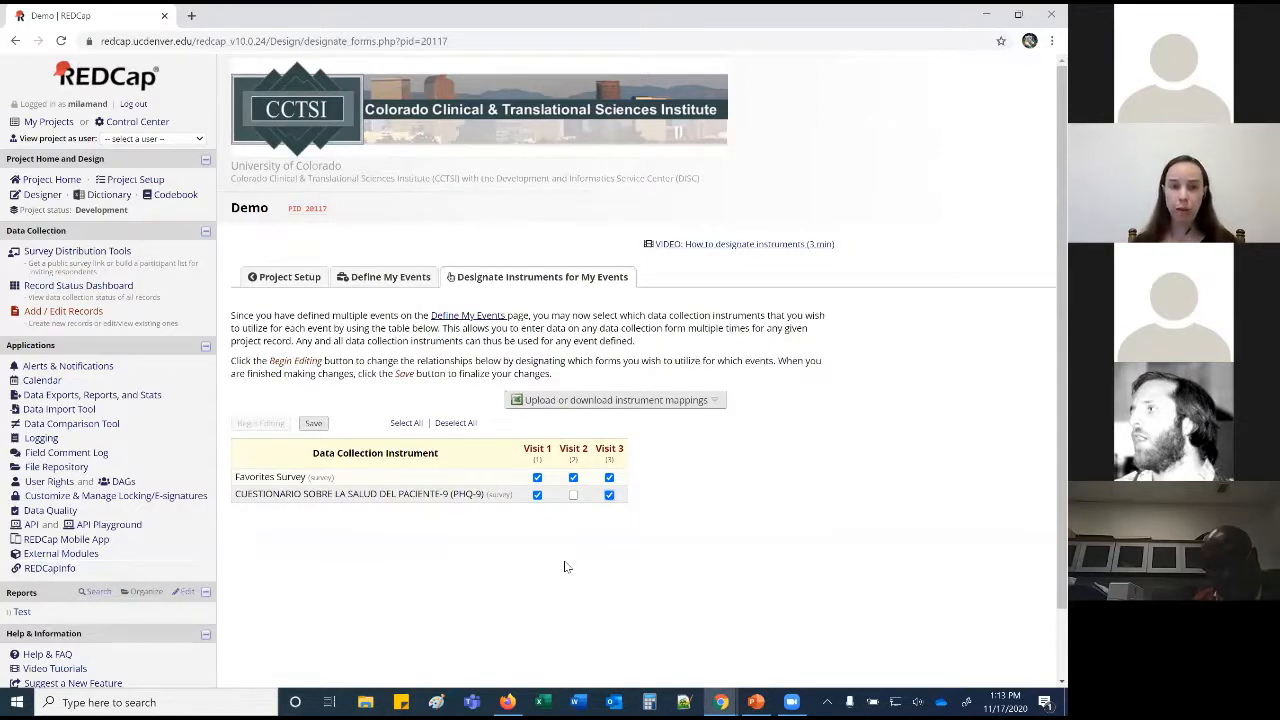
left_click(314, 424)
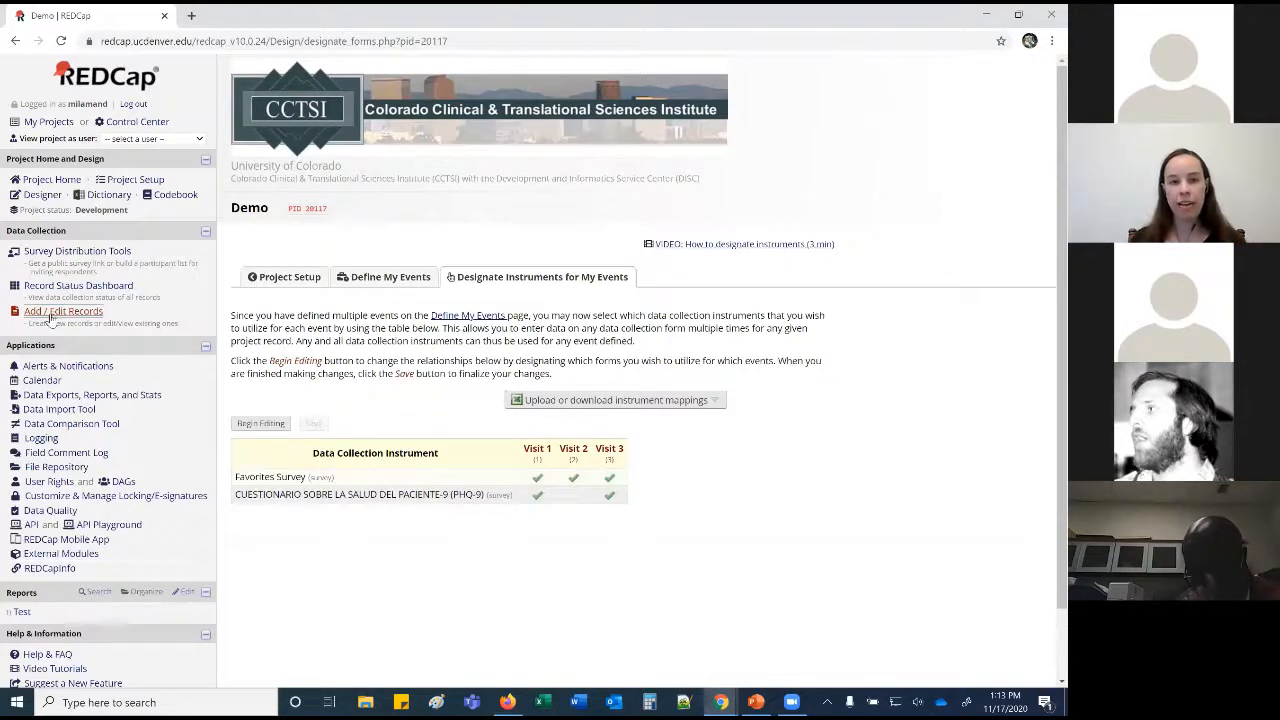
Create record 3 and save its empty Visit 1 Favorites Survey with Save & Exit Record.
left_click(80, 286)
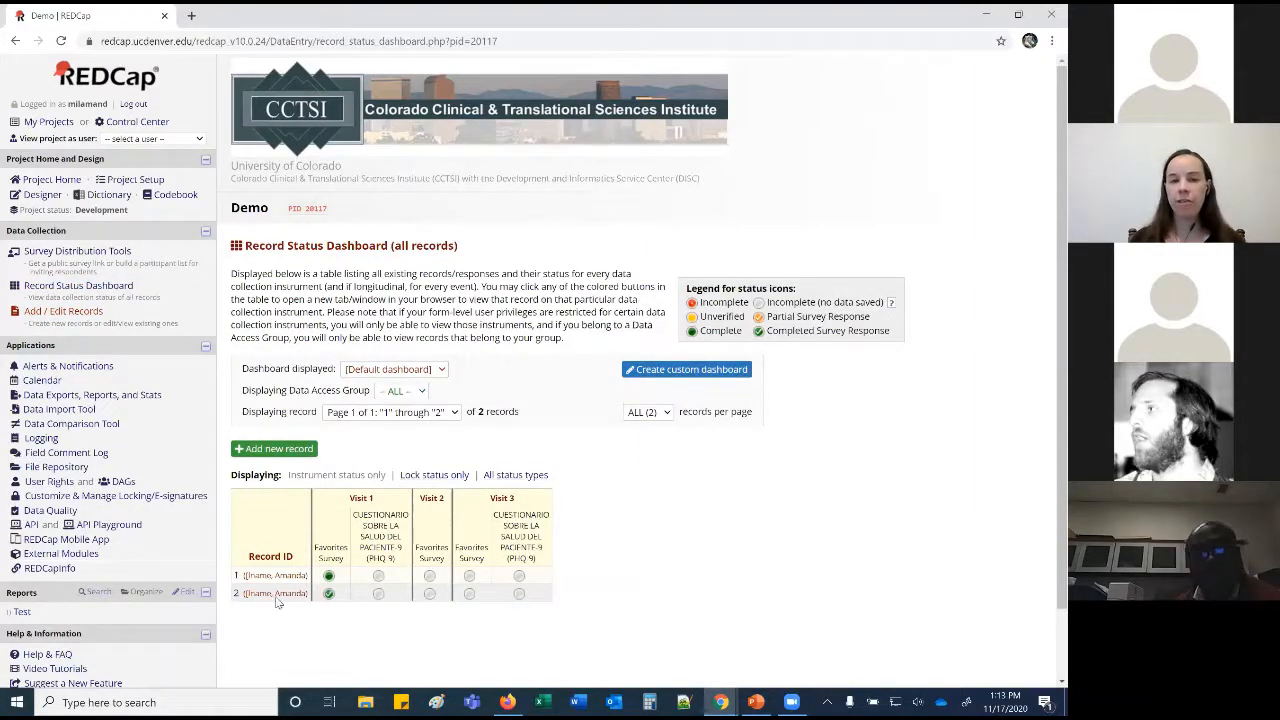
left_click(263, 452)
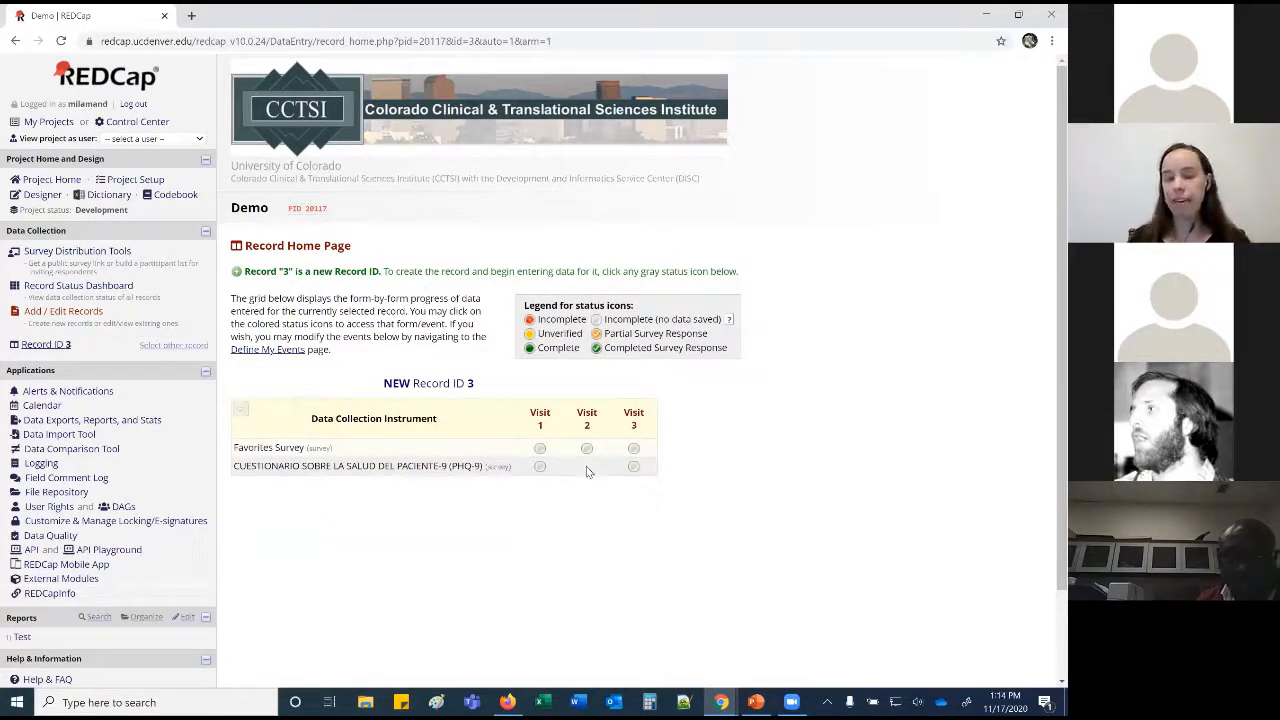
left_click(540, 448)
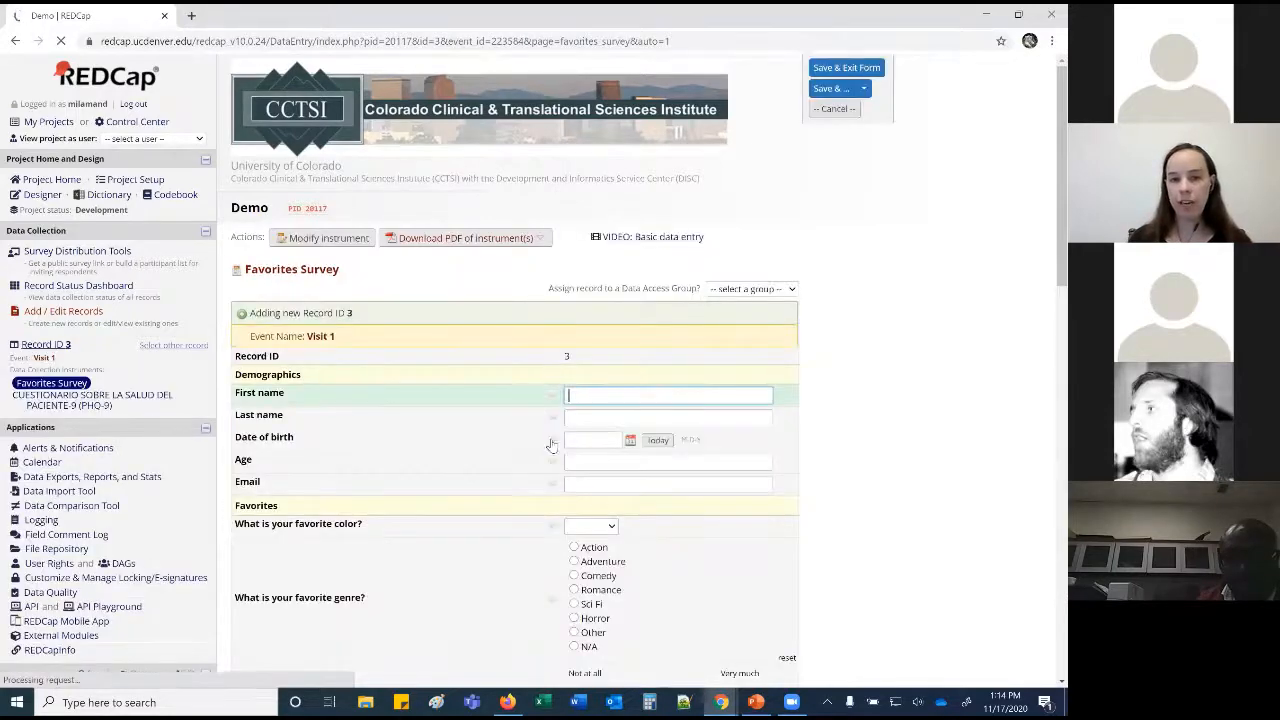
left_click(863, 89)
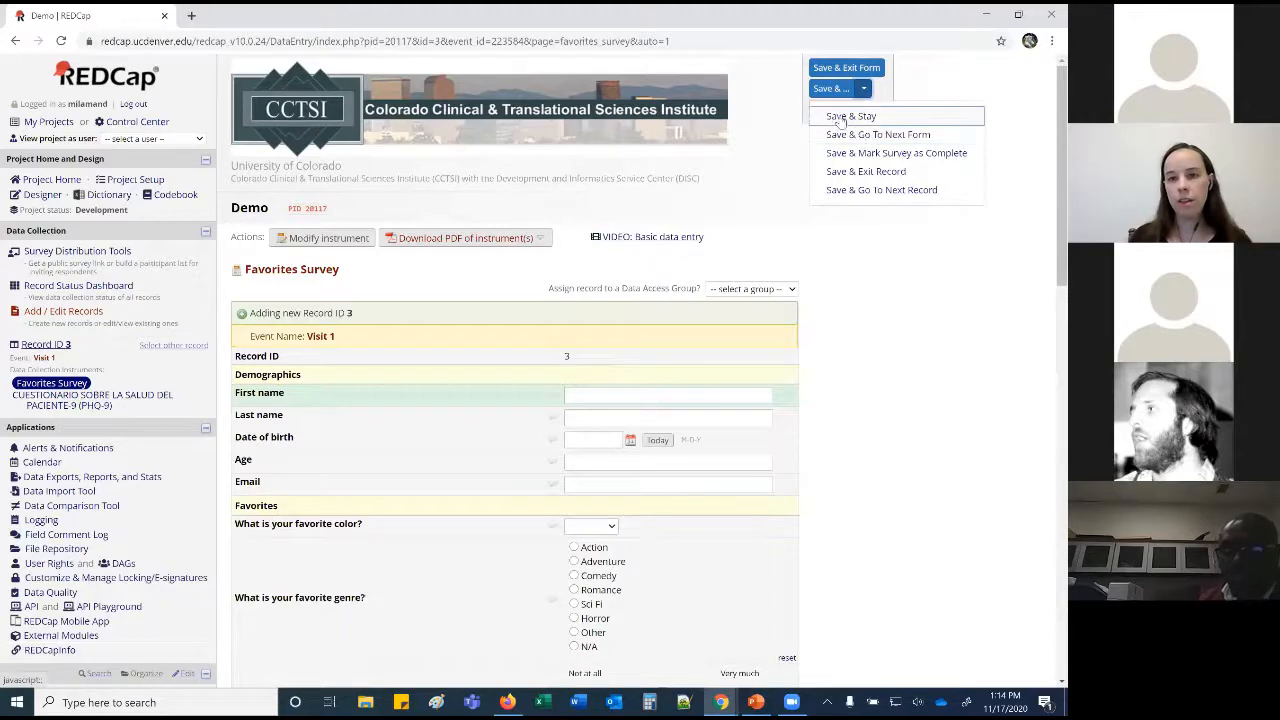
left_click(848, 180)
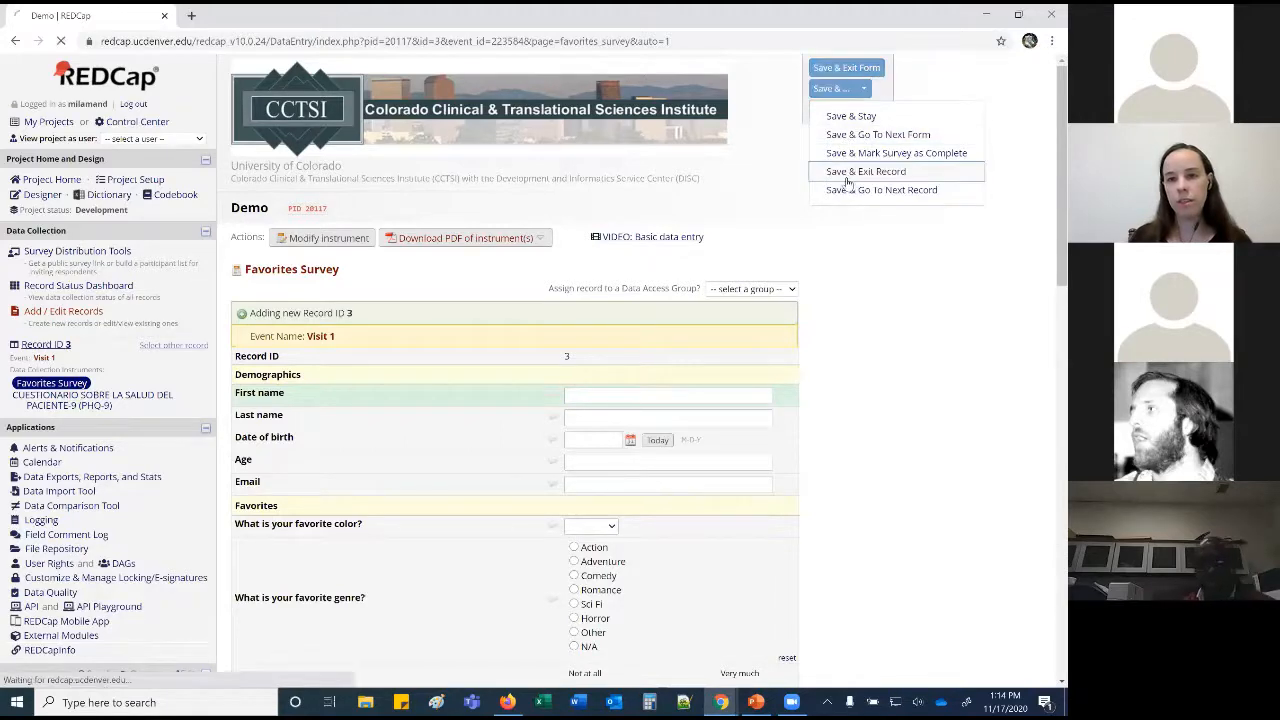
left_click(540, 420)
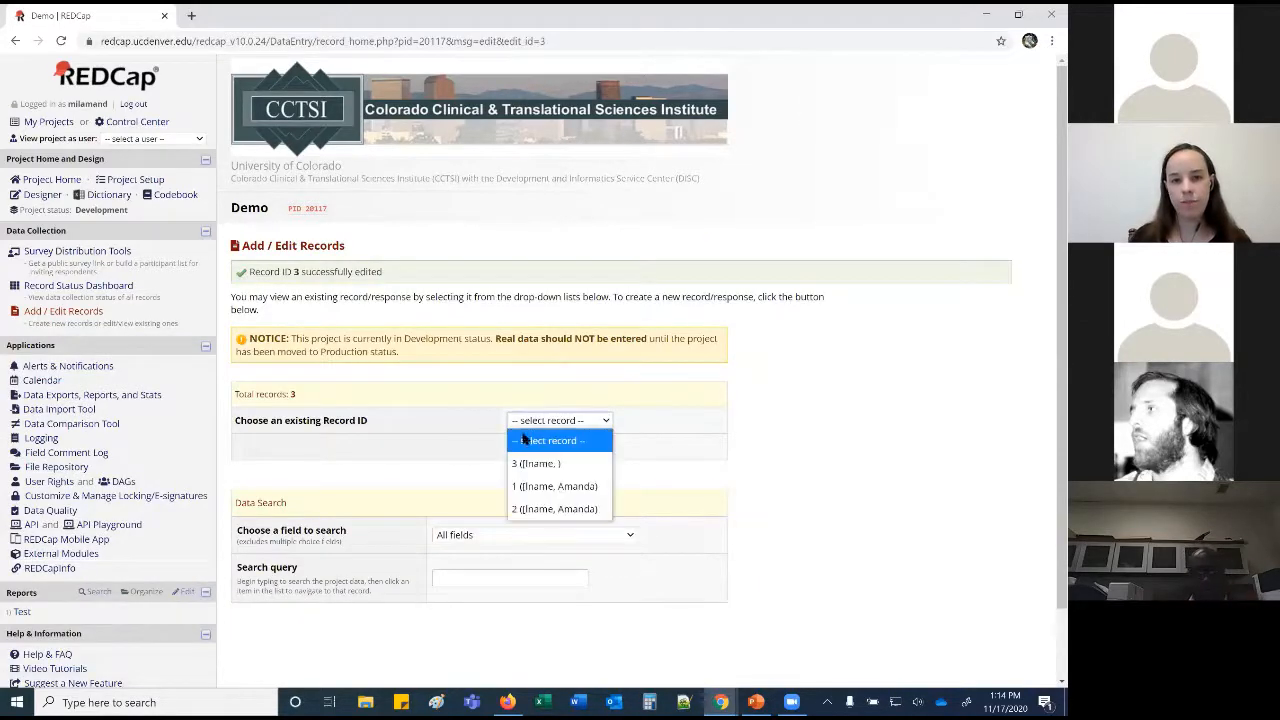
Select record 2 and open its Visit 2 Favorites Survey form.
left_click(545, 488)
left_click(587, 443)
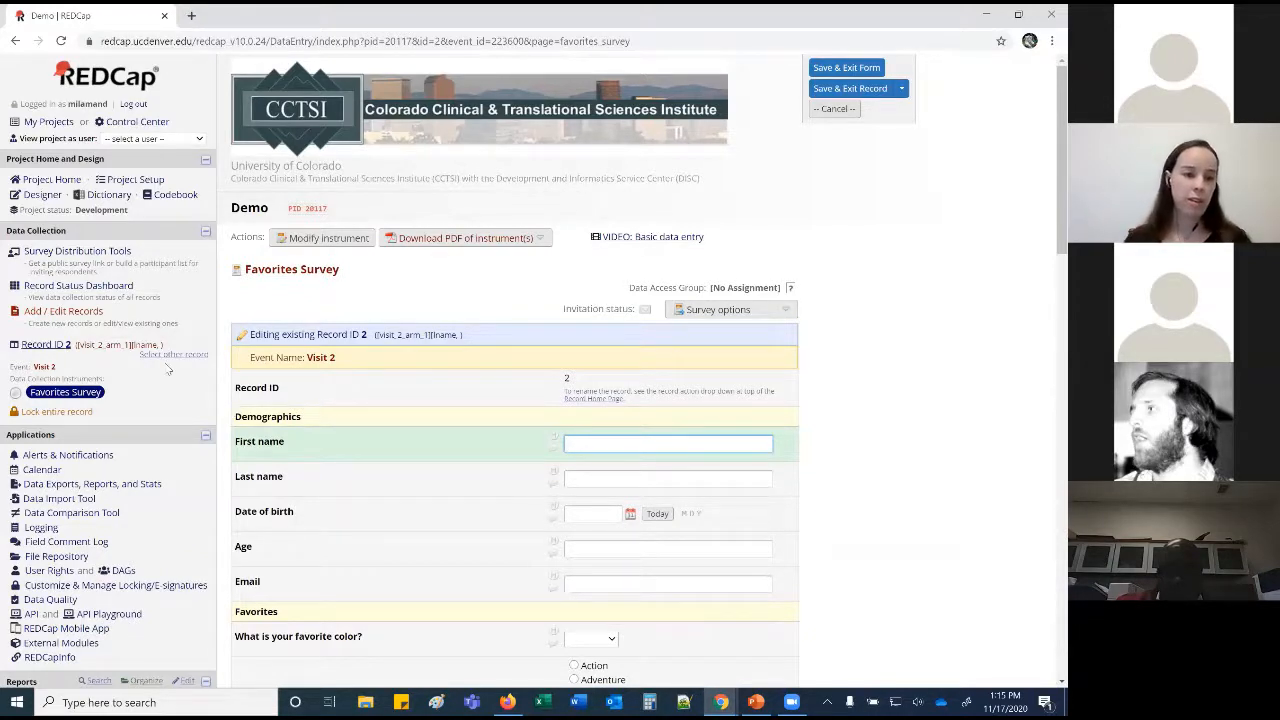
Enable the Scheduling module on Project Setup, view the Scheduling page, then return to Project Setup.
left_click(30, 198)
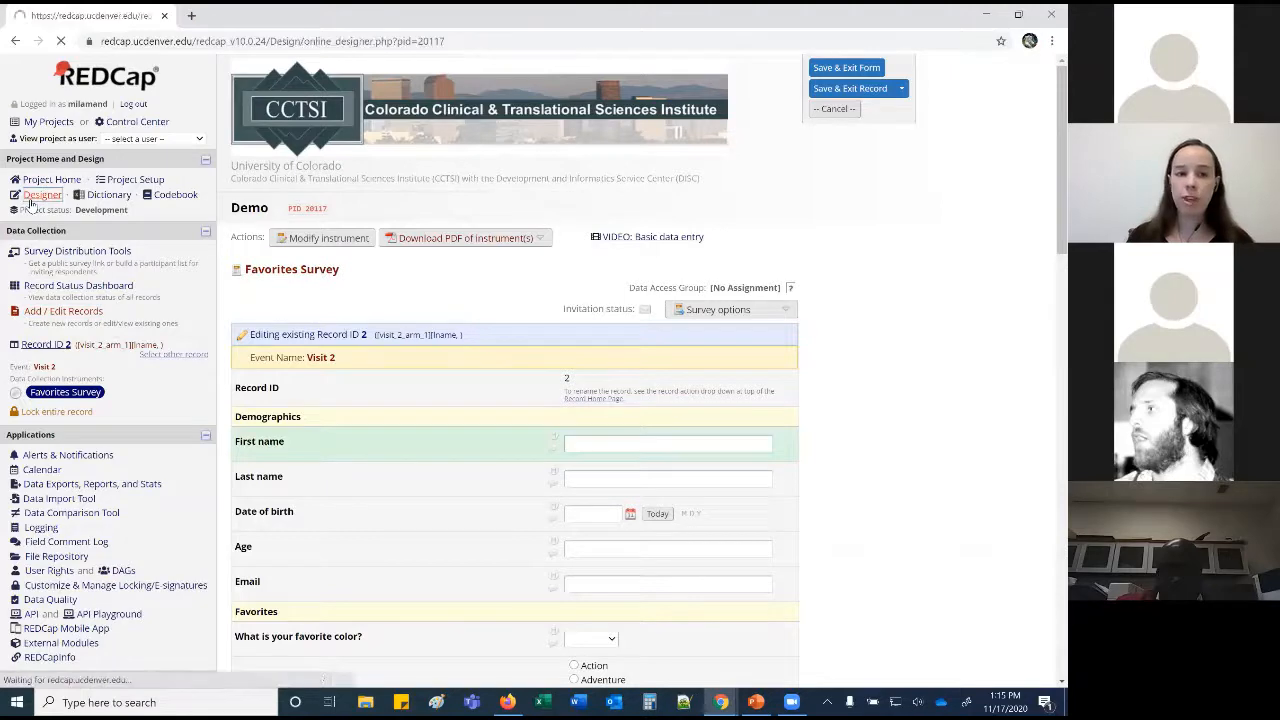
left_click(357, 262)
scroll(358, 266, "down", 1)
scroll(358, 266, "down", 6)
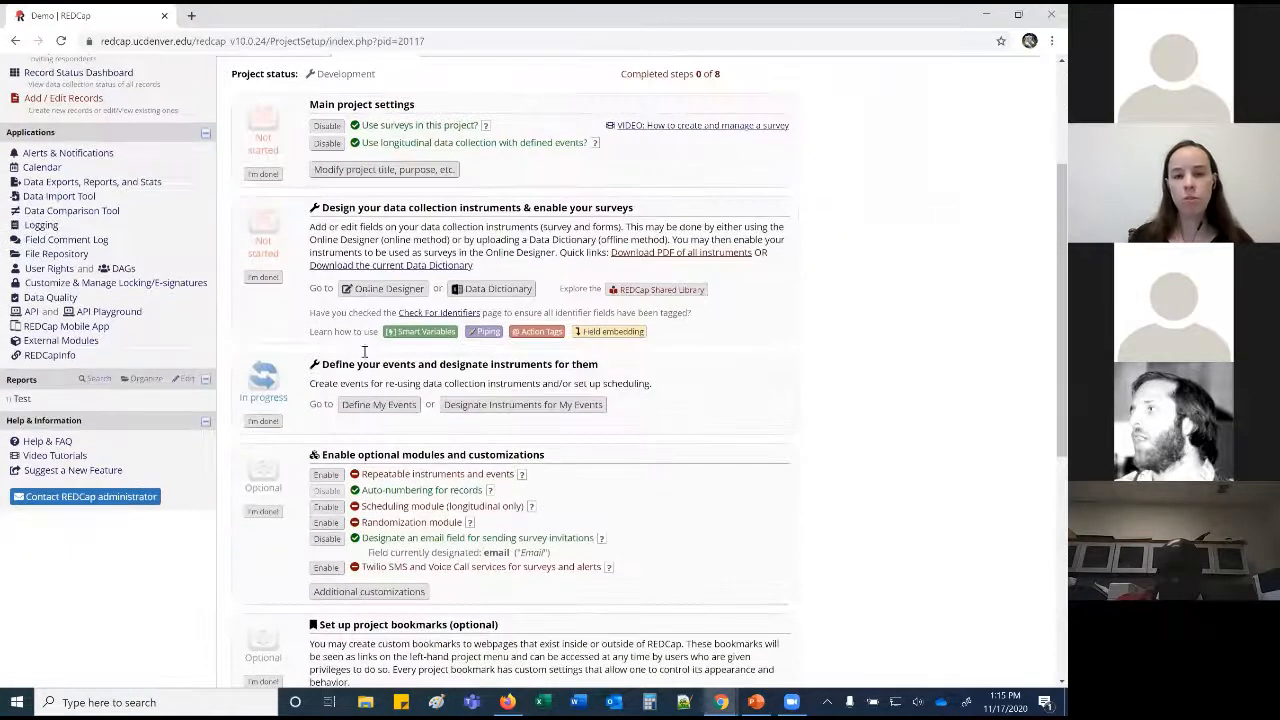
left_click(327, 365)
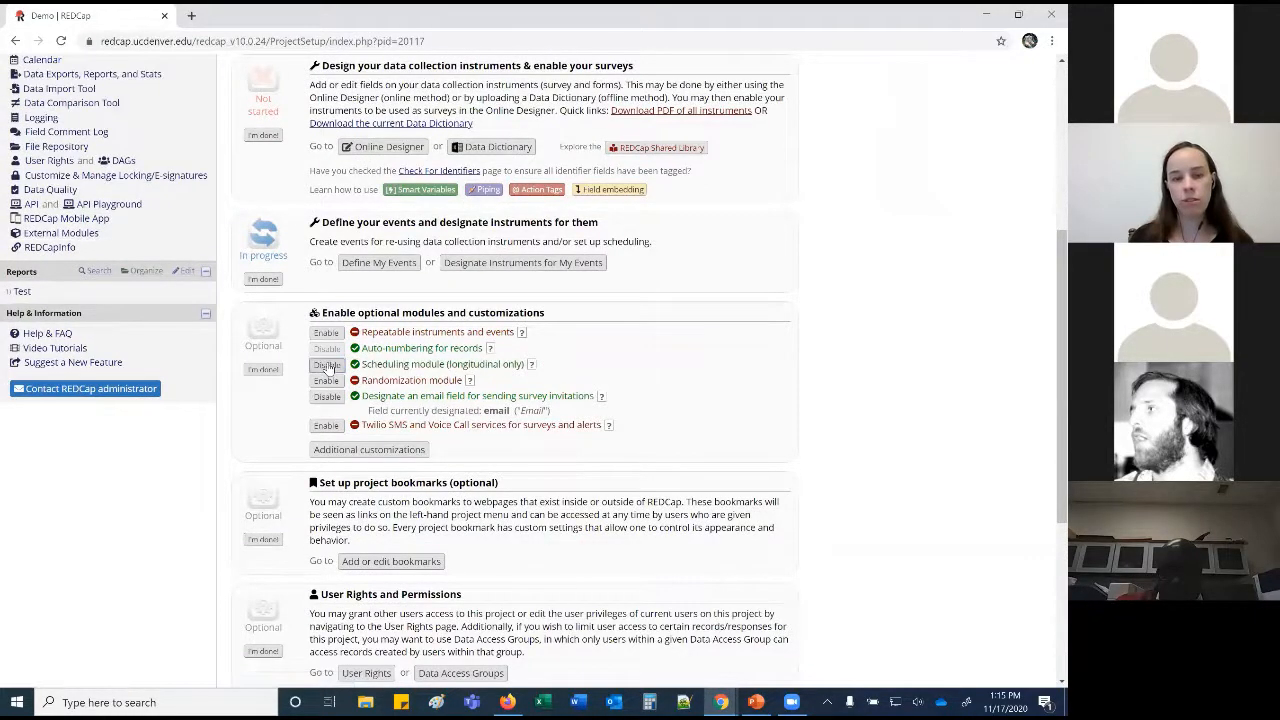
scroll(327, 365, "up", 5)
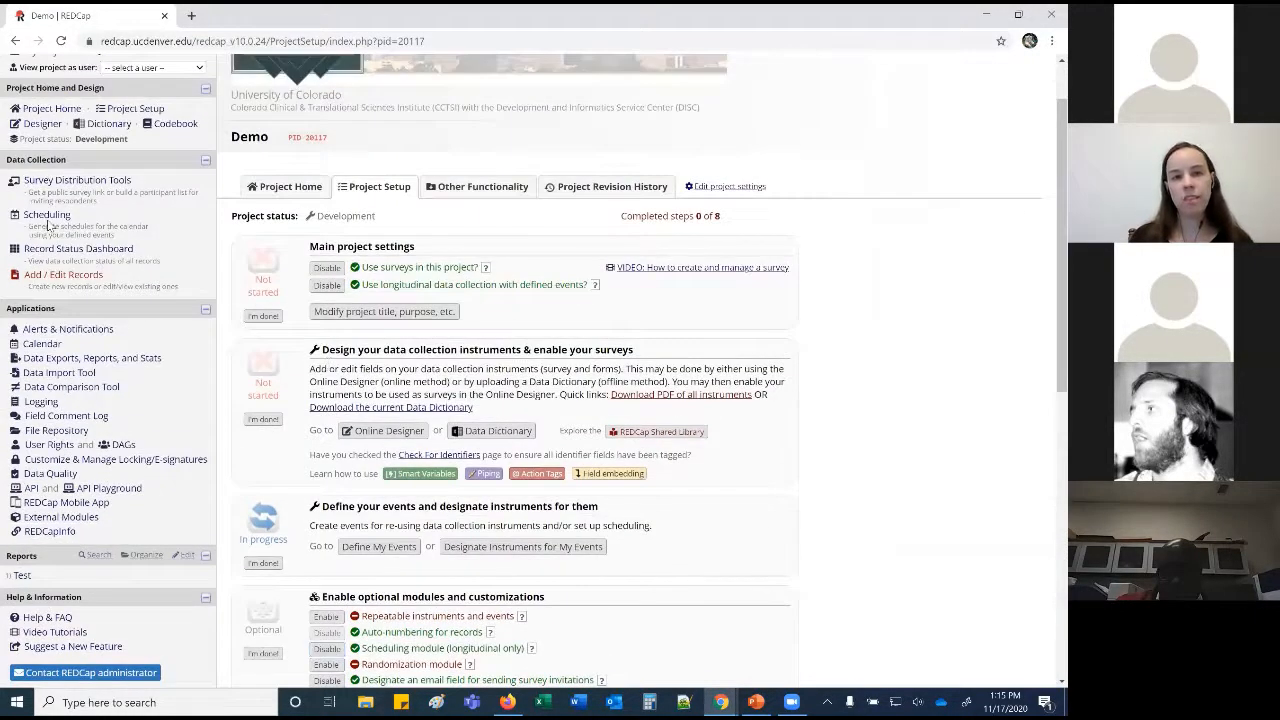
left_click(47, 216)
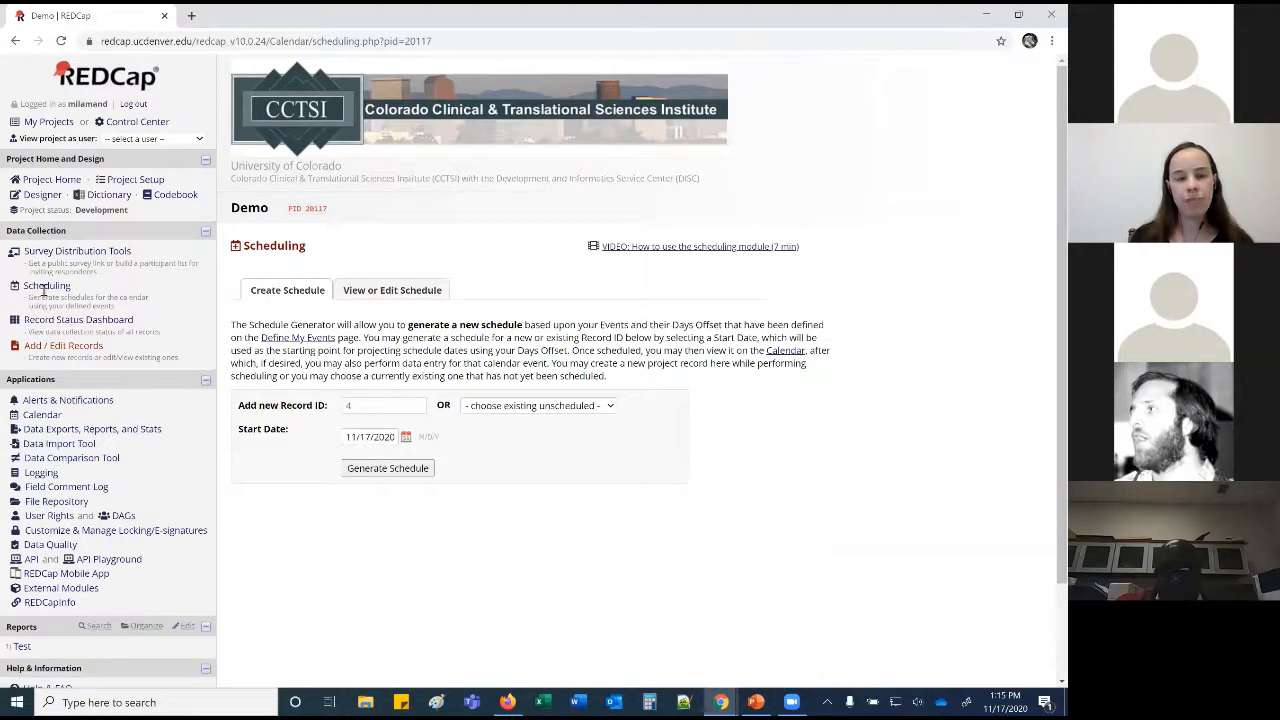
left_click(131, 180)
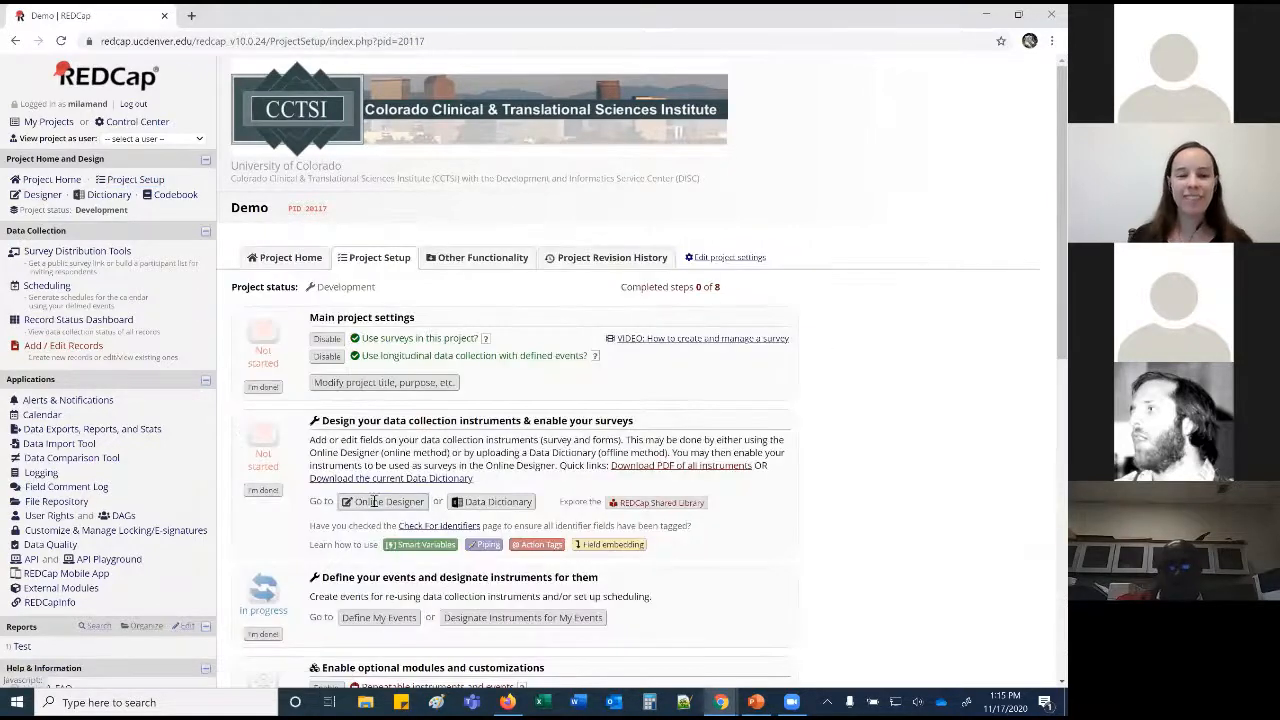
Set the Days Offset to 7 for Visit 2 and 14 for Visit 3.
left_click(366, 619)
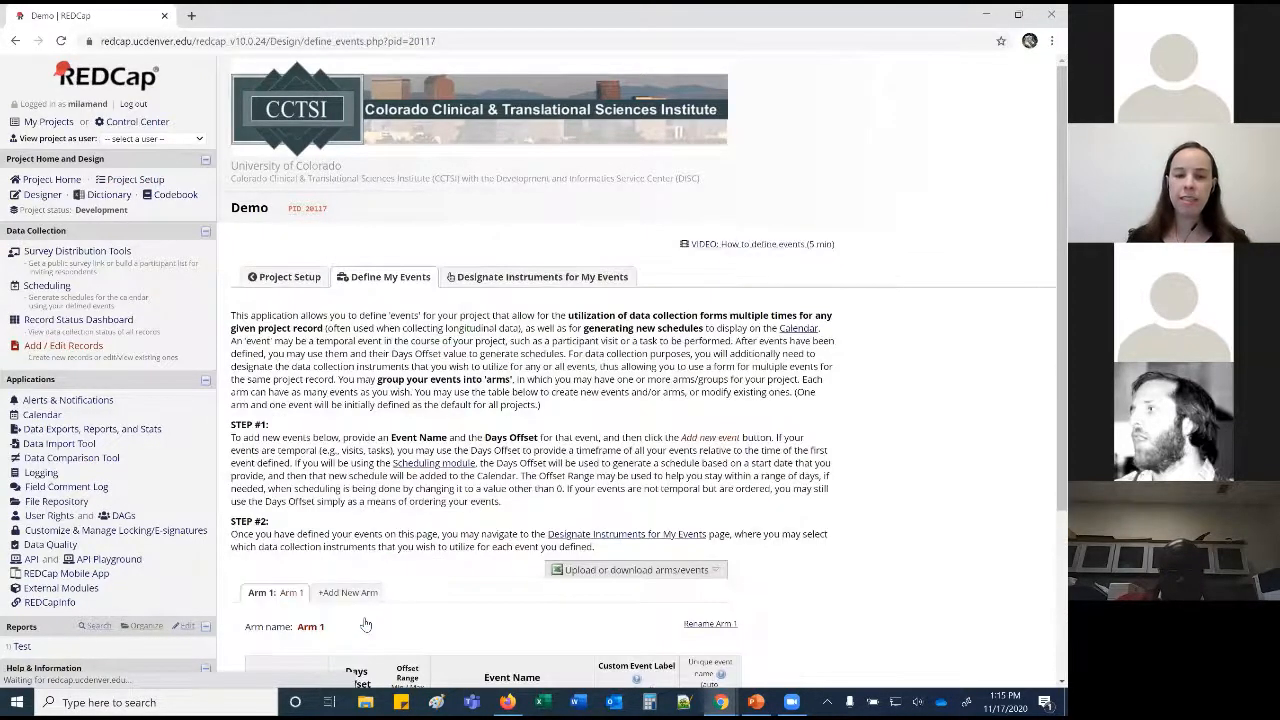
scroll(370, 494, "down", 2)
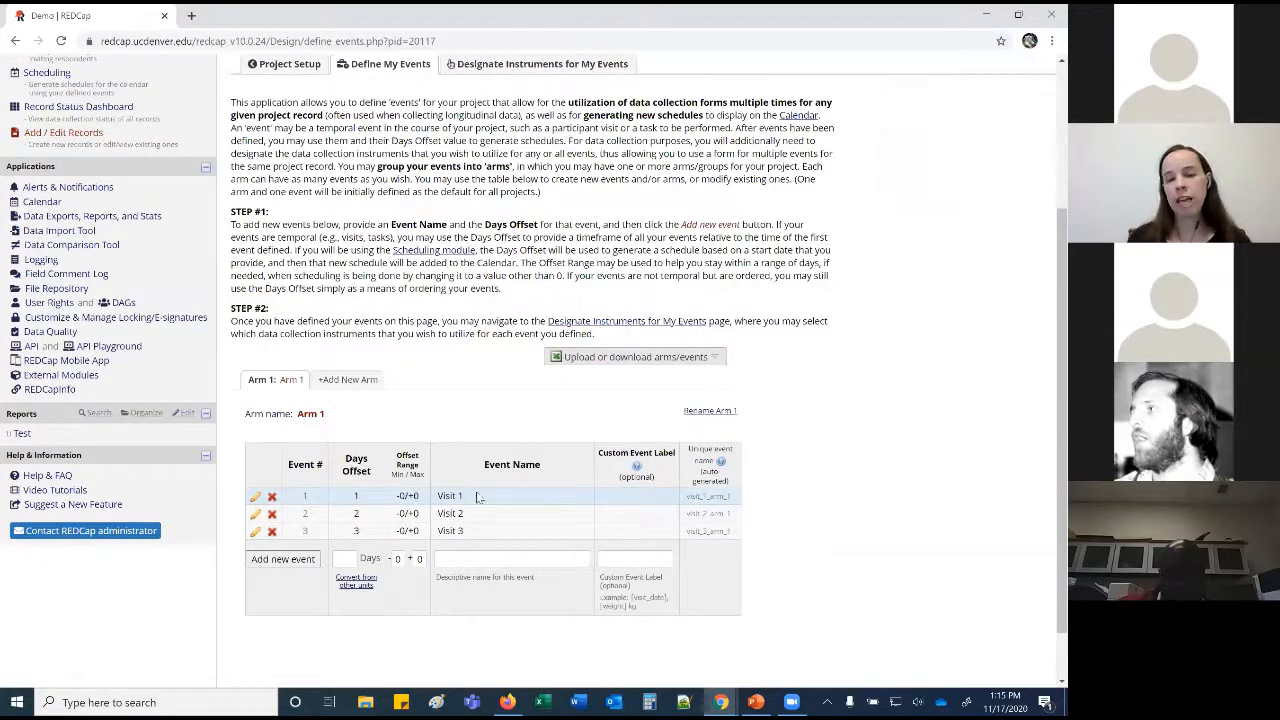
left_click(255, 513)
type("7")
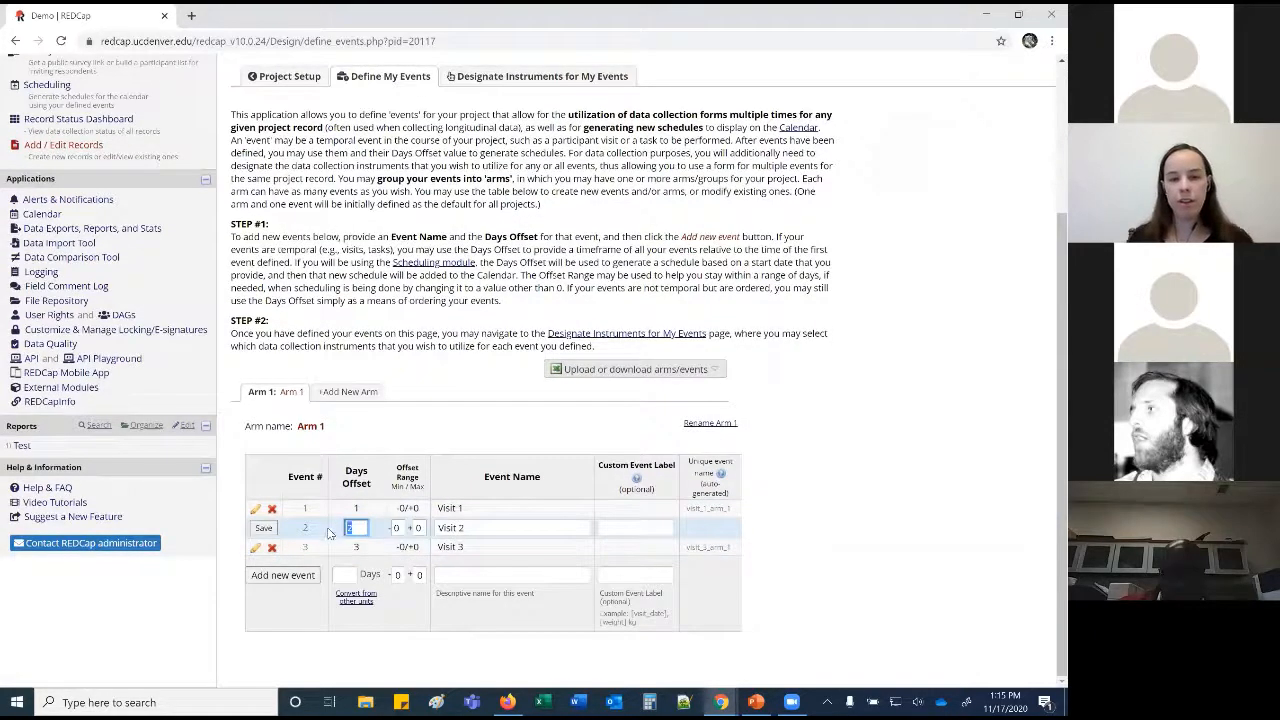
left_click(262, 528)
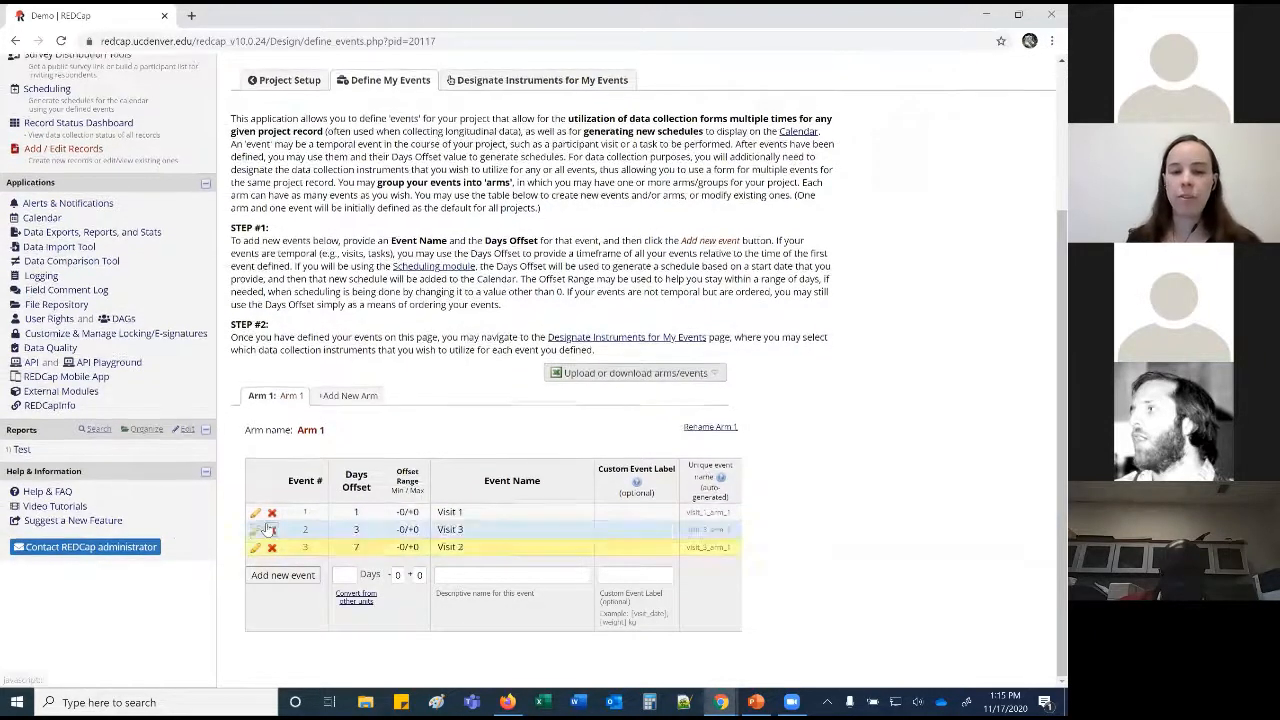
left_click(255, 530)
type("14")
left_click(260, 540)
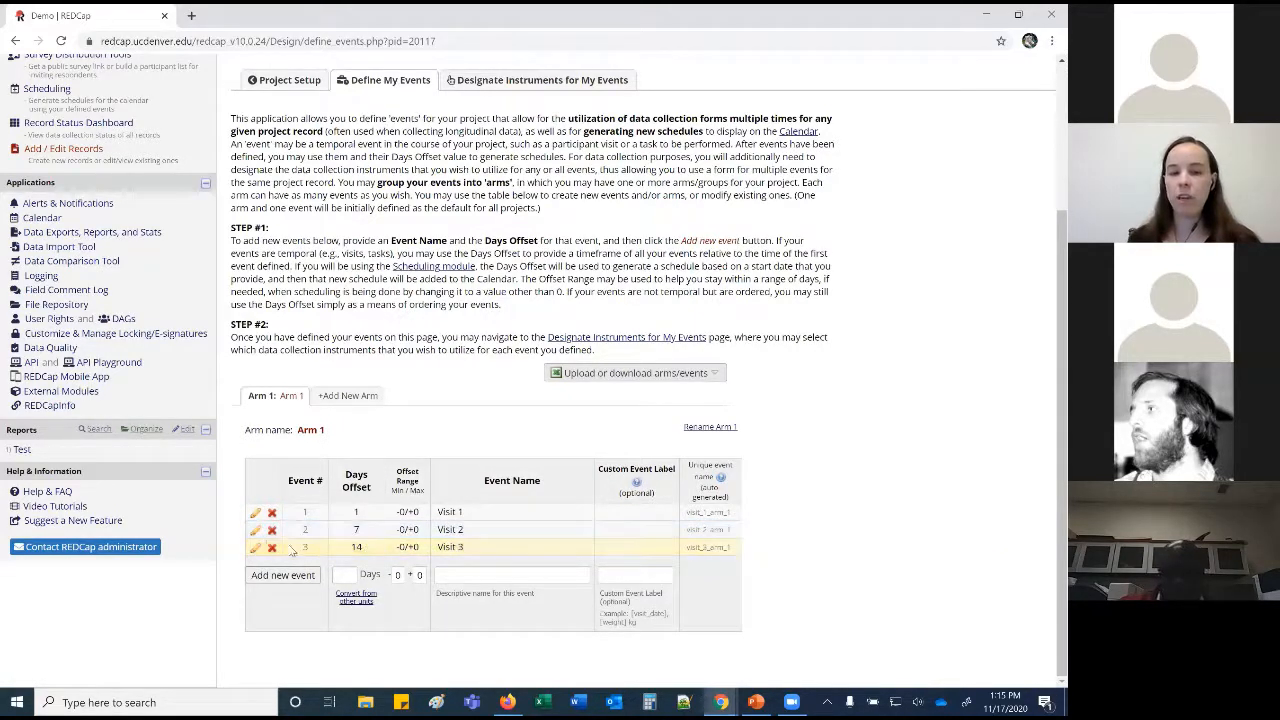
Give Visit 3 an Offset Range of 1 day before and 1 day after.
left_click(256, 546)
left_click(396, 548)
type("1")
key("Tab")
type("1")
left_click(263, 550)
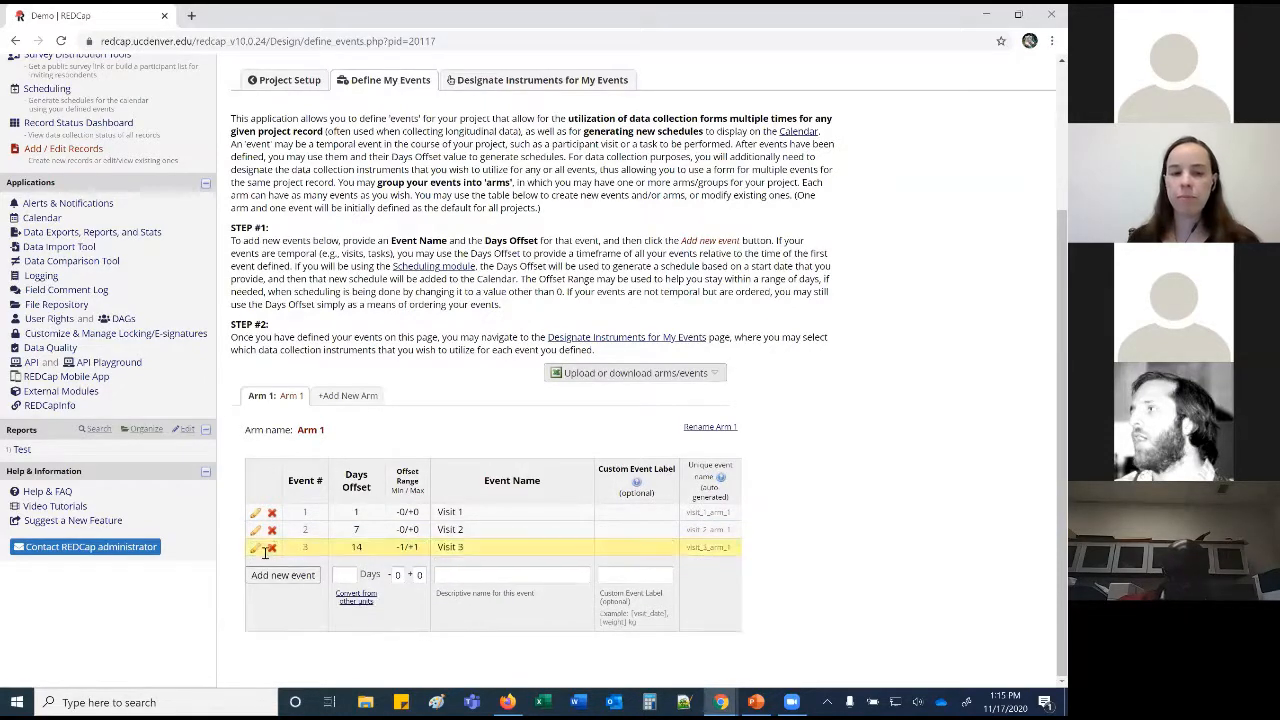
left_click(34, 90)
Generate and create record 4's schedule starting 11/17/2020, then view it on the November 2020 calendar.
left_click(366, 470)
scroll(368, 478, "down", 3)
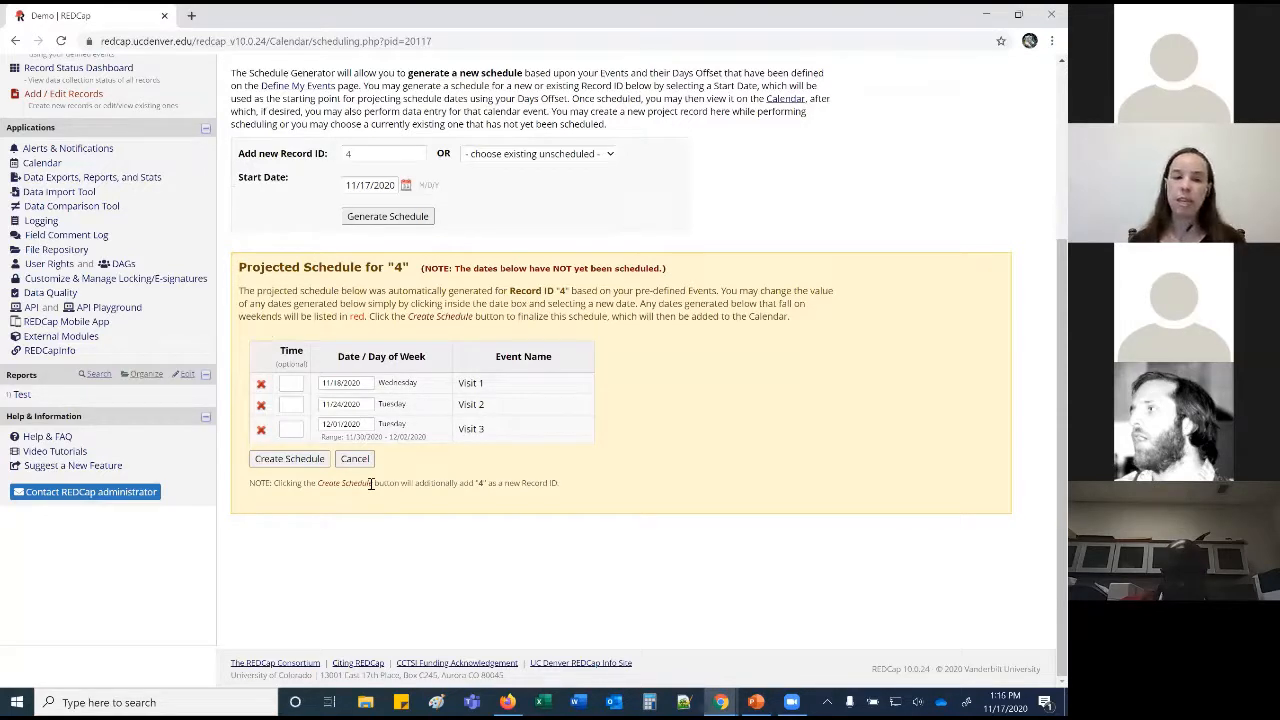
left_click(307, 464)
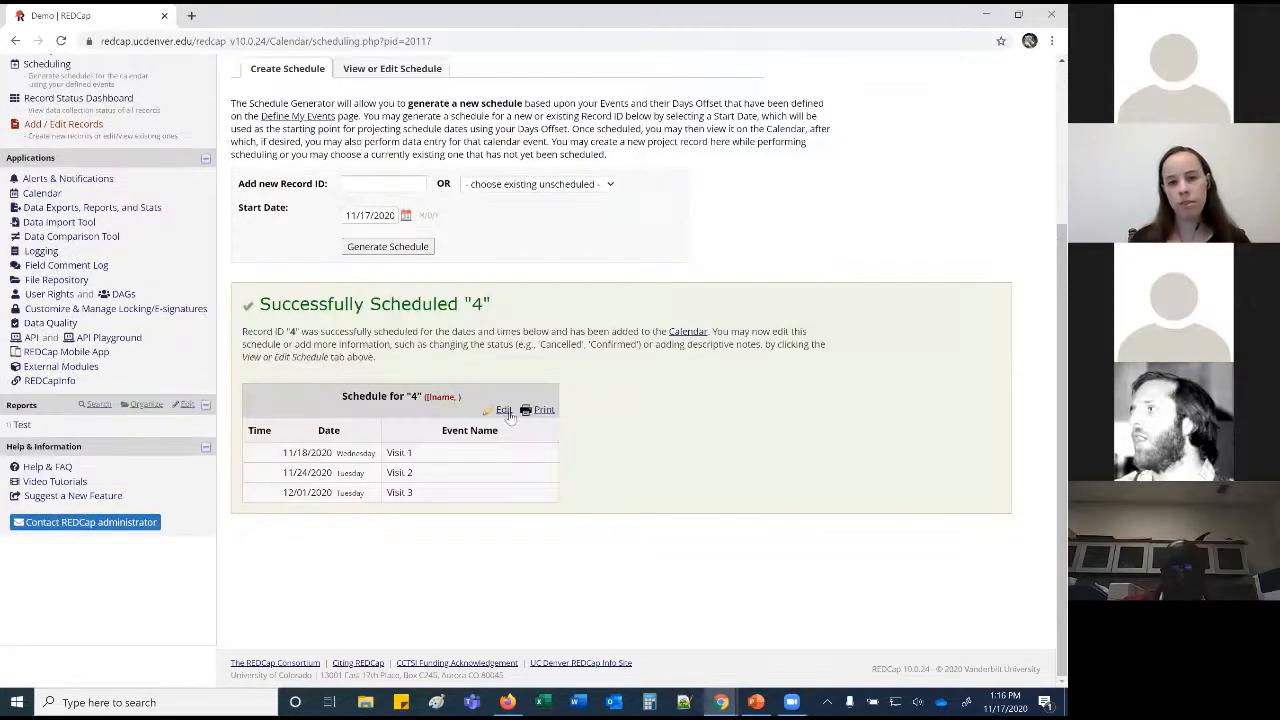
left_click(688, 333)
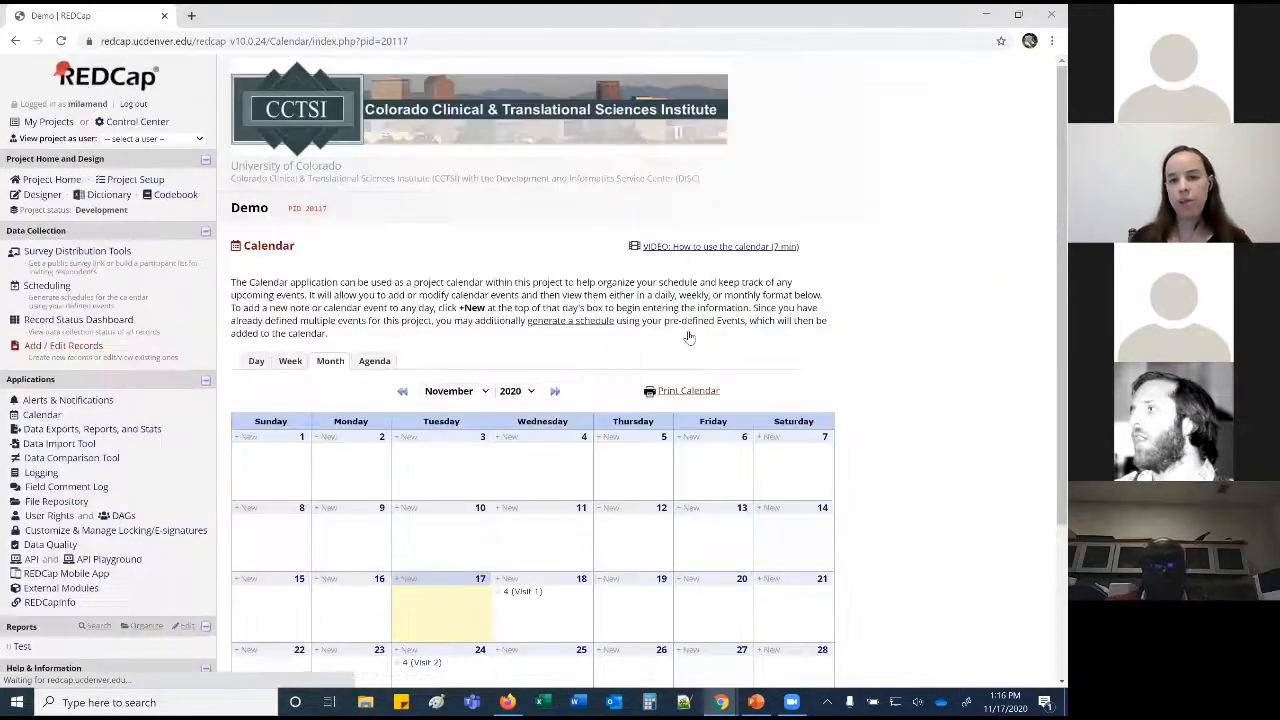
scroll(688, 337, "down", 2)
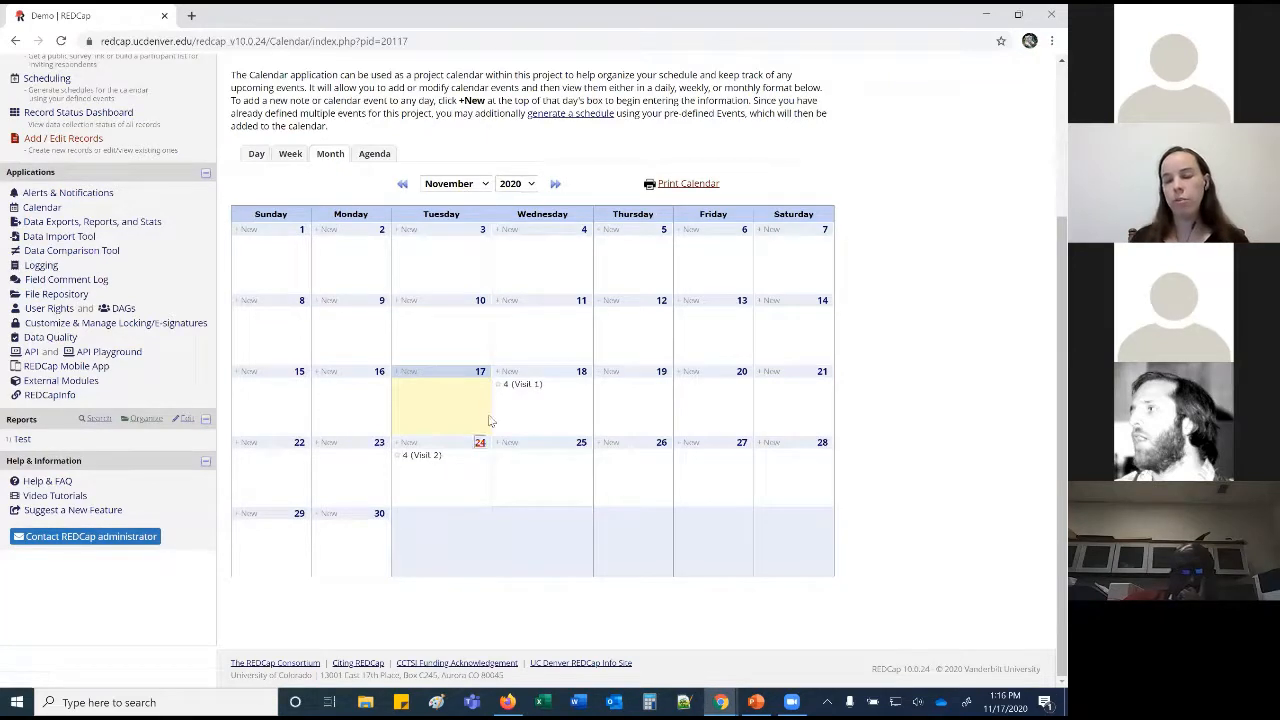
left_click(519, 390)
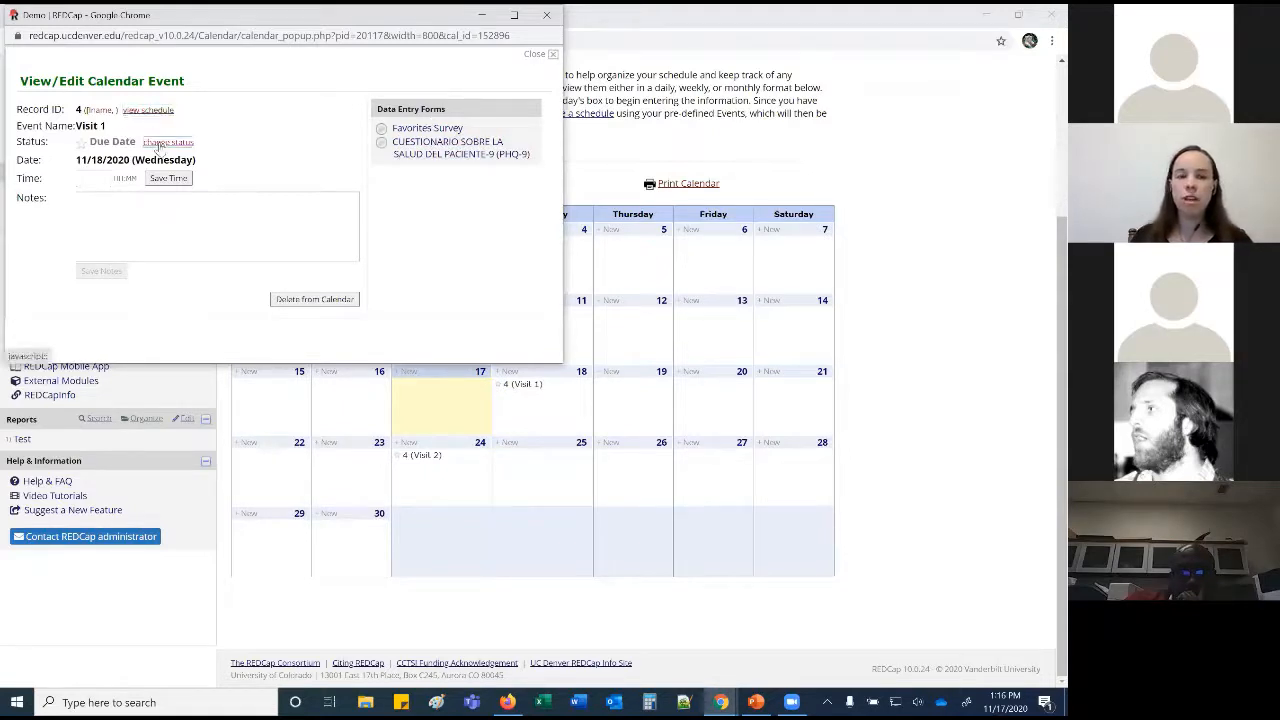
left_click(158, 143)
left_click(140, 141)
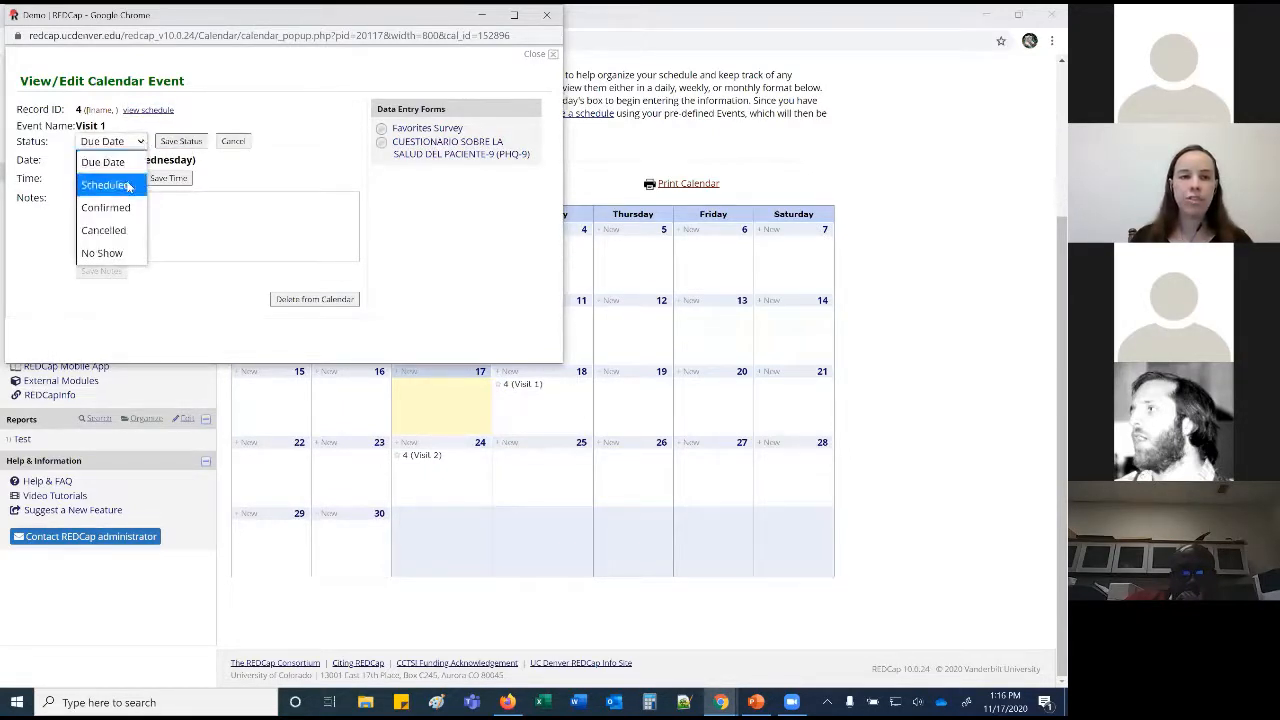
left_click(268, 184)
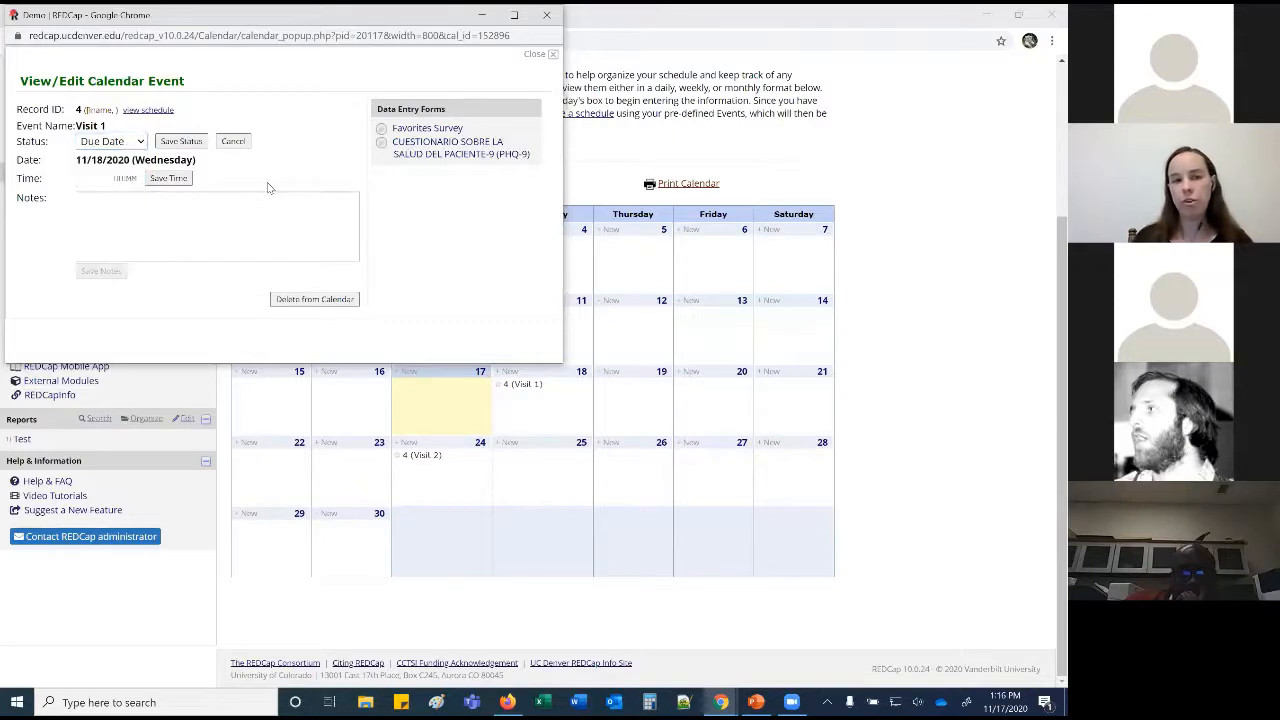
left_click(233, 141)
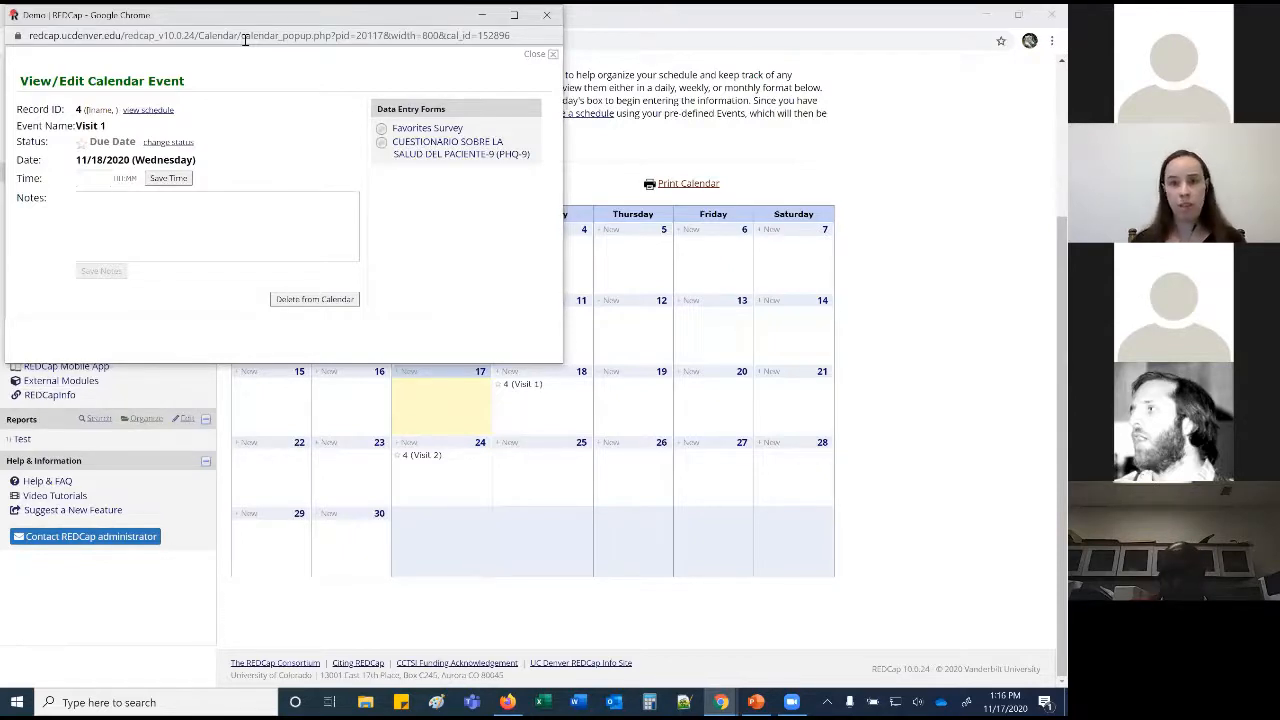
left_click_drag(249, 15, 269, 61)
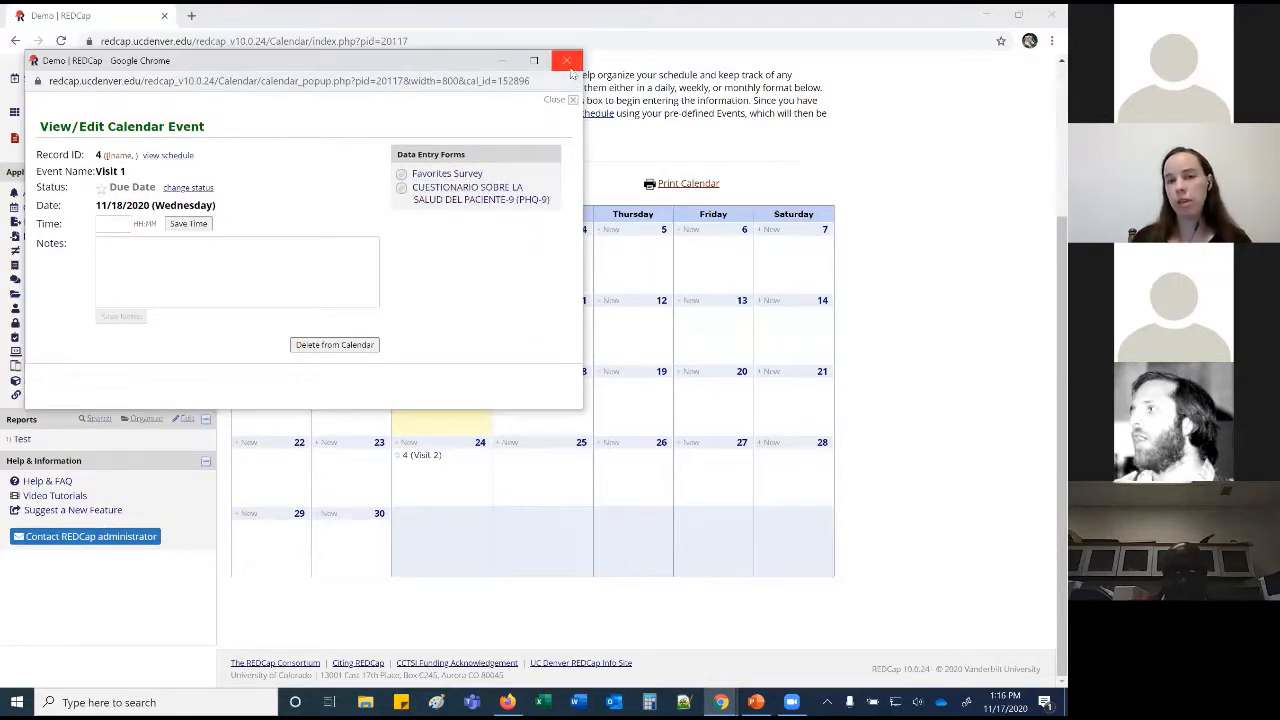
left_click(566, 61)
scroll(313, 120, "up", 3)
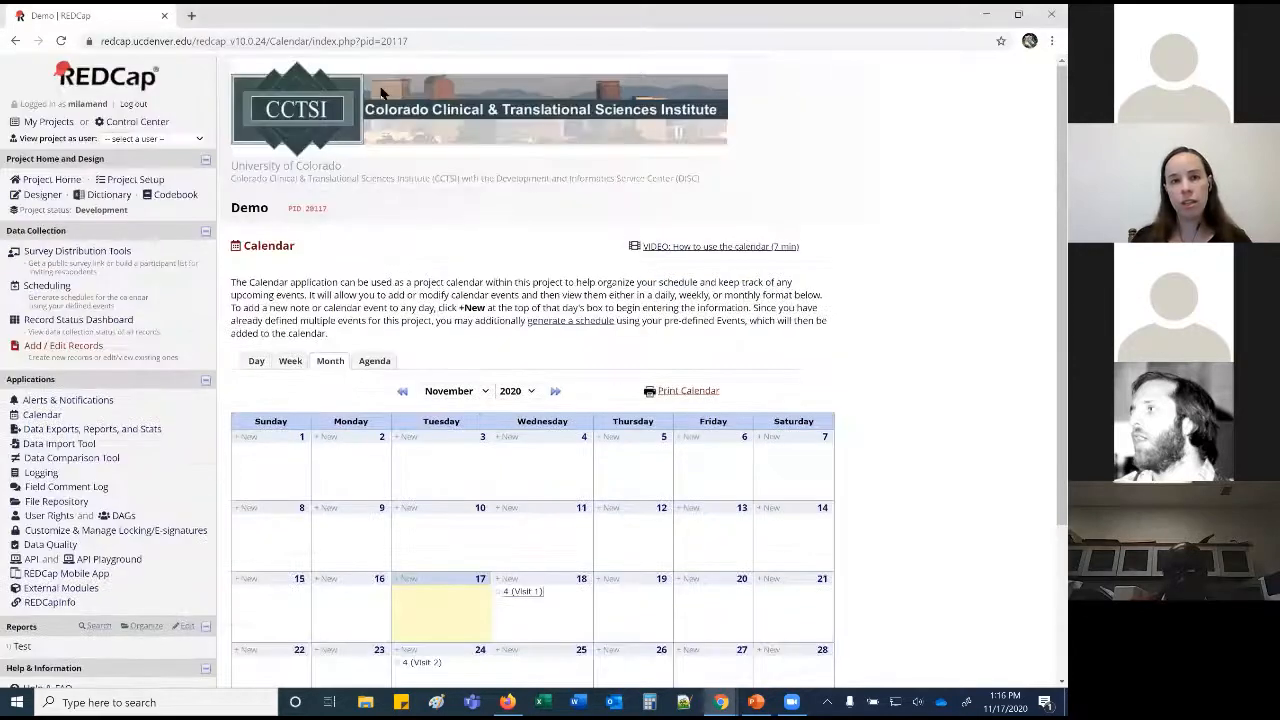